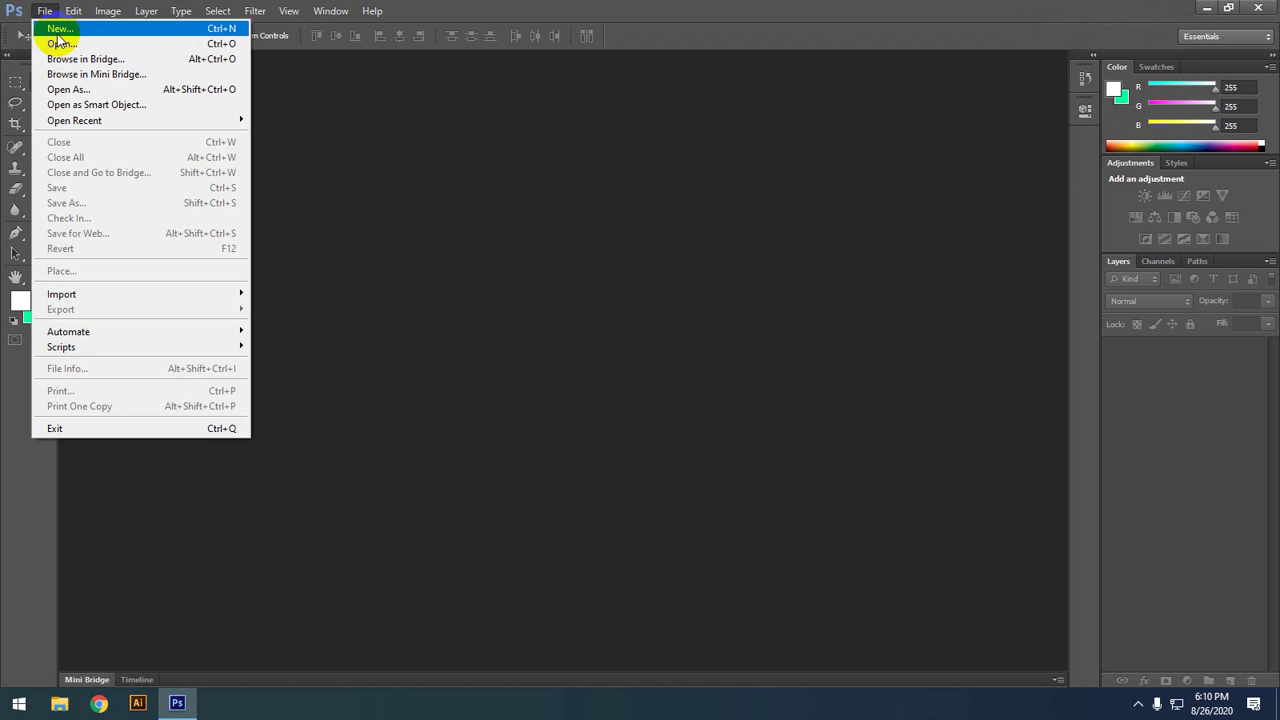
click(60, 28)
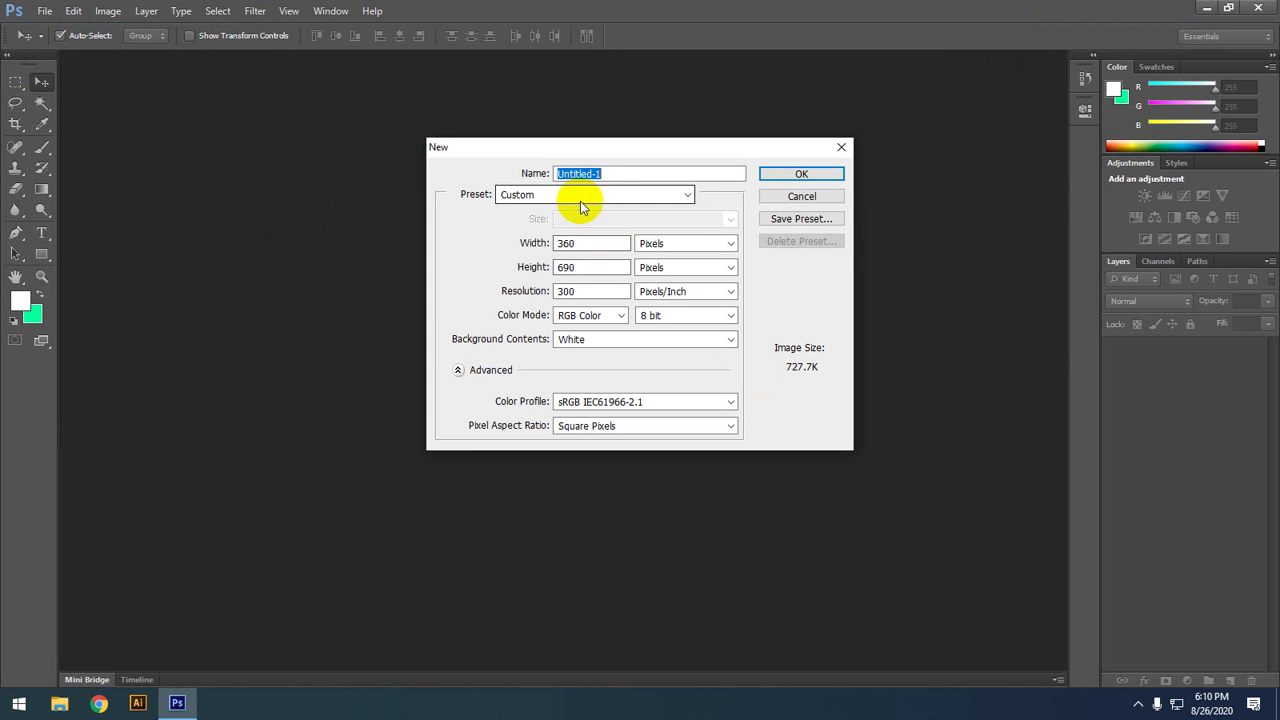
drag(600, 151, 579, 117)
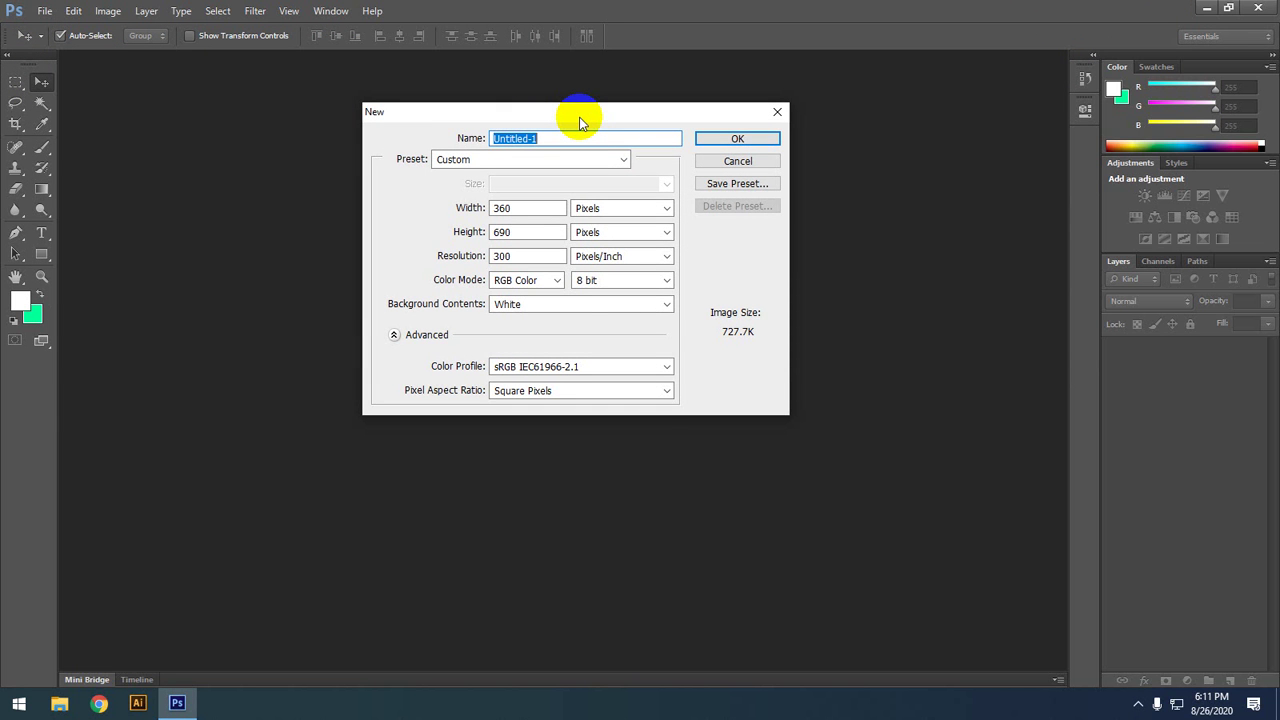
click(566, 368)
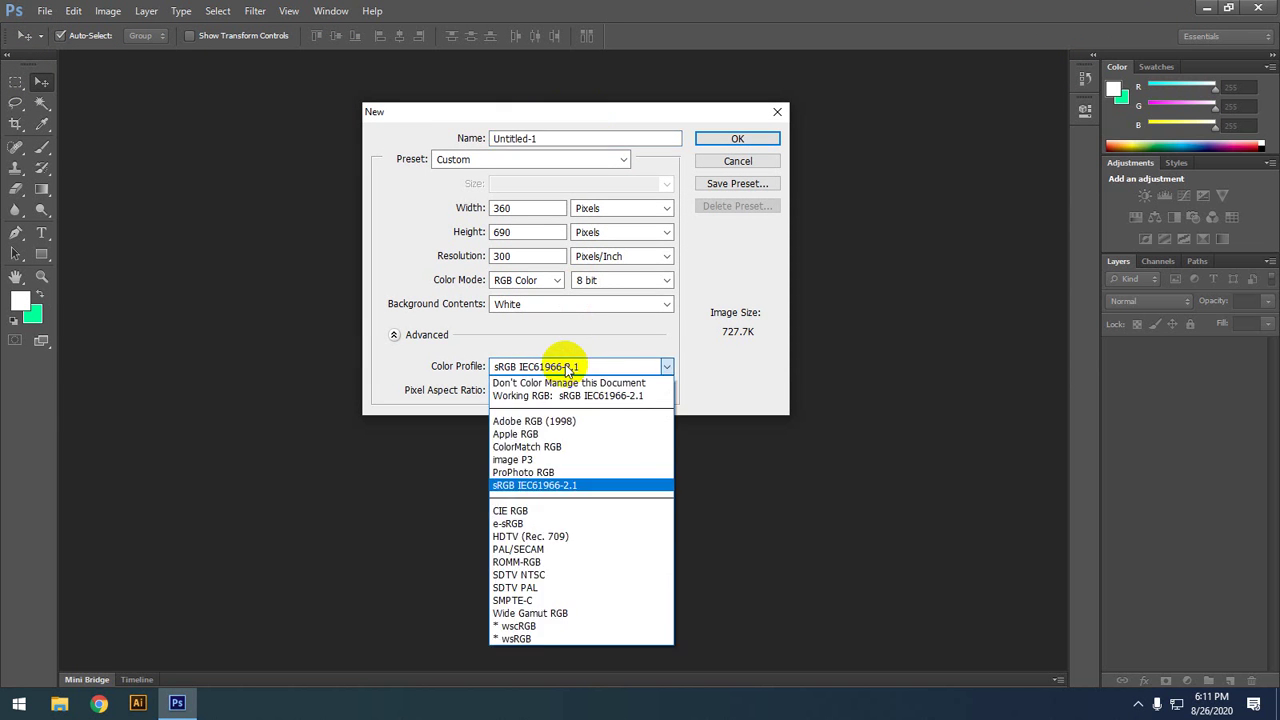
click(566, 368)
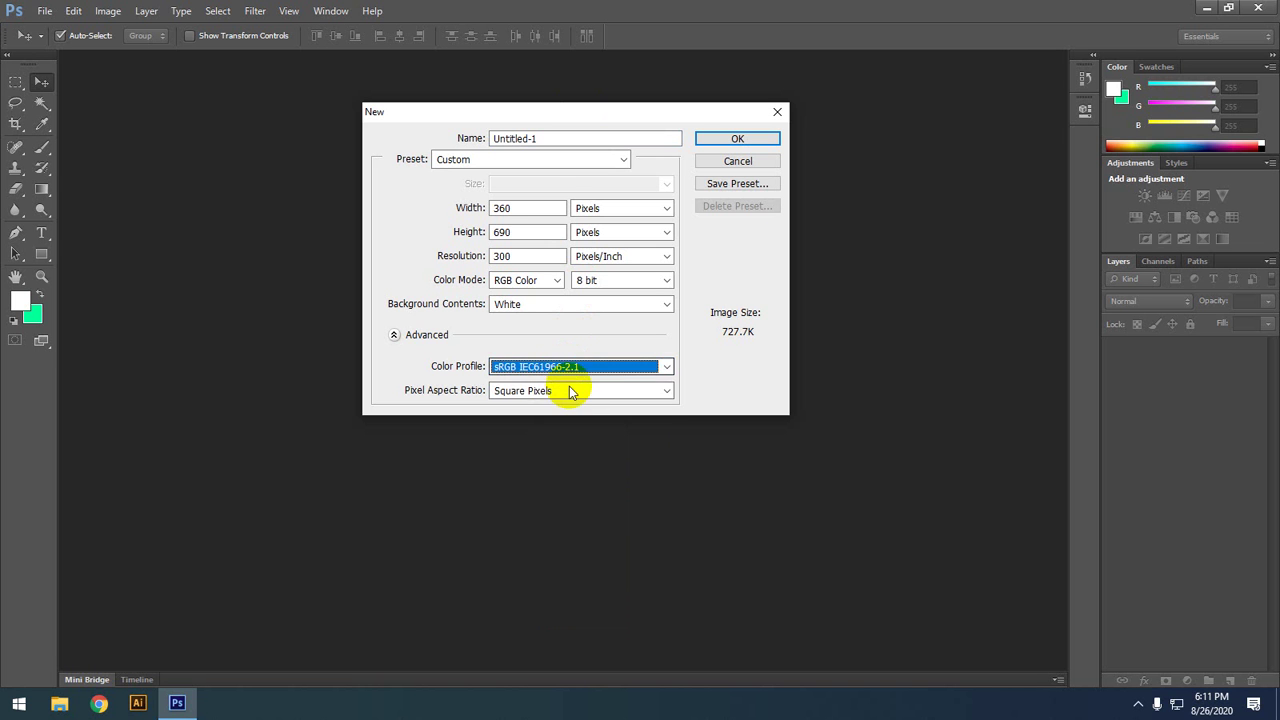
click(569, 391)
click(570, 386)
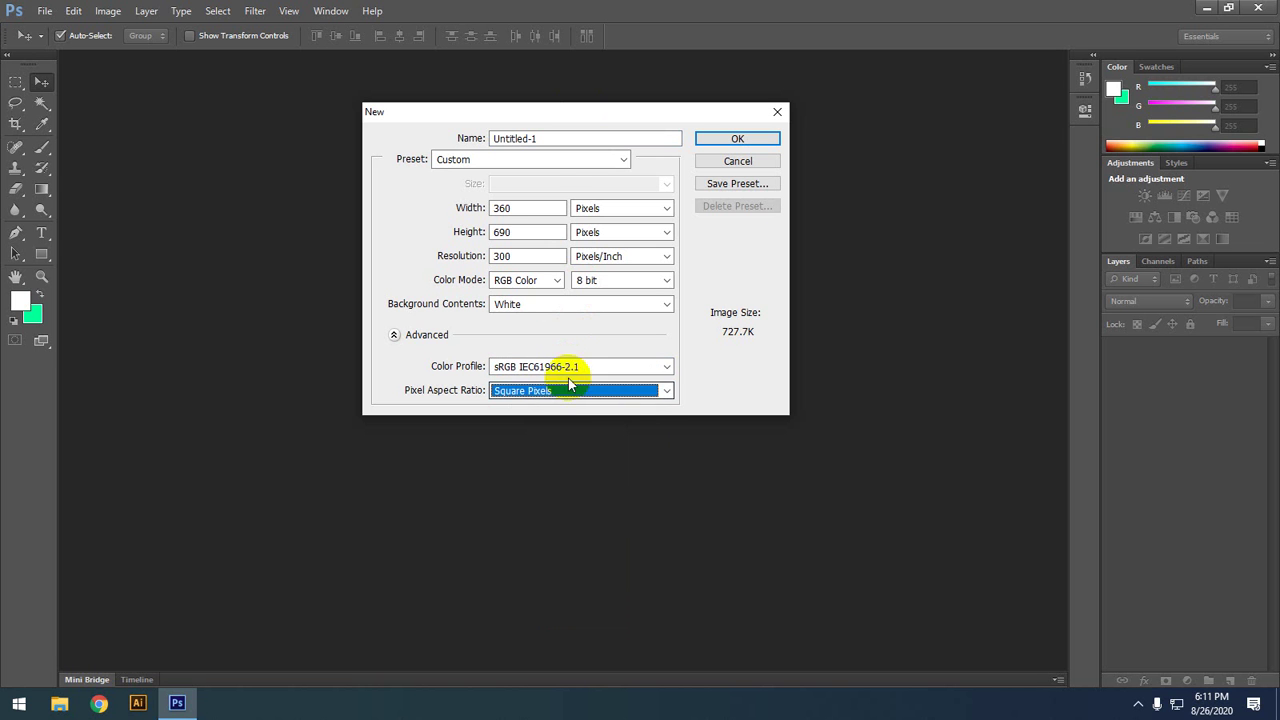
click(530, 161)
click(528, 228)
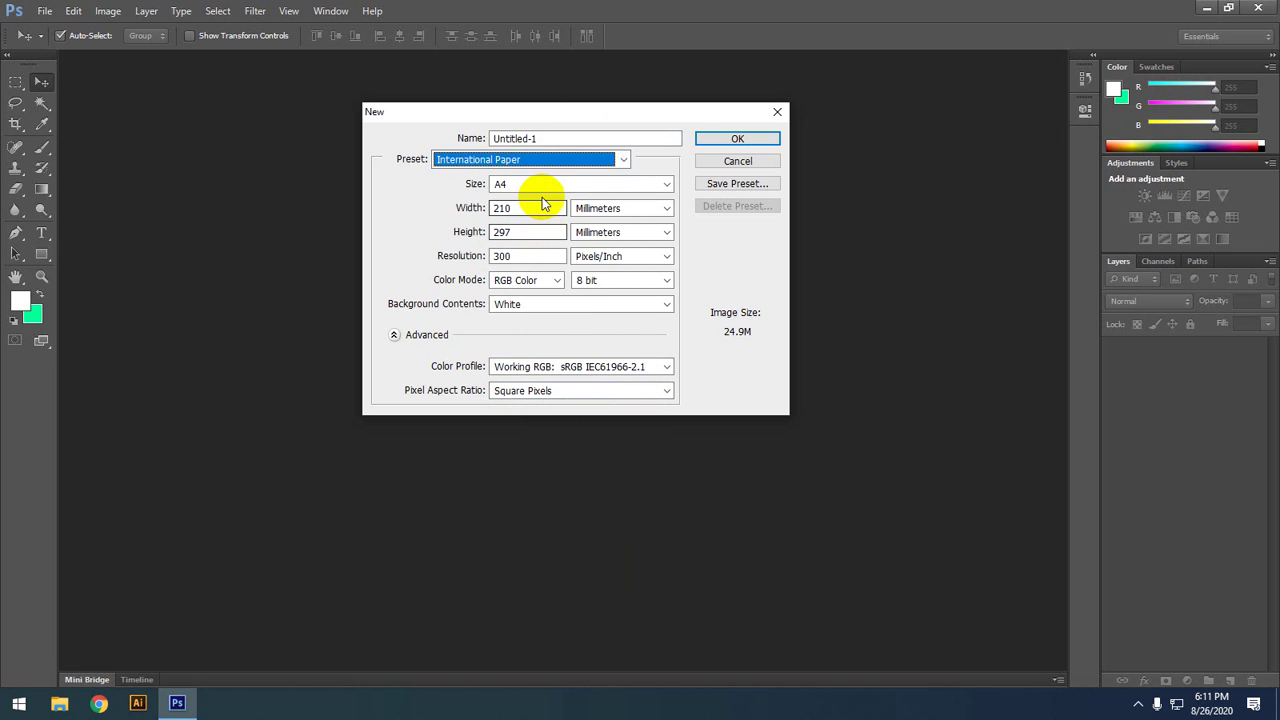
click(540, 184)
click(545, 198)
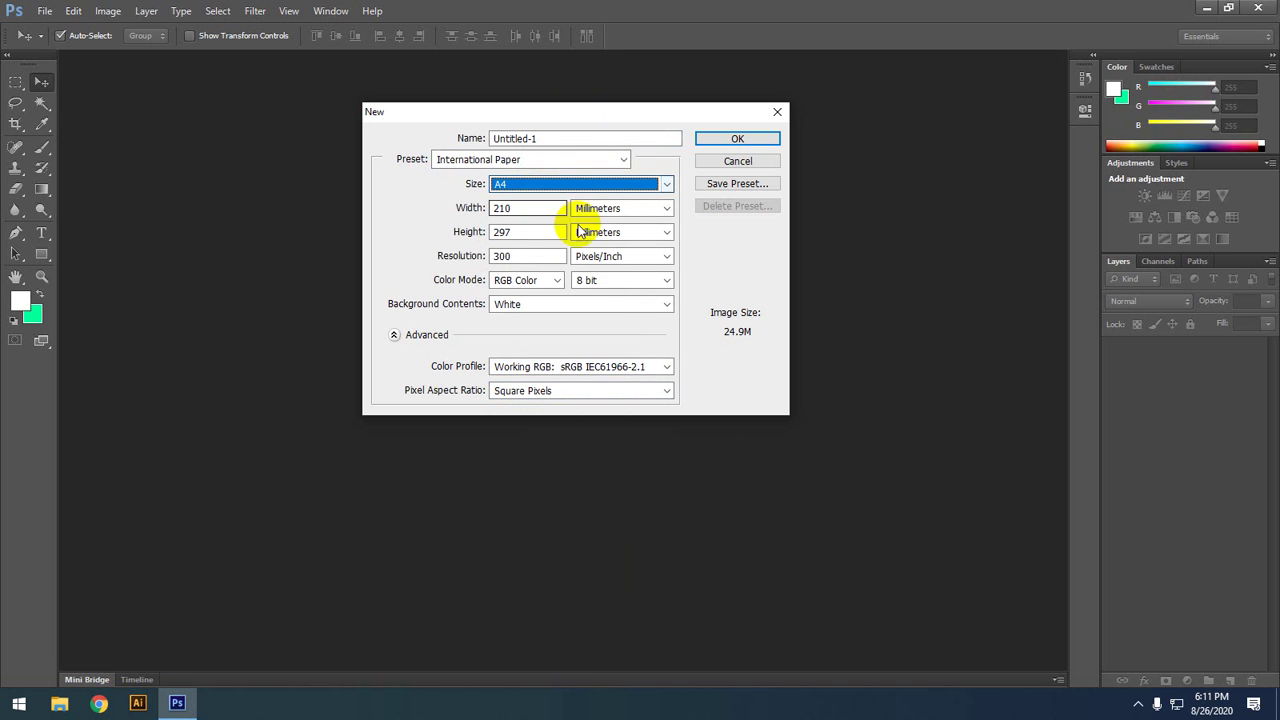
click(606, 210)
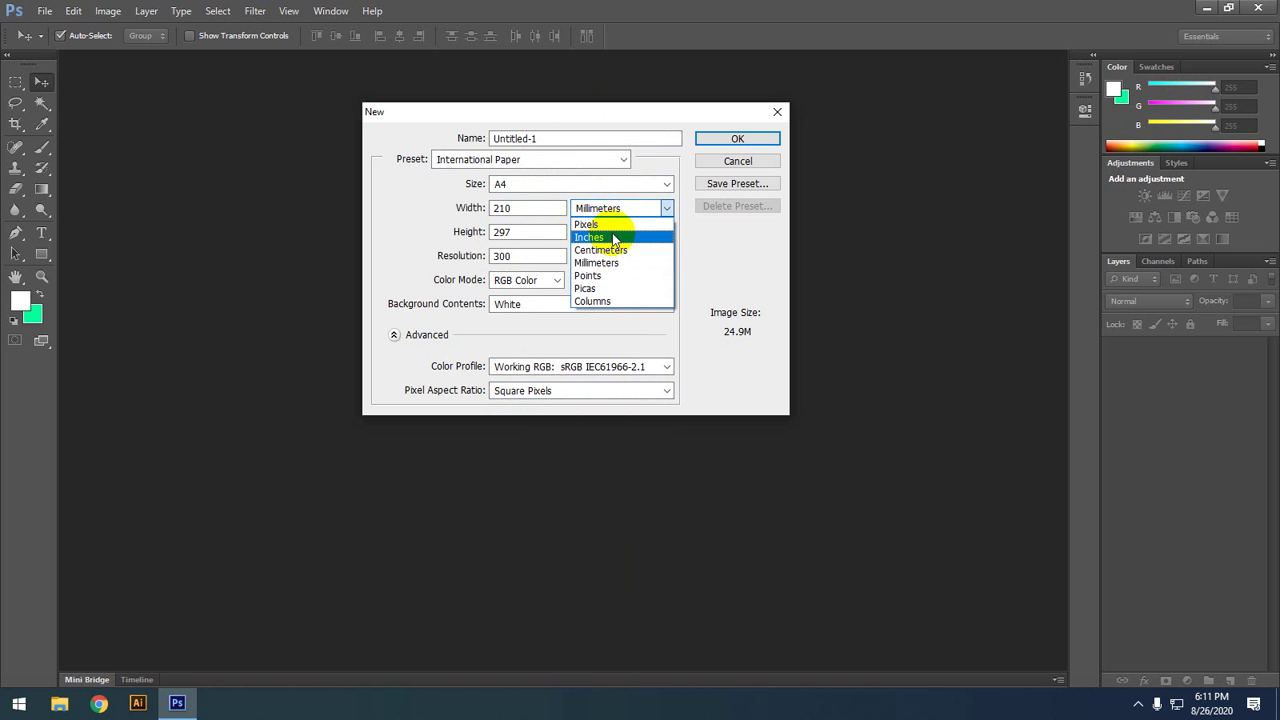
click(612, 239)
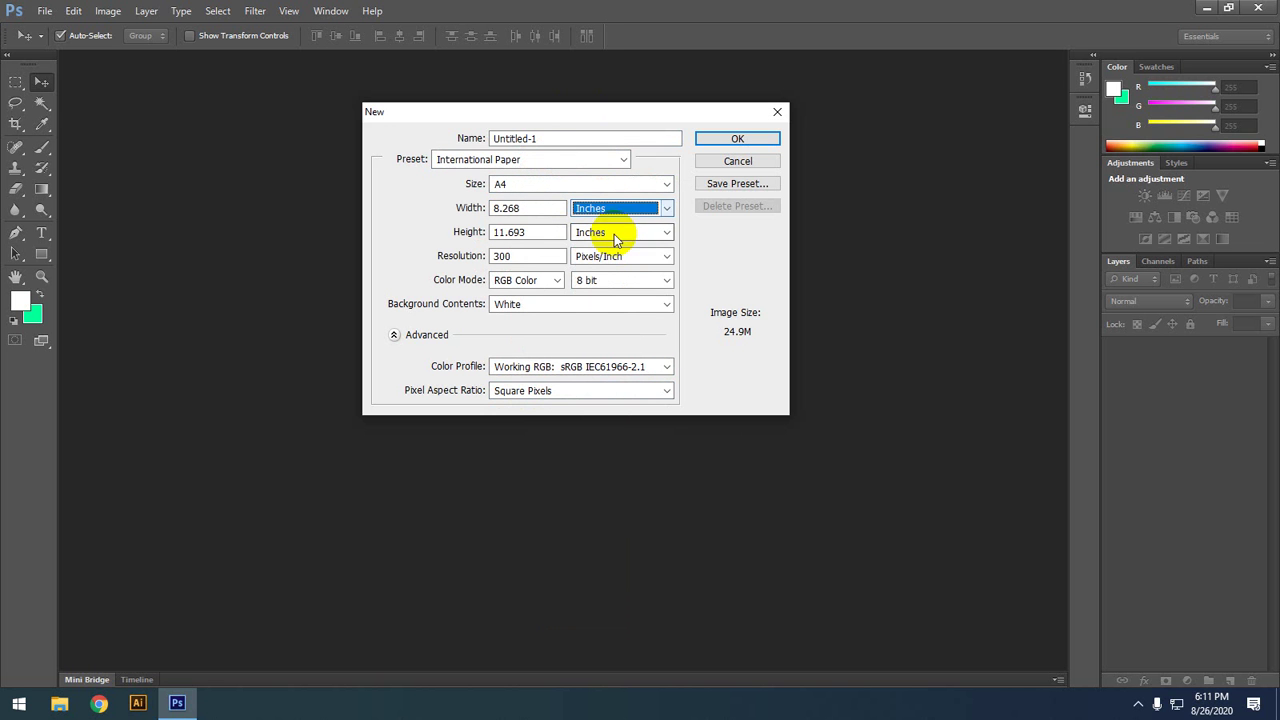
click(530, 280)
click(540, 335)
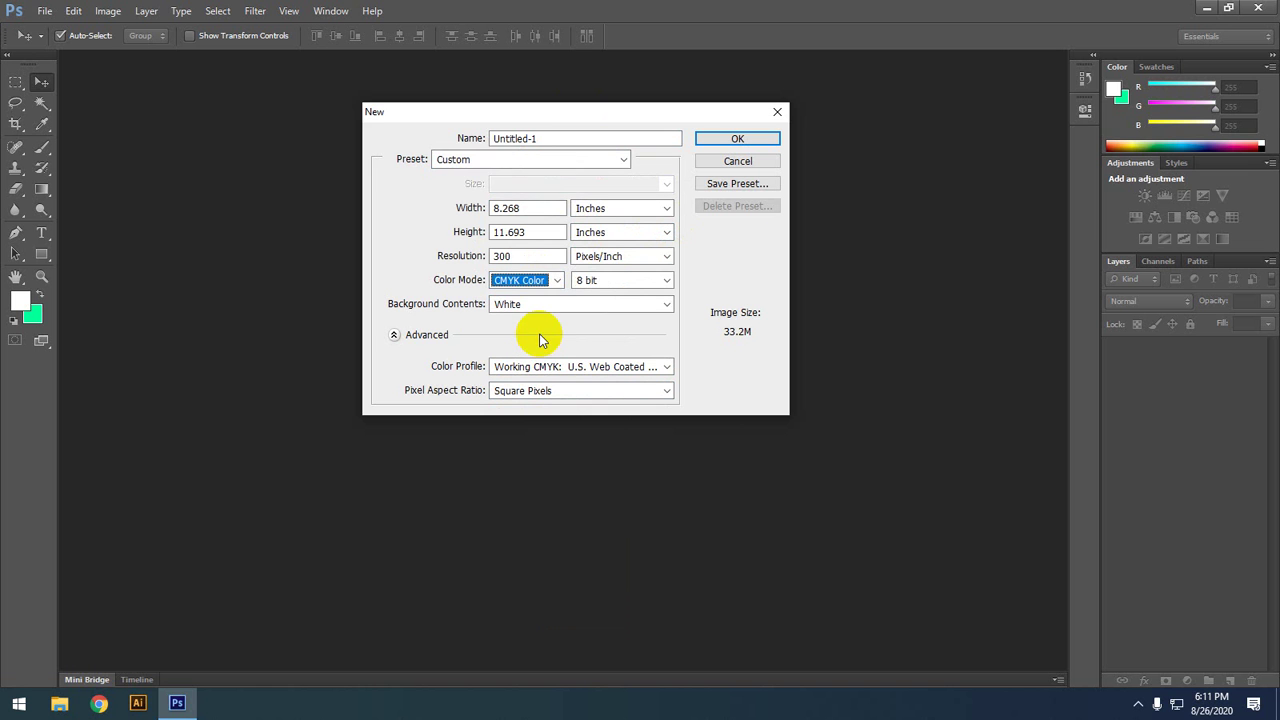
click(544, 162)
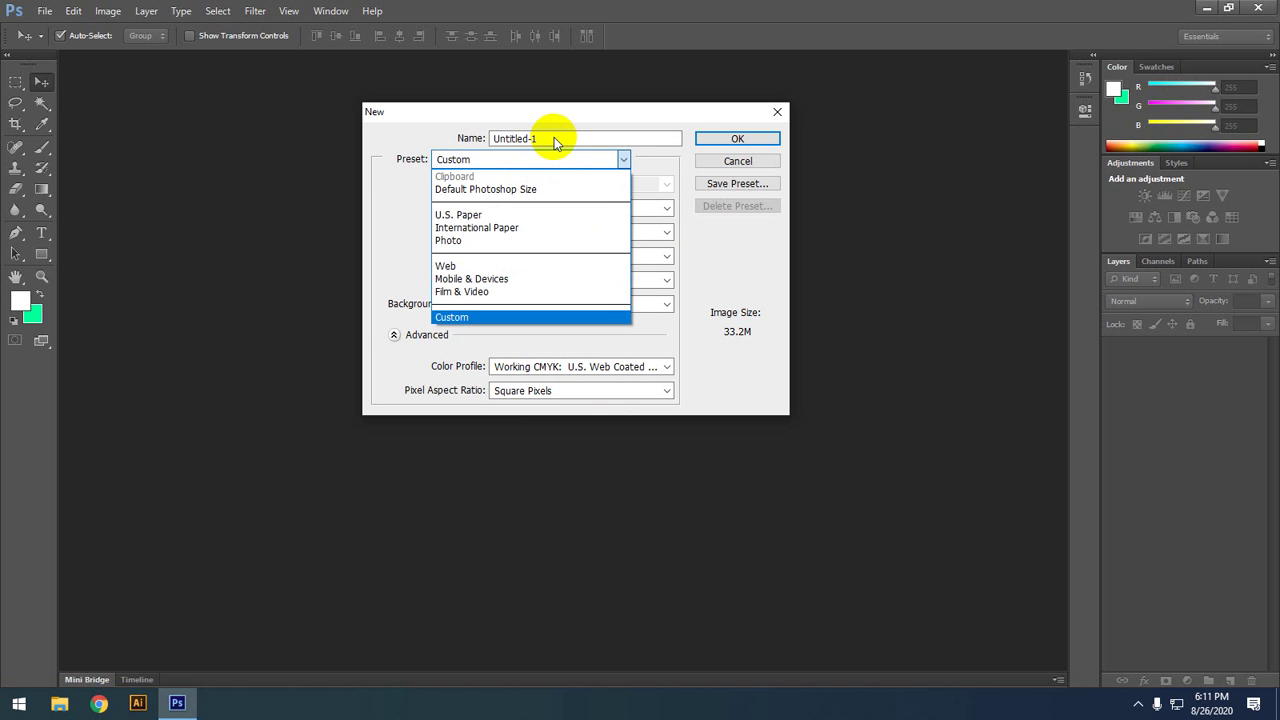
click(567, 141)
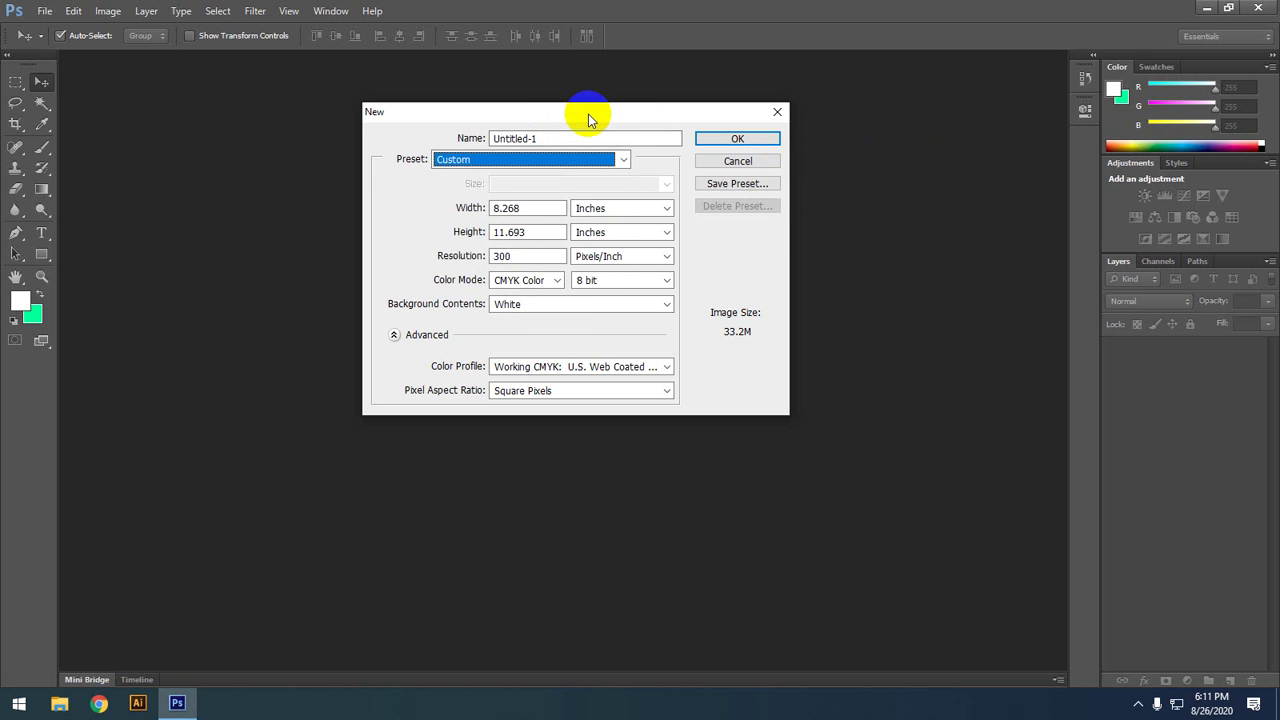
drag(588, 116, 639, 186)
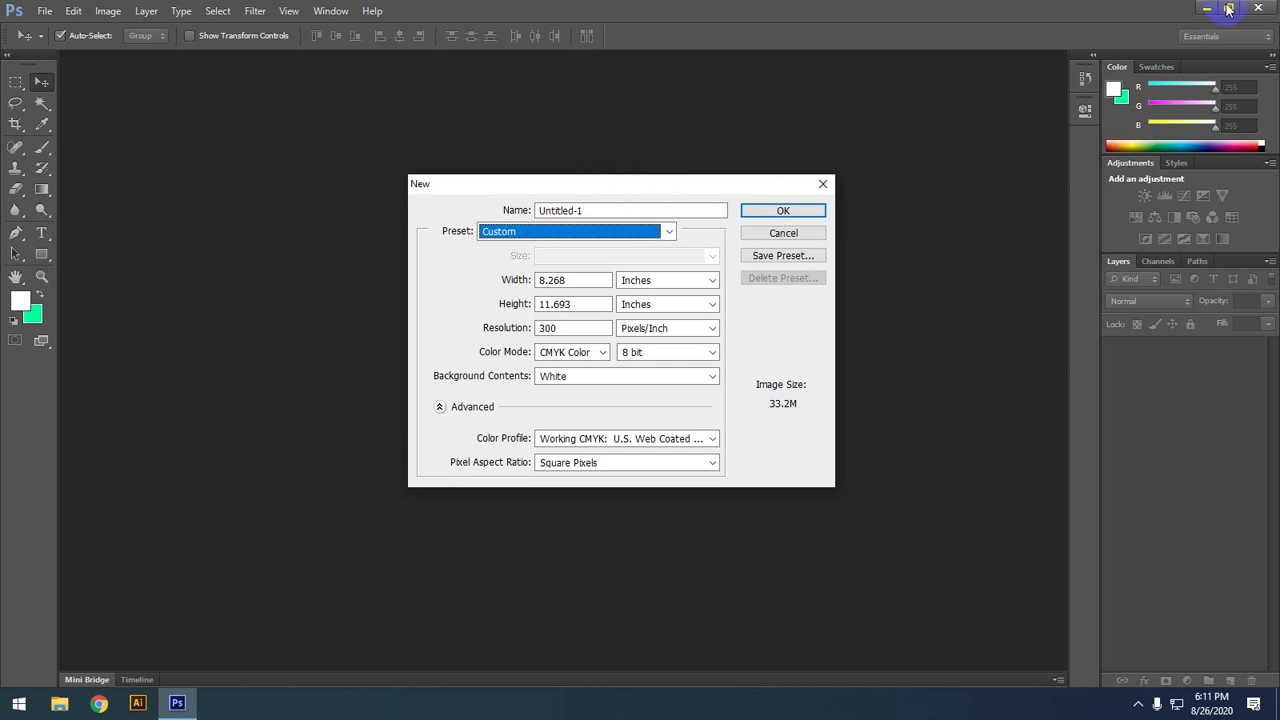
click(806, 232)
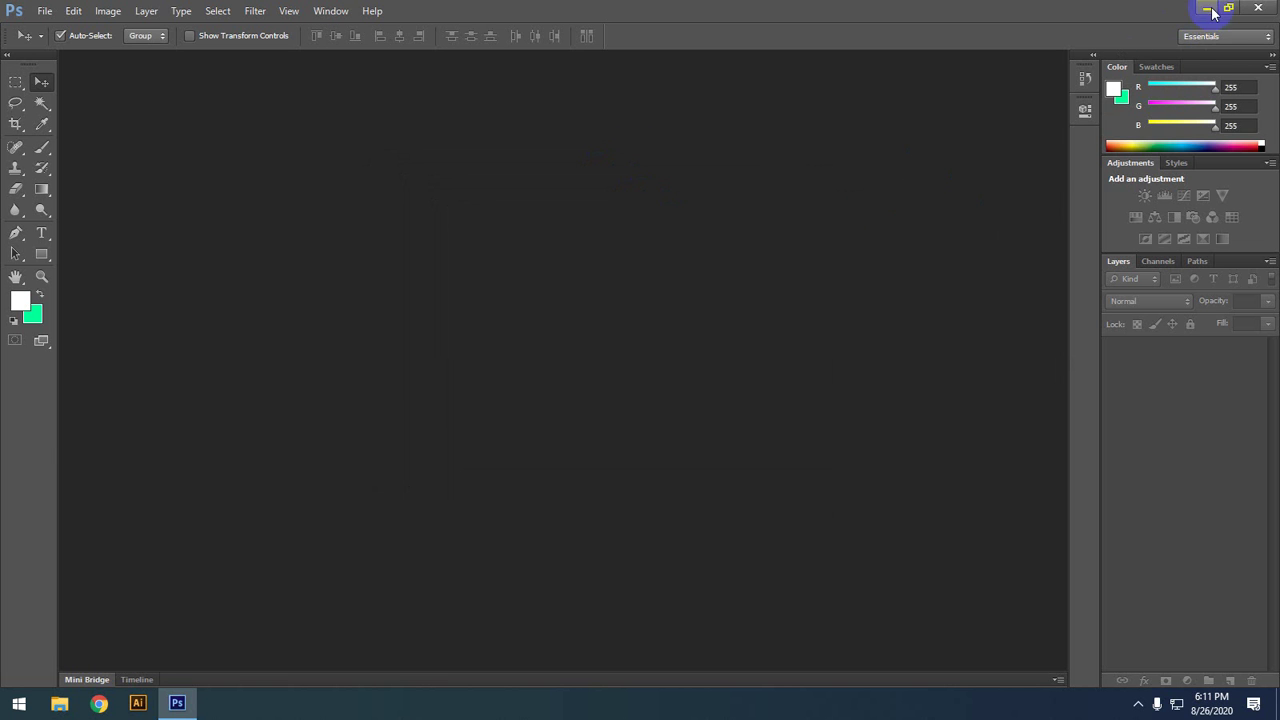
Step: Switch to Google Chrome and search Google Images for "brochure design"
click(1208, 9)
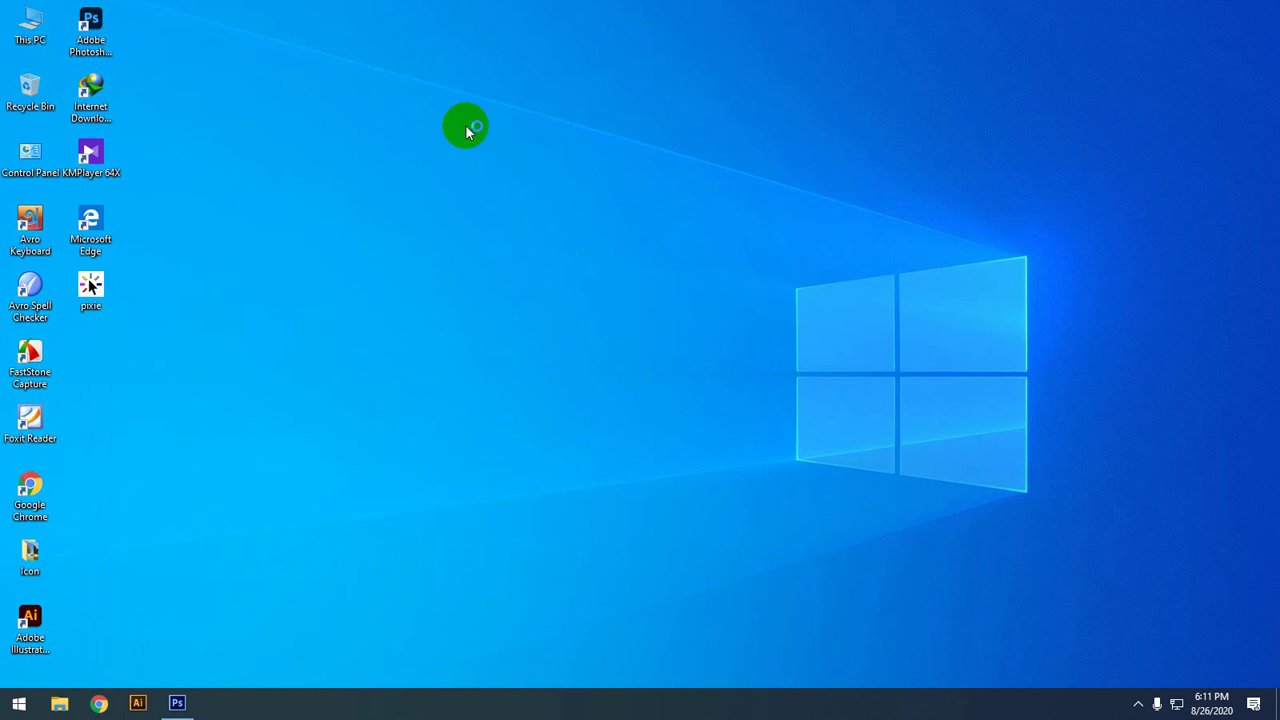
right_click(468, 6)
click(505, 49)
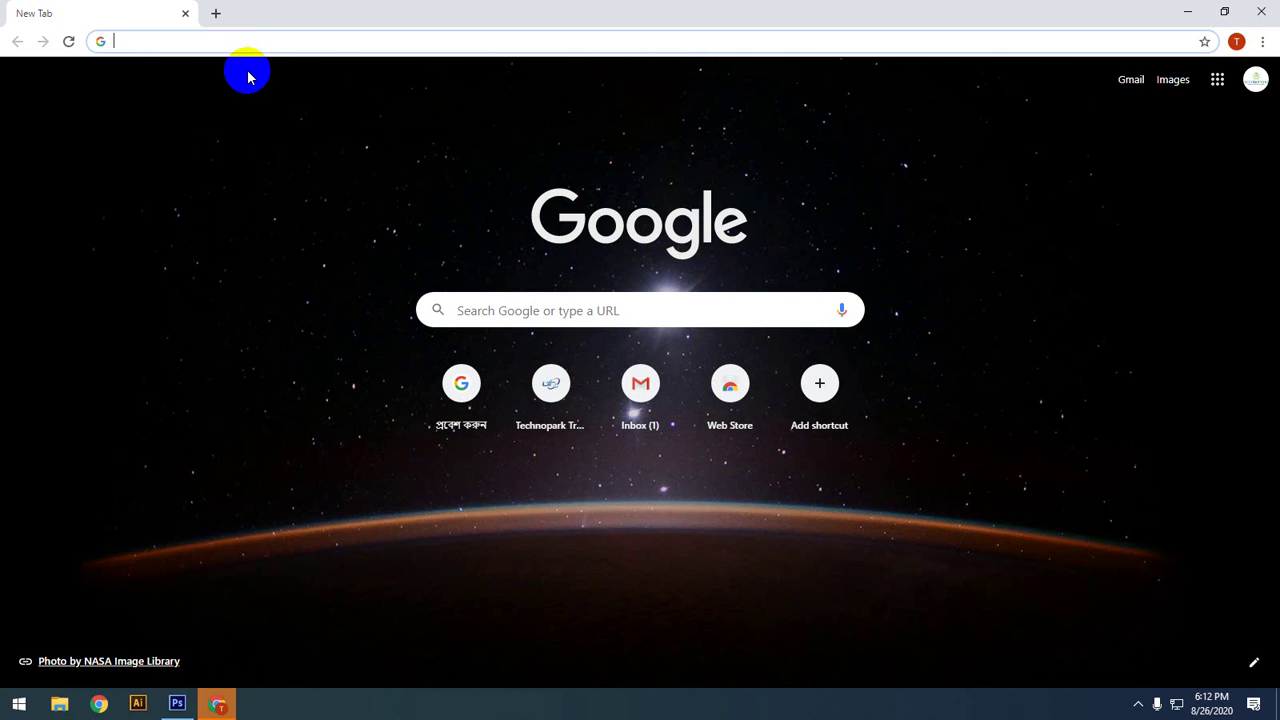
click(145, 45)
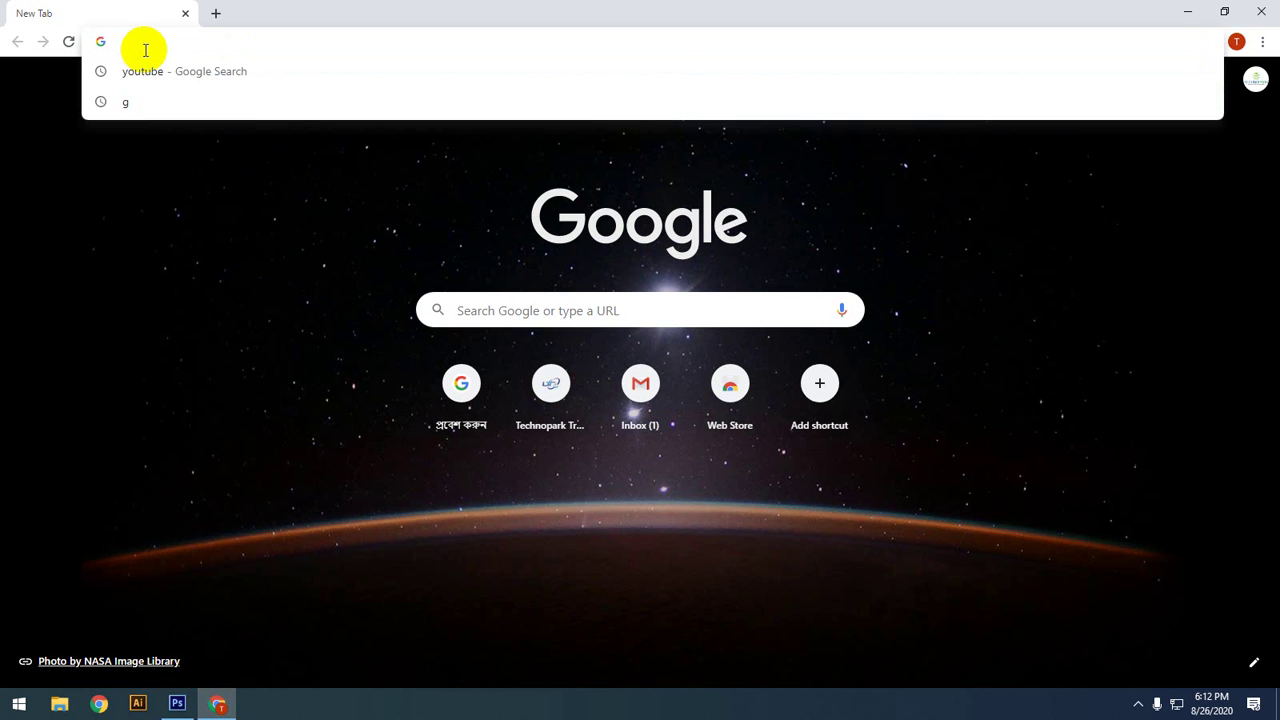
text(br)
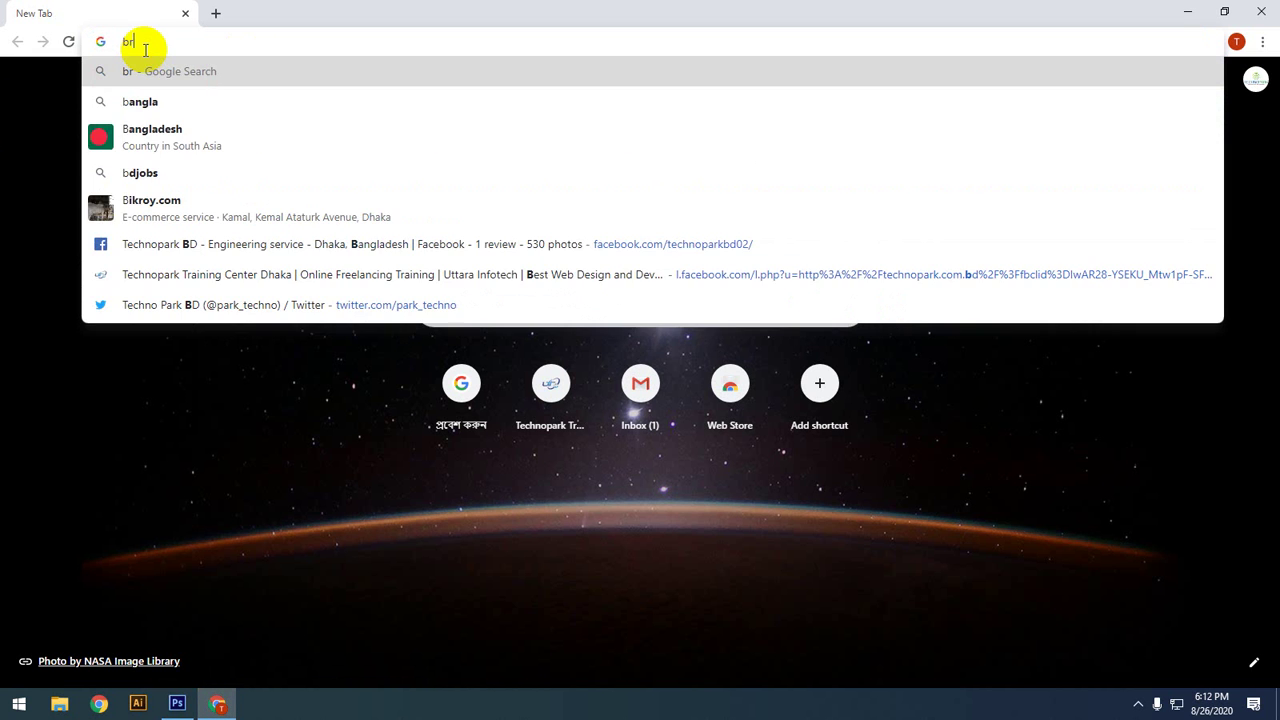
text(ochure)
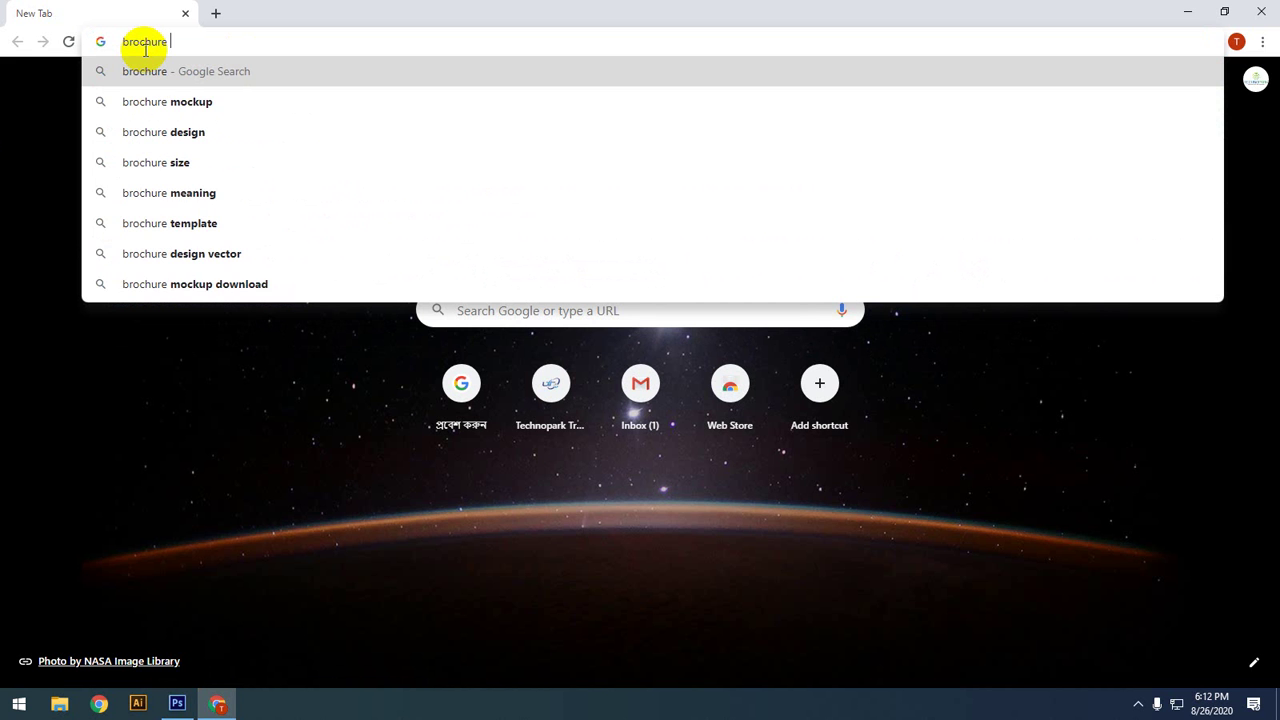
text( deign)
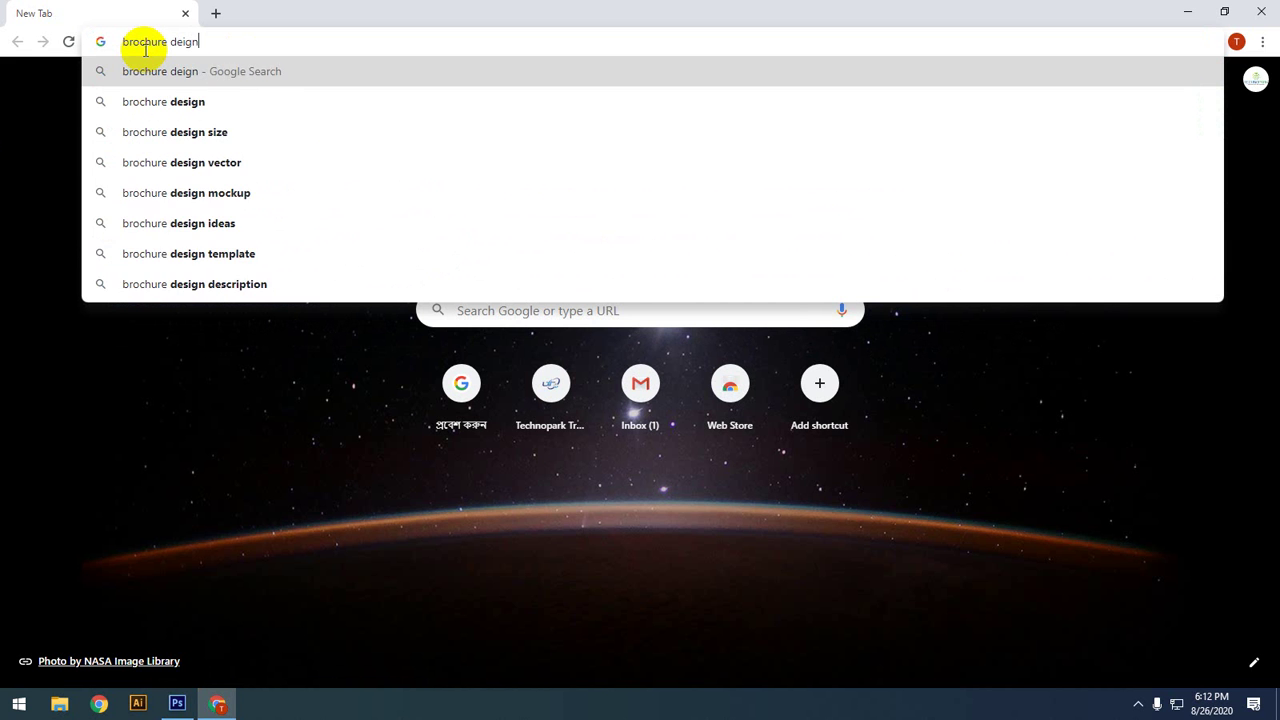
key(Return)
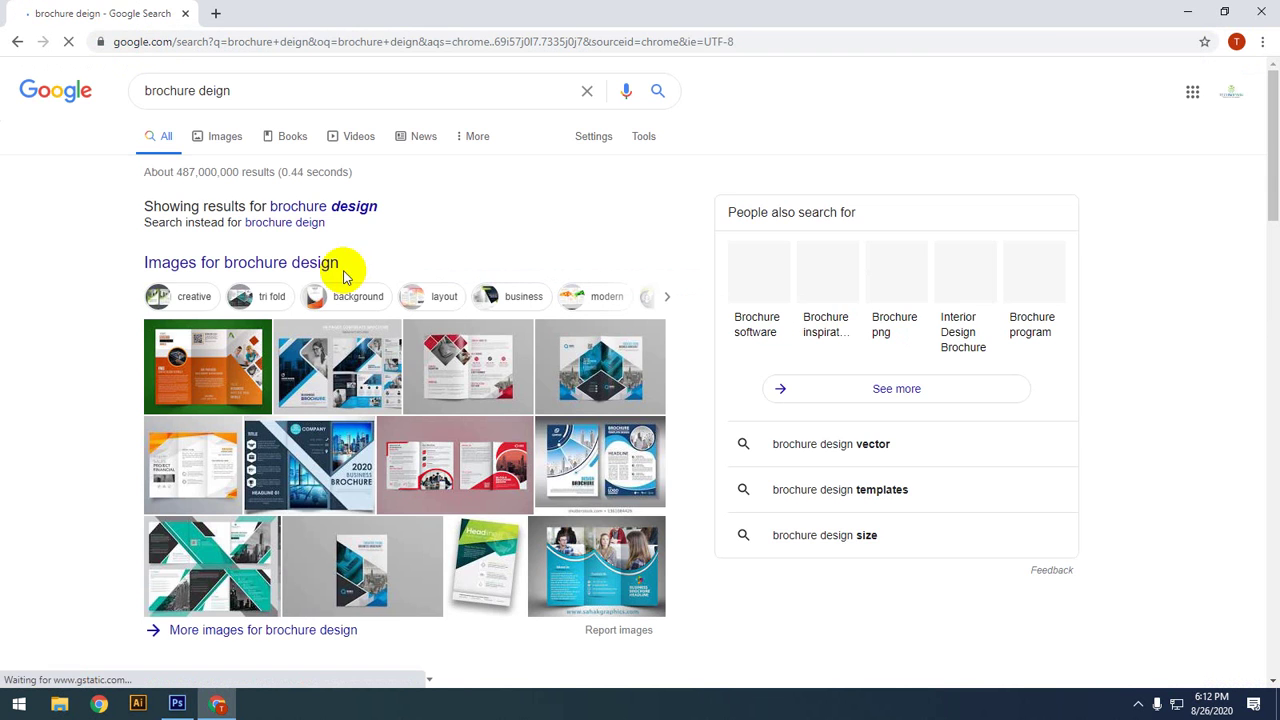
click(345, 207)
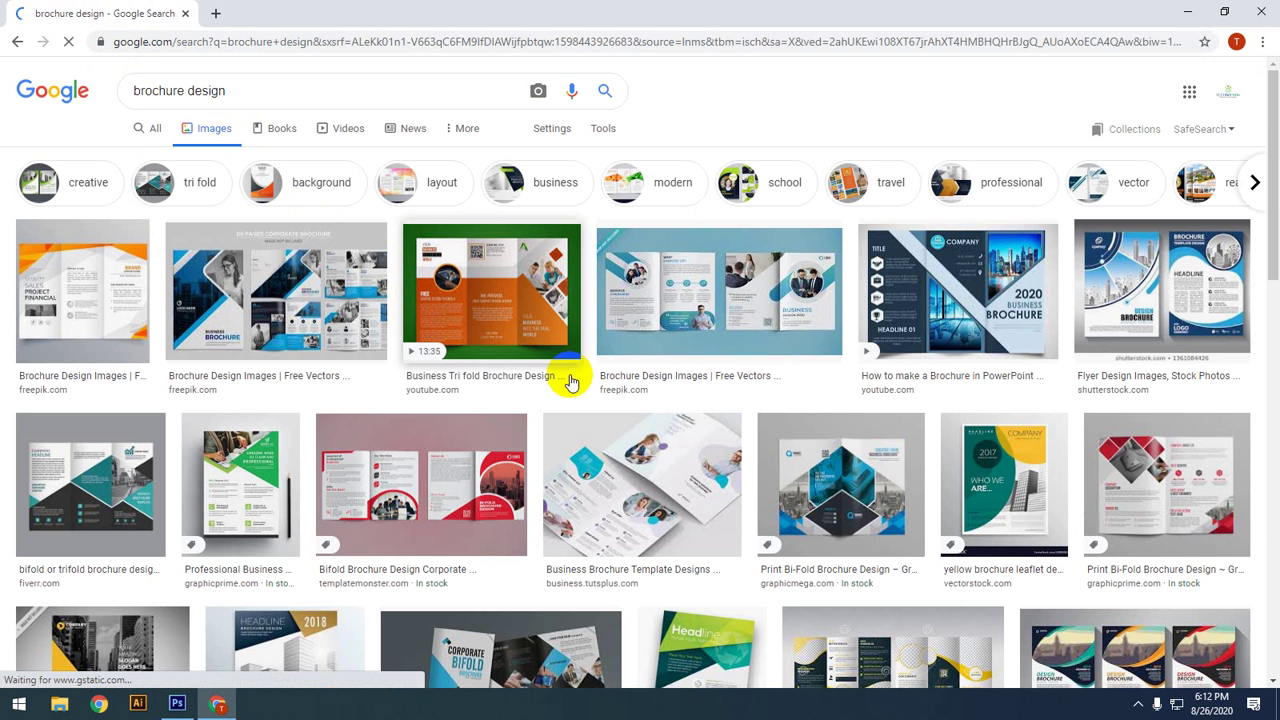
Step: Preview the orange trifold and the teal bifold brochure images from Freepik, and close the preview
click(57, 329)
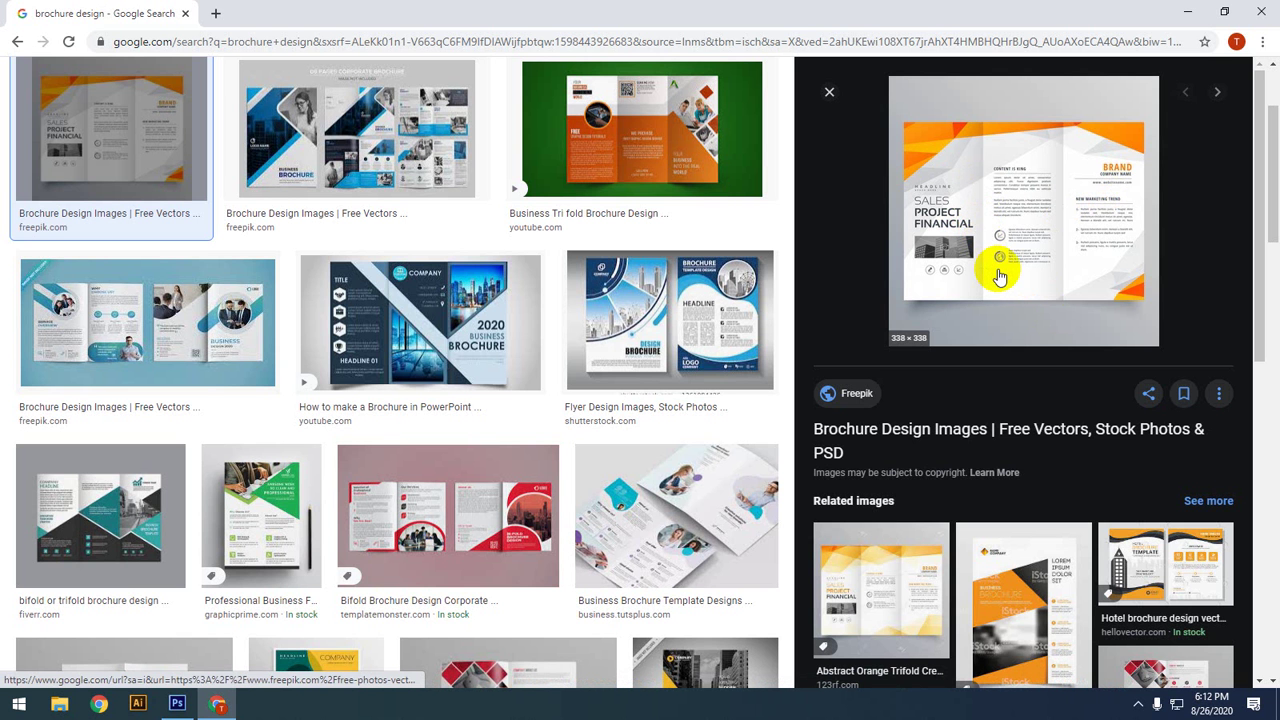
click(209, 356)
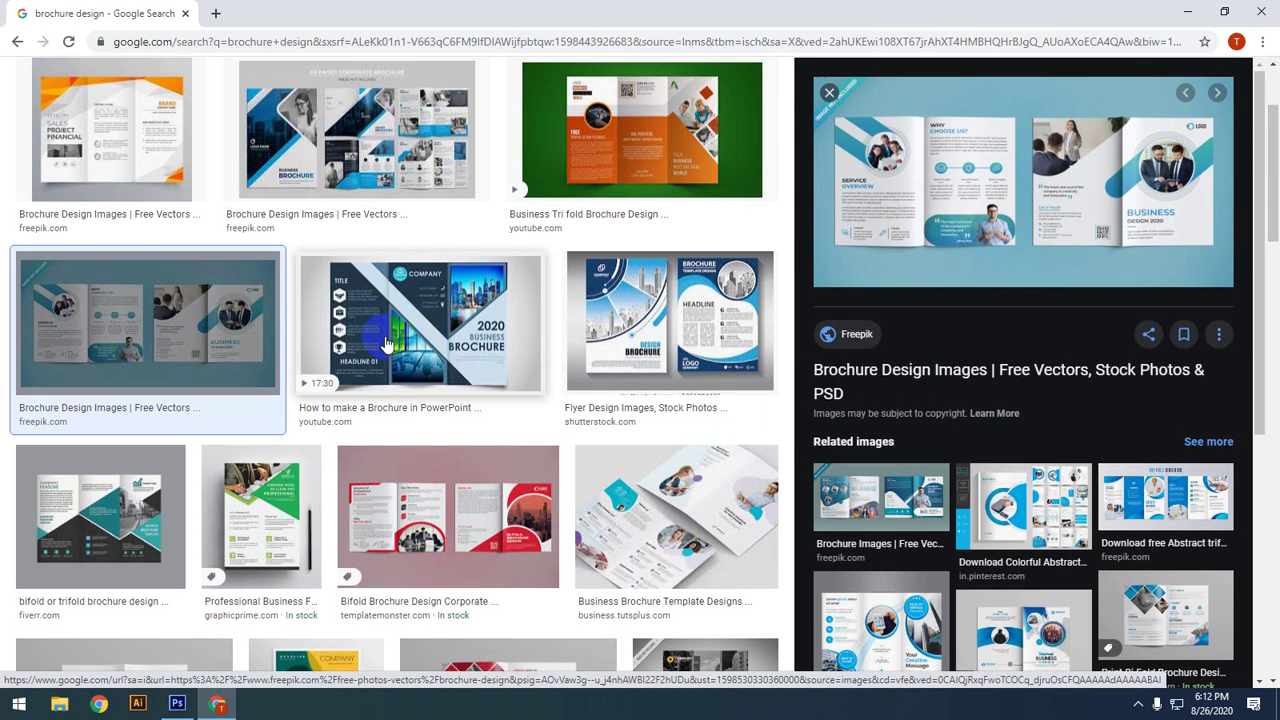
scroll(386, 344, up, 2)
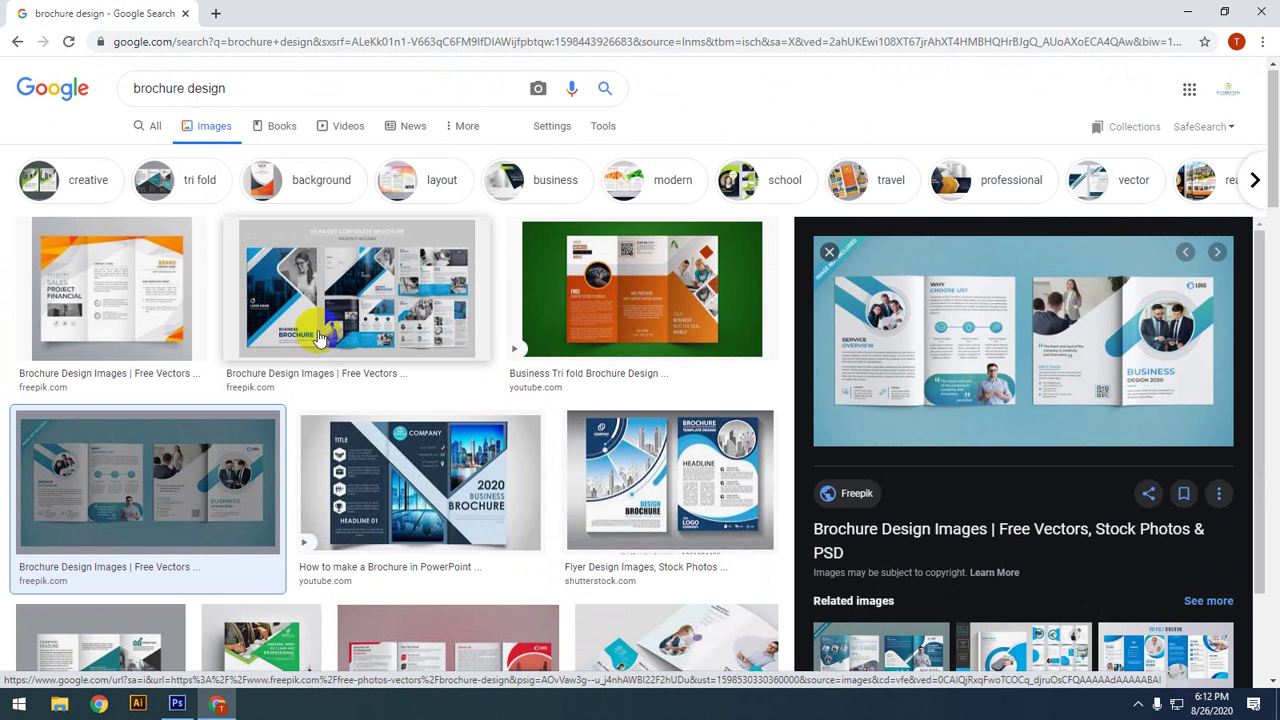
click(55, 316)
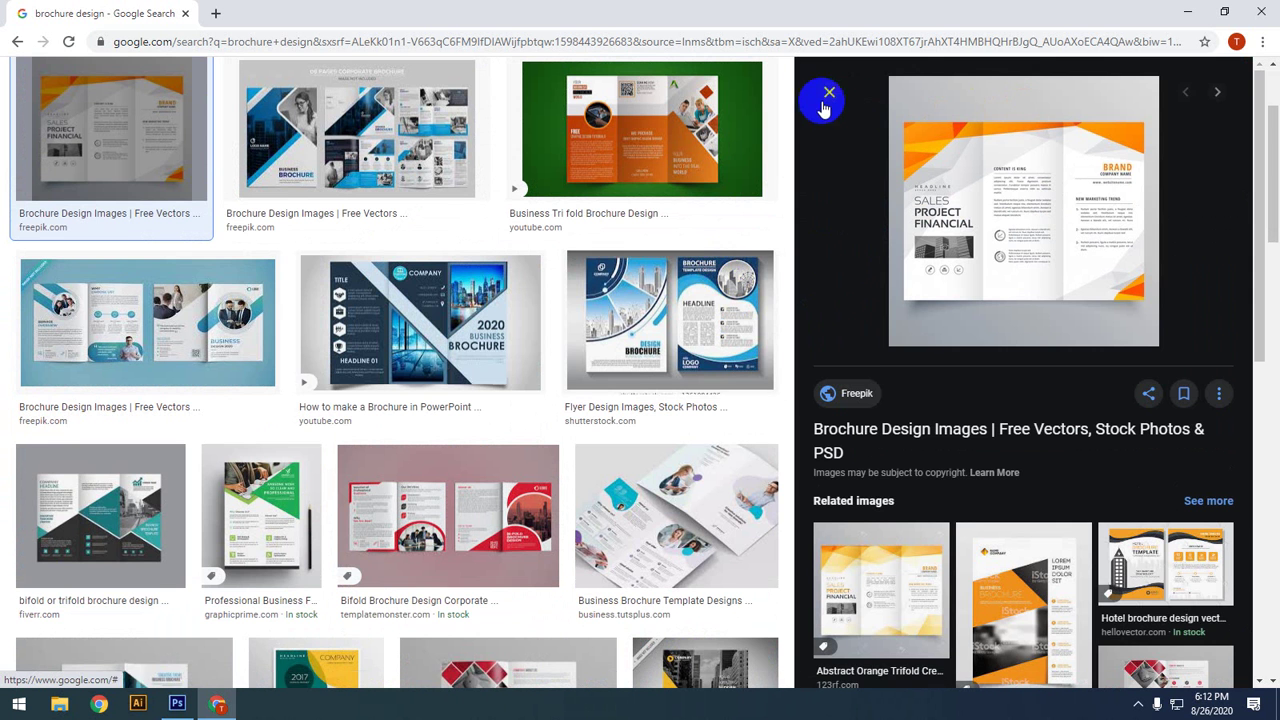
click(757, 167)
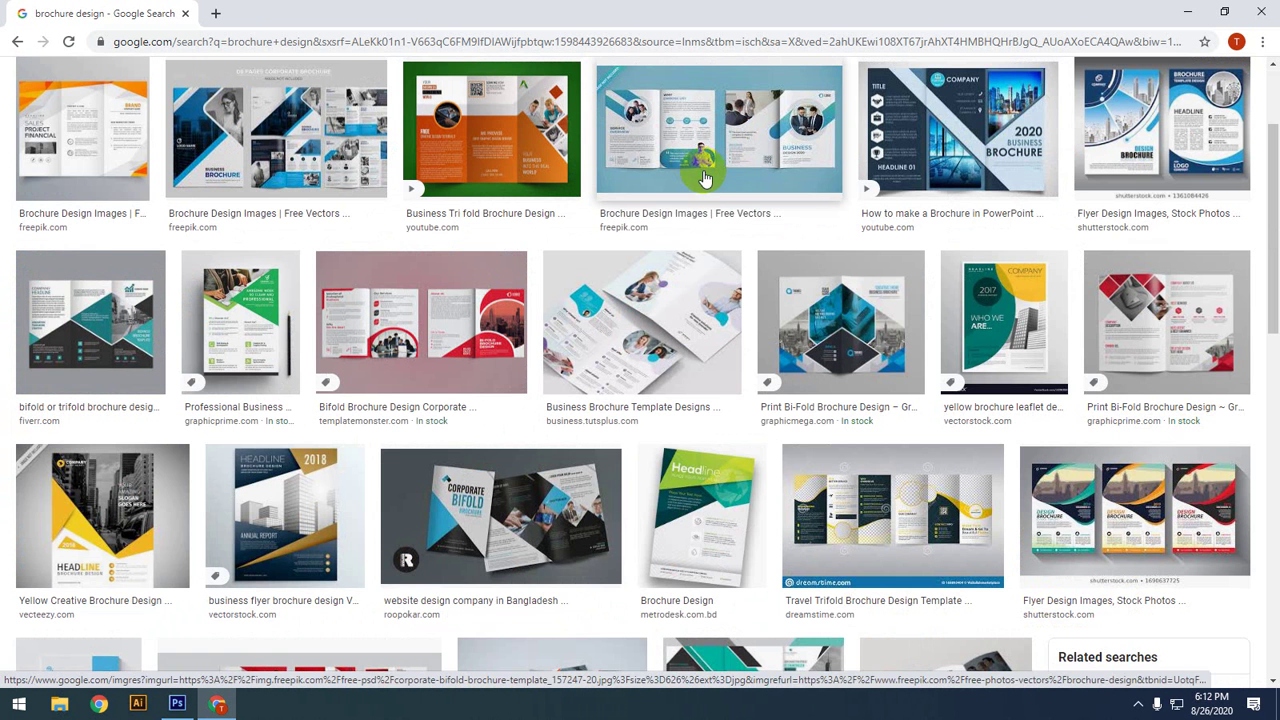
Step: Search for "brochure design size" in a new browser tab and show the image results
click(217, 12)
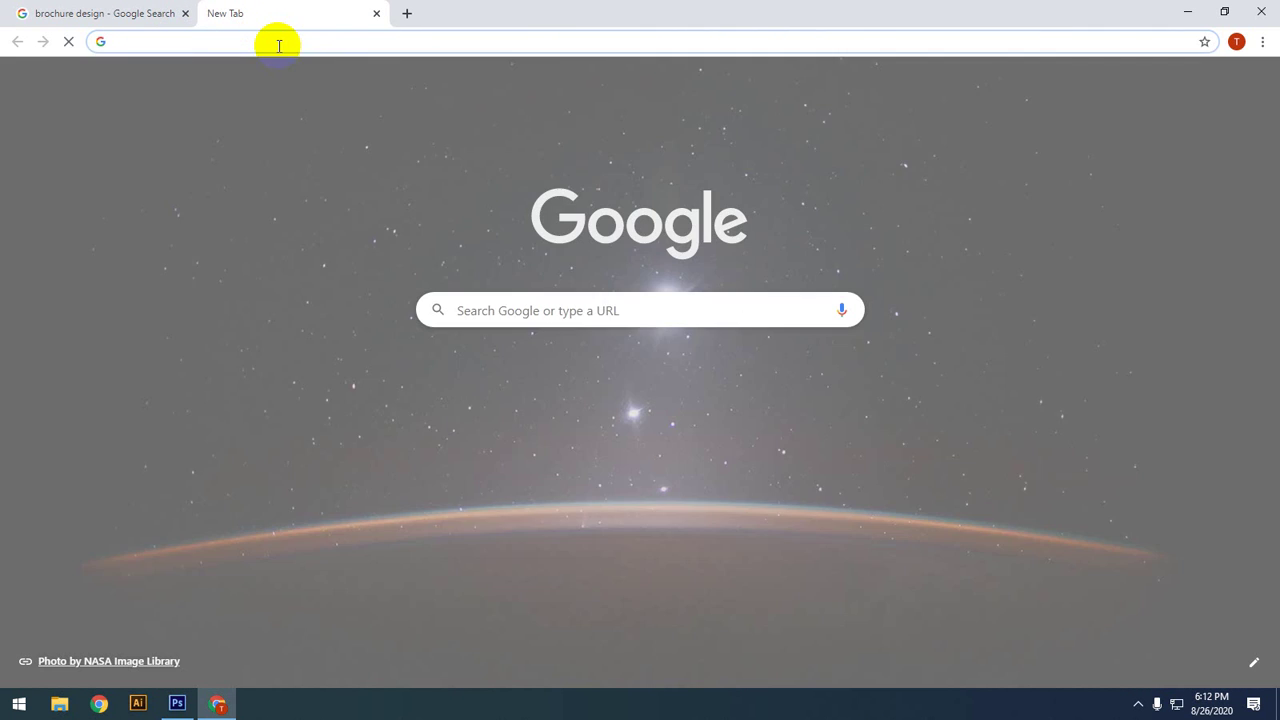
text(b)
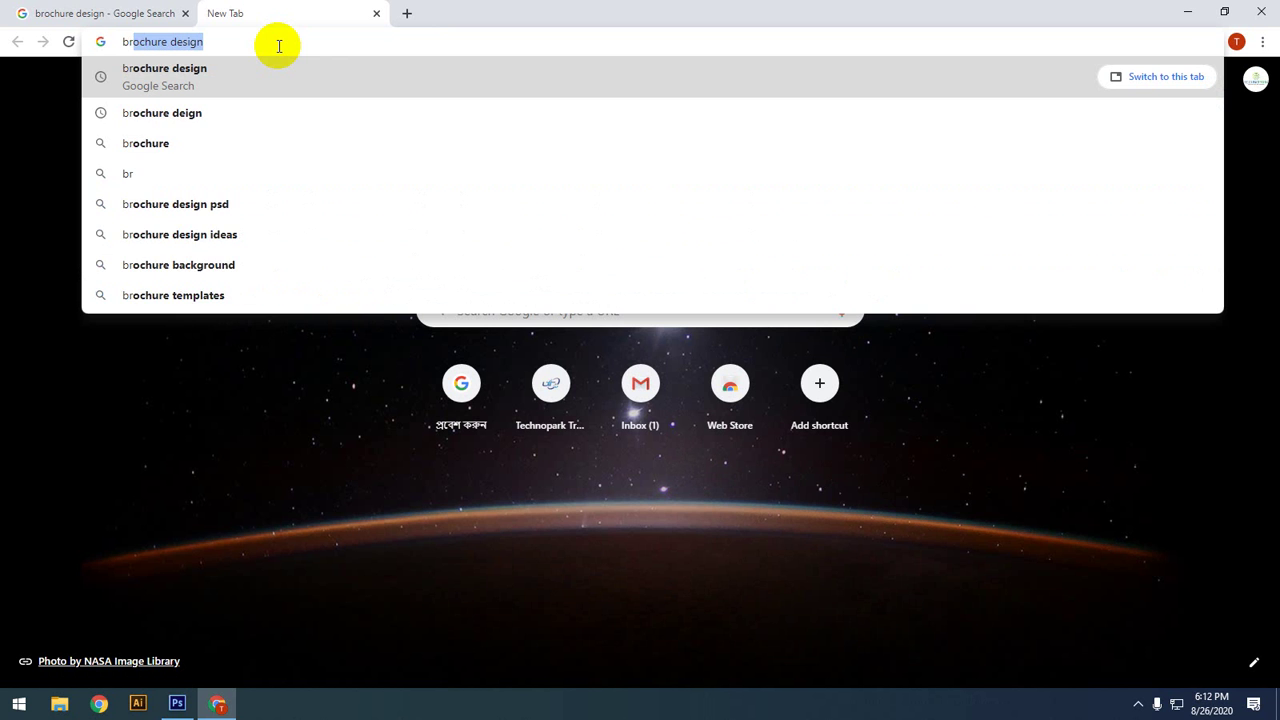
text(rochure )
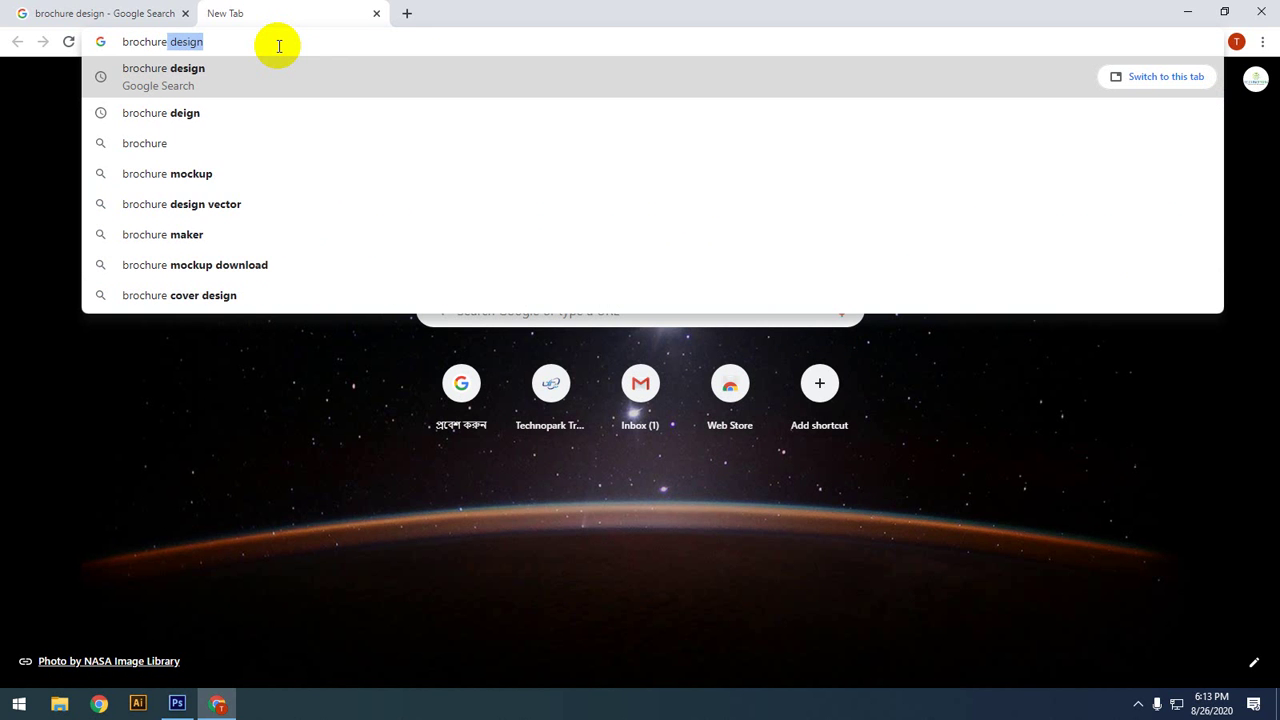
text(de)
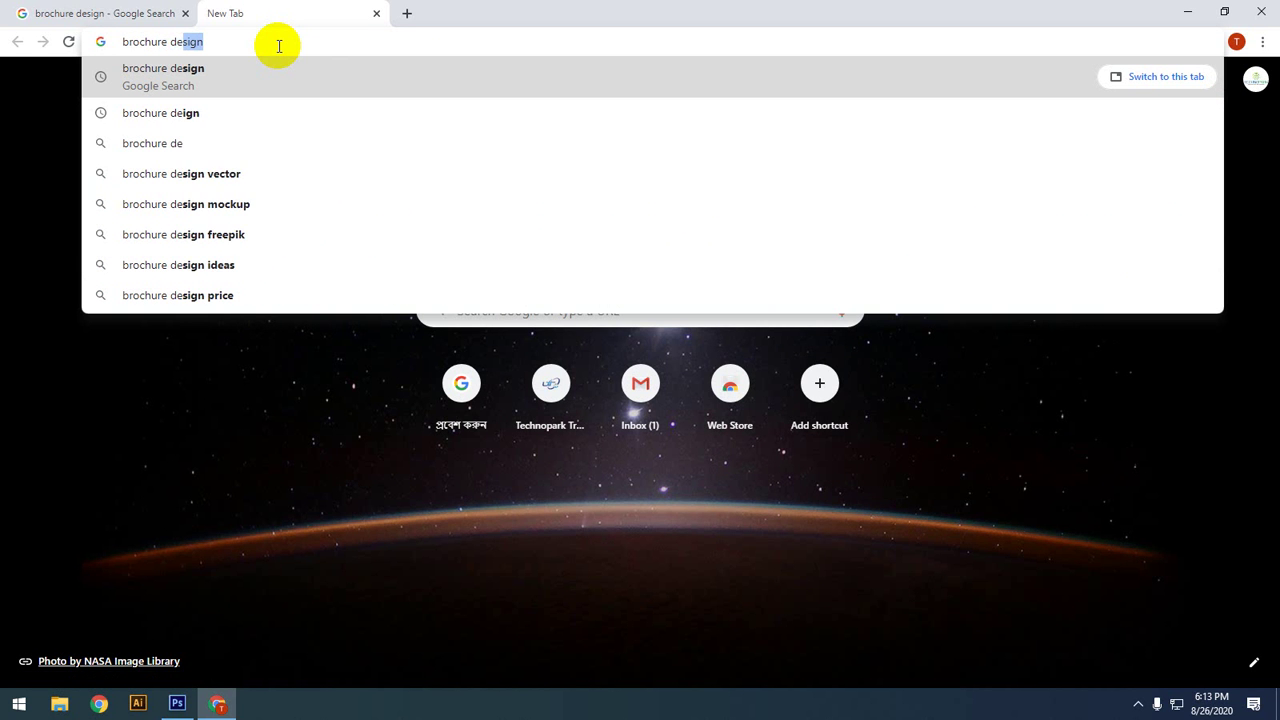
text(sign si)
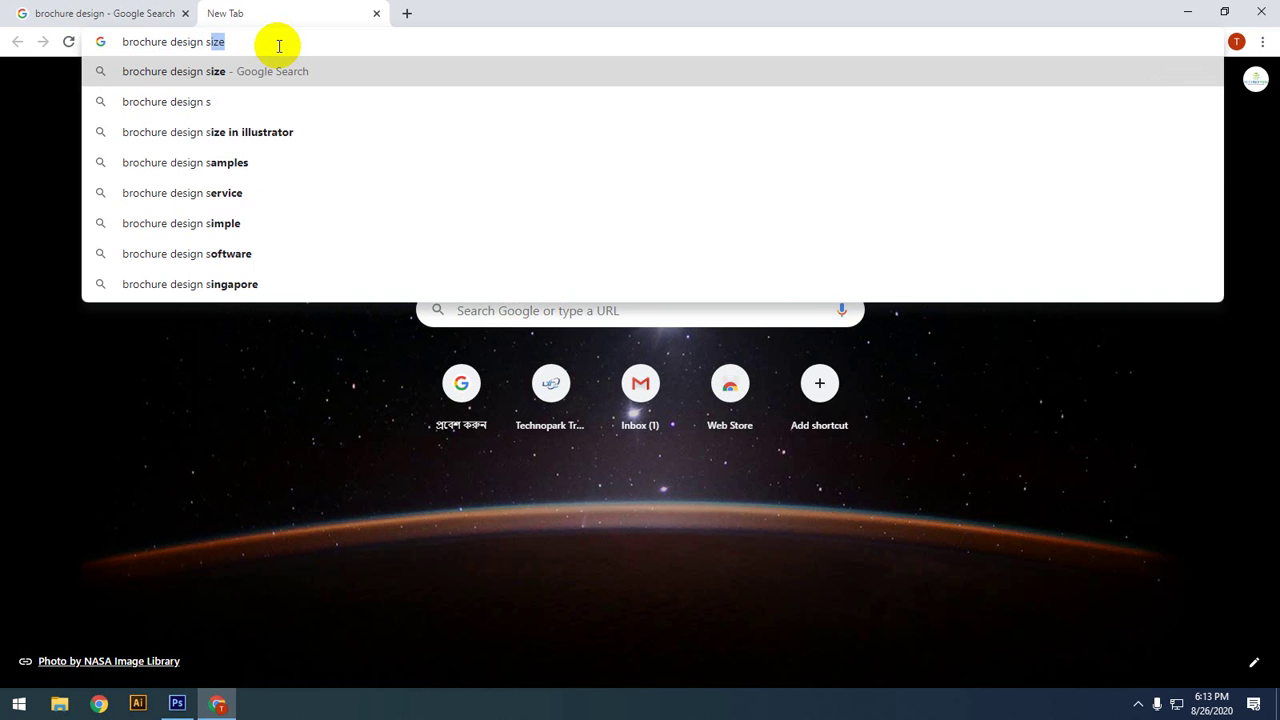
text(ze)
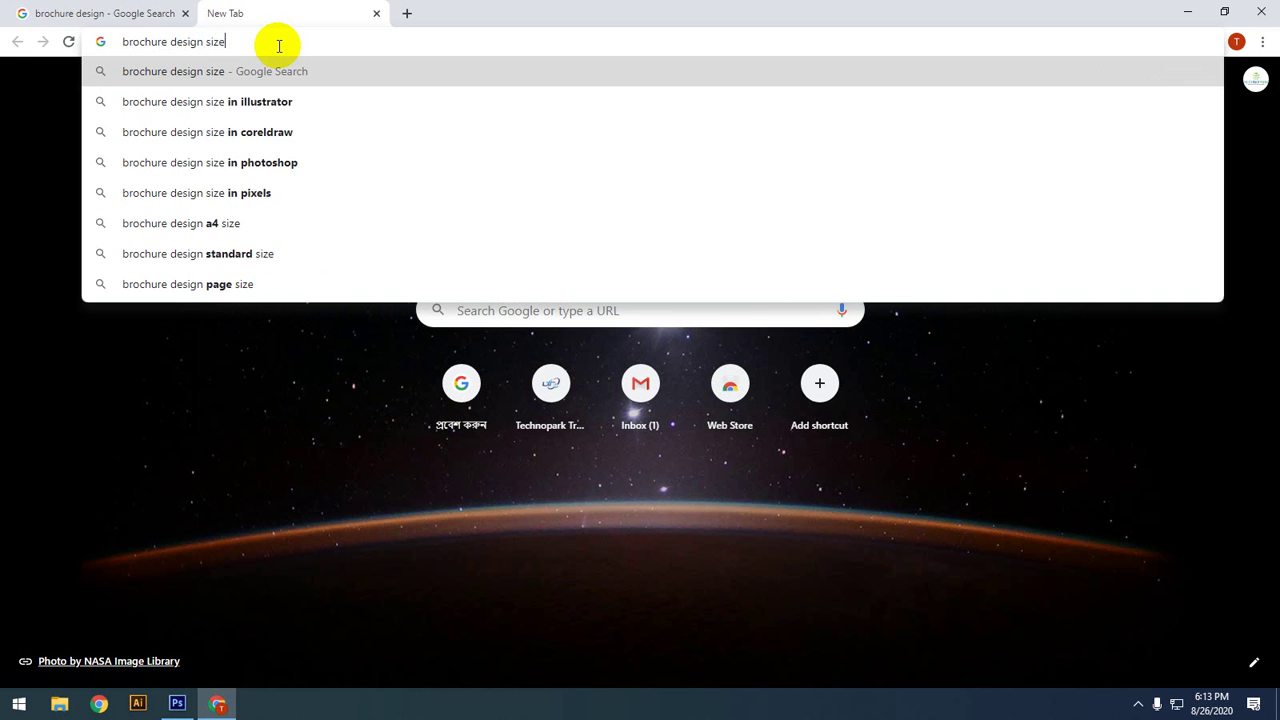
key(Return)
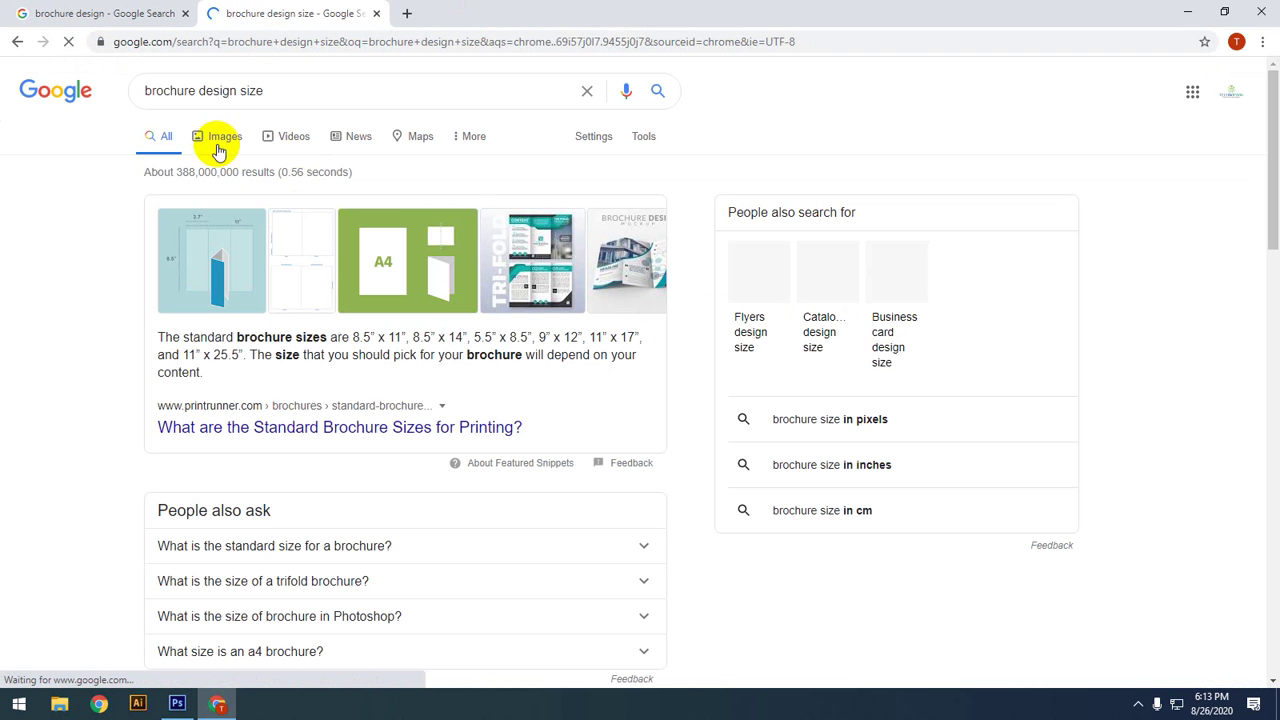
click(213, 140)
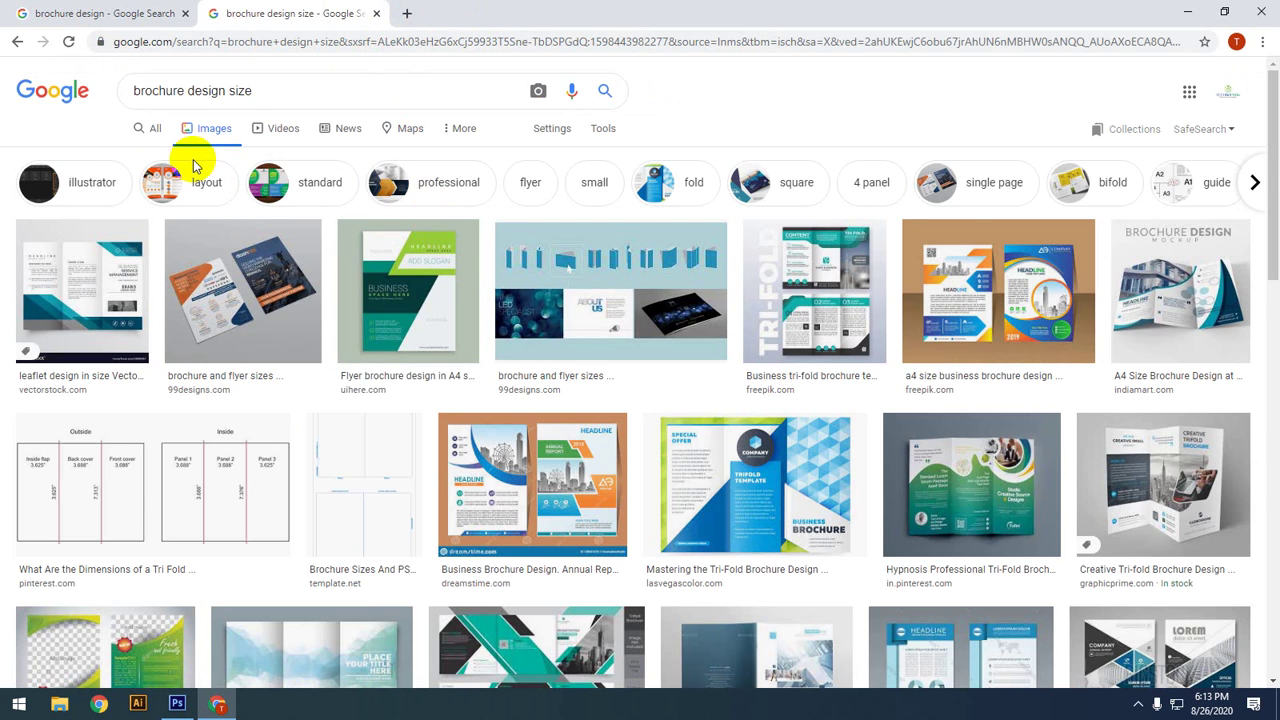
Step: Examine the "brochure design size" image results and the search term at an enlarged page zoom, and restore the normal zoom
ctrl+scroll(195, 165, up, 9)
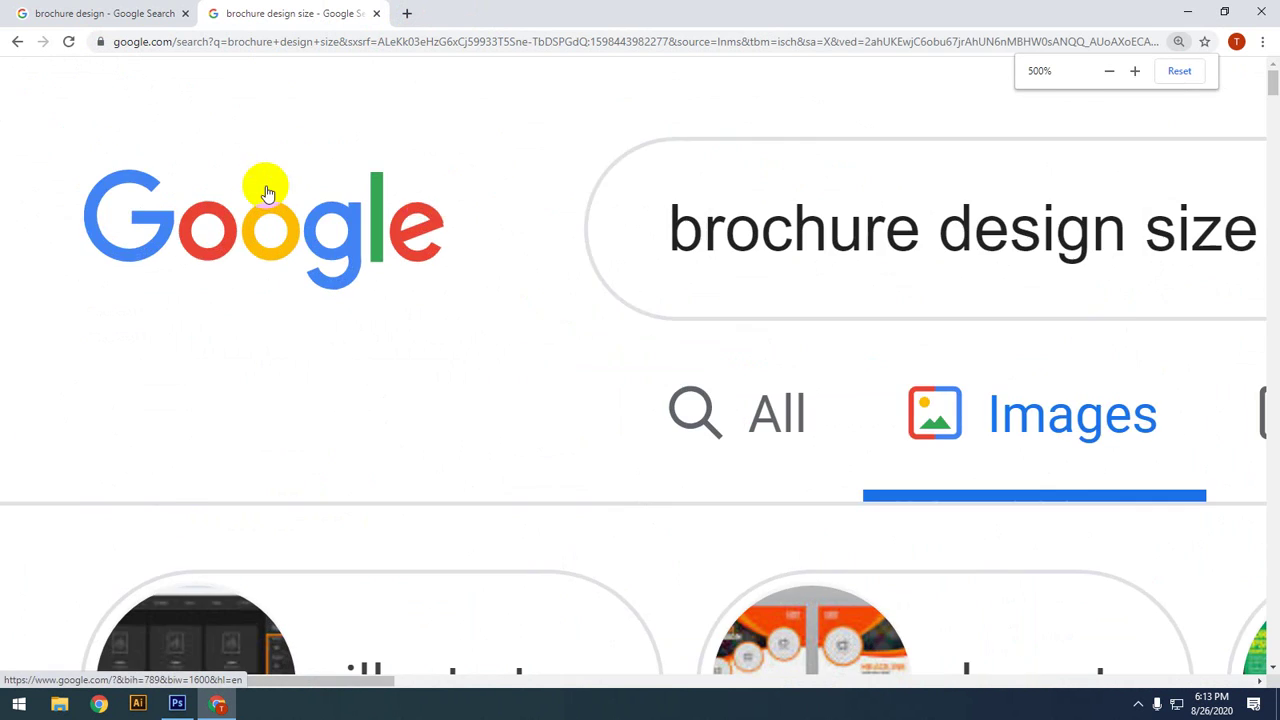
scroll(665, 288, down, 5)
ctrl+scroll(665, 288, down, 1)
ctrl+scroll(674, 291, down, 1)
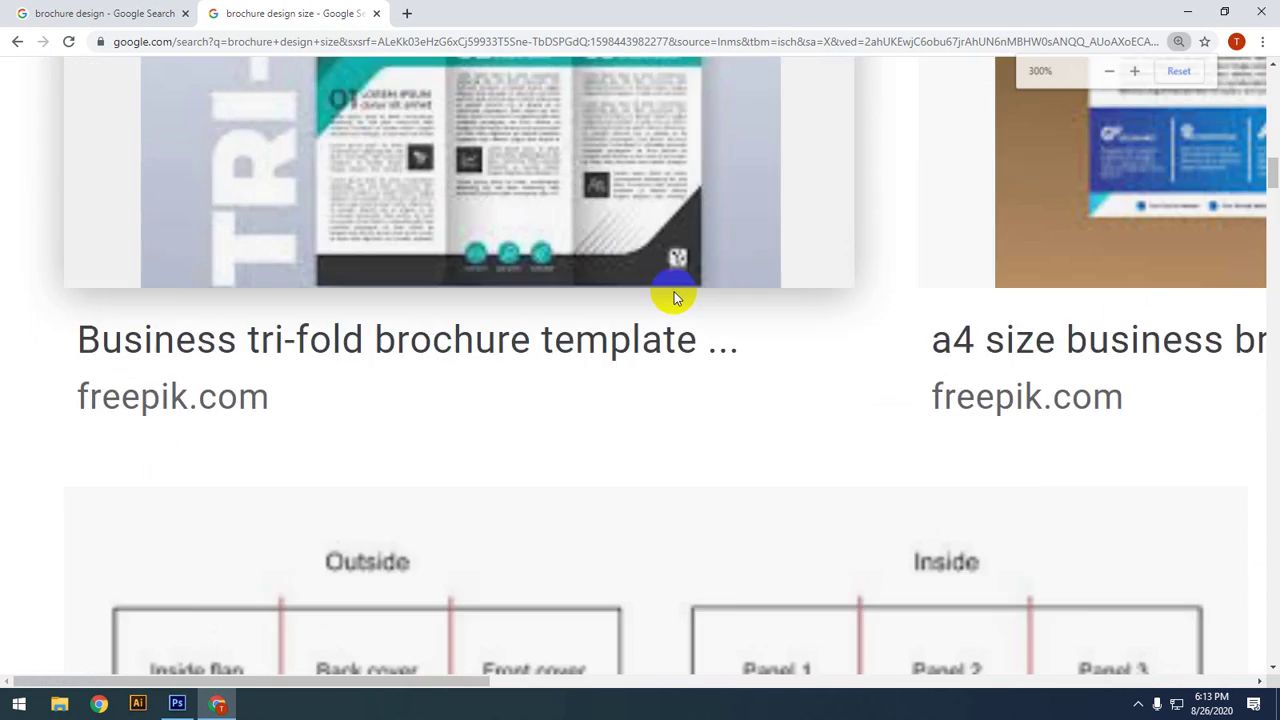
ctrl+scroll(674, 291, down, 4)
scroll(493, 206, down, 4)
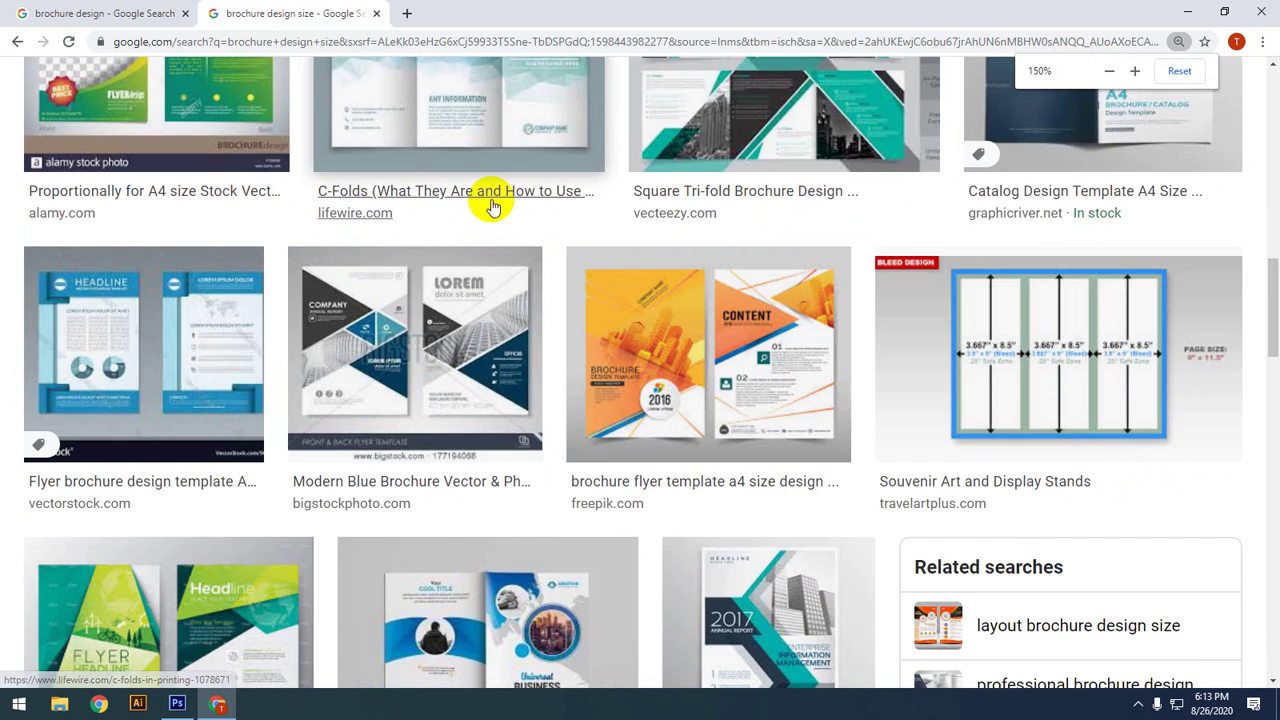
scroll(493, 206, up, 10)
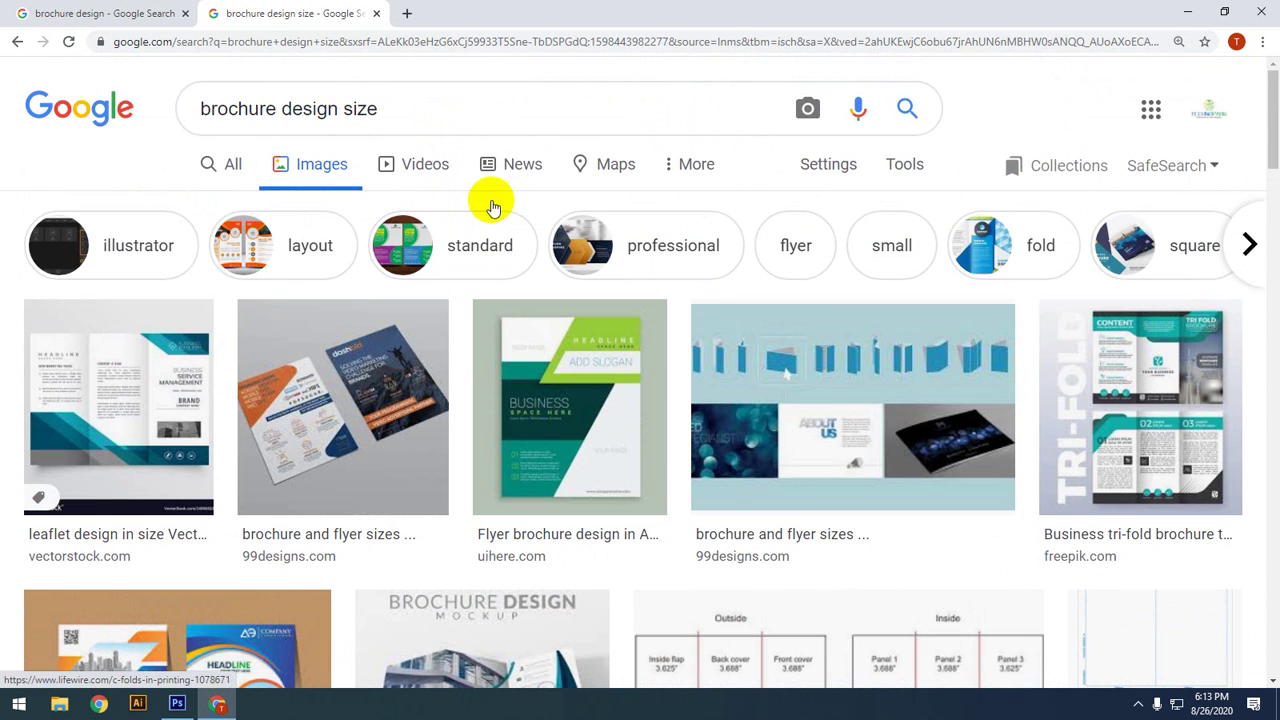
drag(414, 114, 175, 110)
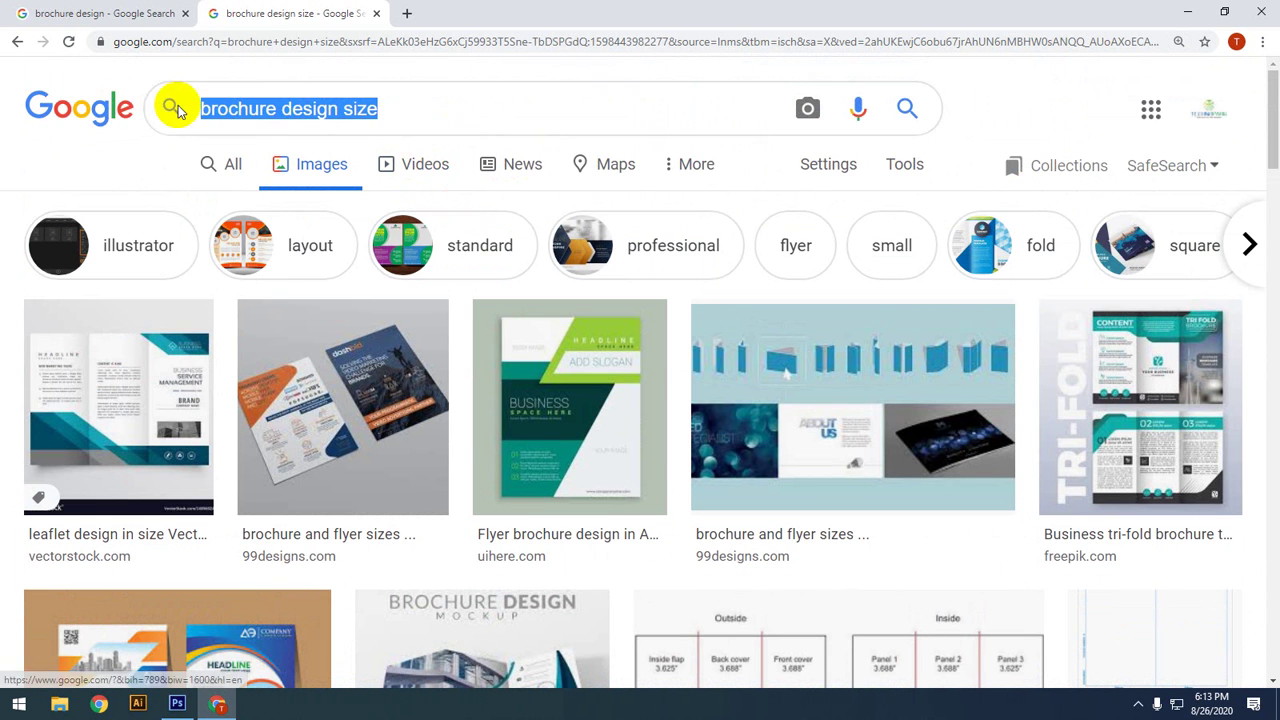
click(386, 112)
drag(386, 112, 163, 95)
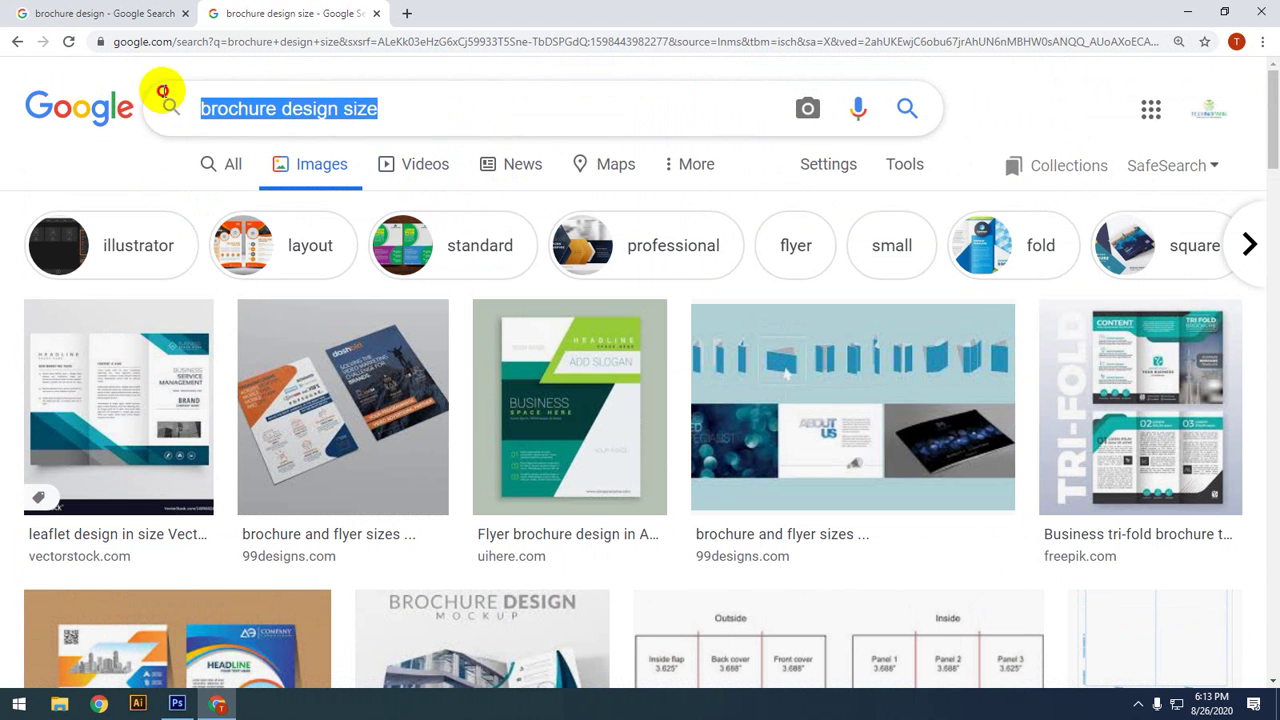
click(471, 107)
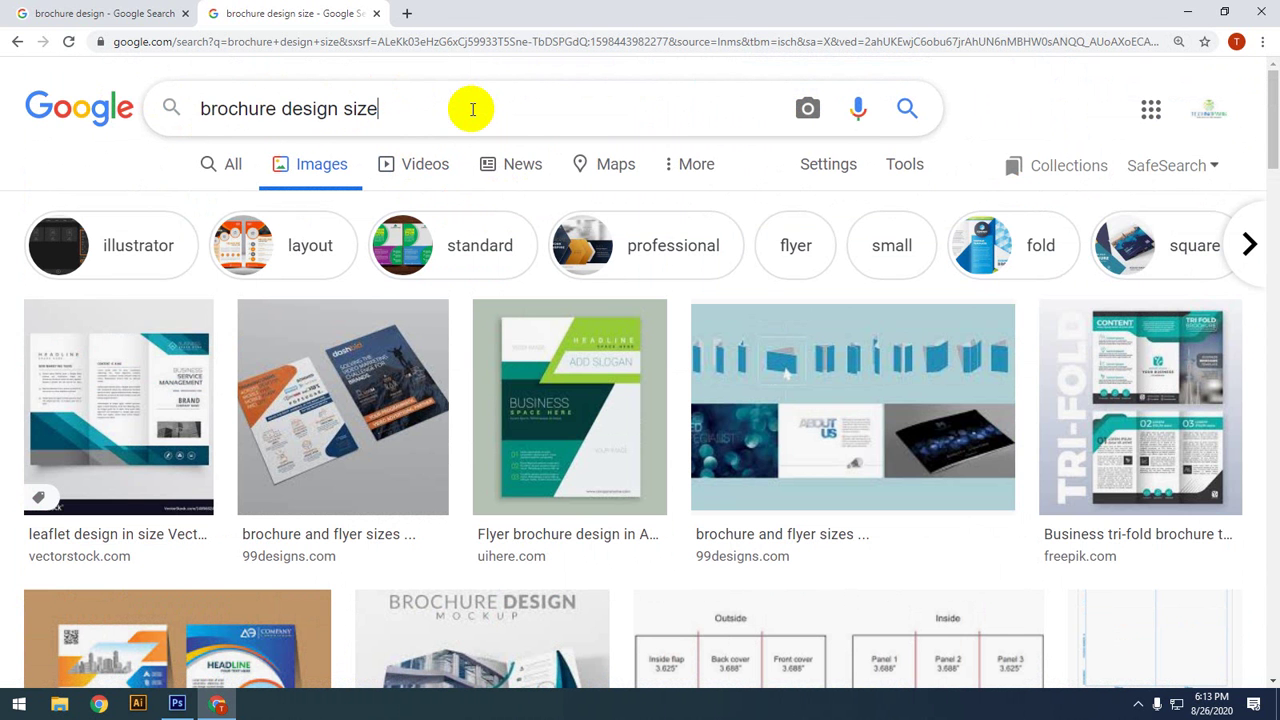
key(ctrl+minus)
key(ctrl+minus)
key(ctrl+minus)
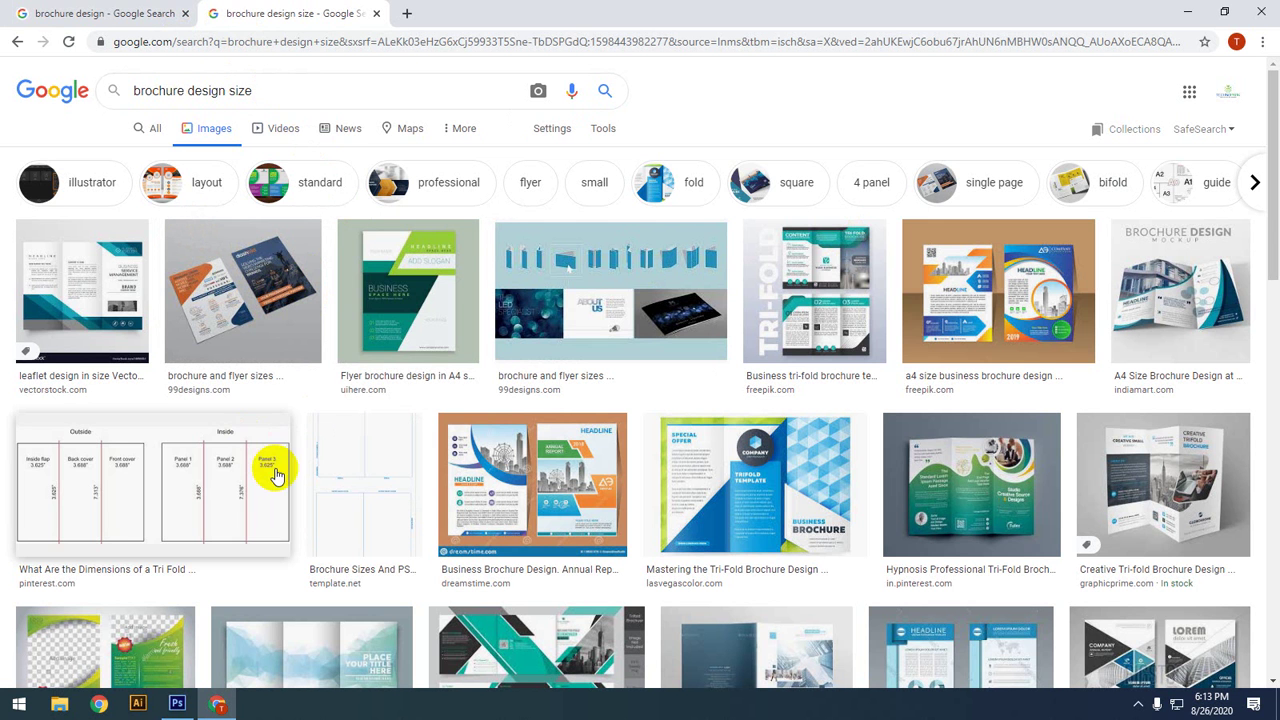
Step: Save the Pinterest image about the dimensions of a tri-fold brochure as a JPG file in the Downloads folder
click(77, 491)
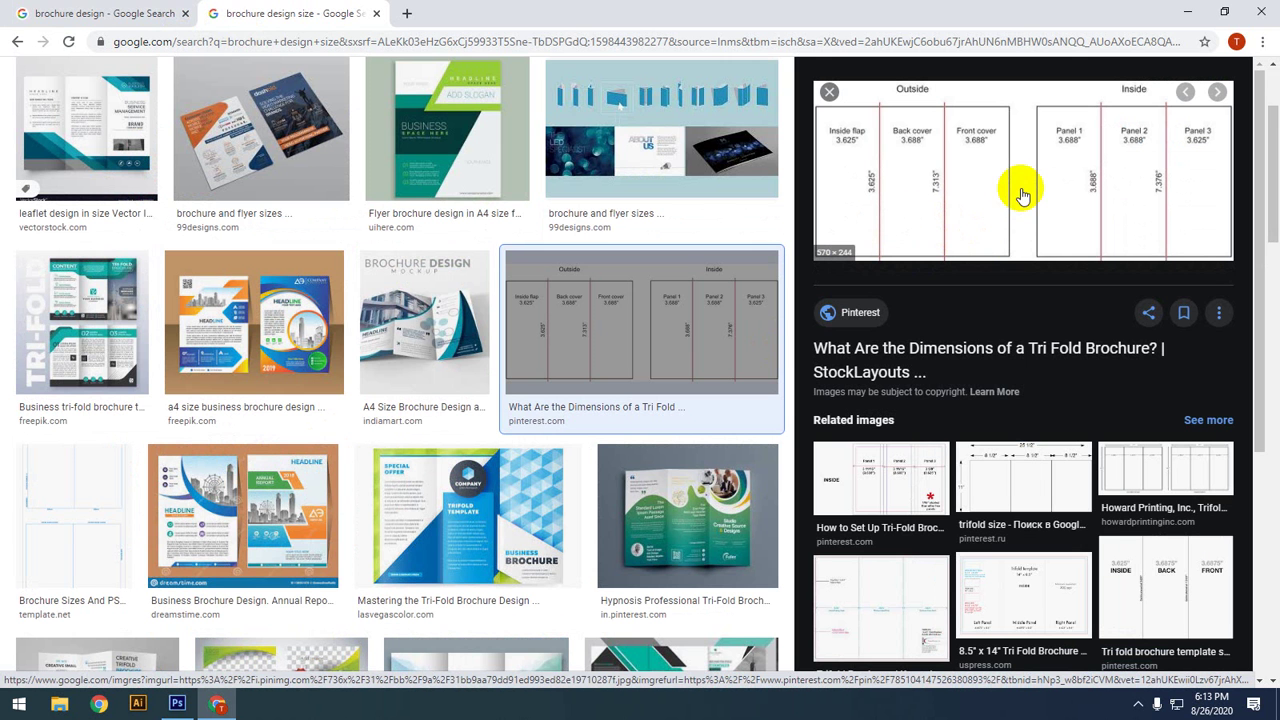
right_click(983, 165)
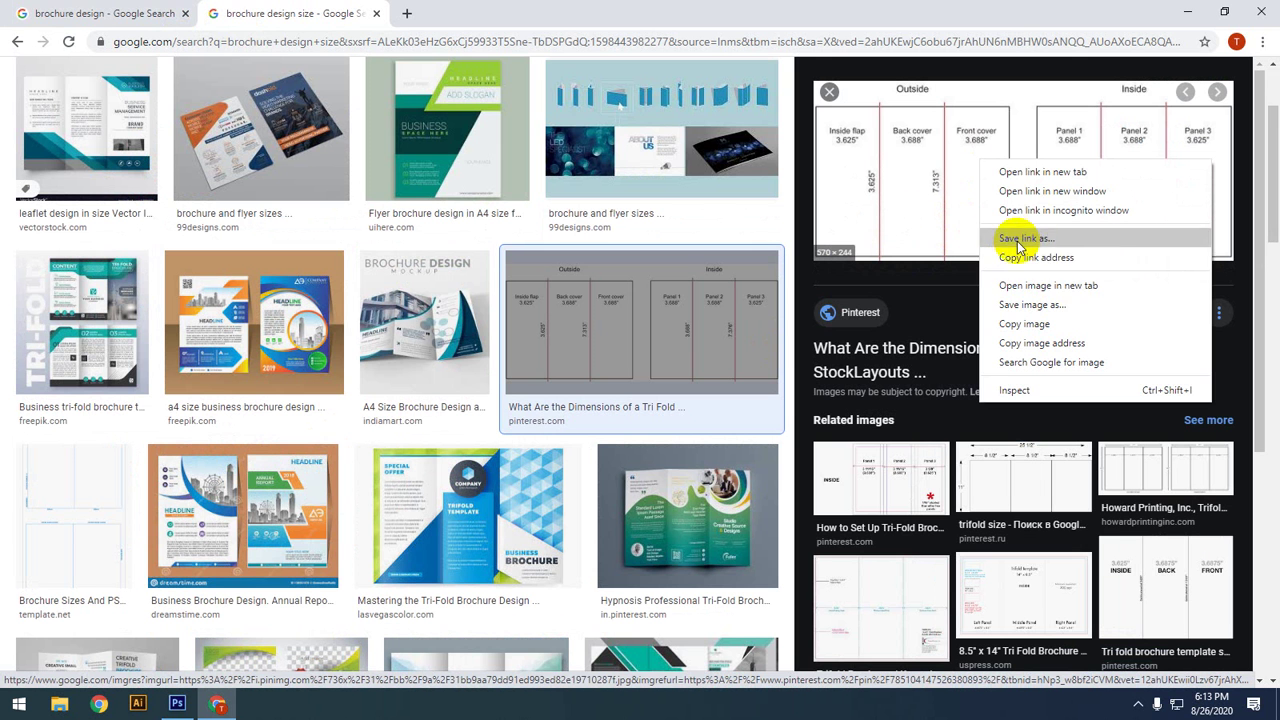
click(1030, 304)
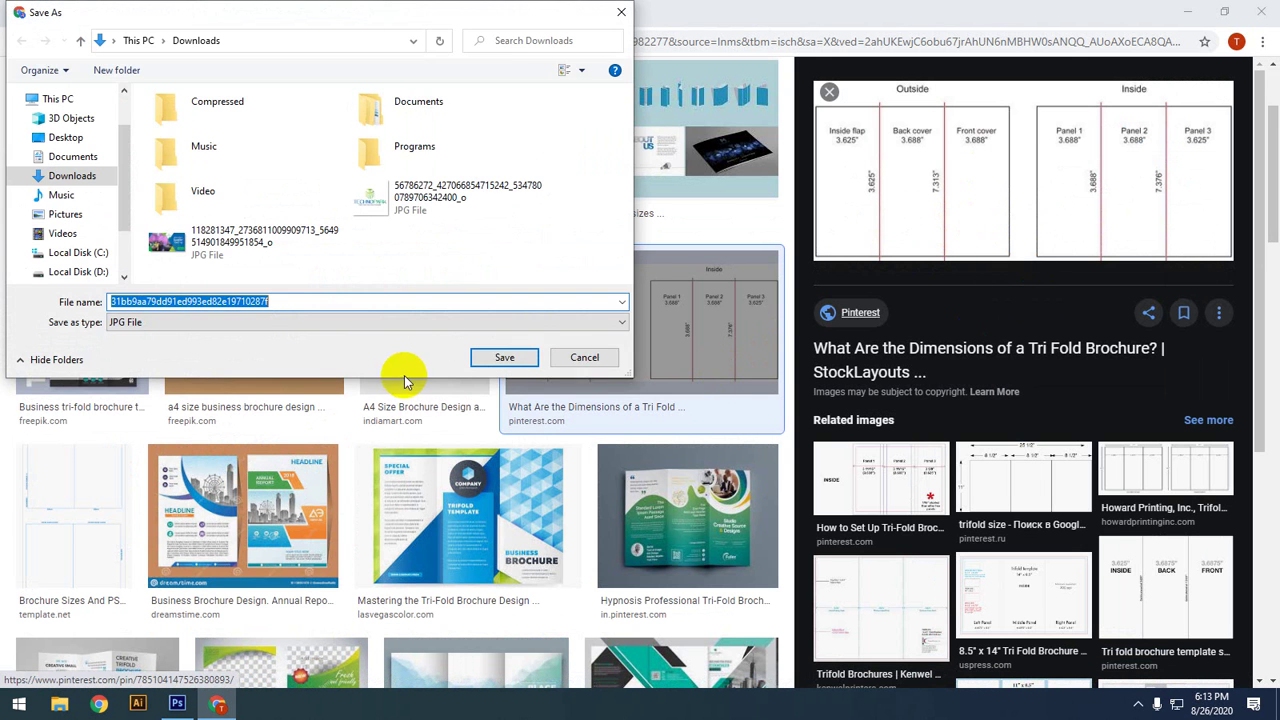
click(508, 358)
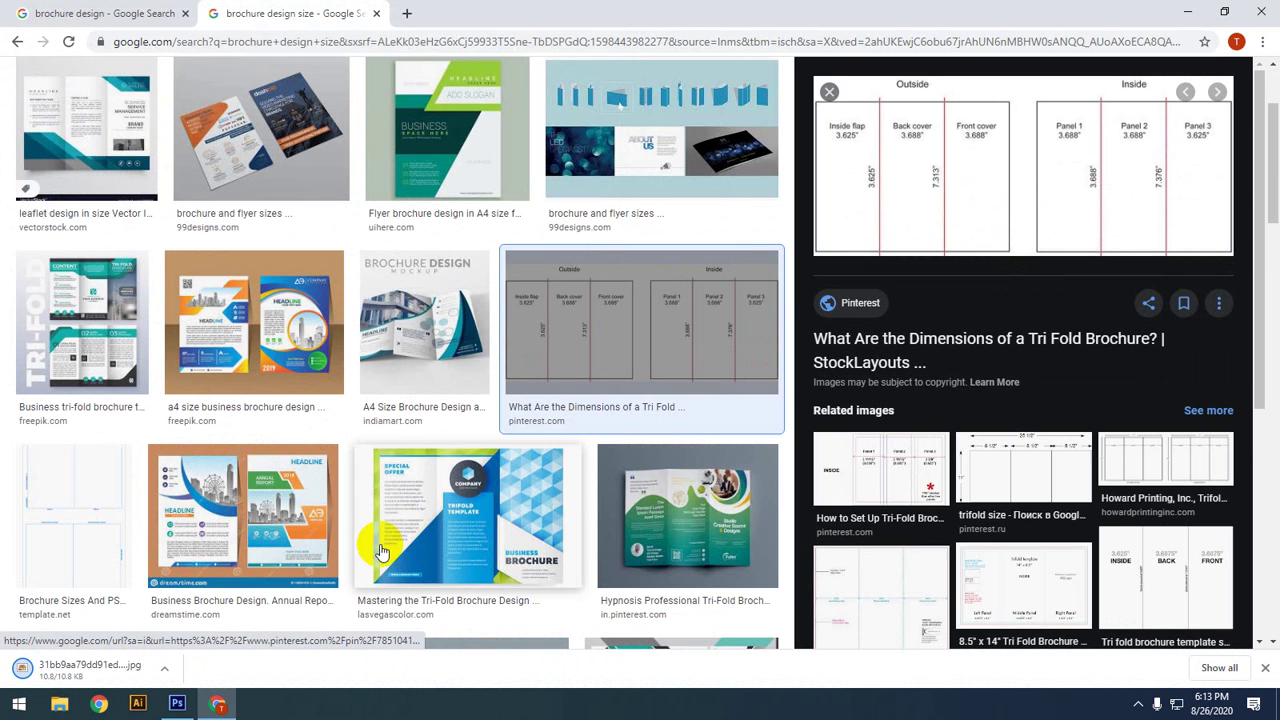
click(1058, 512)
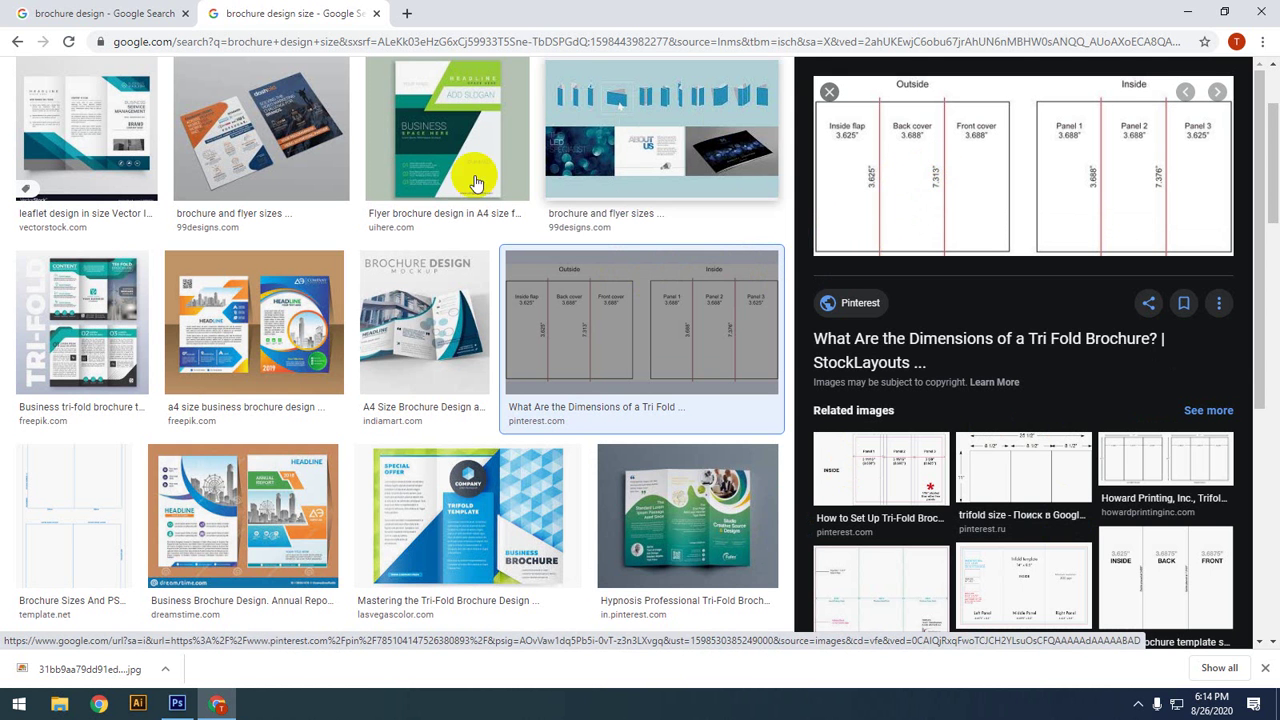
Step: Review the "brochure design" image results and return to the "brochure design size" results
click(127, 14)
scroll(357, 233, up, 2)
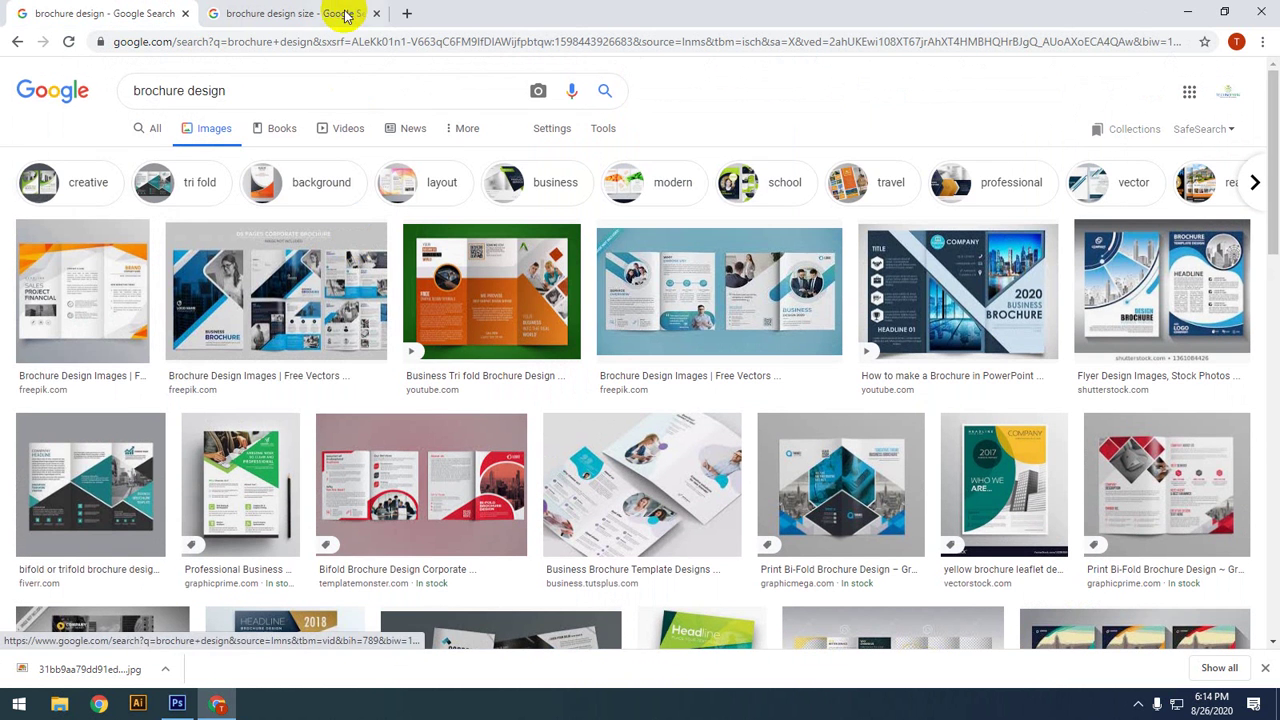
click(343, 14)
scroll(480, 229, up, 3)
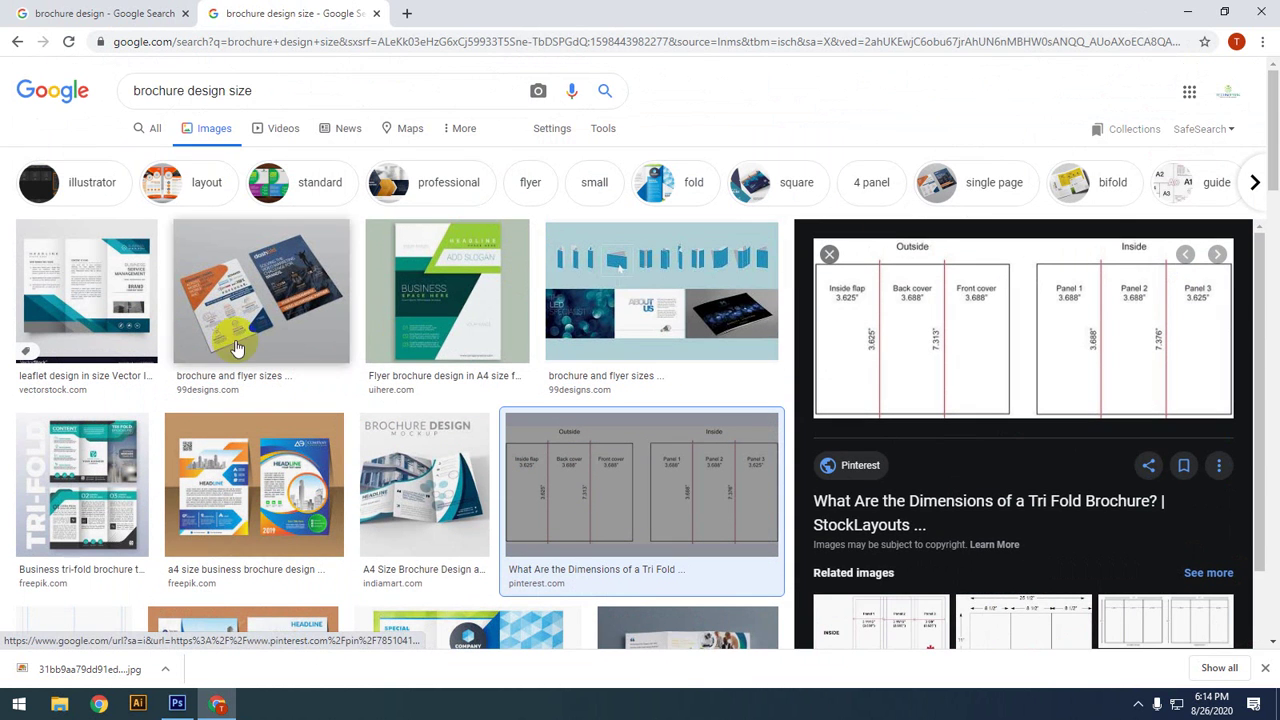
scroll(996, 370, down, 2)
scroll(996, 400, up, 3)
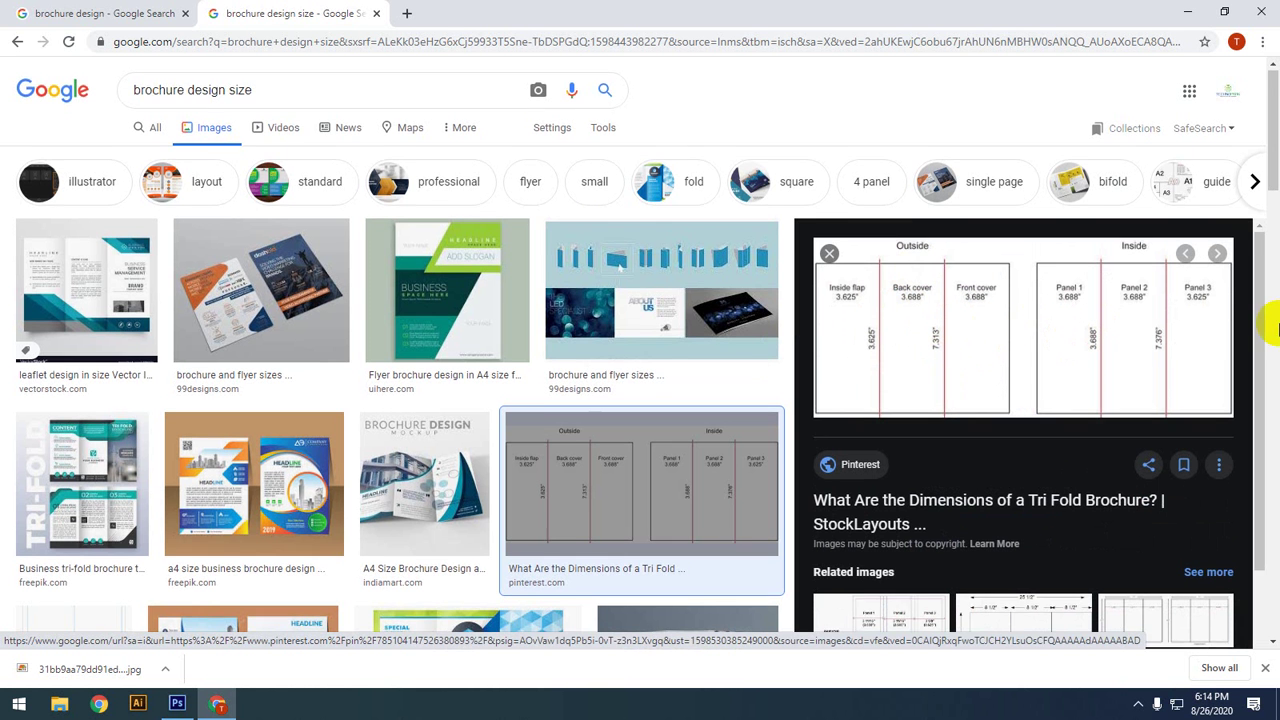
Step: Preview the related image on setting up tri-fold brochures, close it, and reopen the preview of the tri-fold dimensions image
scroll(1151, 380, down, 2)
click(846, 508)
scroll(958, 387, up, 2)
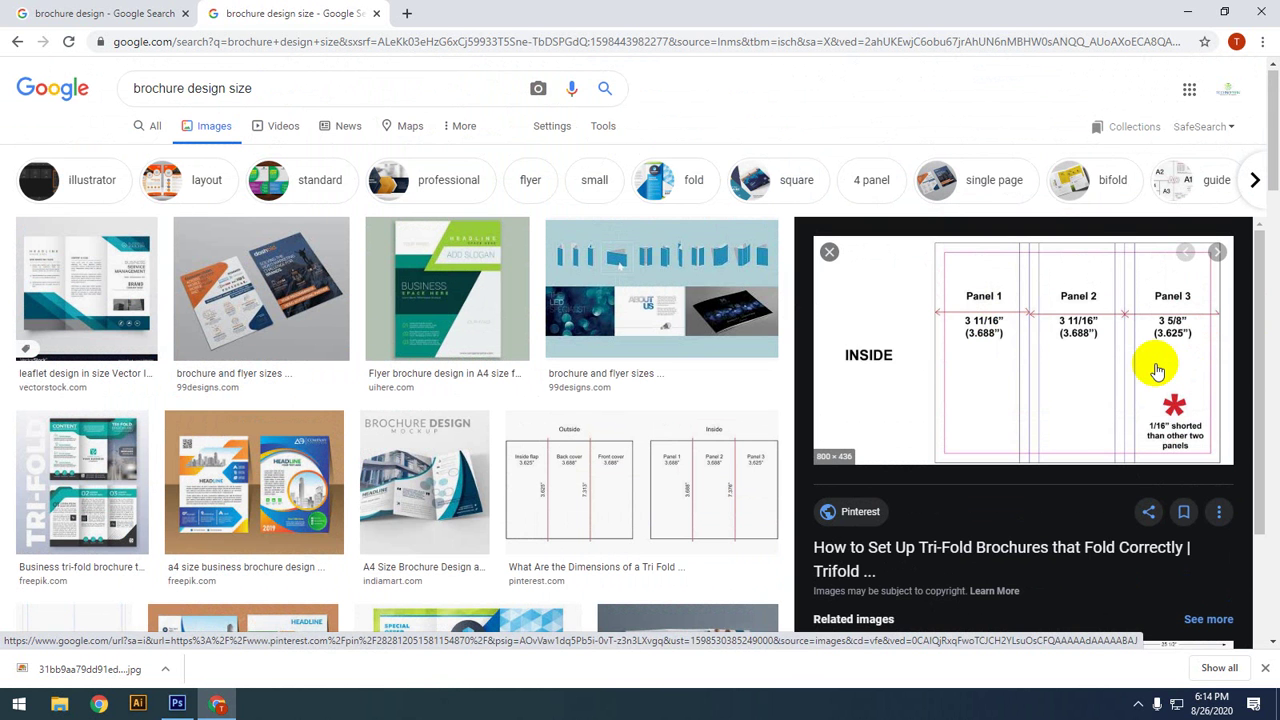
click(829, 252)
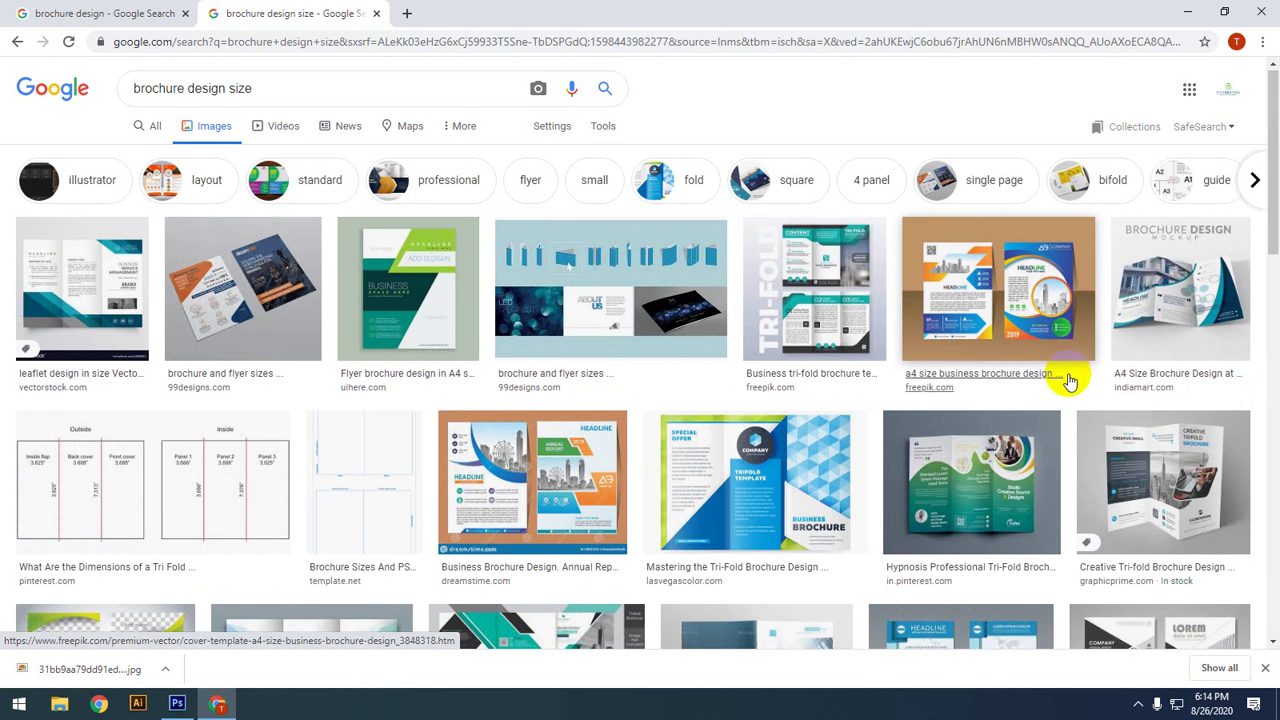
scroll(1000, 390, down, 3)
scroll(400, 405, down, 1)
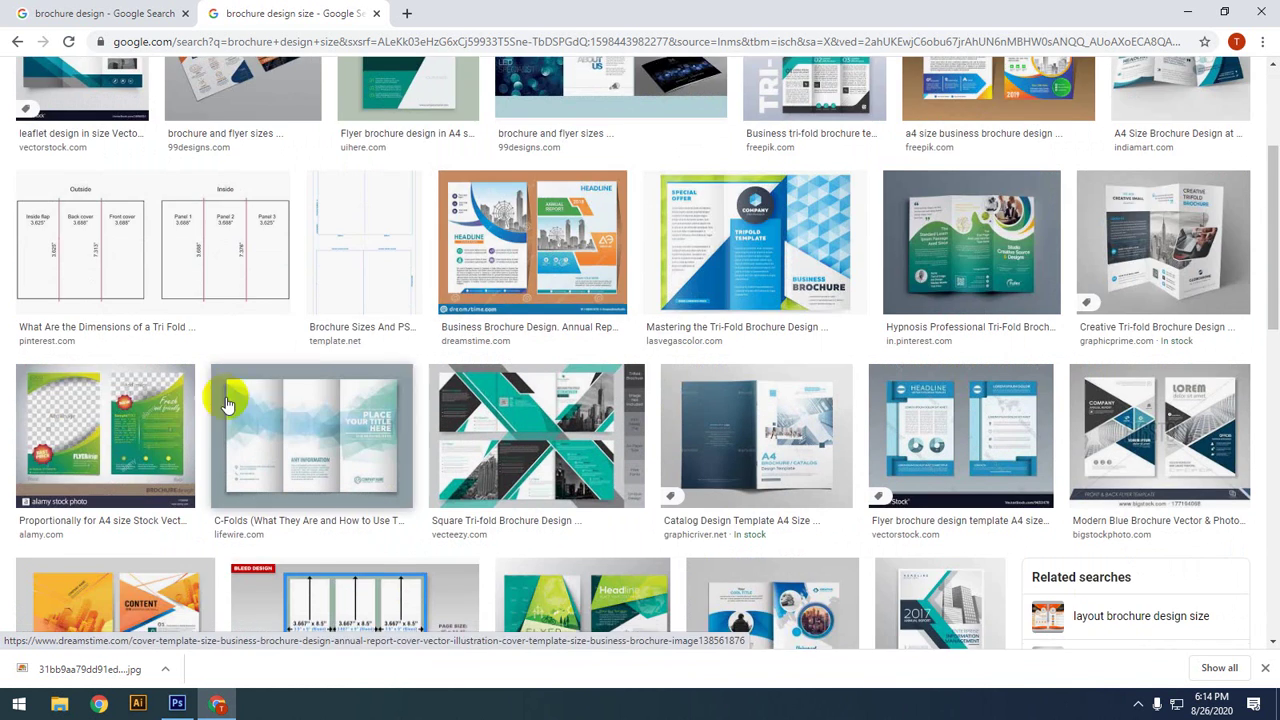
click(253, 280)
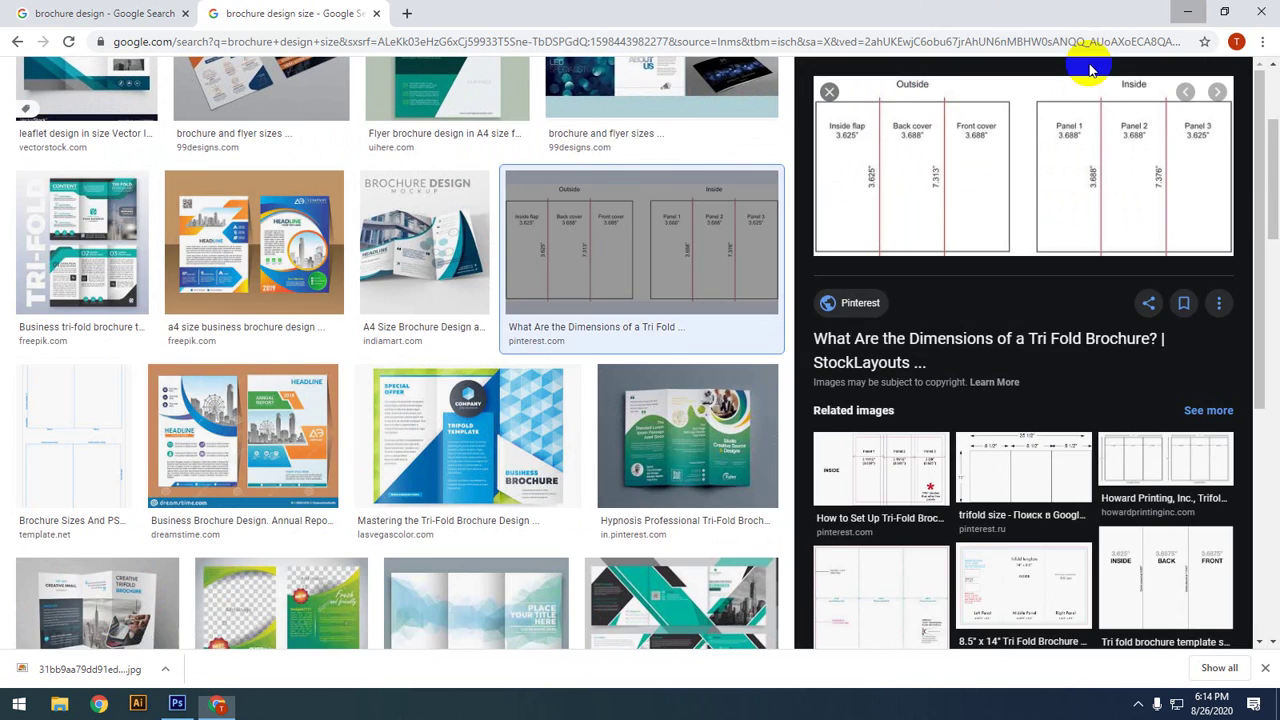
Step: Open the downloaded tri-fold dimensions JPG in Photoshop and enlarge it for reading the panel sizes
click(1188, 12)
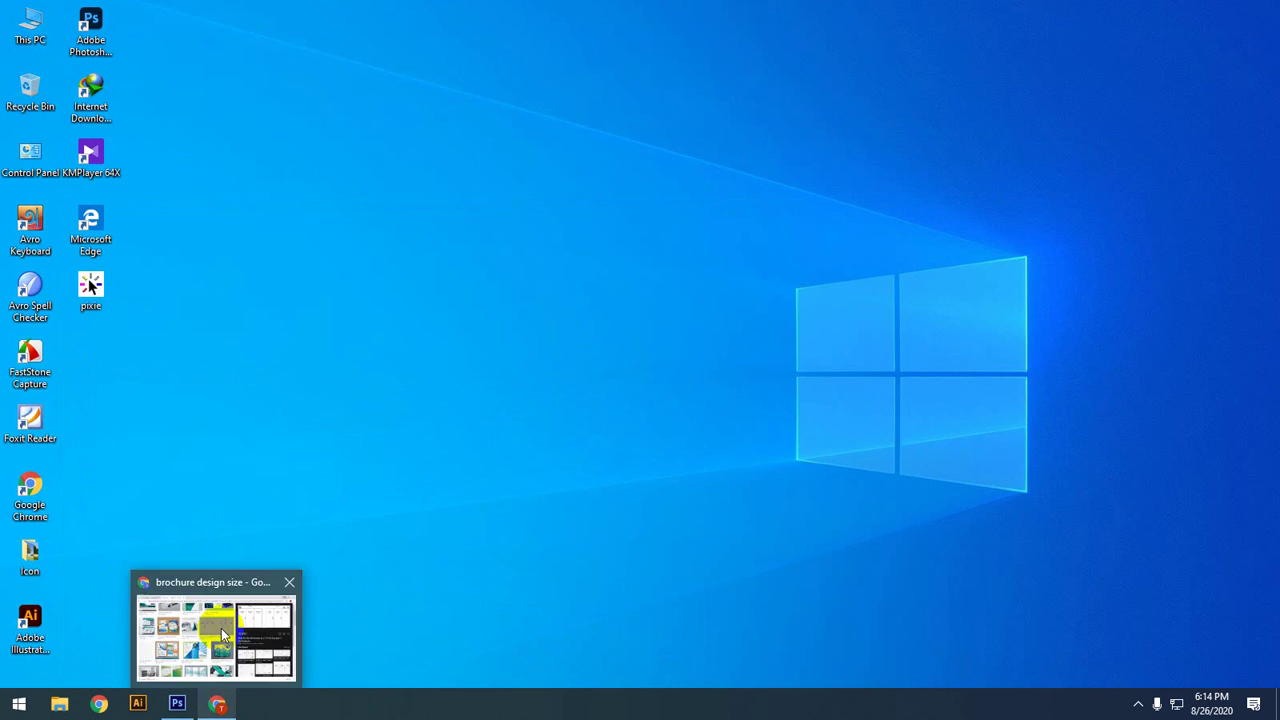
click(221, 628)
drag(148, 672, 43, 12)
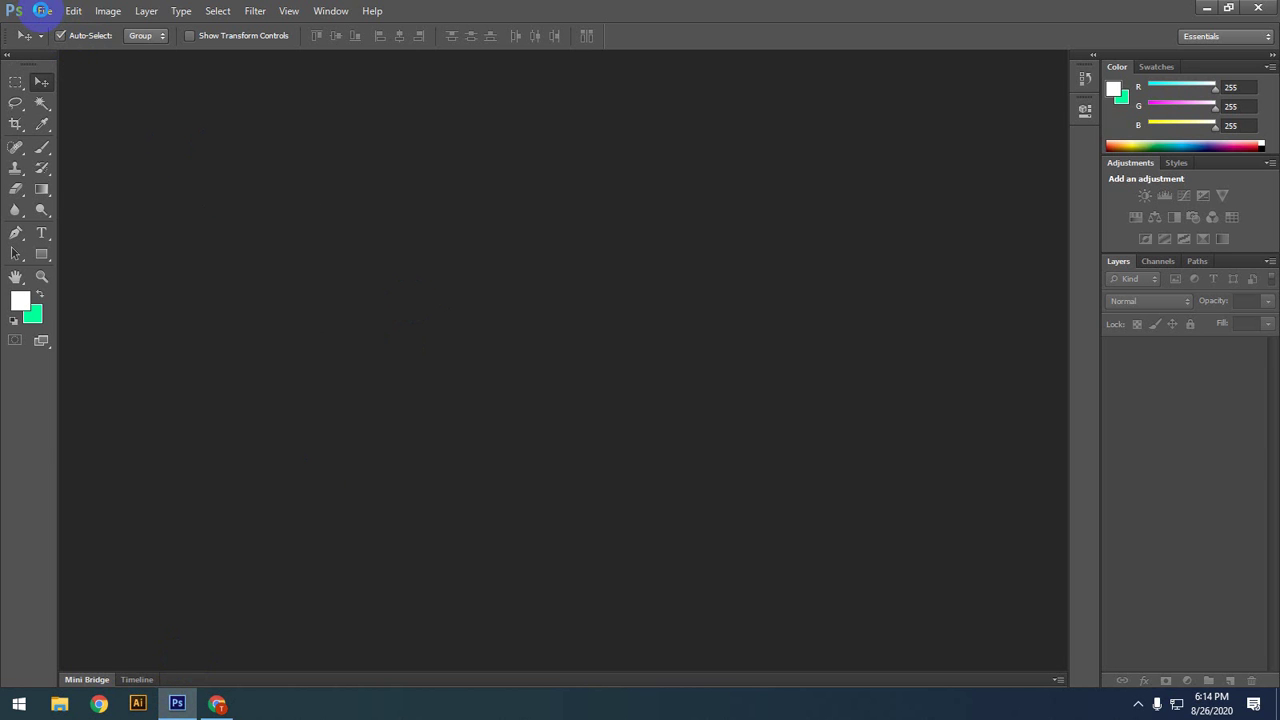
click(43, 11)
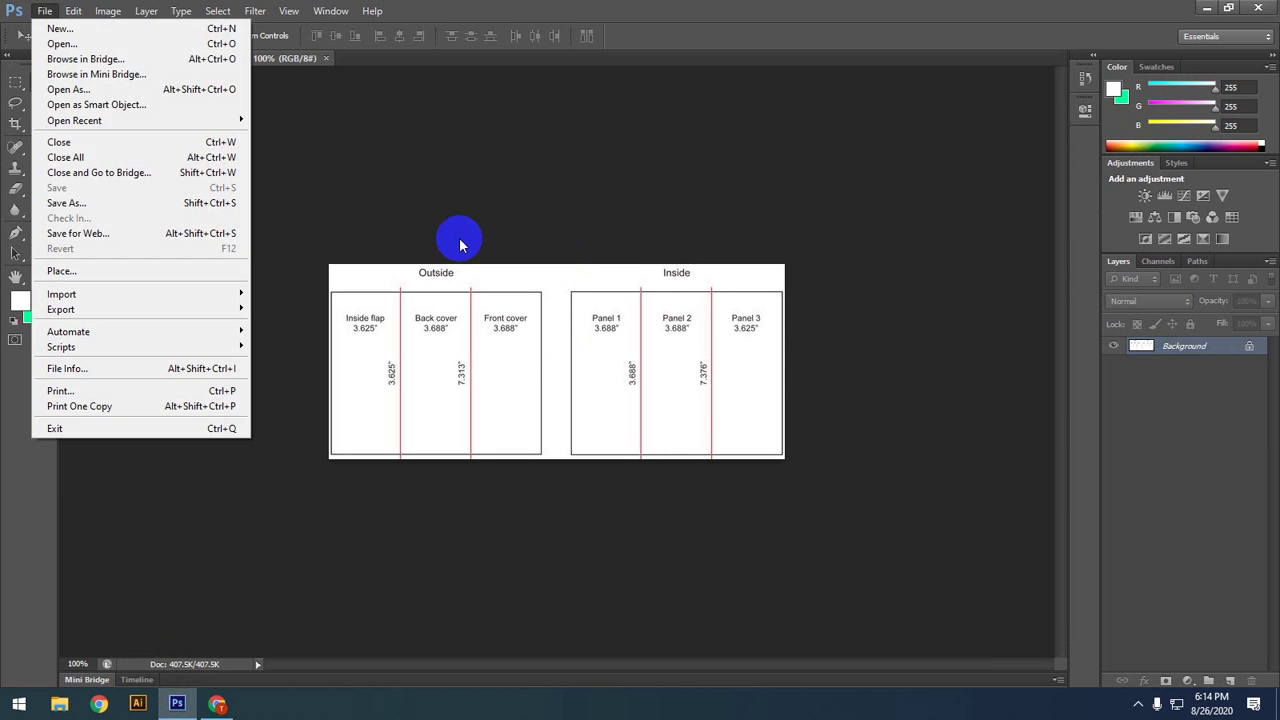
click(457, 243)
alt+scroll(537, 335, up, 3)
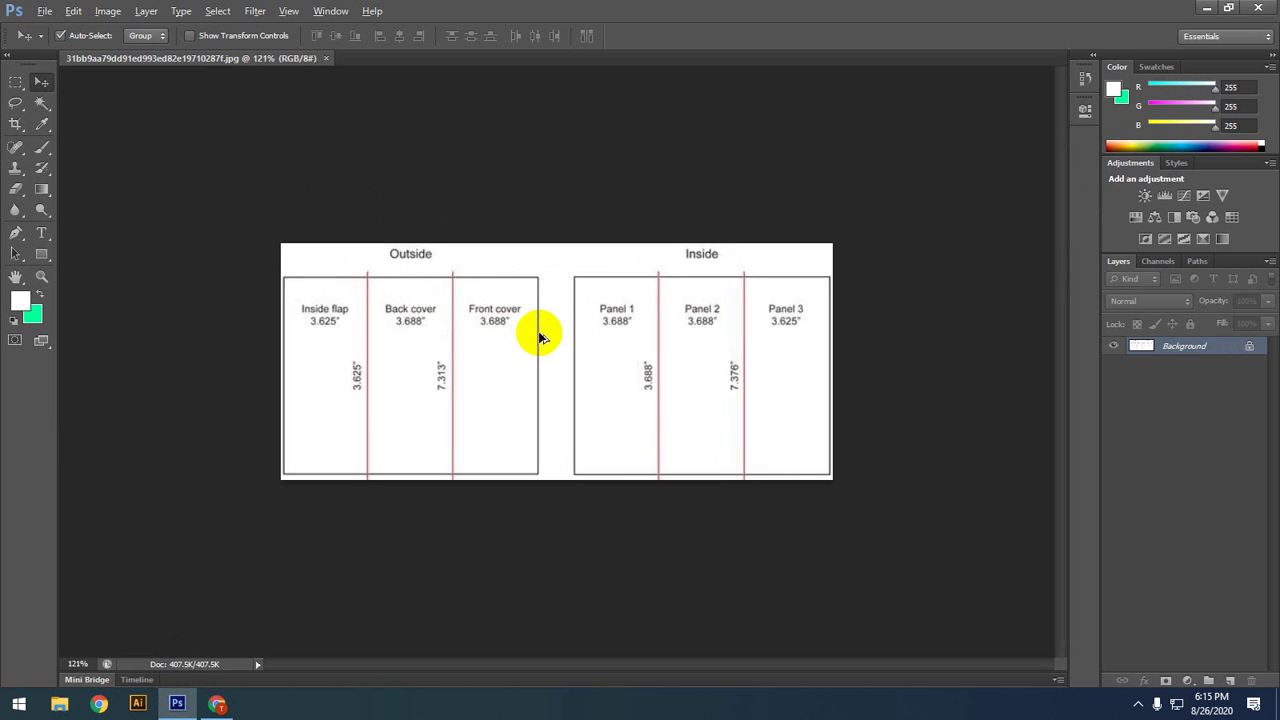
alt+scroll(538, 337, up, 4)
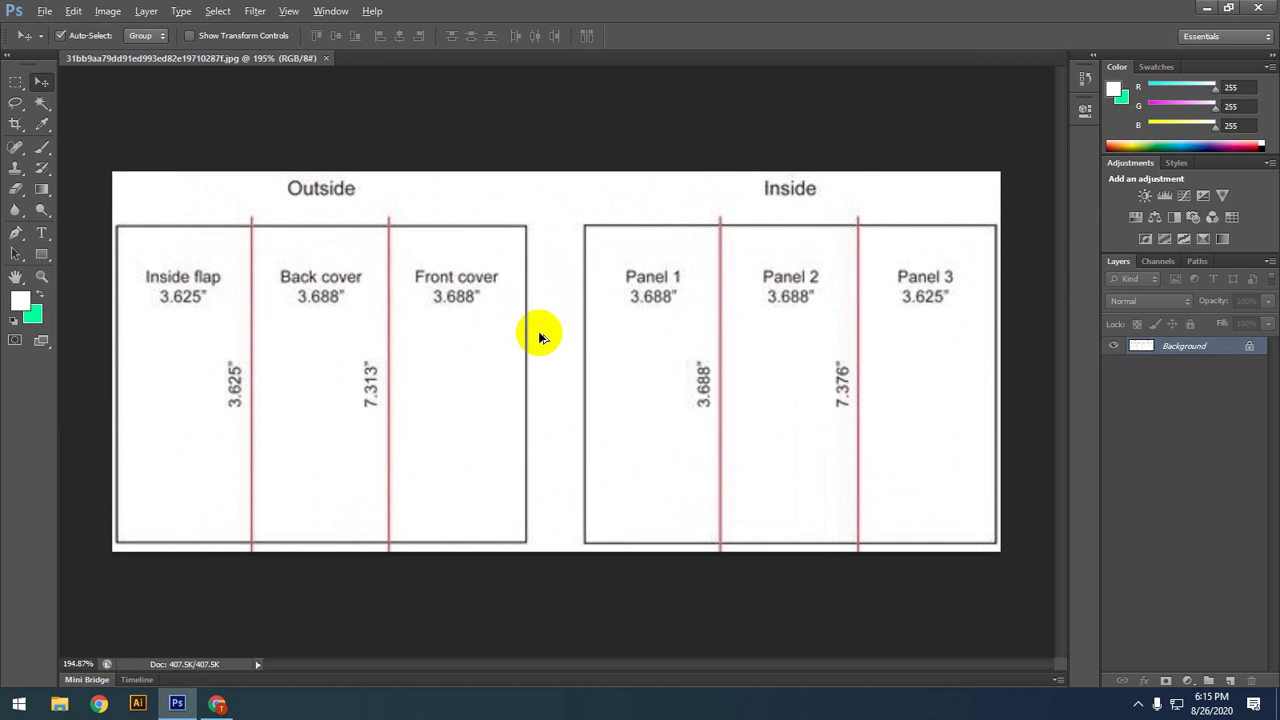
alt+scroll(538, 337, down, 1)
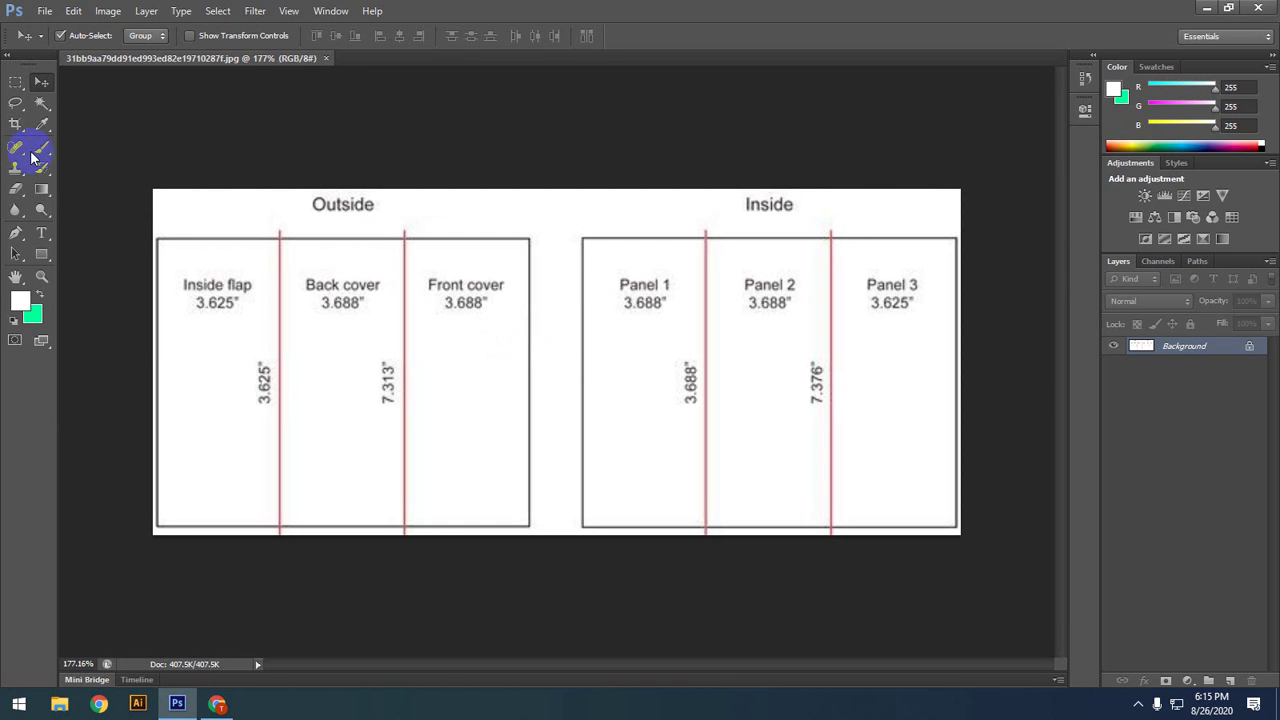
Step: Start a new document and choose the International Paper preset in A4 size
click(42, 14)
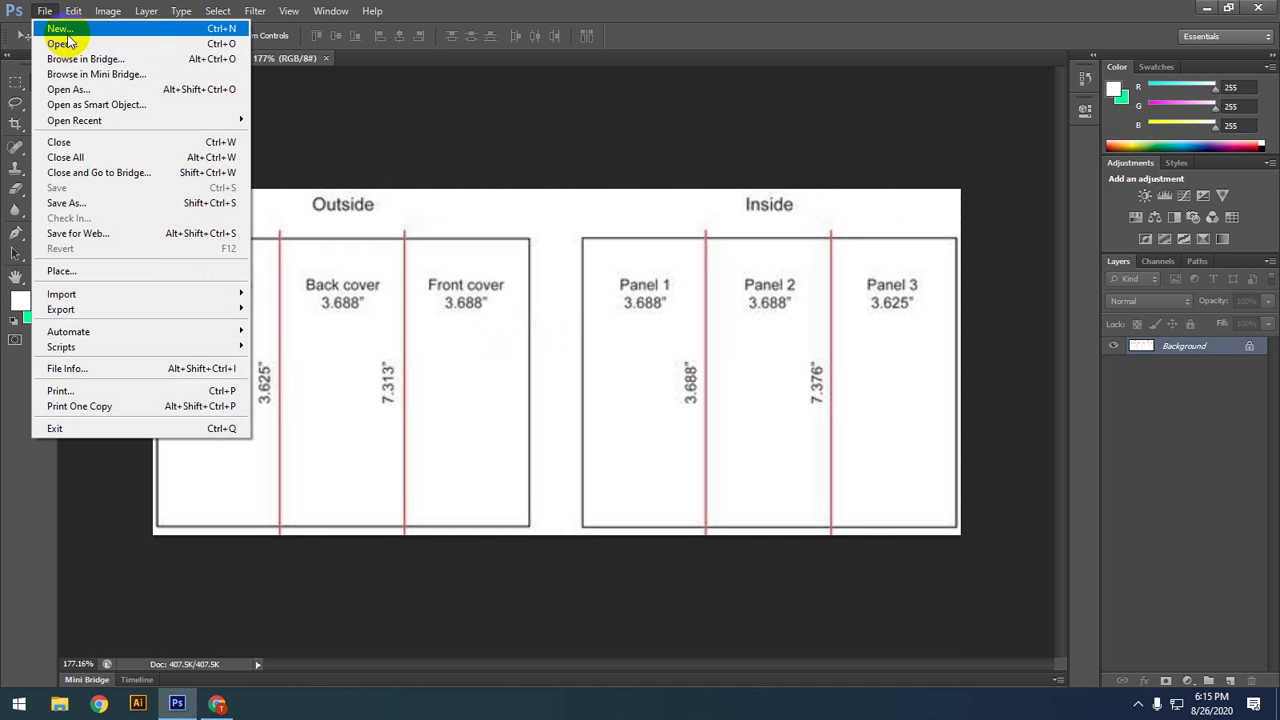
click(66, 30)
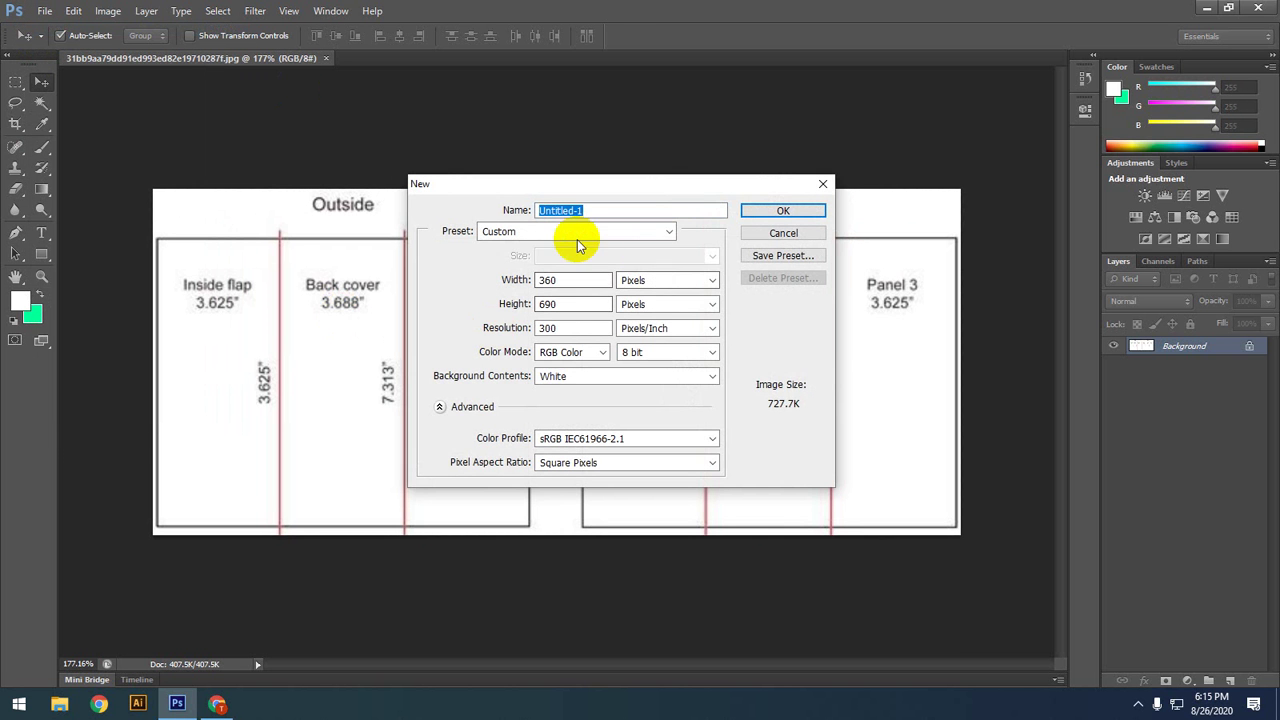
drag(658, 192, 567, 142)
click(500, 188)
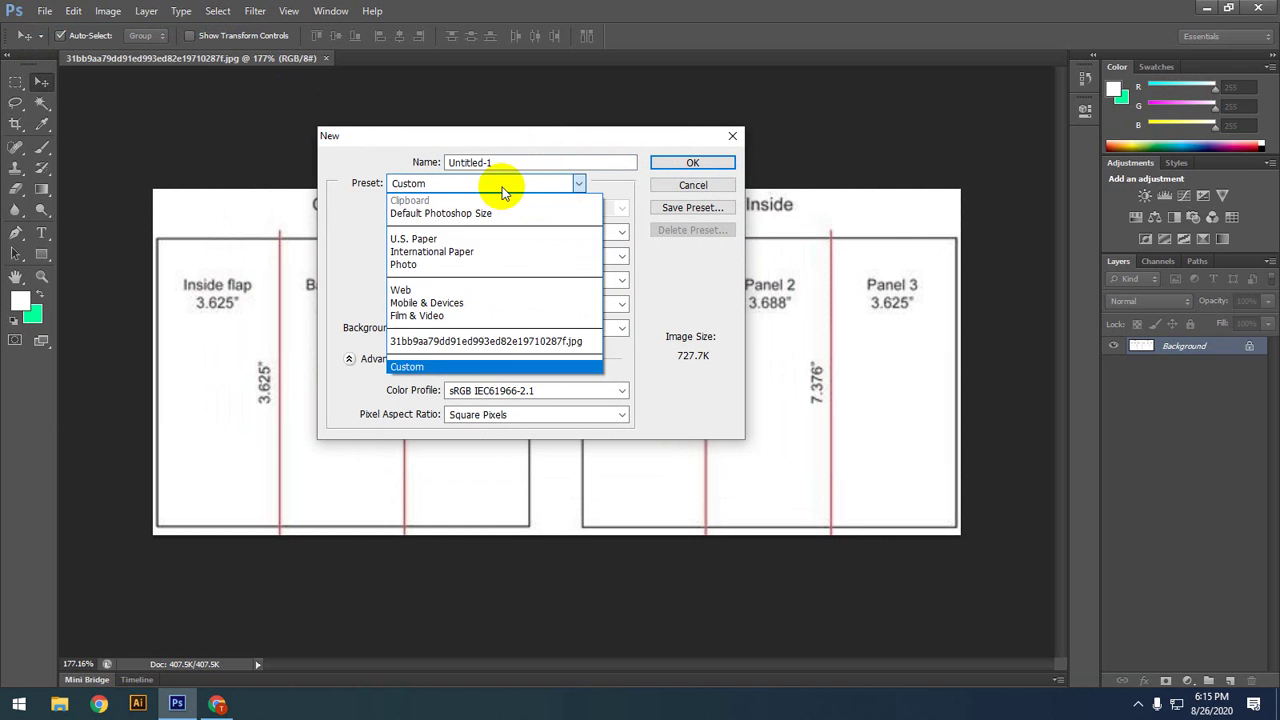
click(503, 192)
click(503, 190)
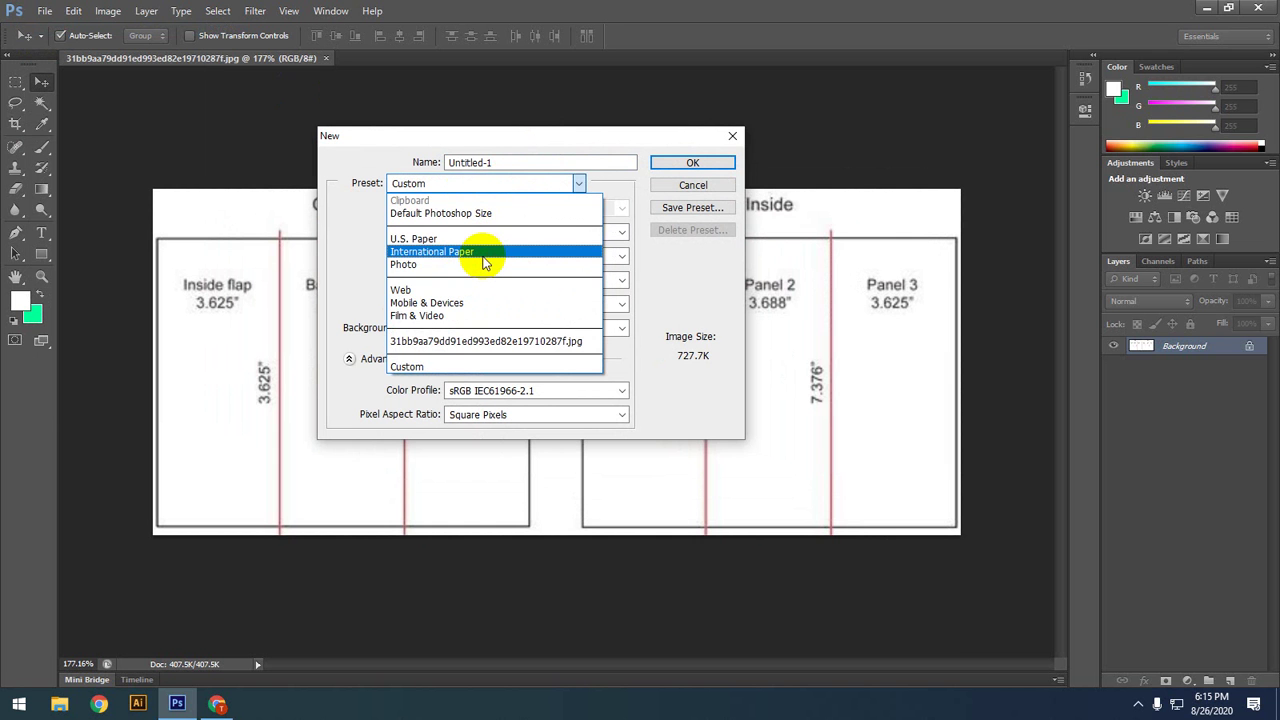
click(484, 255)
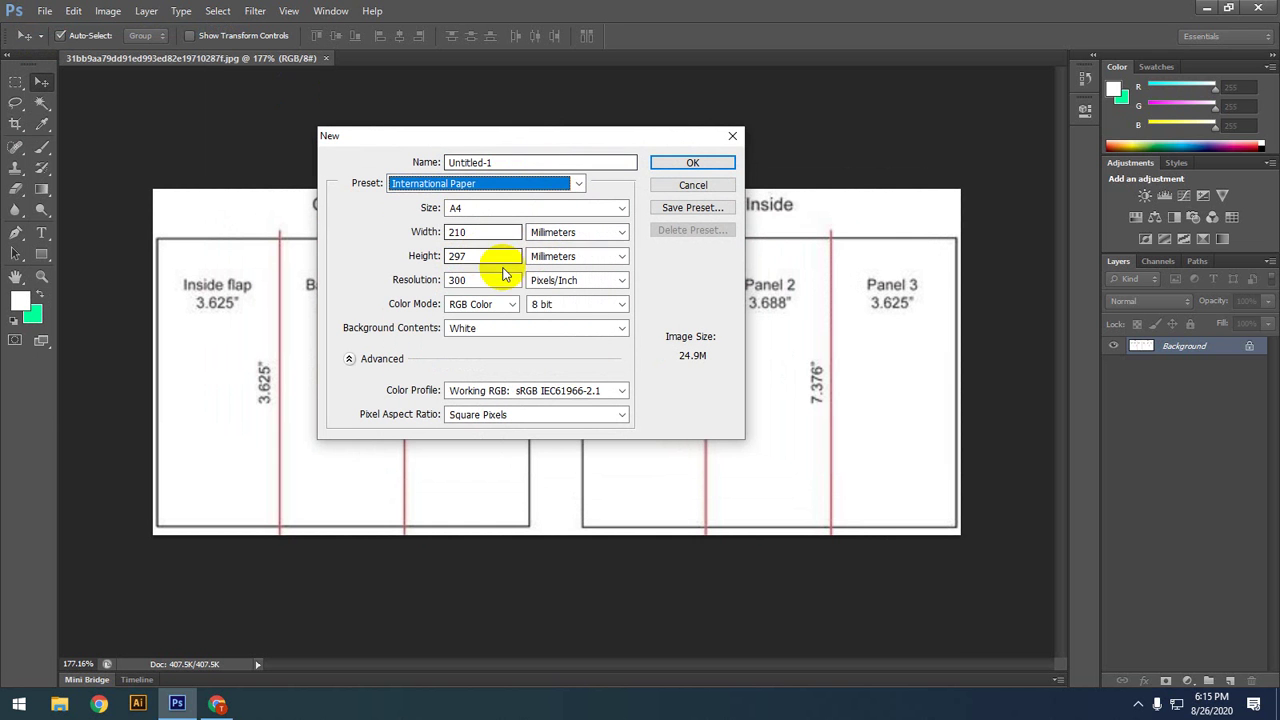
Step: Set the new document's color mode to CMYK Color and keep the resolution at 300 pixels/inch
click(508, 305)
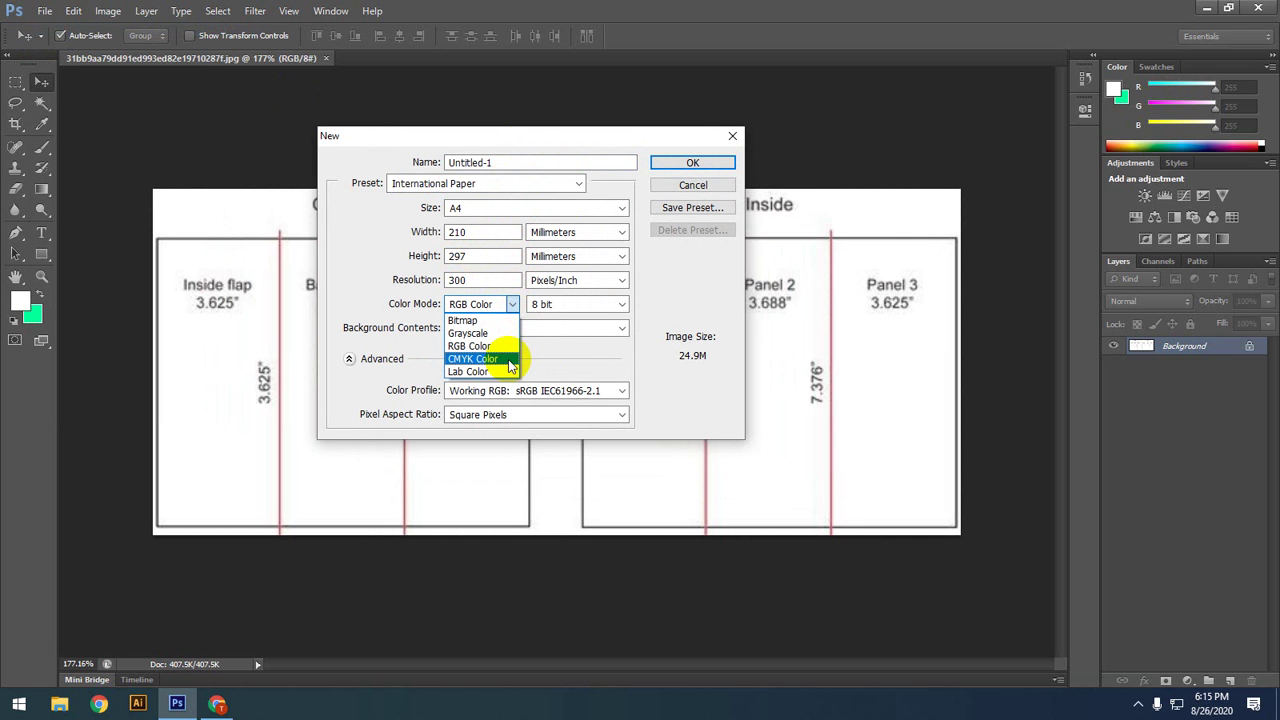
click(508, 360)
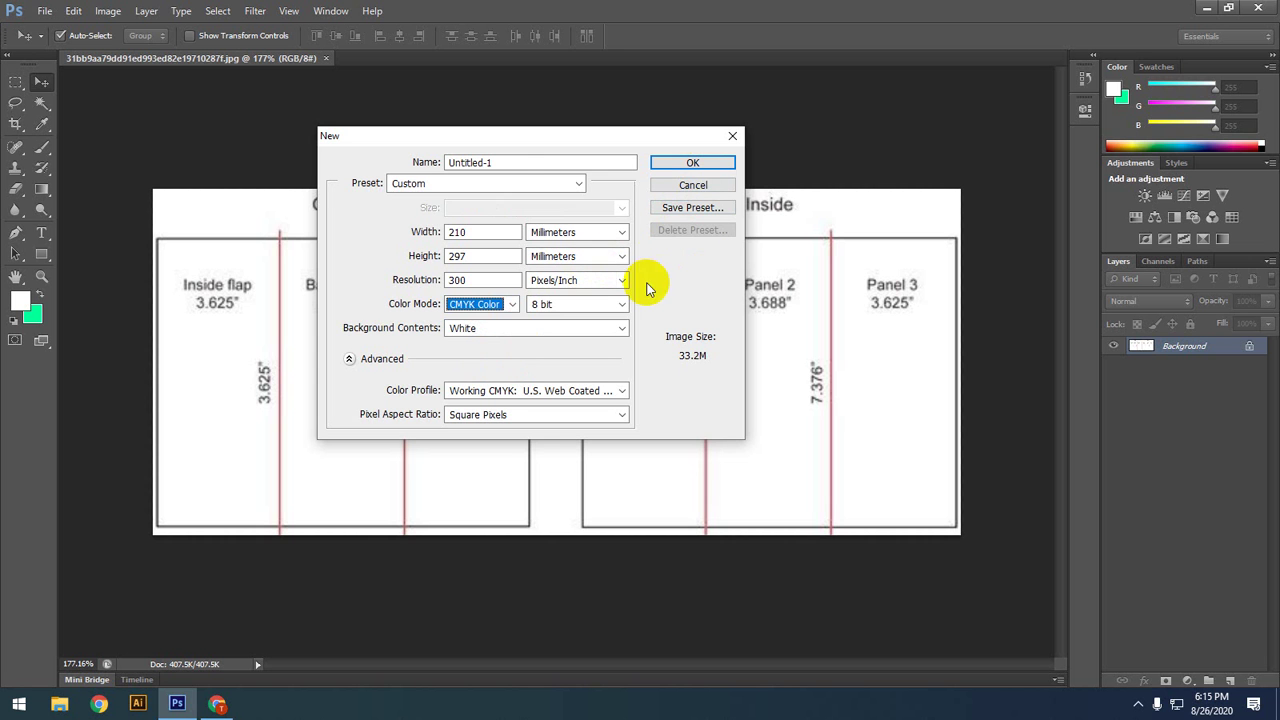
drag(512, 137, 496, 129)
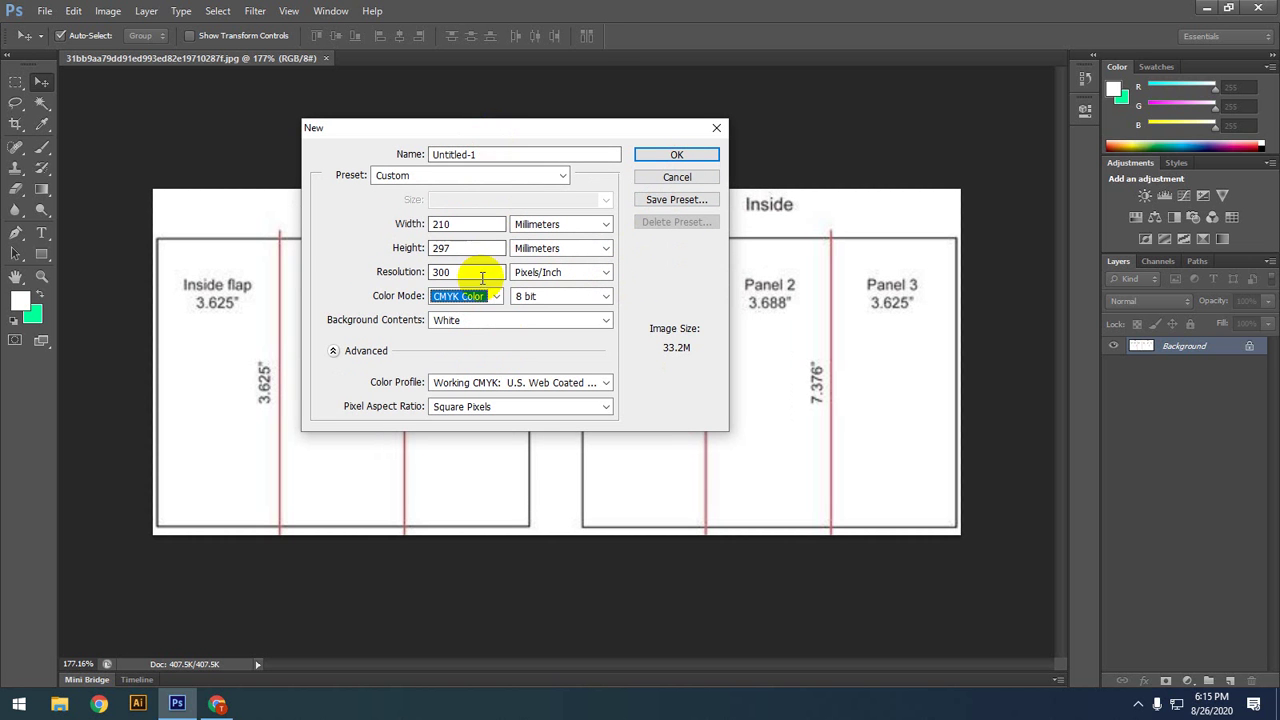
double_click(445, 273)
click(480, 275)
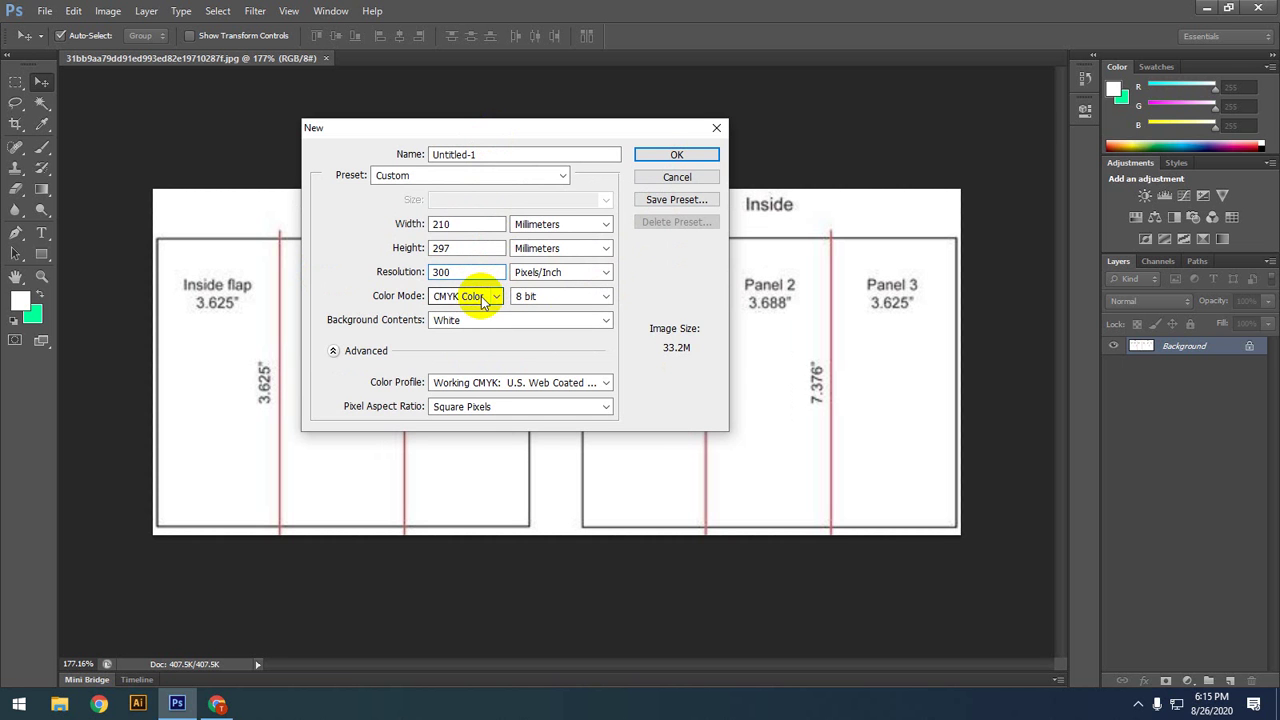
Step: Create the new A4 CMYK document with the chosen settings
click(653, 155)
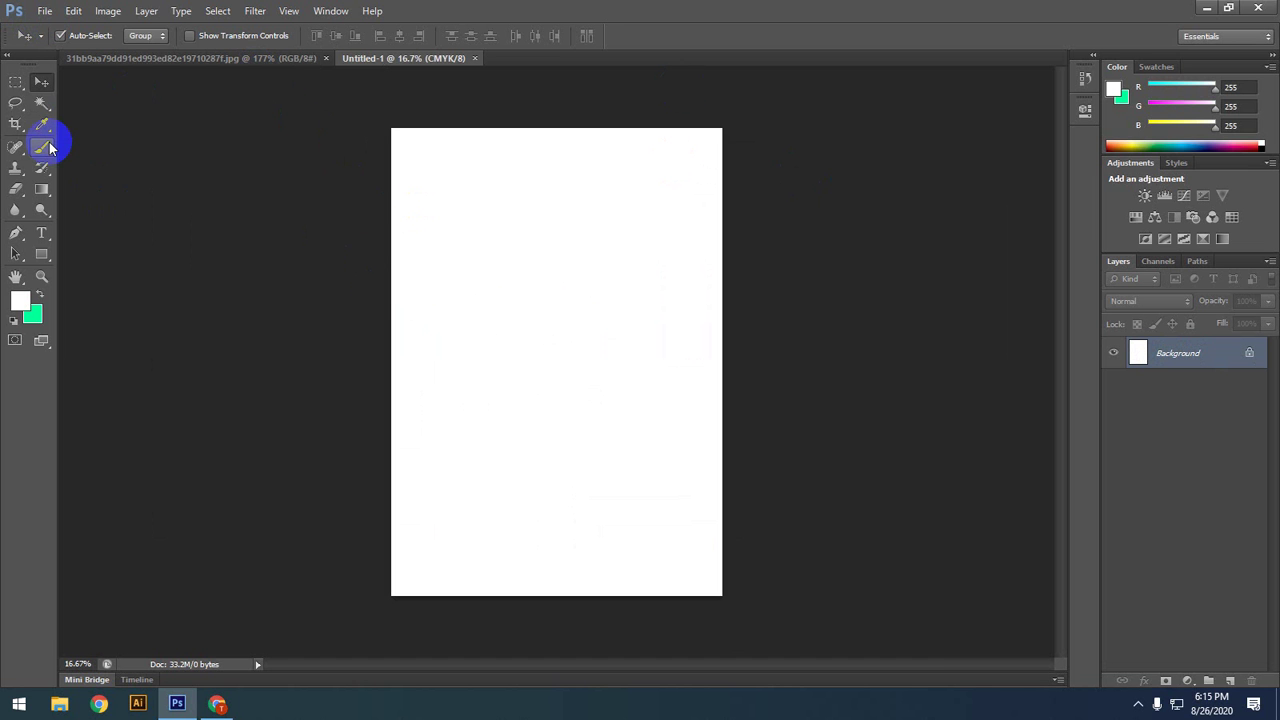
click(76, 13)
click(271, 209)
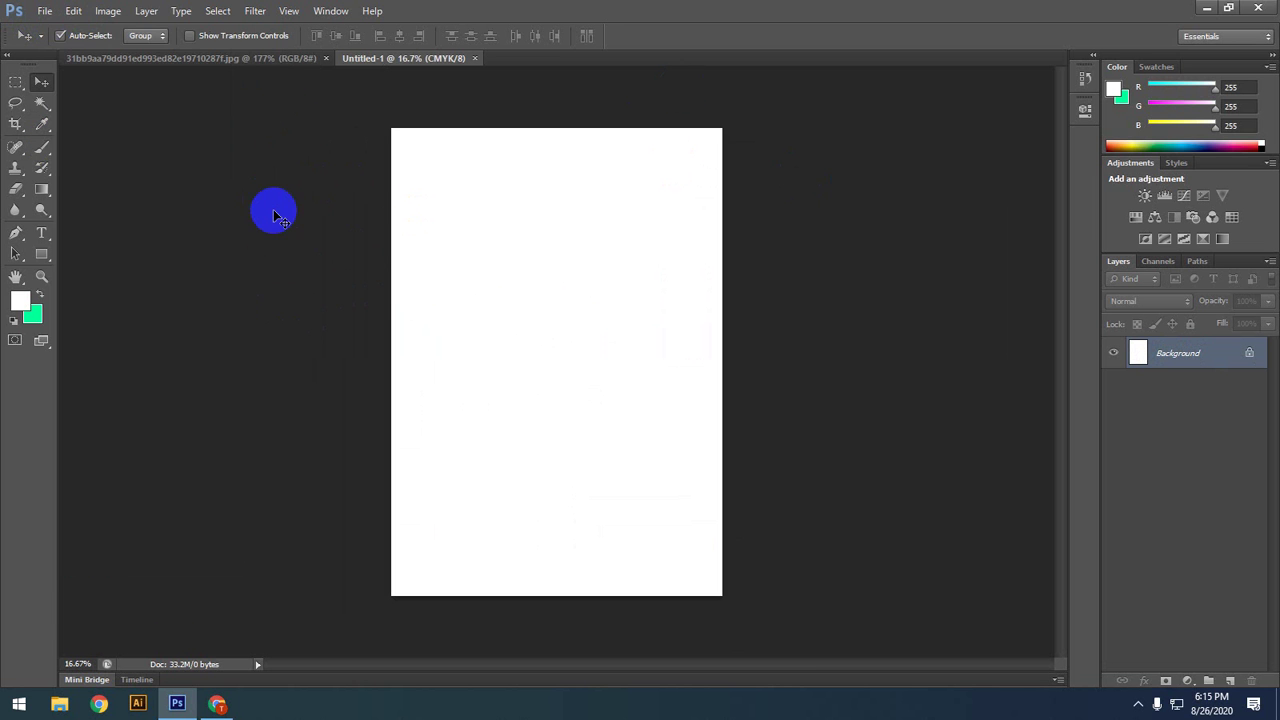
click(110, 12)
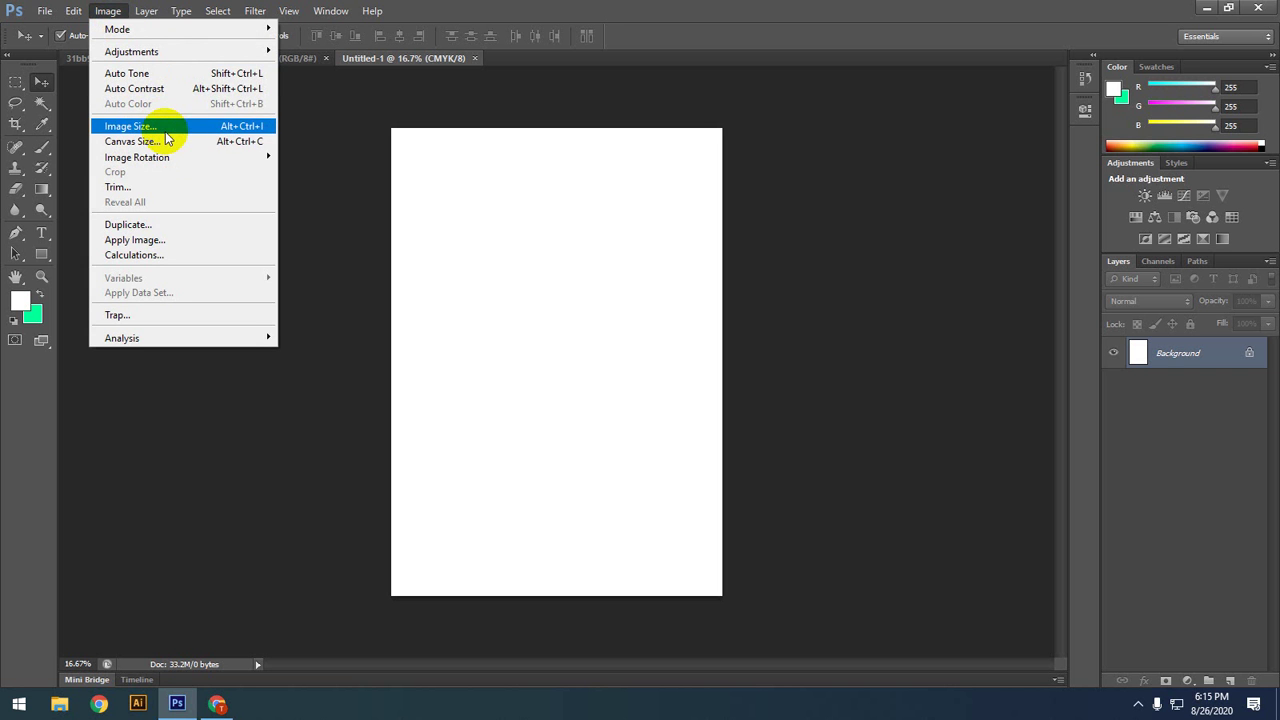
click(108, 11)
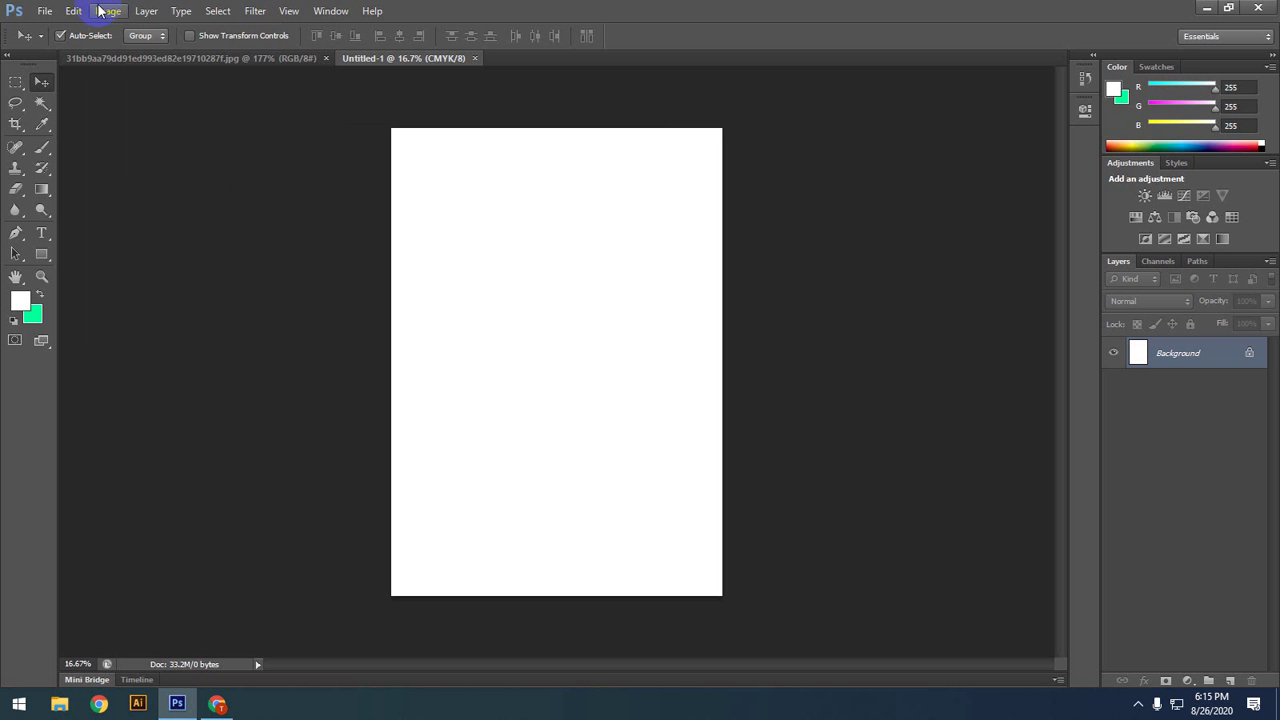
click(108, 11)
click(160, 124)
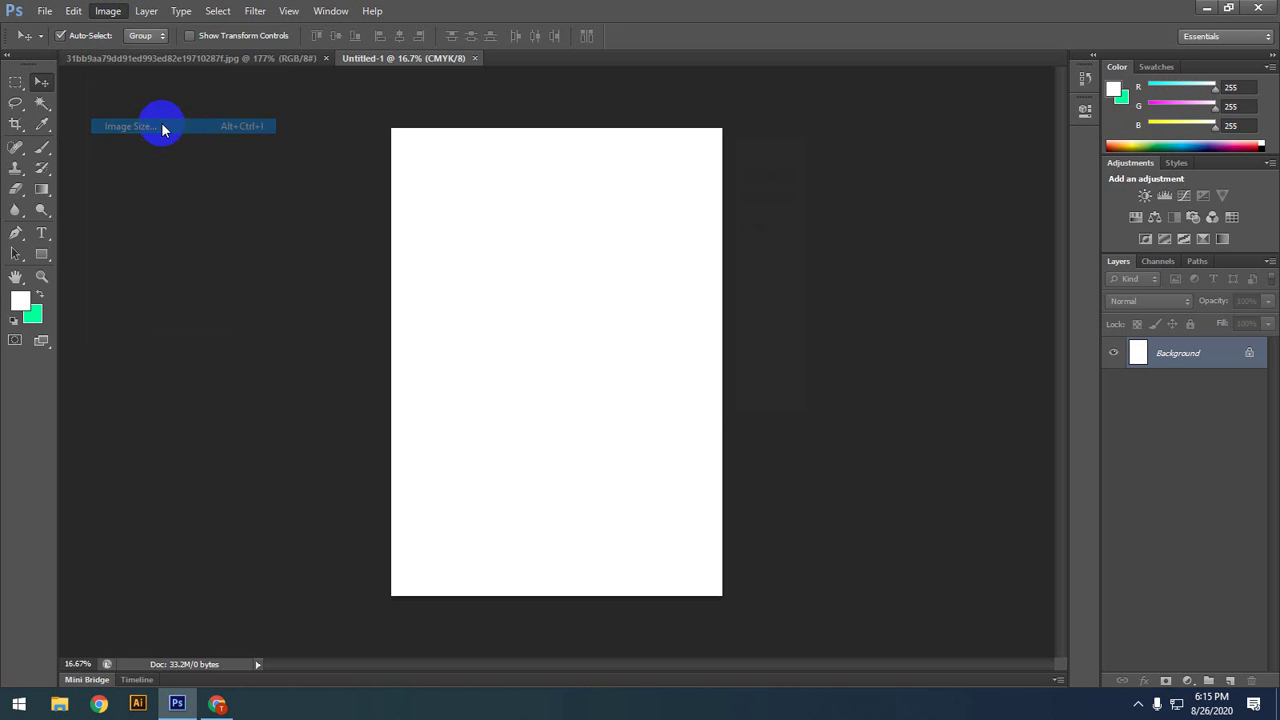
click(776, 195)
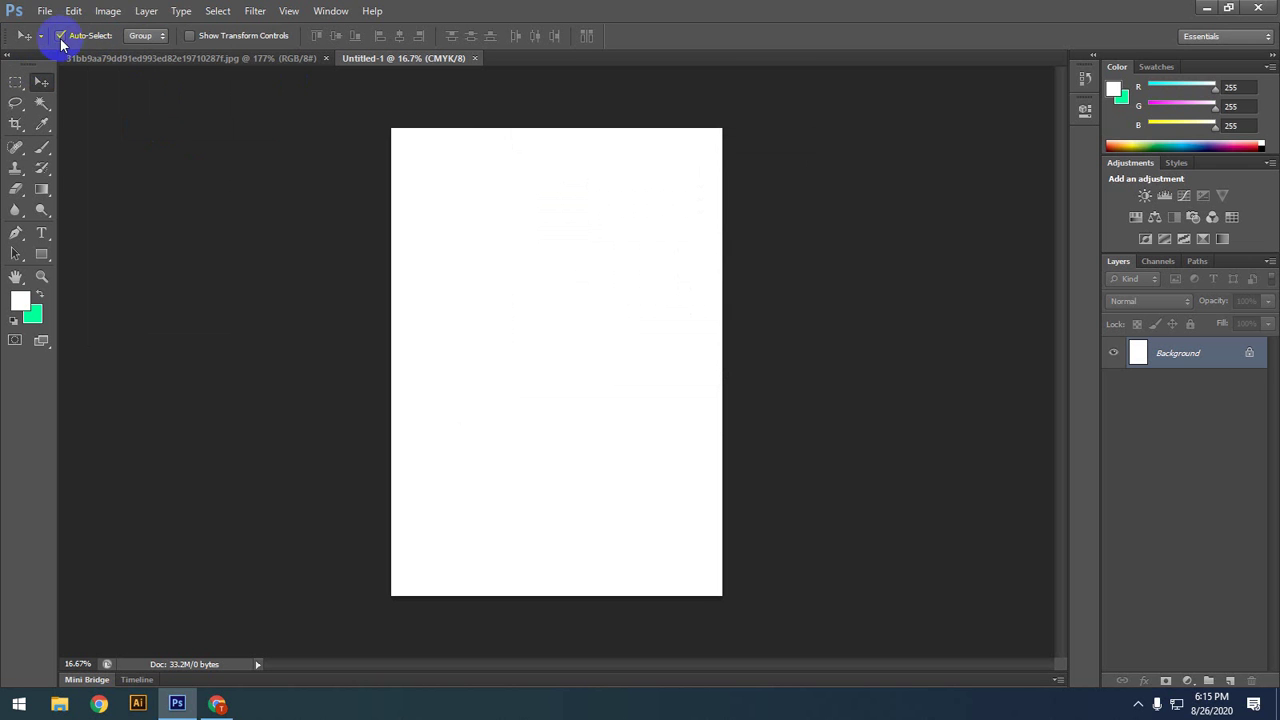
Step: Rotate the whole canvas 90° clockwise to put the A4 page in landscape orientation
click(108, 12)
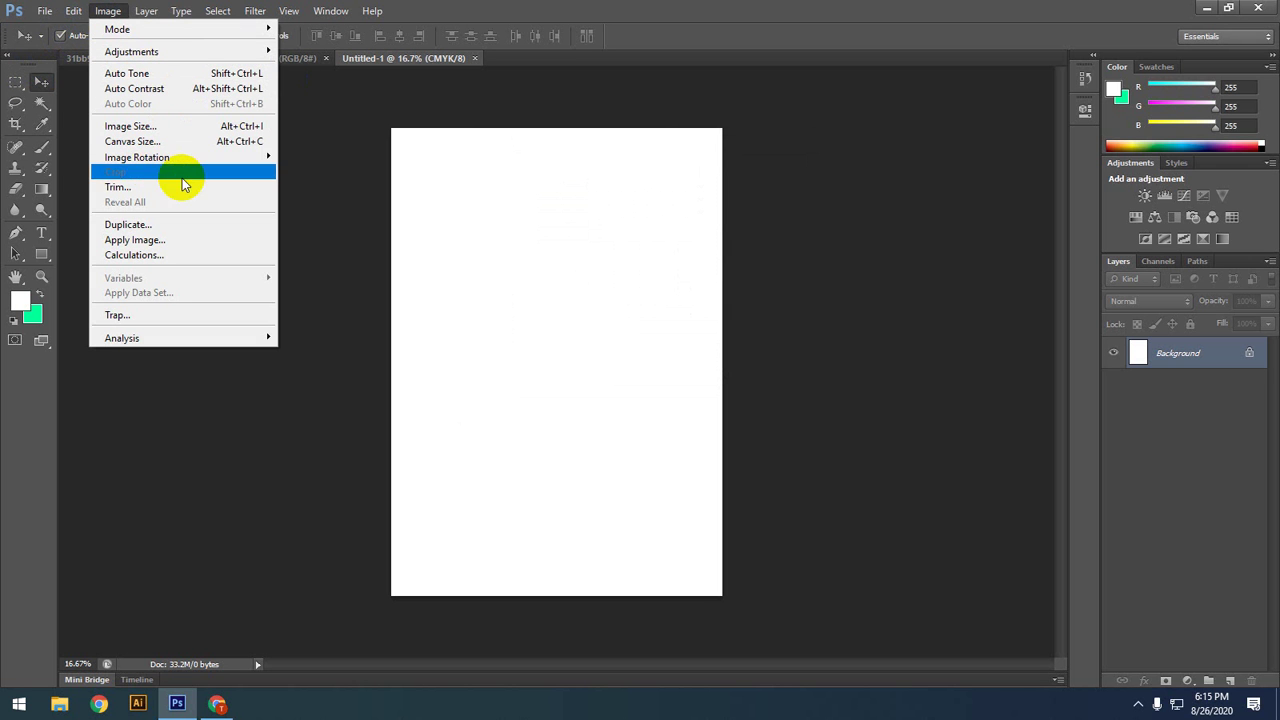
mouse_move(177, 164)
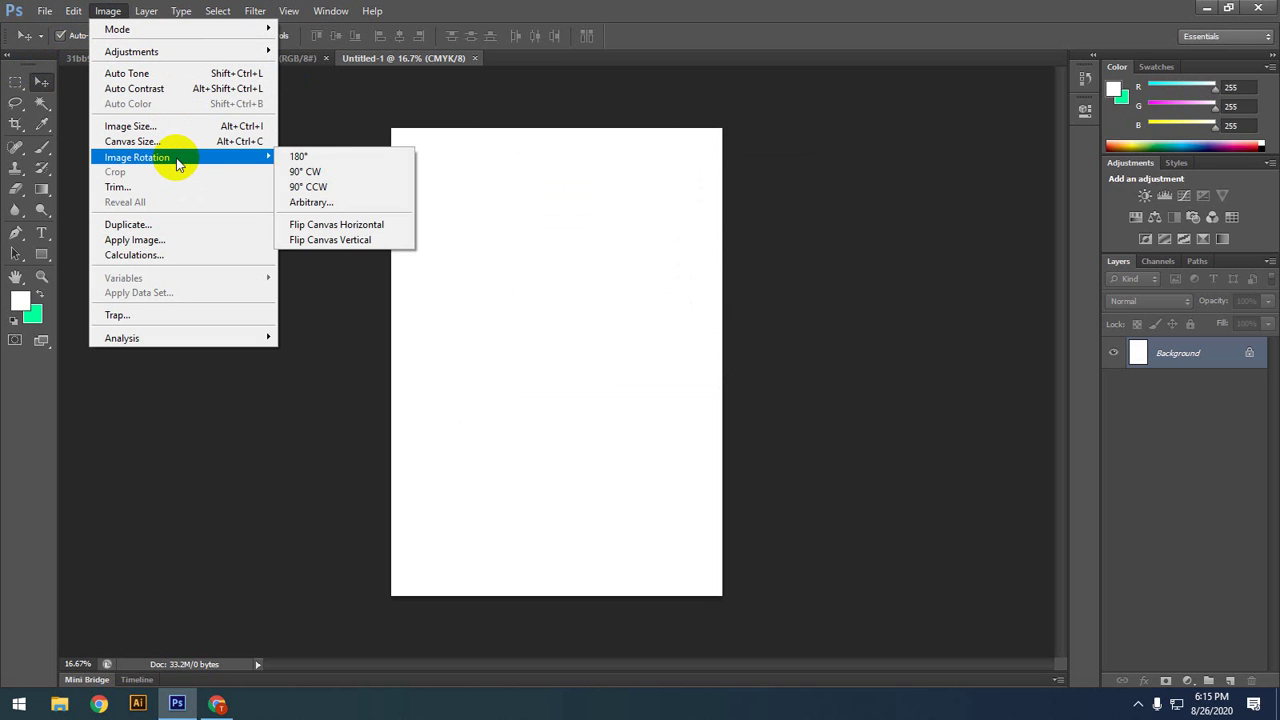
click(312, 172)
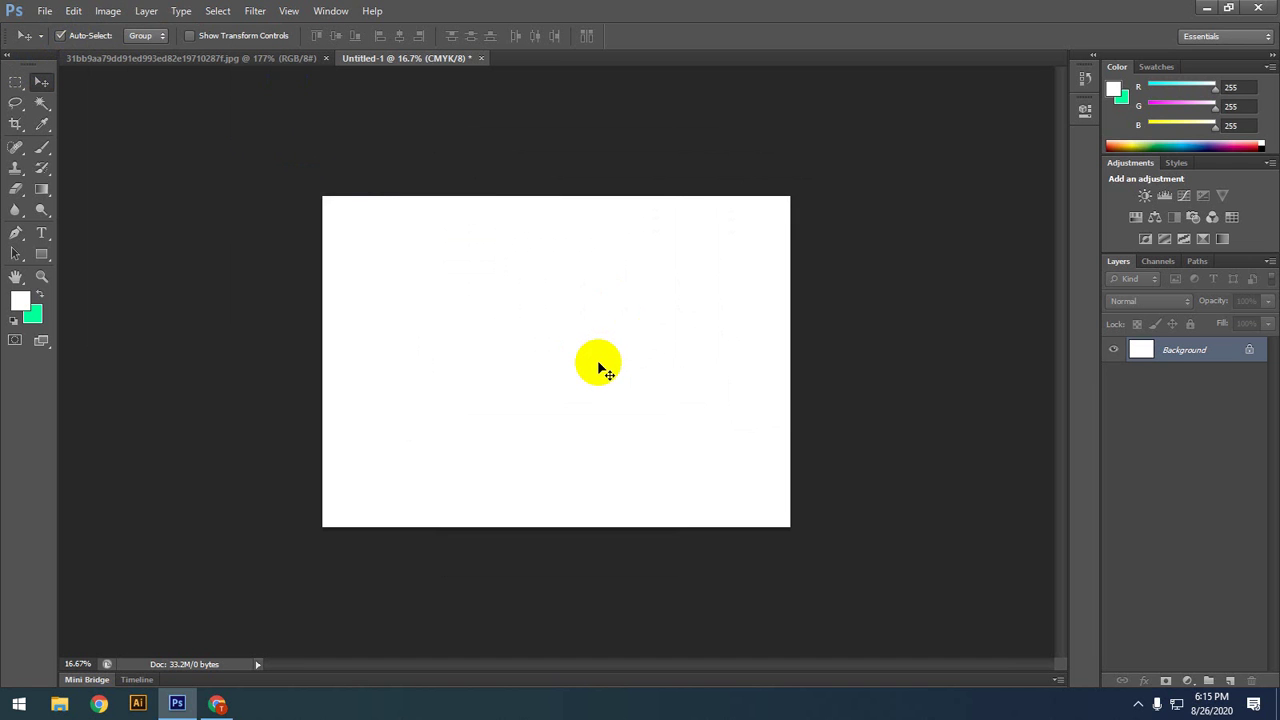
Step: Show the rulers and place vertical guides on the page's left and right edges
scroll(598, 371, up, 2)
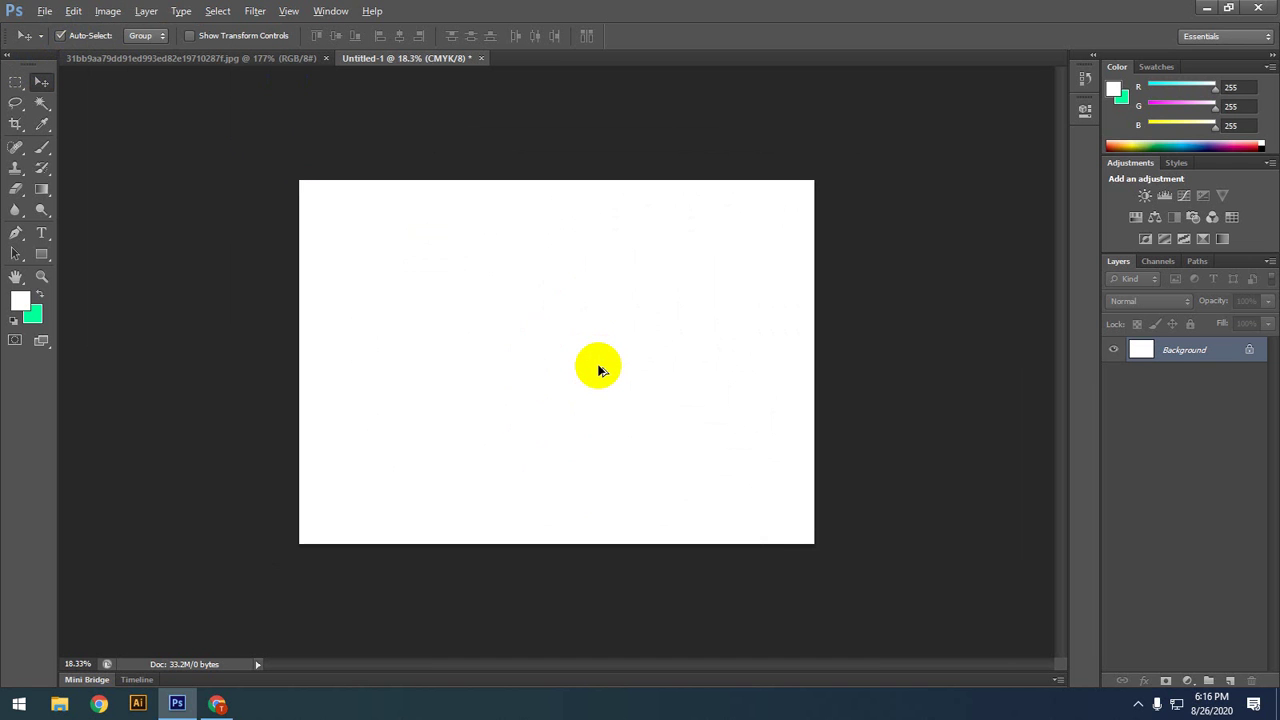
scroll(598, 371, down, 1)
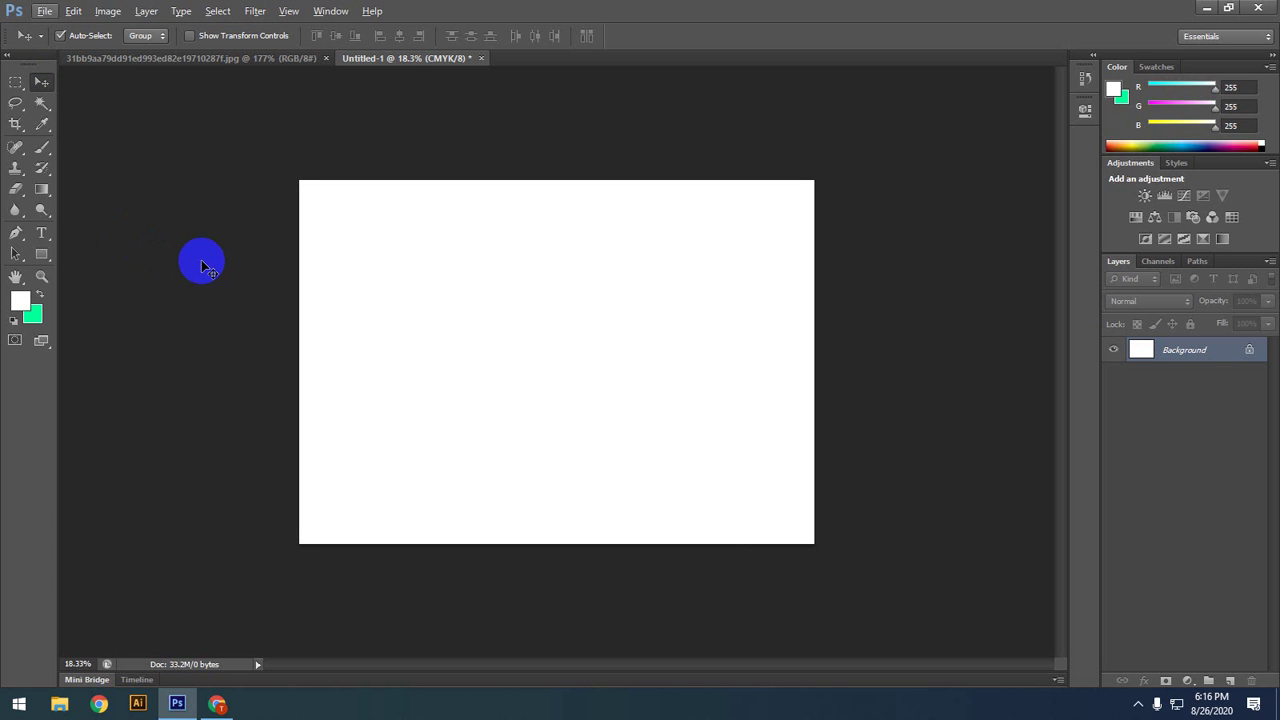
key(ctrl+r)
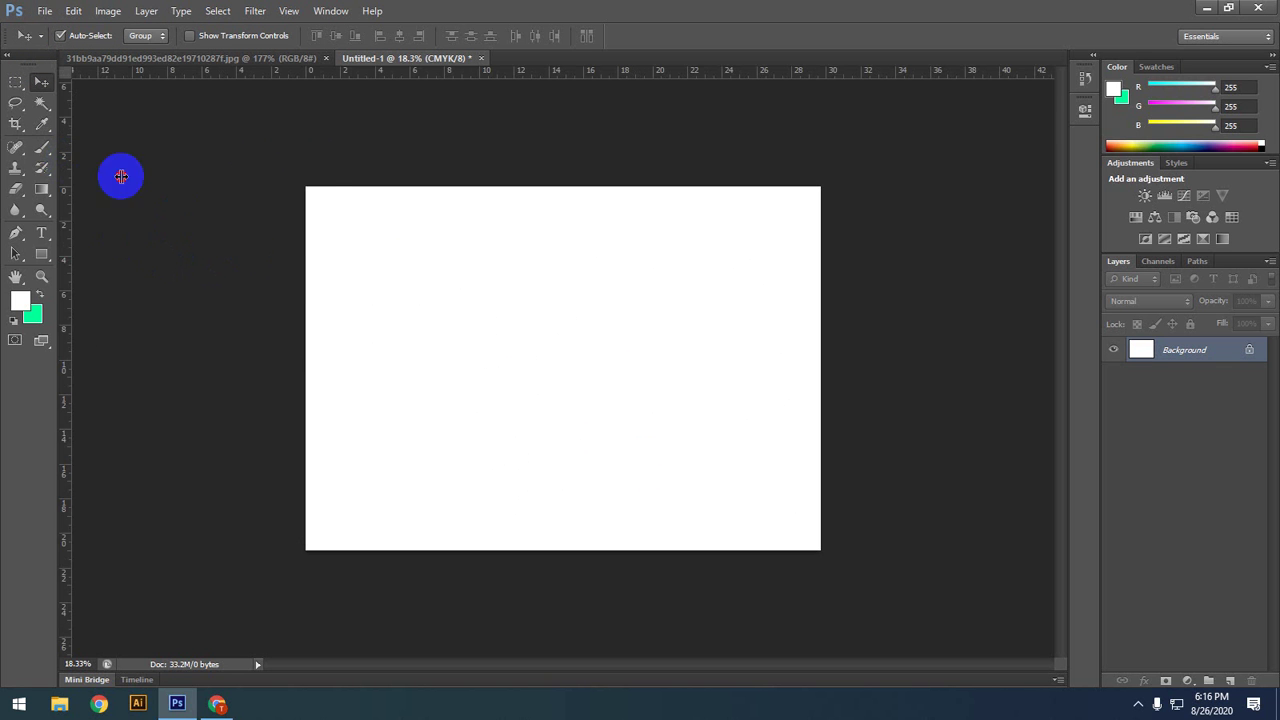
drag(121, 176, 306, 257)
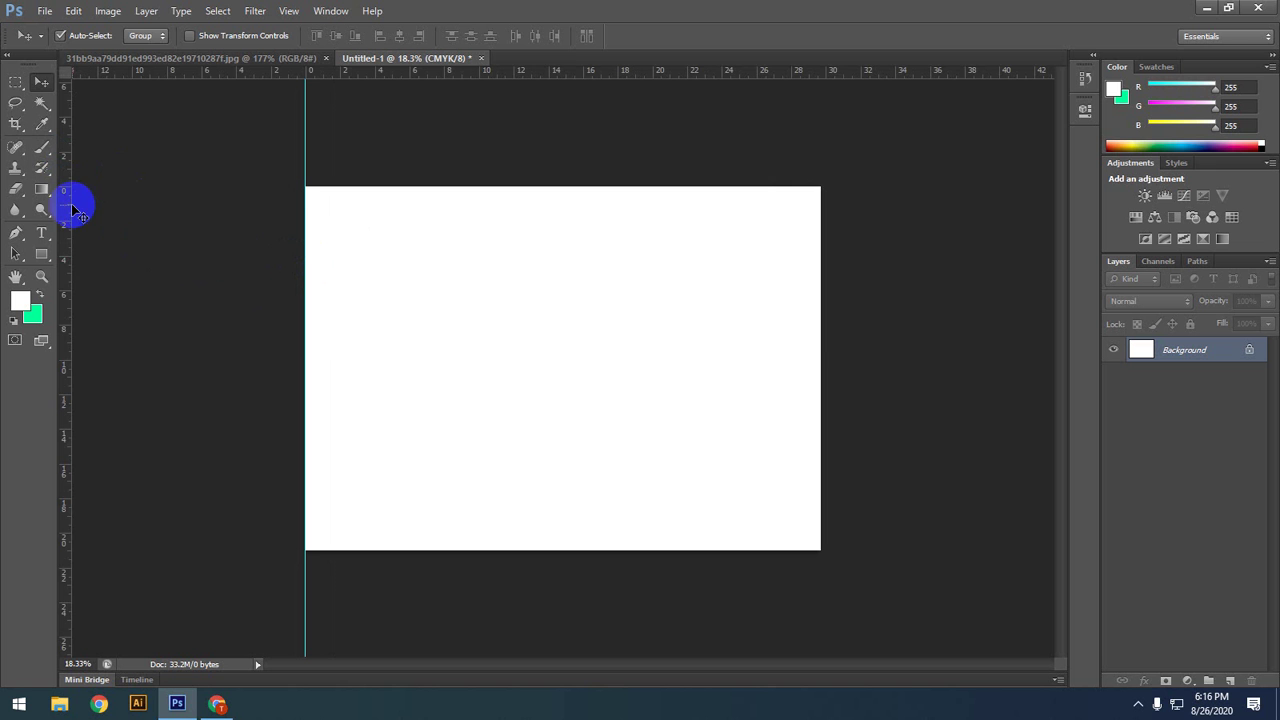
drag(69, 207, 821, 329)
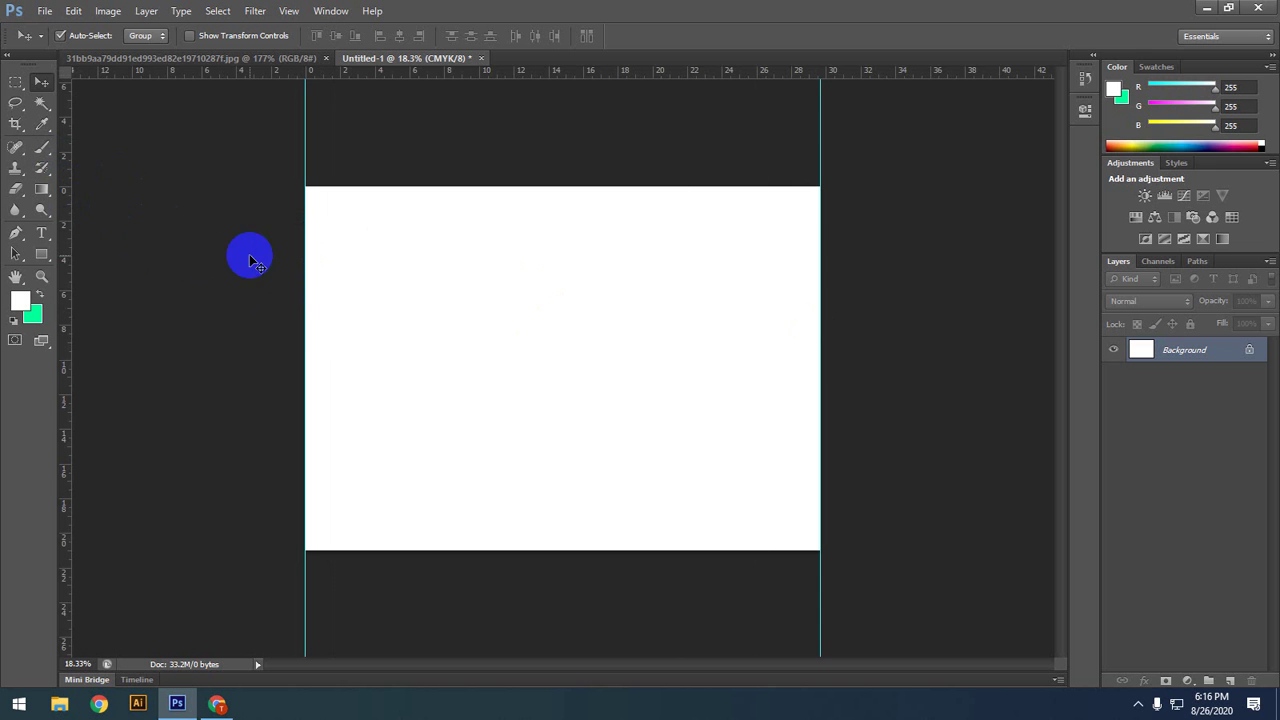
Step: Place horizontal guides along the page's top and bottom edges
scroll(463, 300, down, 2)
drag(507, 72, 543, 217)
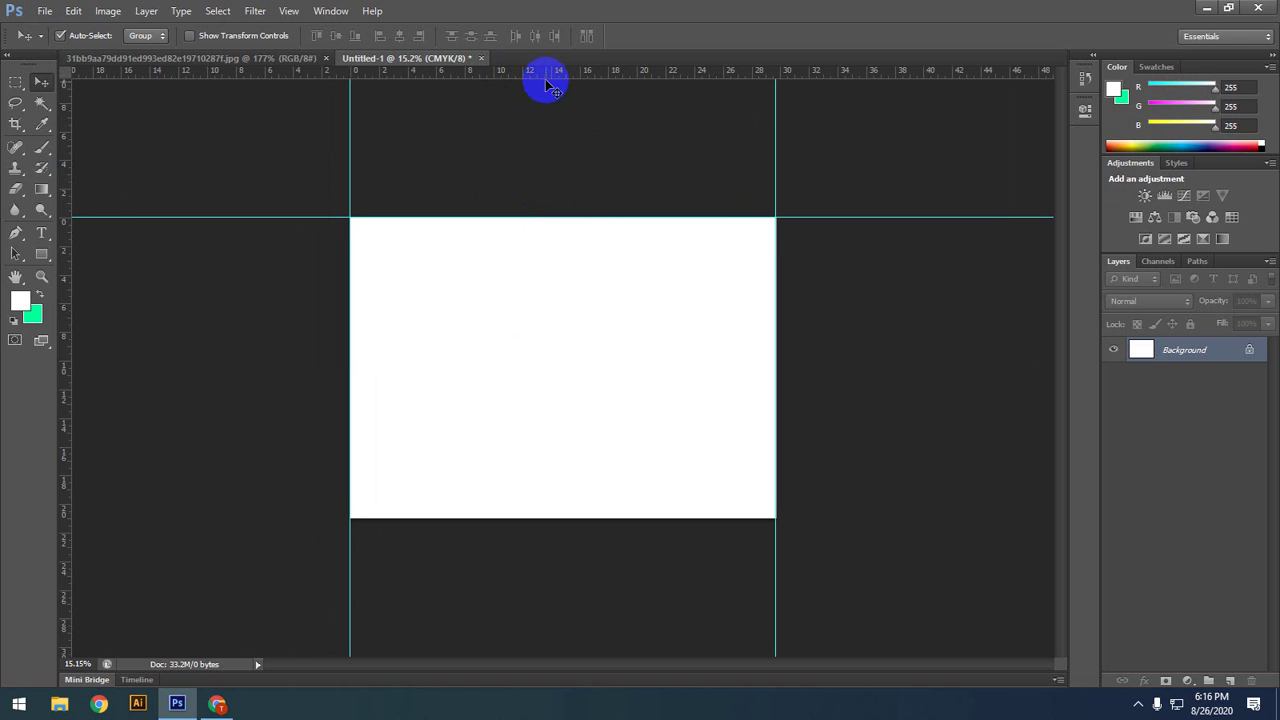
drag(543, 75, 566, 518)
key(ctrl+plus)
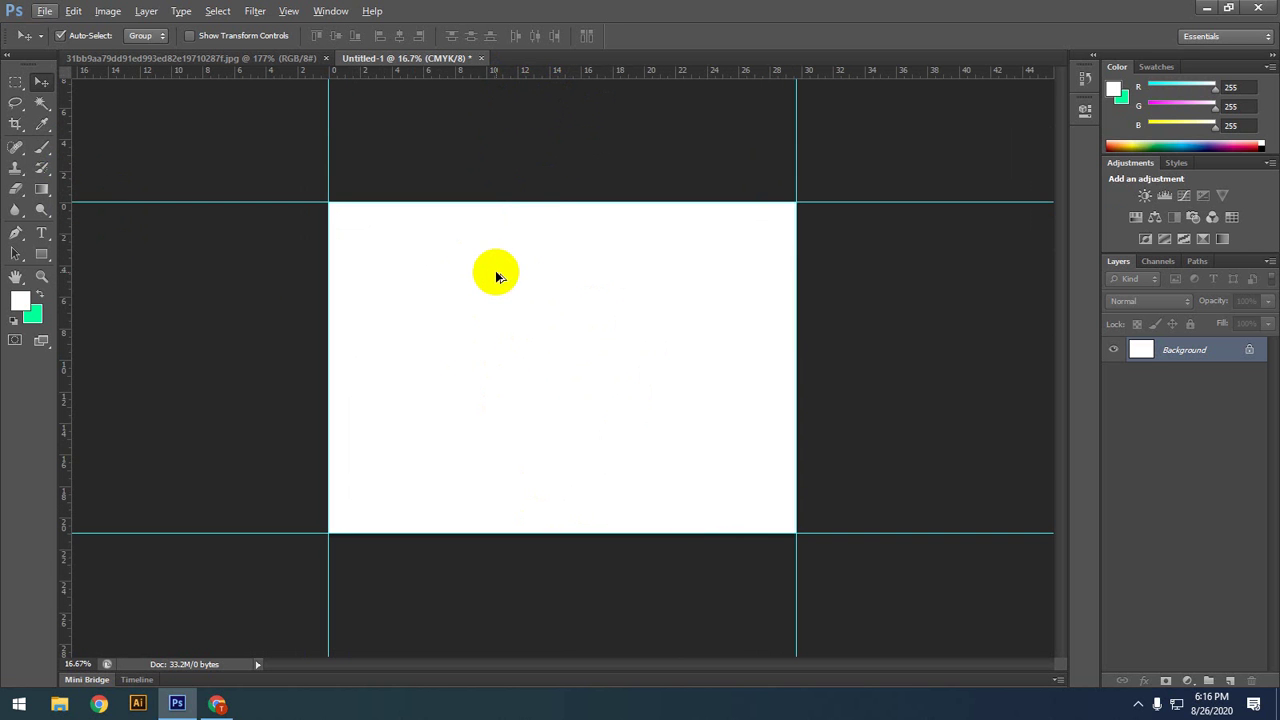
click(107, 12)
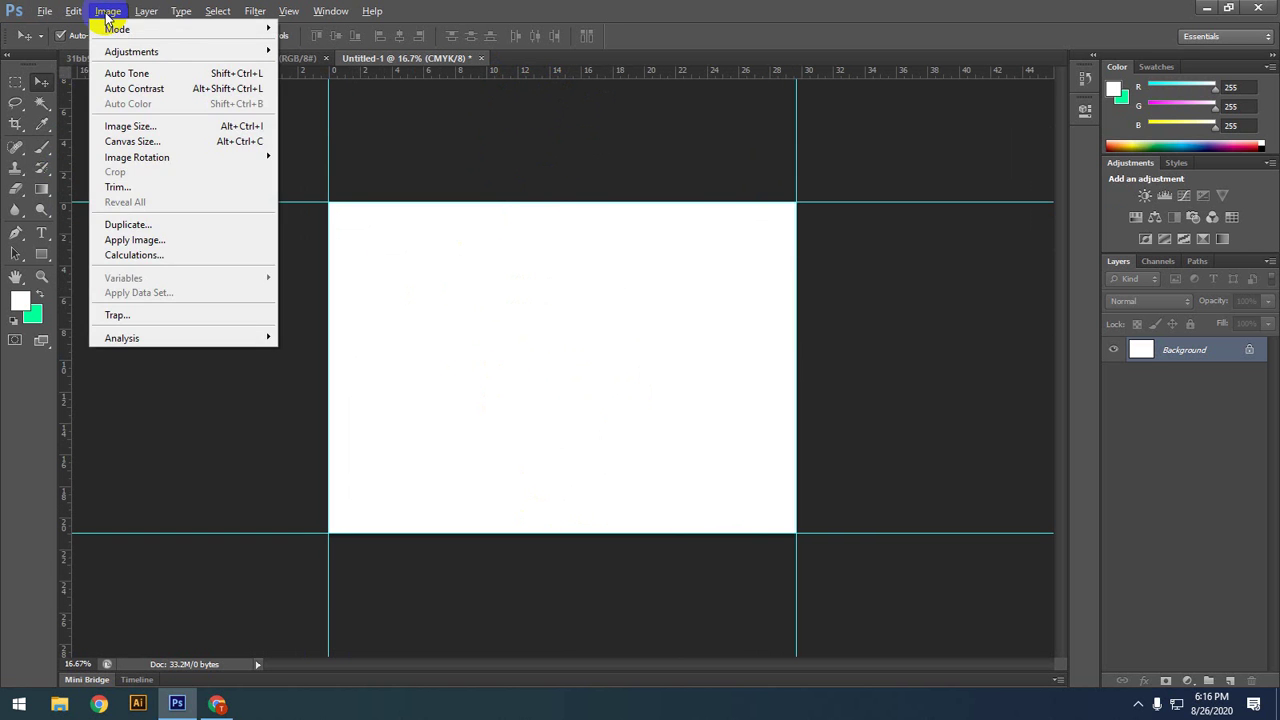
click(357, 171)
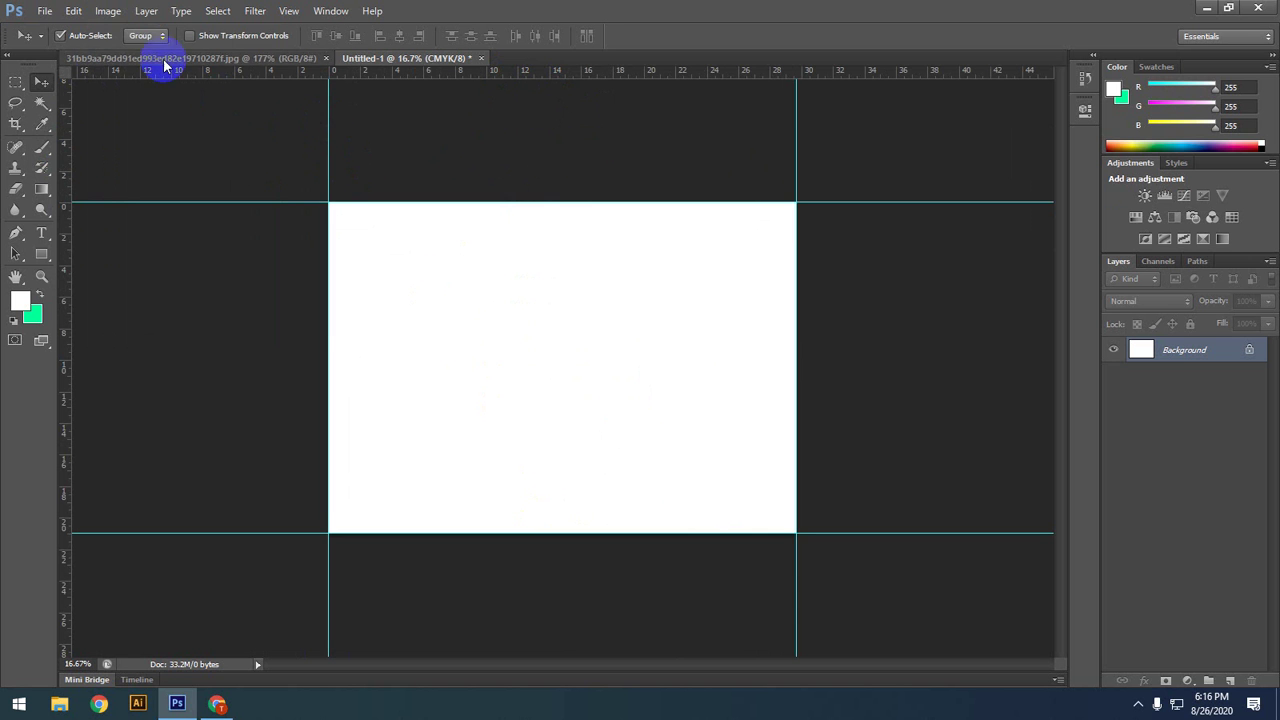
click(110, 12)
mouse_move(173, 161)
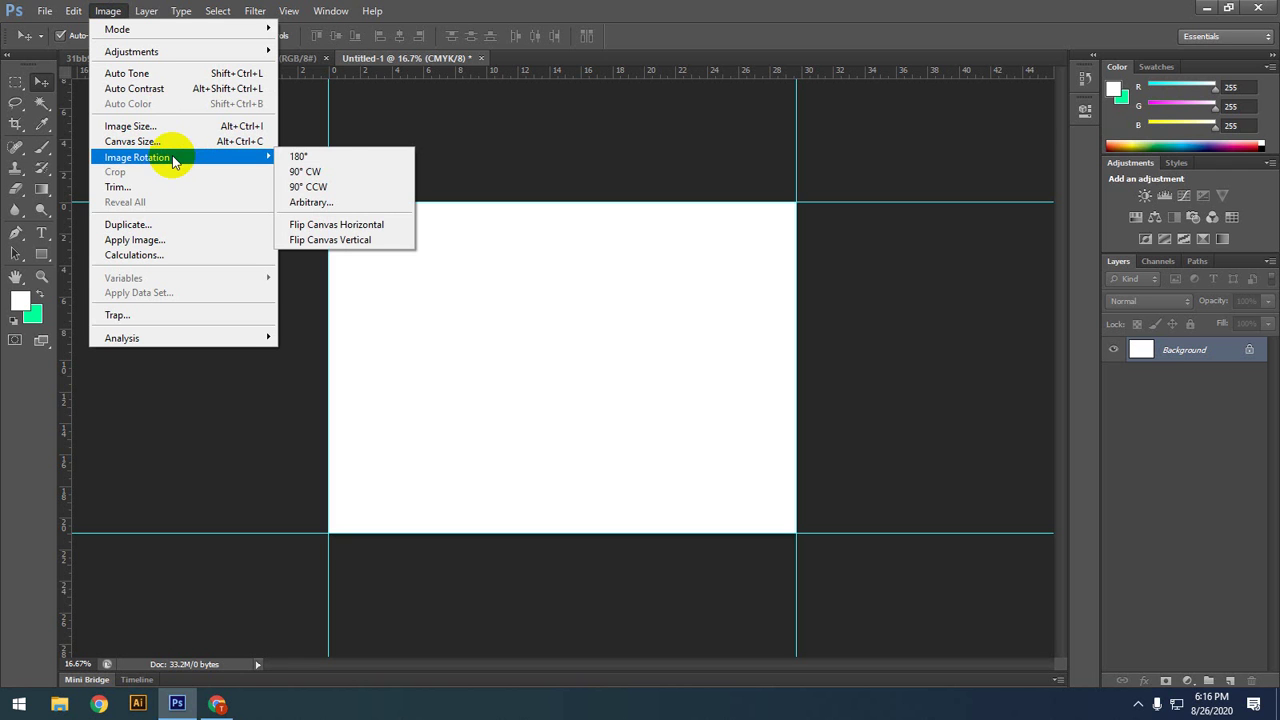
click(411, 174)
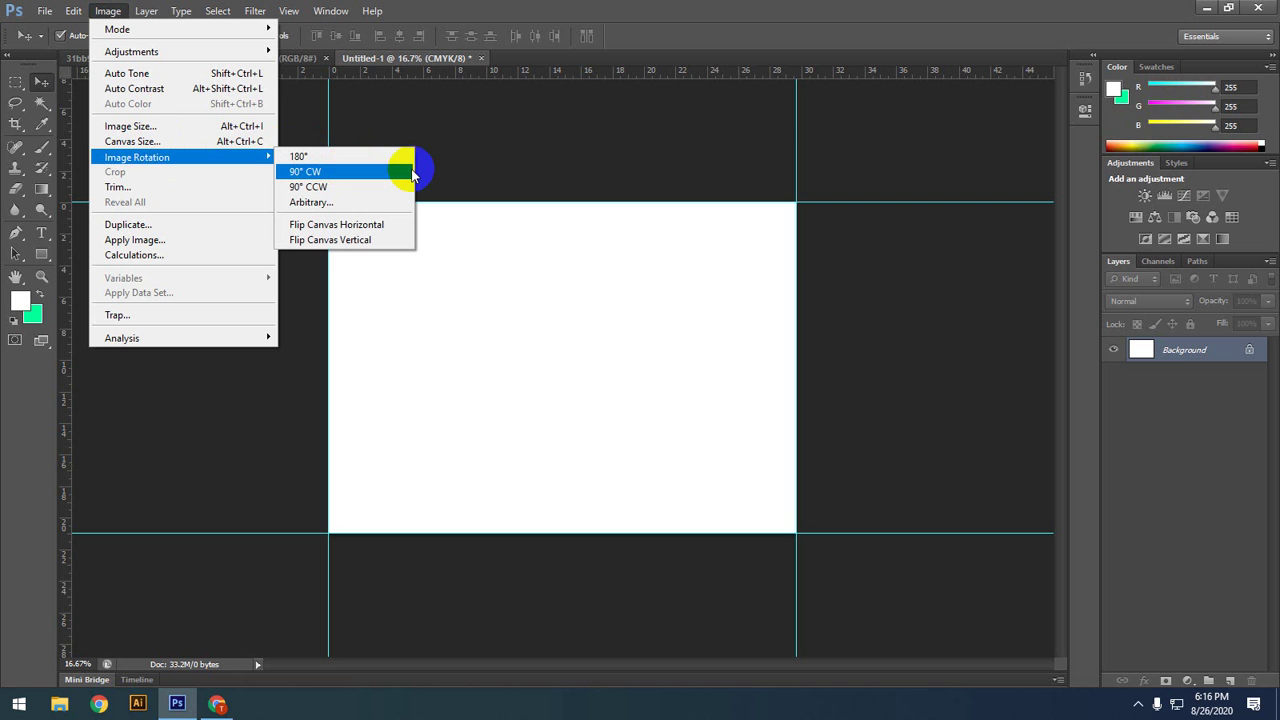
click(526, 137)
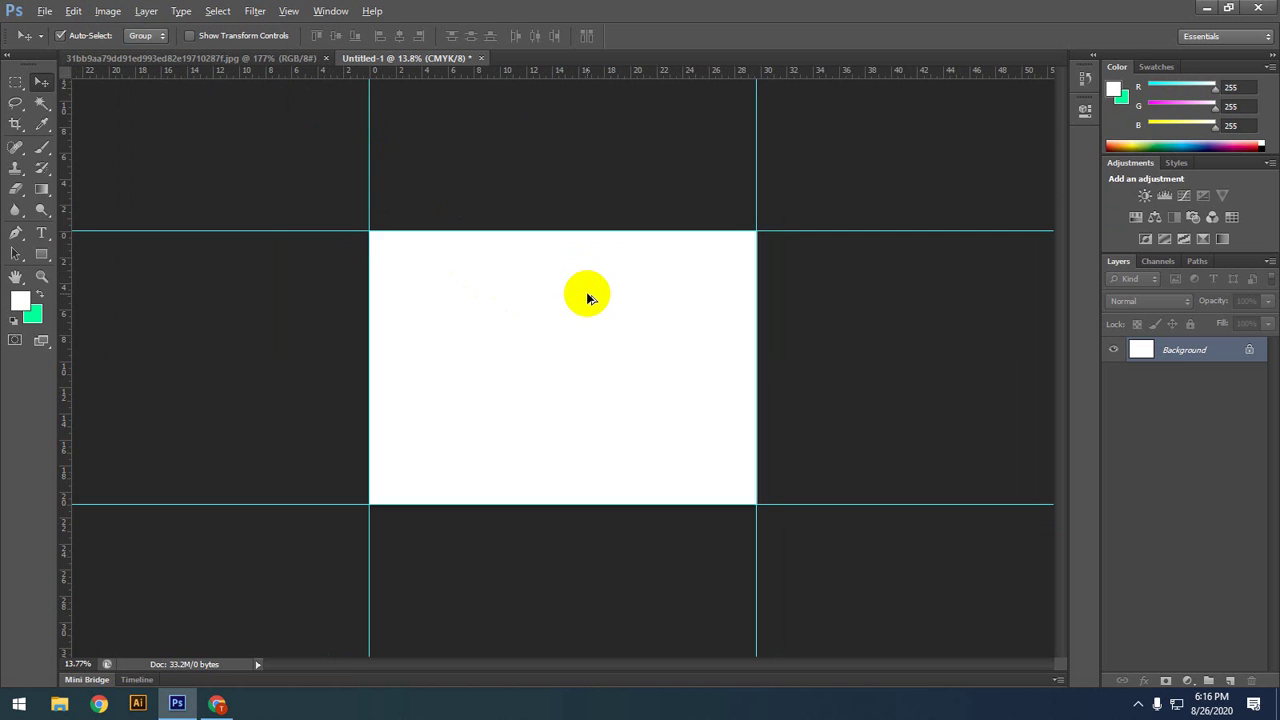
key(ctrl+minus)
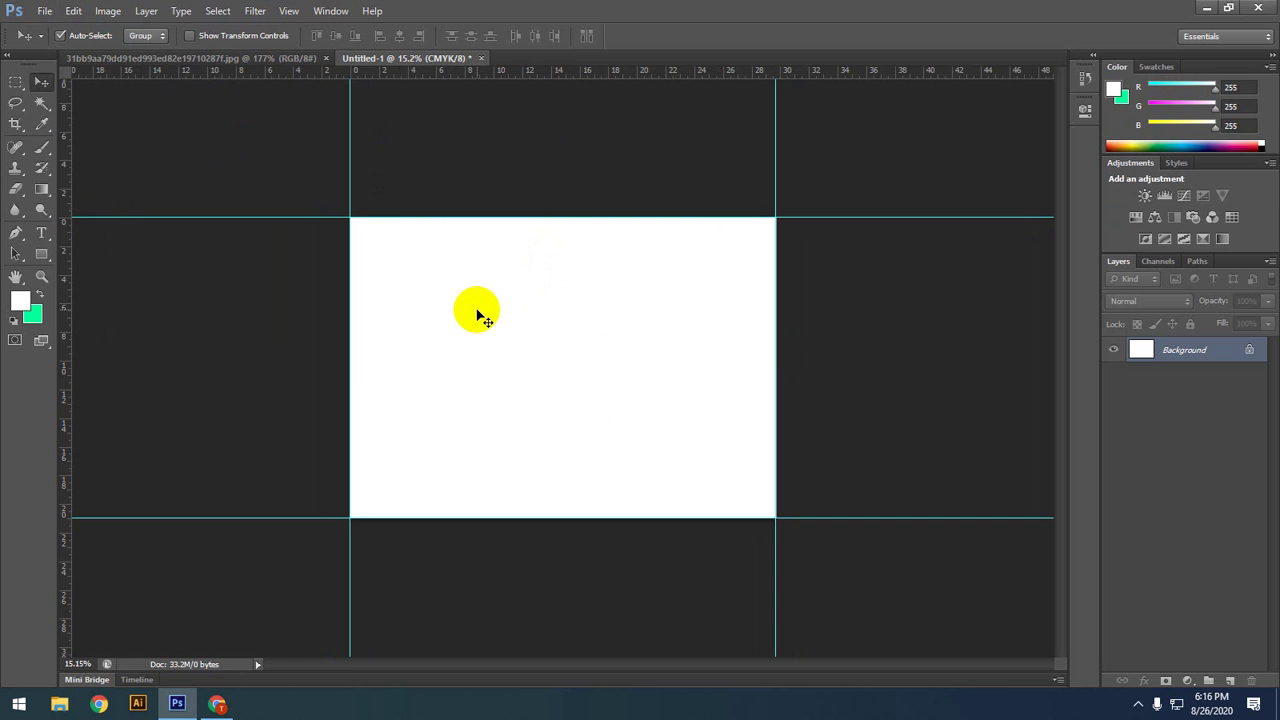
mouse_move(68, 234)
mouse_down()
mouse_move(123, 209)
mouse_move(336, 268)
mouse_up()
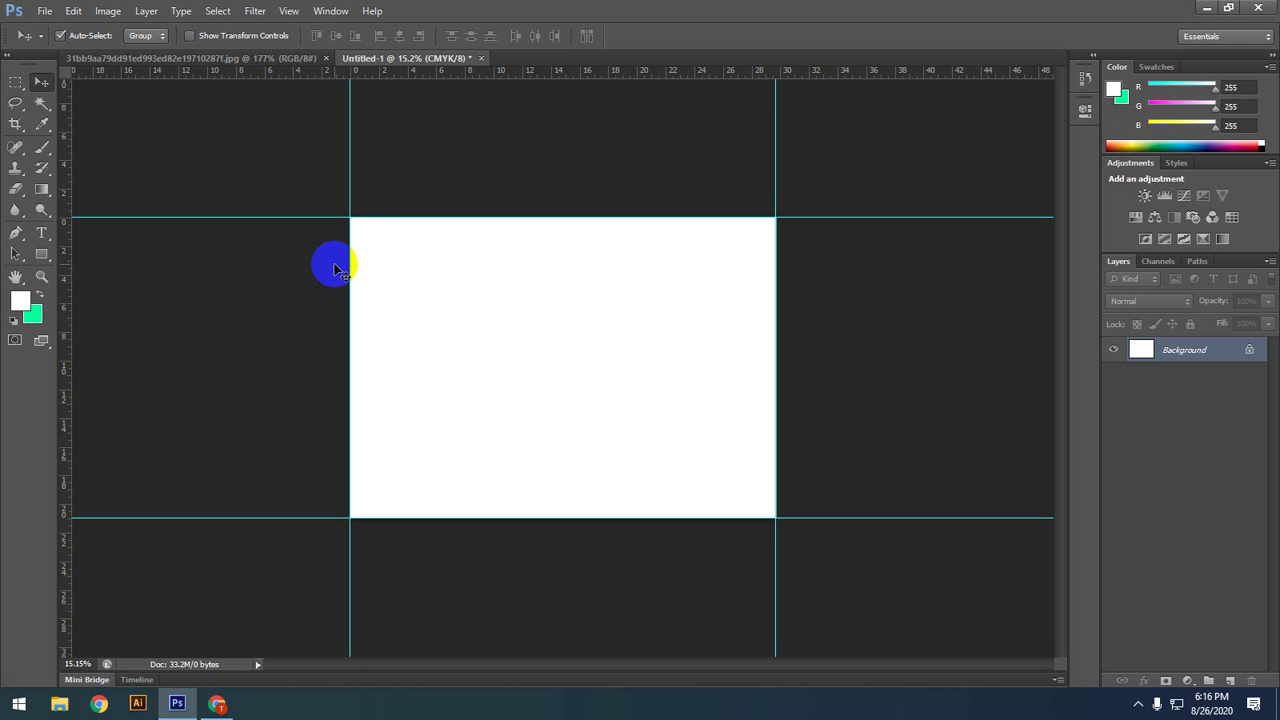
drag(336, 268, 340, 268)
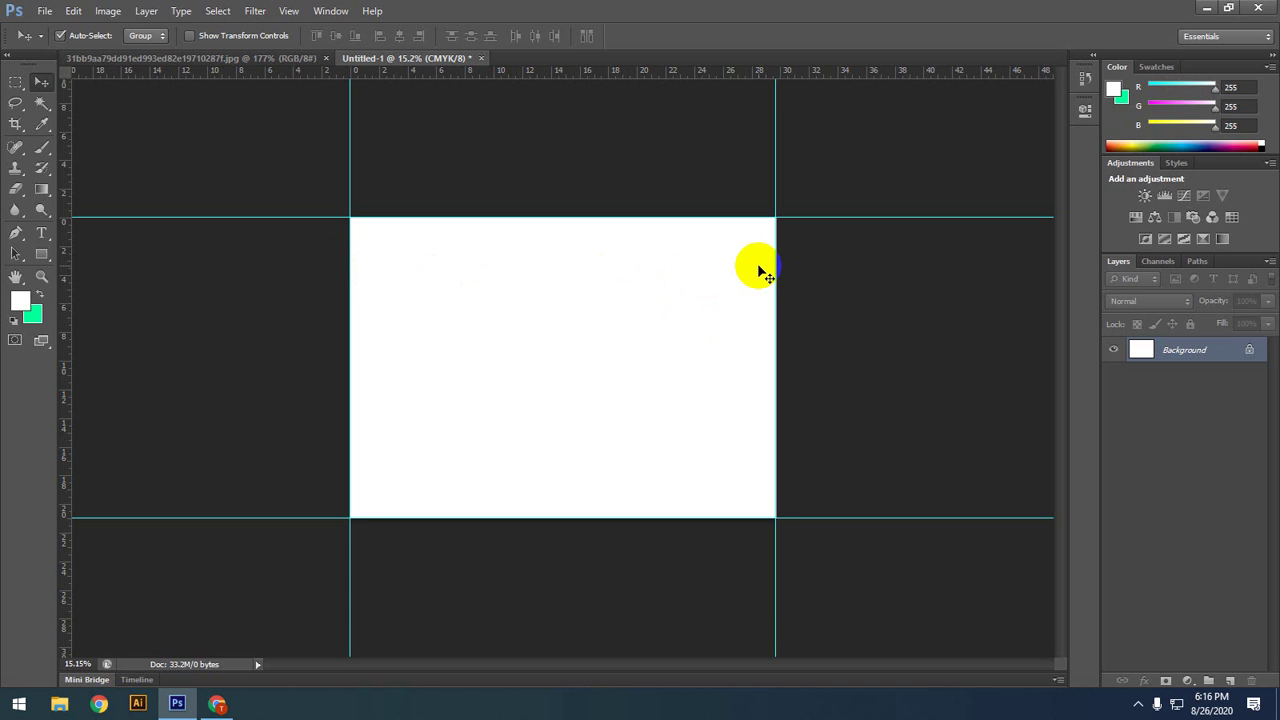
scroll(760, 268, down, 1)
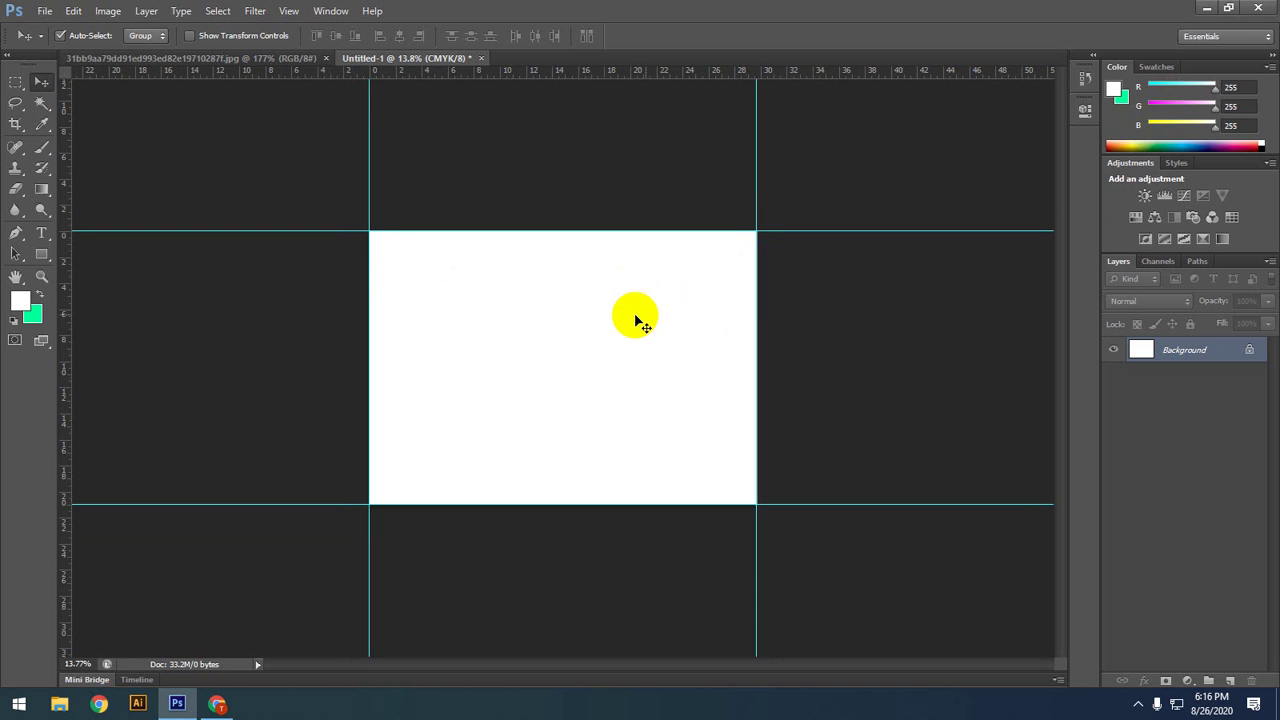
scroll(623, 317, up, 2)
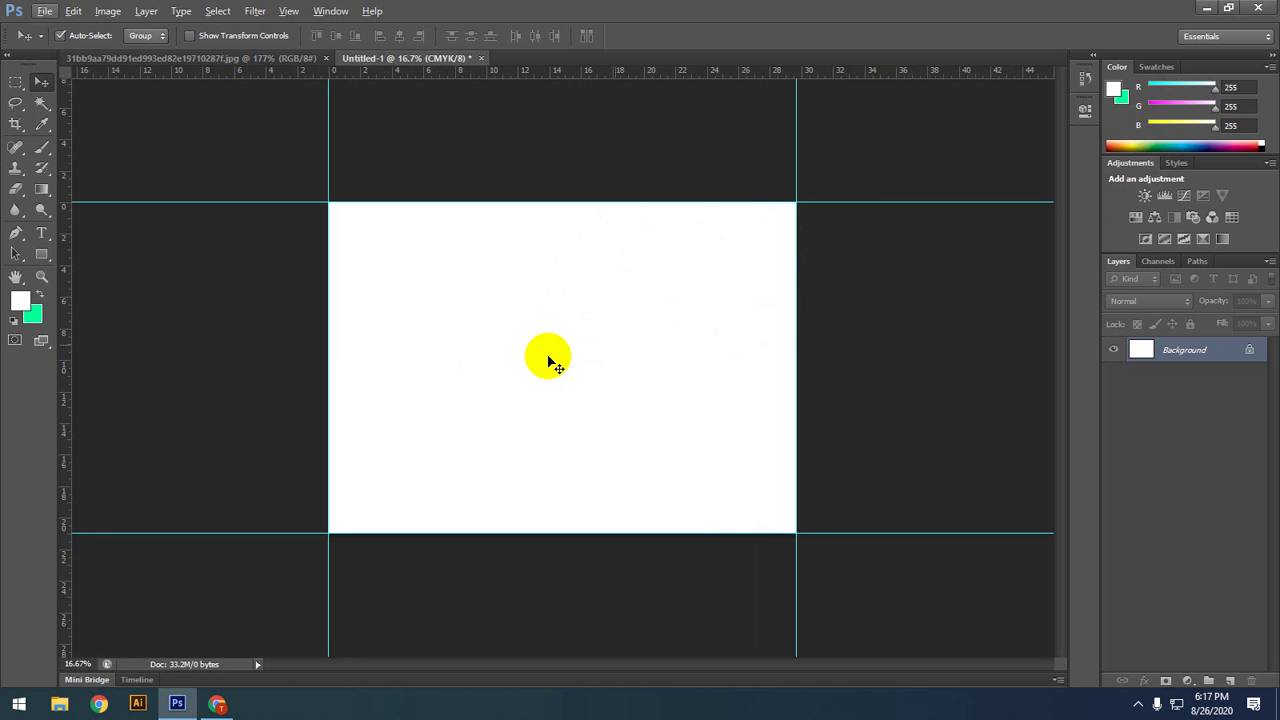
click(288, 193)
mouse_move(288, 193)
mouse_down()
mouse_move(249, 280)
mouse_move(257, 249)
mouse_move(157, 220)
mouse_move(70, 237)
mouse_move(551, 214)
mouse_up()
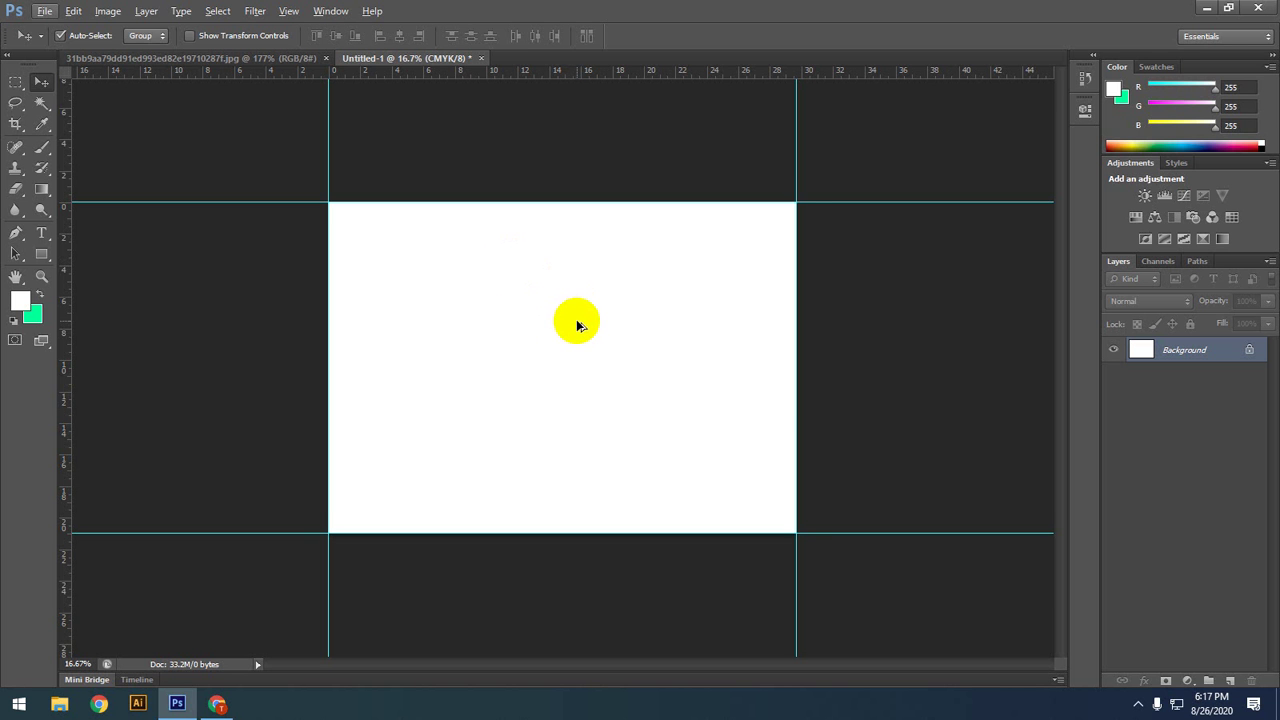
key(ctrl+alt+c)
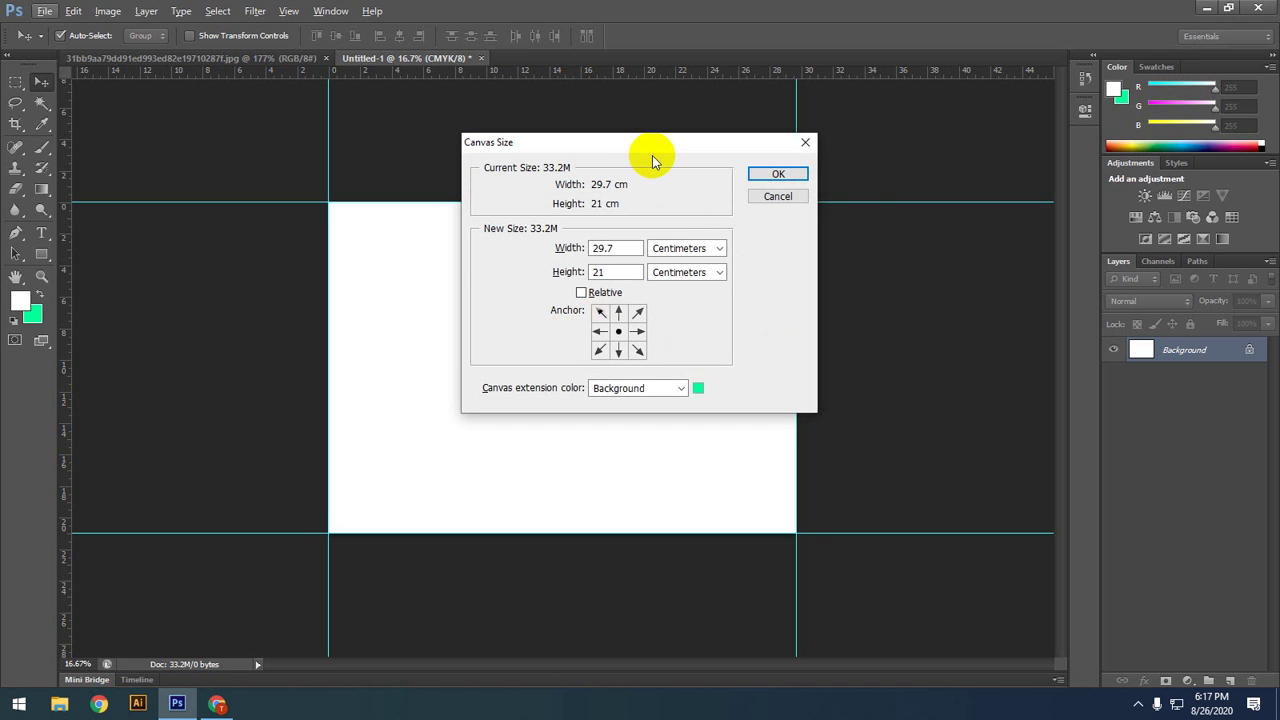
drag(606, 140, 920, 154)
click(1050, 188)
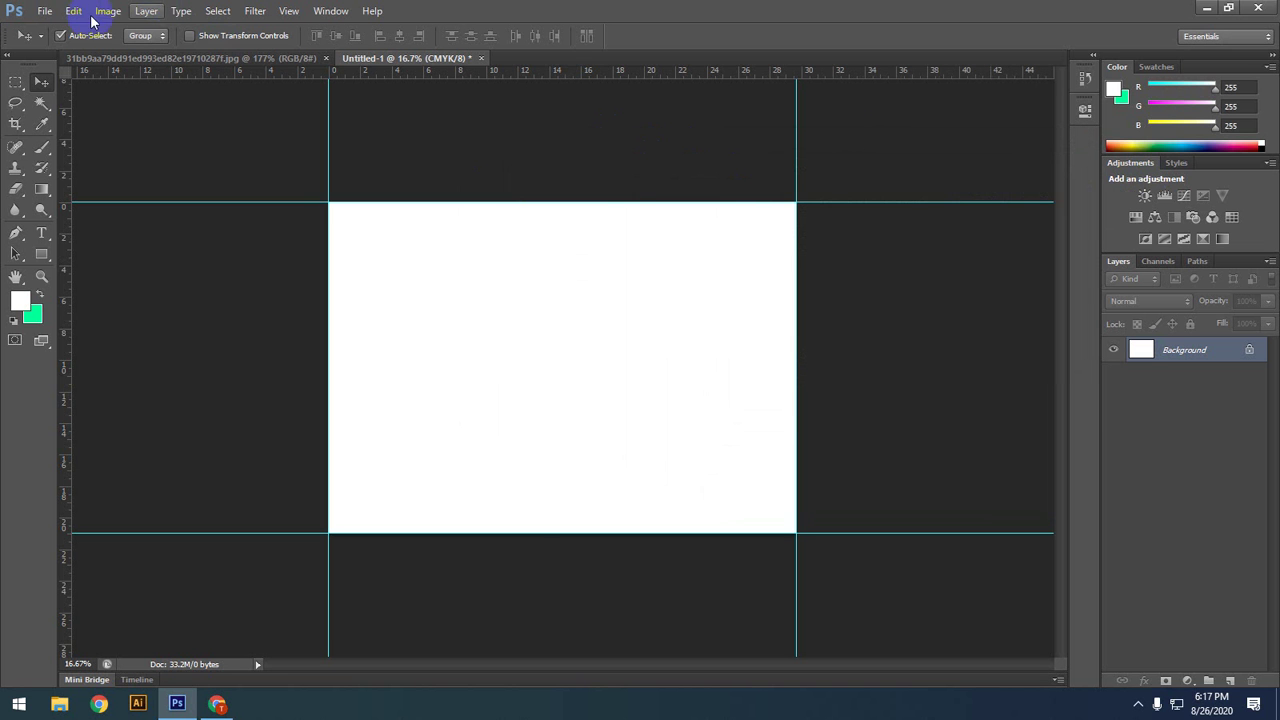
Step: Open the canvas size settings, switch the units to inches and make the new size relative to the current one
click(106, 11)
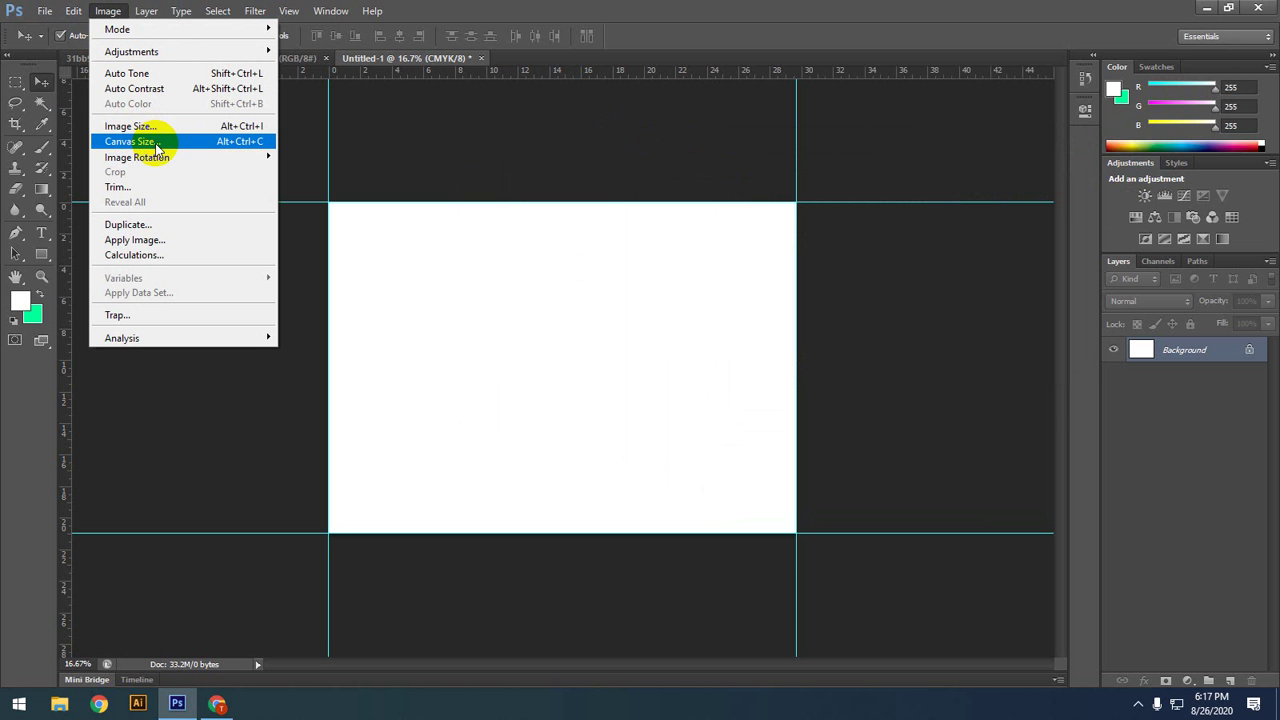
click(150, 142)
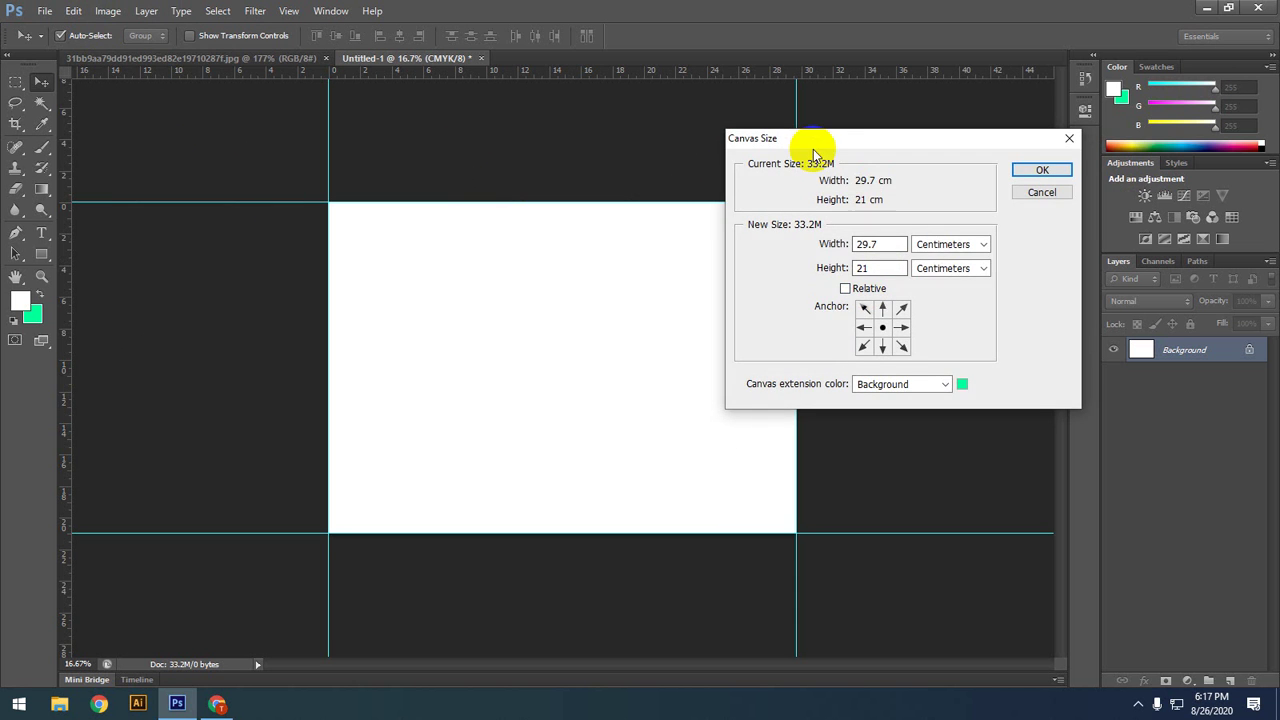
drag(898, 147, 756, 93)
click(819, 190)
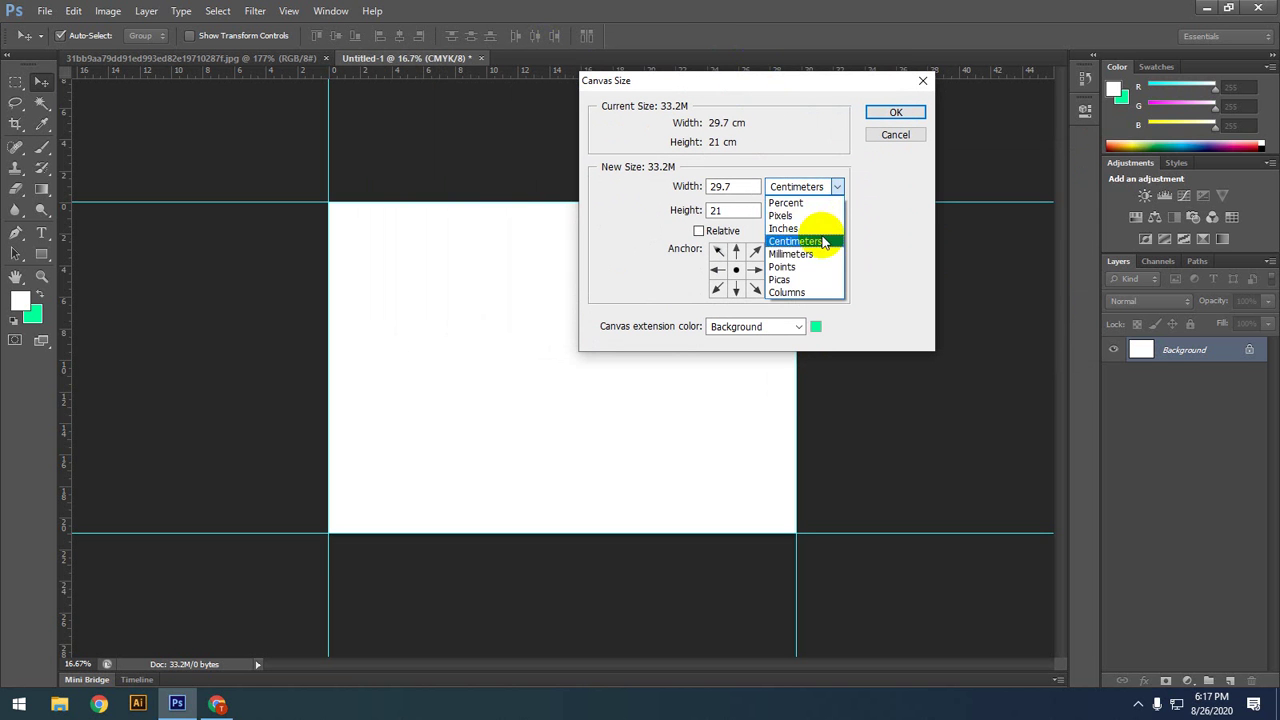
click(812, 229)
click(699, 231)
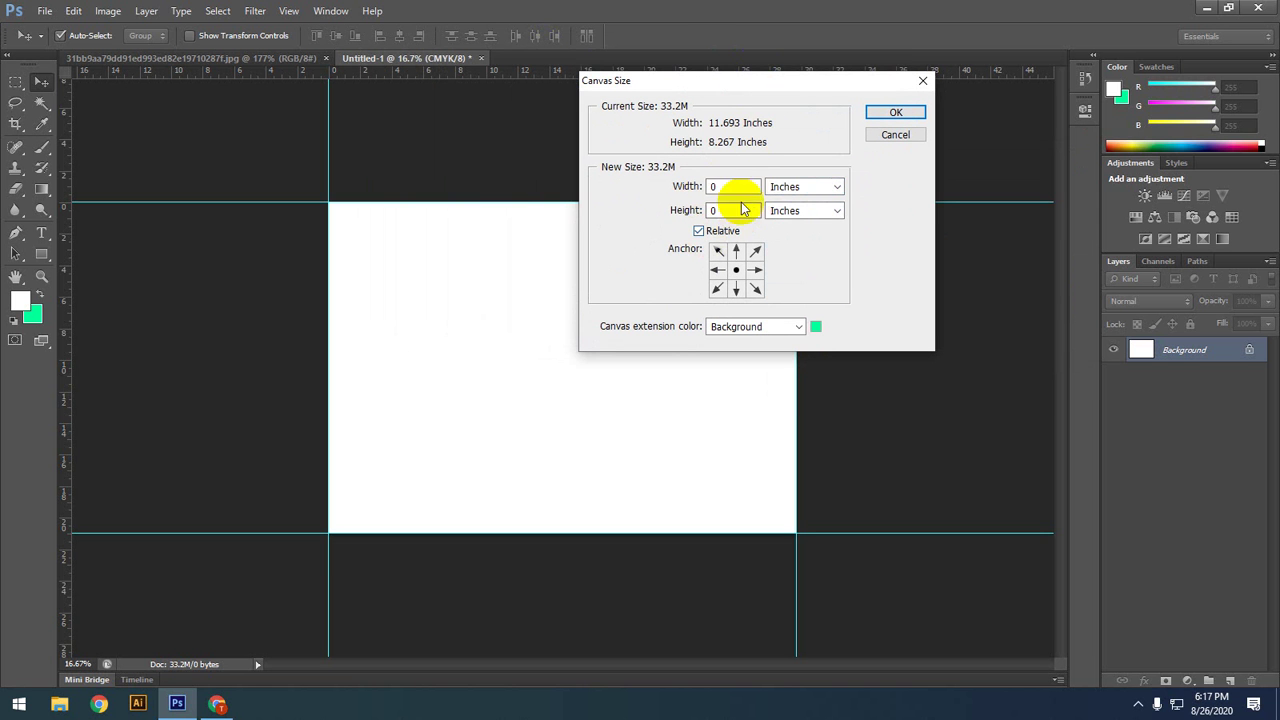
click(800, 188)
click(795, 229)
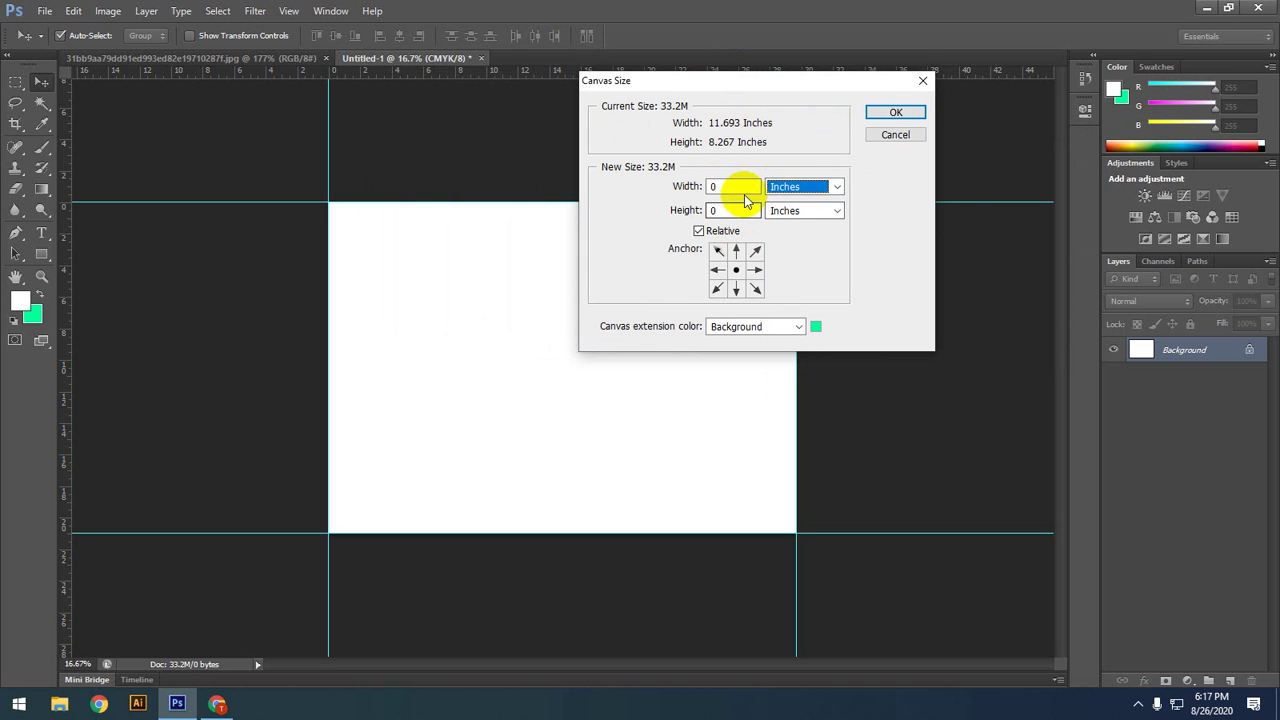
Step: Extend the canvas by 0.50 inches in both width and height using the background colour
click(730, 188)
drag(718, 88, 770, 77)
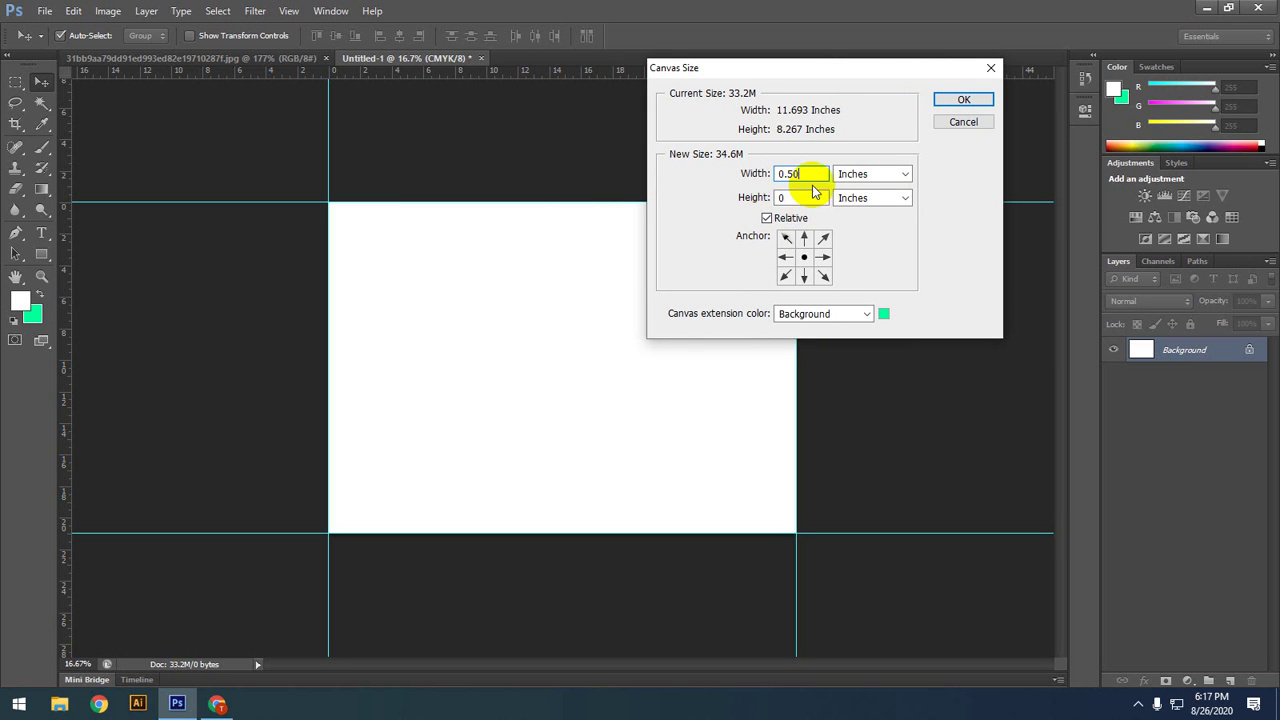
click(795, 199)
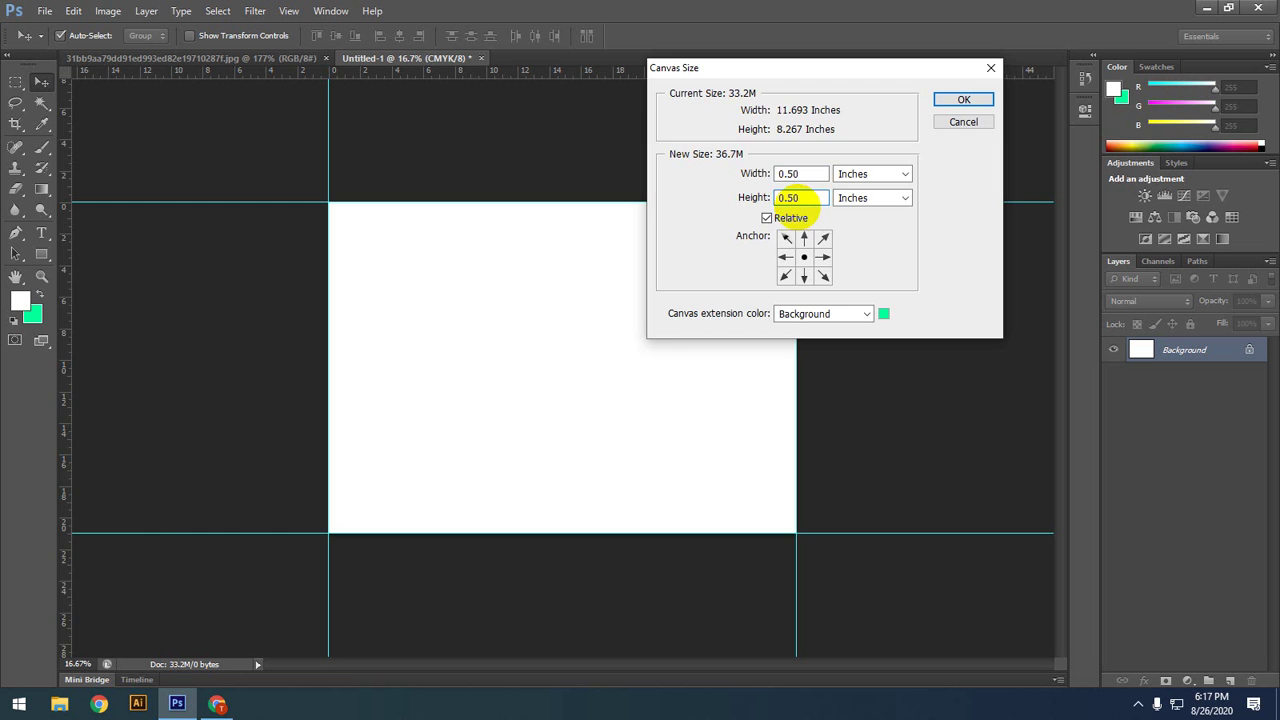
key(Return)
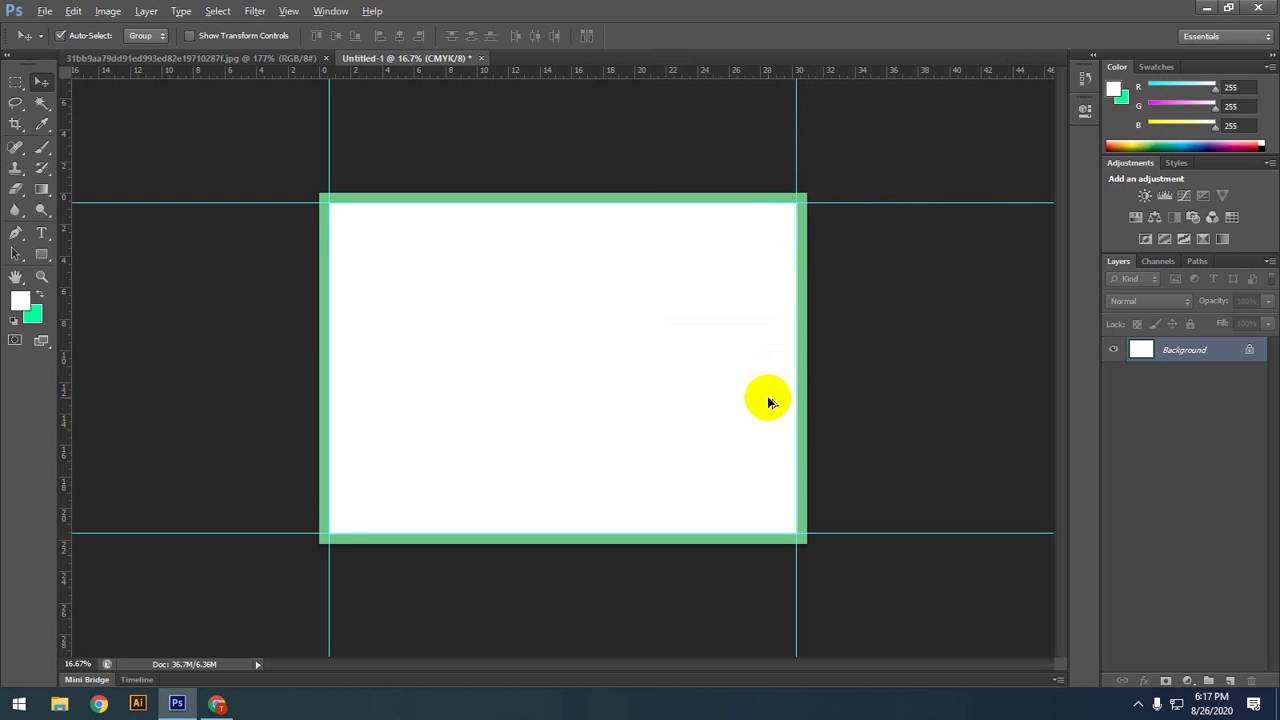
scroll(767, 400, down, 1)
scroll(767, 400, down, 1)
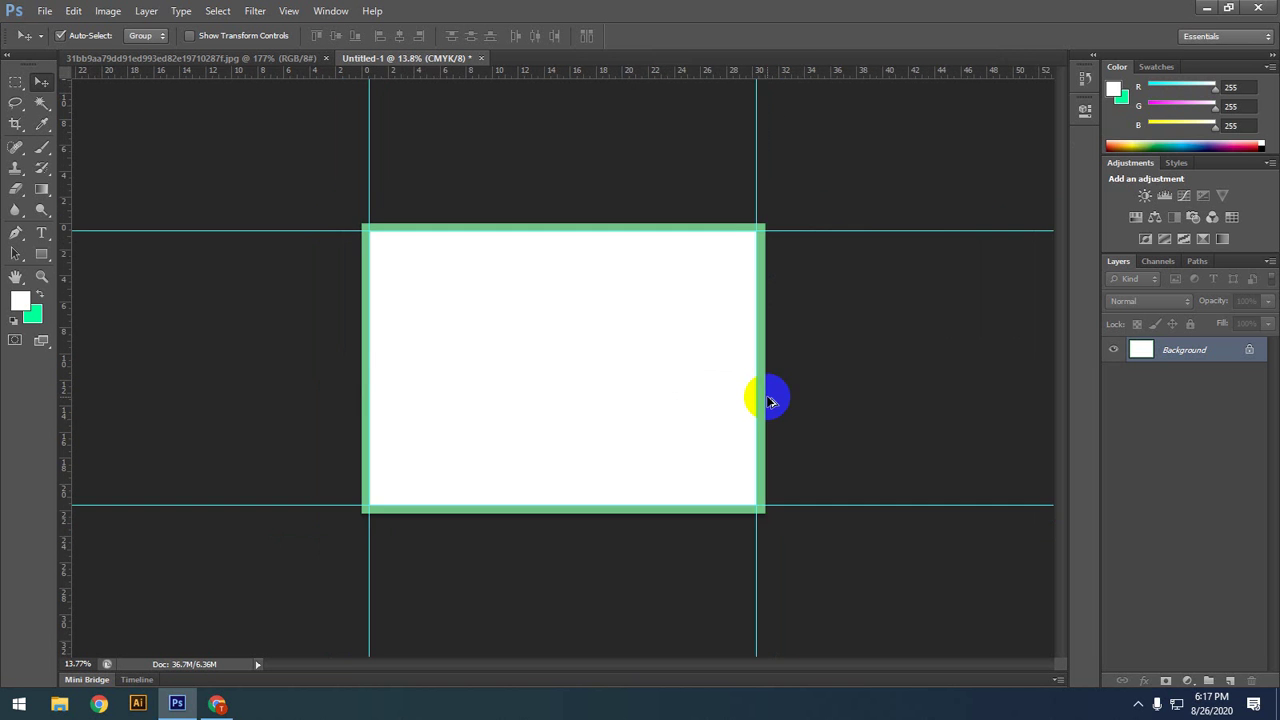
scroll(768, 401, up, 1)
scroll(770, 403, down, 1)
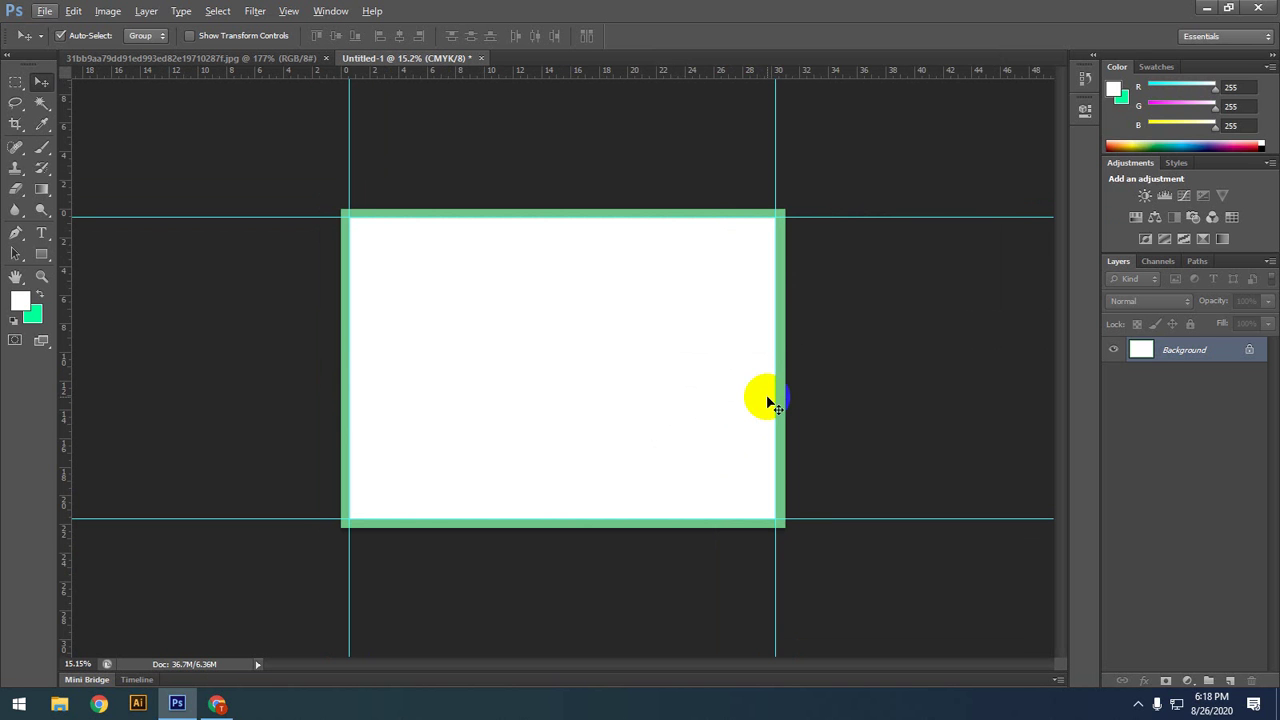
mouse_move(351, 206)
mouse_down()
mouse_move(68, 30)
mouse_move(200, 203)
mouse_up()
mouse_move(199, 200)
mouse_down()
mouse_move(243, 204)
mouse_move(143, 123)
mouse_up()
Step: Start another new document and choose the International Paper preset
click(45, 11)
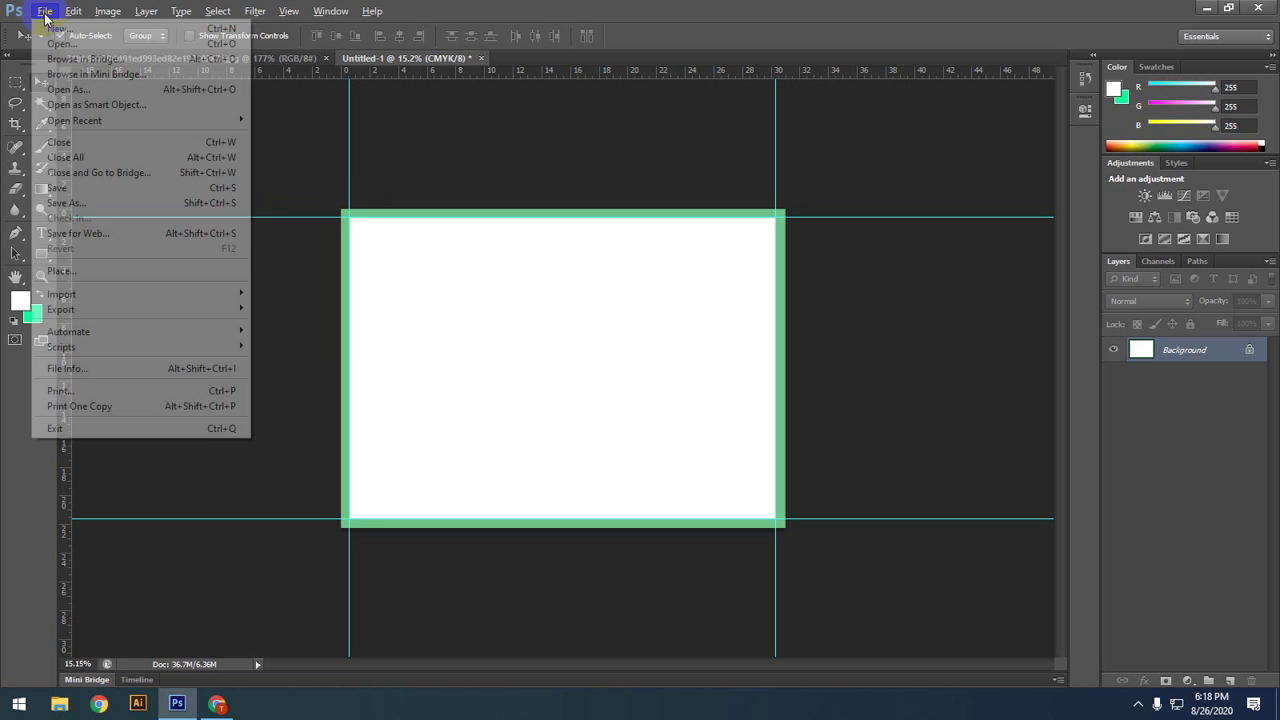
click(59, 28)
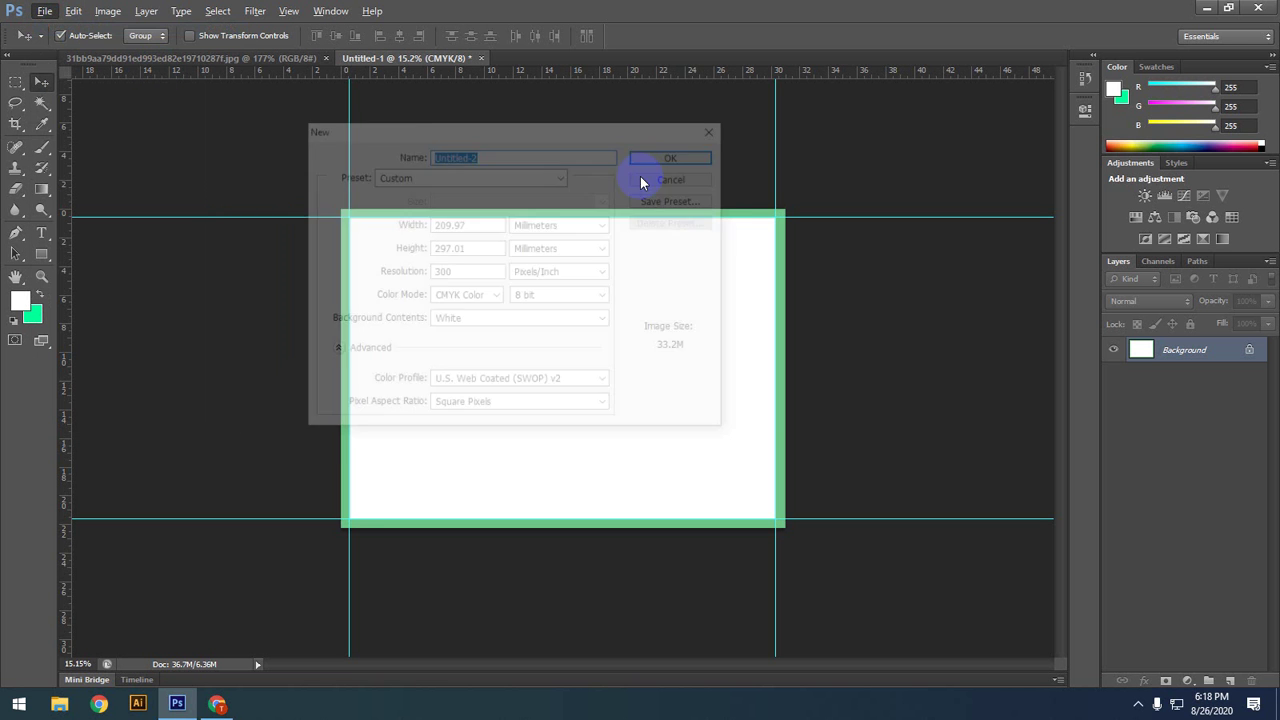
drag(535, 130, 590, 124)
click(560, 169)
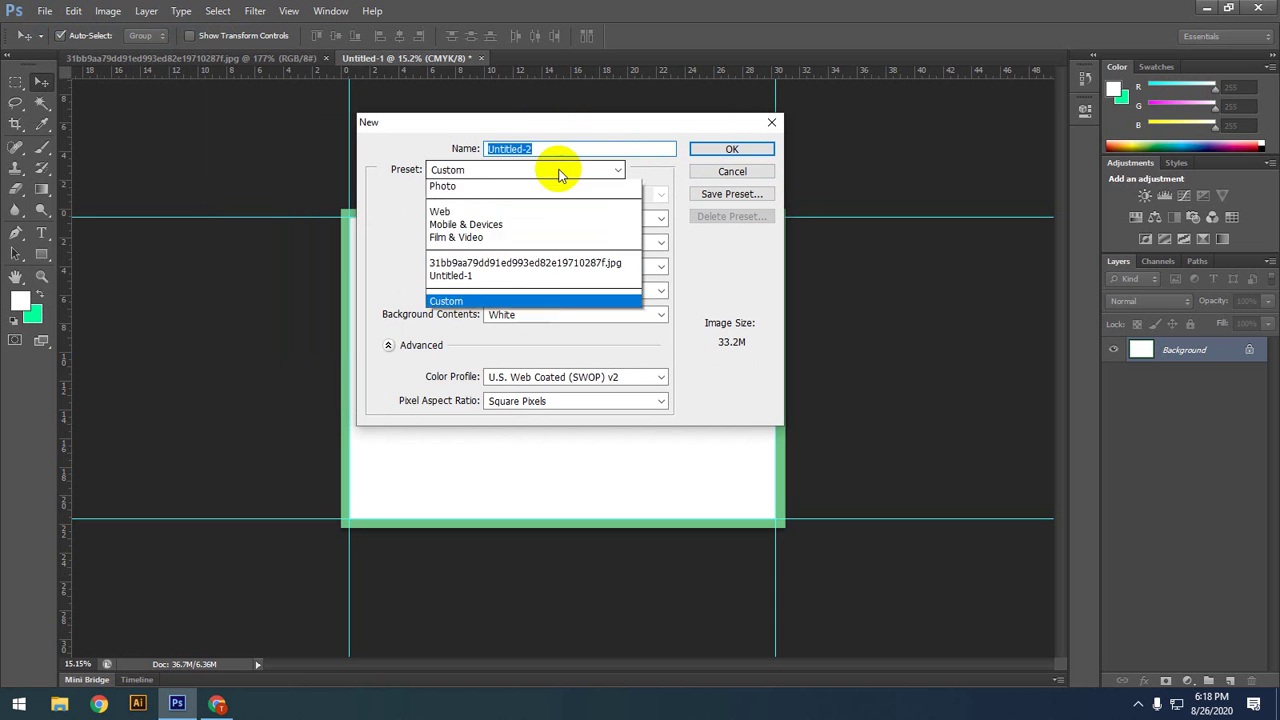
click(543, 238)
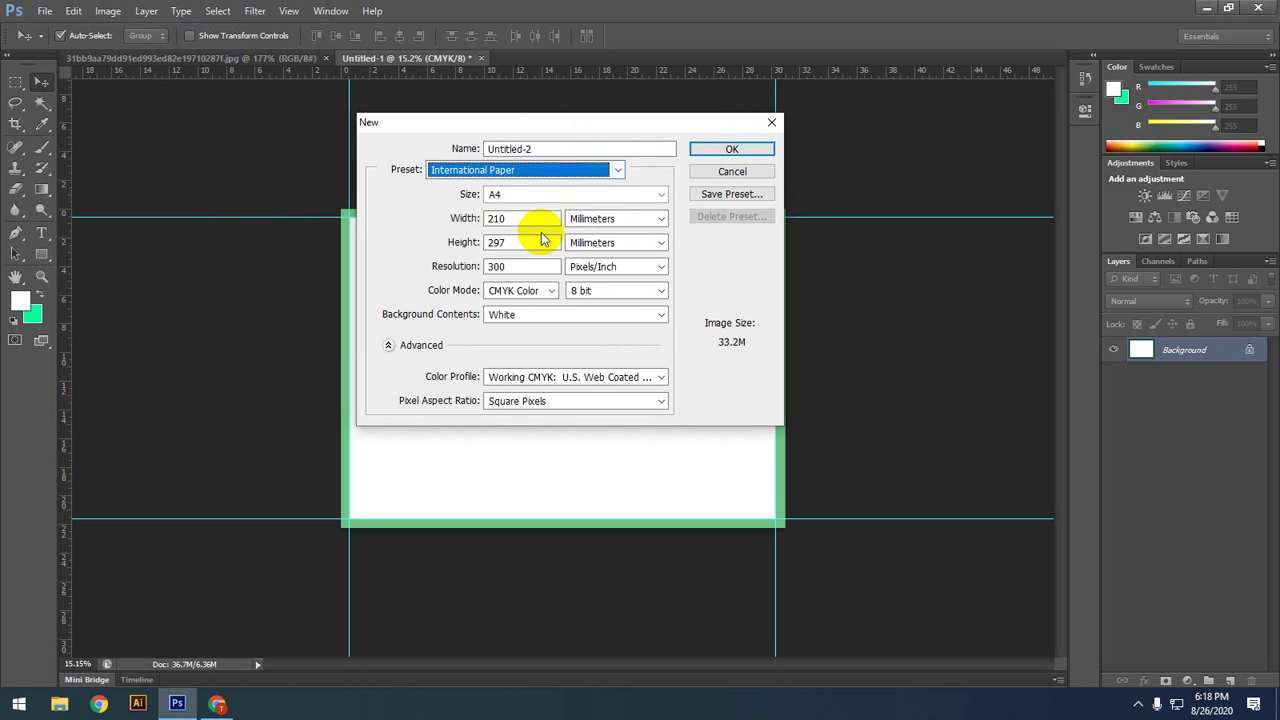
Step: Keep the A4 size at 210 × 297 mm, 300 pixels/inch and CMYK Color, and create the second document
drag(541, 127, 569, 100)
click(552, 180)
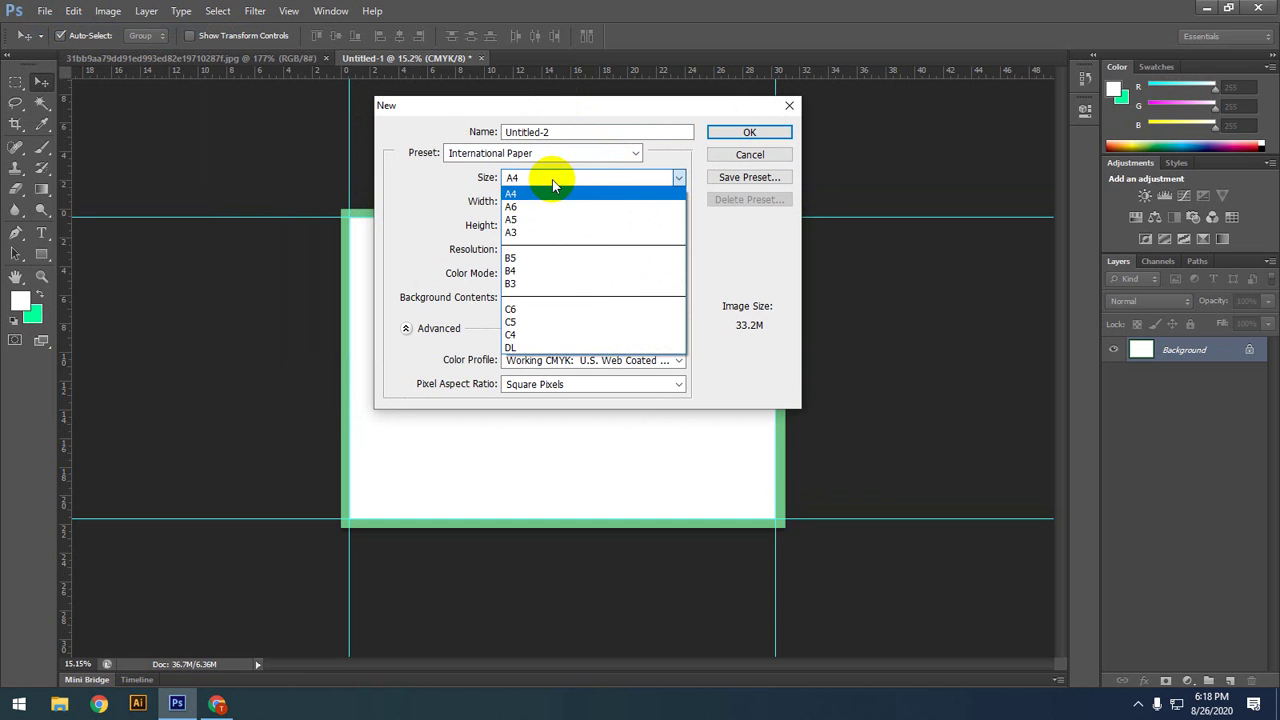
click(552, 182)
click(552, 182)
click(553, 184)
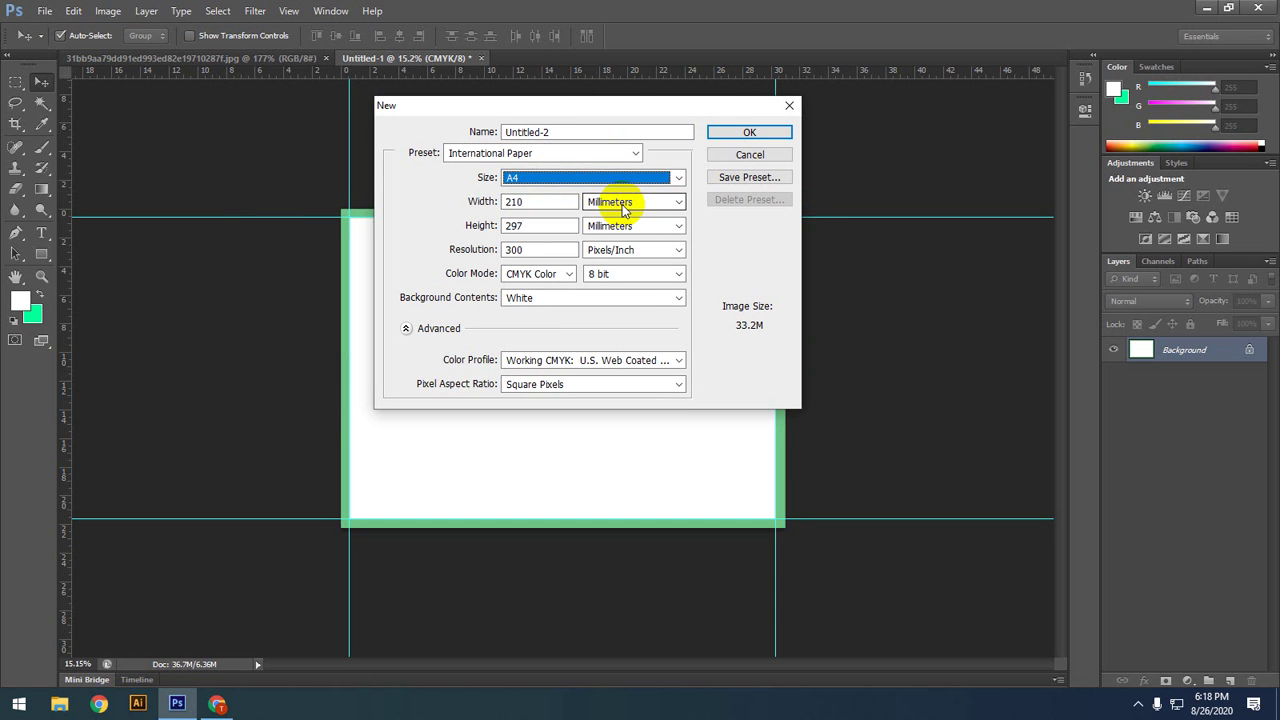
click(551, 129)
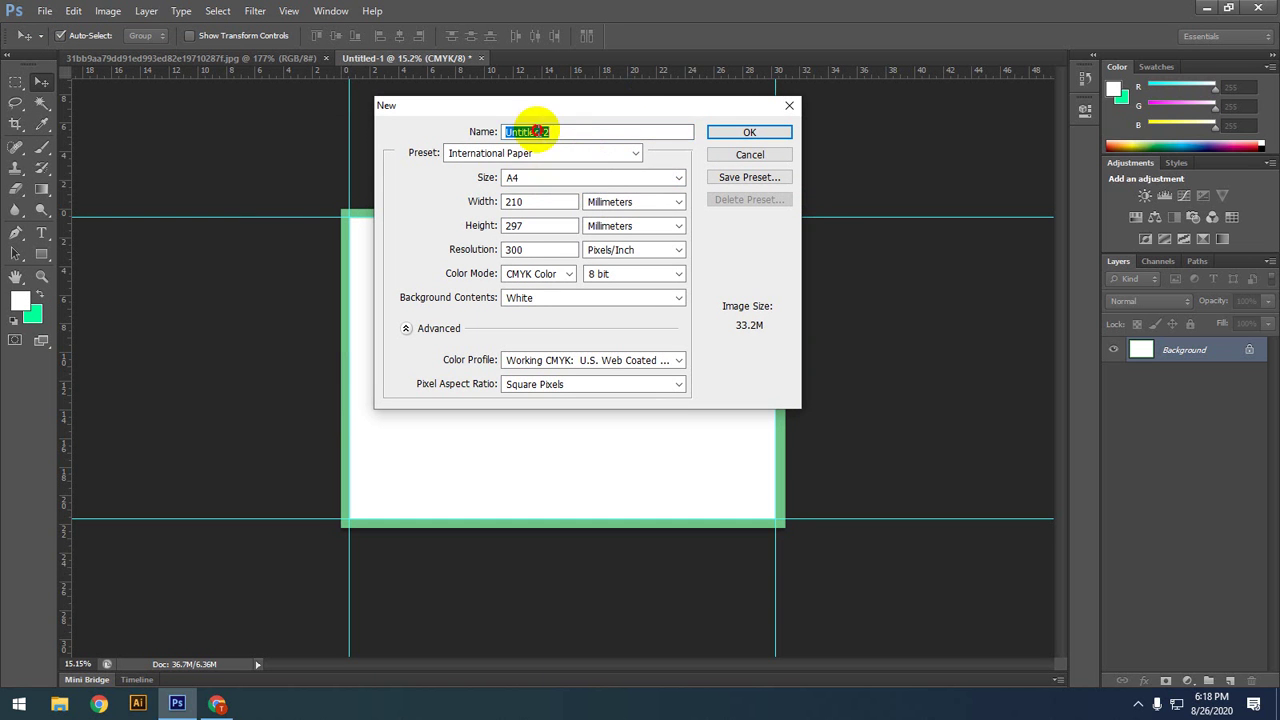
drag(572, 110, 479, 124)
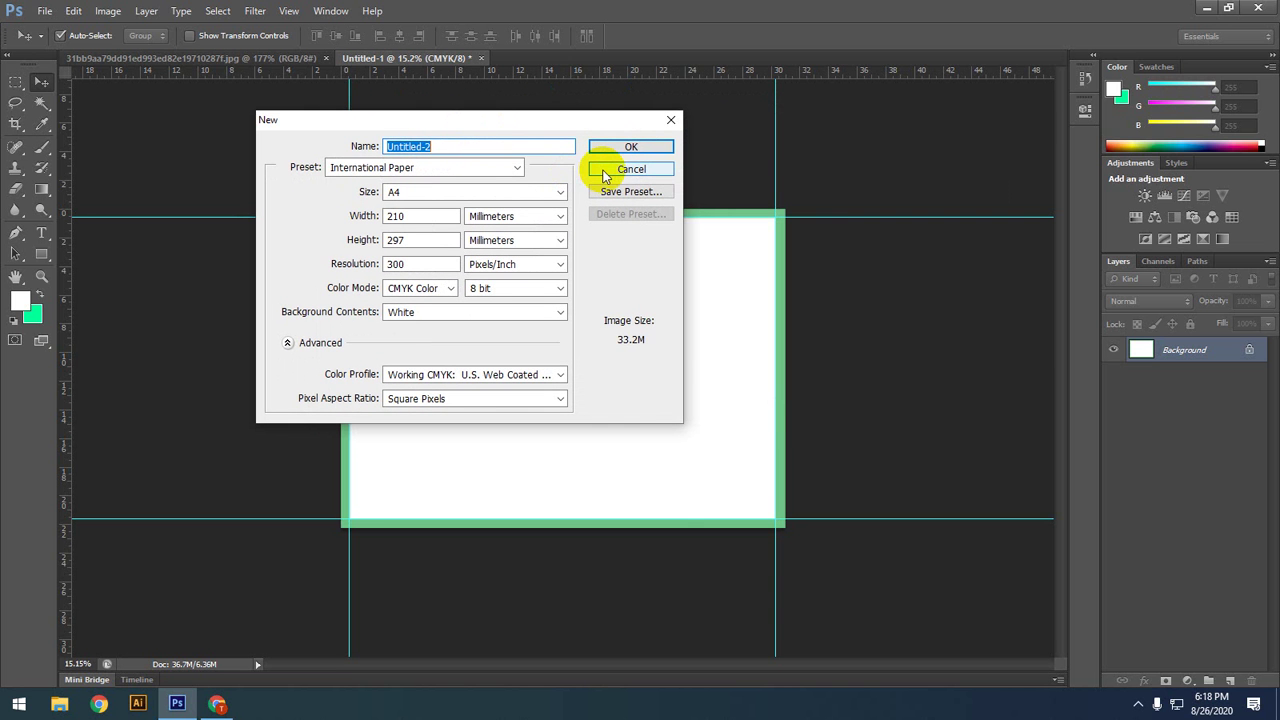
drag(514, 120, 517, 123)
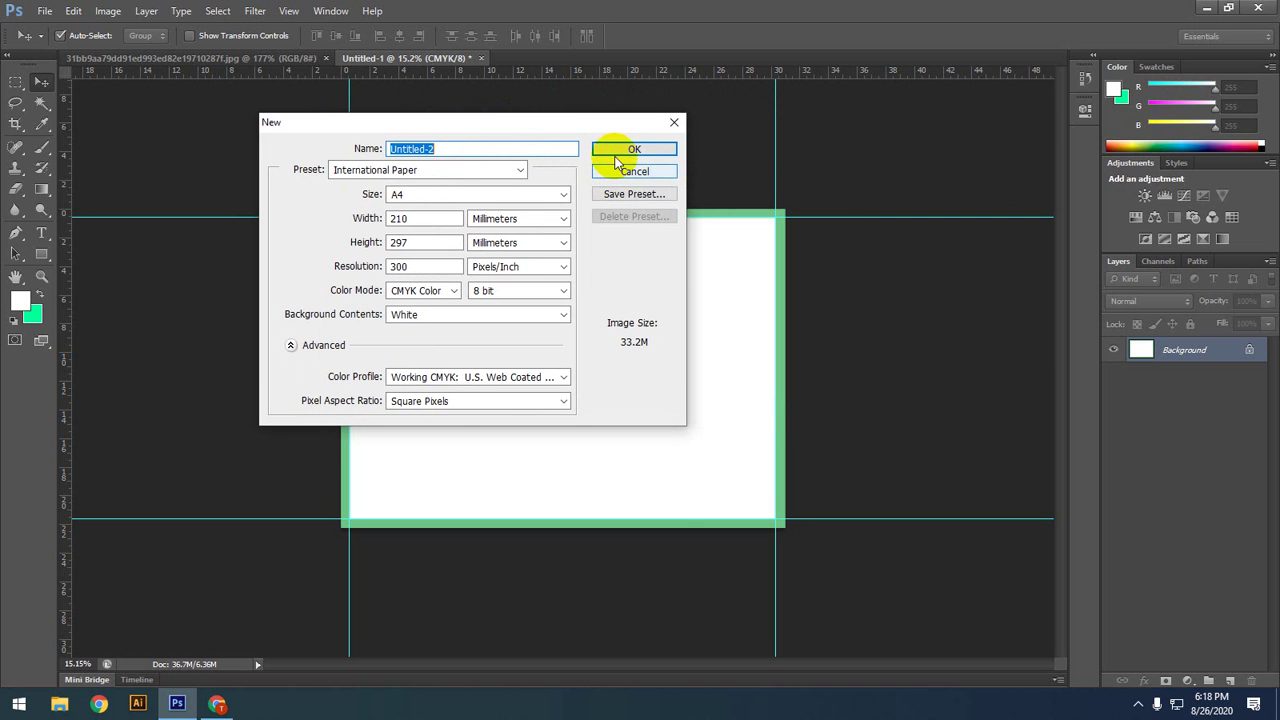
click(611, 150)
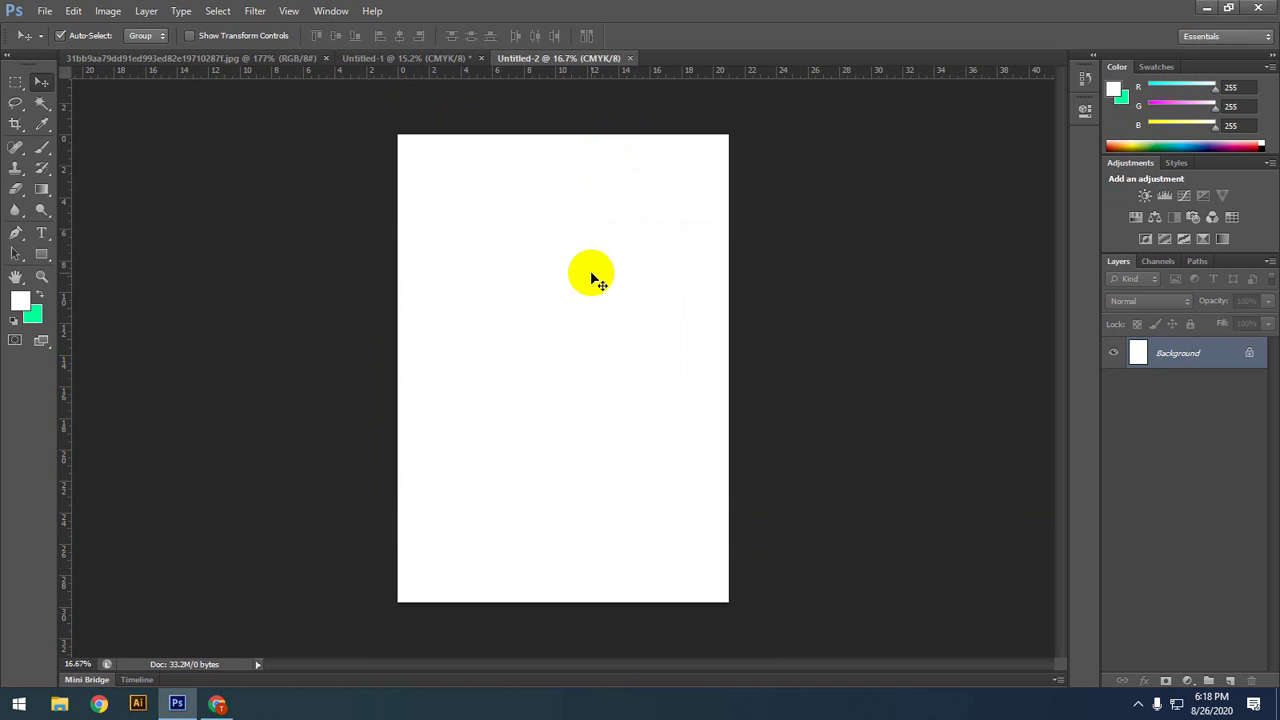
Step: Rotate the second document's canvas 90° clockwise so the A4 page is landscape
click(108, 11)
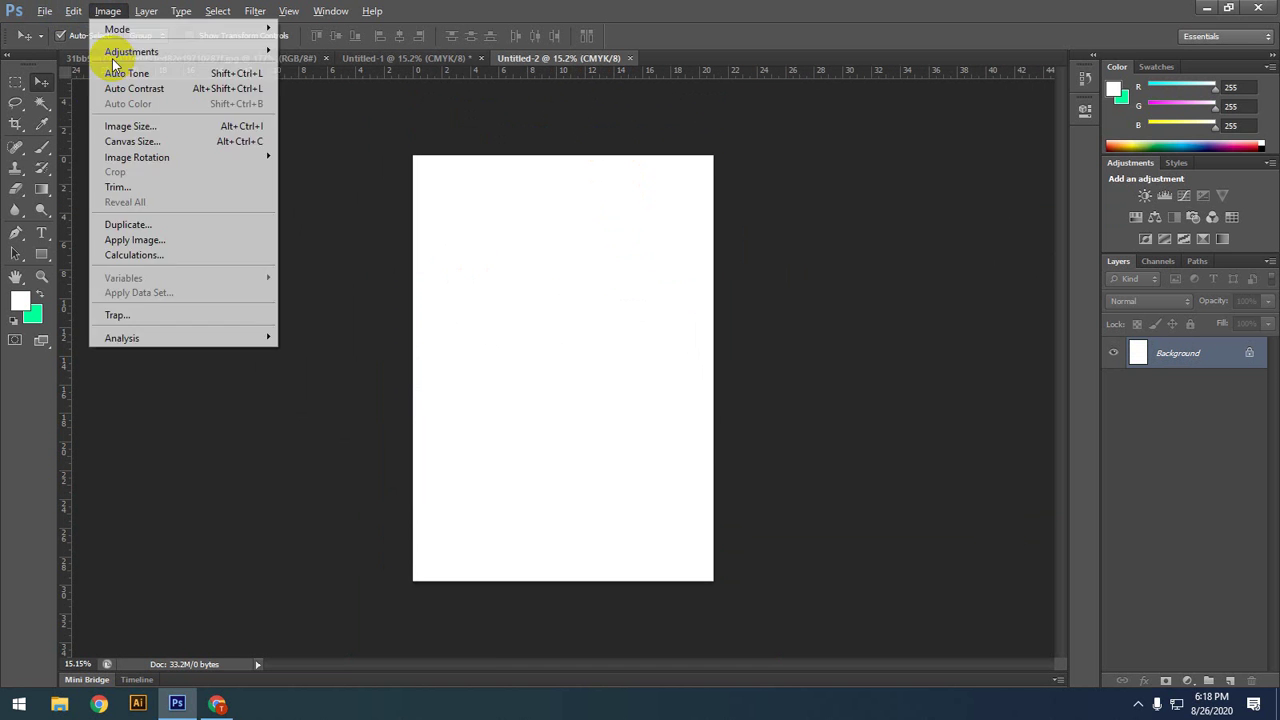
mouse_move(155, 157)
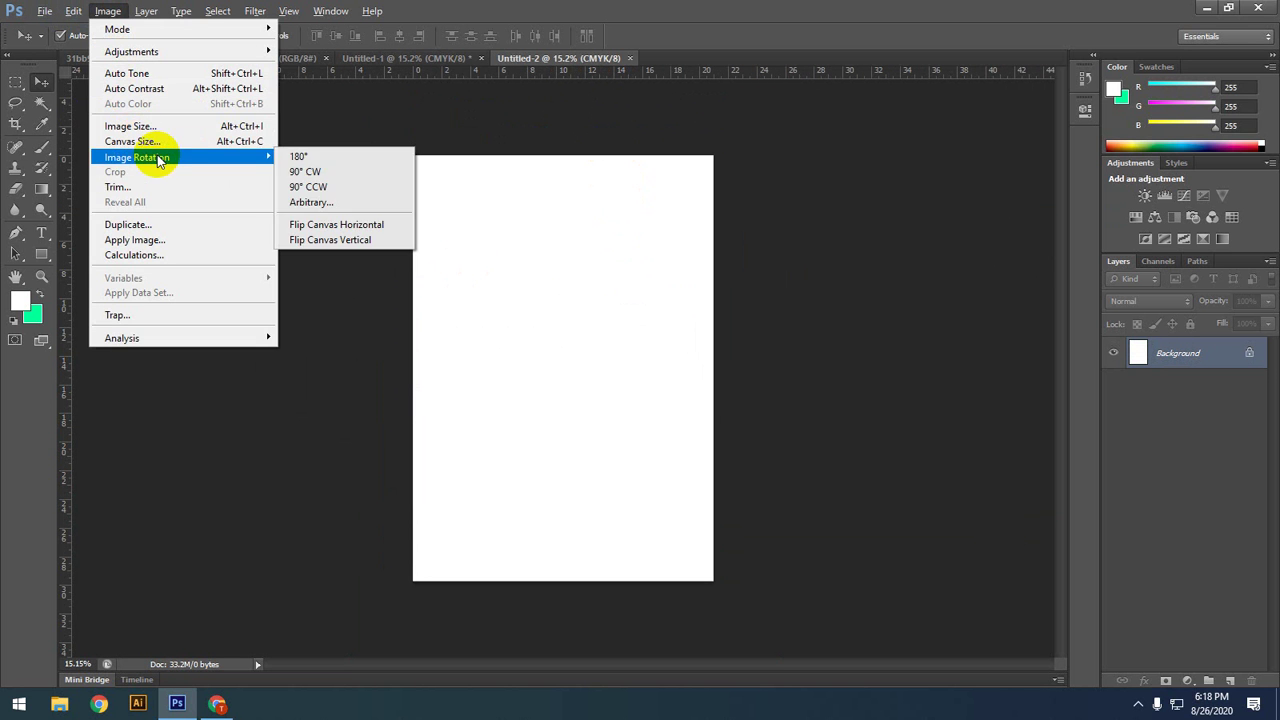
click(300, 171)
scroll(631, 362, down, 1)
scroll(631, 362, up, 2)
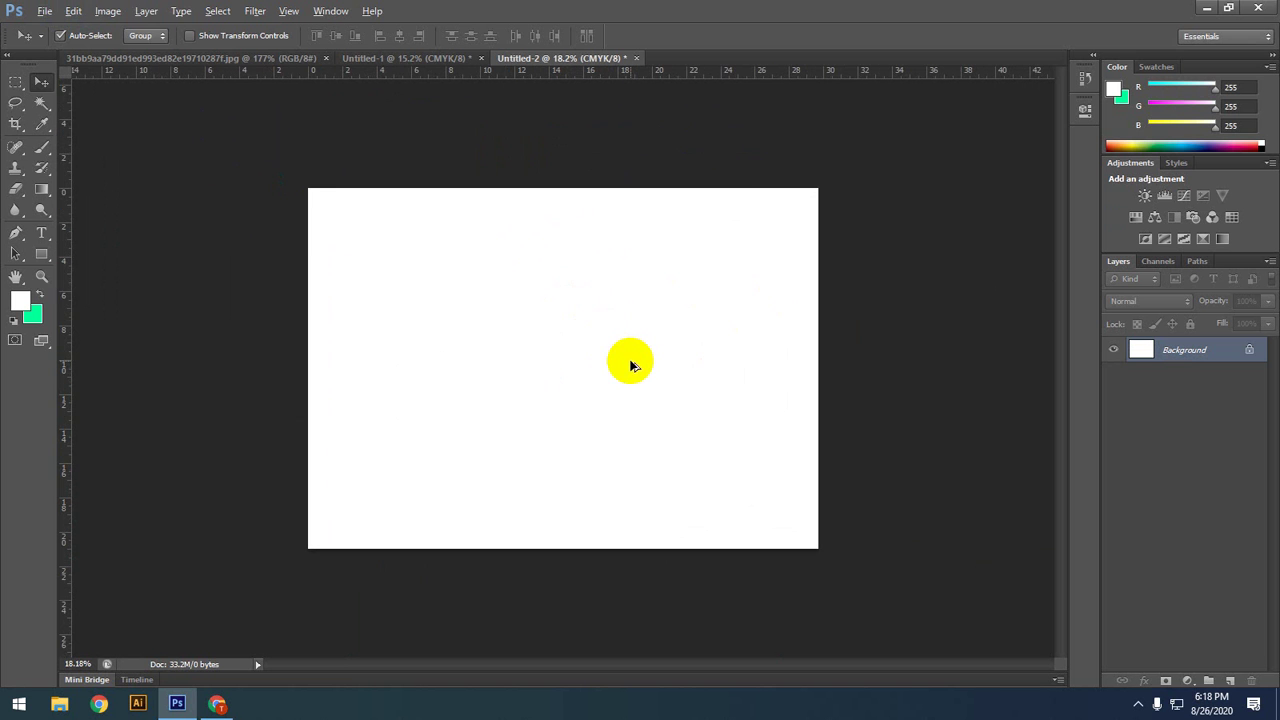
Step: Swap the colours so the background is white, set the foreground to black (000000), and return to the Move tool
click(38, 293)
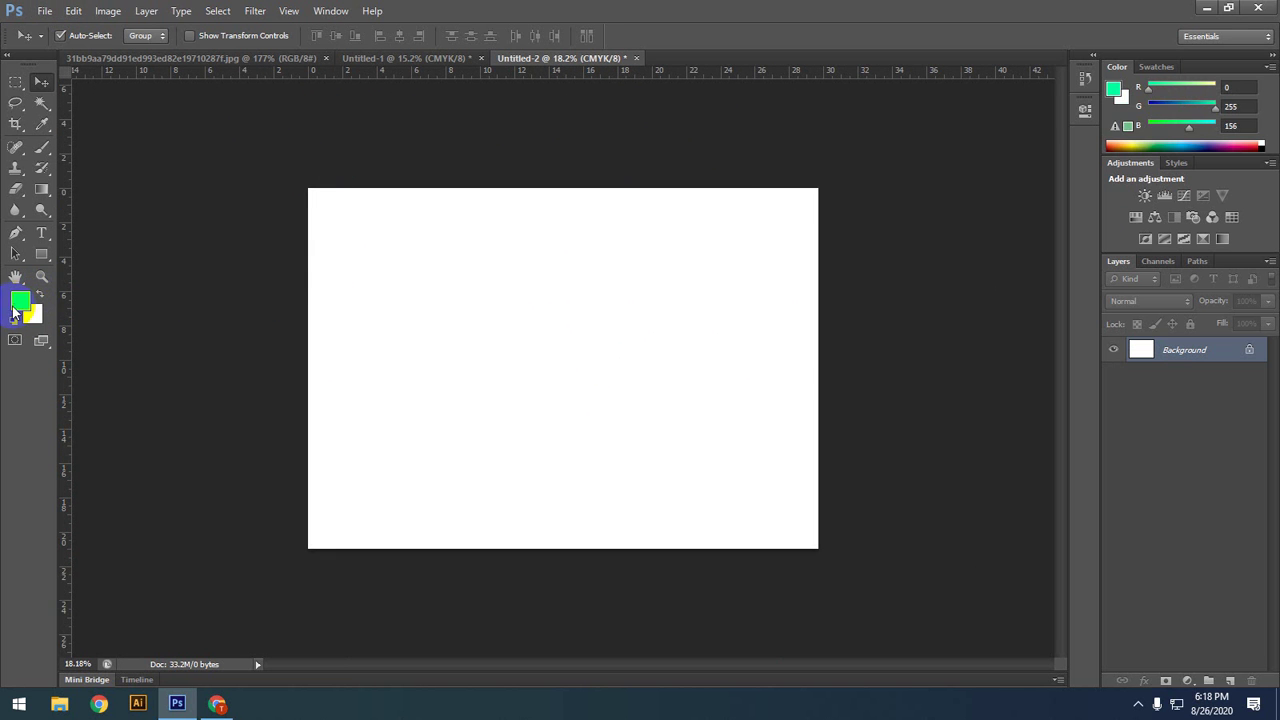
click(20, 300)
drag(515, 378, 519, 430)
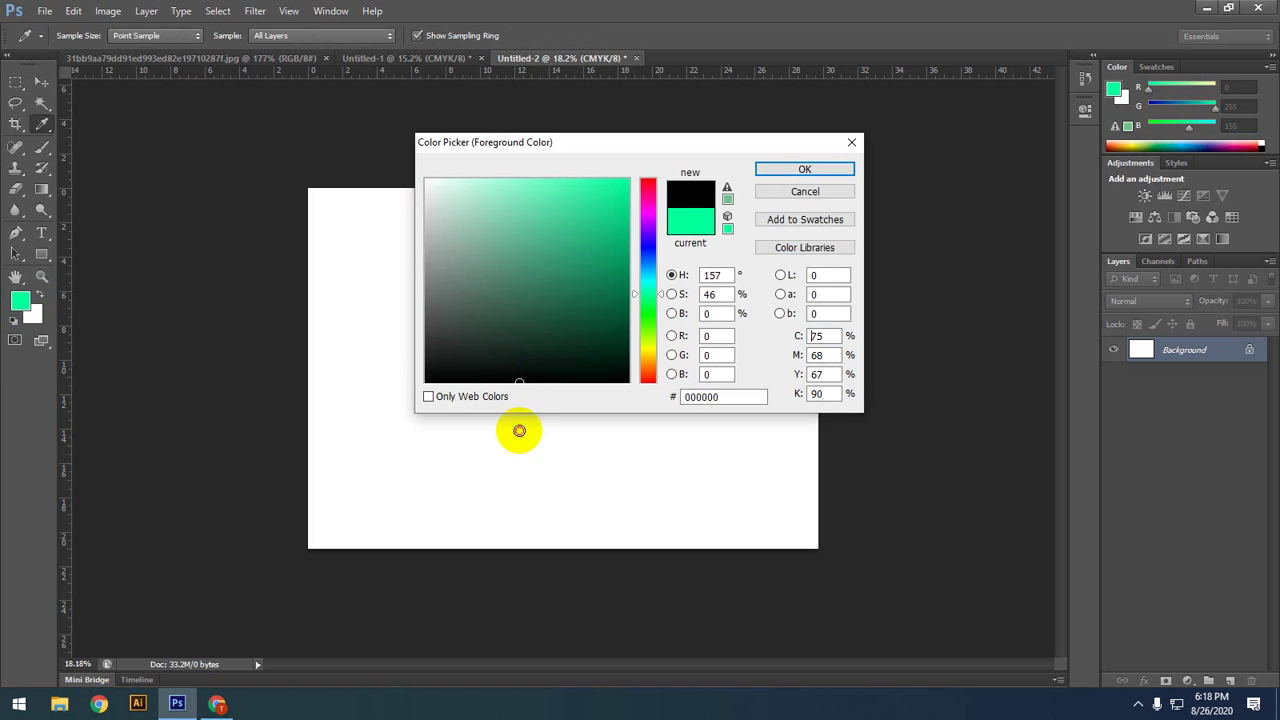
click(784, 170)
key(v)
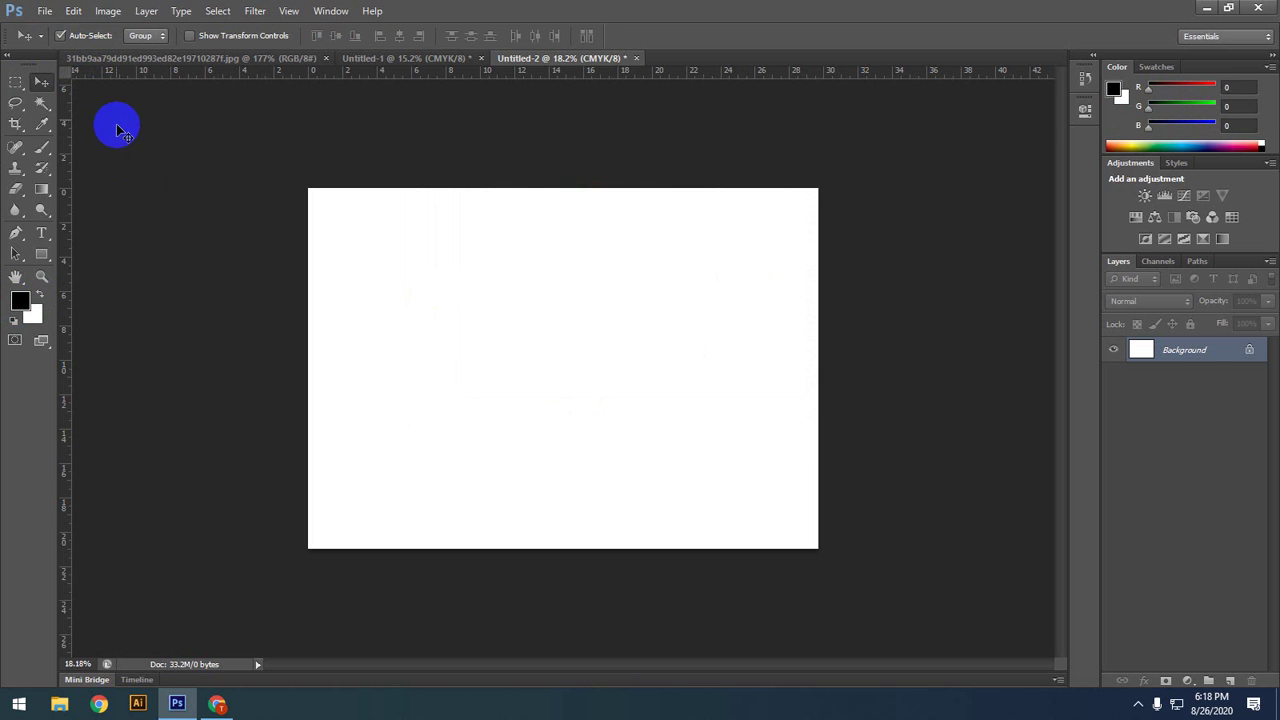
Step: Place vertical and horizontal guides along all four edges of the new landscape page
drag(68, 147, 307, 202)
drag(66, 184, 818, 350)
drag(486, 70, 544, 548)
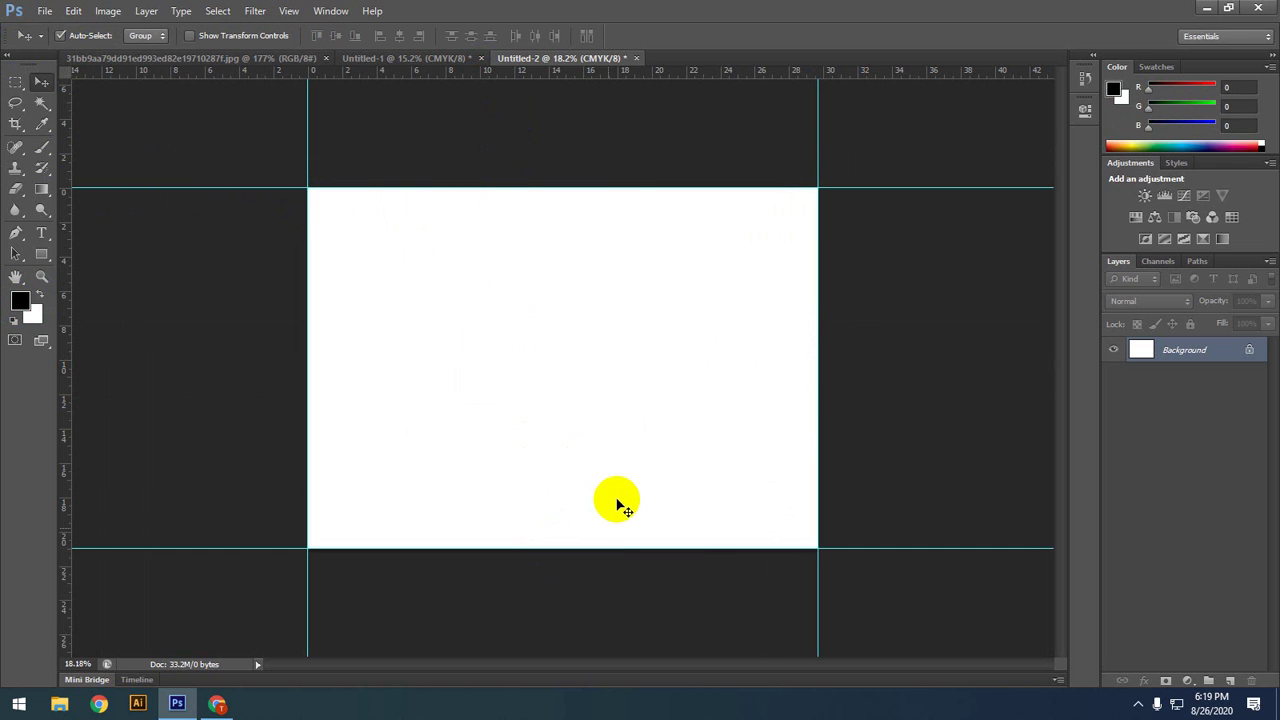
scroll(588, 493, down, 1)
scroll(588, 493, up, 1)
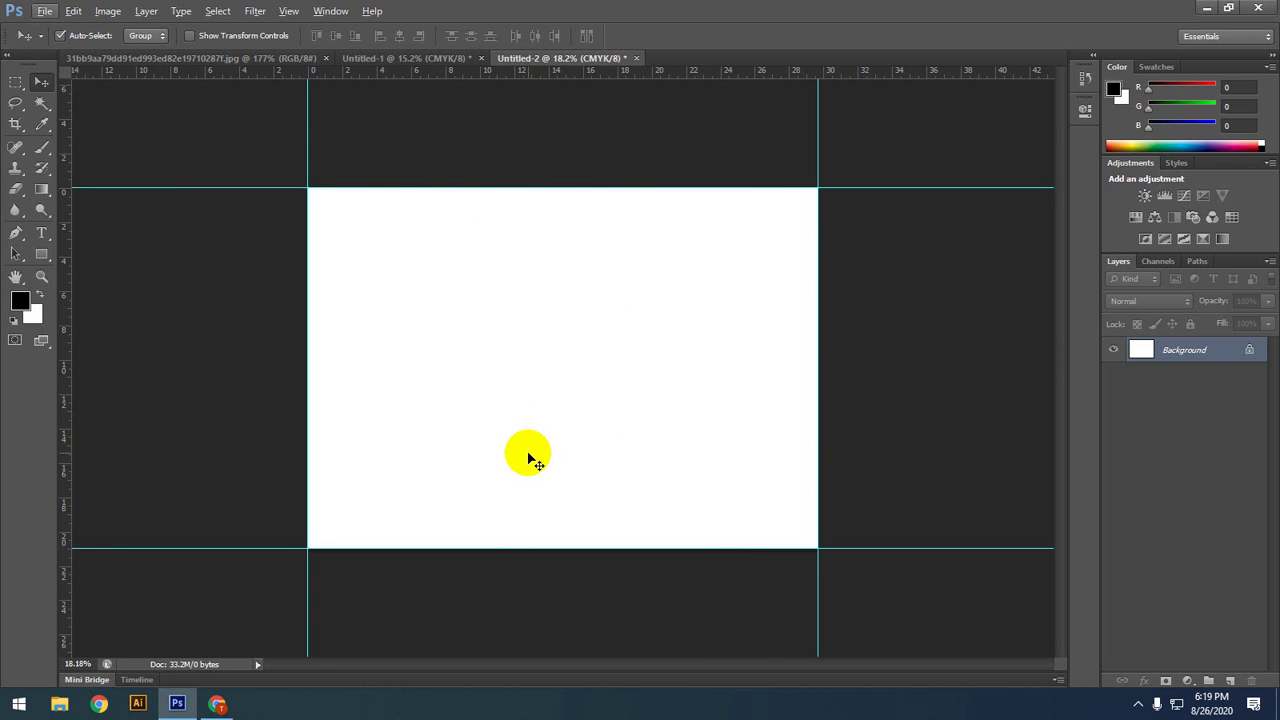
Step: Open the canvas size settings for the second document and switch the relative size units to inches
key(ctrl+alt+c)
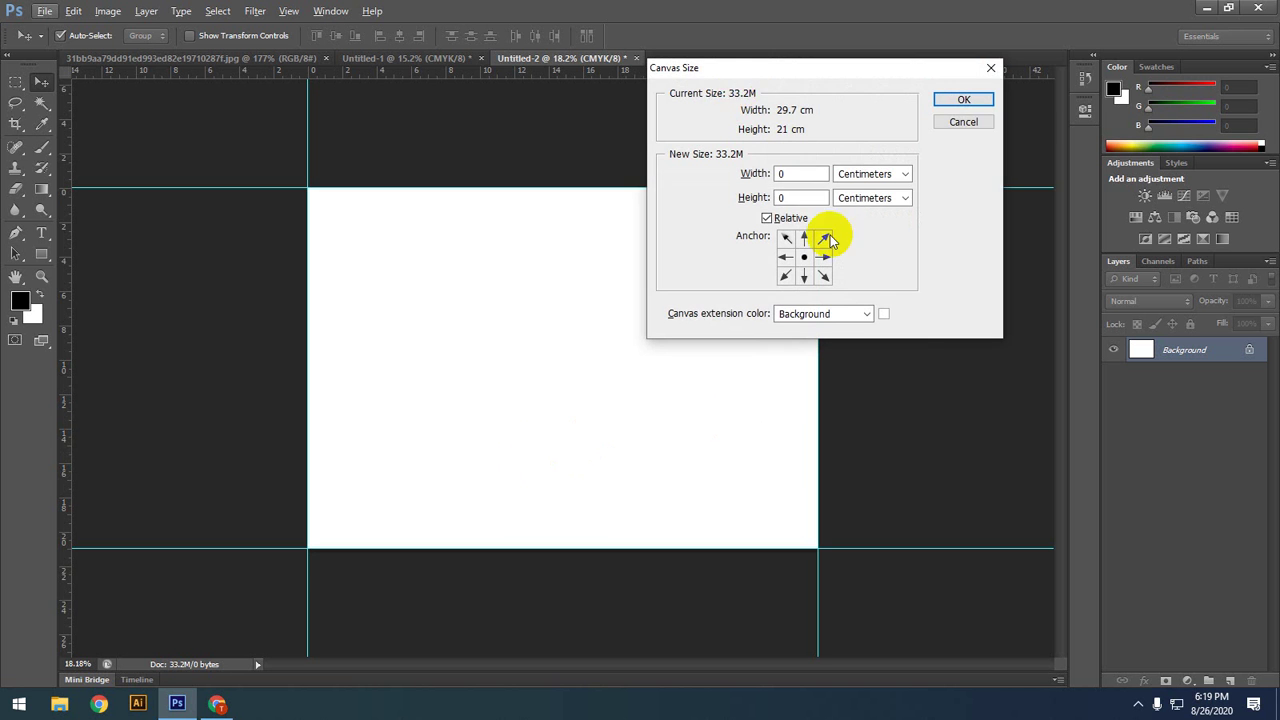
drag(748, 72, 577, 64)
click(690, 163)
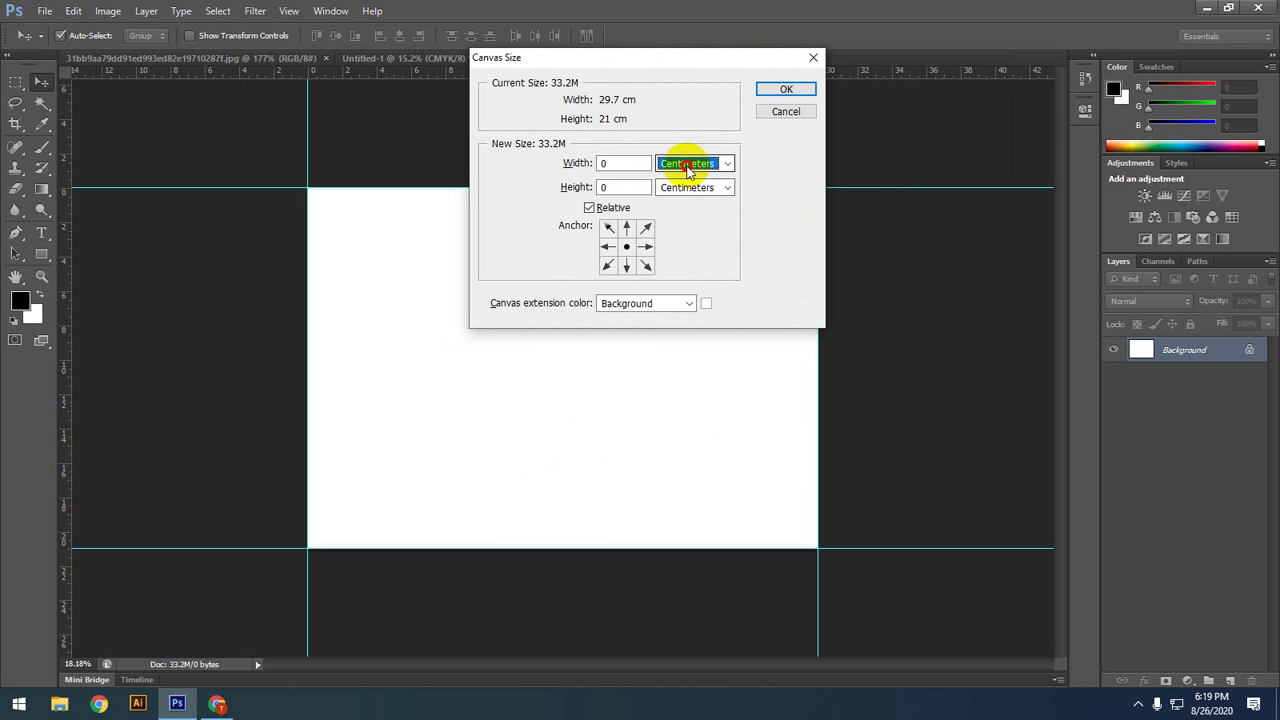
click(688, 201)
Step: Set the relative canvas width to 0.50 inches
double_click(615, 163)
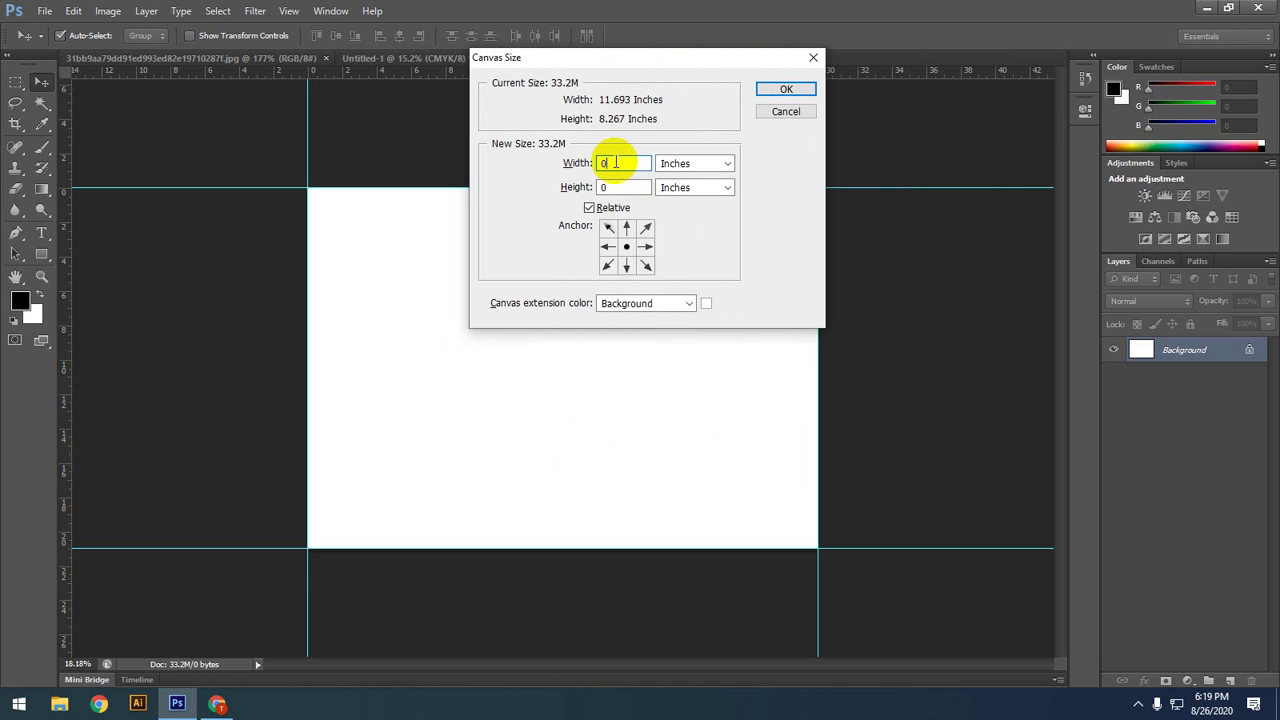
text(0.)
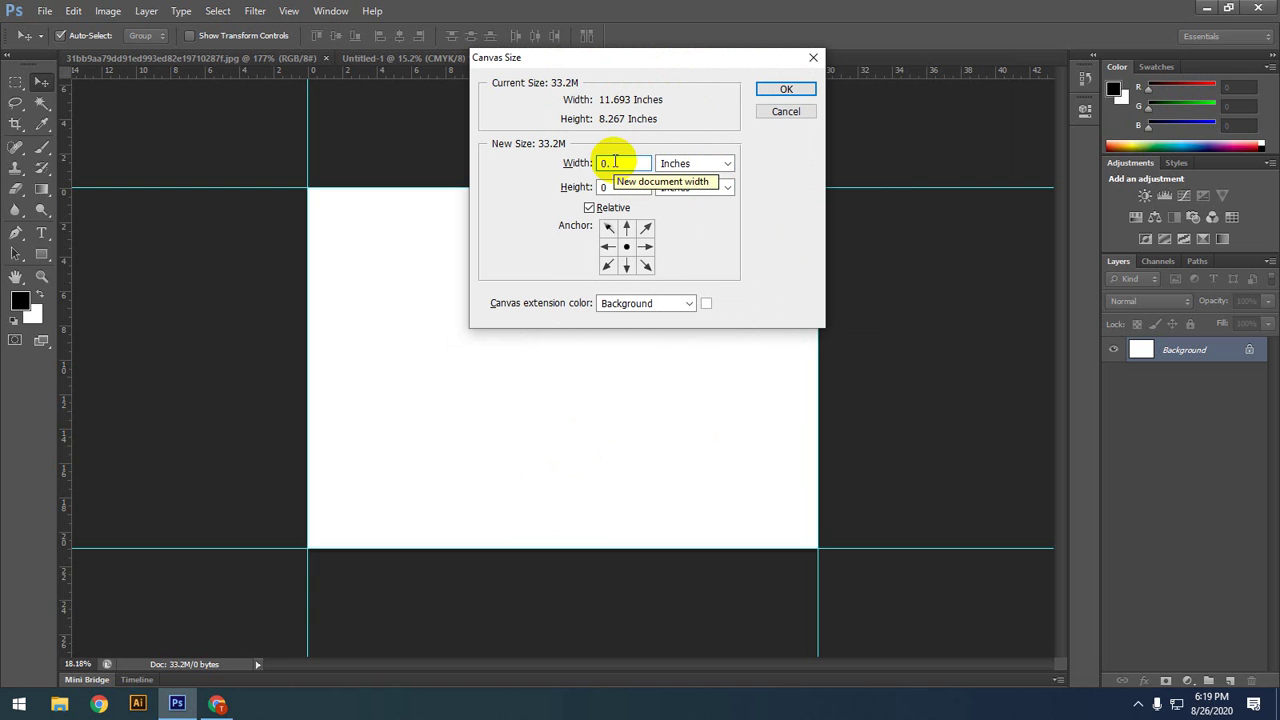
text(50)
Step: Set both the relative canvas width and height to 0.50 inches and apply the new canvas size
double_click(615, 186)
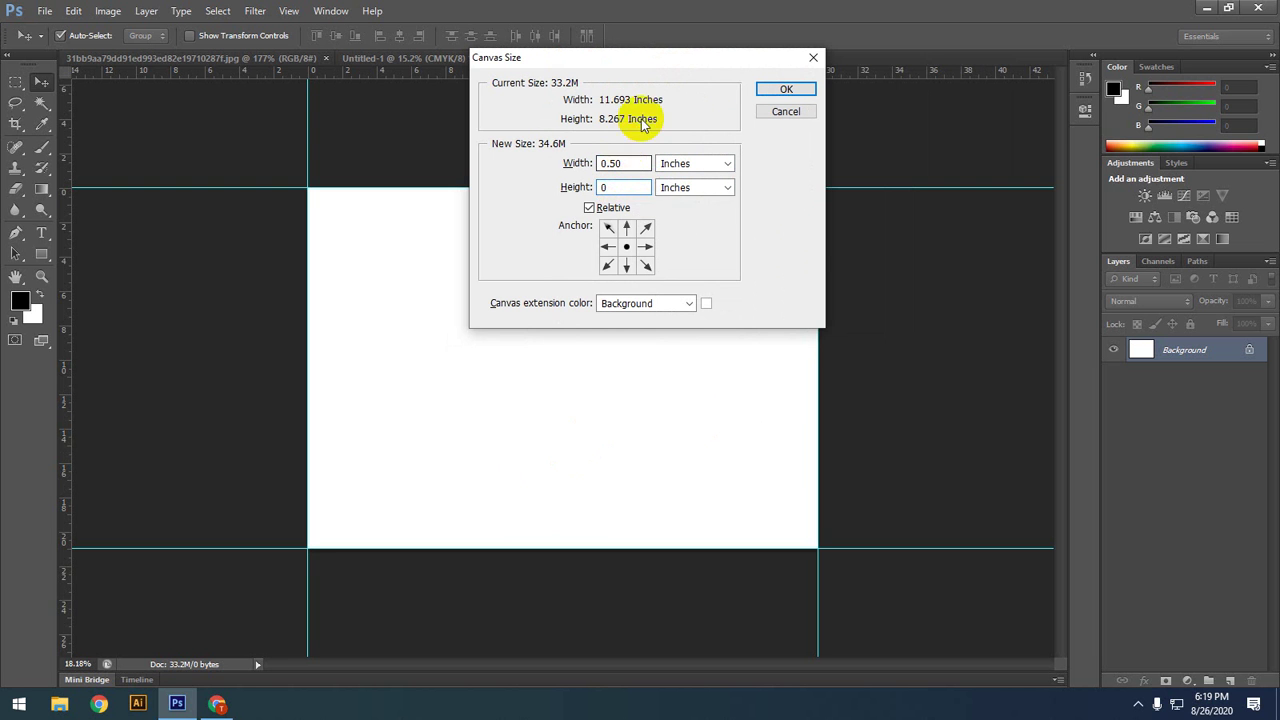
drag(643, 62, 551, 77)
double_click(547, 181)
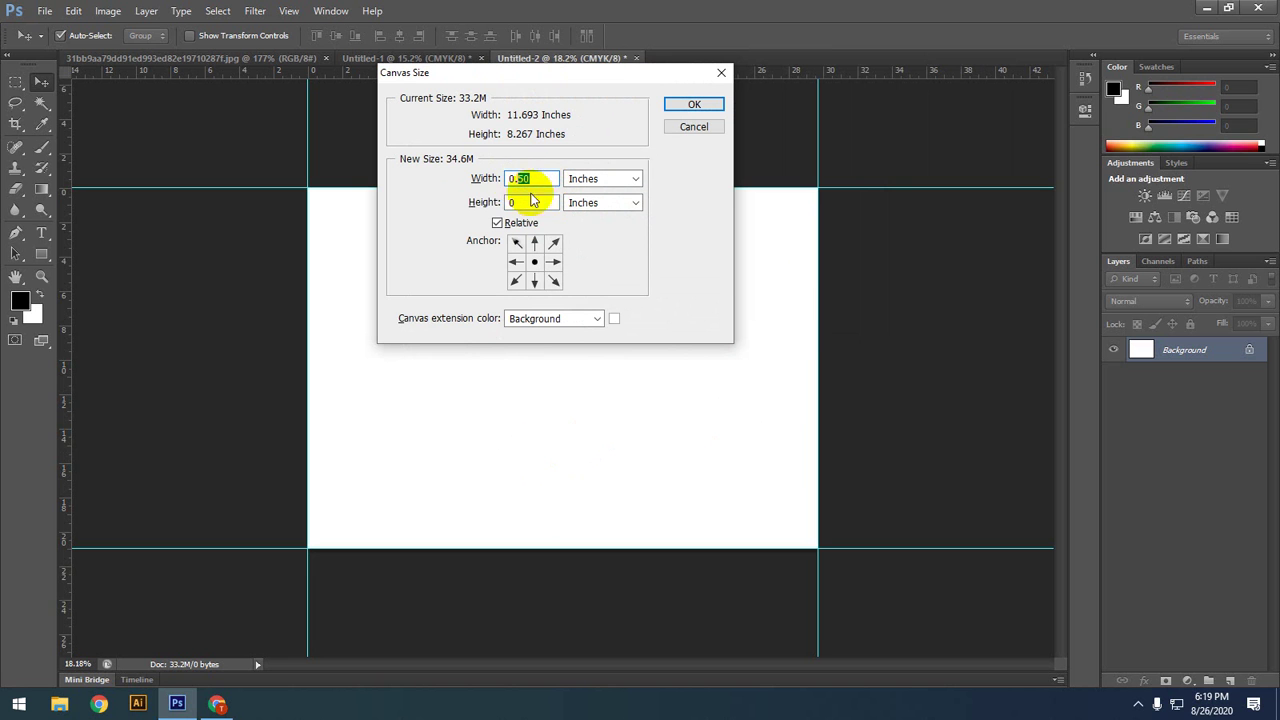
text(25)
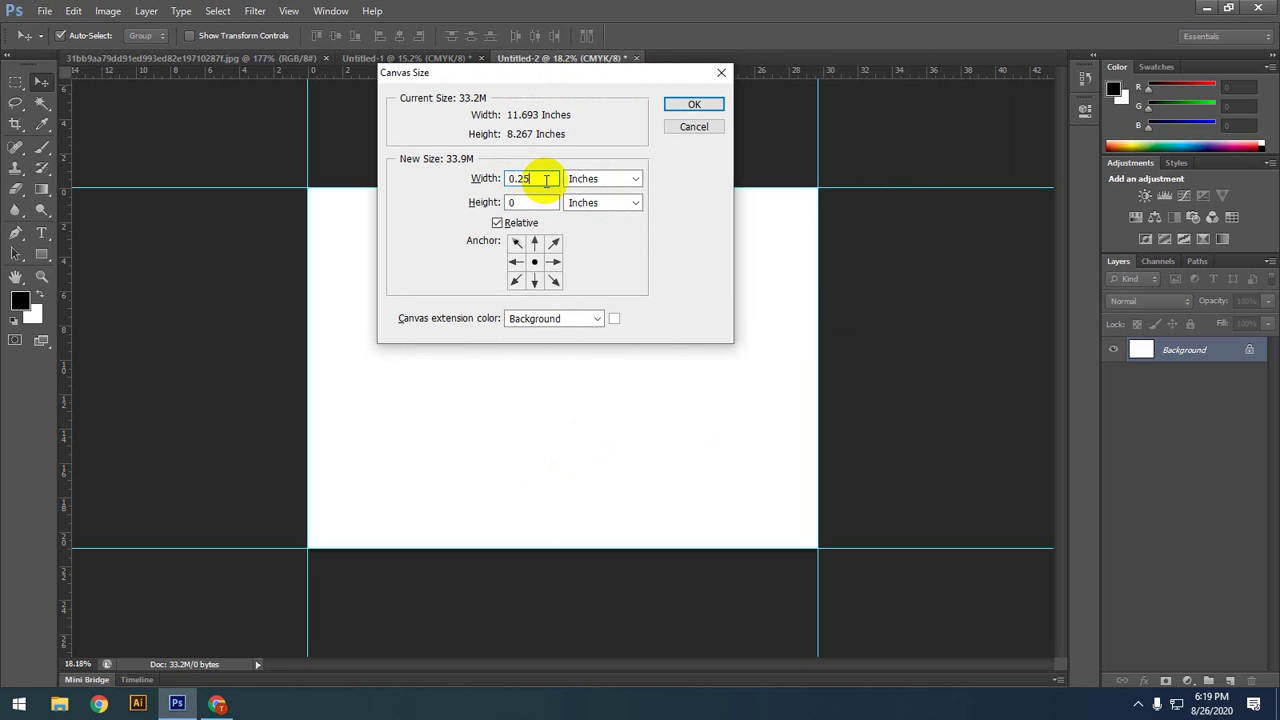
key(BackSpace)
click(538, 201)
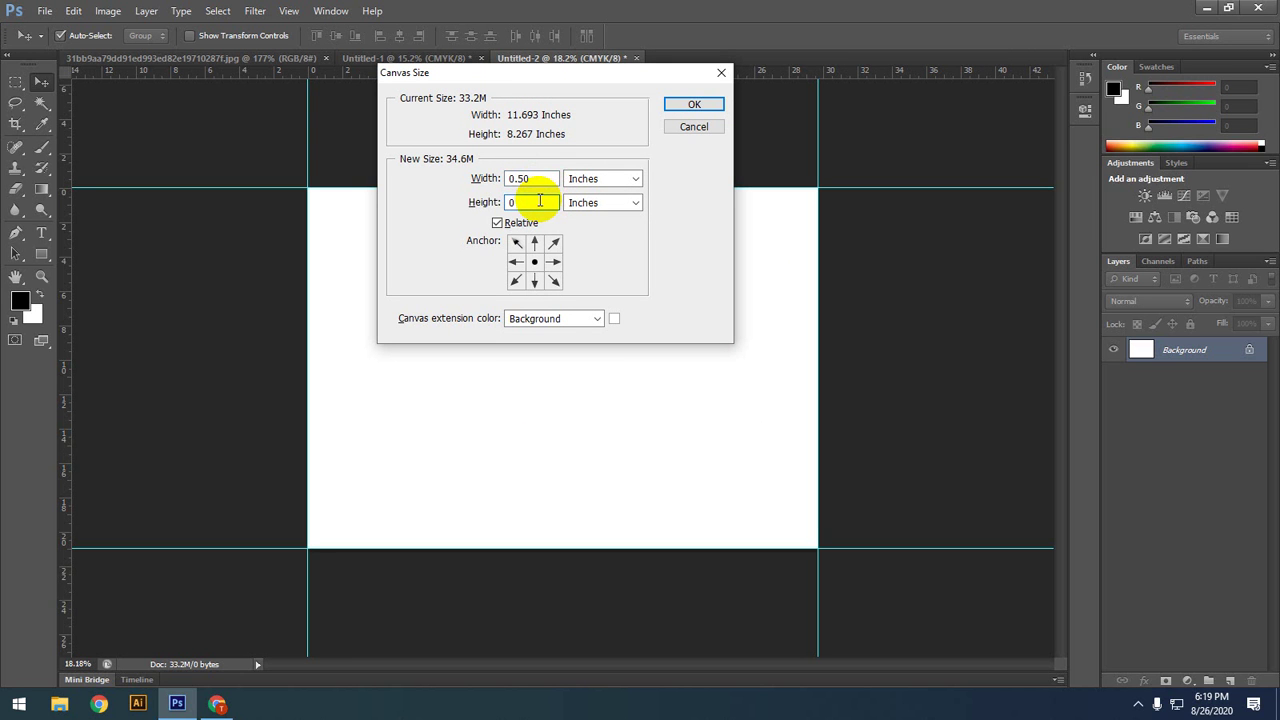
text(.50)
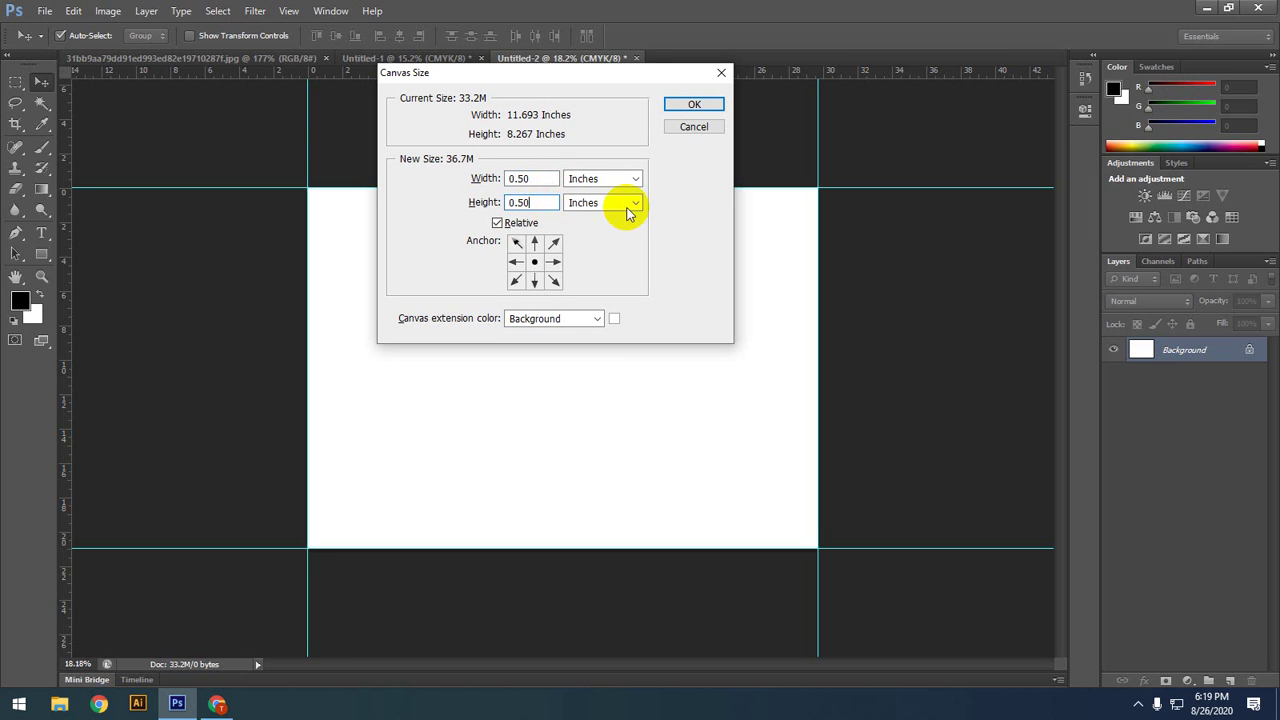
click(687, 107)
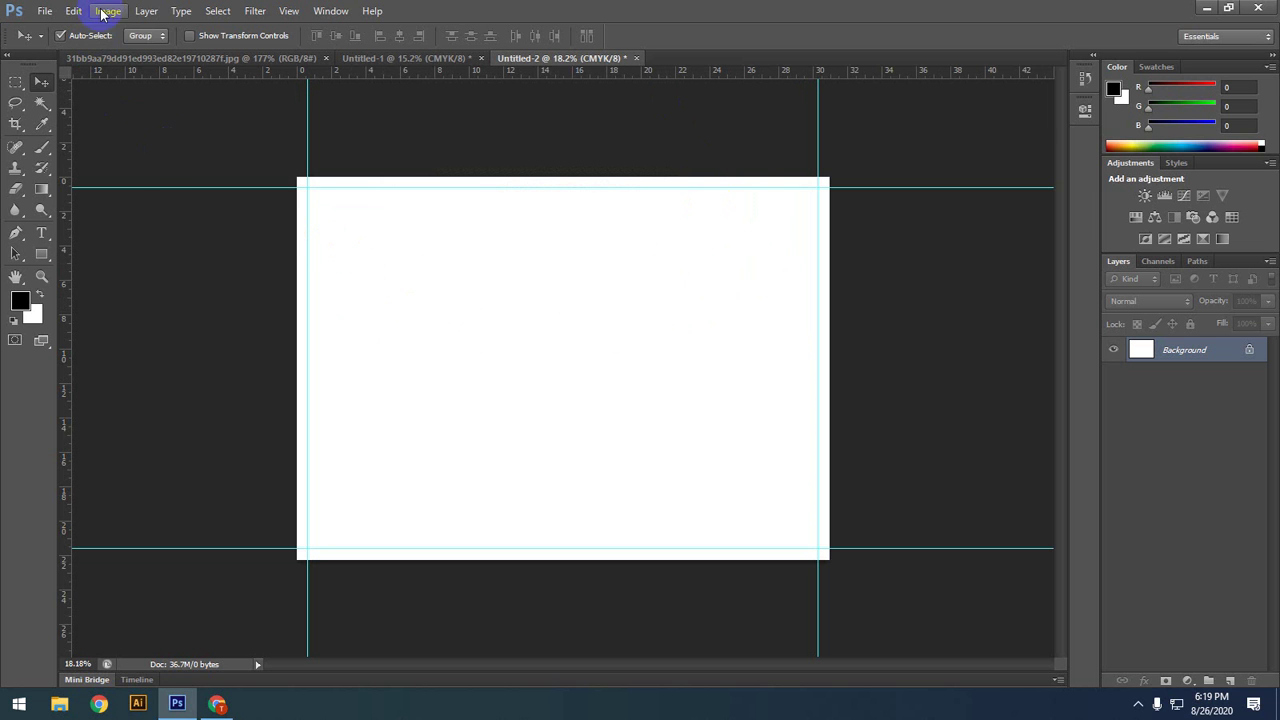
click(122, 187)
click(107, 11)
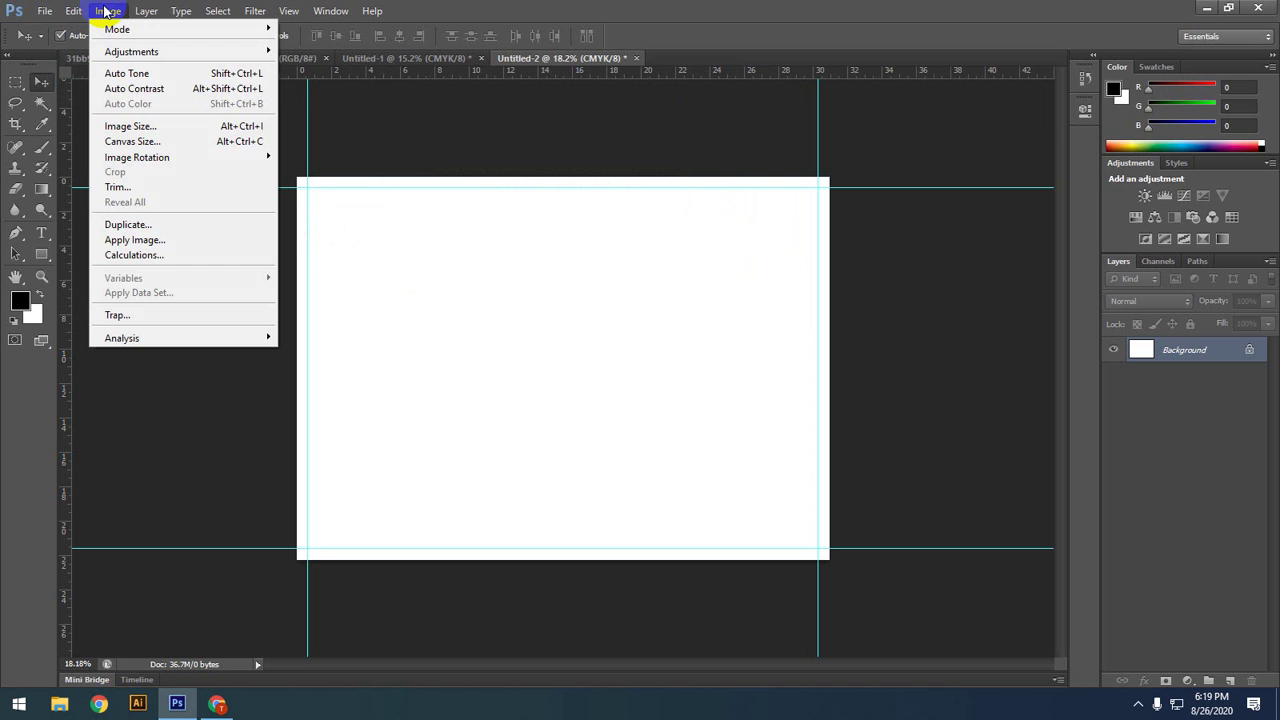
click(107, 11)
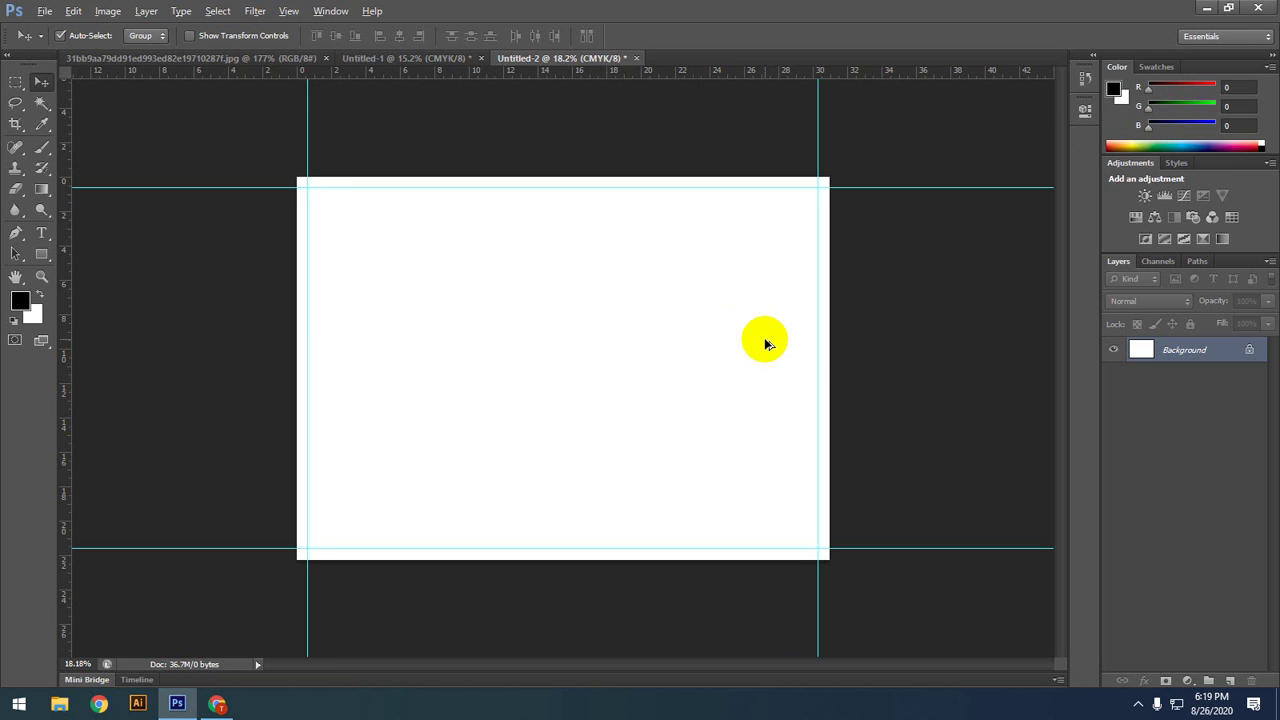
scroll(765, 344, down, 1)
click(255, 305)
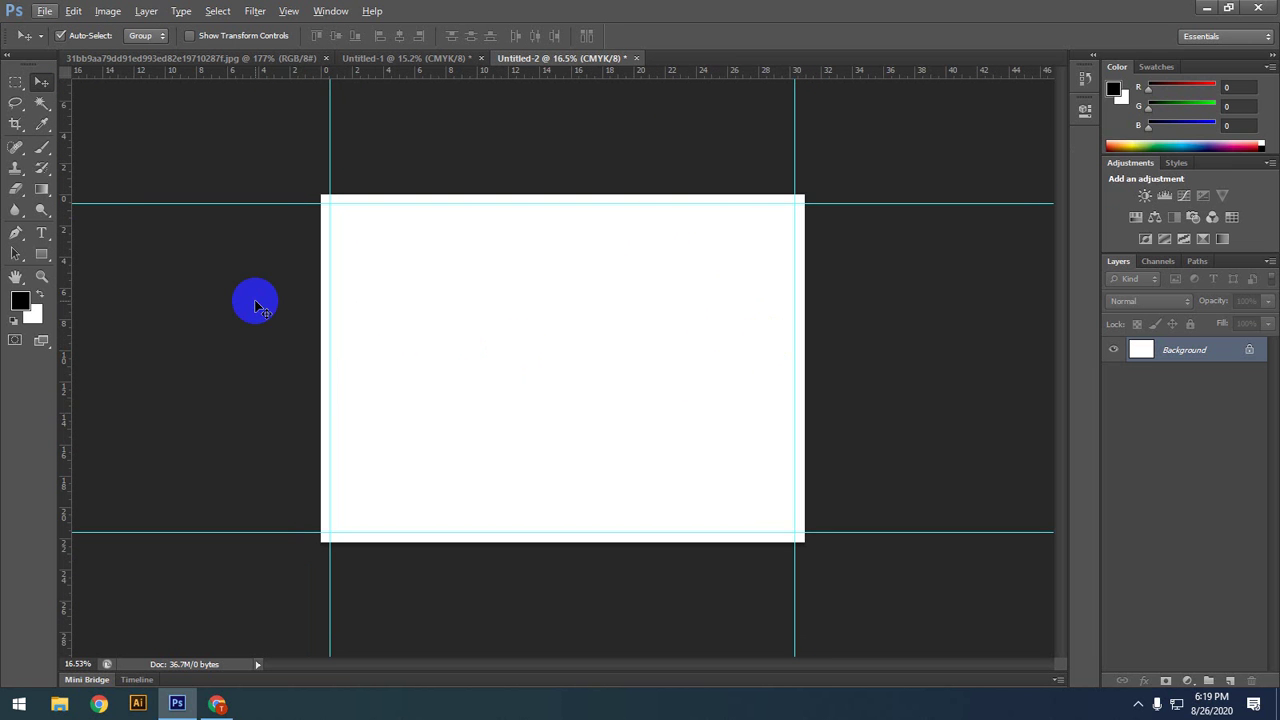
Step: Draw a black rectangle of about 3659 by 2635 px covering the whole extended canvas, and return to the Move tool
click(47, 253)
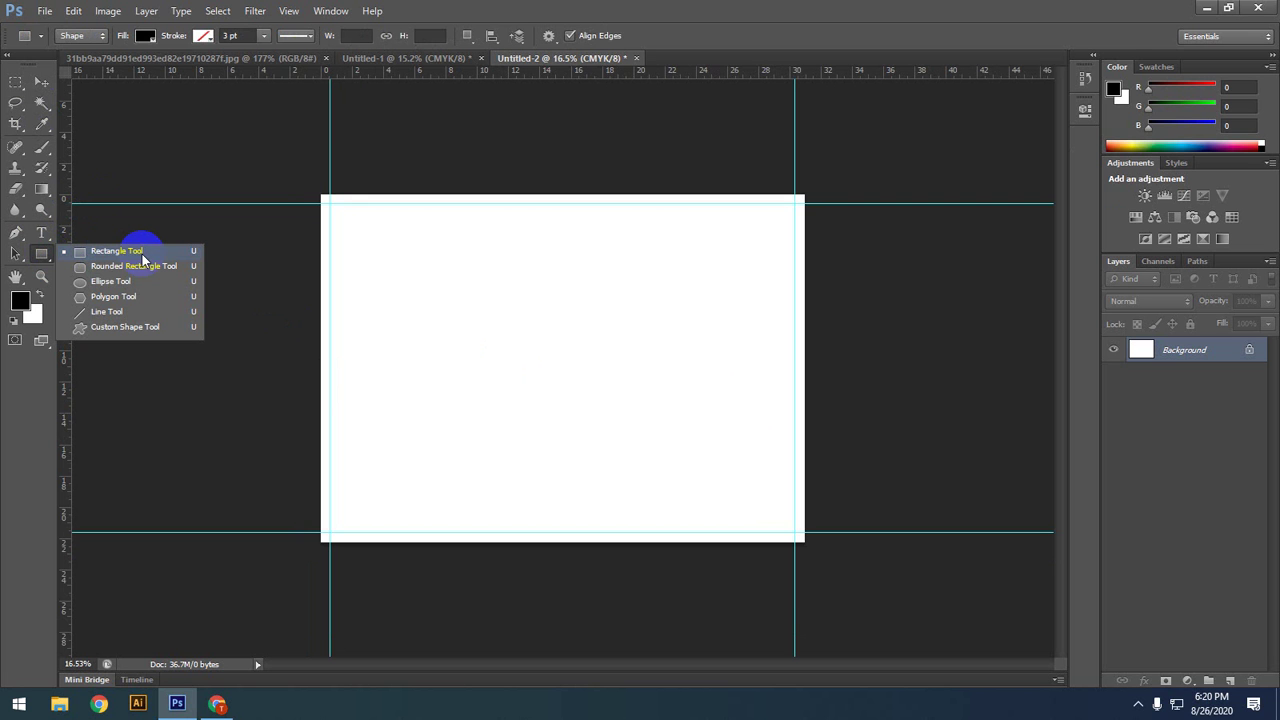
click(142, 254)
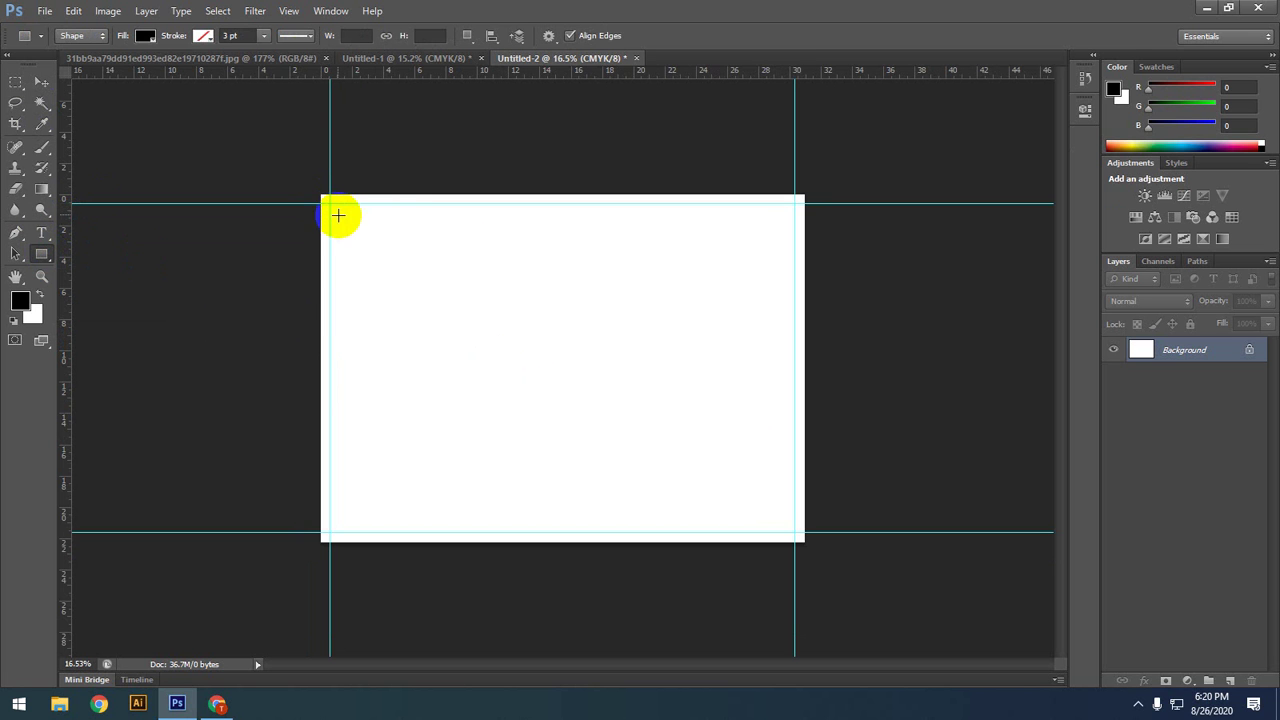
scroll(326, 197, up, 3)
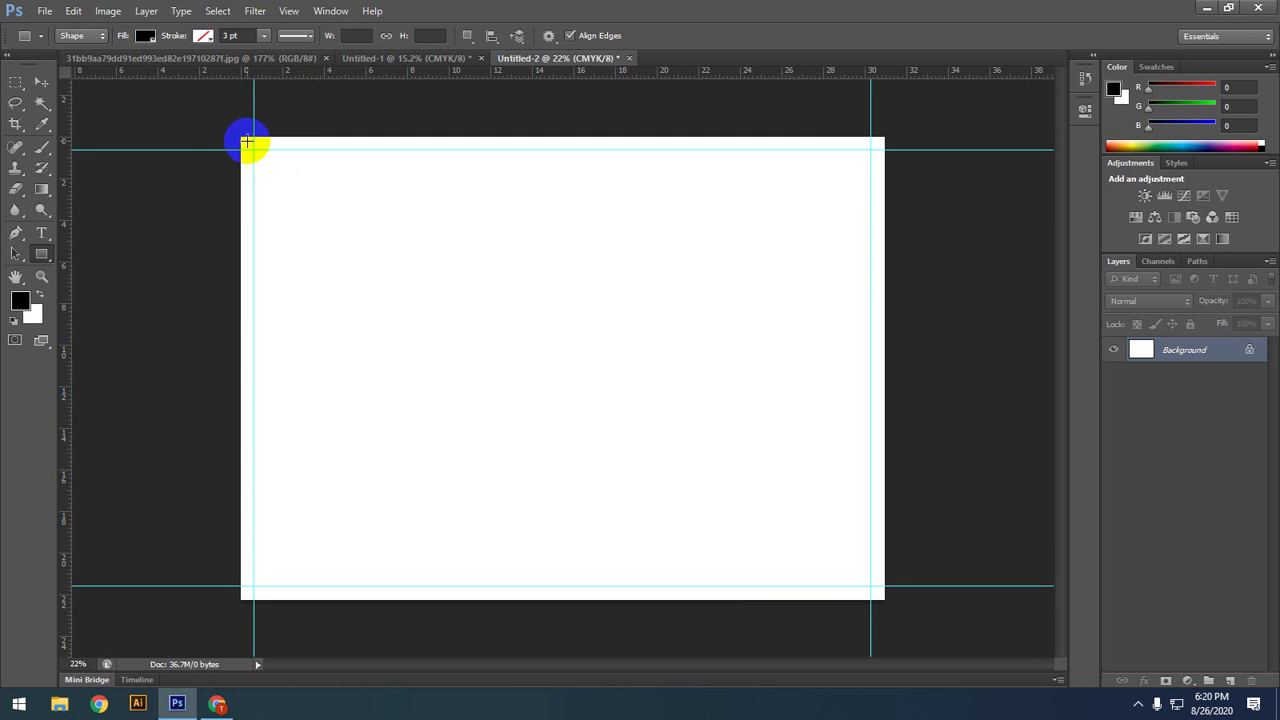
drag(241, 137, 883, 598)
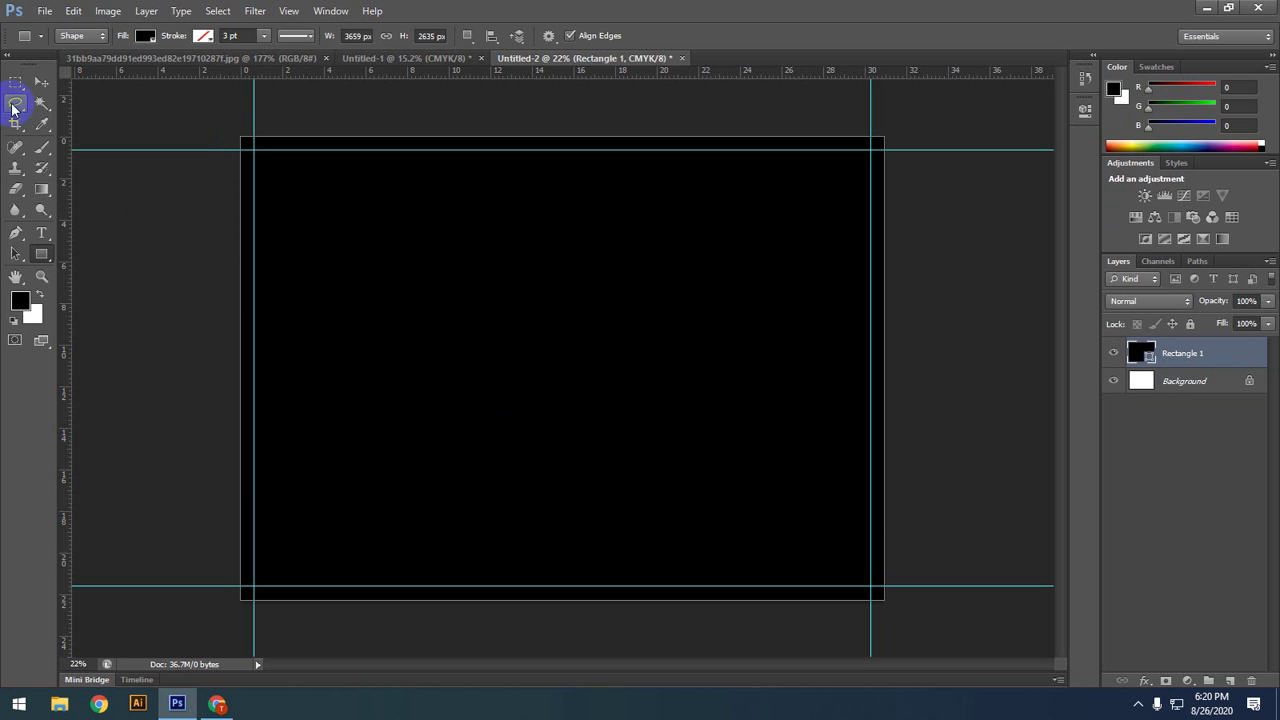
click(42, 86)
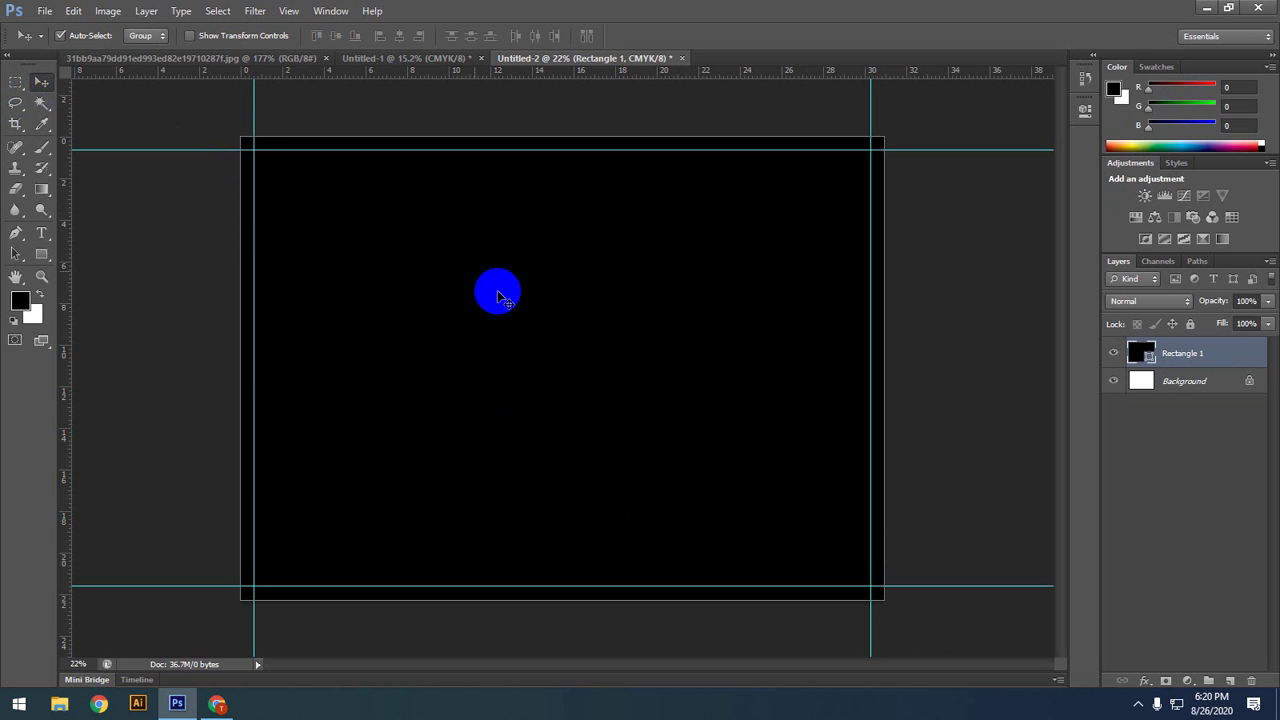
Step: Toggle the black rectangle layer's visibility to compare it with the white background beneath
scroll(543, 357, down, 2)
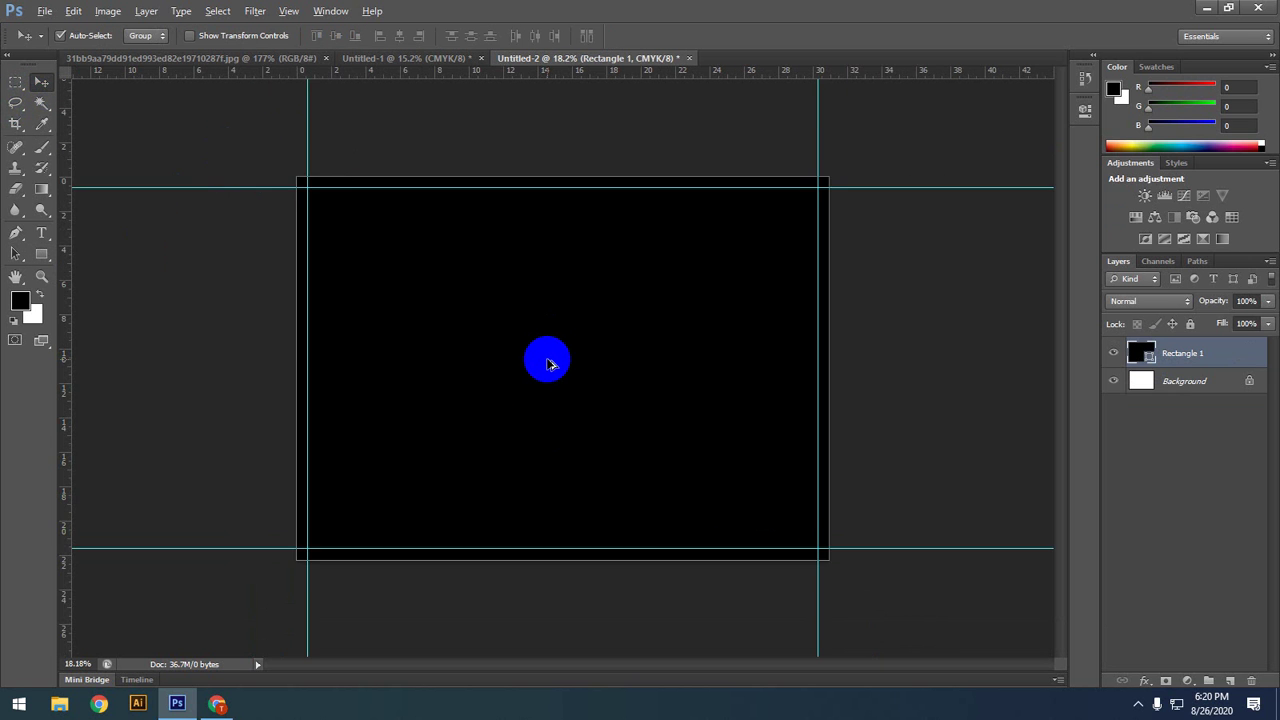
scroll(548, 362, down, 1)
scroll(550, 362, up, 2)
scroll(625, 385, down, 1)
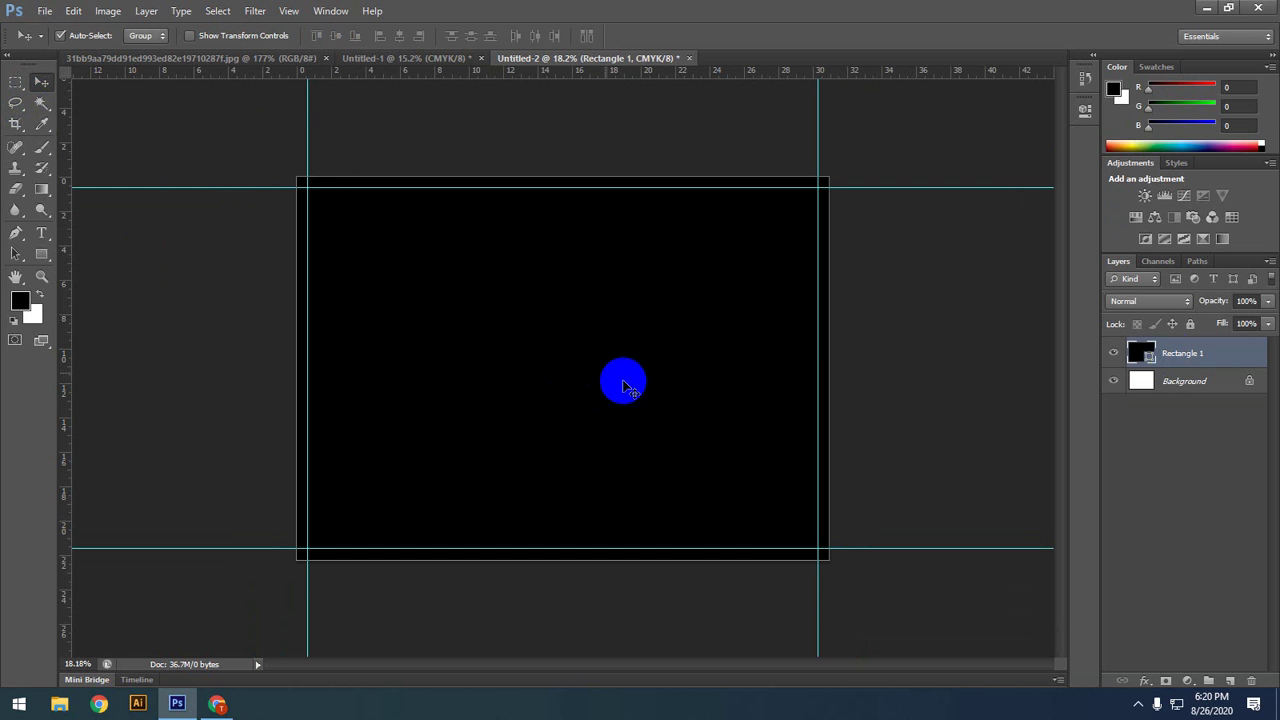
click(1117, 358)
click(1114, 358)
click(1114, 358)
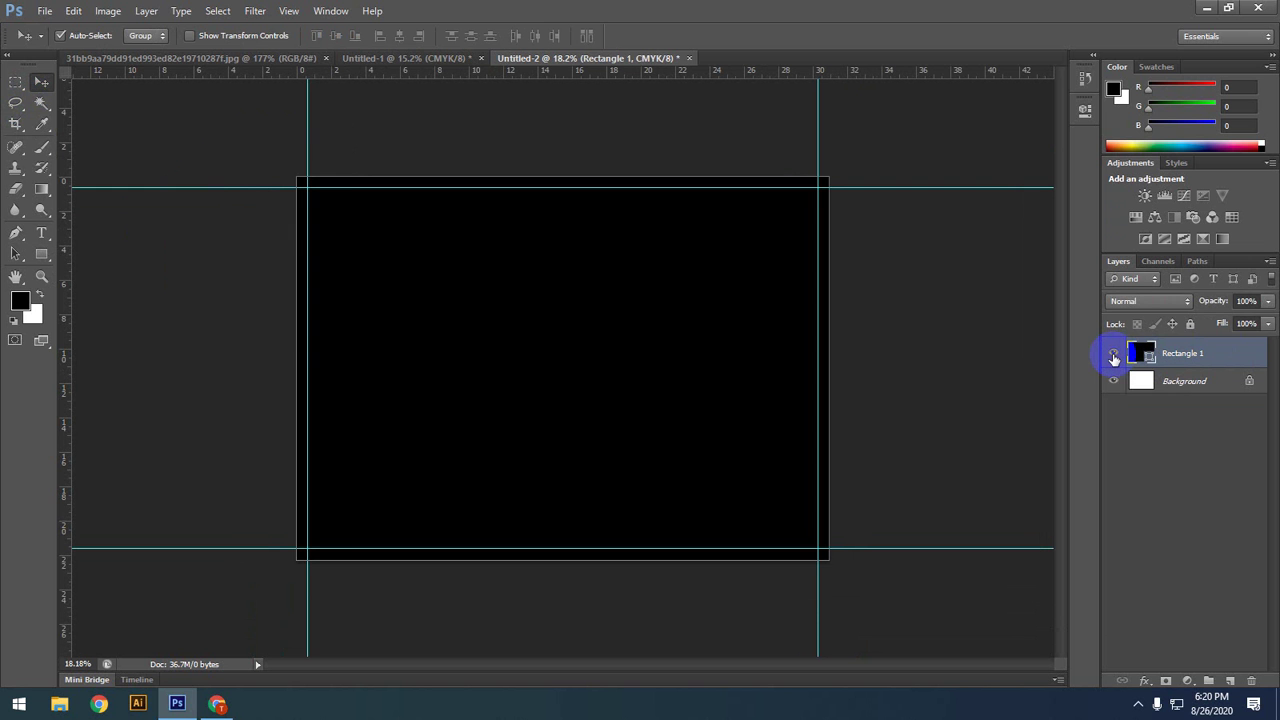
click(1114, 358)
click(1114, 358)
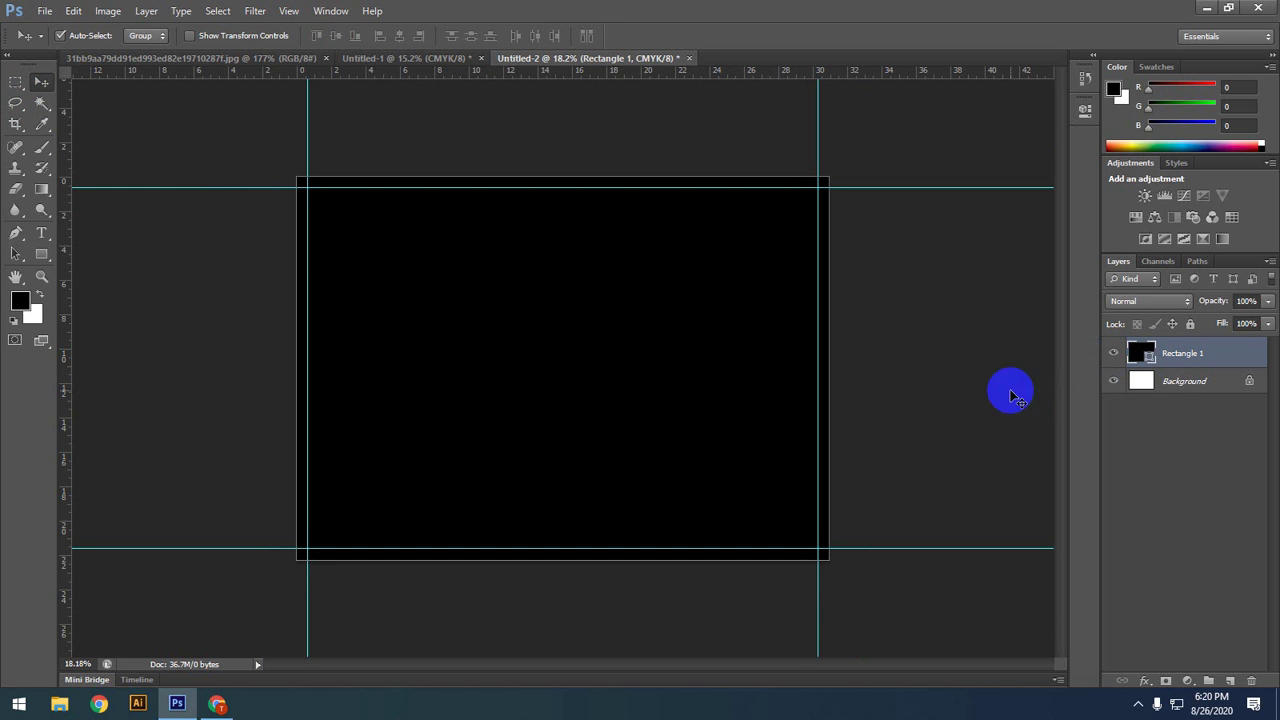
Step: Deselect the rectangle and examine how closely it meets the canvas edge beyond the right-hand guide
click(943, 432)
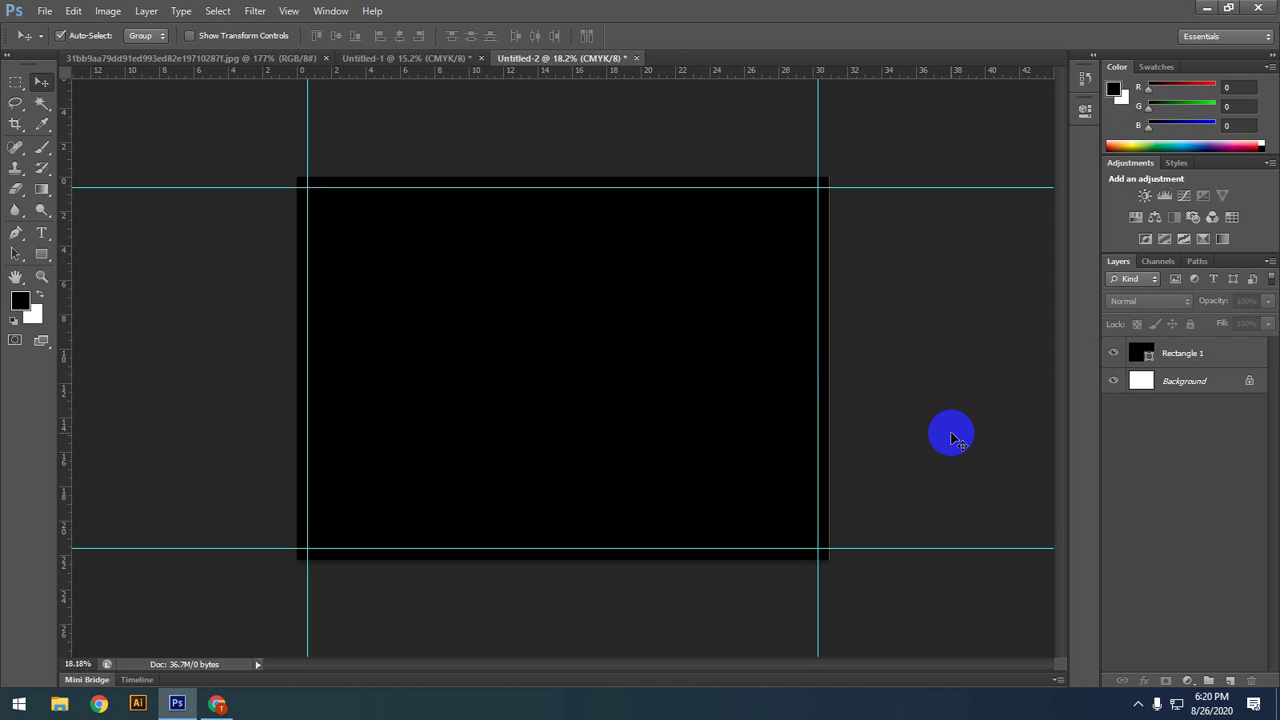
click(720, 408)
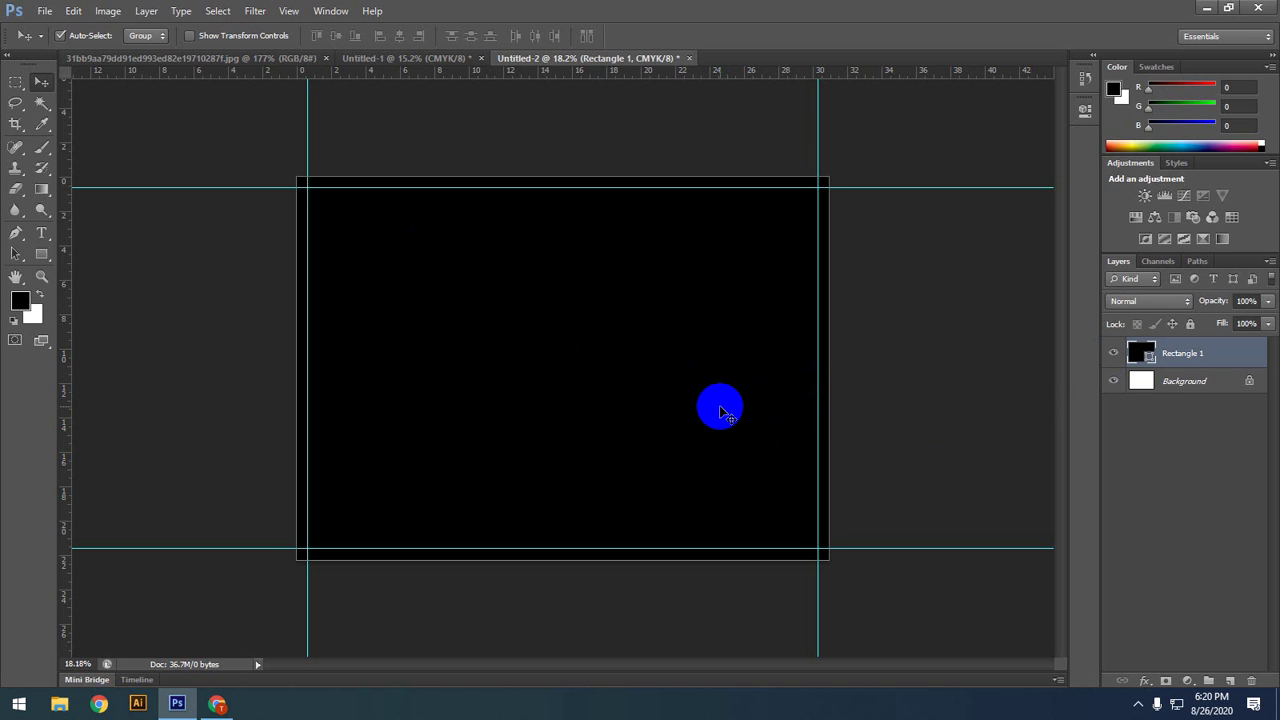
click(917, 414)
scroll(900, 414, up, 3)
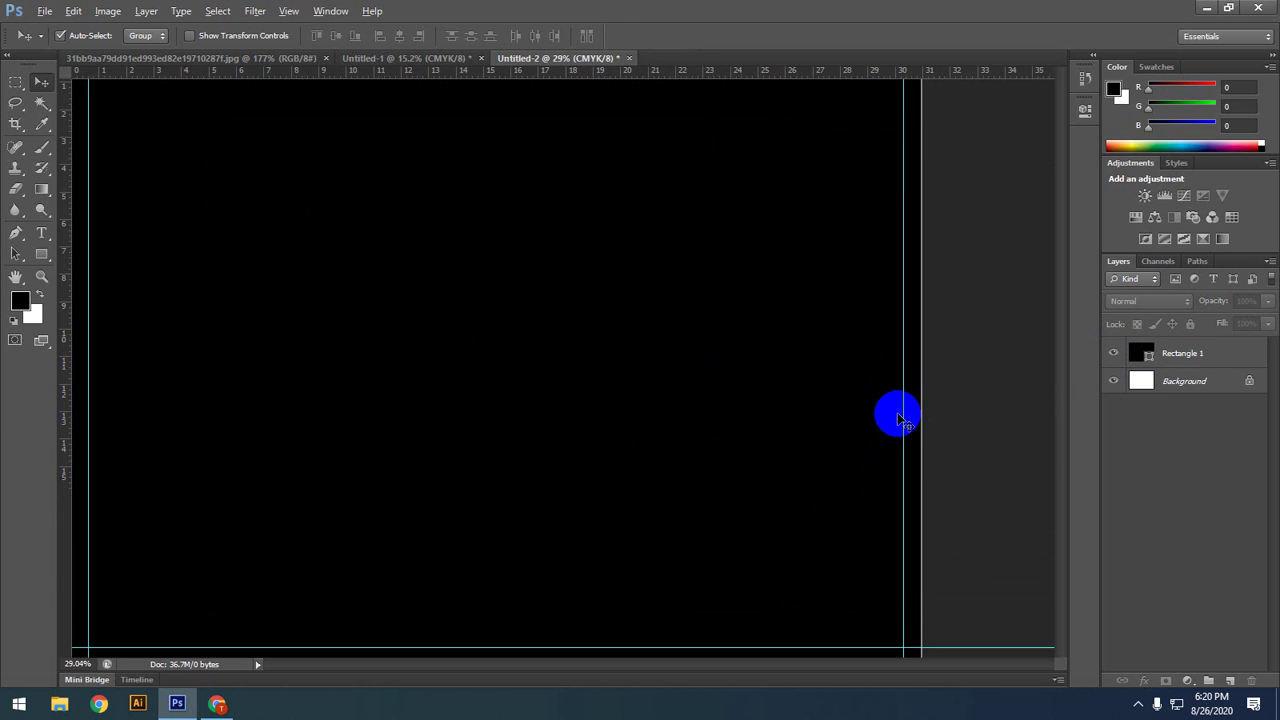
scroll(954, 430, up, 5)
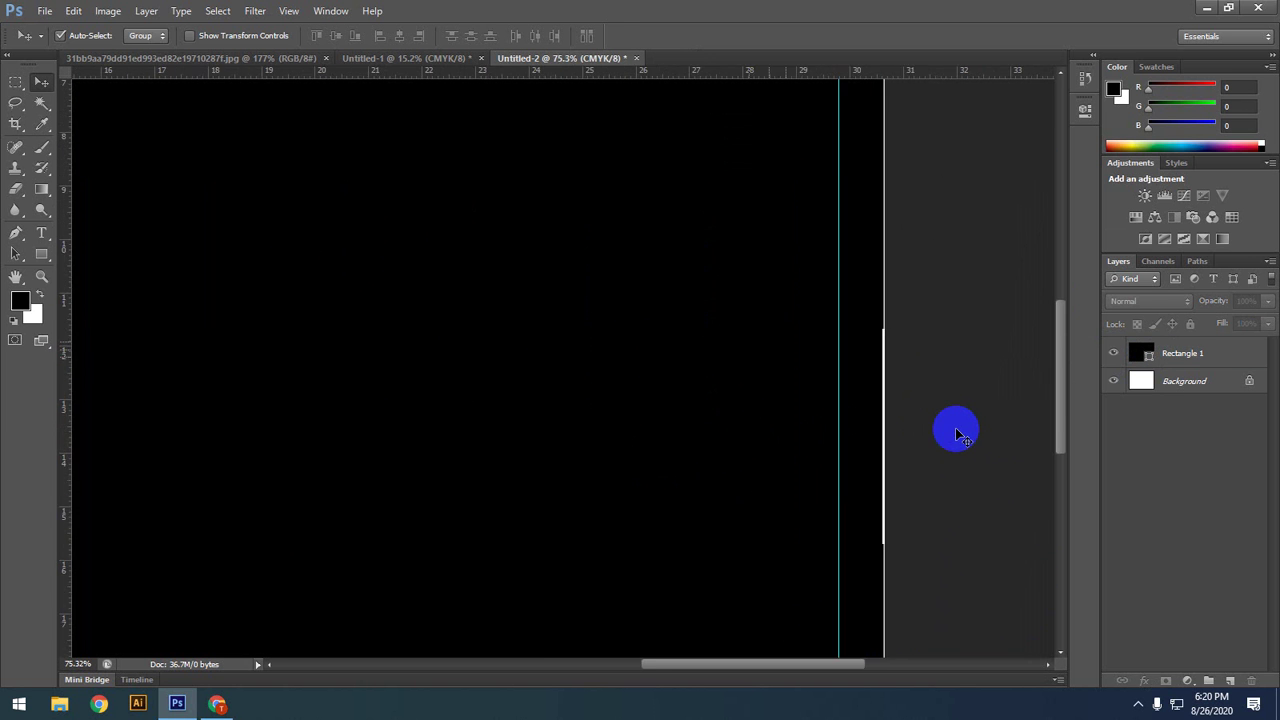
scroll(956, 433, up, 2)
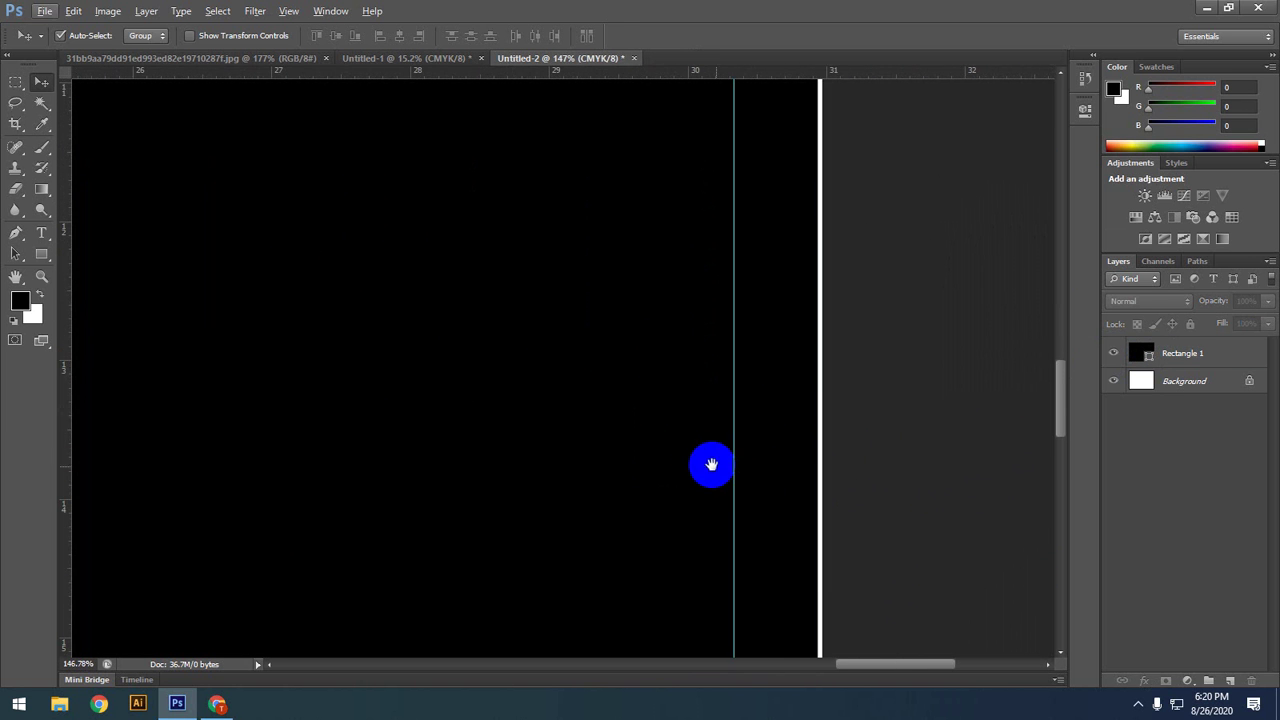
drag(711, 463, 546, 434)
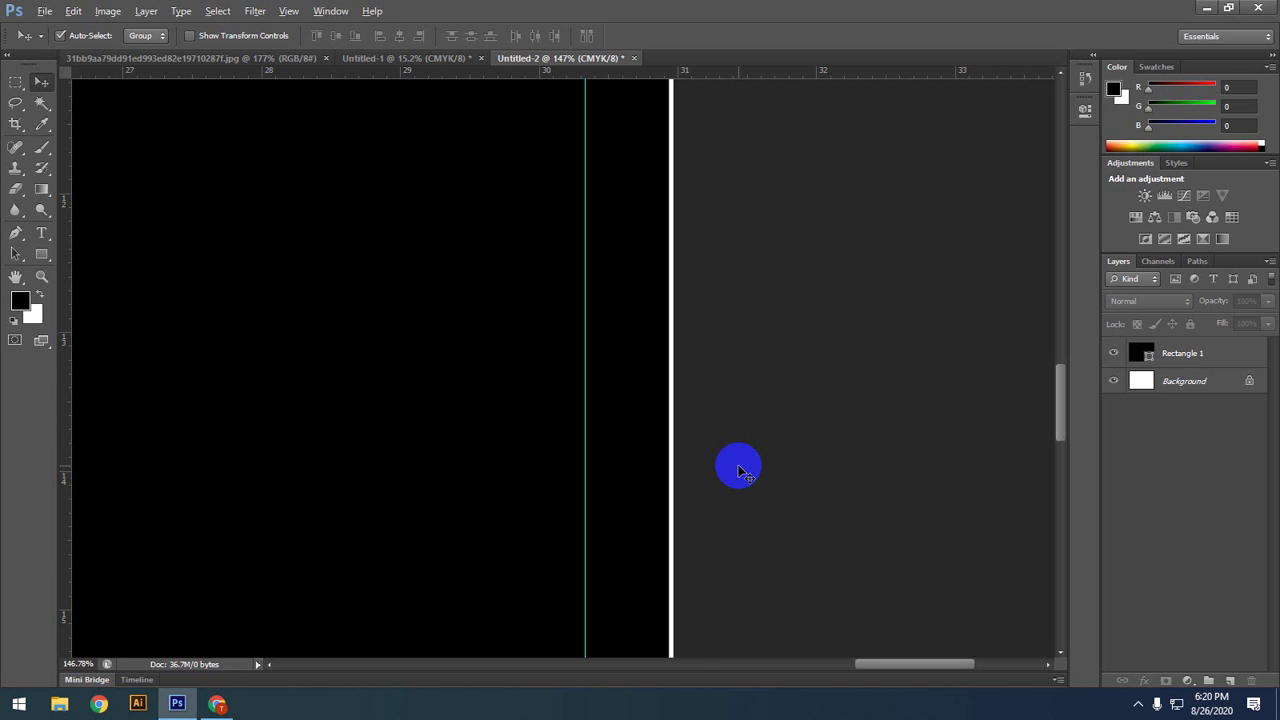
alt+scroll(740, 470, down, 4)
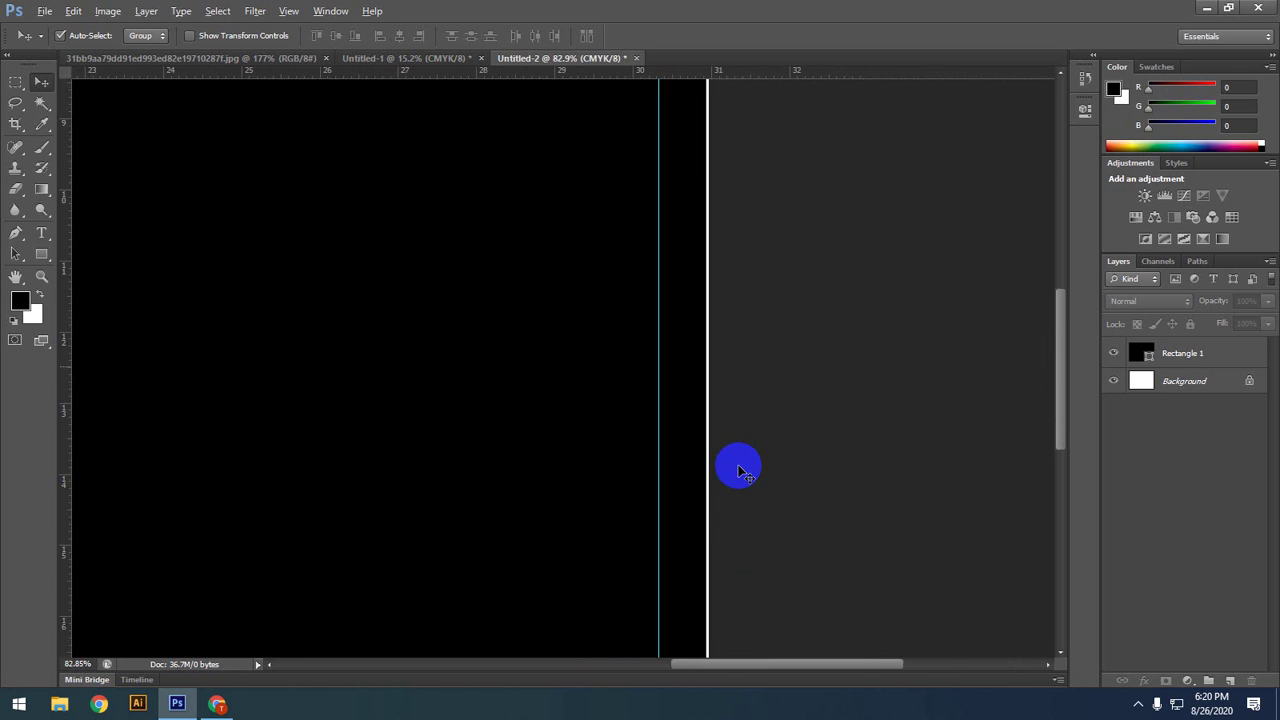
alt+scroll(740, 470, up, 11)
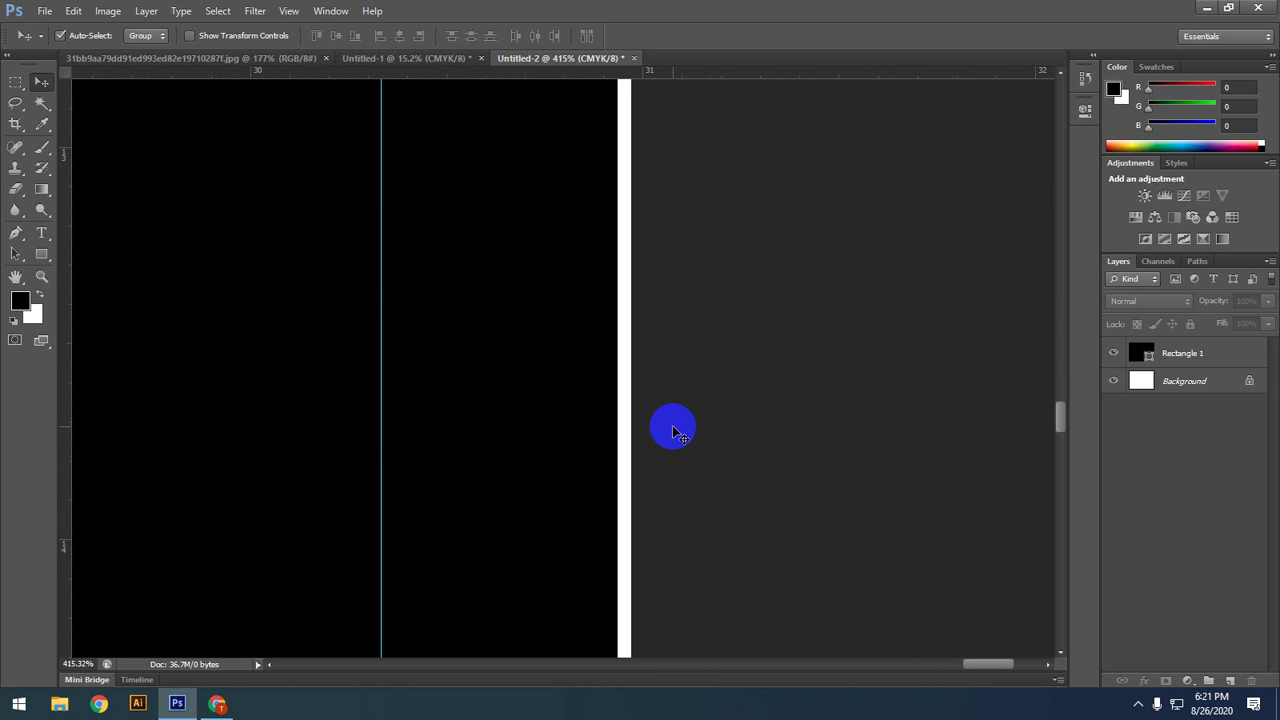
alt+scroll(673, 430, down, 18)
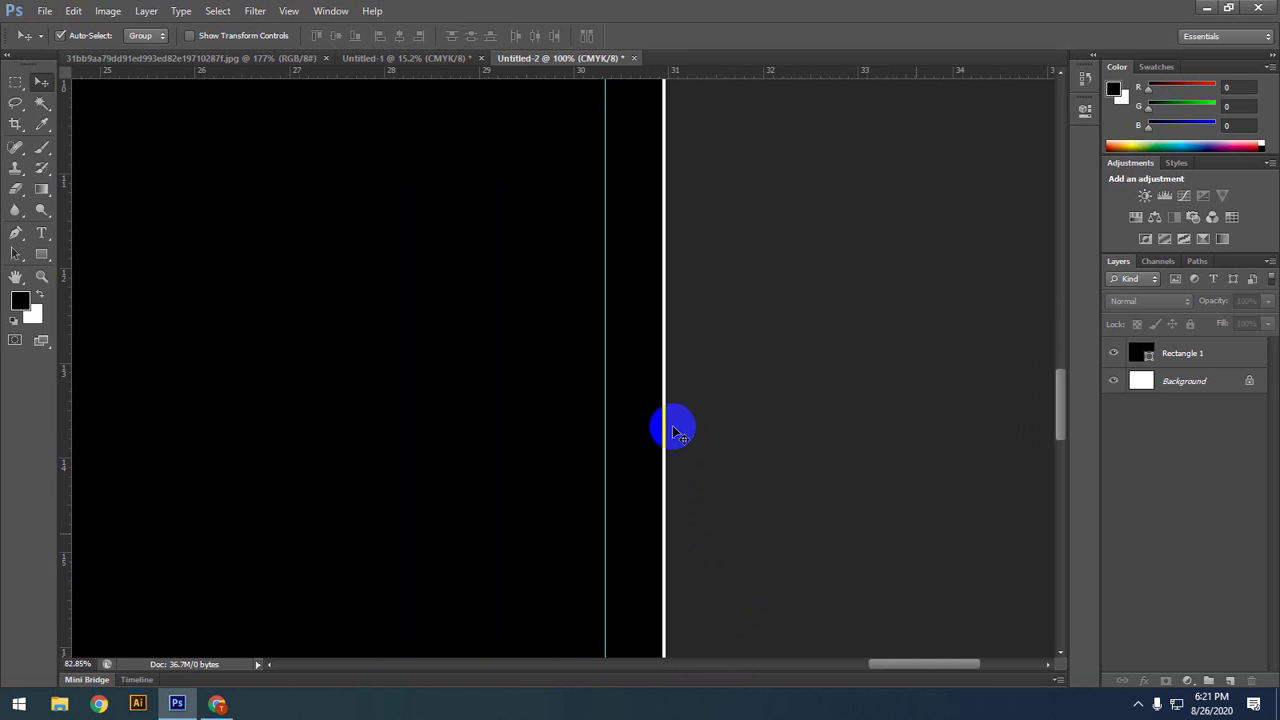
alt+scroll(673, 430, down, 3)
alt+scroll(680, 427, up, 1)
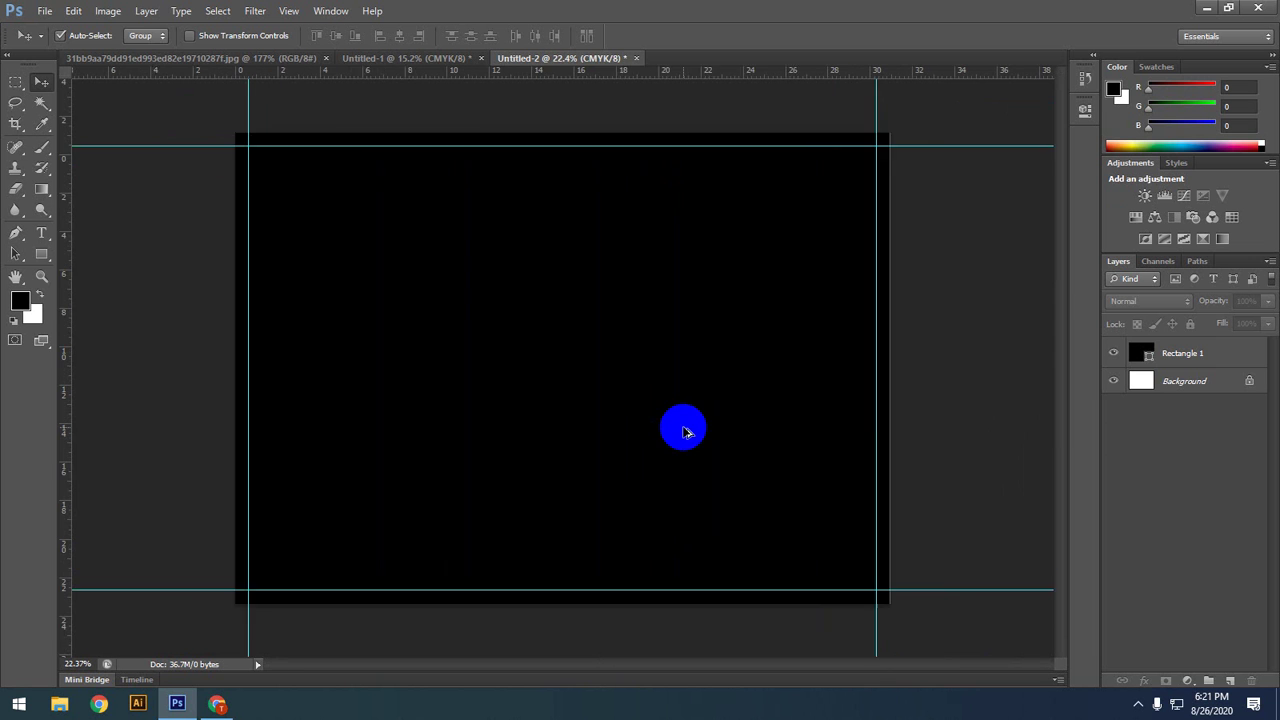
click(1185, 352)
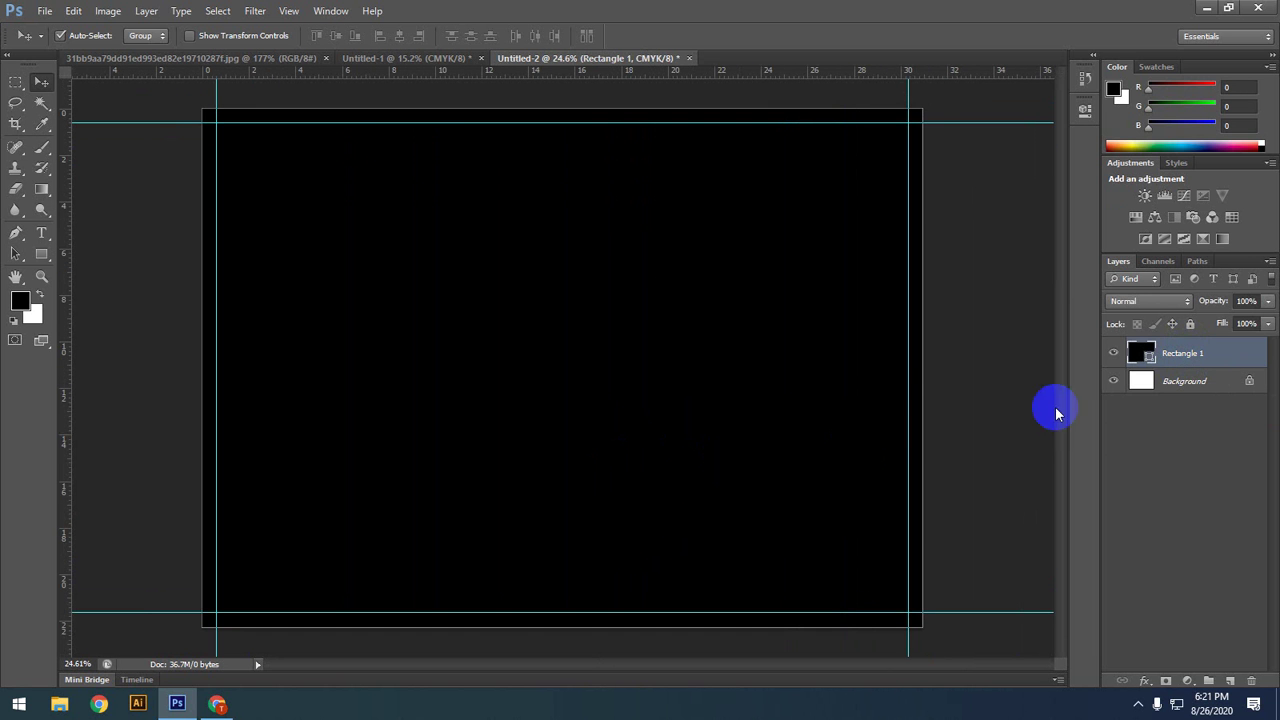
key(ctrl+t)
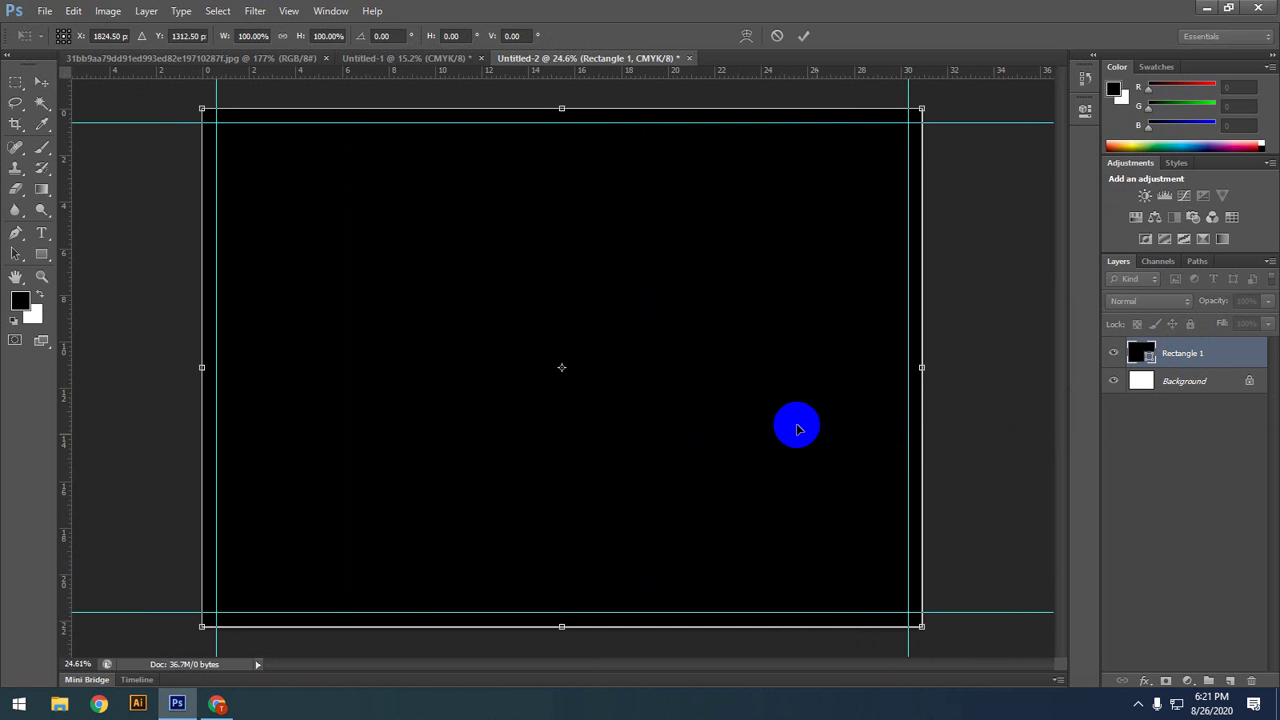
alt+scroll(779, 397, down, 1)
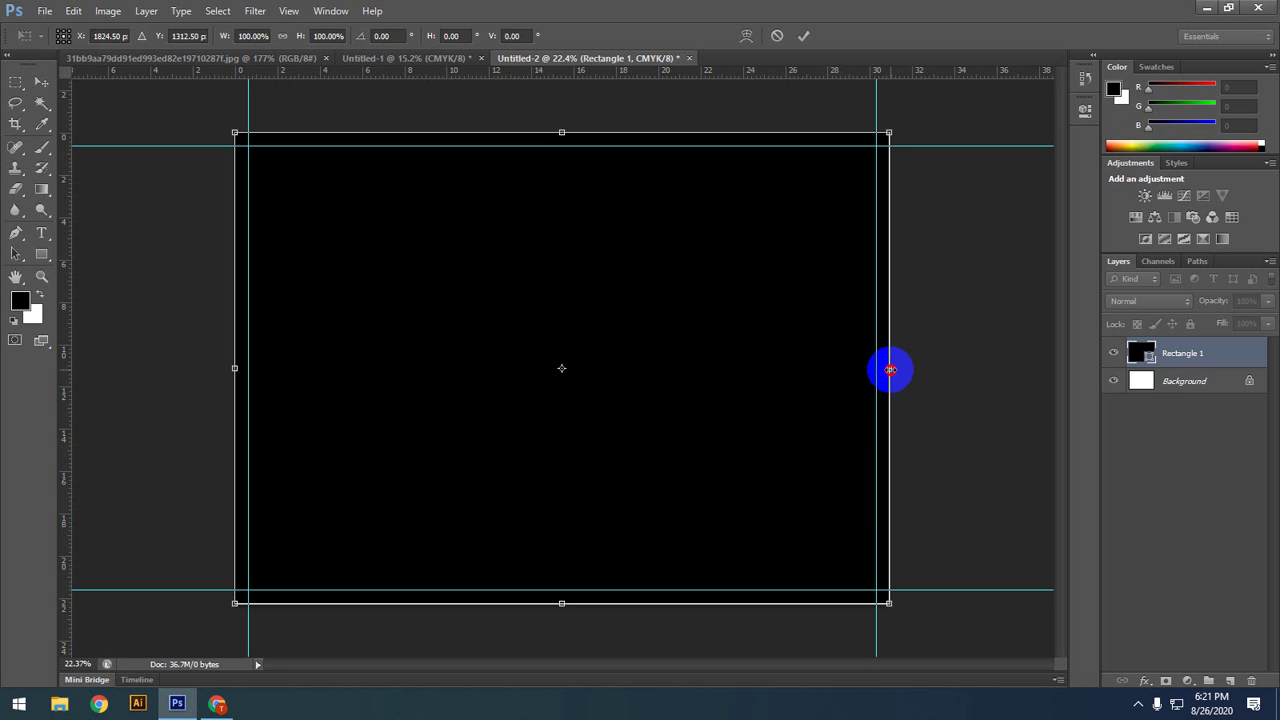
drag(890, 369, 919, 381)
click(776, 35)
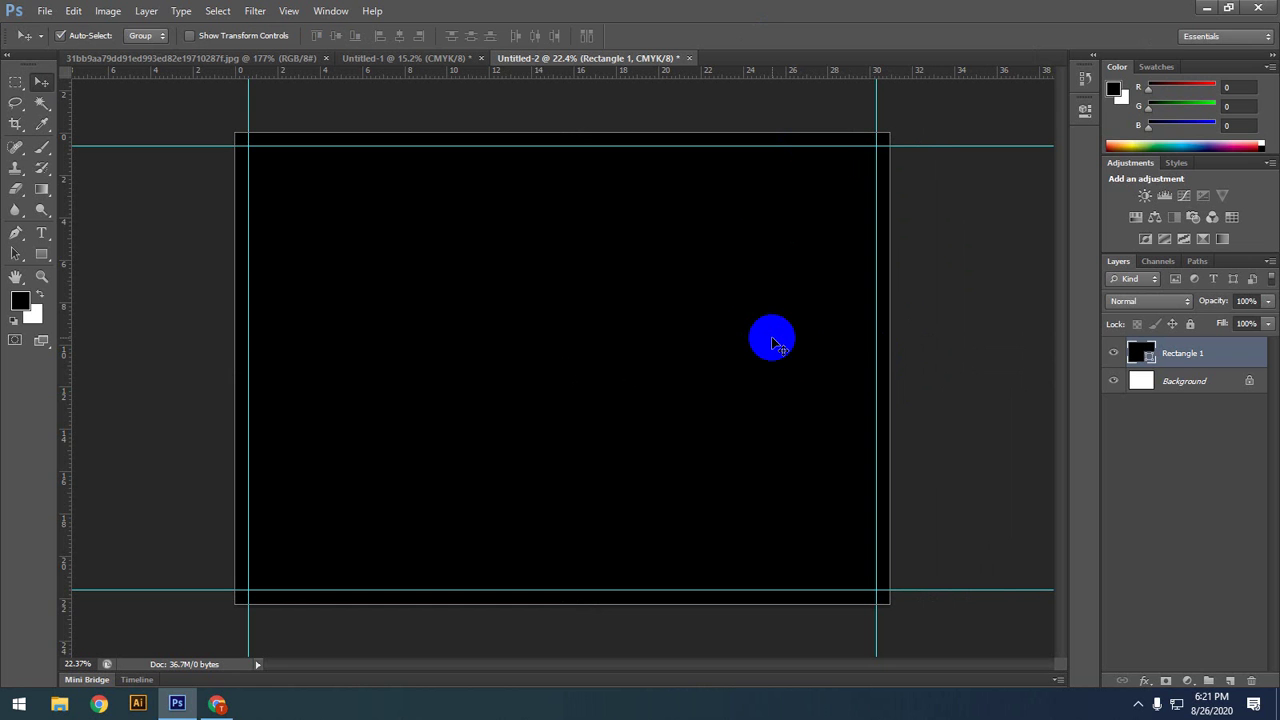
Step: Magnify the strip between the rectangle's right side and the canvas edge to pixel level
key(space)
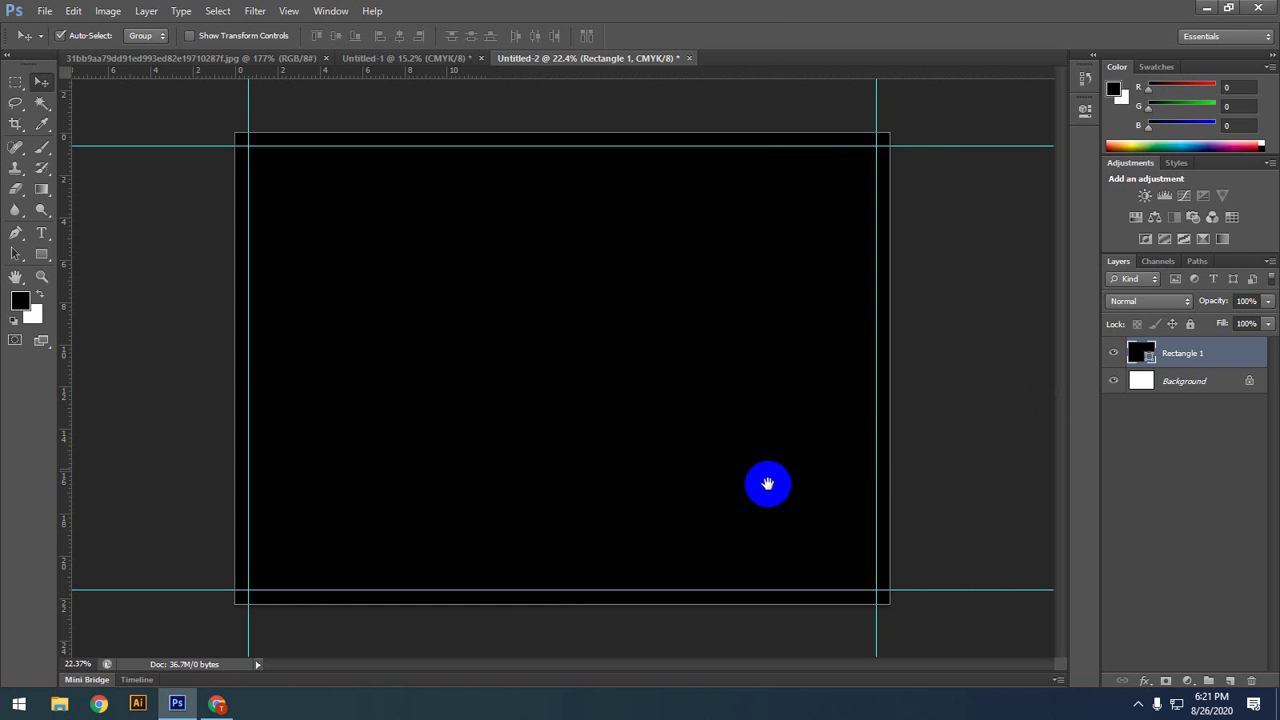
drag(767, 484, 797, 443)
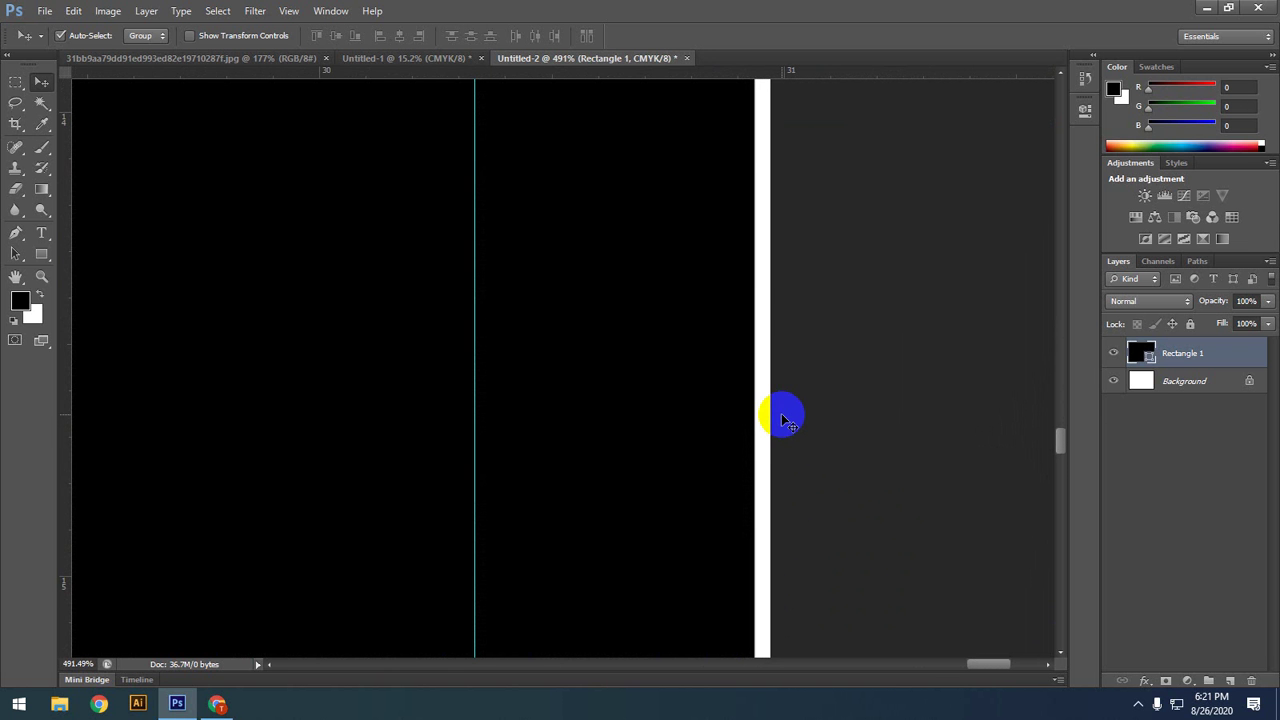
drag(763, 357, 766, 364)
click(714, 340)
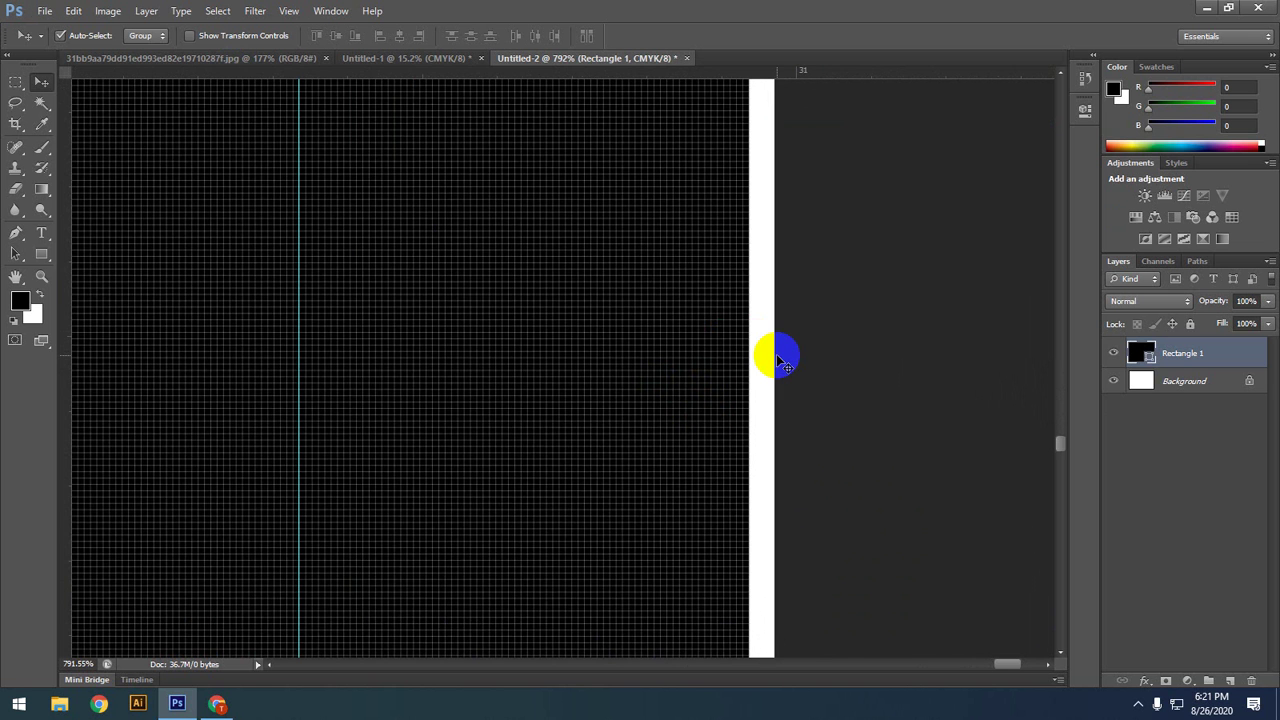
scroll(778, 358, down, 10)
scroll(778, 358, down, 4)
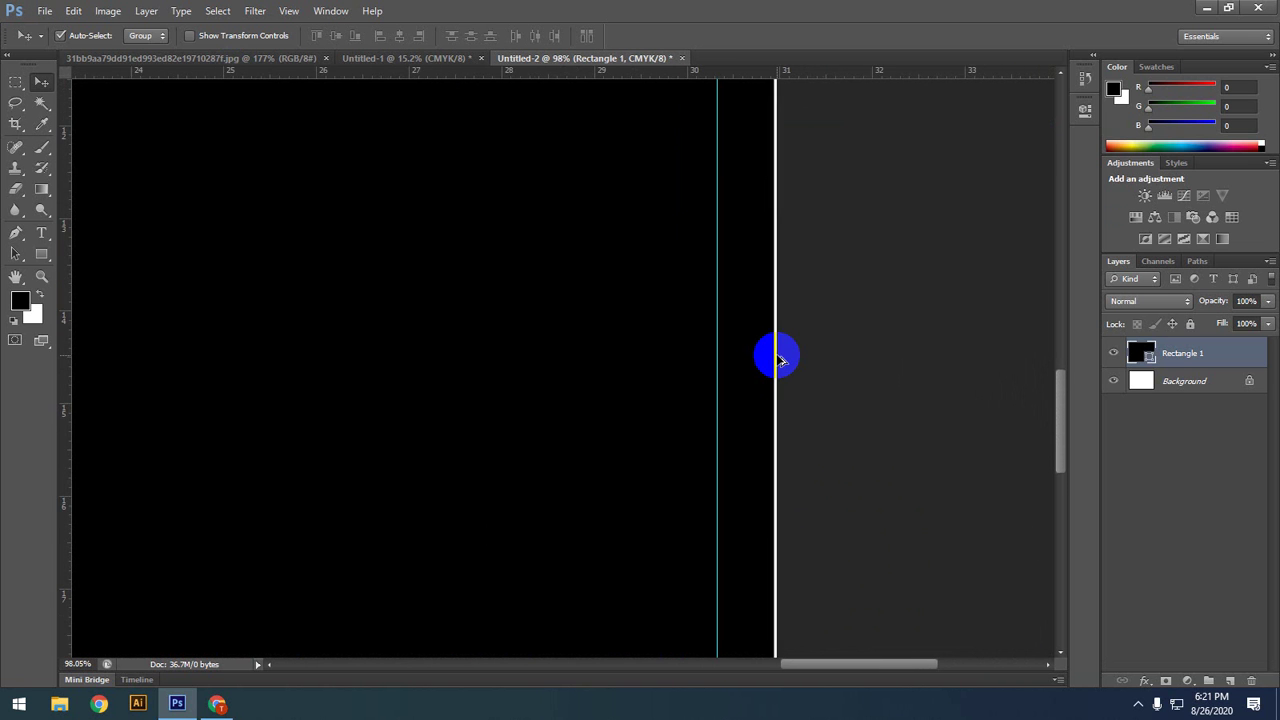
key(ctrl+t)
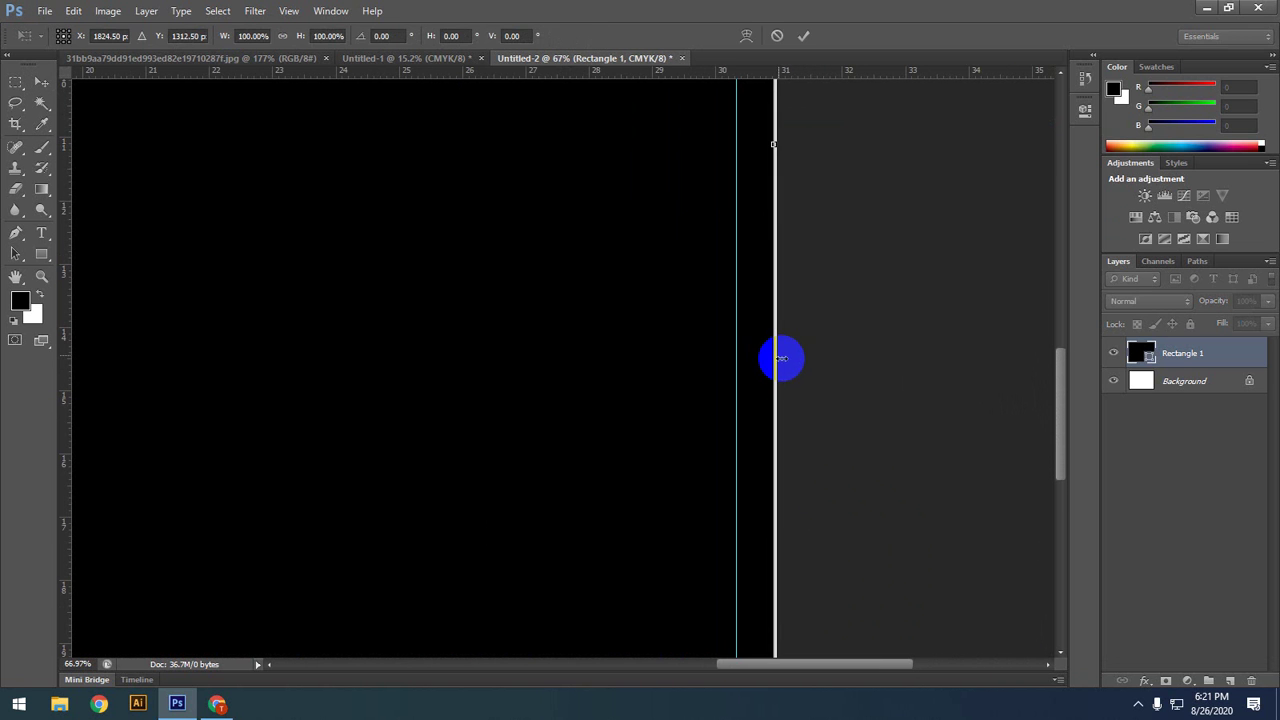
scroll(793, 372, down, 4)
scroll(793, 372, down, 1)
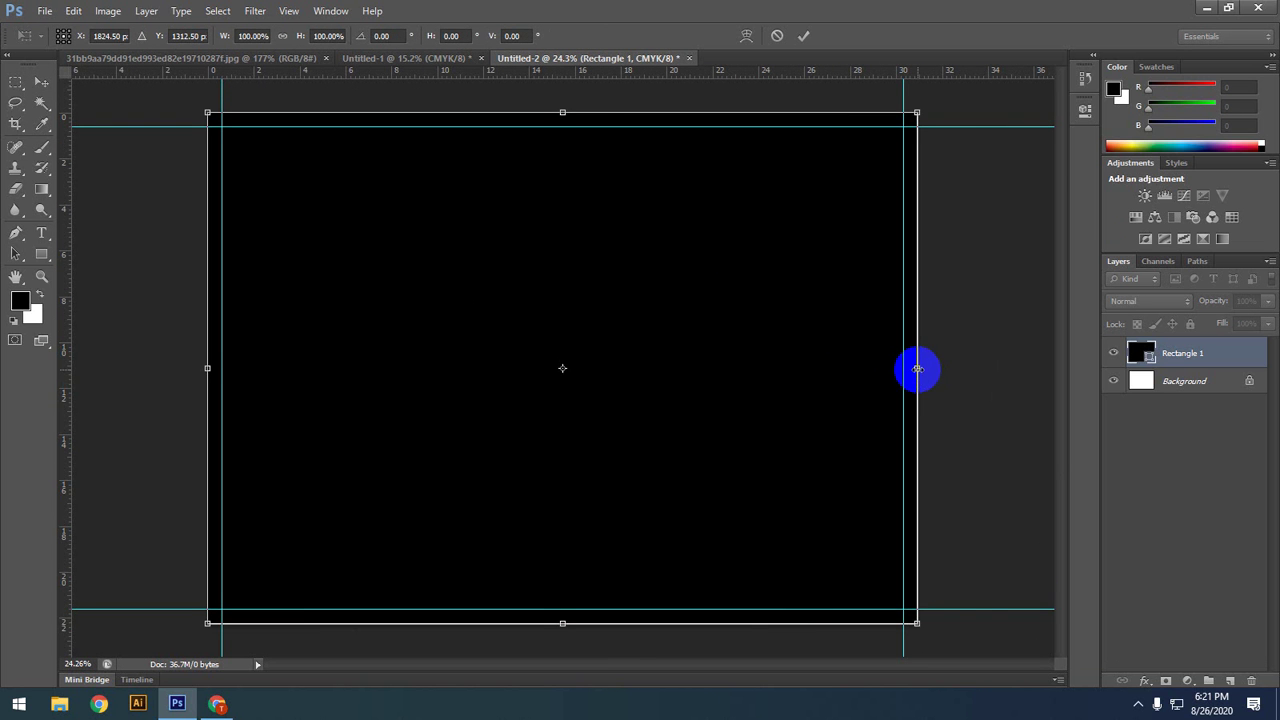
drag(914, 366, 882, 381)
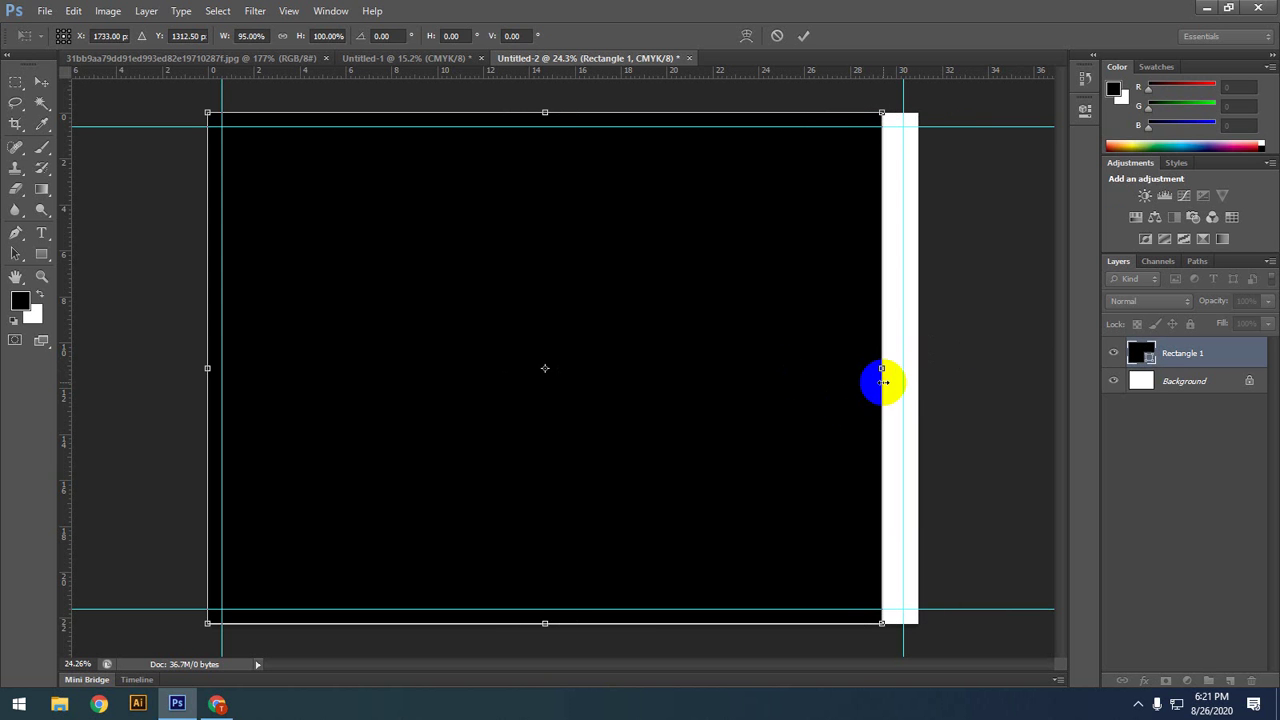
click(777, 35)
key(ctrl+minus)
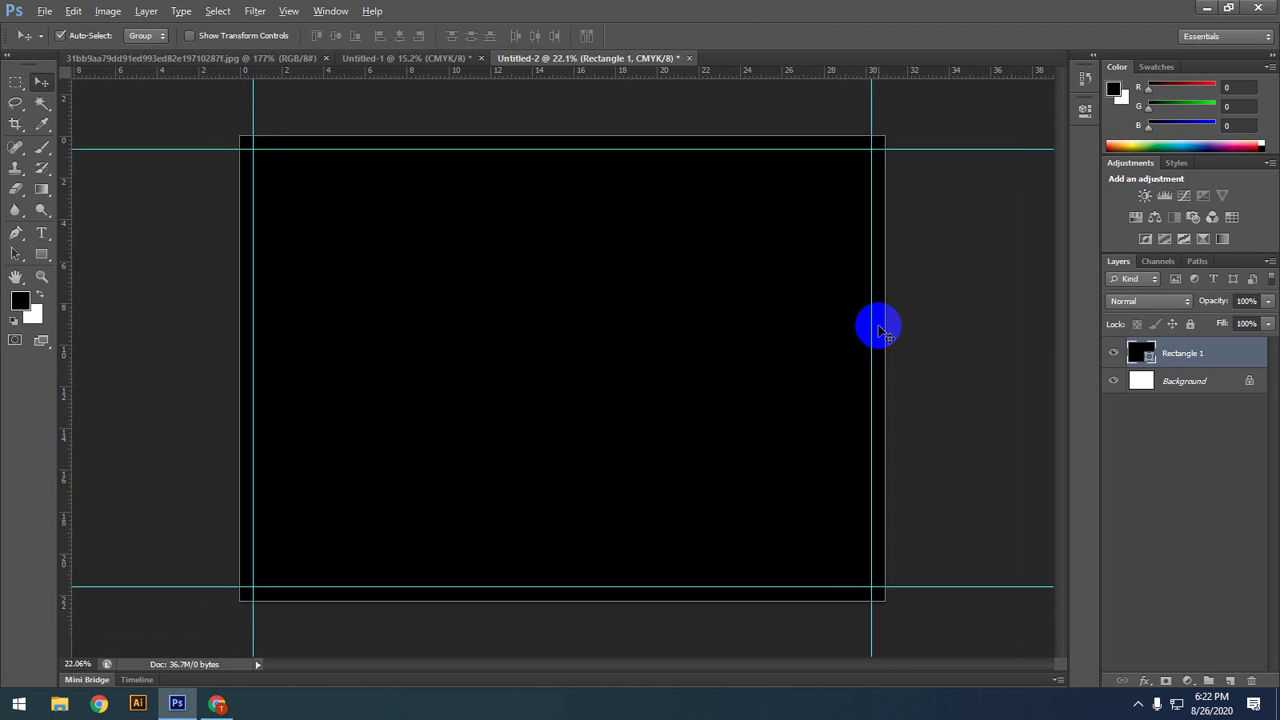
Step: Hide the Rectangle 1 layer and activate the Rectangle tool
click(1113, 353)
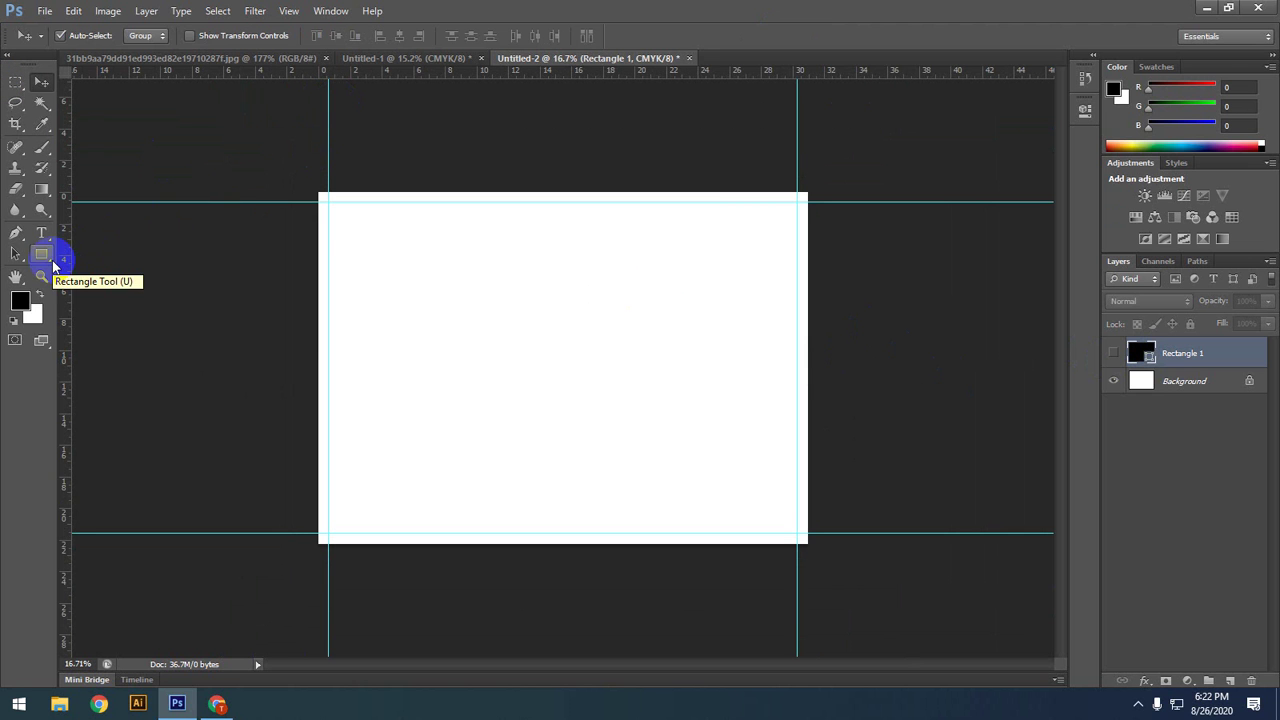
drag(53, 261, 130, 252)
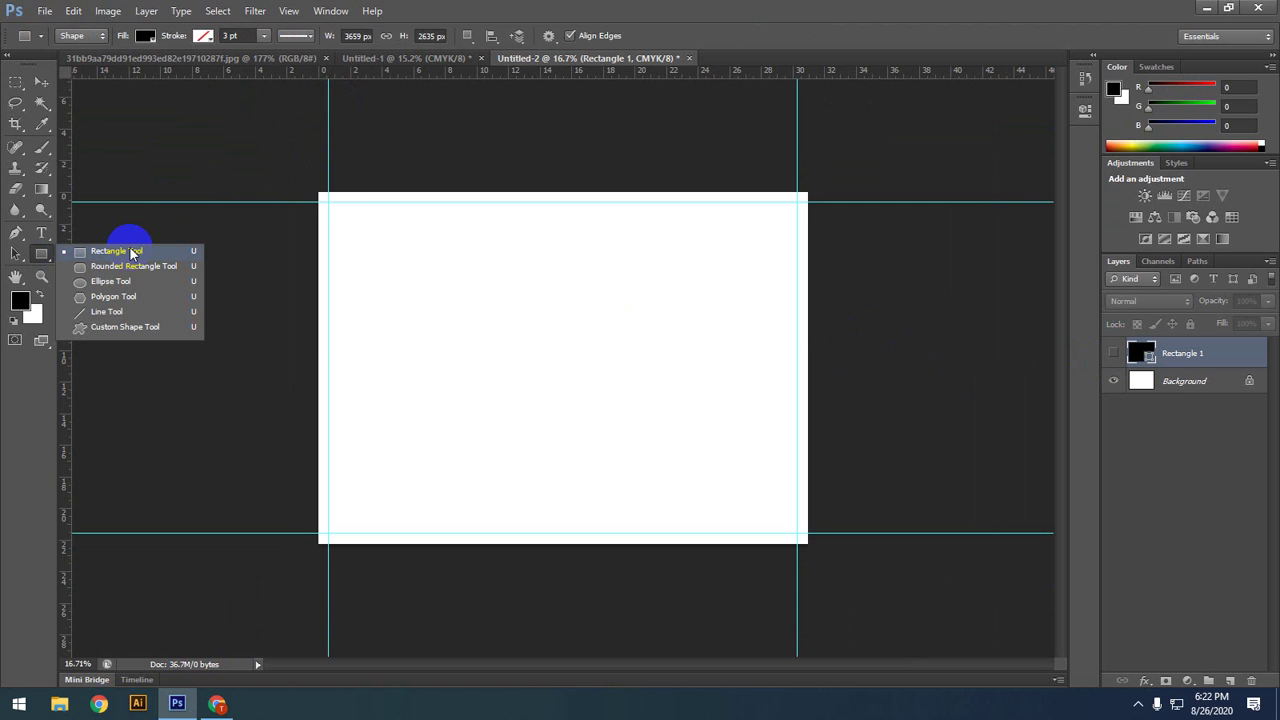
drag(130, 252, 130, 252)
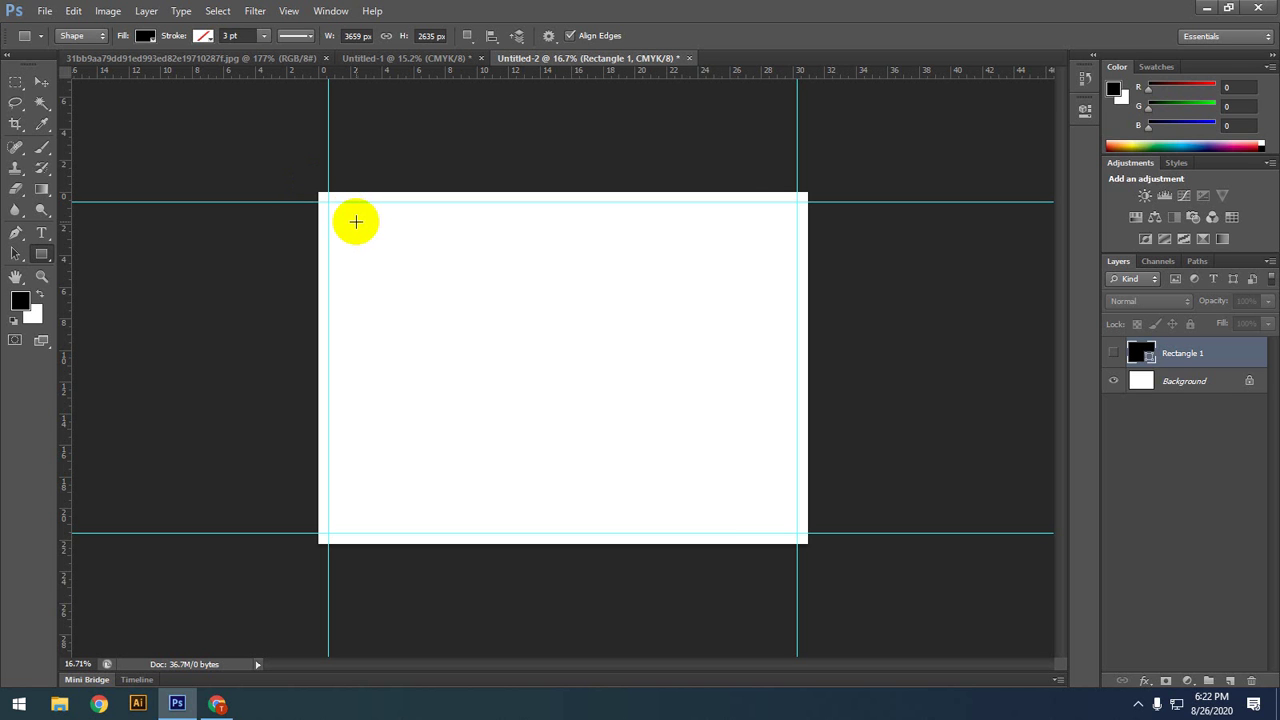
click(22, 124)
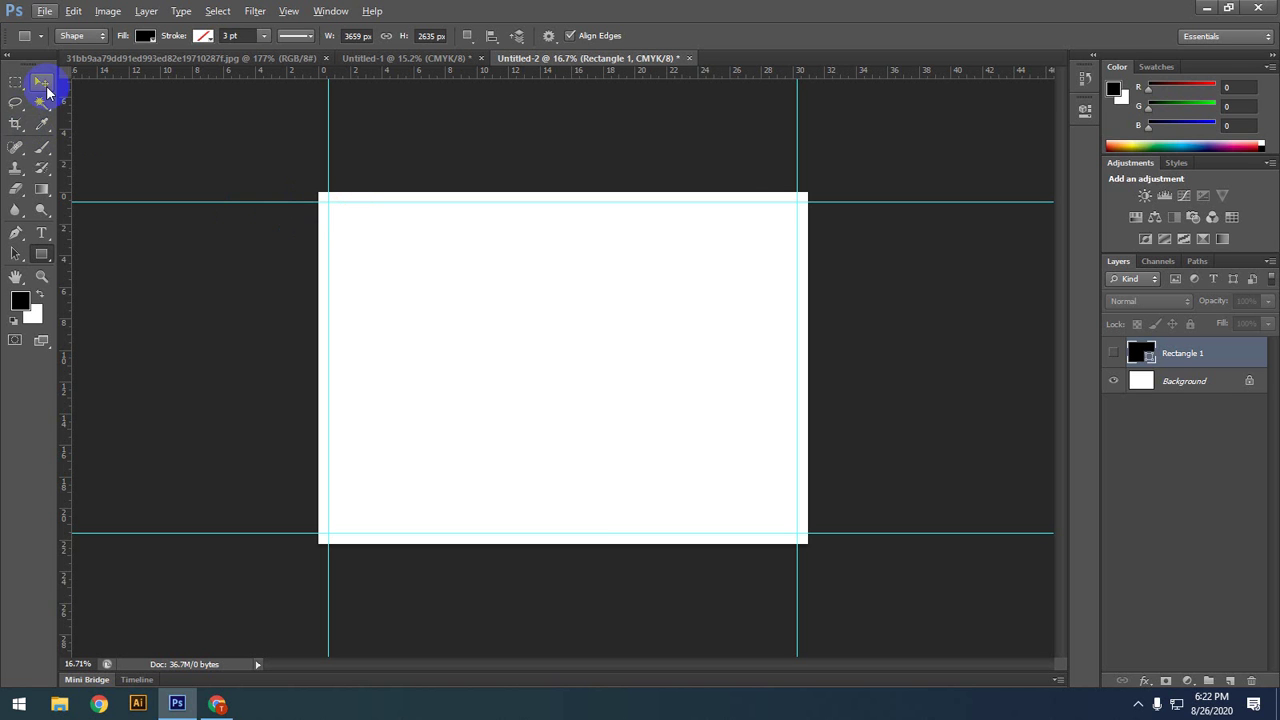
click(40, 84)
click(47, 256)
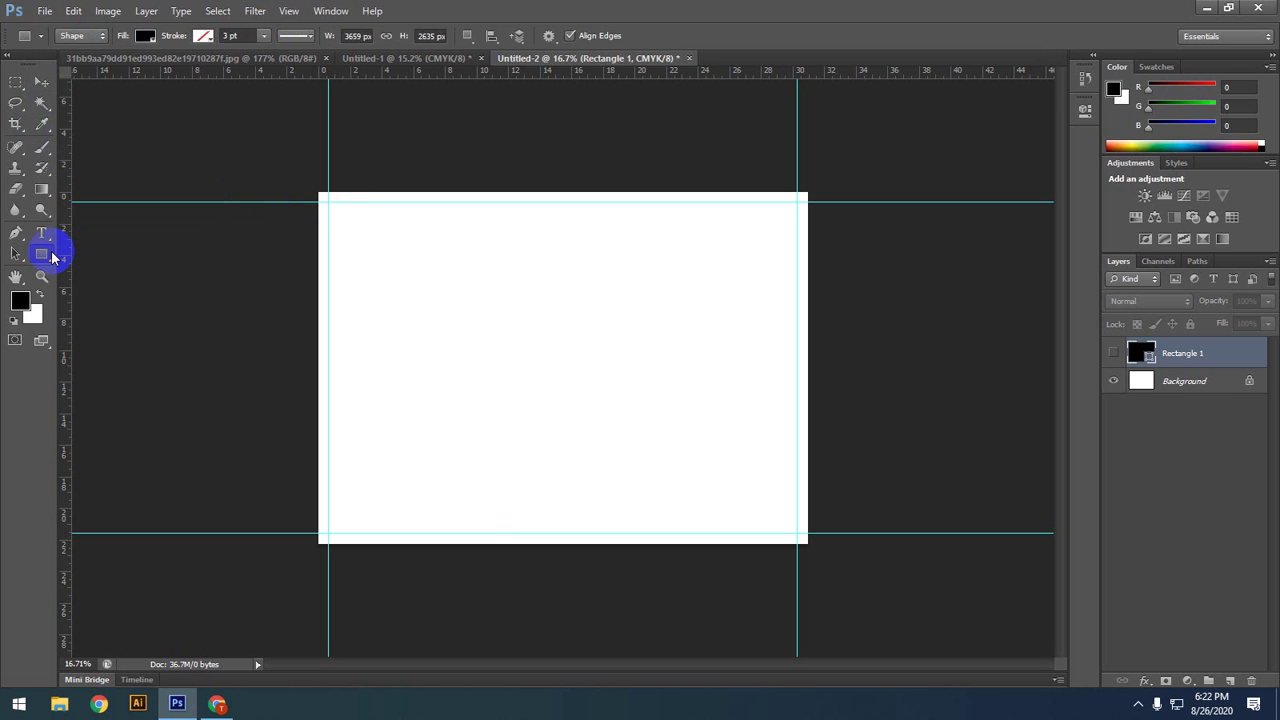
drag(52, 257, 86, 257)
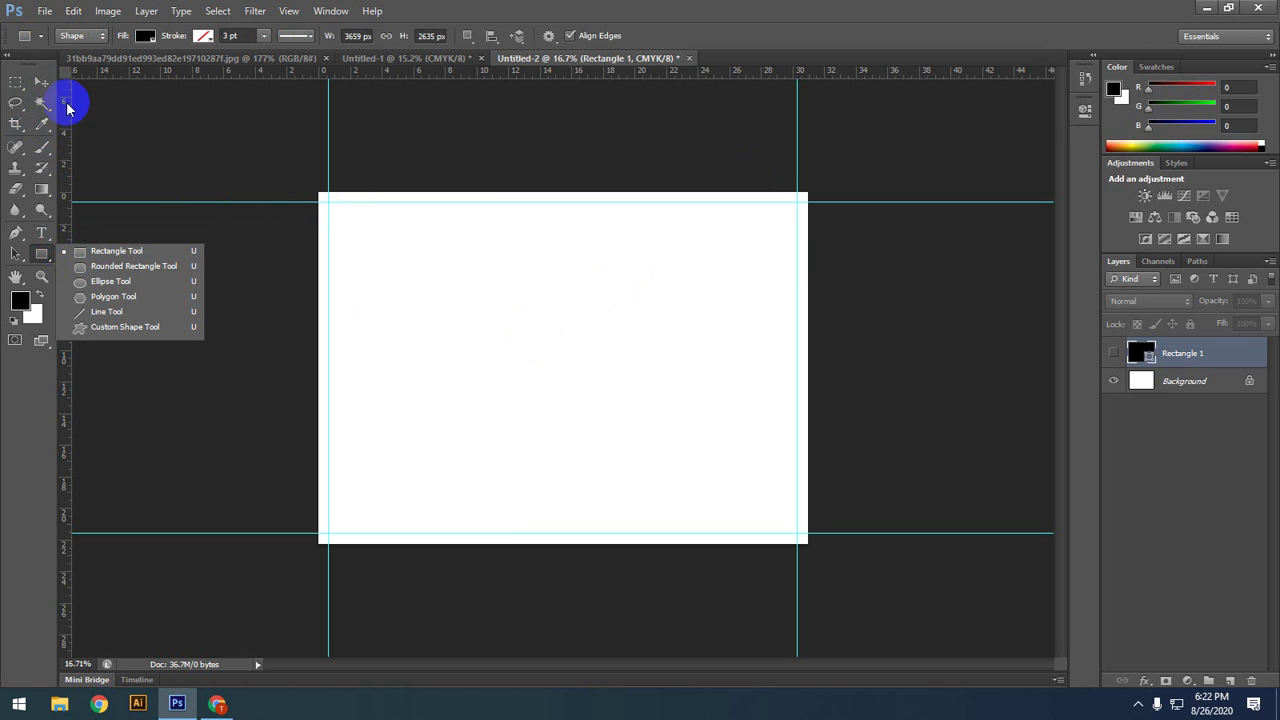
click(43, 82)
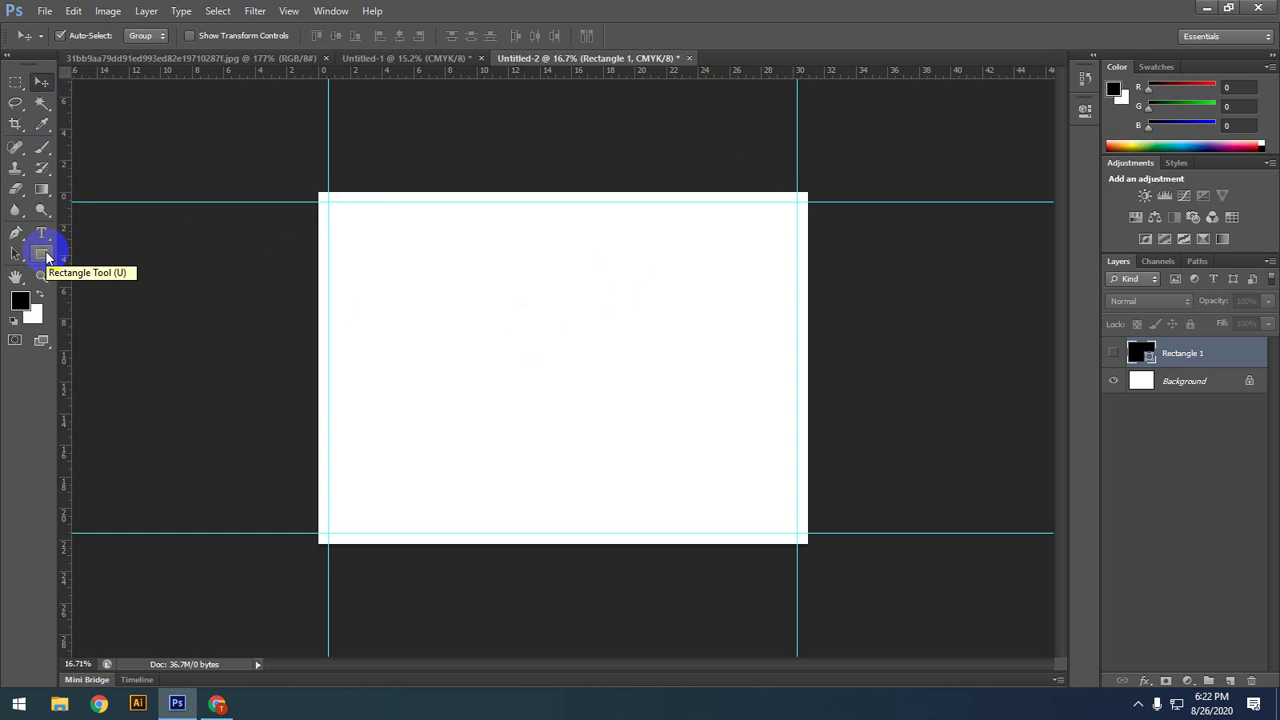
click(511, 268)
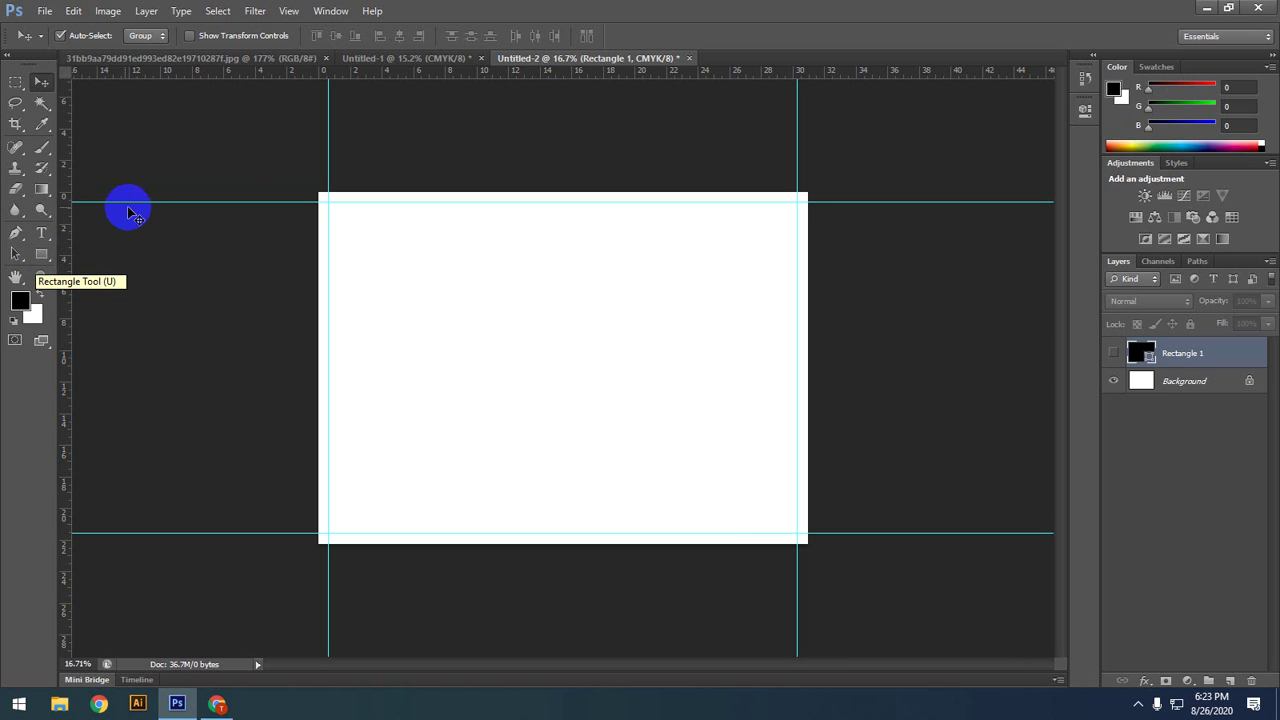
Step: Draw a second black rectangle of about 3664 by 2631 px over the whole canvas, and return to the Move tool
click(44, 254)
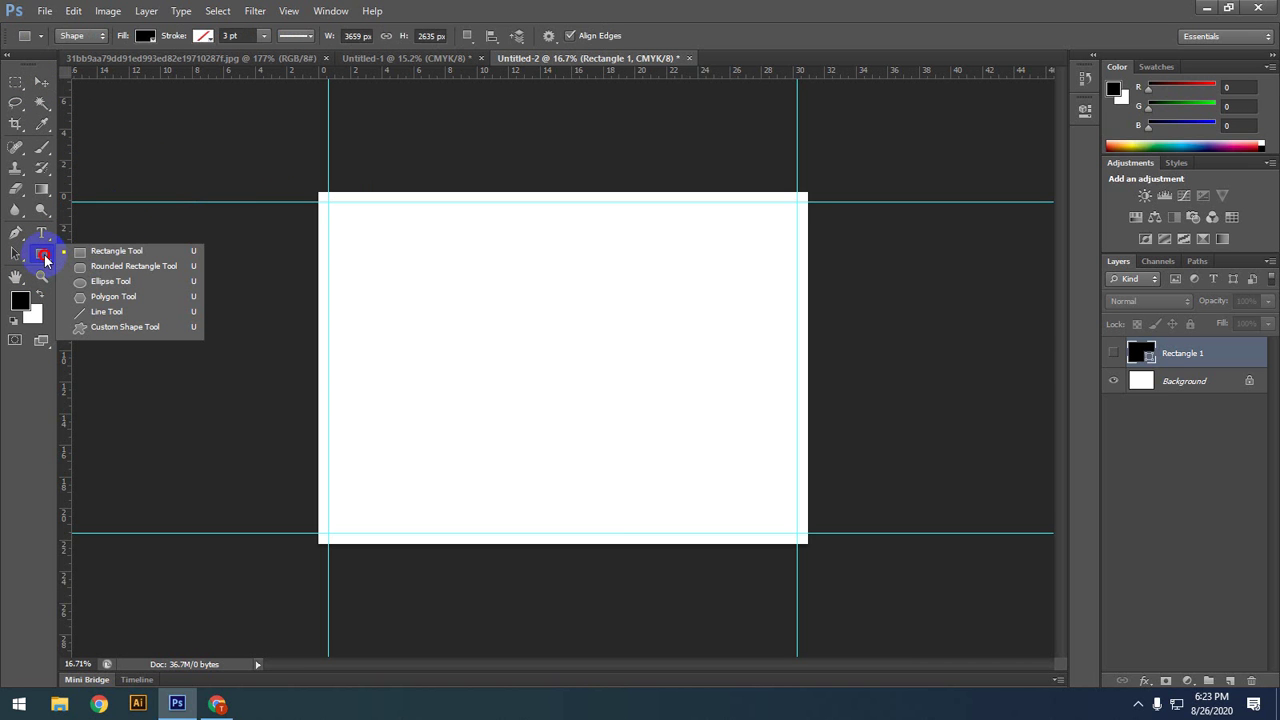
drag(44, 254, 114, 256)
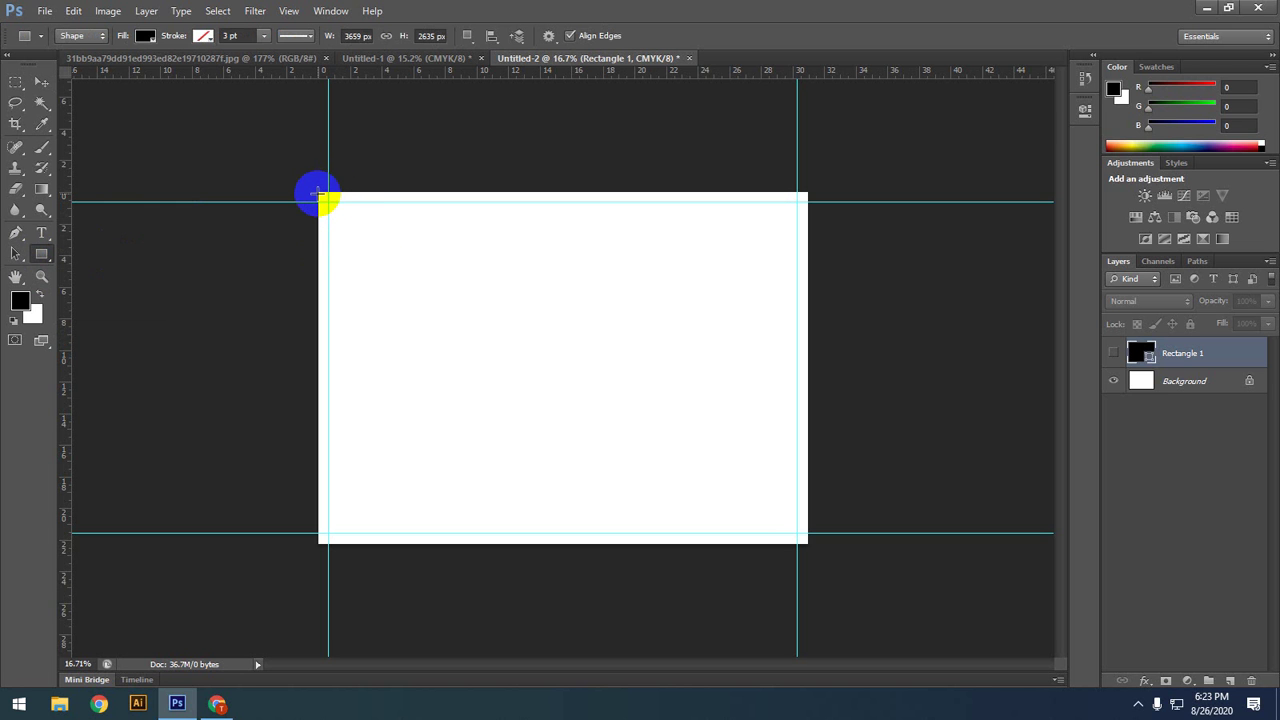
scroll(318, 193, up, 1)
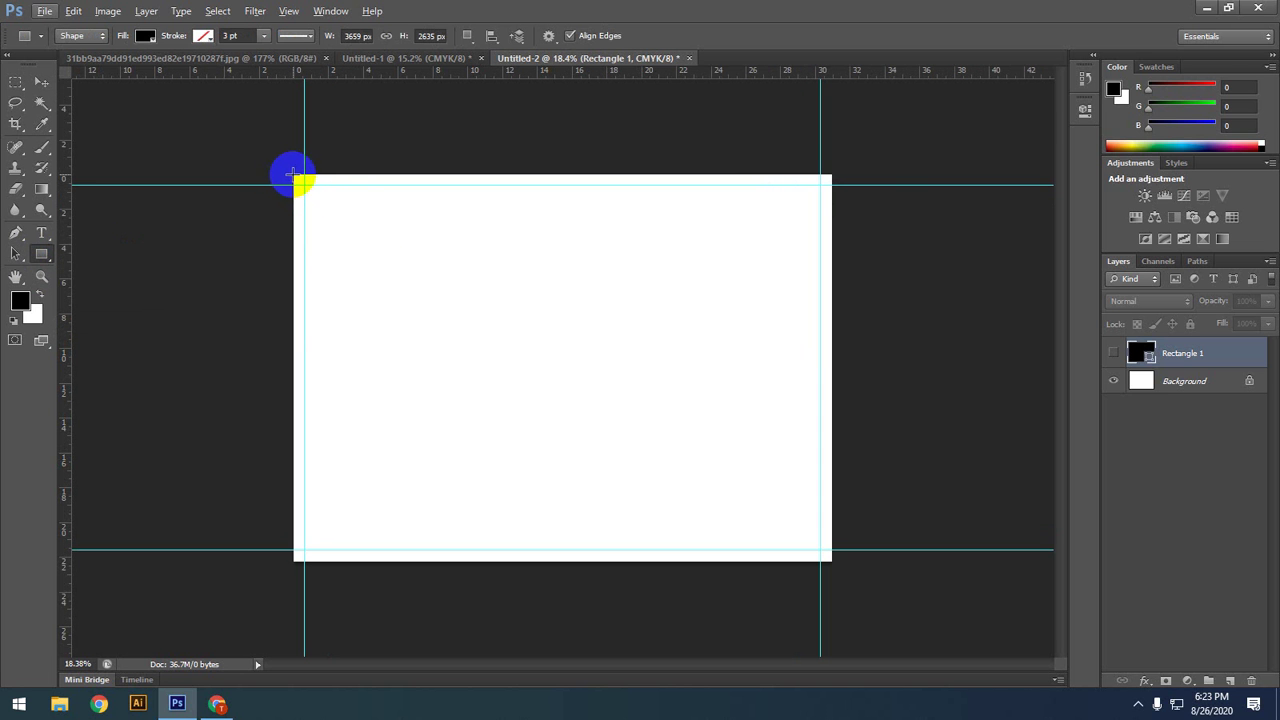
drag(295, 175, 831, 557)
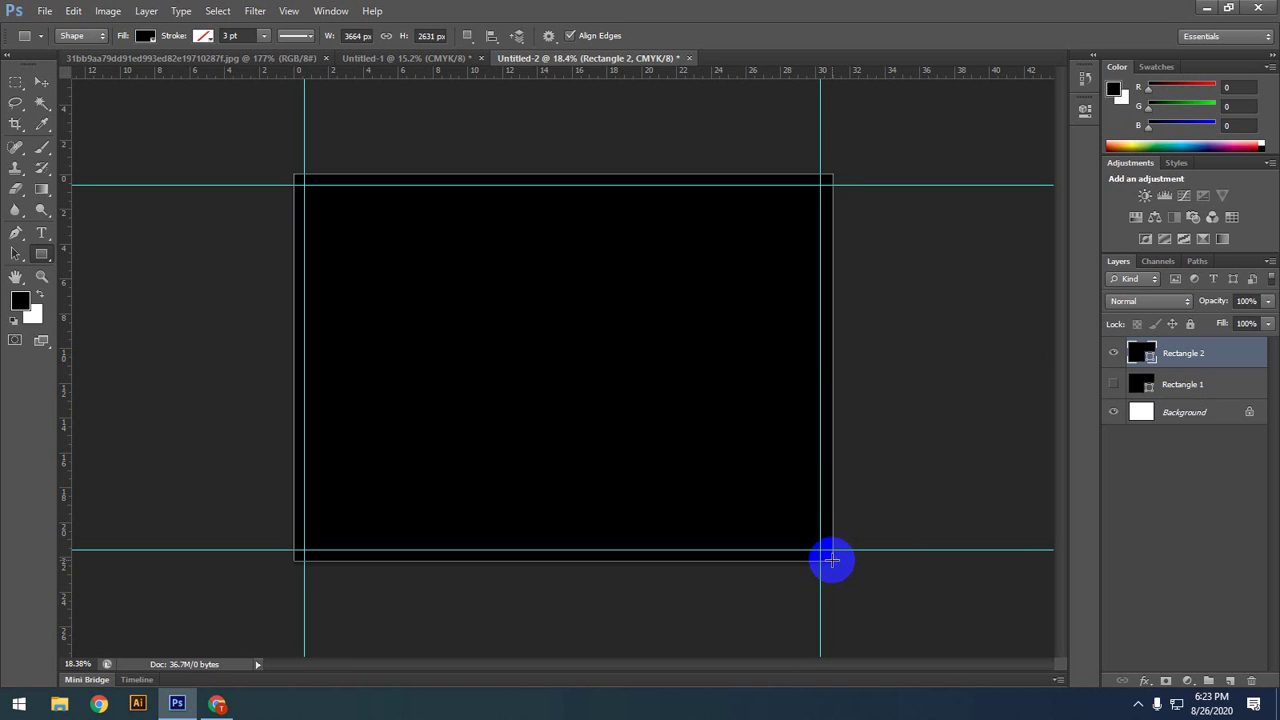
click(42, 79)
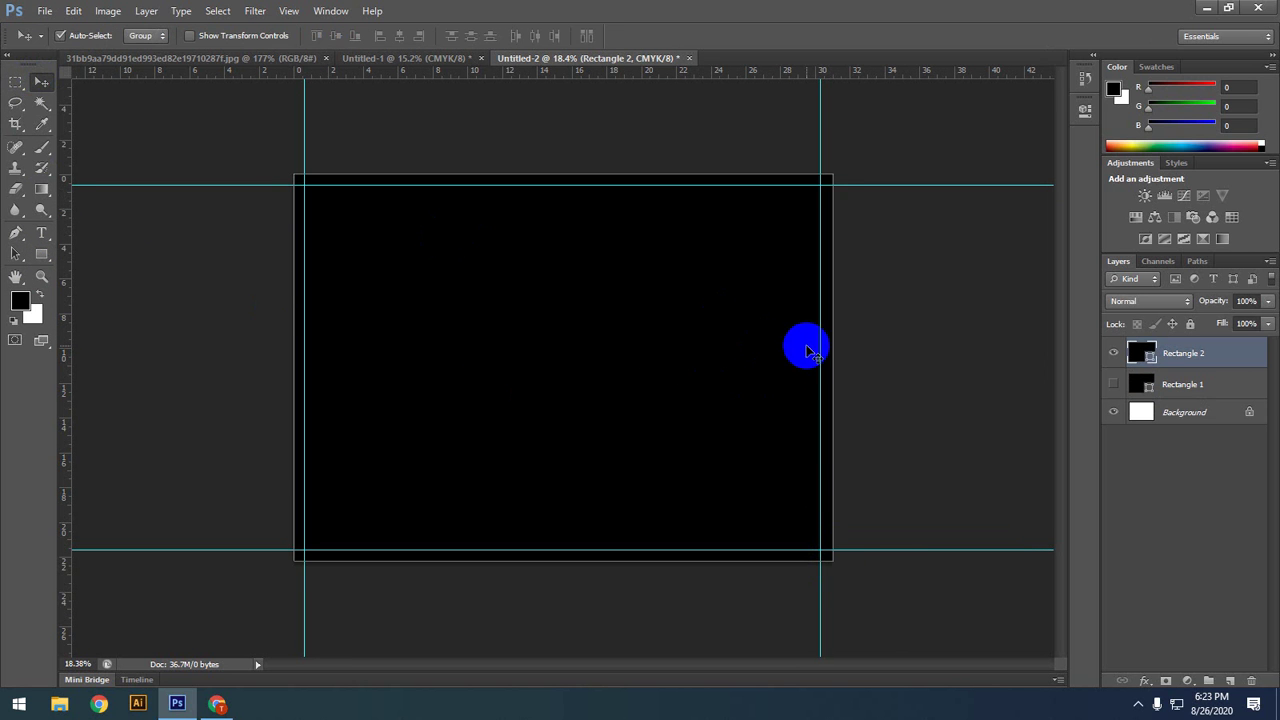
Step: Free-transform the new rectangle to about 99.84% width and 99.96% height so its sides meet the canvas edges, and apply it
key(ctrl+t)
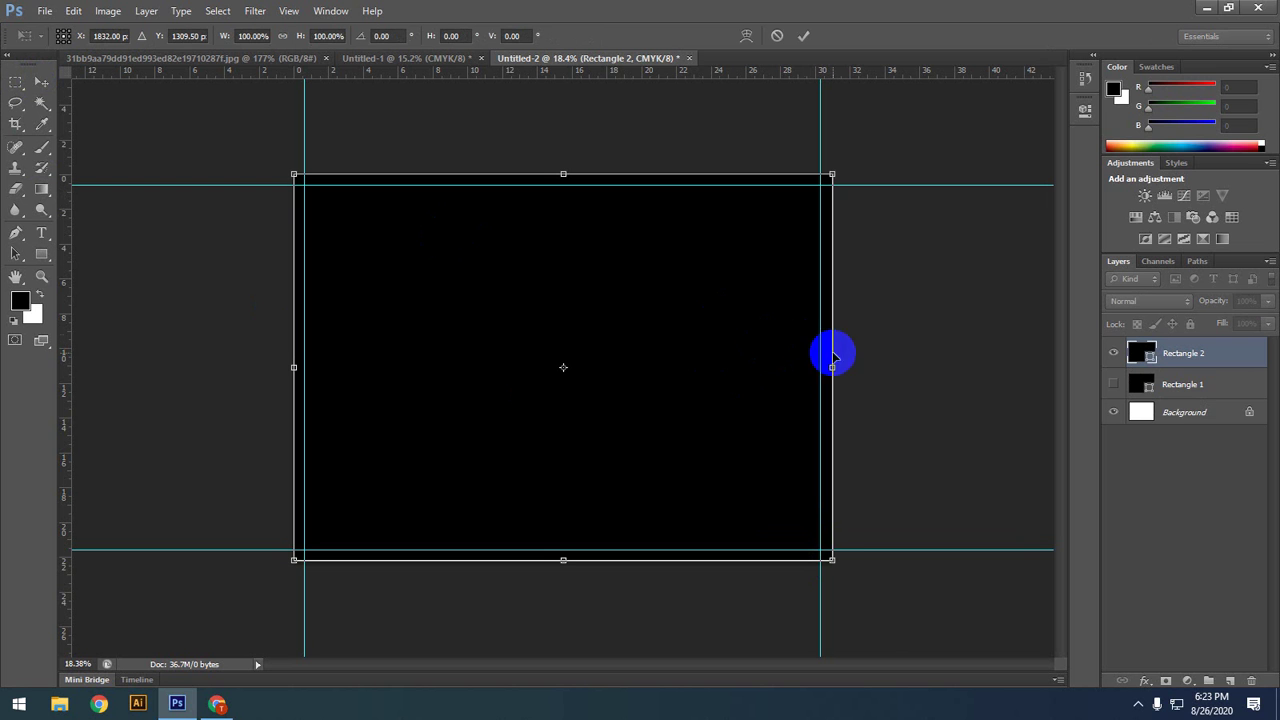
drag(832, 368, 840, 406)
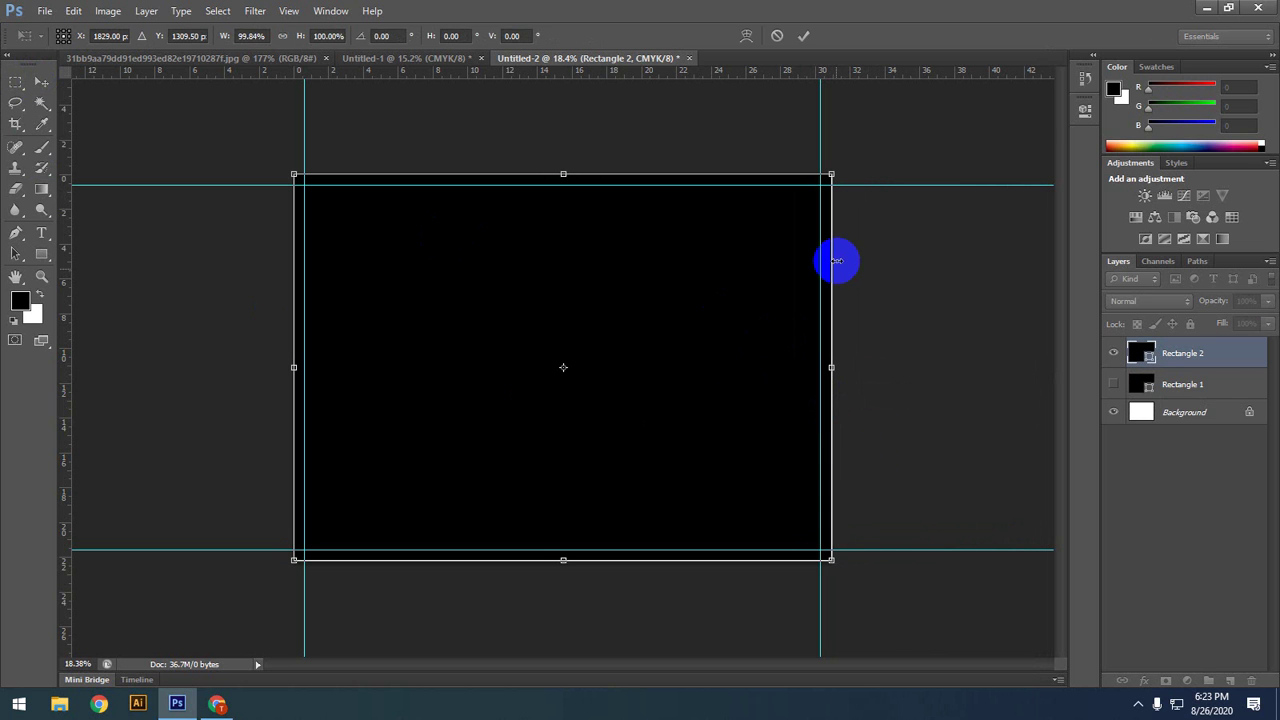
mouse_move(553, 562)
mouse_down()
mouse_move(551, 606)
mouse_move(555, 563)
mouse_up()
mouse_move(294, 367)
mouse_down()
mouse_move(214, 360)
mouse_move(292, 351)
mouse_up()
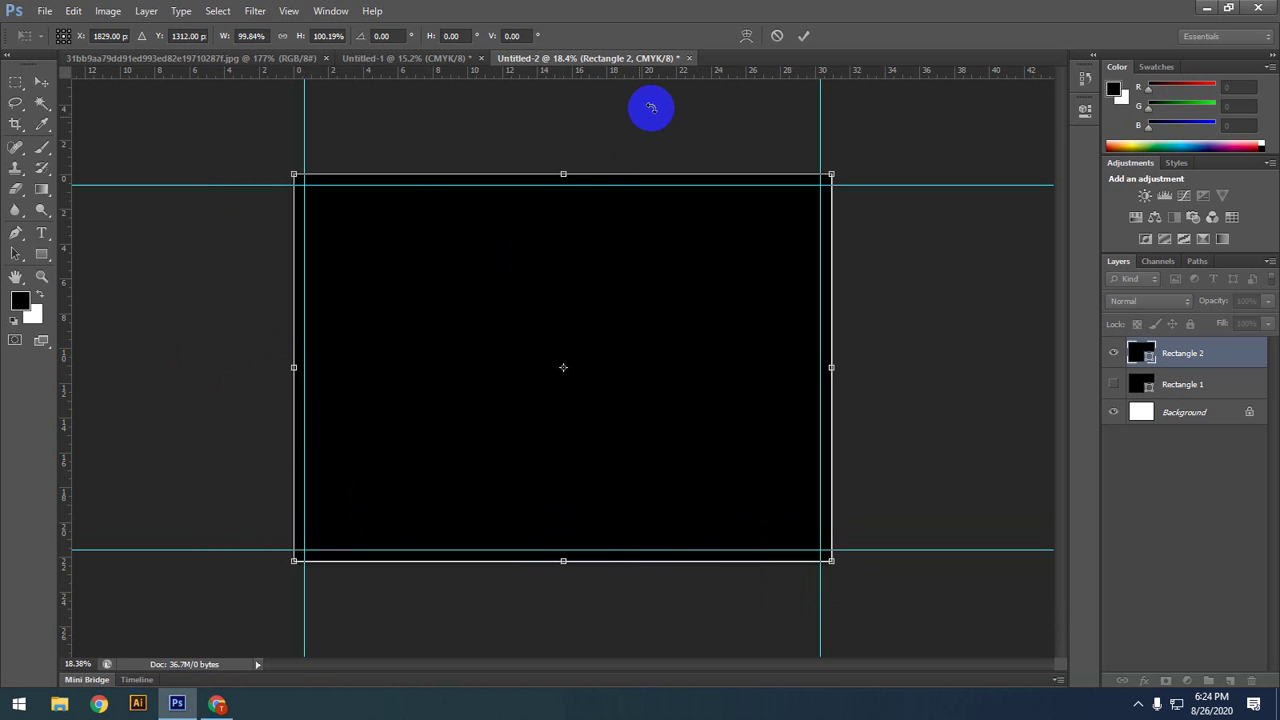
mouse_move(563, 175)
mouse_down()
mouse_move(563, 143)
mouse_move(565, 176)
mouse_up()
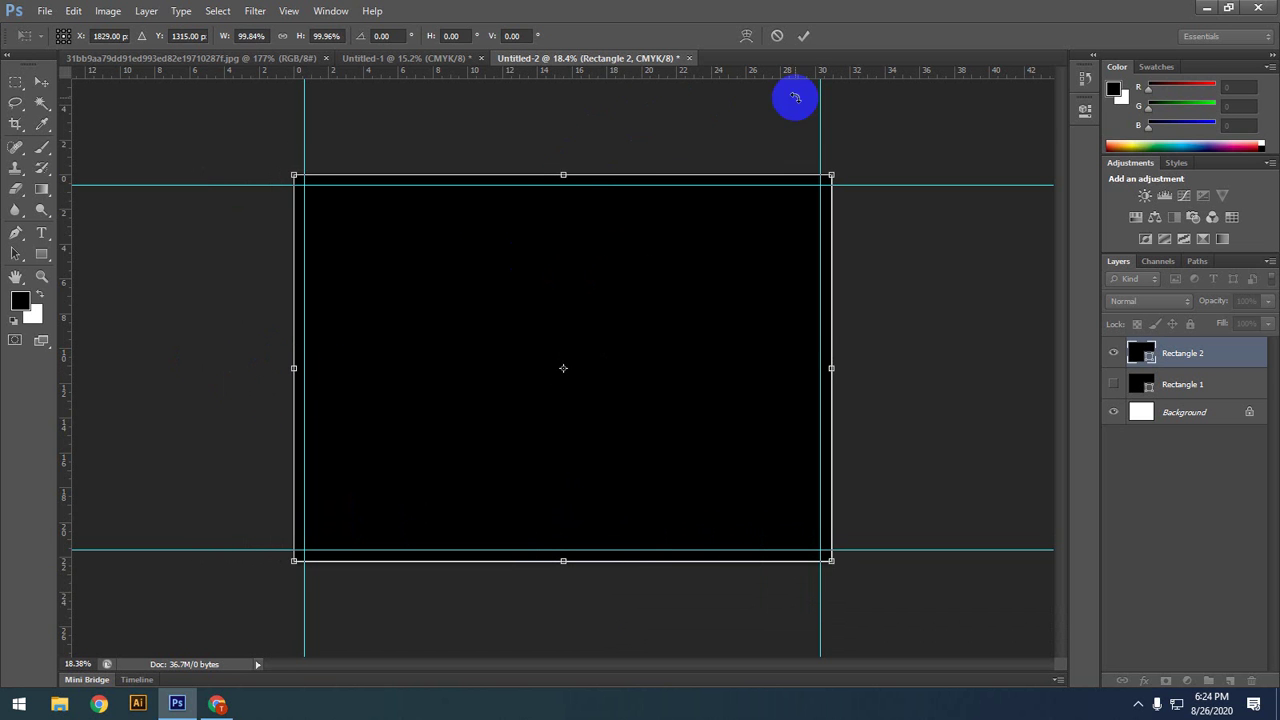
click(801, 37)
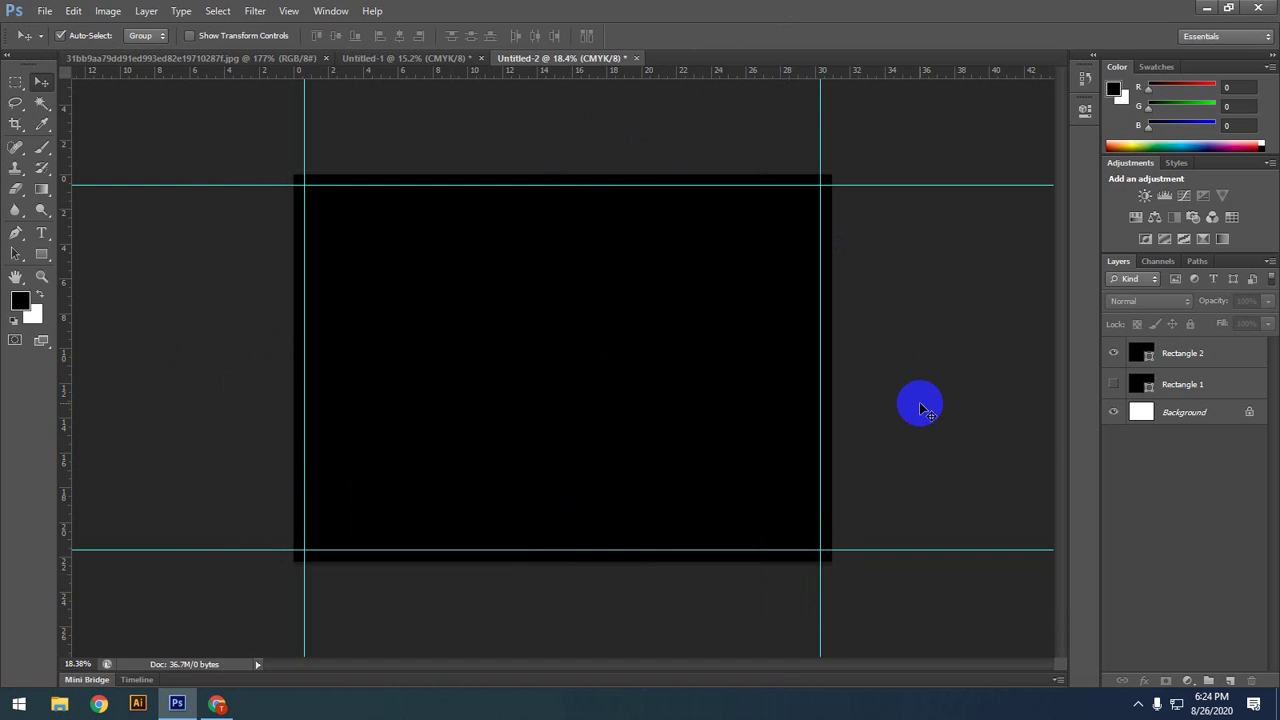
Step: Examine closely how the new rectangle meets the canvas edge beyond the right-hand guide
scroll(920, 408, up, 3)
drag(877, 431, 600, 437)
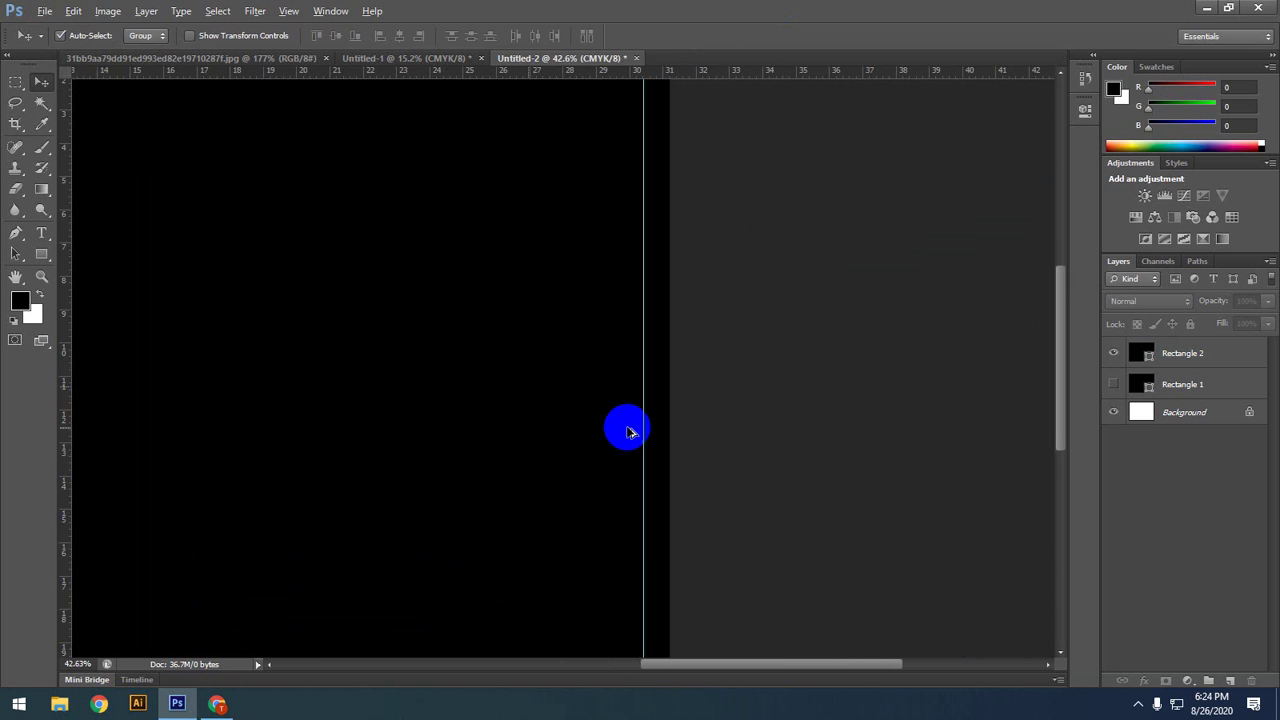
scroll(657, 420, up, 5)
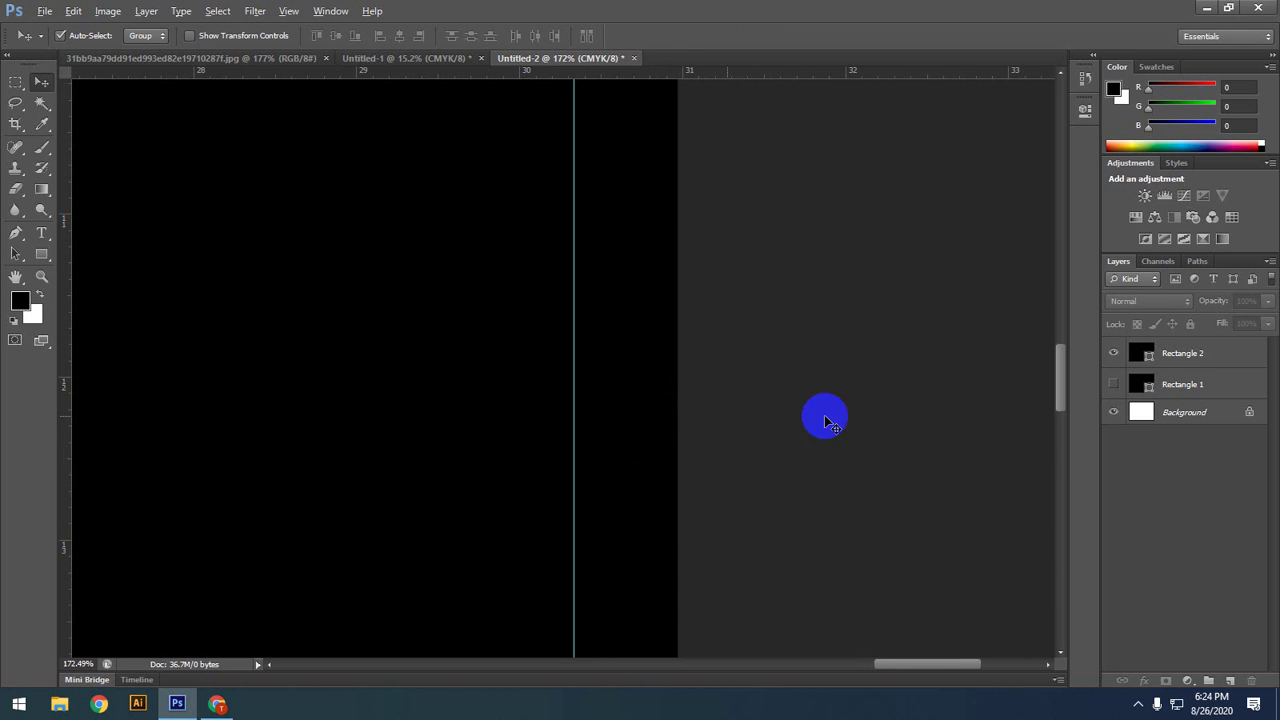
scroll(683, 434, down, 7)
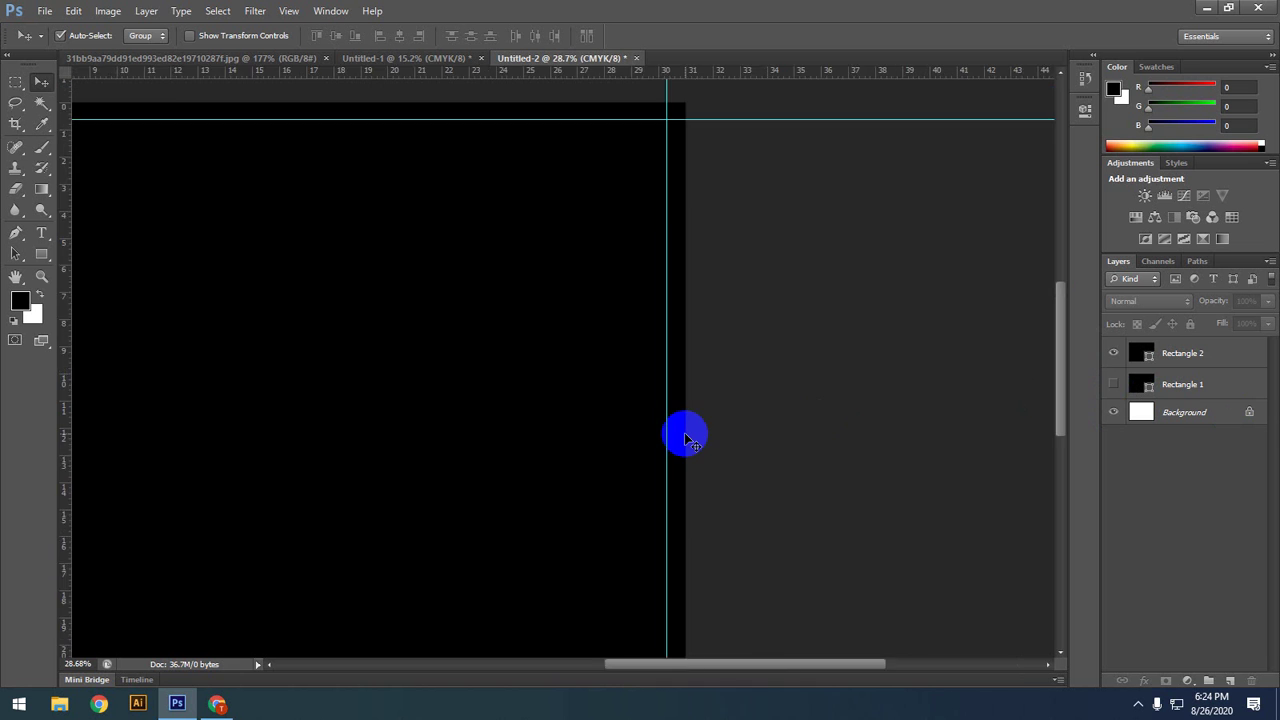
scroll(685, 437, down, 3)
scroll(685, 437, up, 1)
Step: Delete the hidden Rectangle 1 layer and select the Rectangle 2 layer
click(1190, 350)
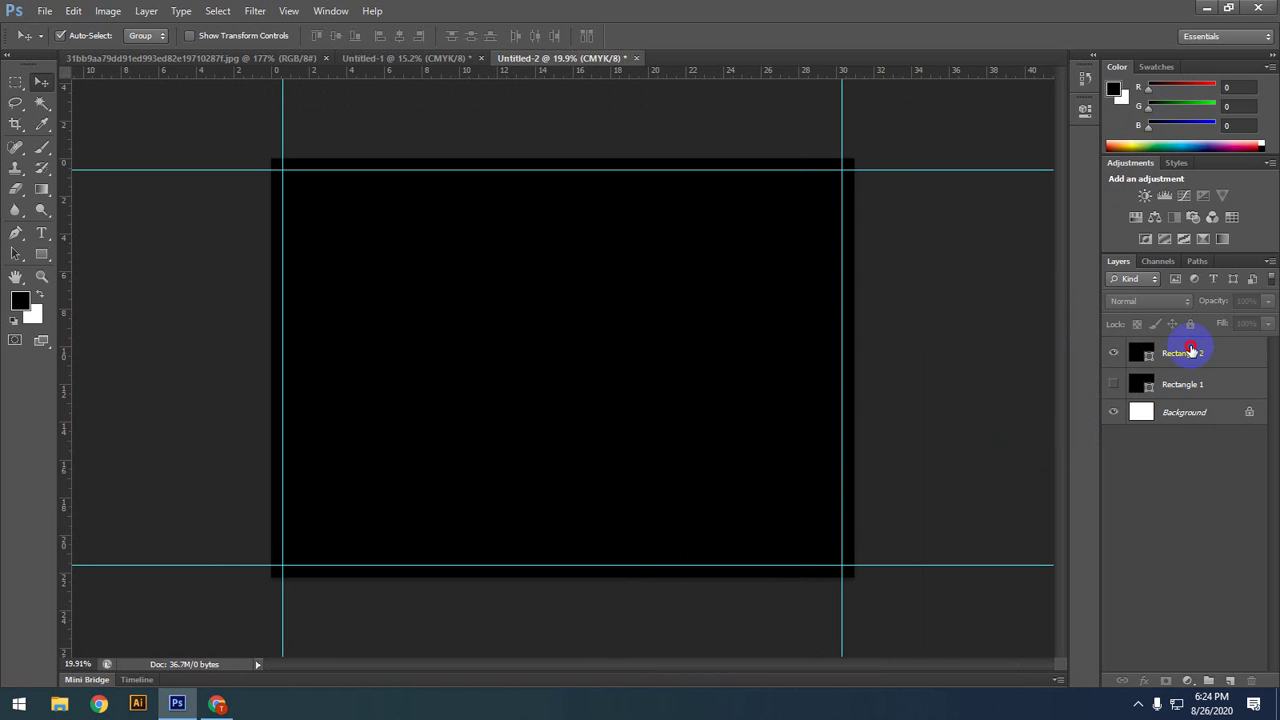
click(1201, 388)
key(Delete)
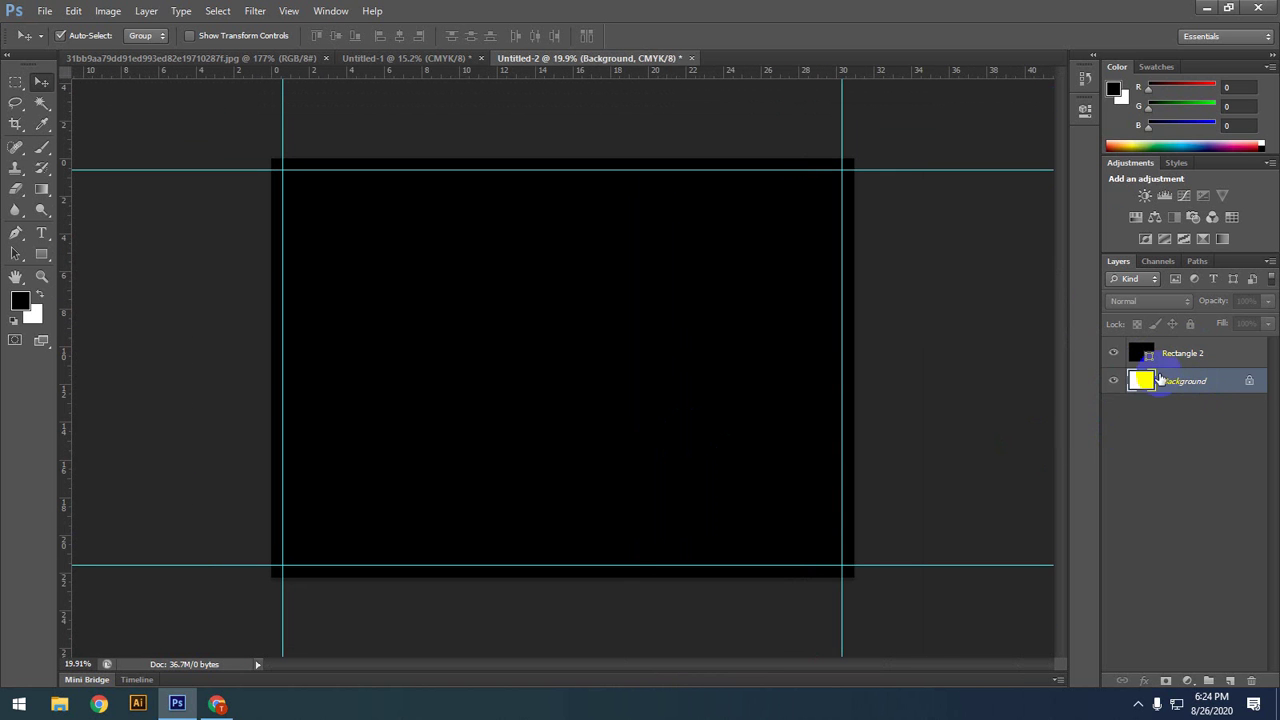
click(1186, 355)
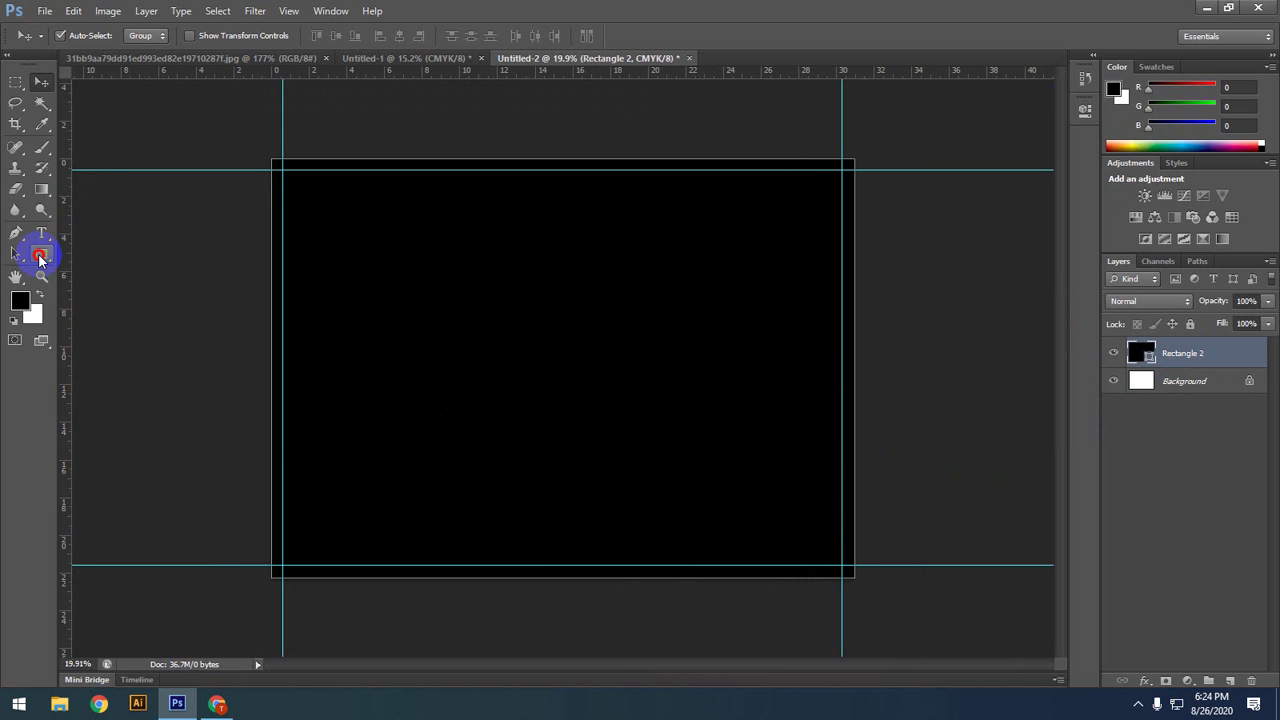
Step: Cut out the area inside the four guides from Rectangle 2 by drawing an inner rectangle with Exclude Overlapping Shapes, leaving a black bleed frame
click(42, 253)
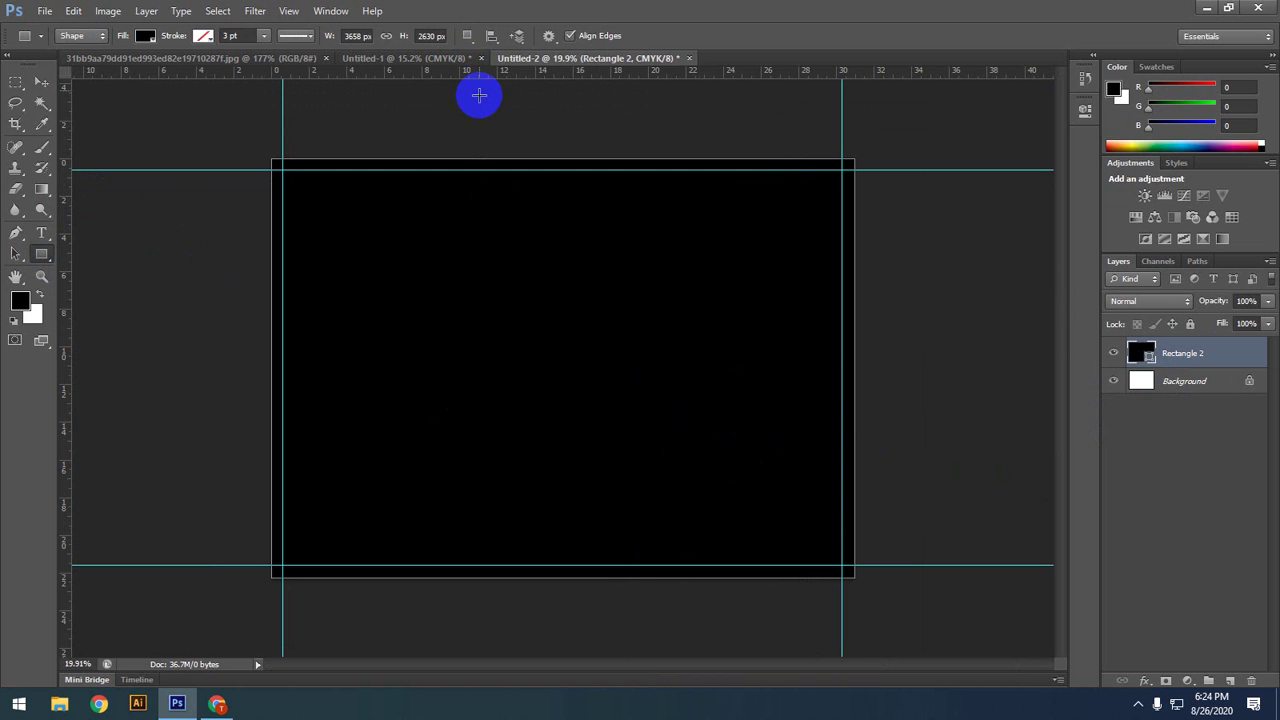
click(465, 38)
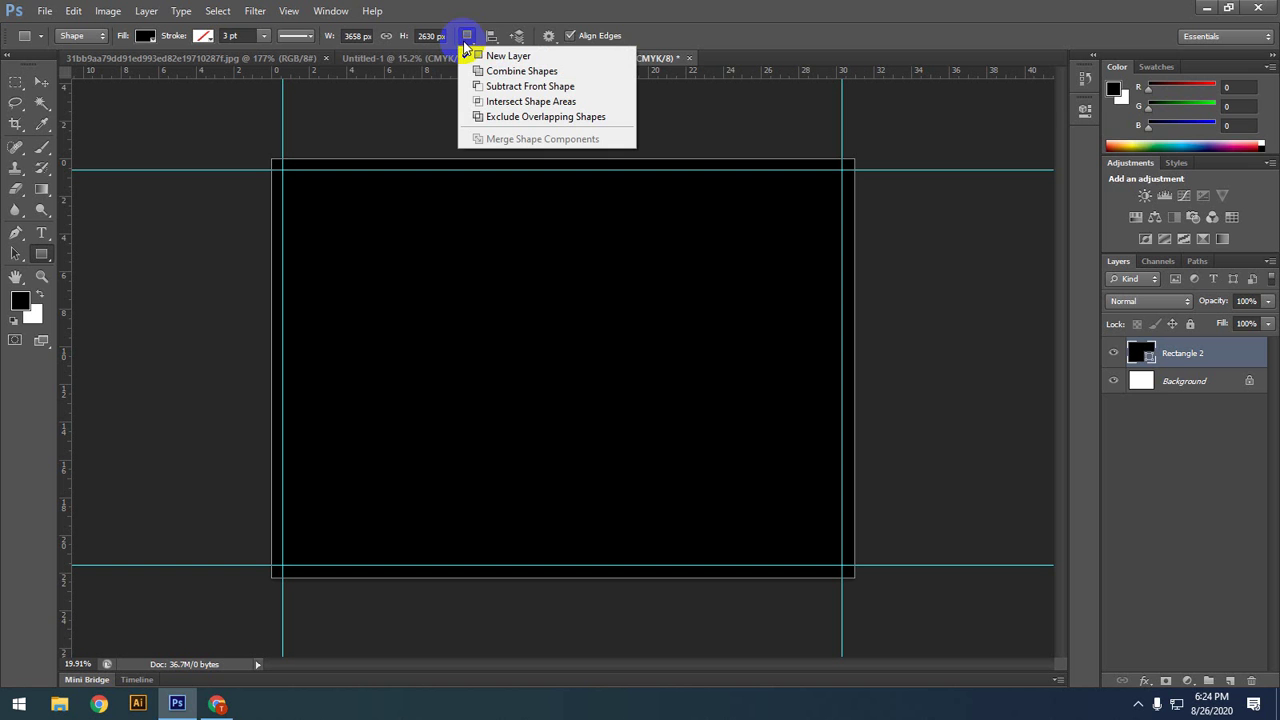
click(443, 106)
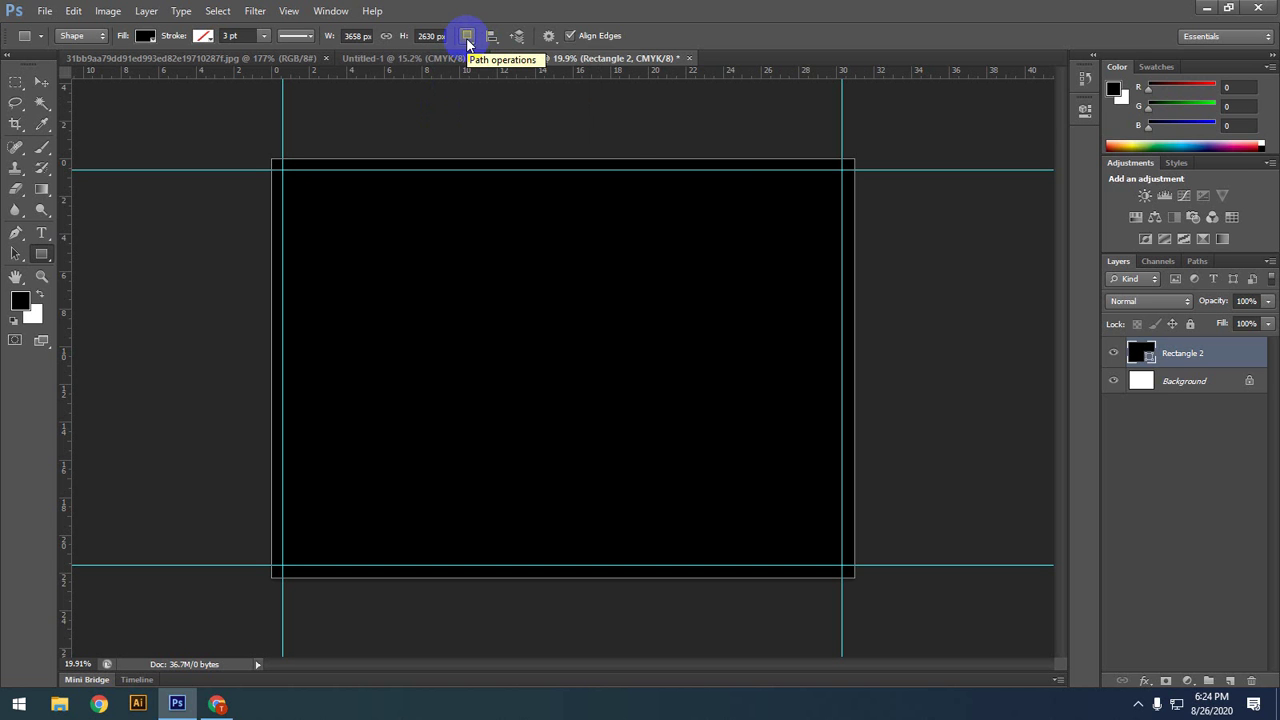
click(467, 37)
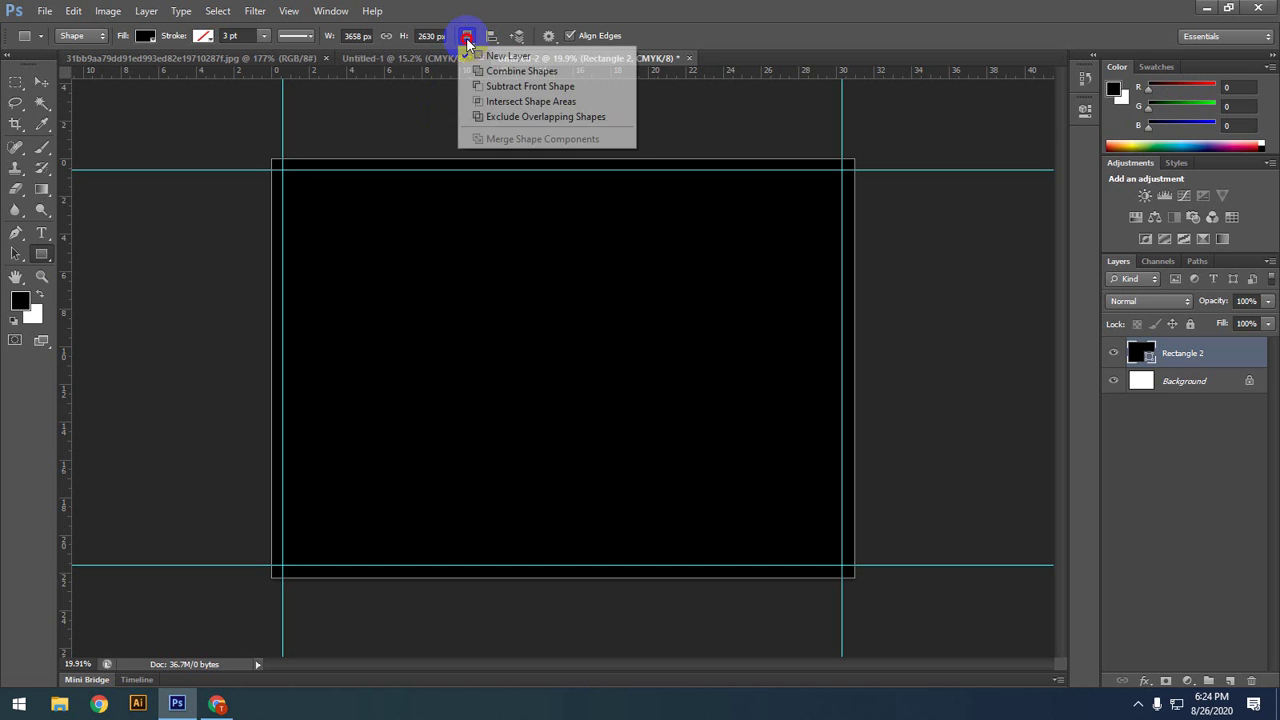
click(520, 118)
scroll(290, 190, up, 2)
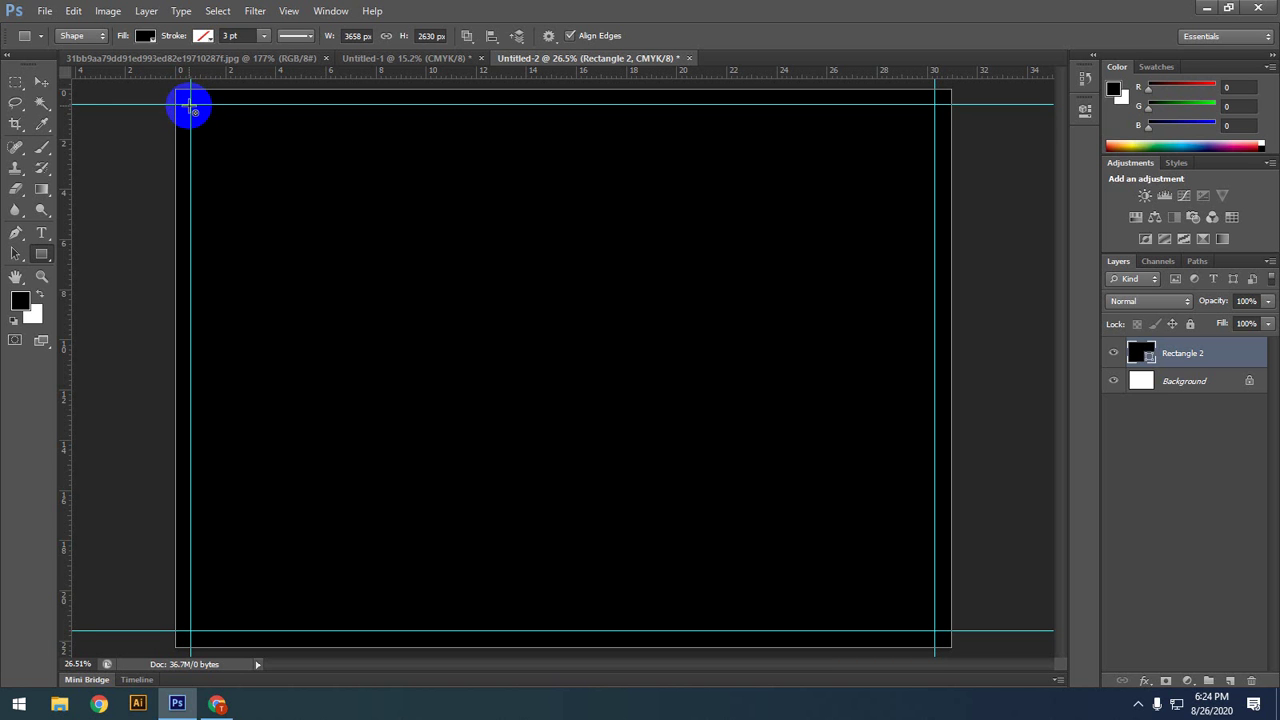
drag(191, 105, 934, 632)
key(ctrl+minus)
key(ctrl+minus)
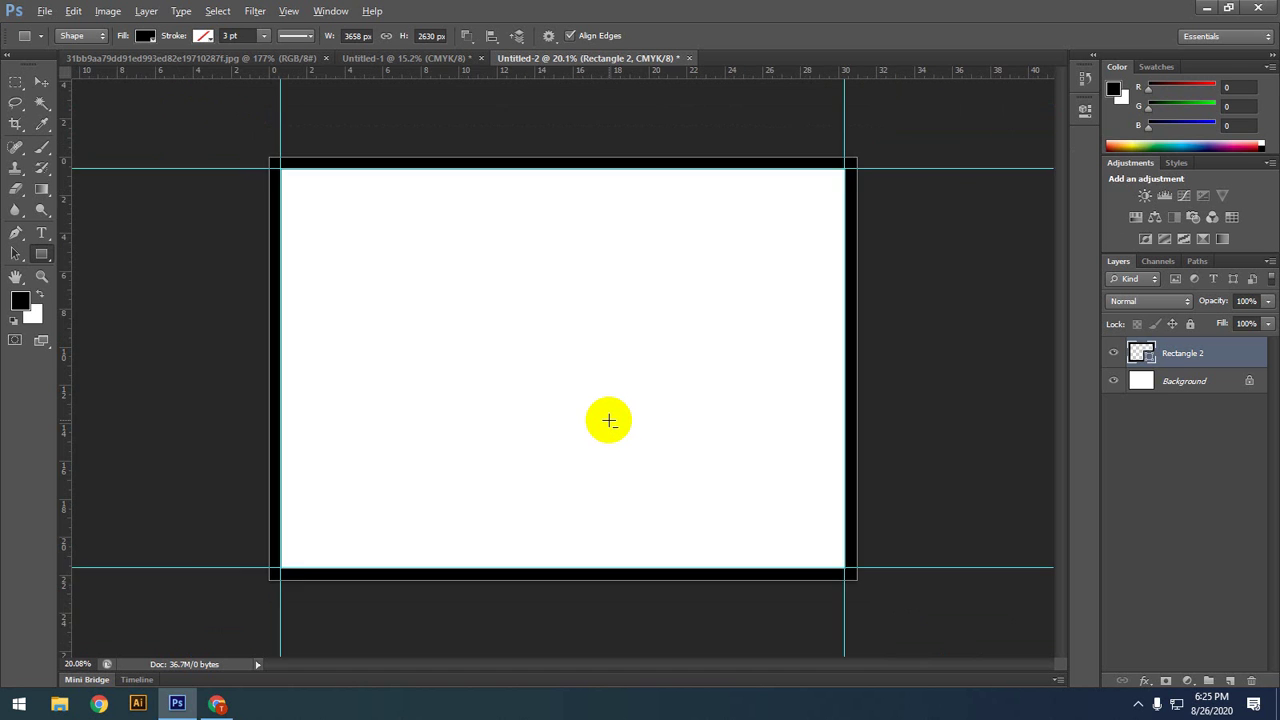
Step: Recolour the Rectangle 2 bleed frame from black to a neutral mid-grey fill
click(42, 81)
drag(466, 288, 492, 310)
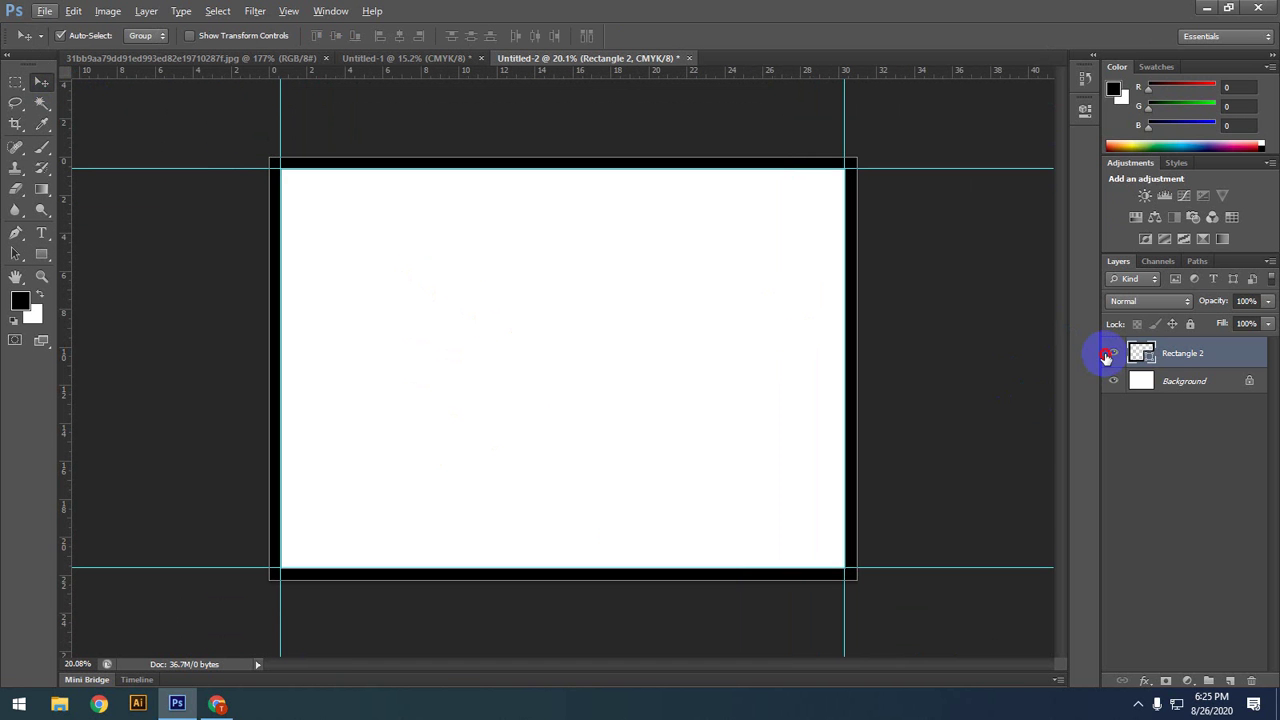
click(1113, 353)
click(1113, 353)
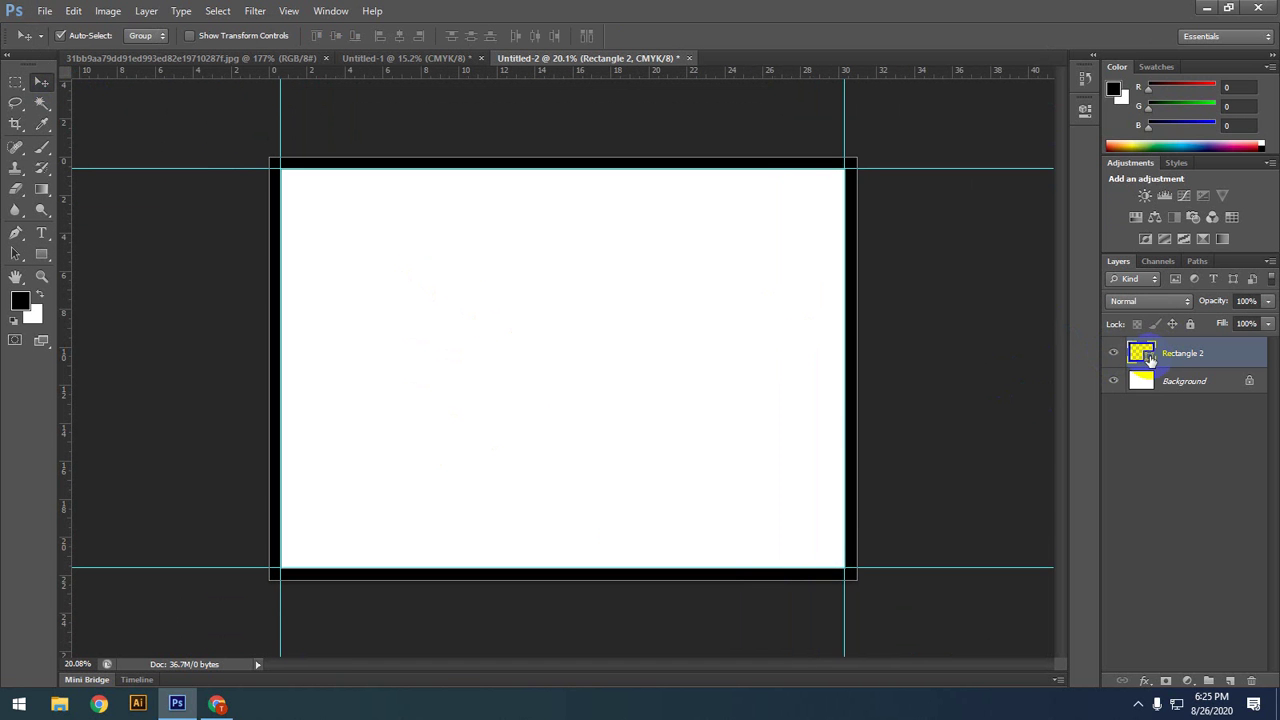
double_click(1148, 357)
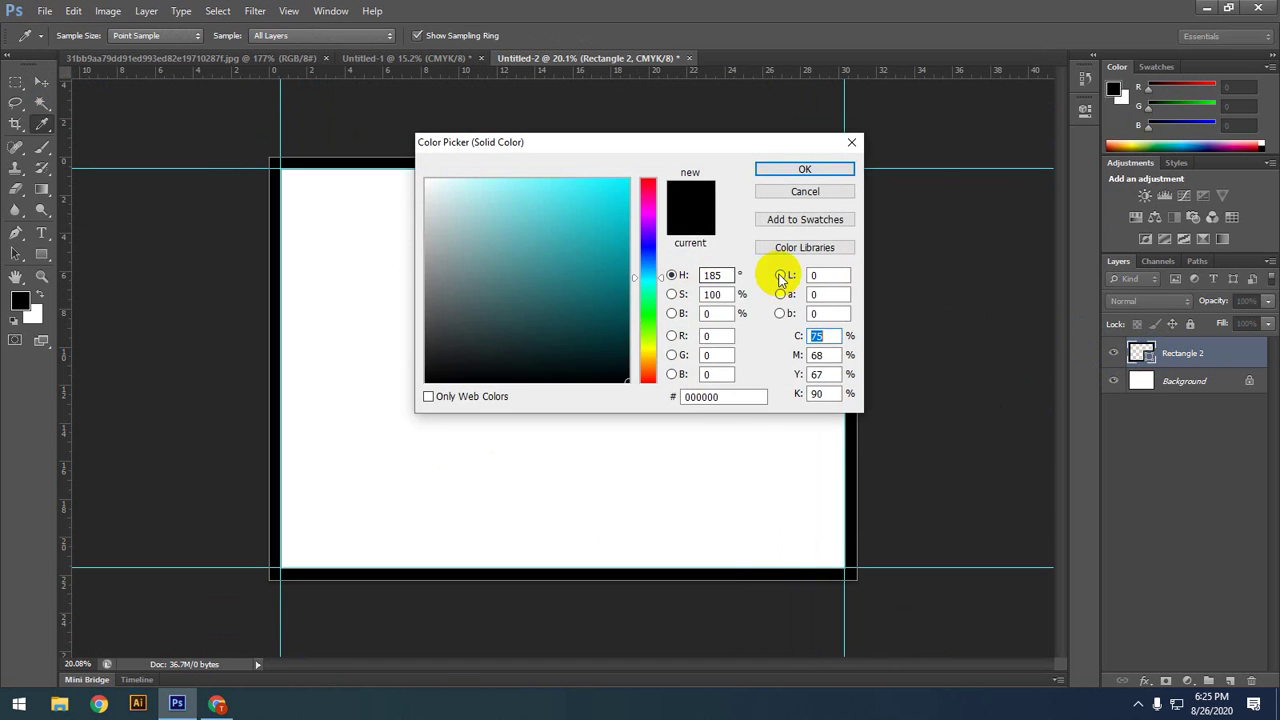
click(424, 265)
click(812, 166)
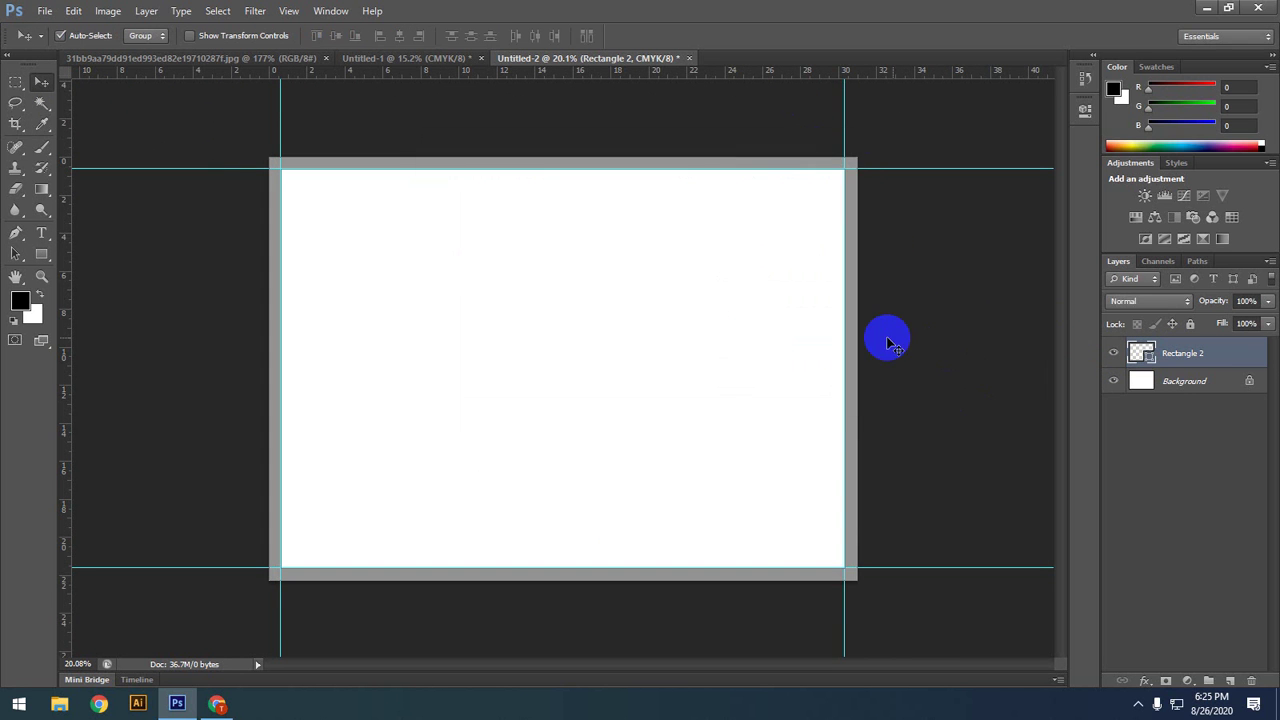
Step: Examine the grey frame's width between the canvas edge and the left-hand guide
scroll(740, 323, up, 1)
scroll(740, 323, down, 2)
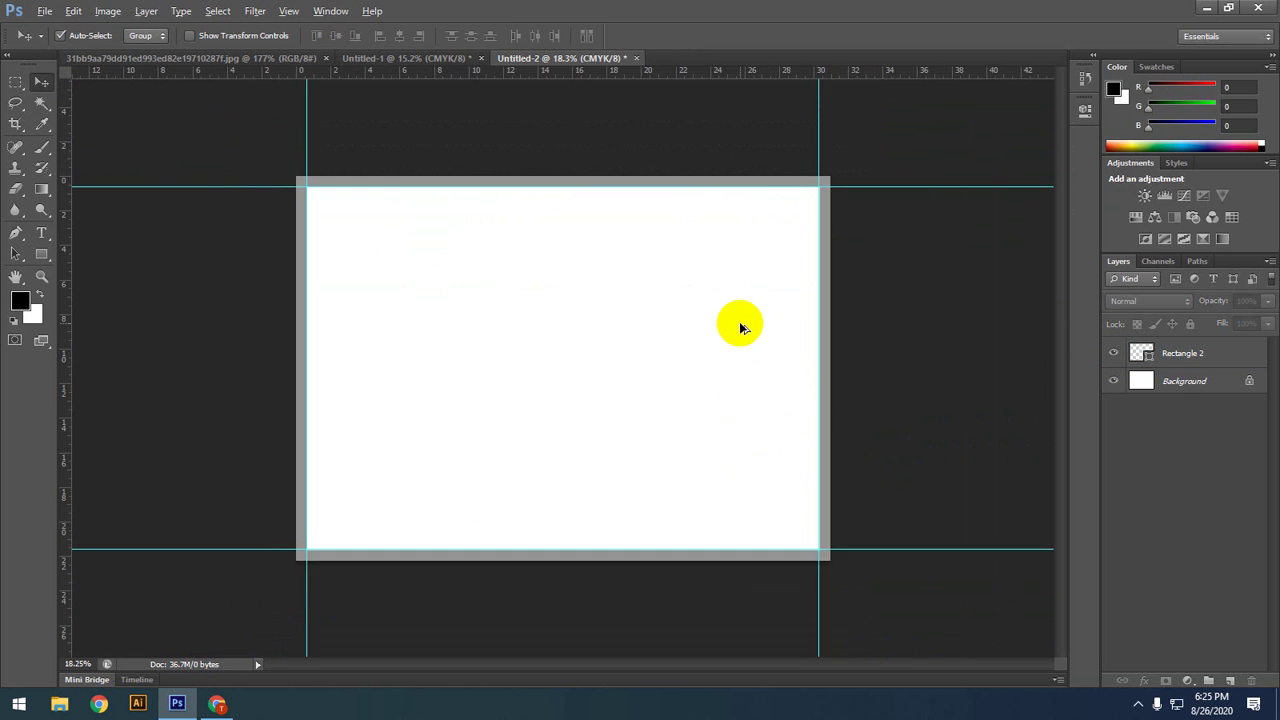
scroll(740, 323, up, 1)
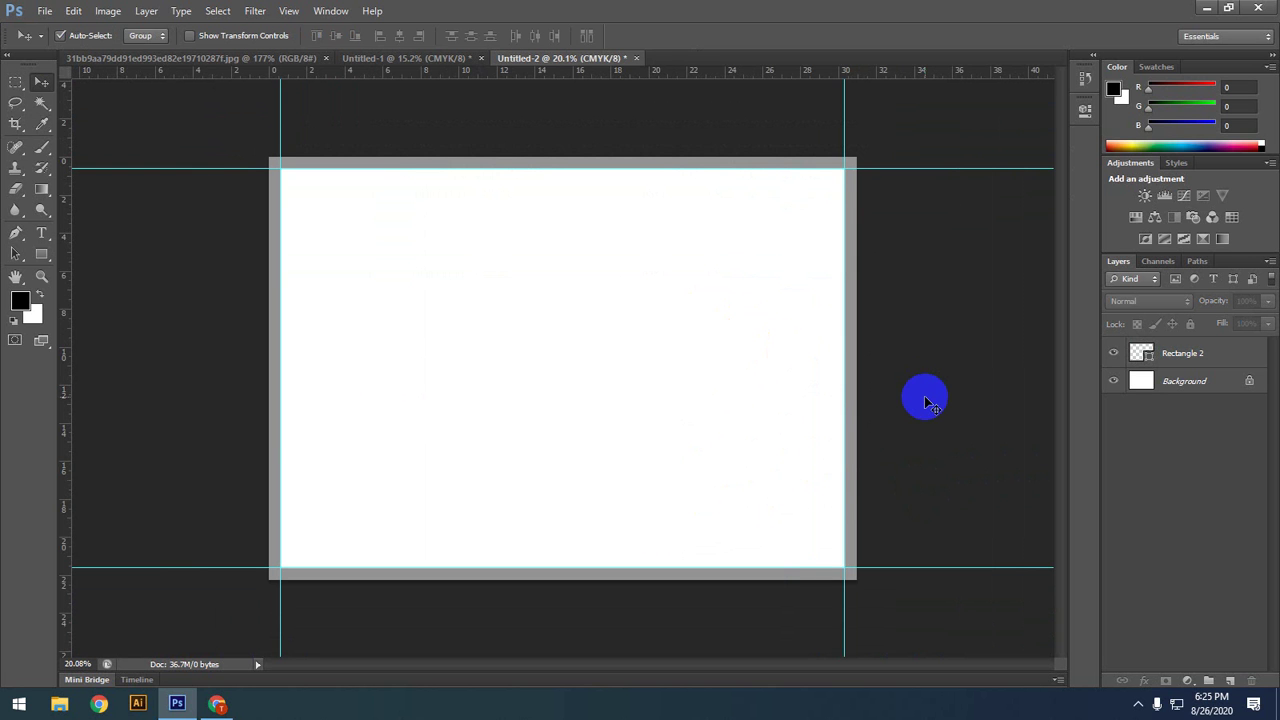
scroll(266, 429, up, 2)
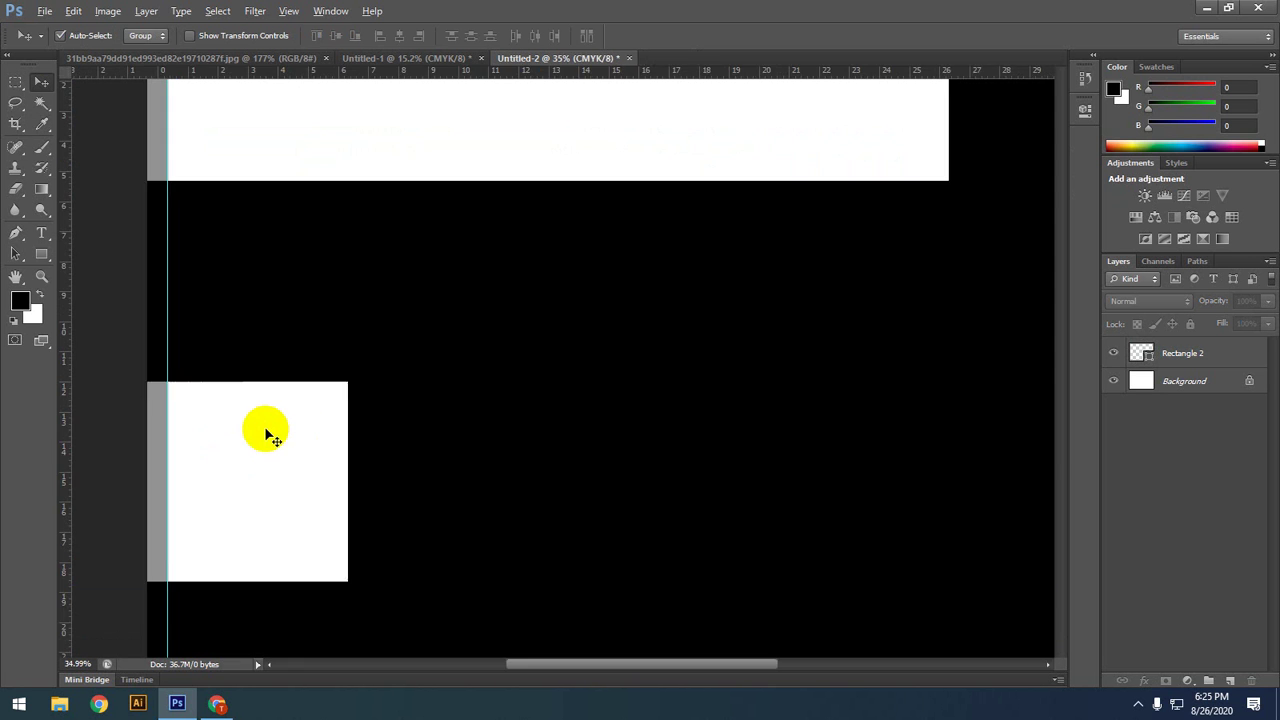
scroll(423, 420, up, 2)
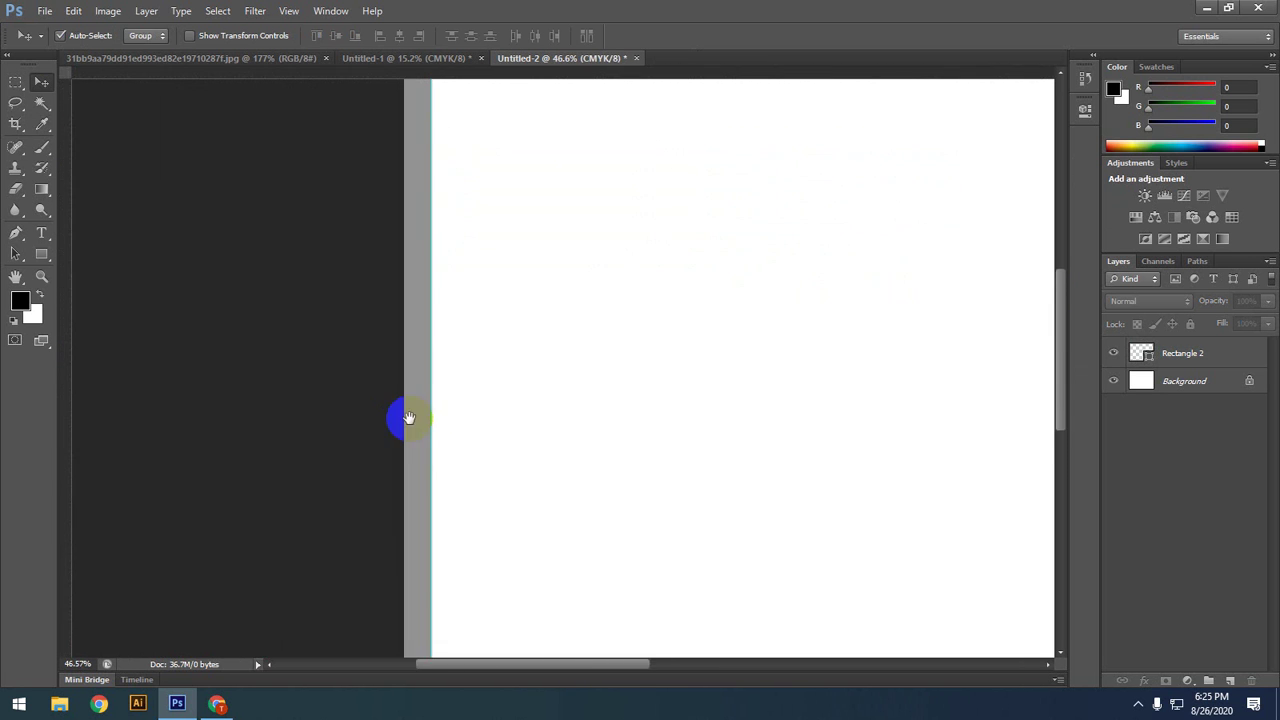
scroll(451, 418, up, 2)
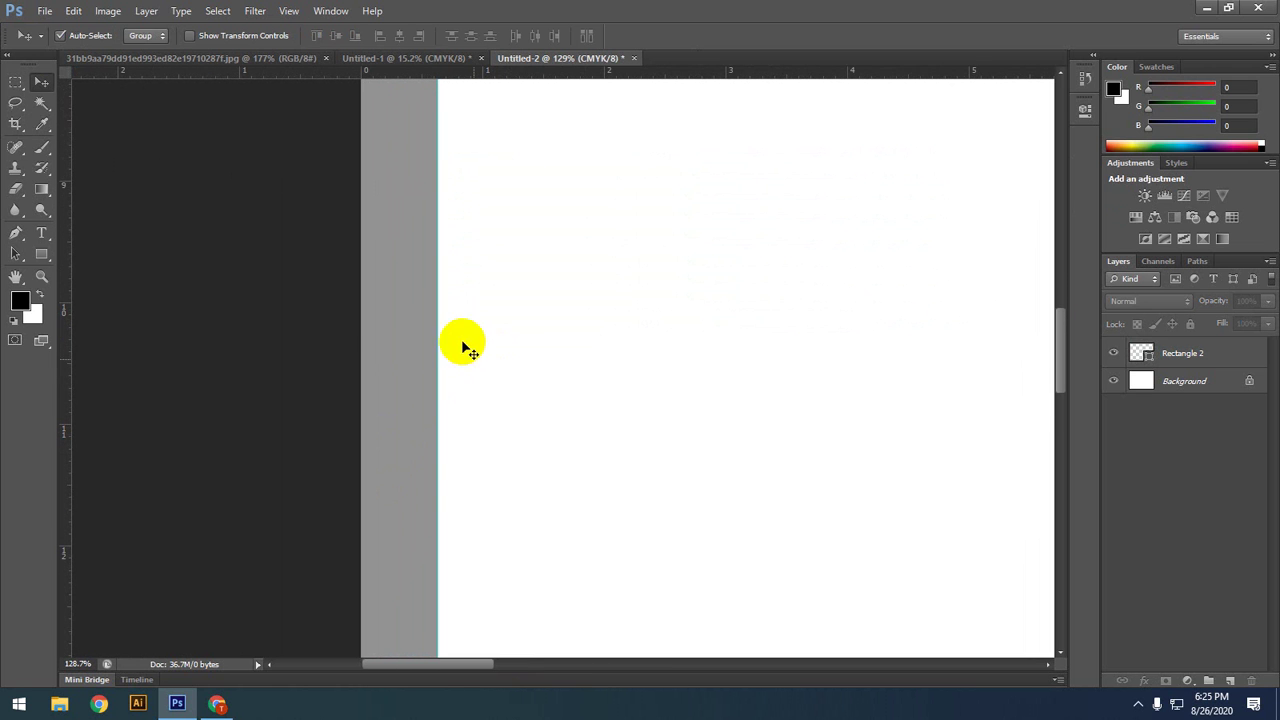
drag(437, 274, 430, 305)
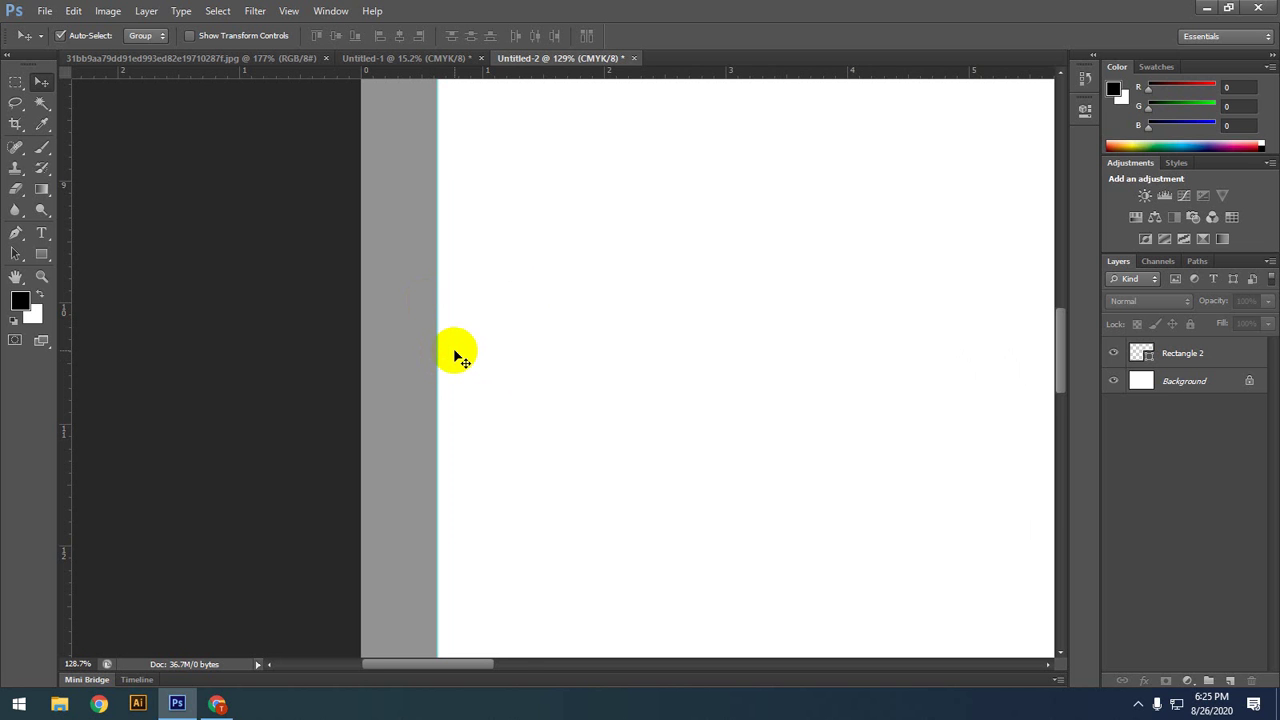
scroll(455, 356, up, 2)
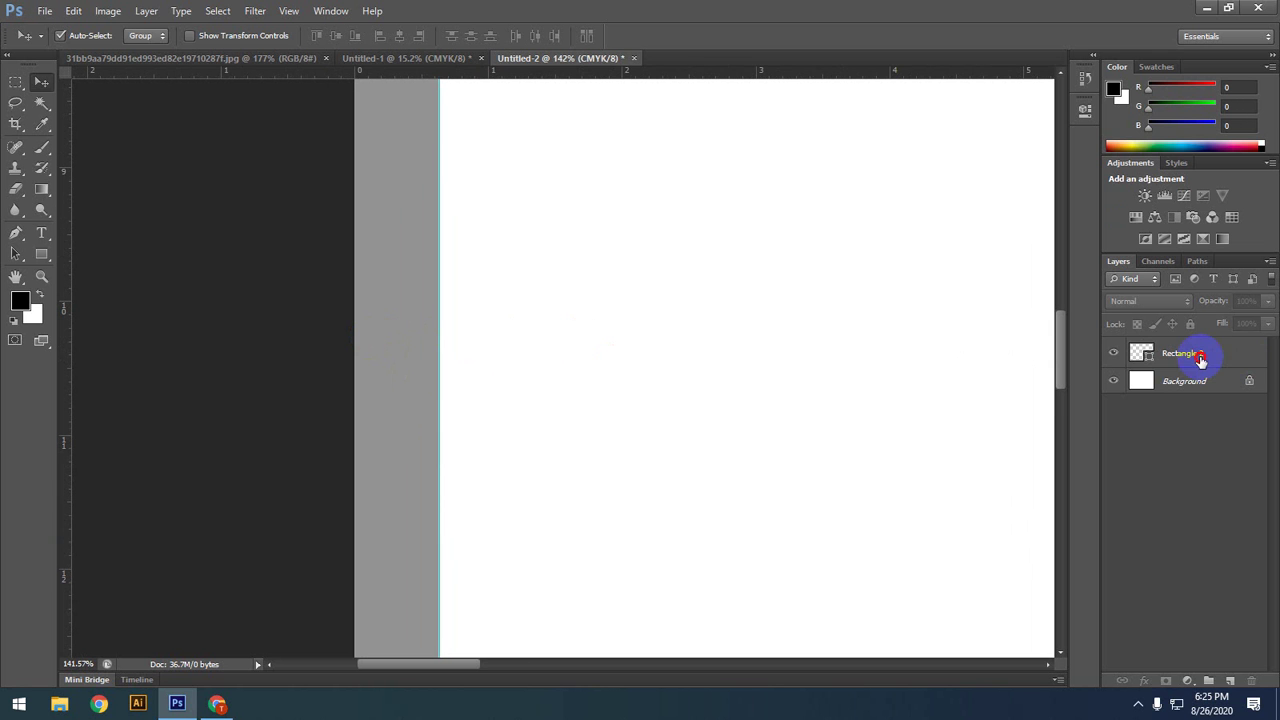
Step: Rename the Rectangle 2 layer as bleed
double_click(1195, 353)
key(BackSpace)
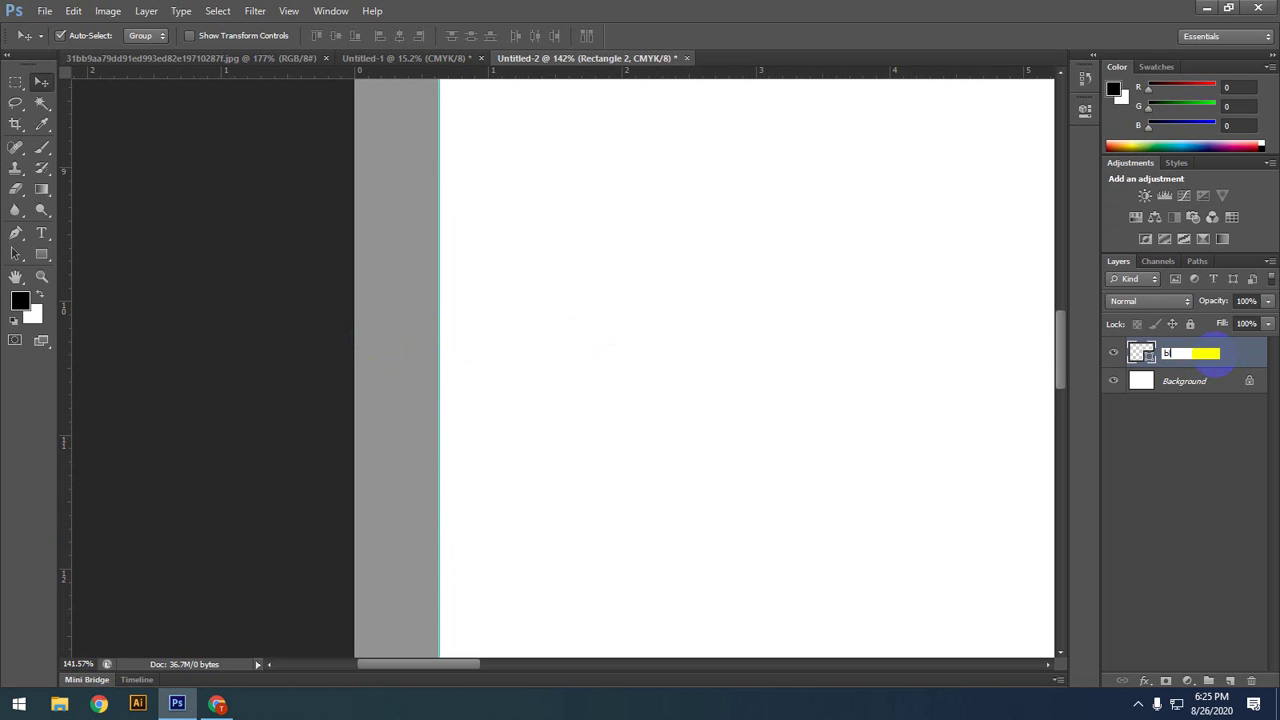
key(Return)
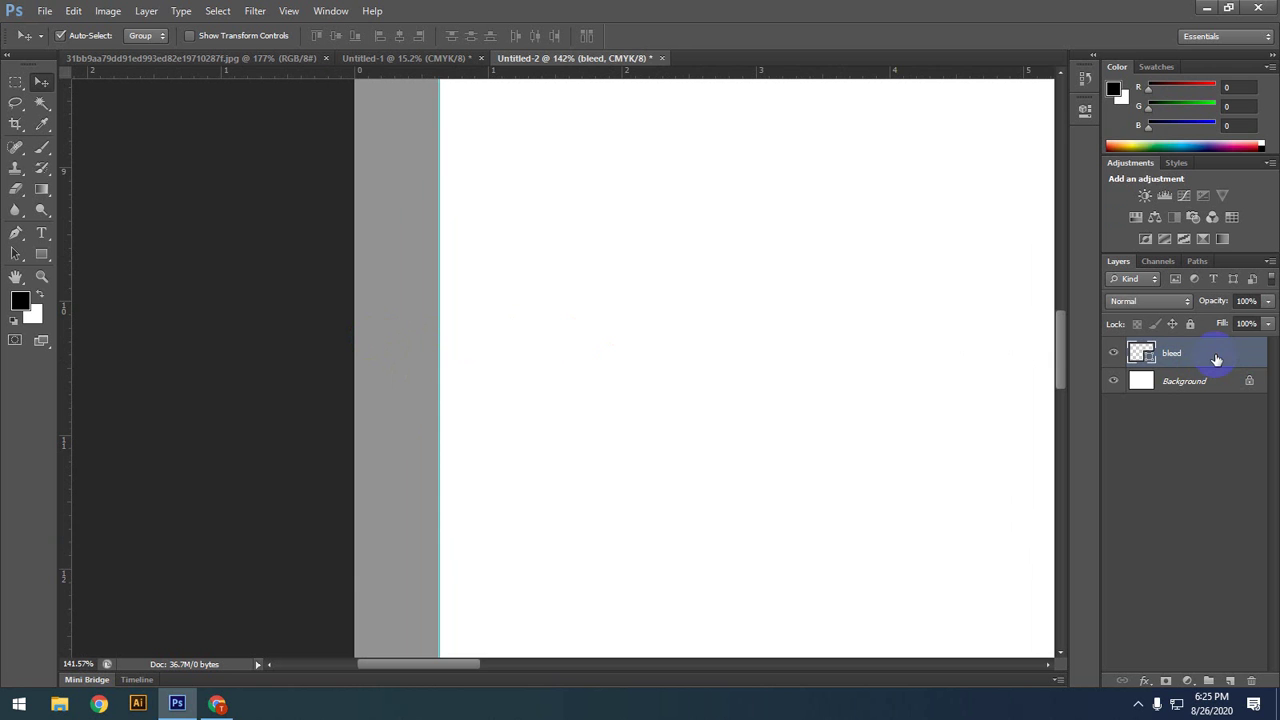
Step: Review the whole page with the grey bleed frame around its four guides
scroll(771, 360, down, 1)
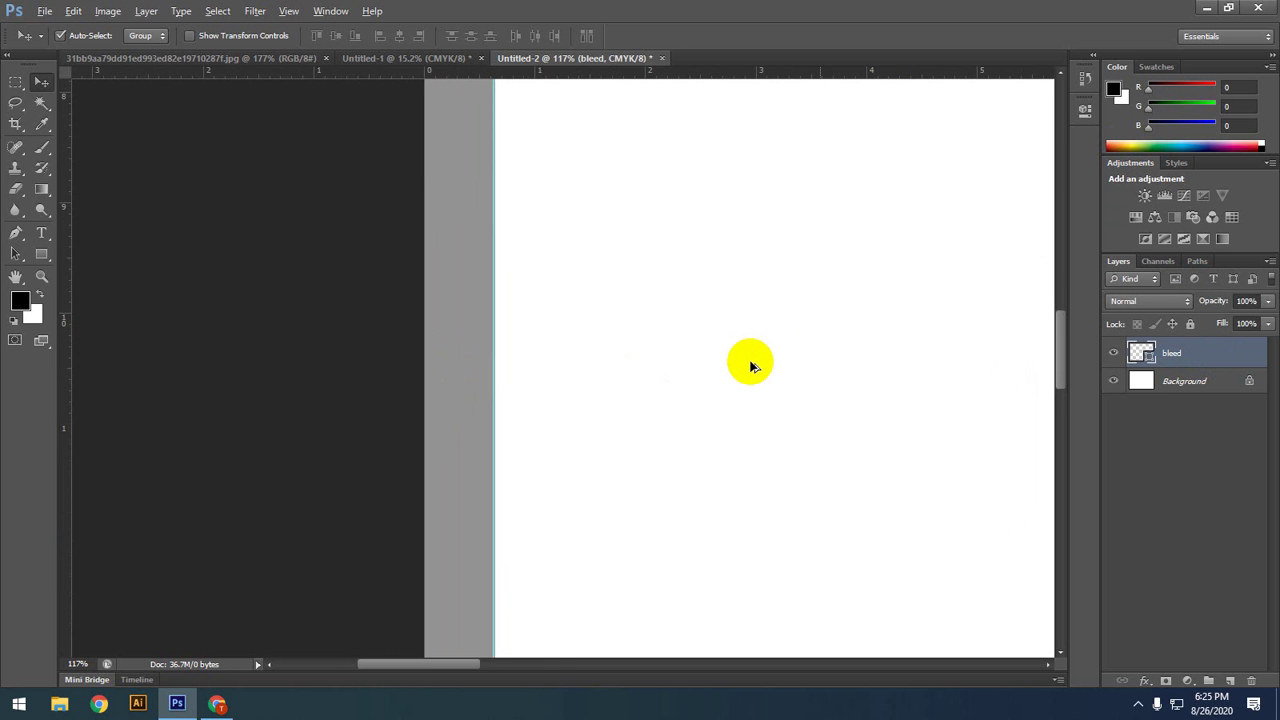
scroll(754, 367, down, 1)
scroll(754, 367, down, 1)
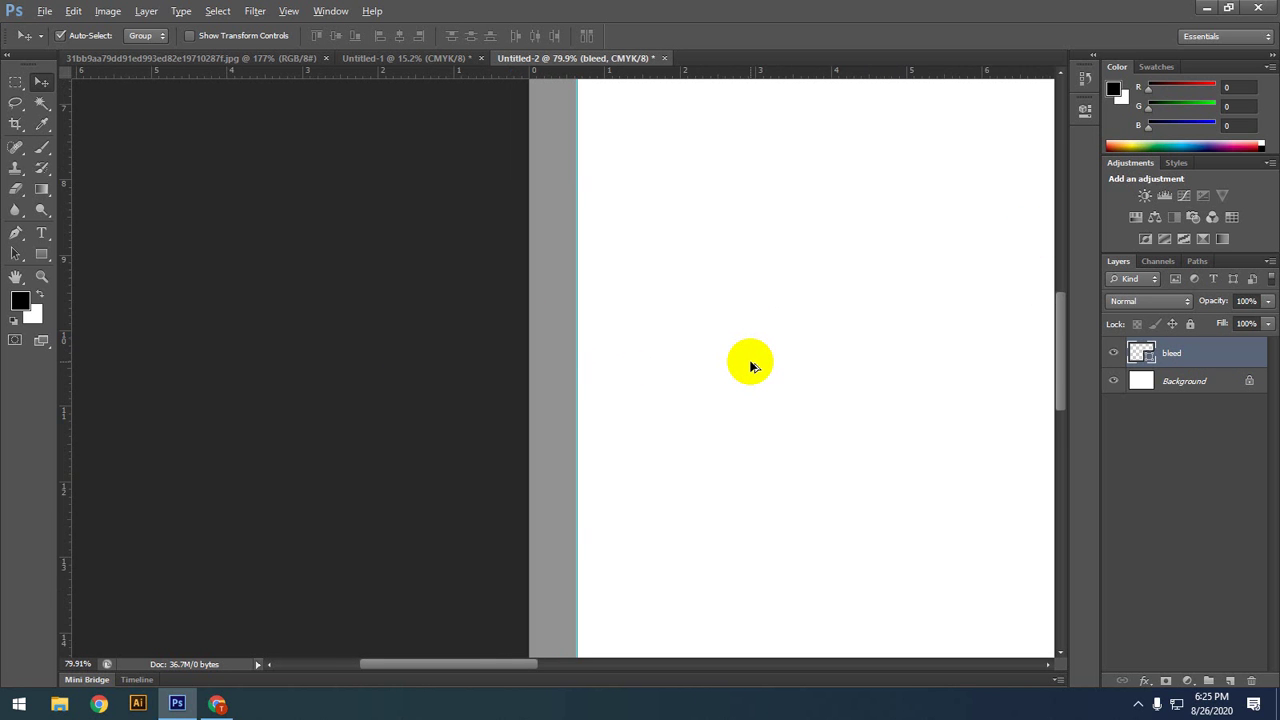
scroll(754, 367, down, 3)
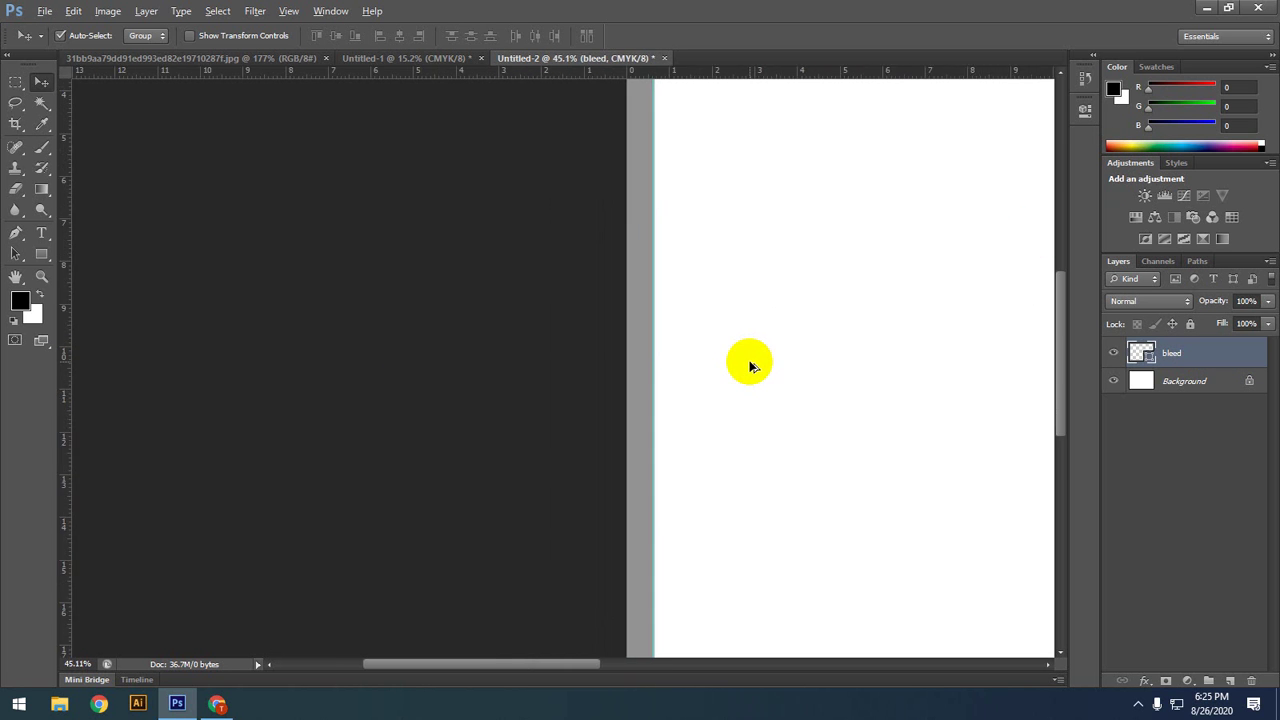
scroll(754, 367, down, 3)
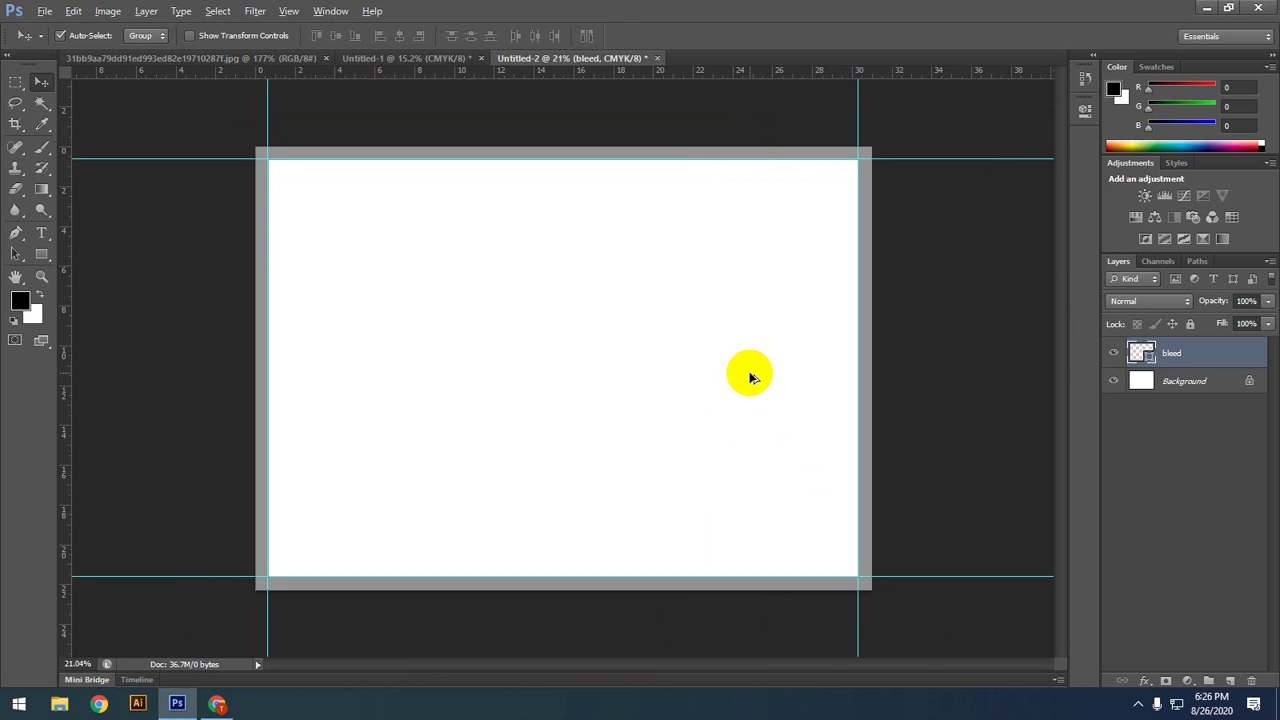
scroll(752, 376, up, 1)
scroll(752, 376, up, 1)
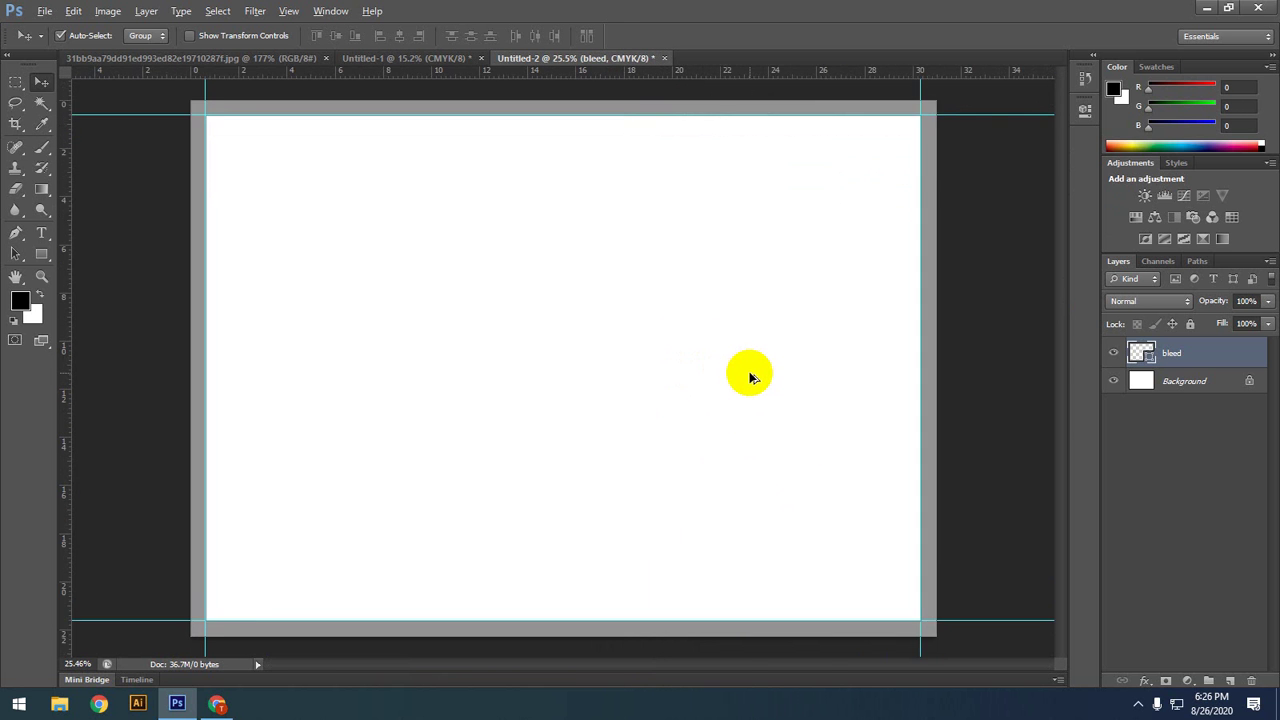
scroll(752, 376, down, 1)
scroll(752, 376, down, 1)
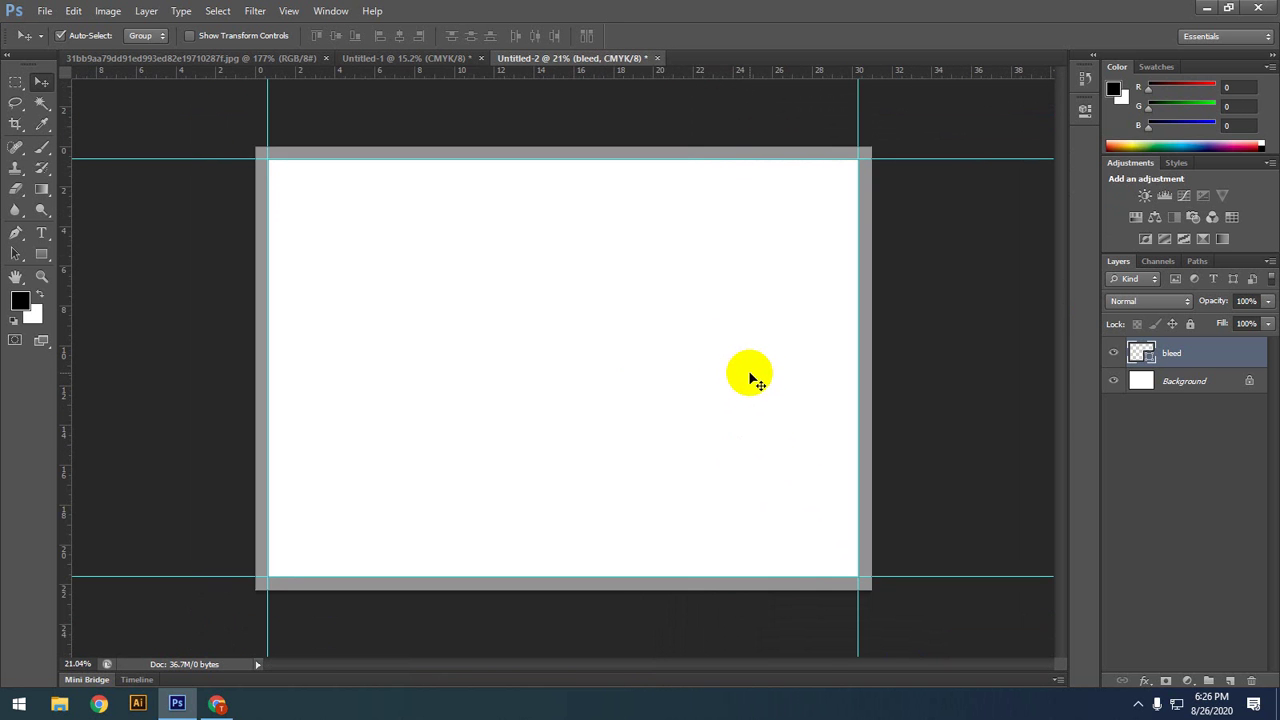
Step: Examine the upper-left corner where the two guides meet the bleed frame
click(180, 335)
scroll(290, 283, up, 2)
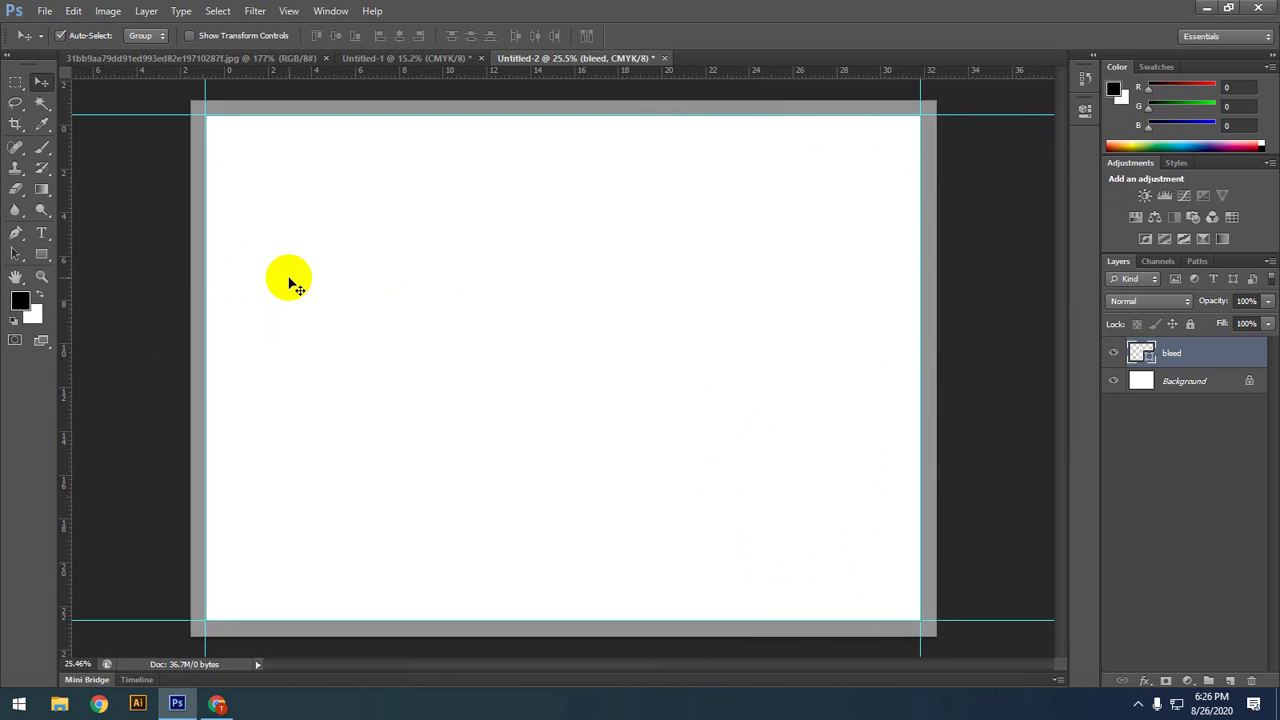
scroll(290, 283, up, 4)
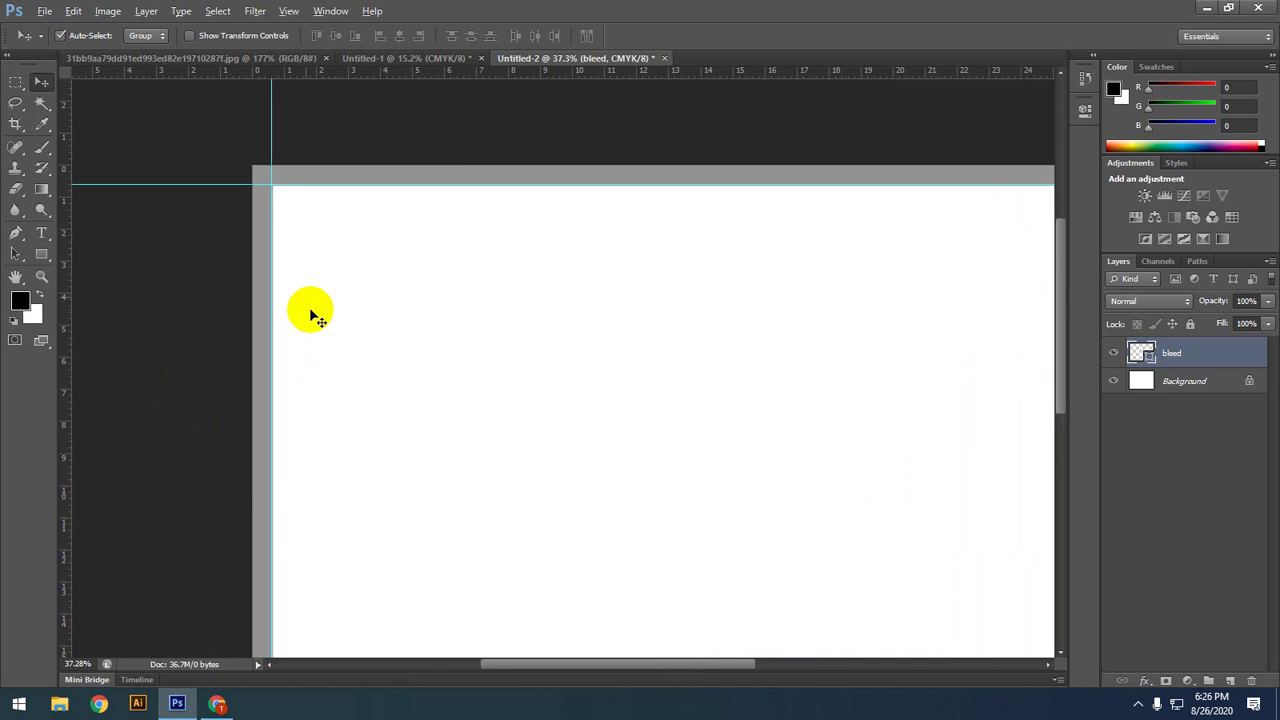
scroll(312, 316, up, 2)
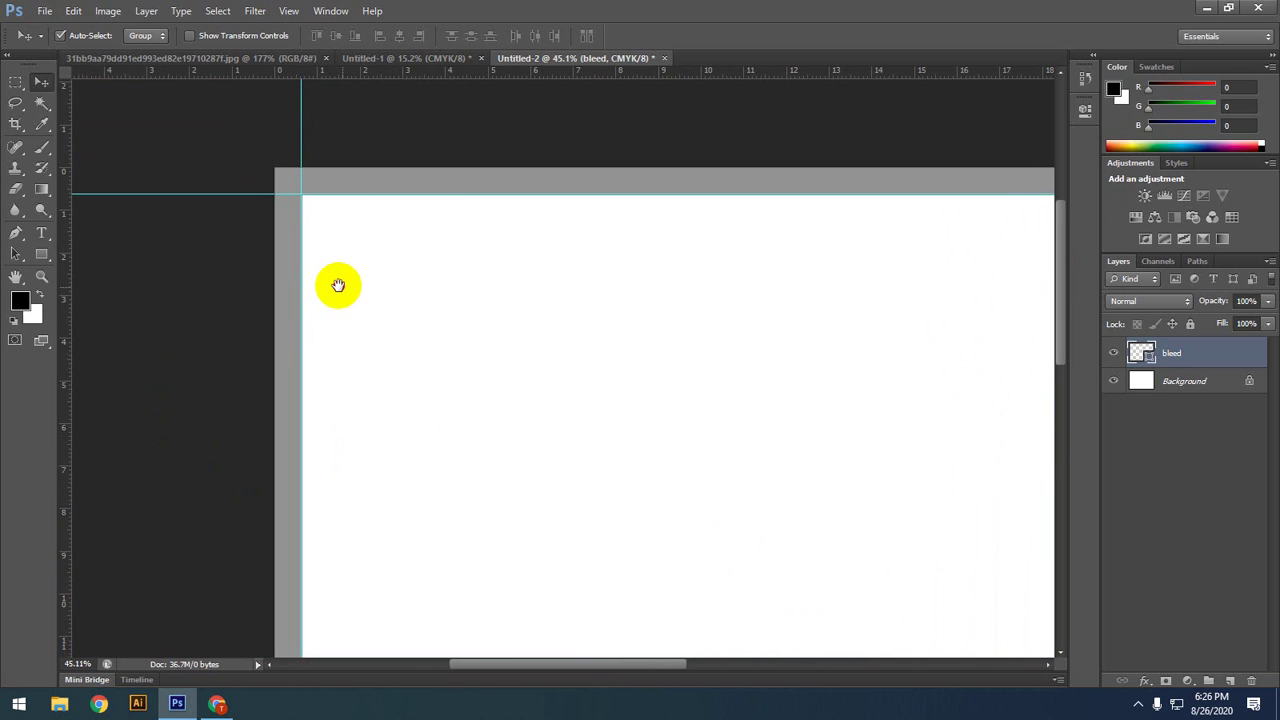
click(360, 103)
scroll(352, 308, up, 1)
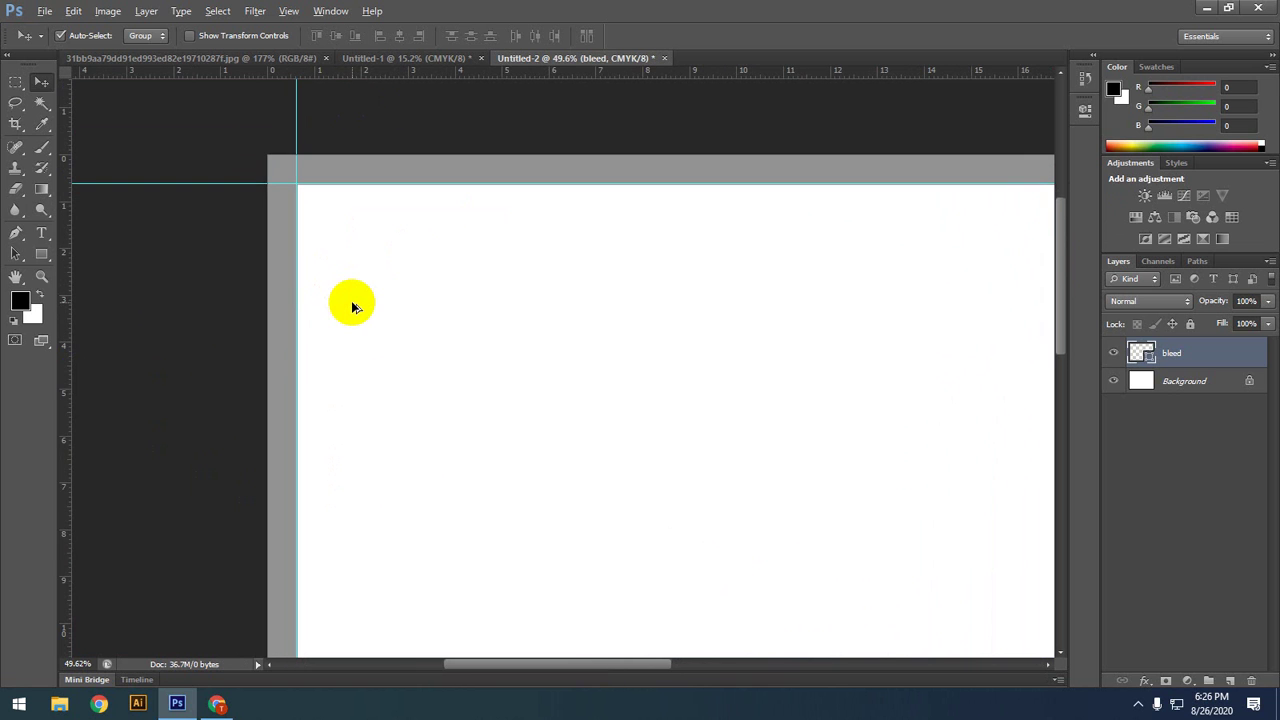
key(alt)
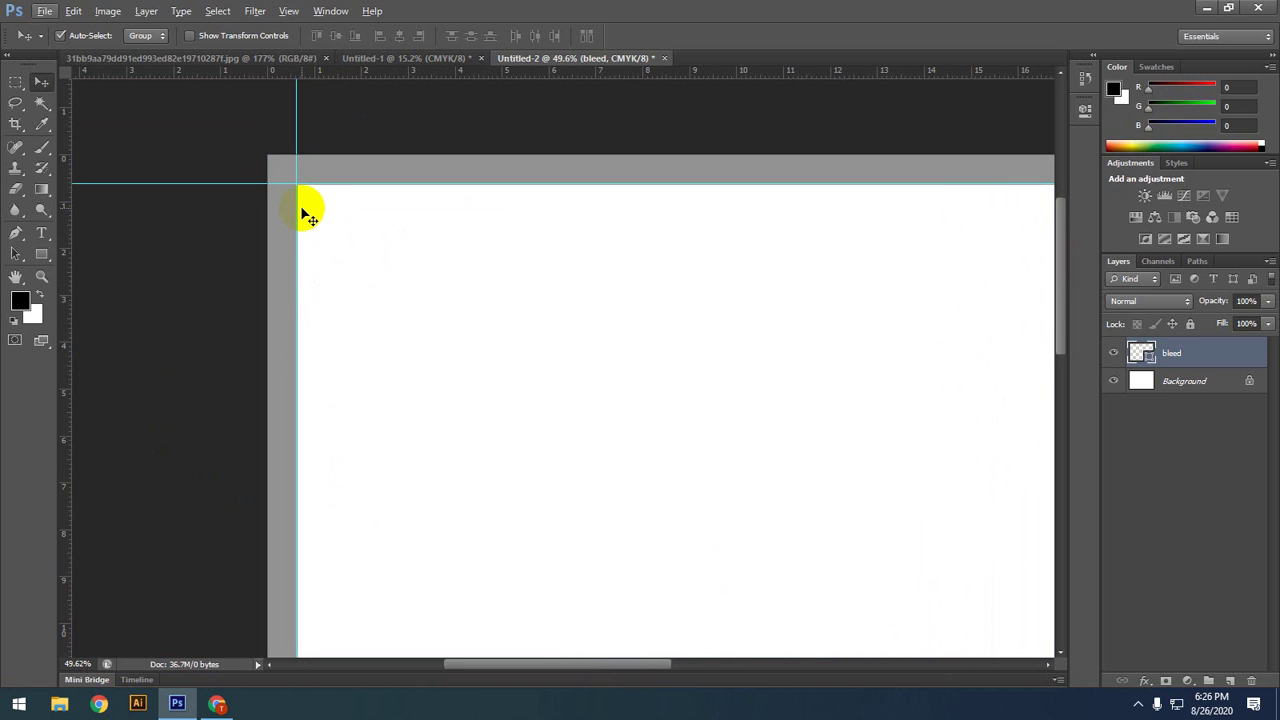
key(alt)
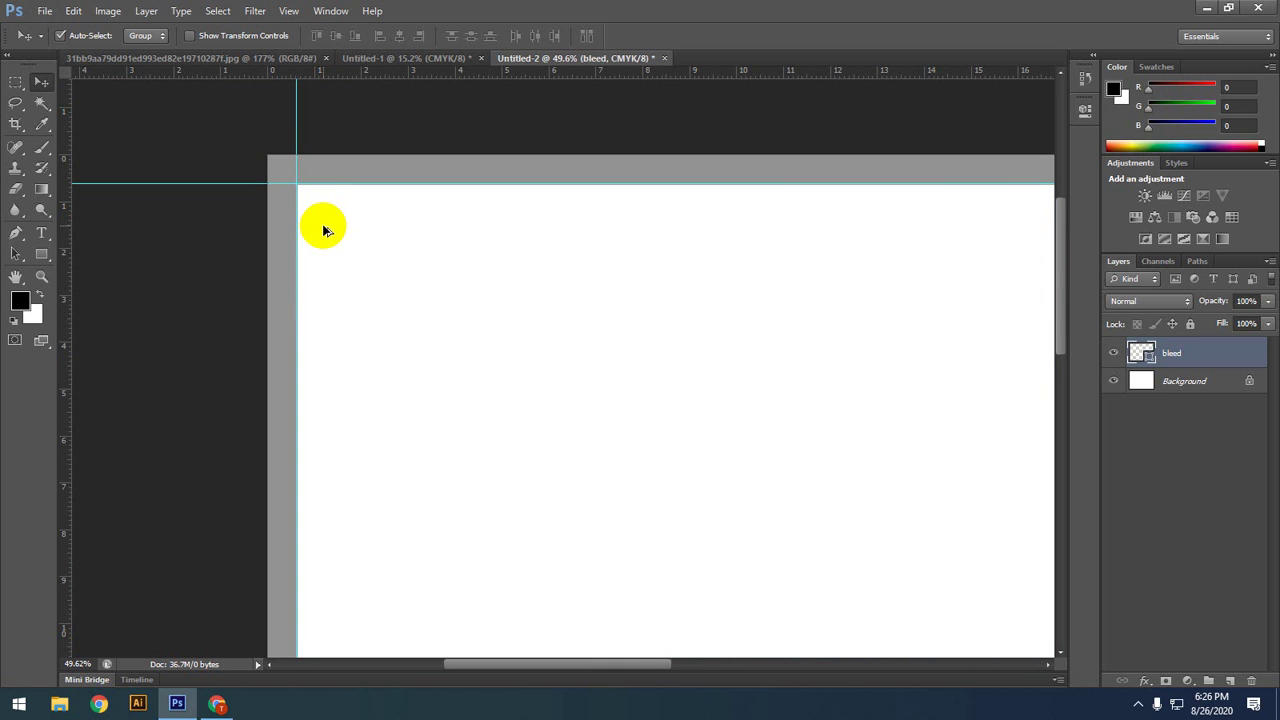
scroll(322, 228, up, 1)
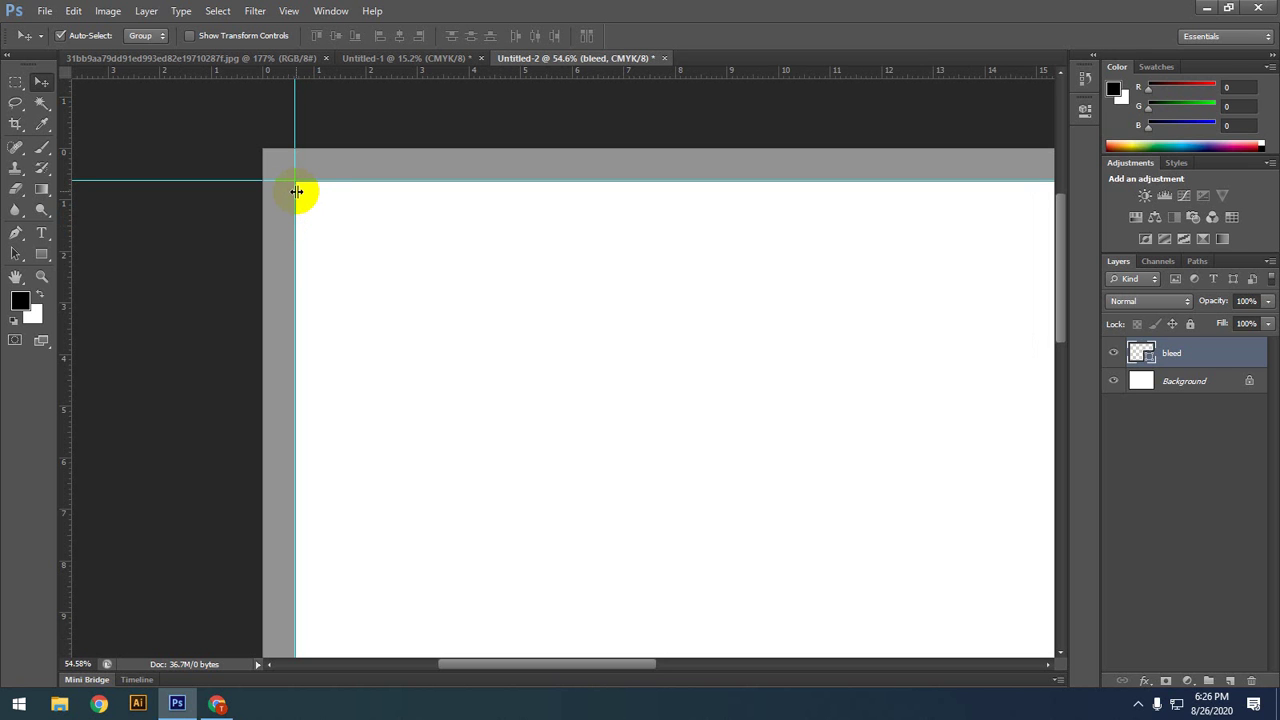
Step: Begin an exactly sized rectangle inside the bleed frame with a width of 0.50 in
drag(250, 270, 42, 255)
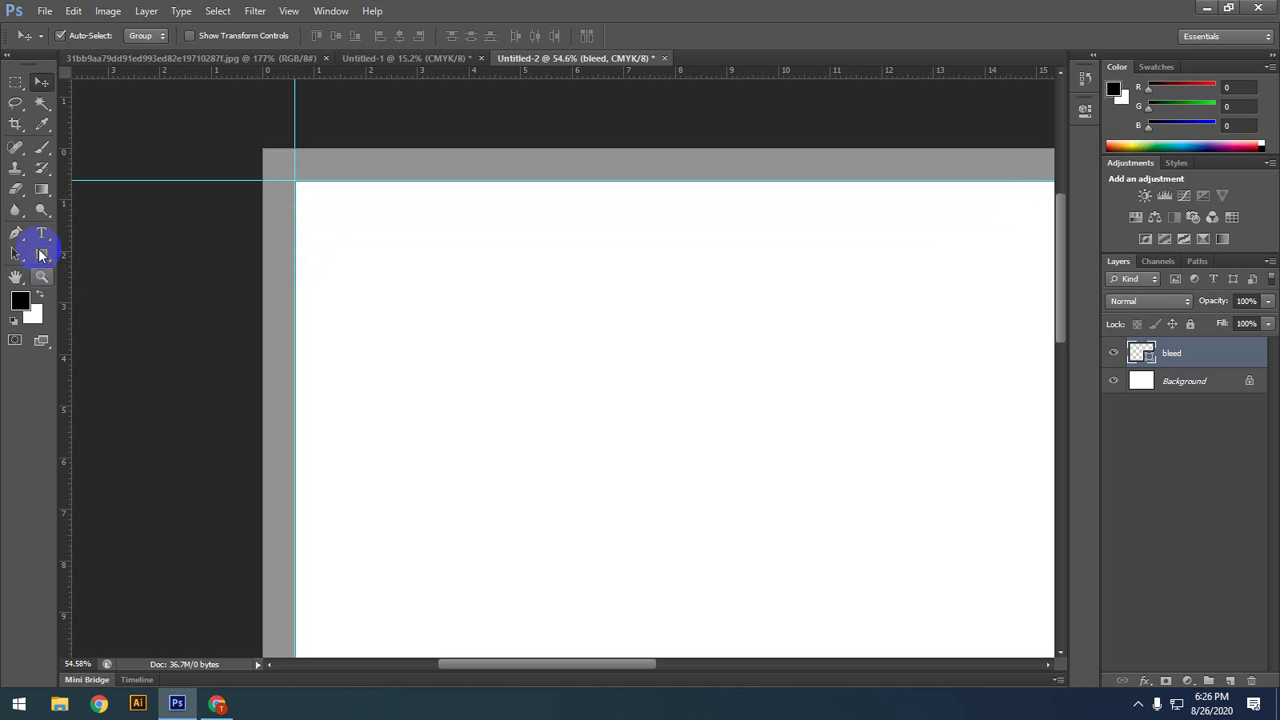
click(42, 255)
click(42, 255)
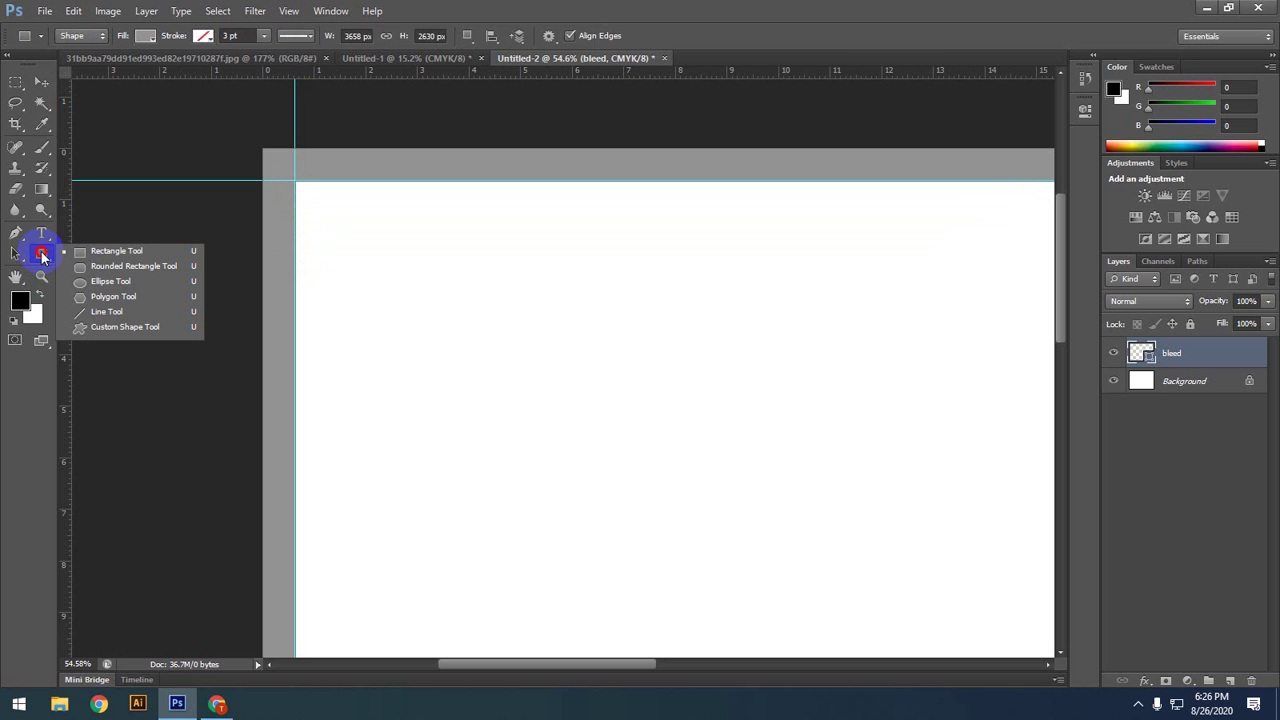
drag(42, 255, 86, 257)
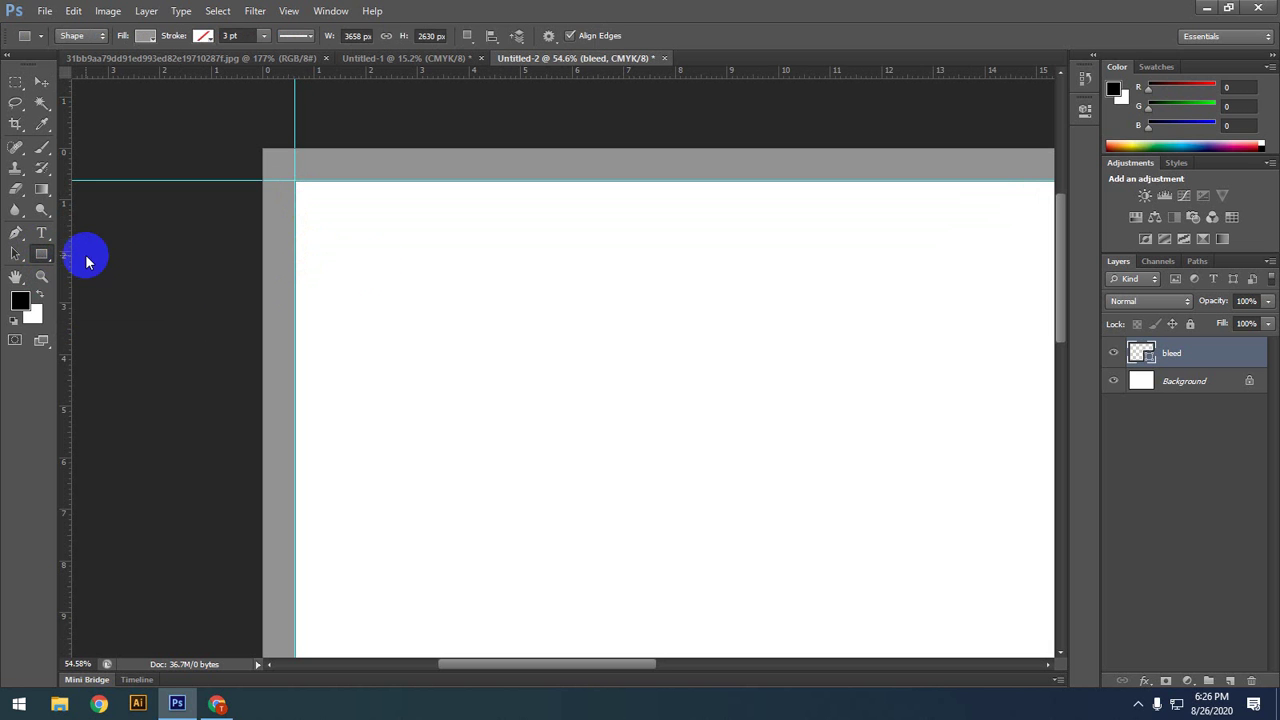
click(497, 269)
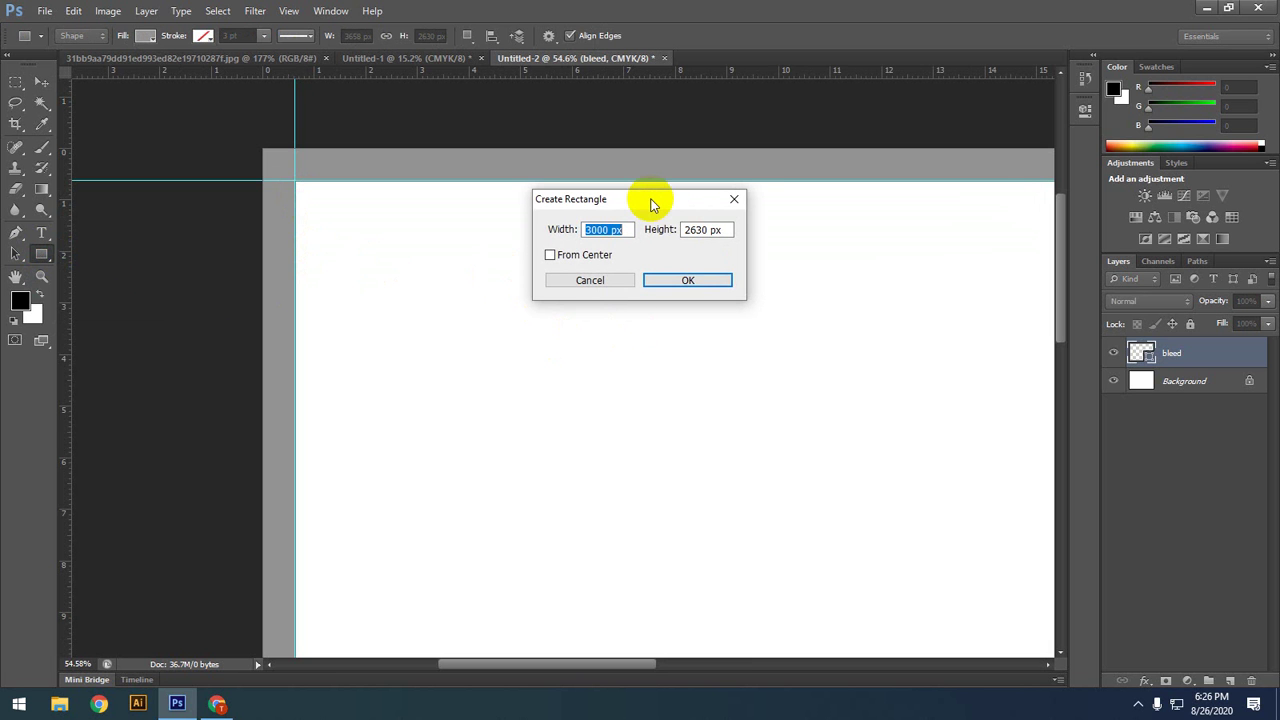
drag(651, 205, 611, 254)
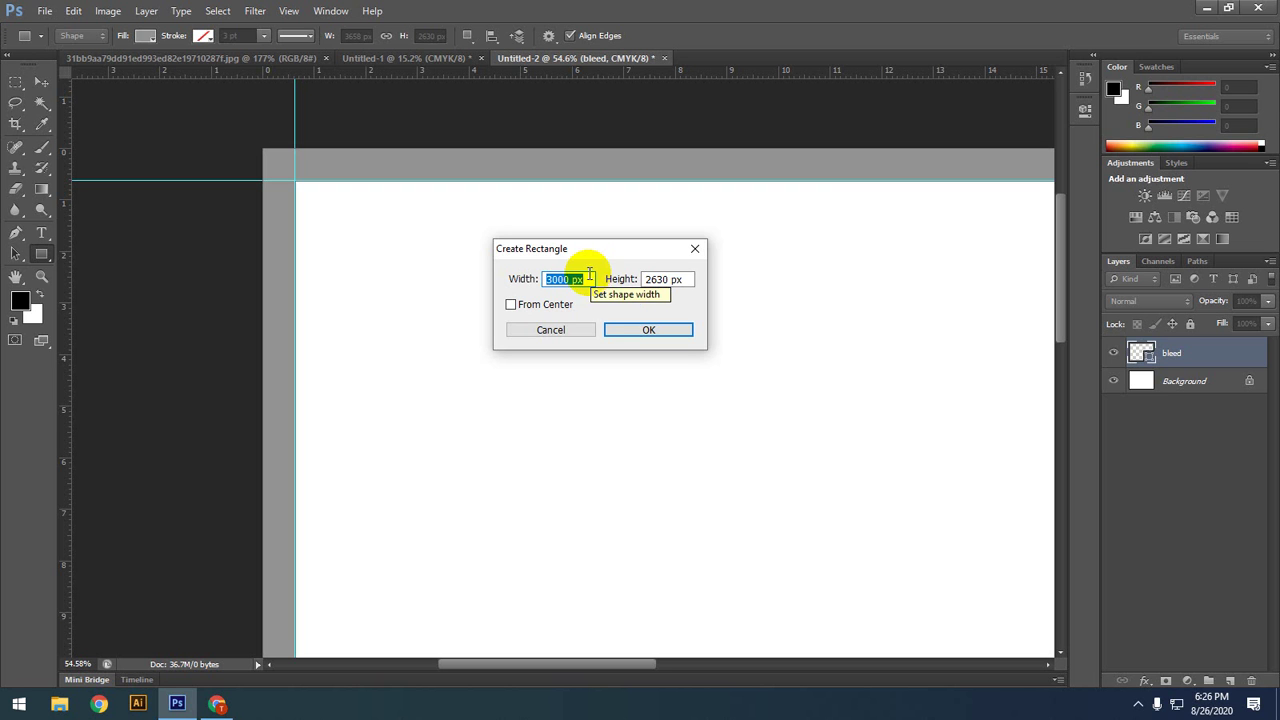
drag(576, 261, 534, 271)
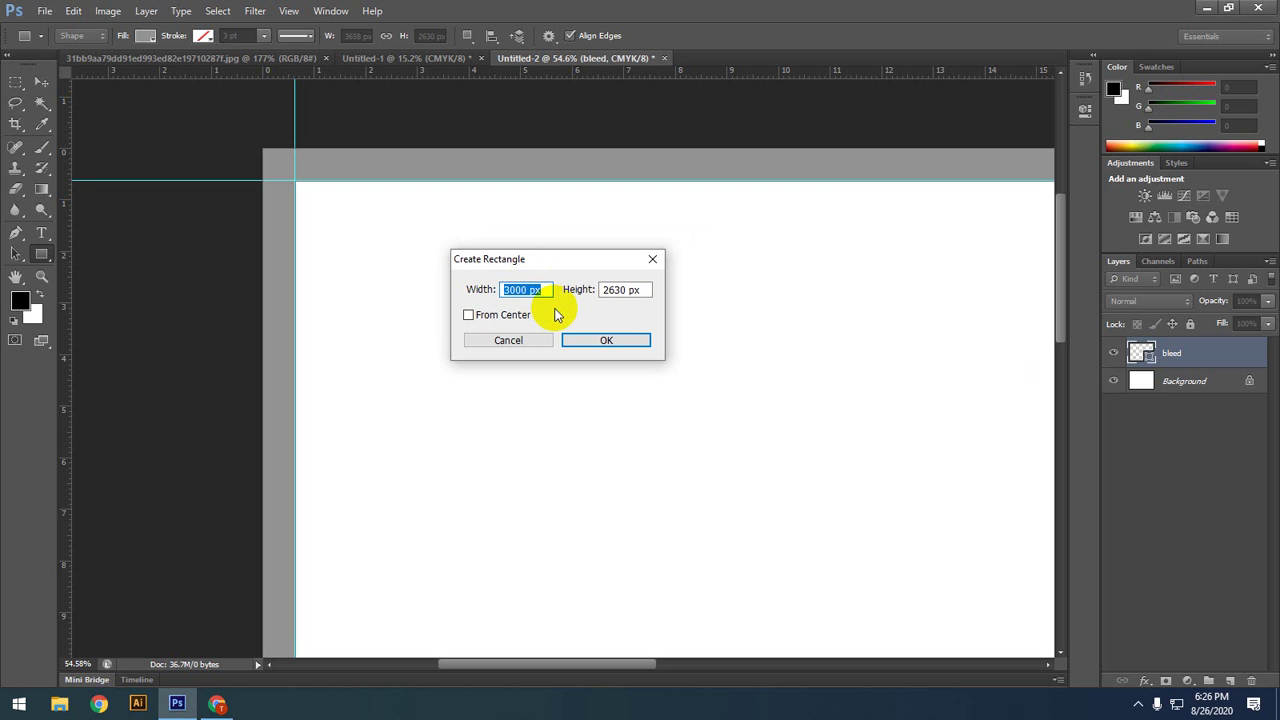
key(BackSpace)
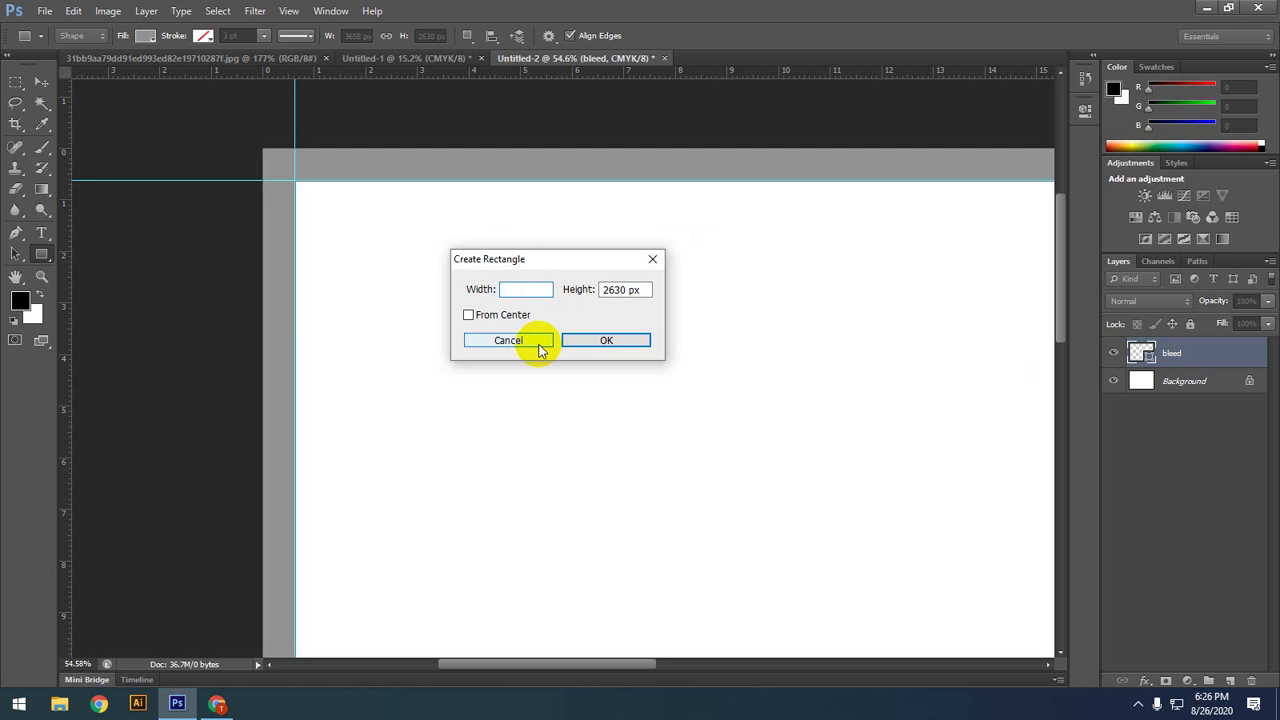
text(0.50)
click(636, 291)
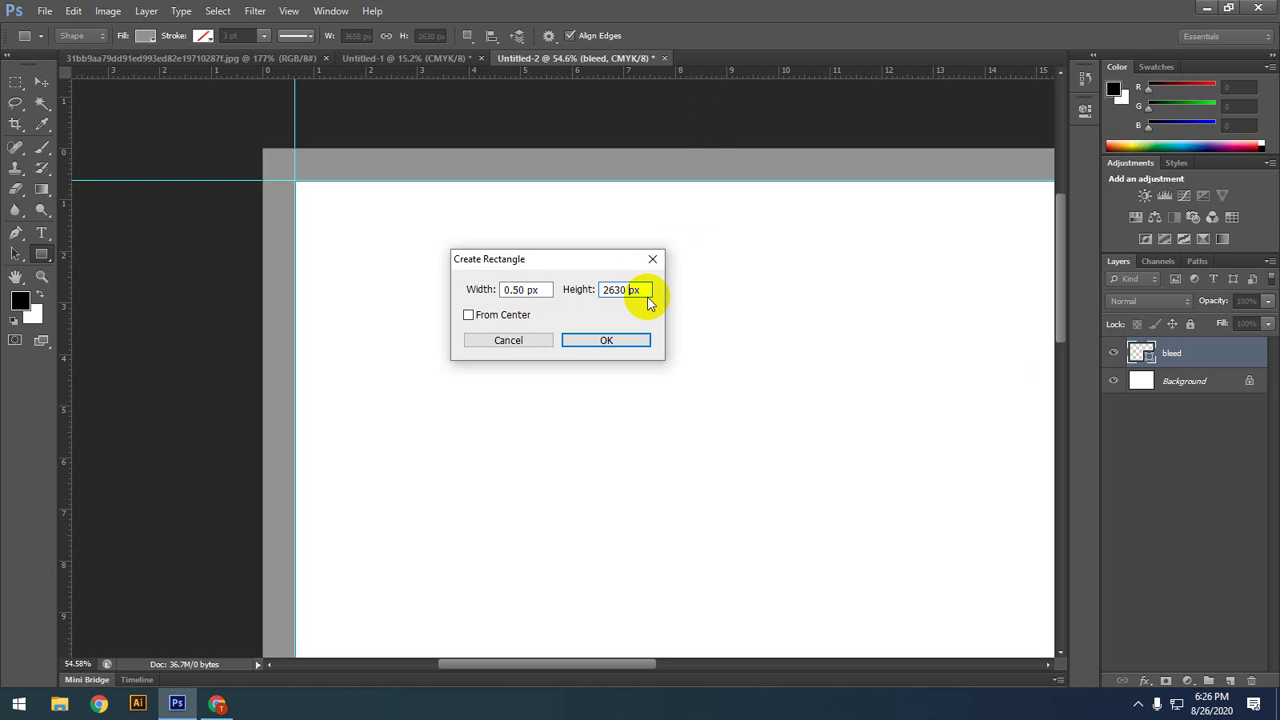
click(530, 289)
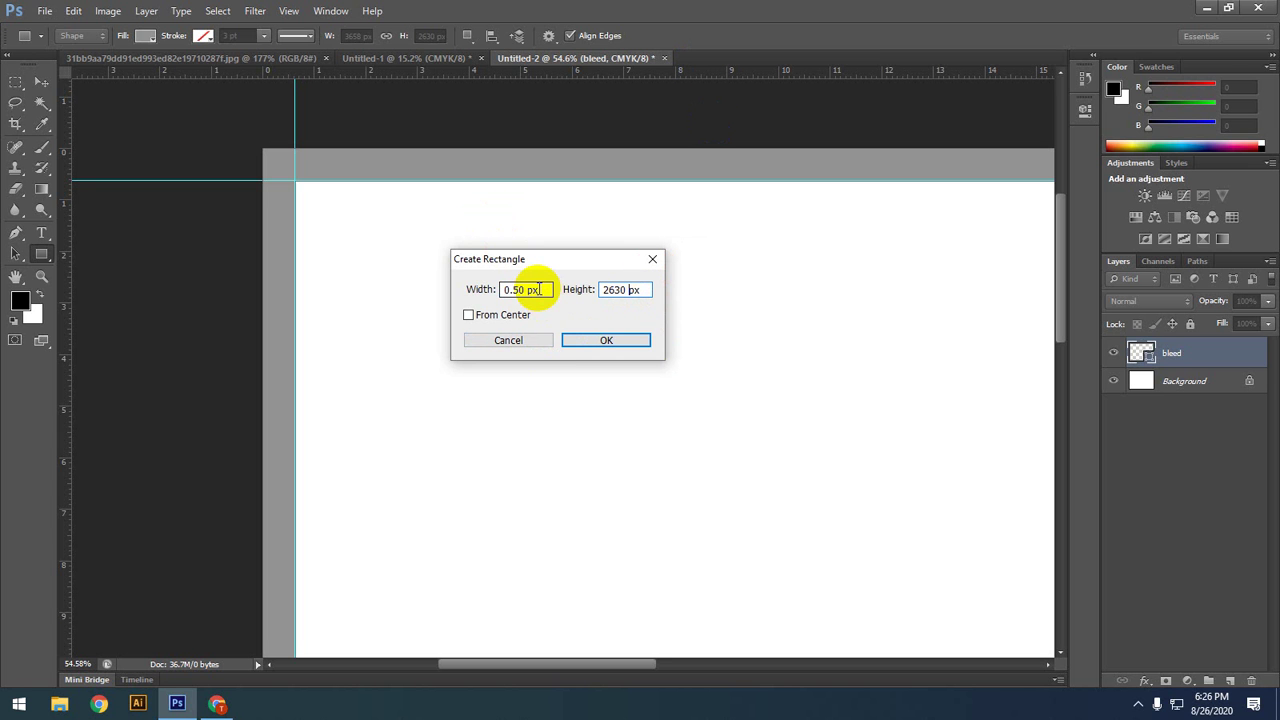
key(BackSpace)
text(in)
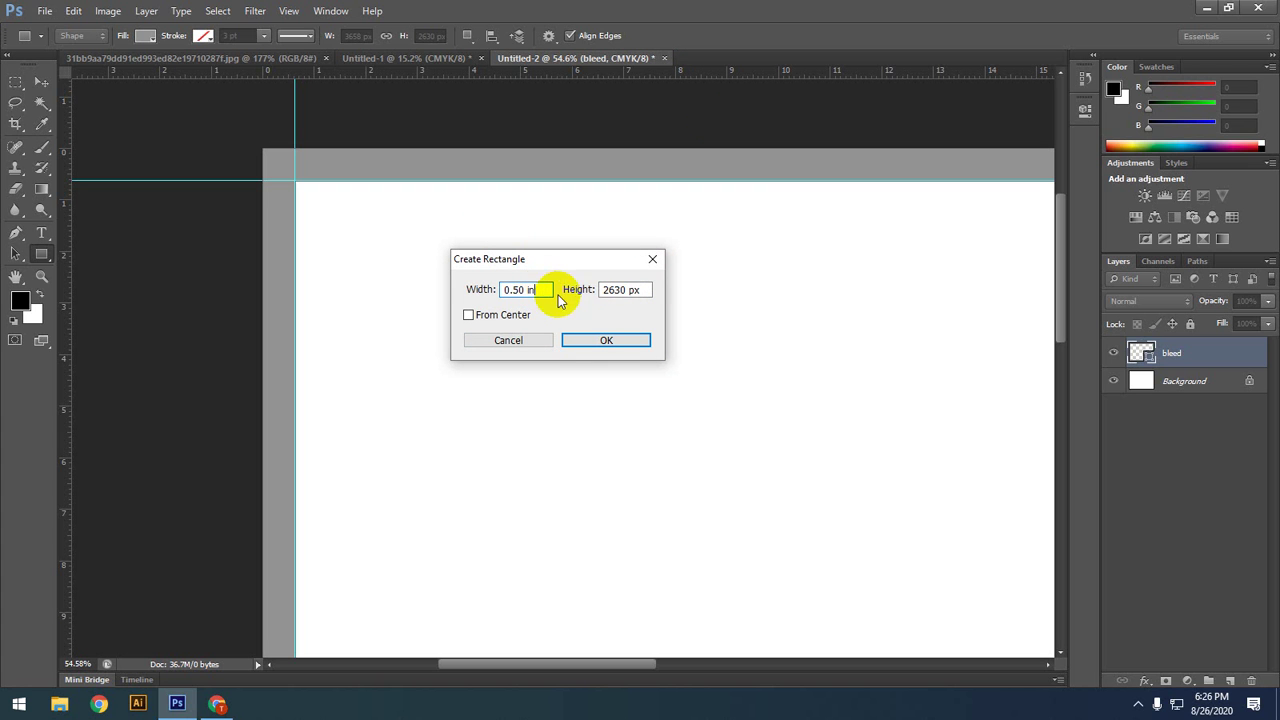
Step: Set the rectangle's height to 0.50 and create the shape
click(644, 291)
key(ctrl+a)
text(0)
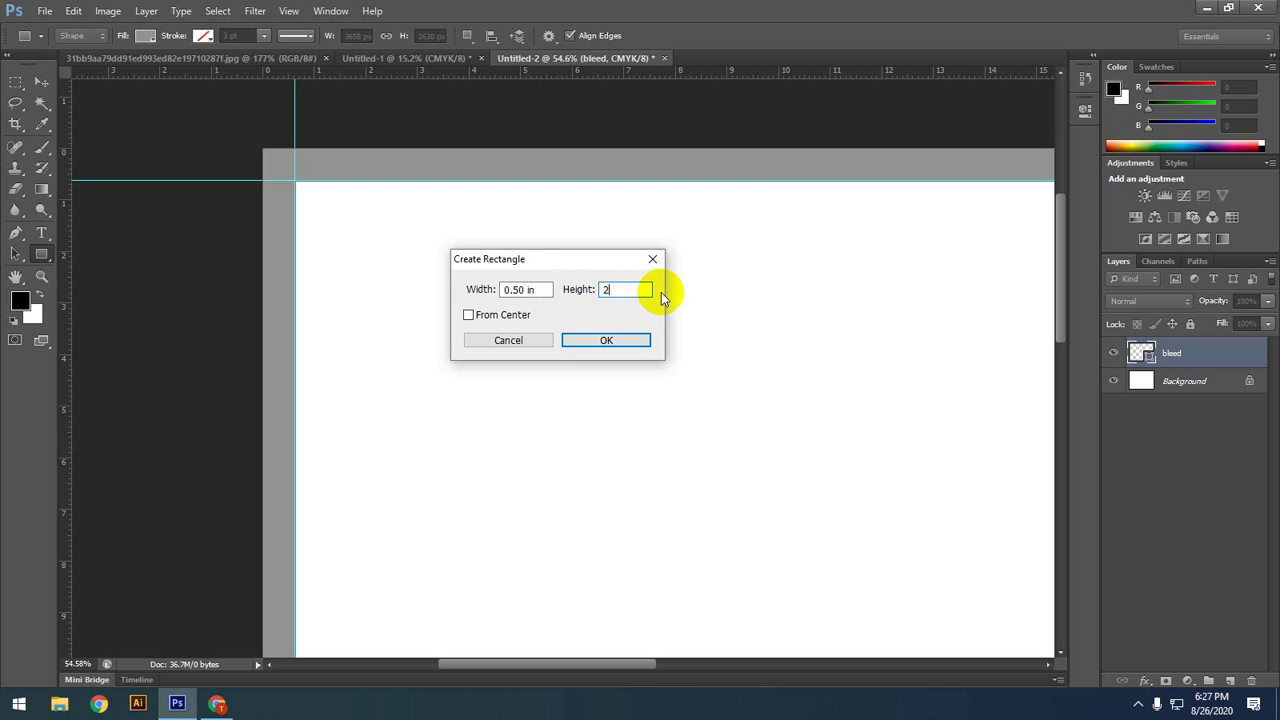
key(BackSpace)
text(0.50)
click(612, 342)
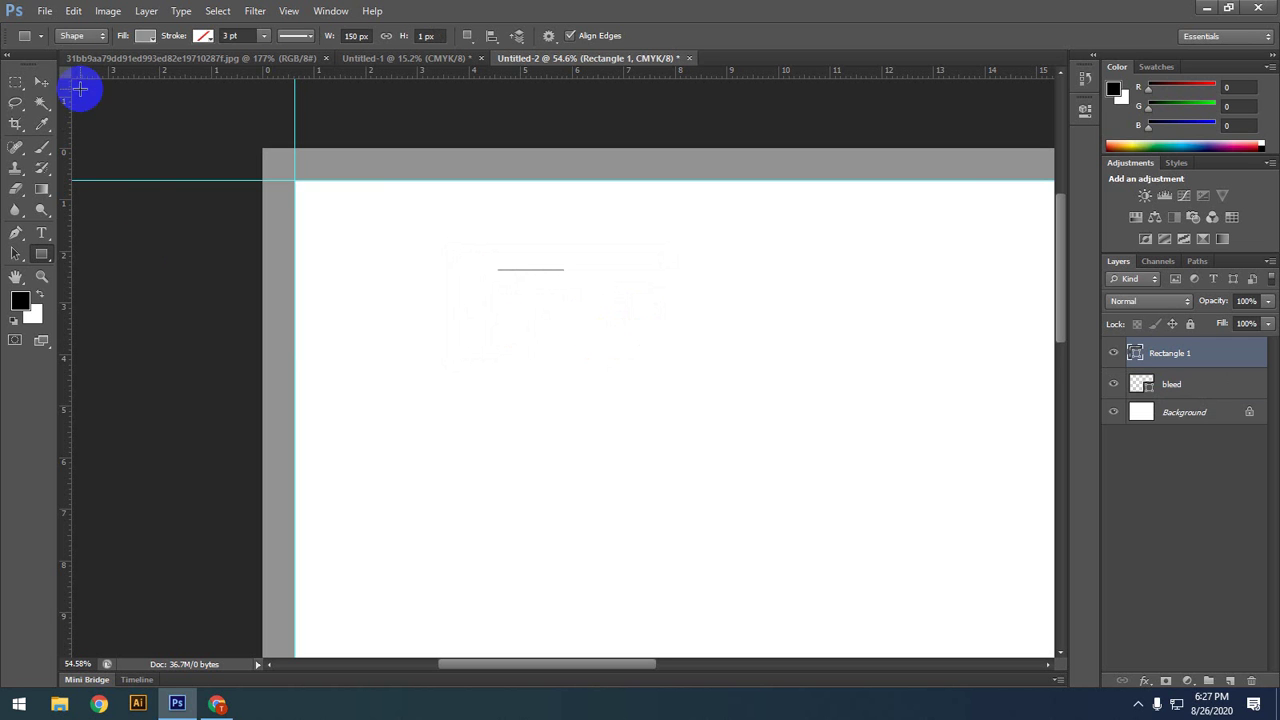
Step: Change the thin rectangle's fill colour to black
click(145, 35)
click(67, 113)
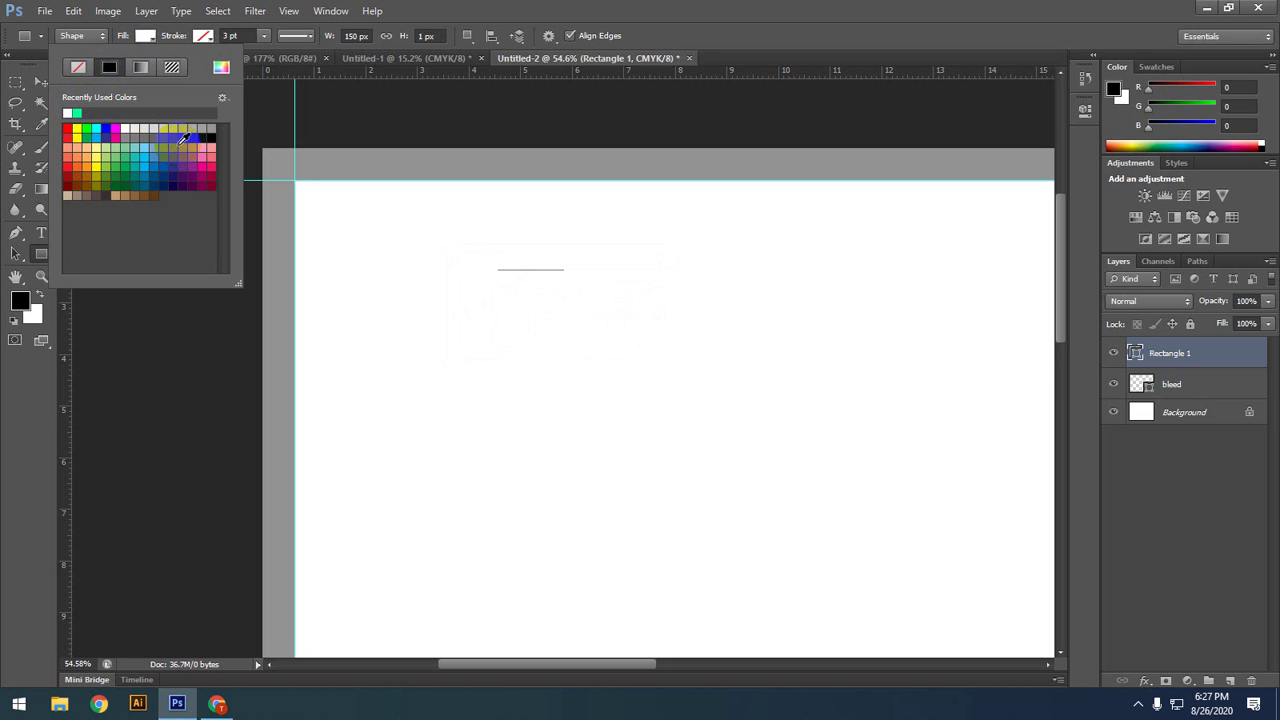
click(208, 140)
click(40, 83)
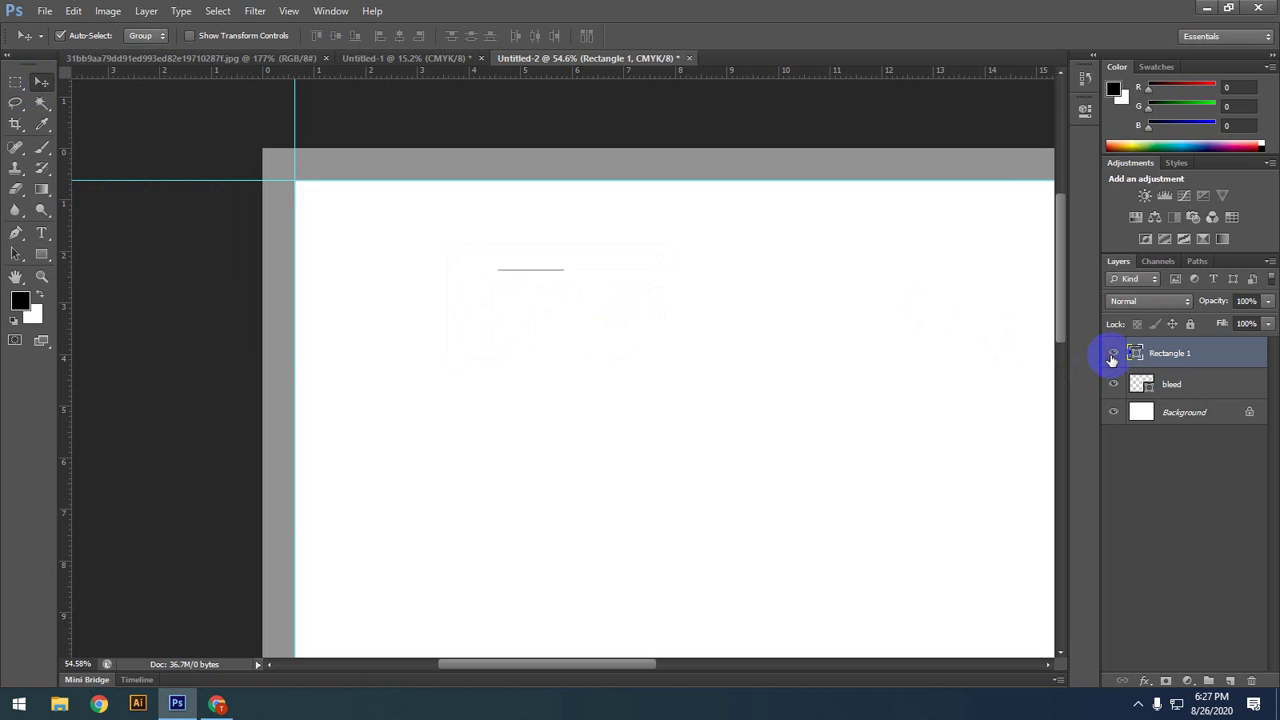
click(157, 195)
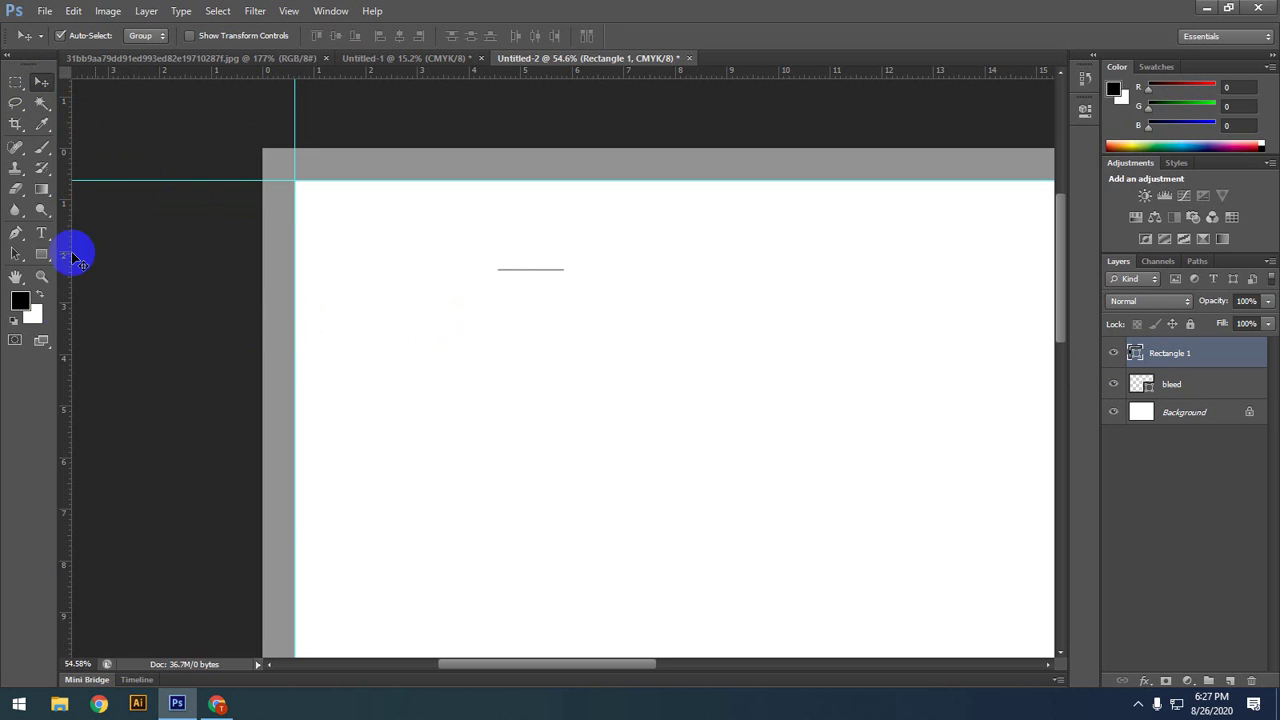
Step: Hide the Rectangle 1 layer and begin another rectangle on the page, built from its center with a width of 0.50
click(42, 254)
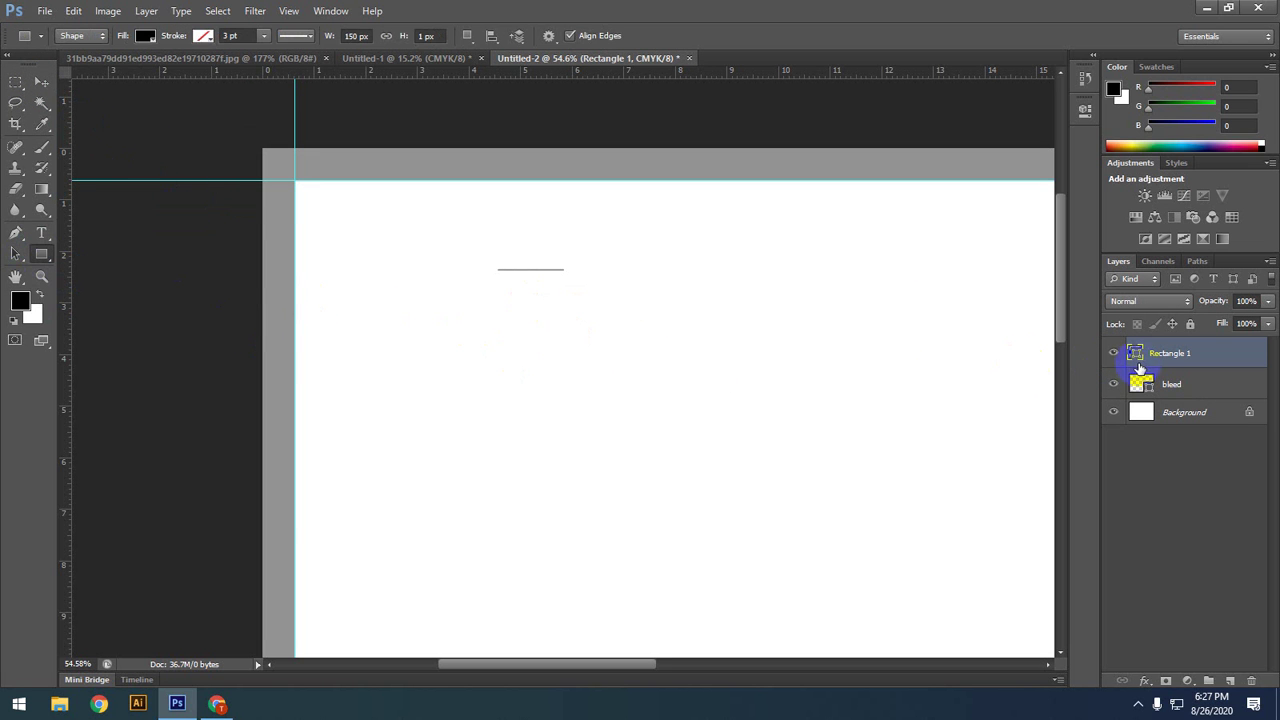
click(1112, 360)
click(557, 331)
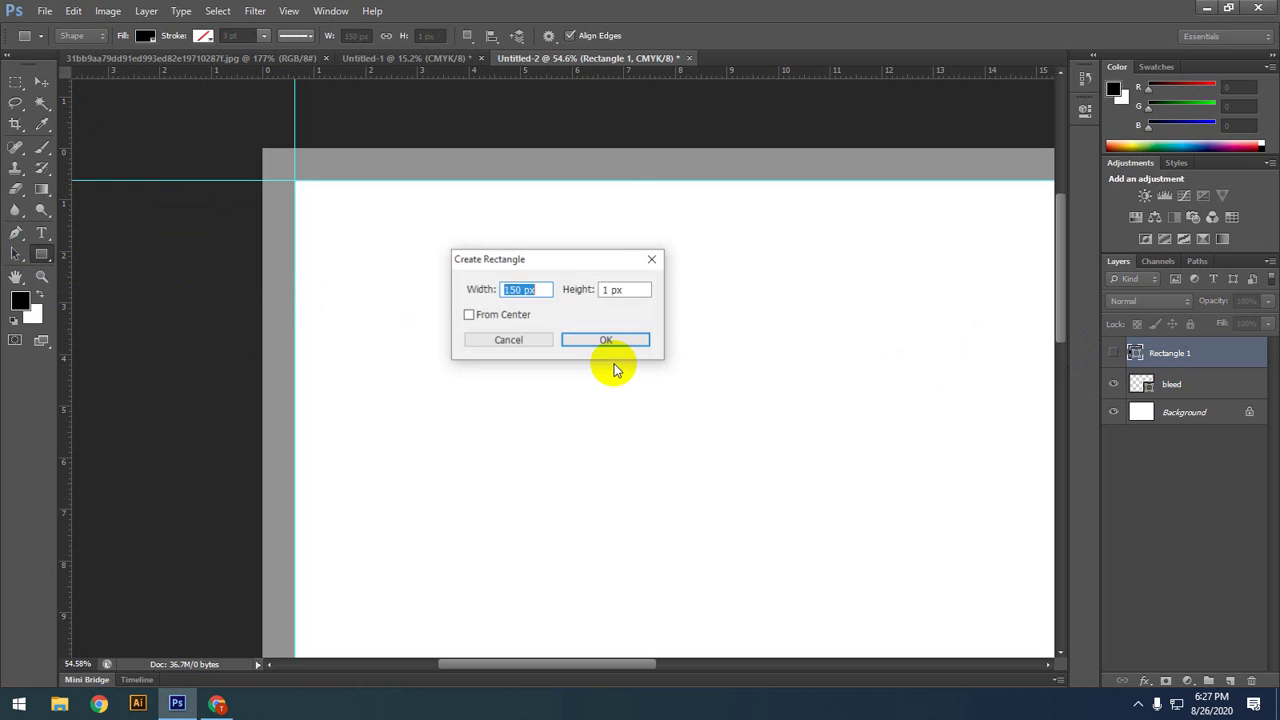
key(BackSpace)
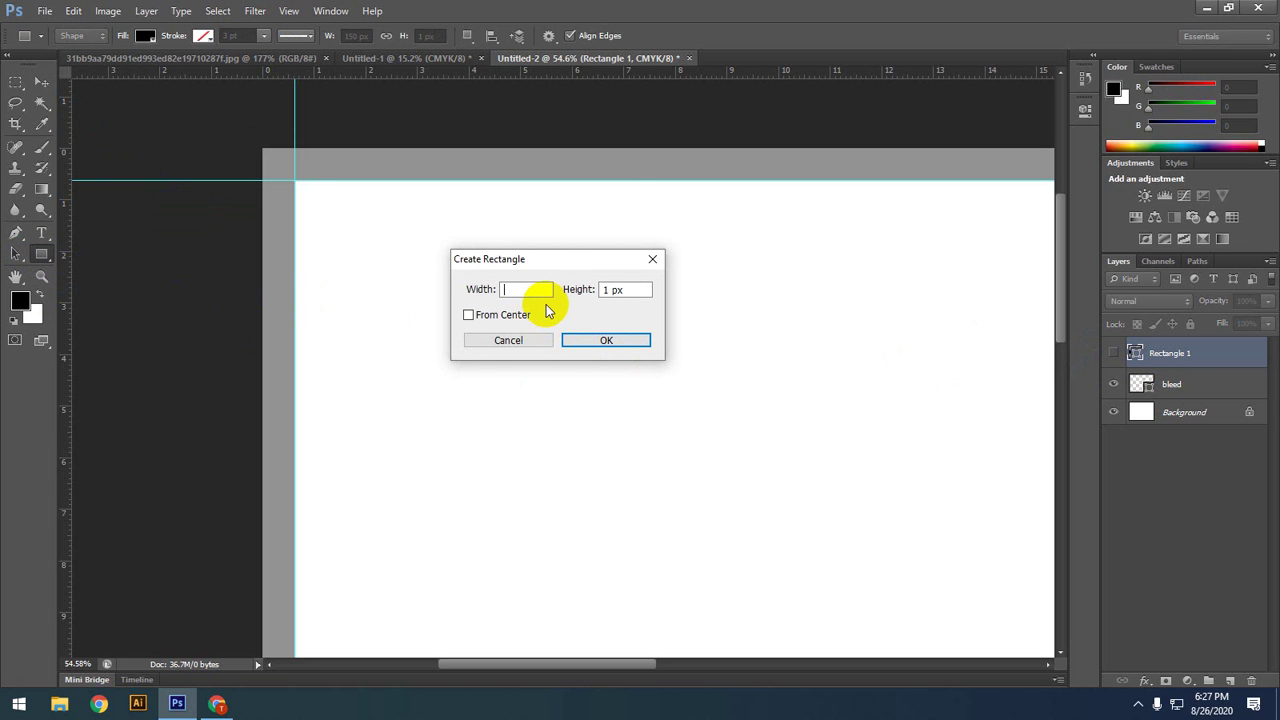
text(0.50)
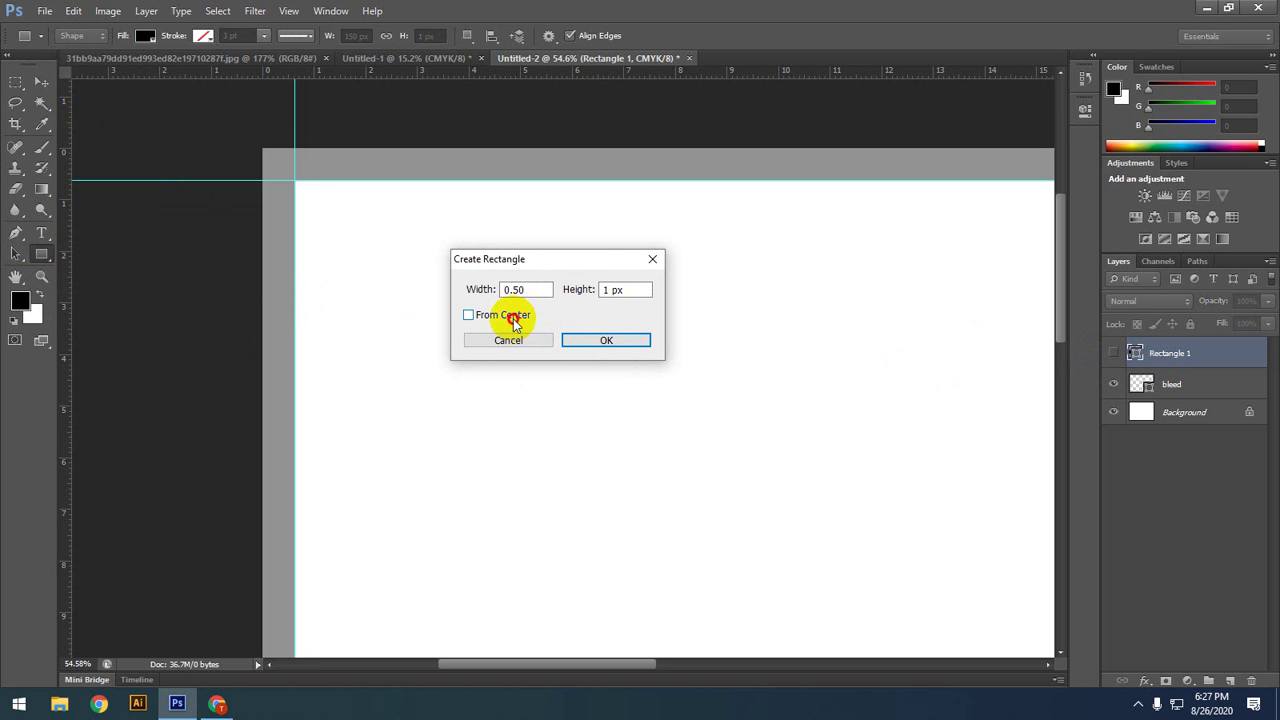
click(510, 316)
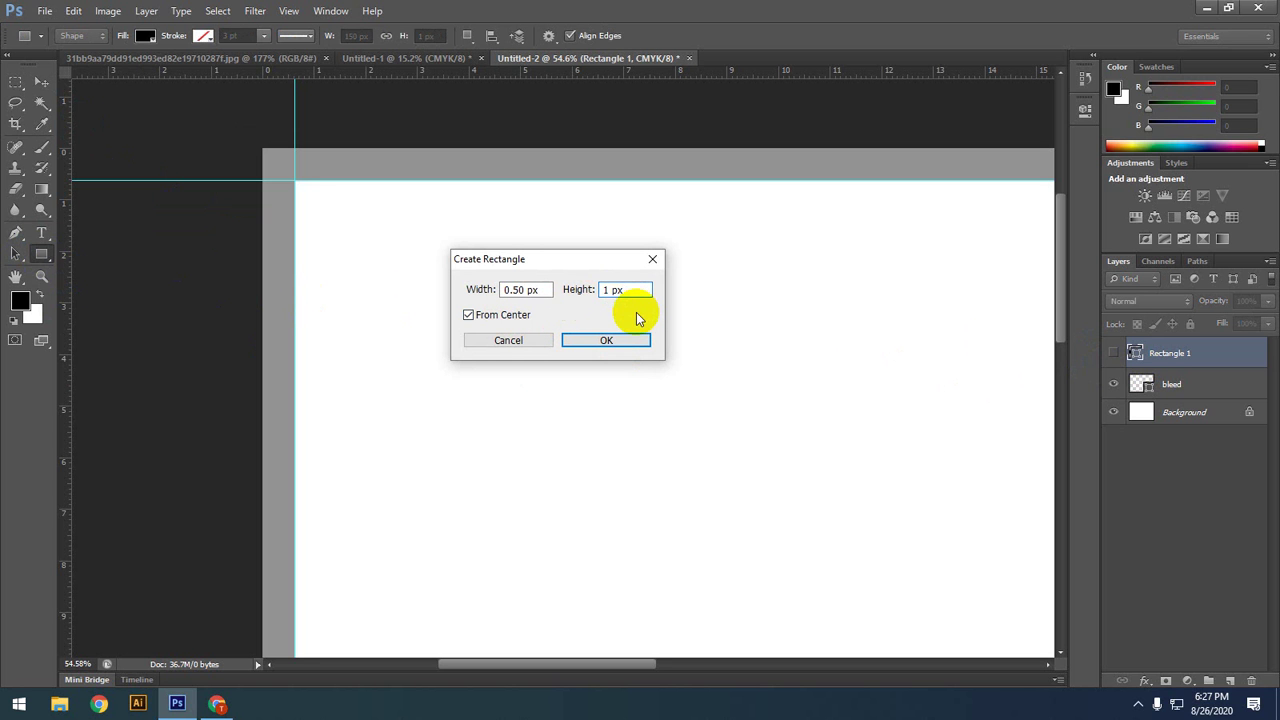
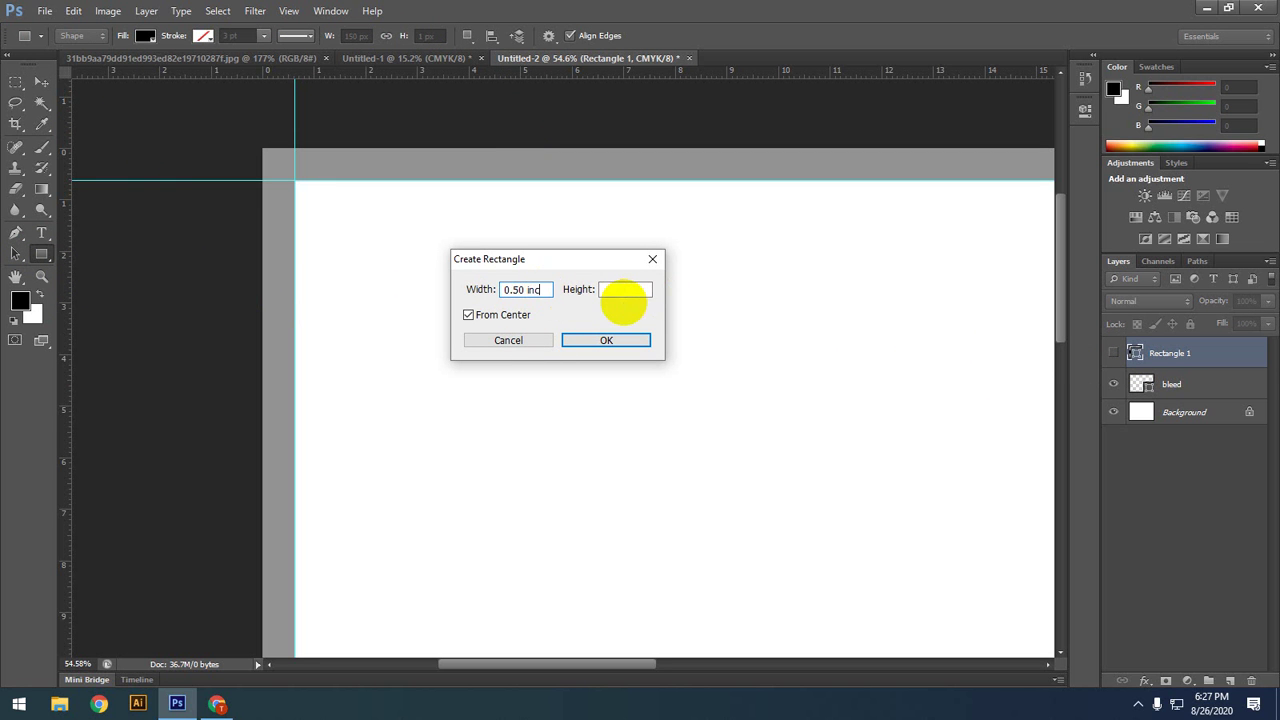
Step: Set the new rectangle's width and height to 0.5 in and create the black square
click(622, 290)
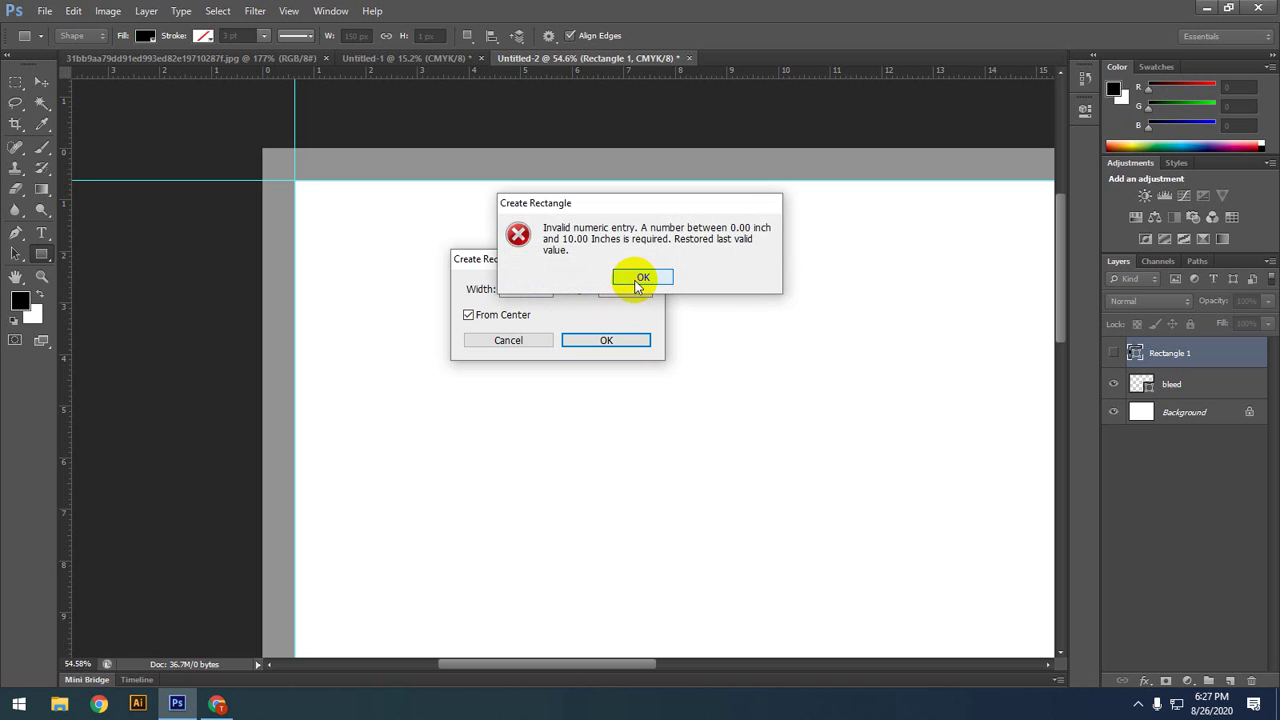
click(641, 279)
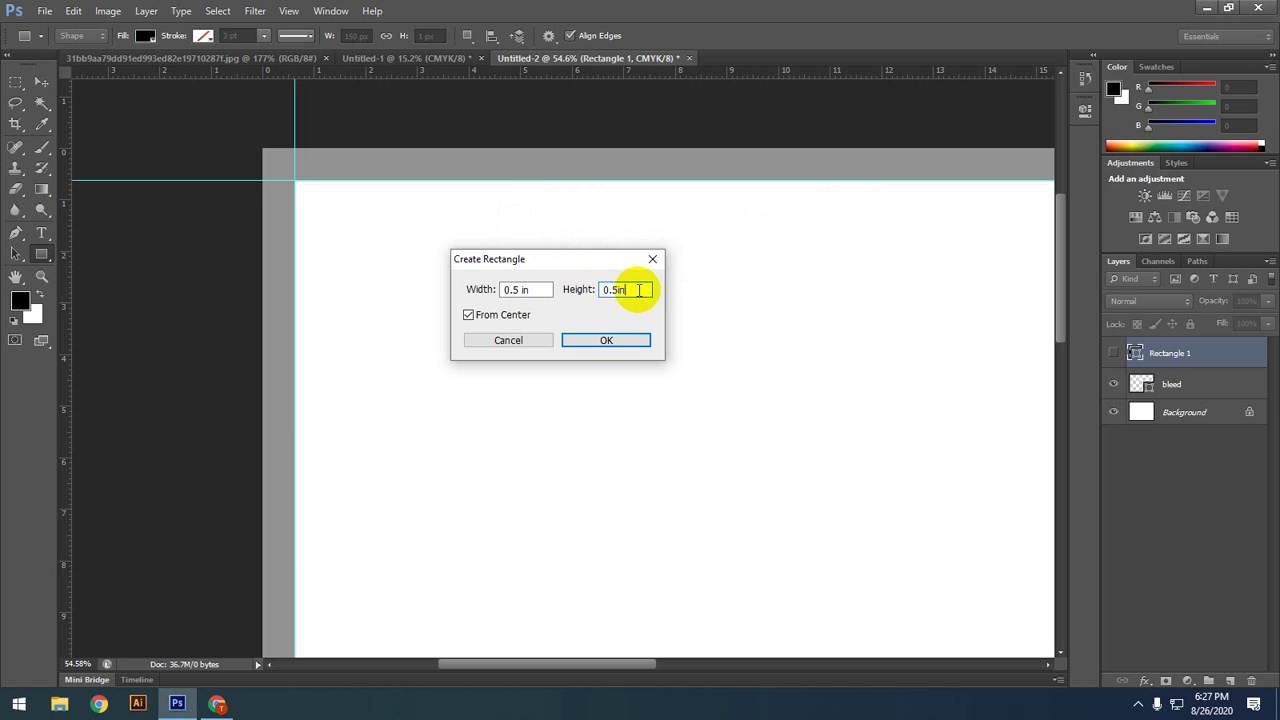
key(BackSpace)
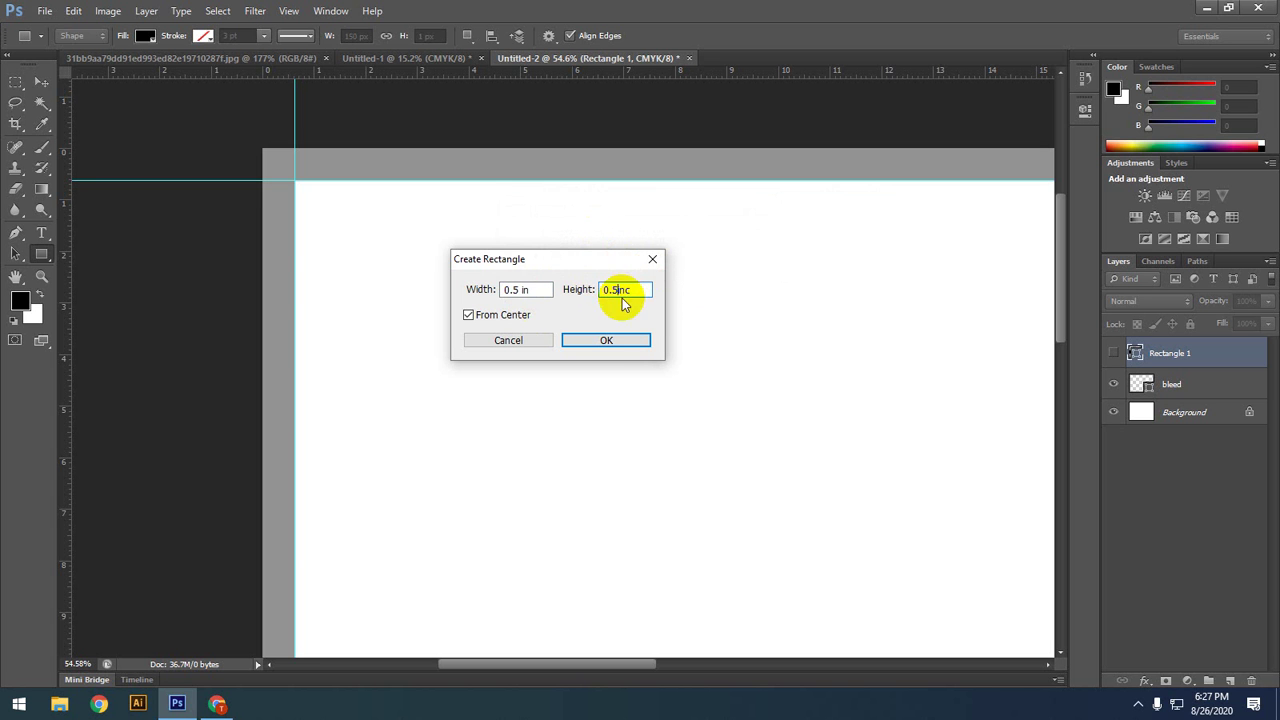
click(607, 340)
click(644, 276)
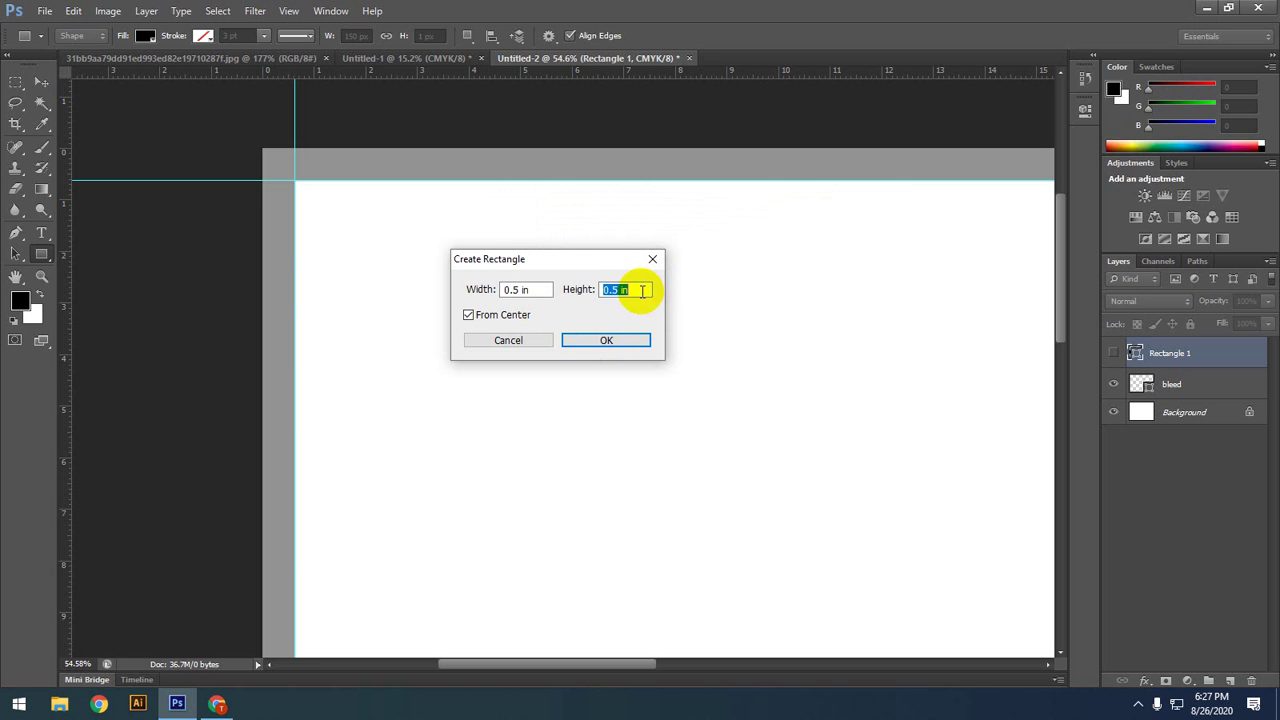
click(624, 341)
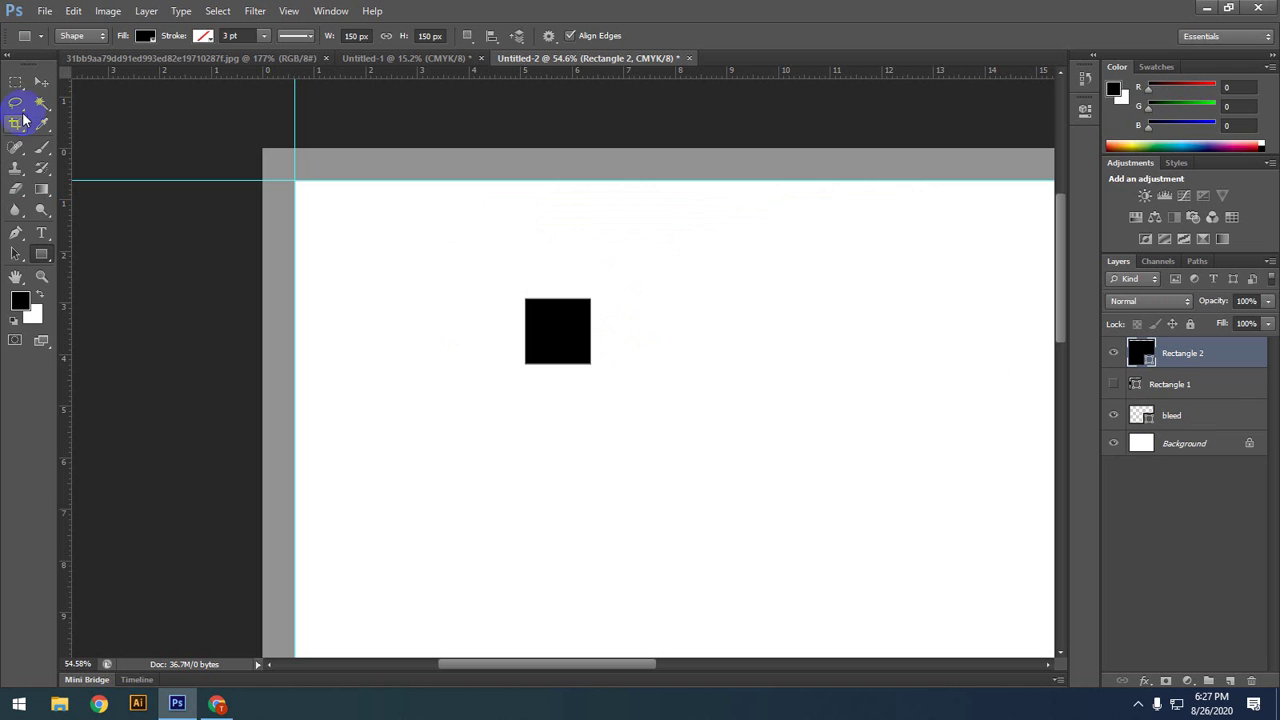
Step: Snap the black square into the upper-left guide corner and add guides along its lower and right edges
click(42, 80)
drag(557, 343, 326, 233)
drag(400, 86, 405, 245)
drag(55, 276, 361, 350)
Step: Move the black square into the lower-left guide corner and add a horizontal guide along its top edge
drag(340, 230, 423, 337)
key(ctrl+0)
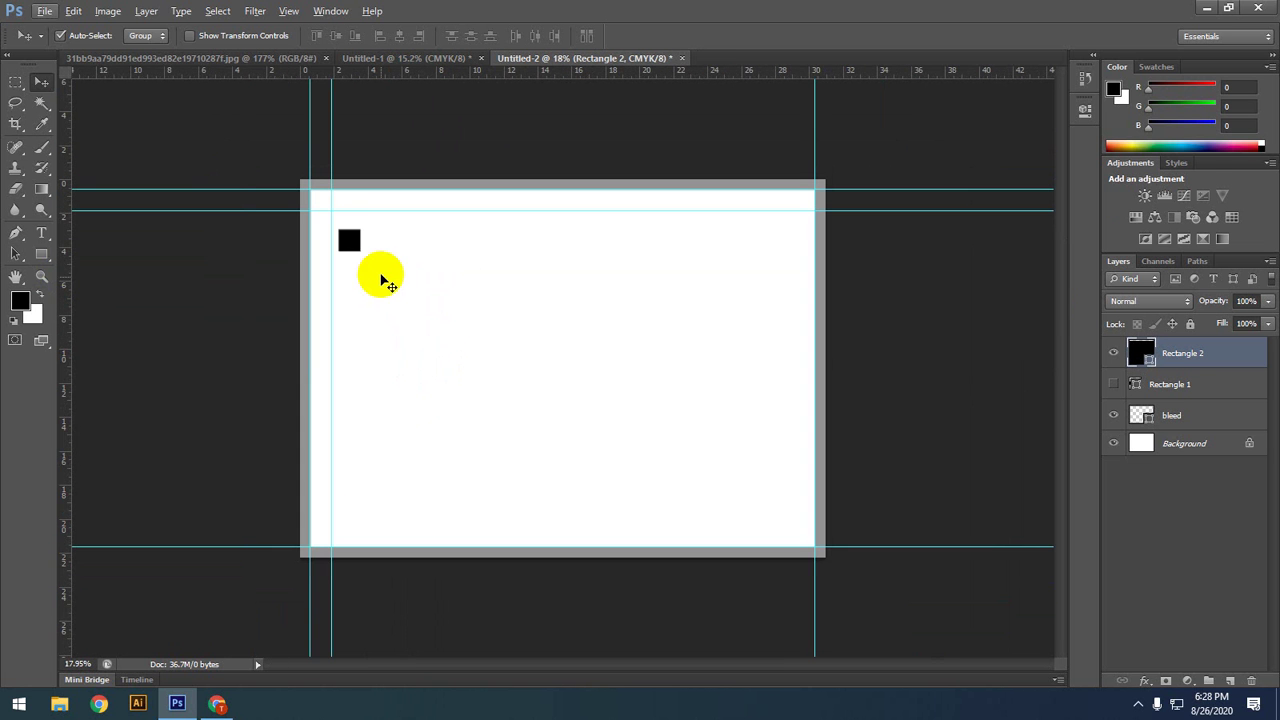
drag(349, 242, 329, 537)
scroll(329, 537, up, 5)
drag(372, 319, 386, 243)
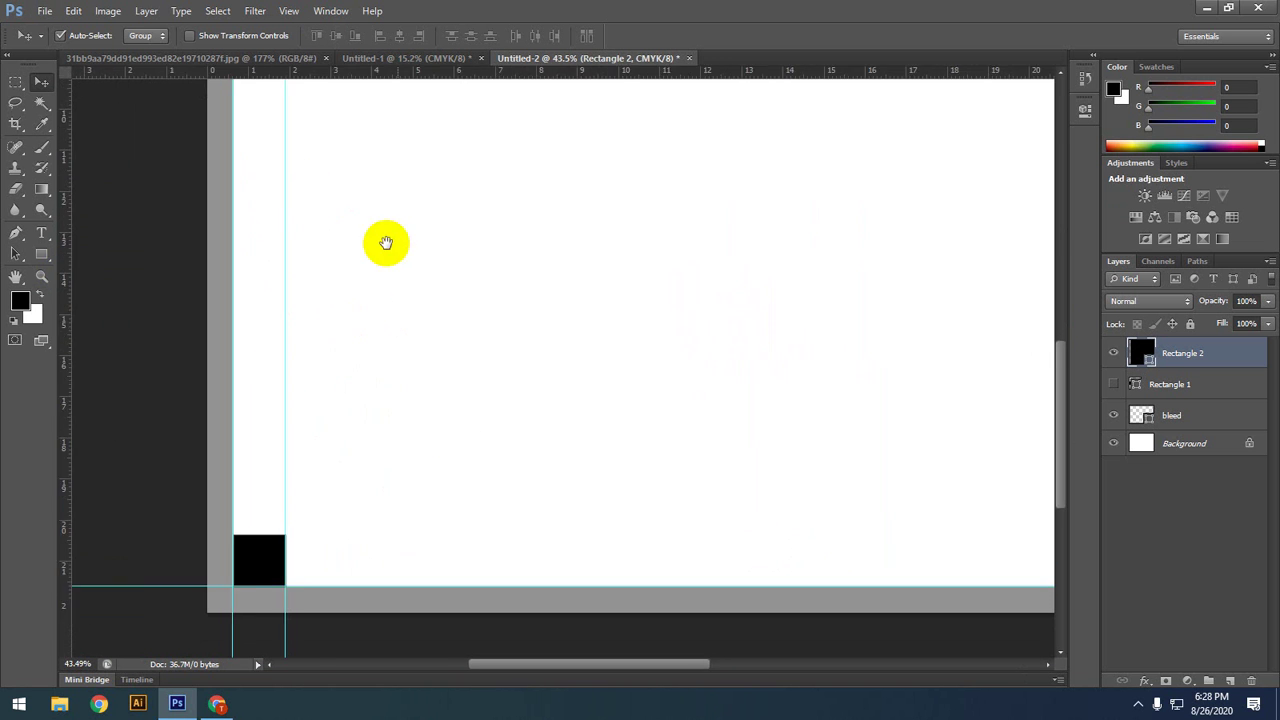
drag(343, 72, 378, 391)
Step: Move the black square into the lower-right guide corner and add a vertical guide along its left edge
drag(294, 372, 816, 426)
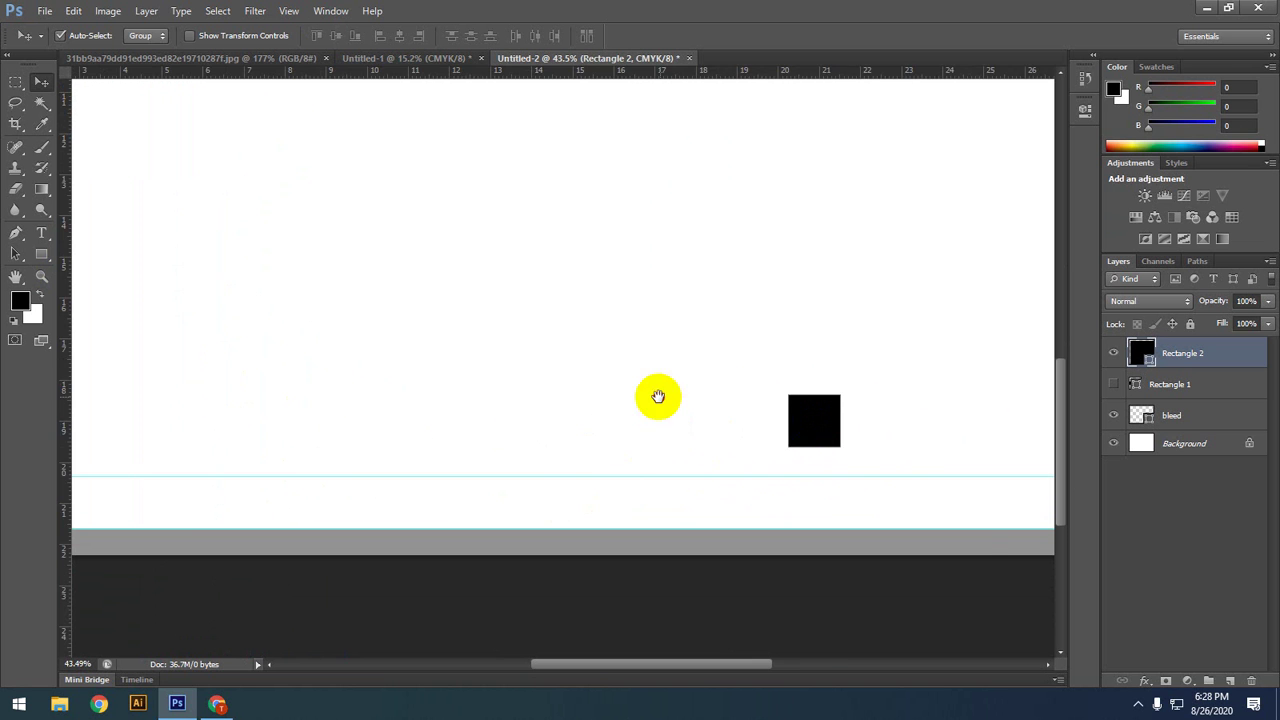
drag(657, 397, 409, 380)
drag(752, 456, 929, 494)
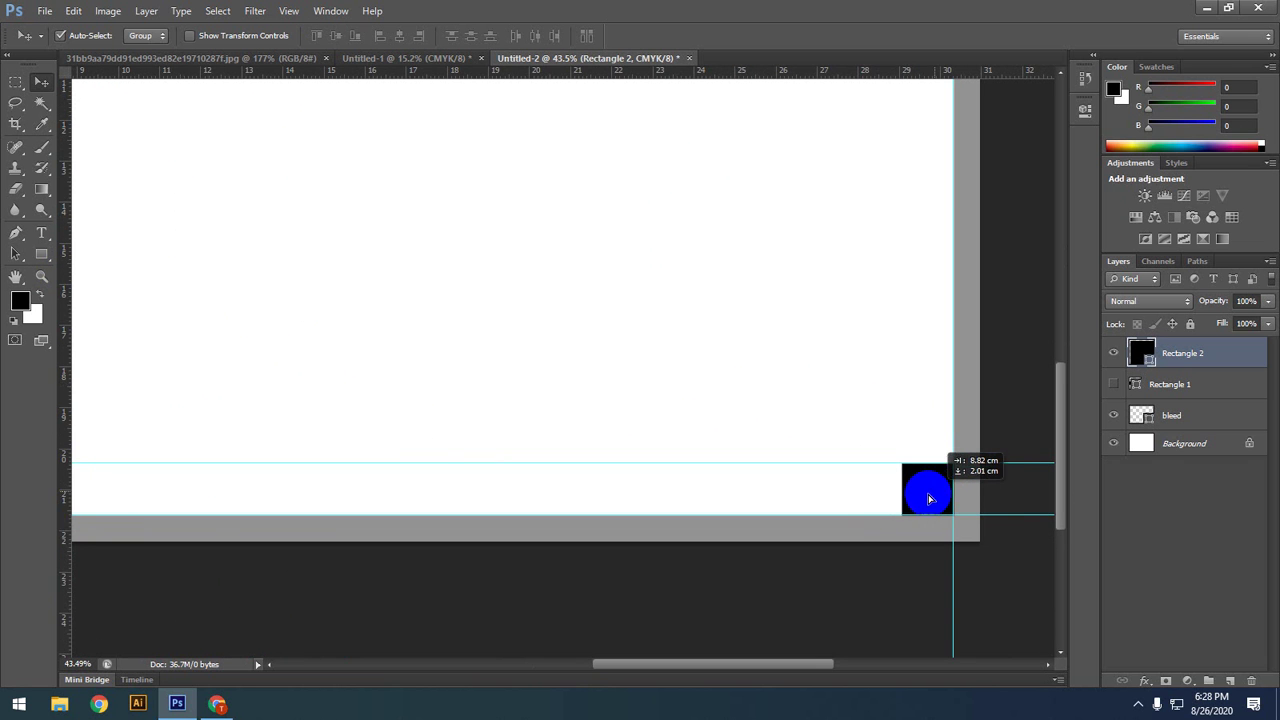
drag(68, 389, 907, 462)
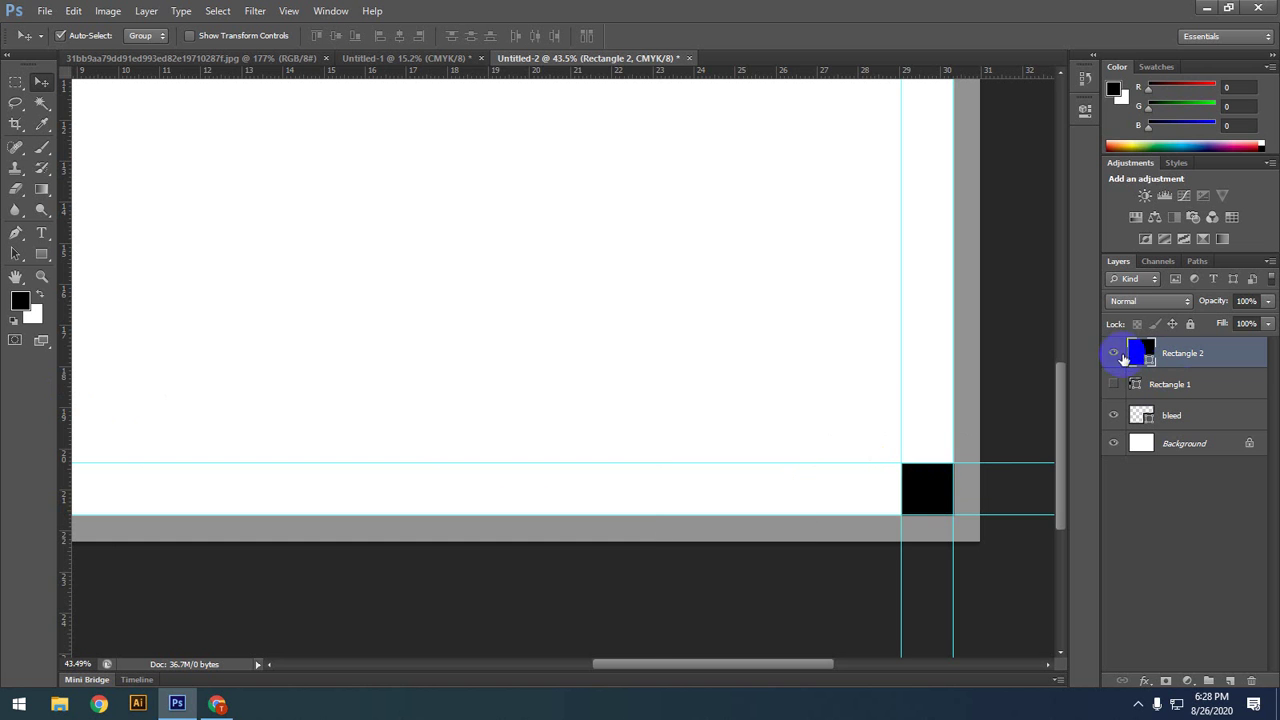
Step: Hide the Rectangle 2 layer and review the whole page with its inner margin guides
click(1114, 352)
scroll(605, 497, down, 3)
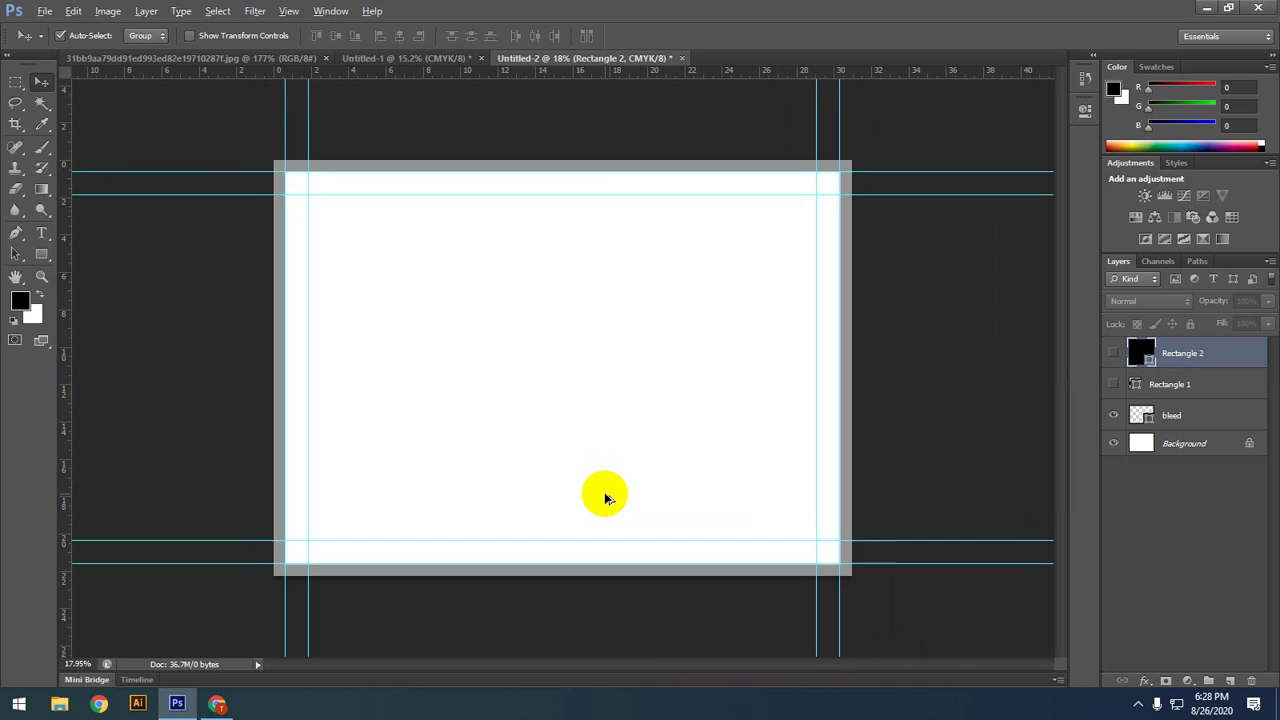
scroll(600, 494, down, 1)
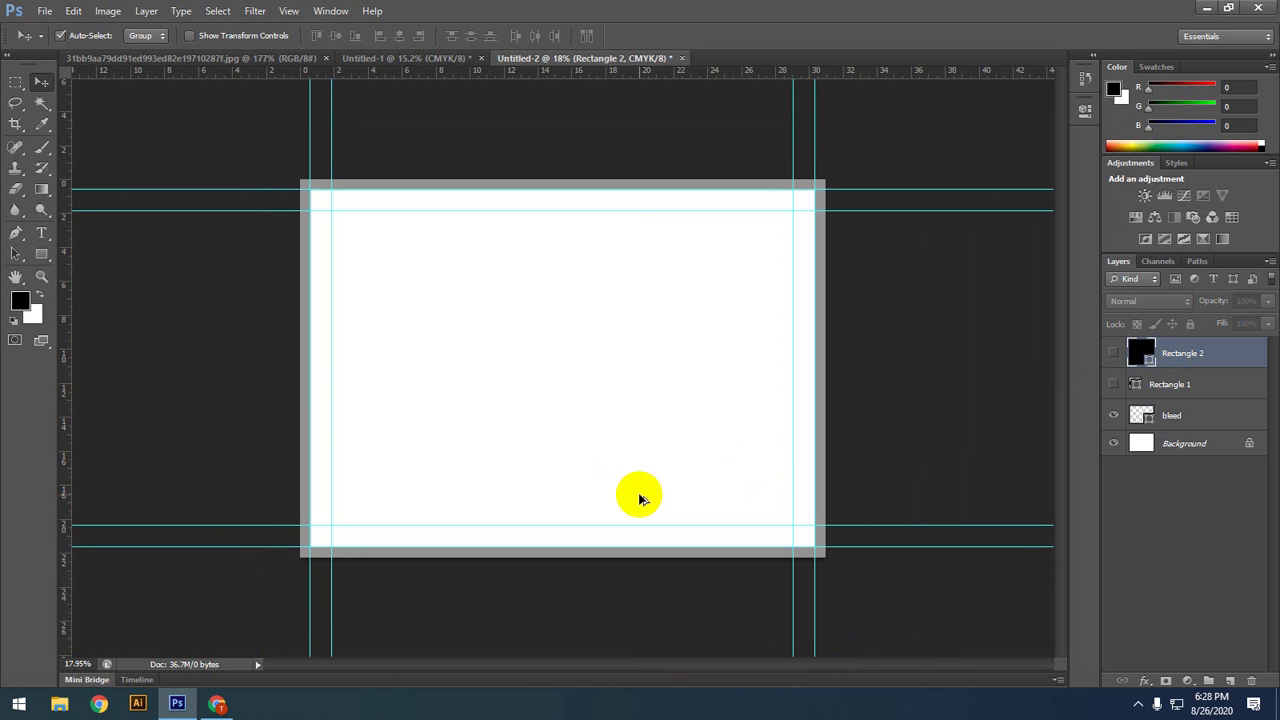
click(290, 428)
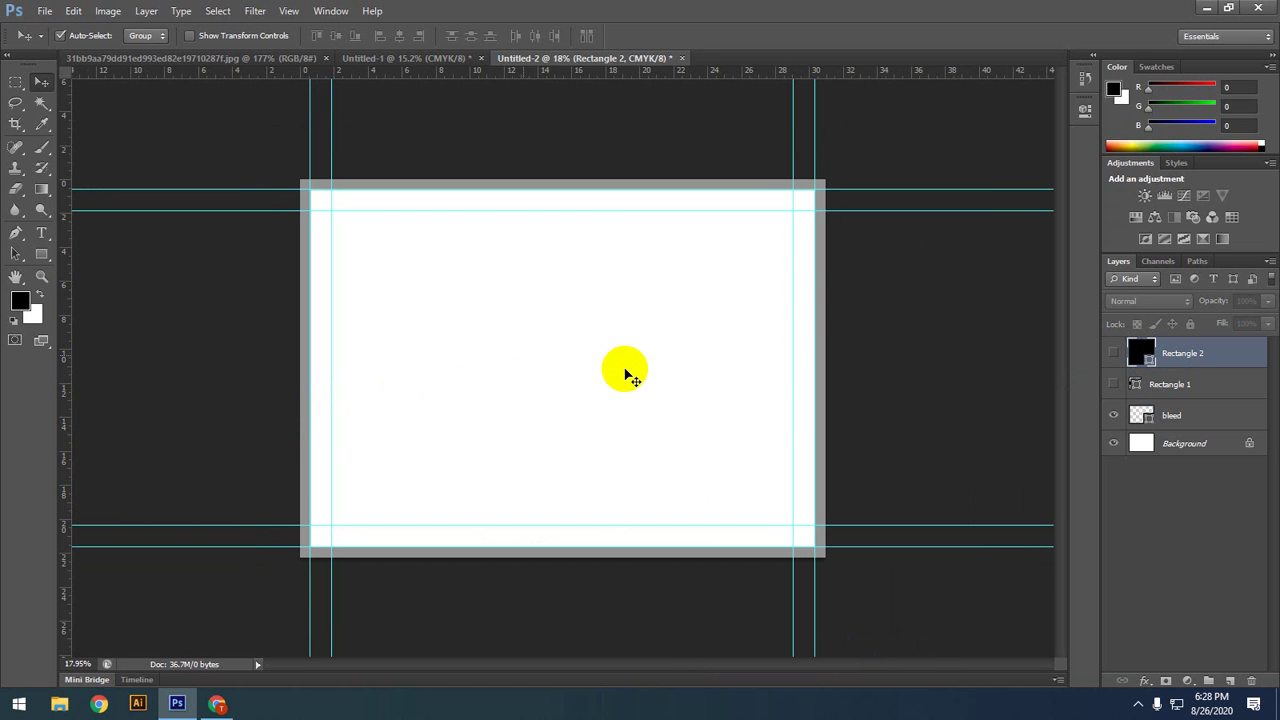
click(929, 329)
scroll(690, 397, down, 2)
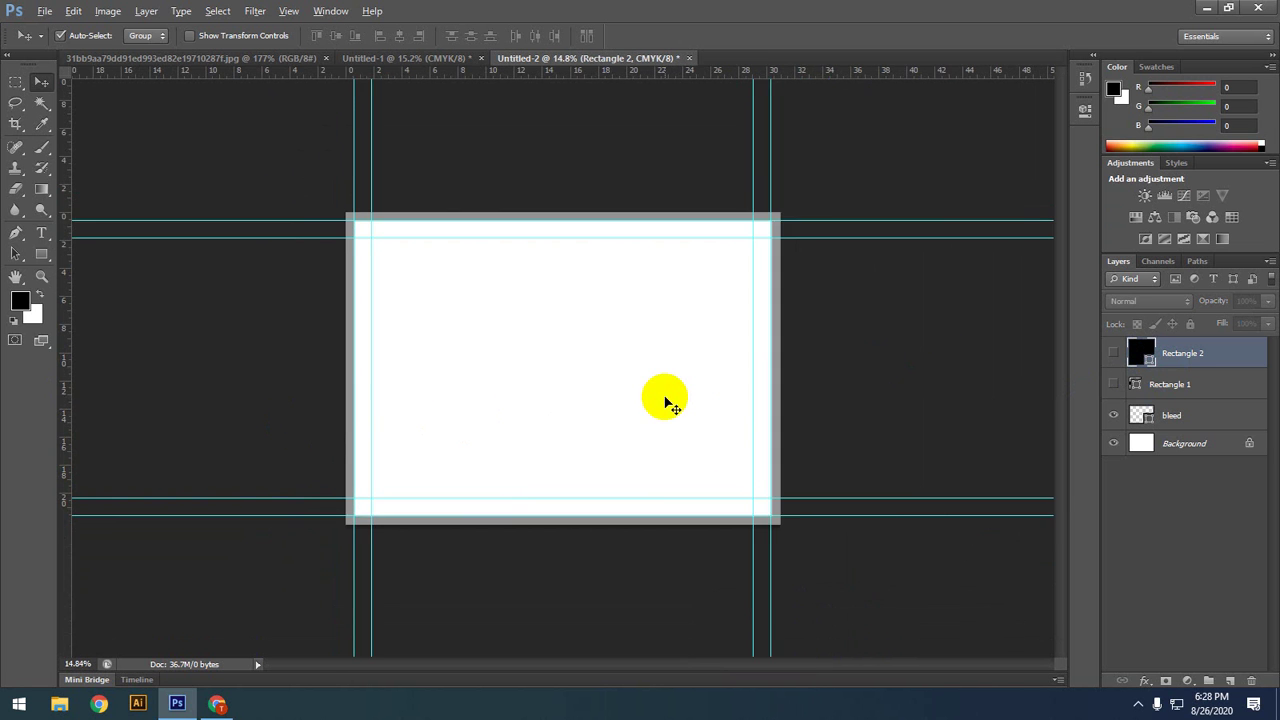
Step: Delete the hidden Rectangle 2 and Rectangle 1 layers, keeping only the bleed and Background layers
scroll(663, 400, up, 1)
click(1150, 392)
click(1162, 393)
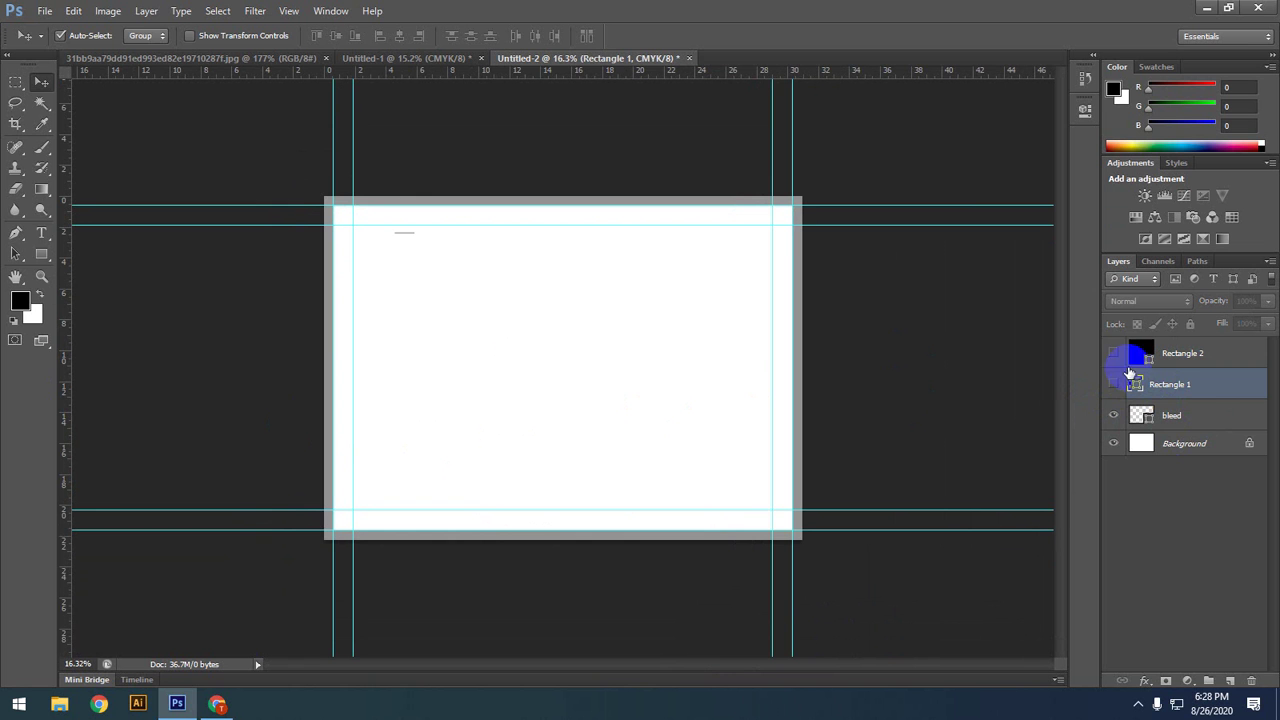
click(1113, 362)
click(1114, 352)
click(1174, 357)
key(Delete)
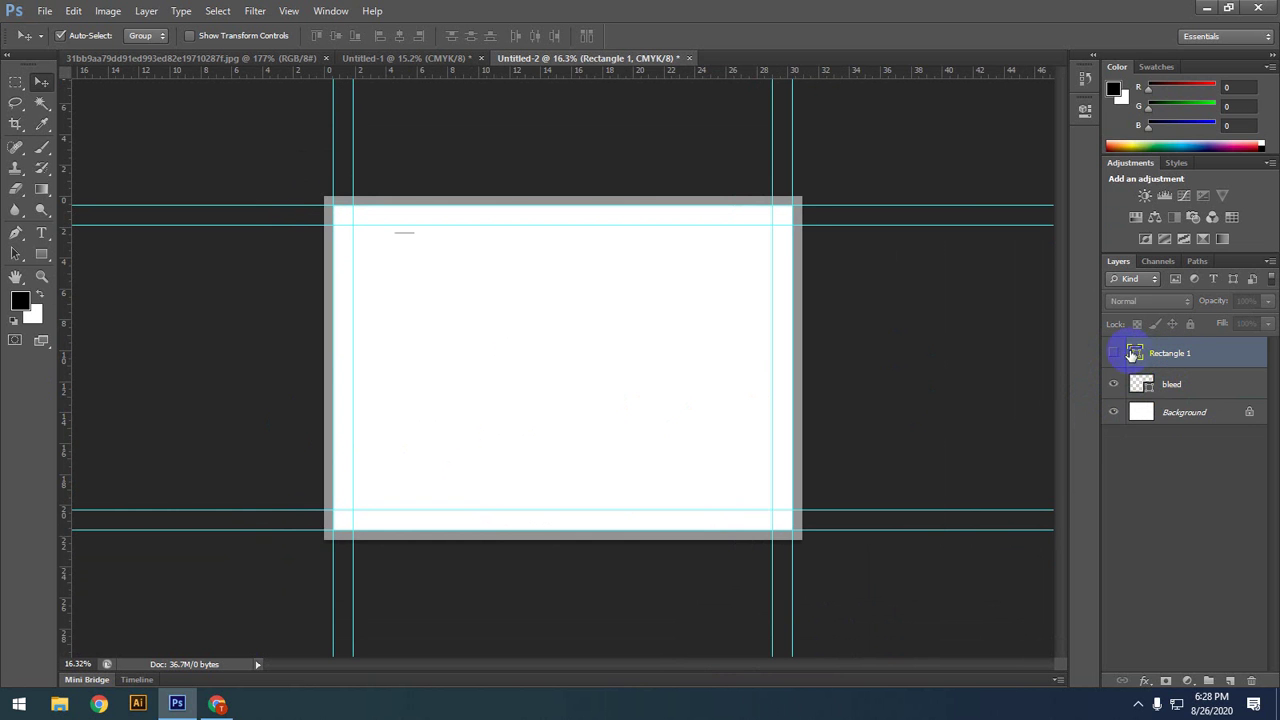
key(Delete)
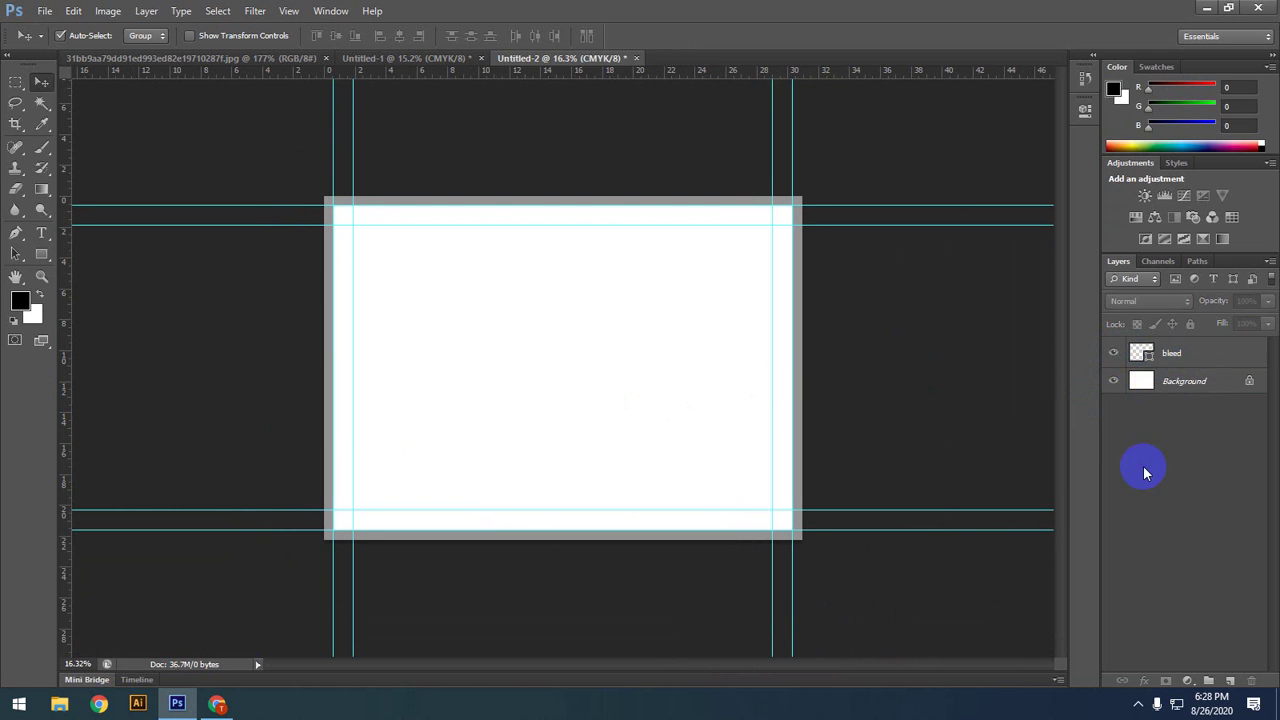
Step: Examine the panel widths and fold positions in the tri-fold reference image, then return to the Untitled-2 document
click(405, 58)
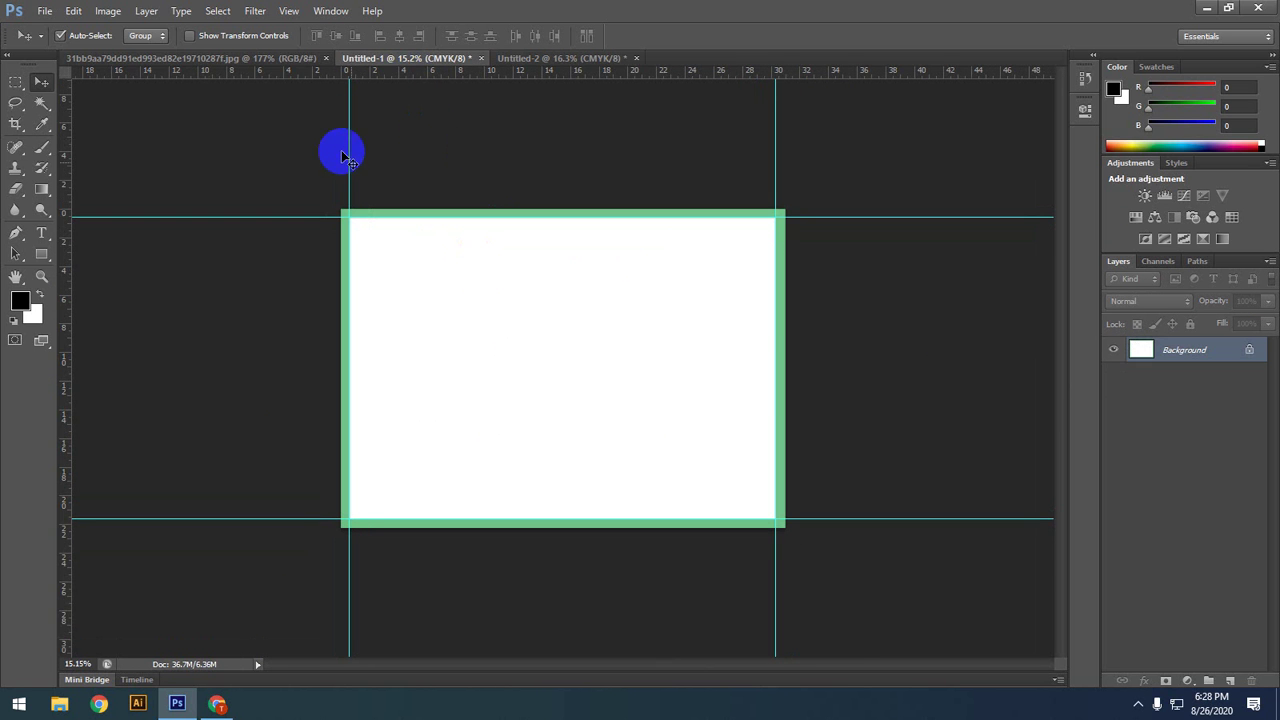
click(285, 58)
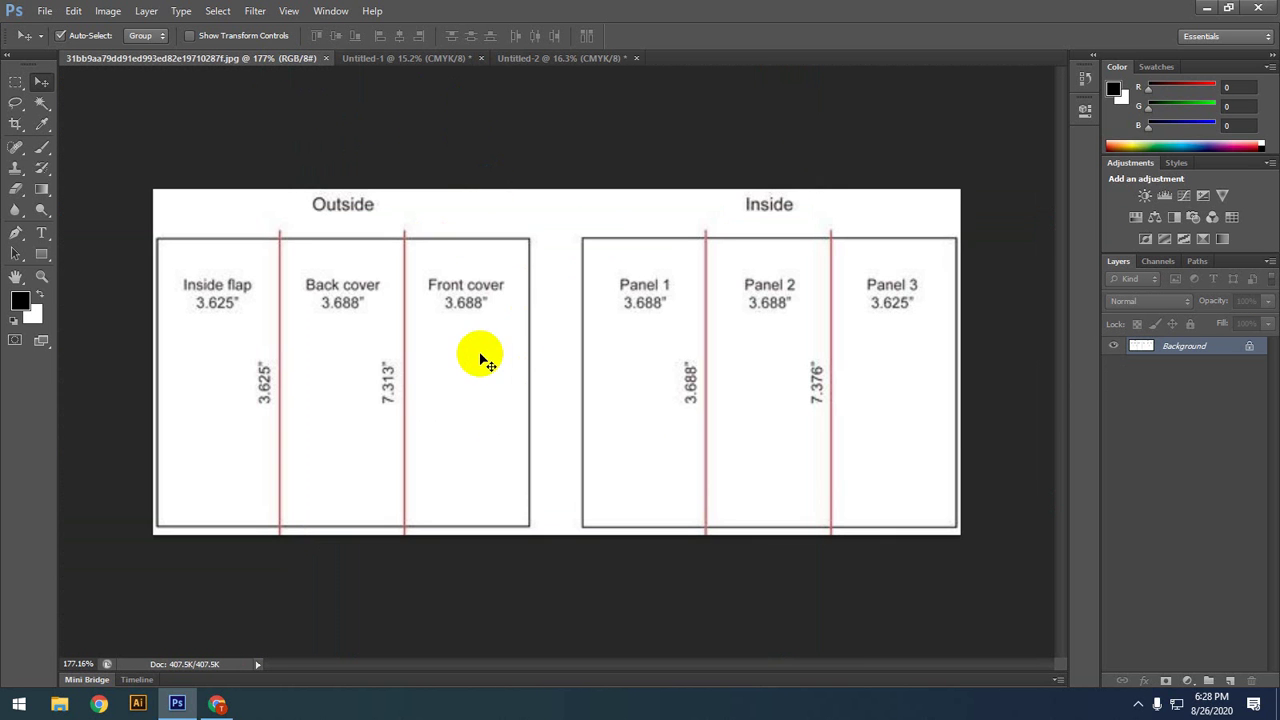
scroll(390, 385, up, 1)
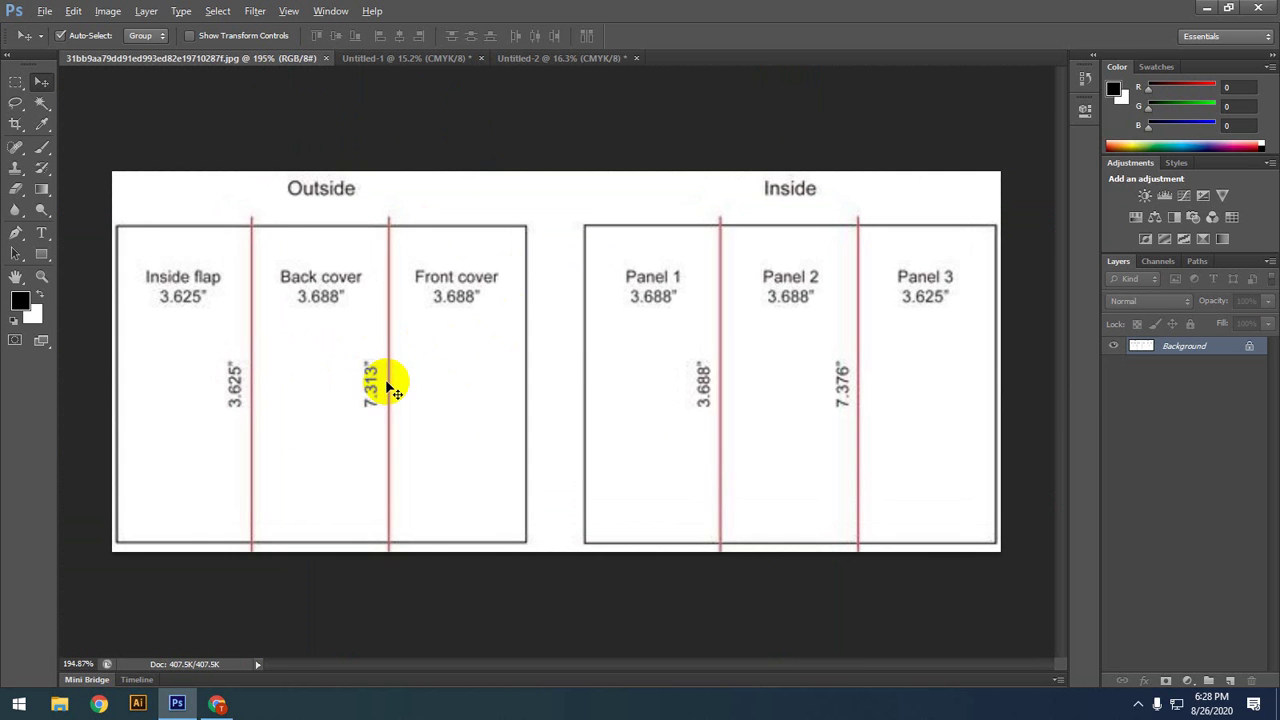
scroll(300, 428, down, 1)
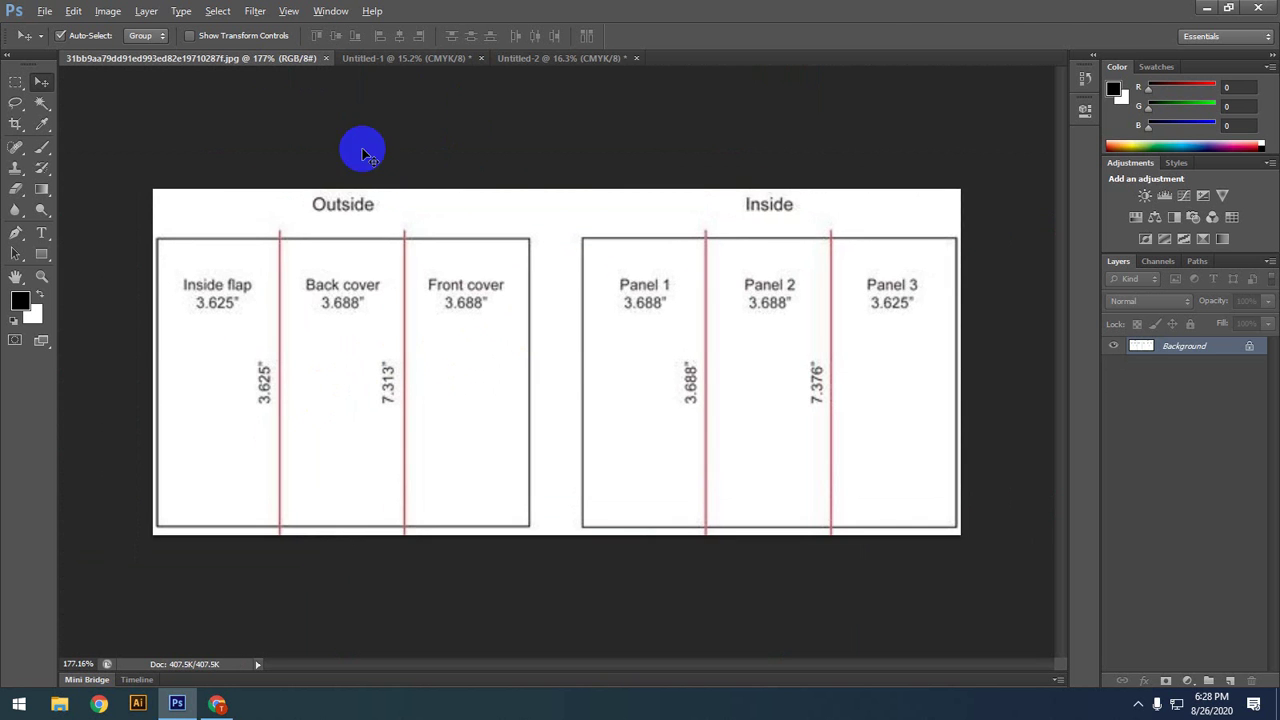
click(514, 63)
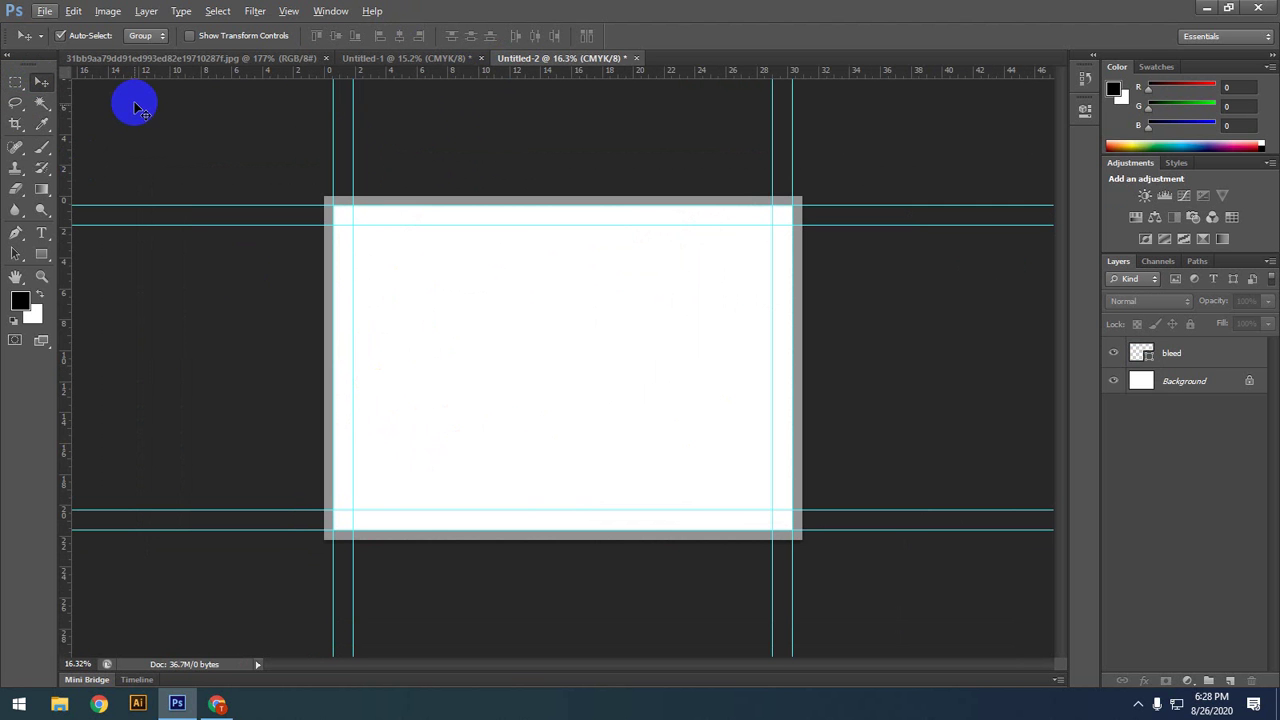
Step: Check the brochure's pixel and document dimensions in Image Size and close it without changes
click(104, 12)
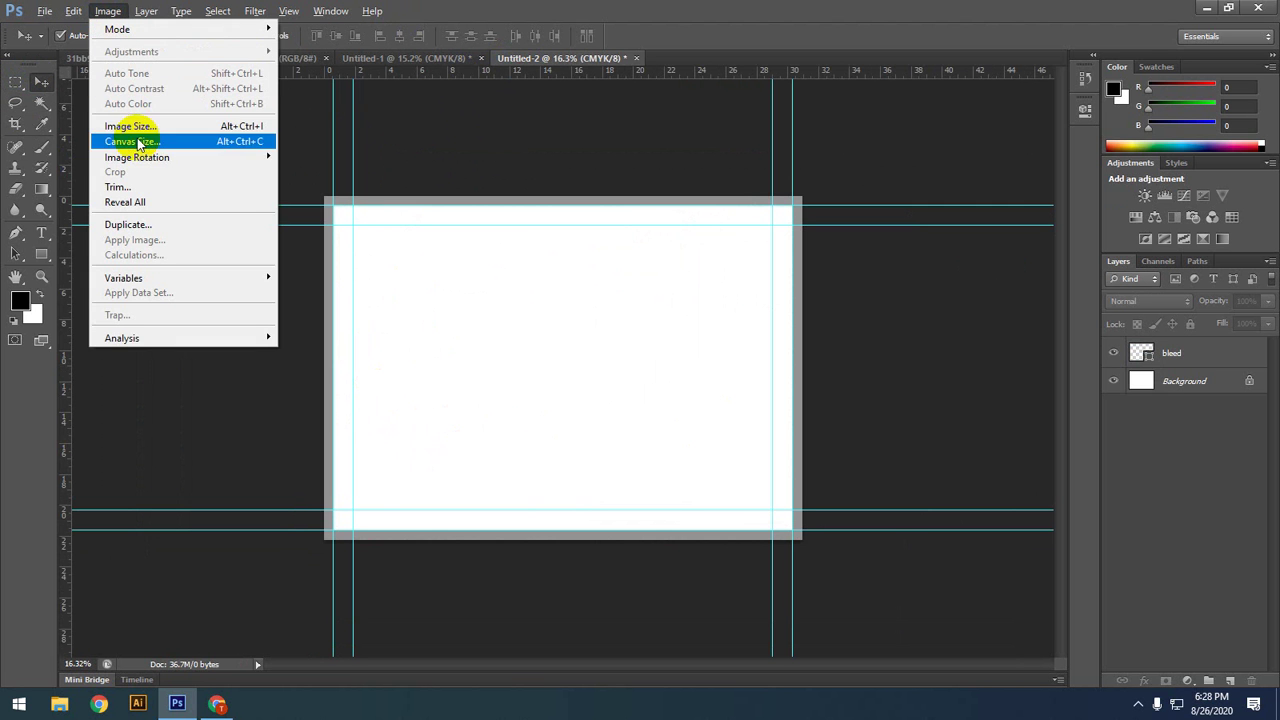
click(167, 128)
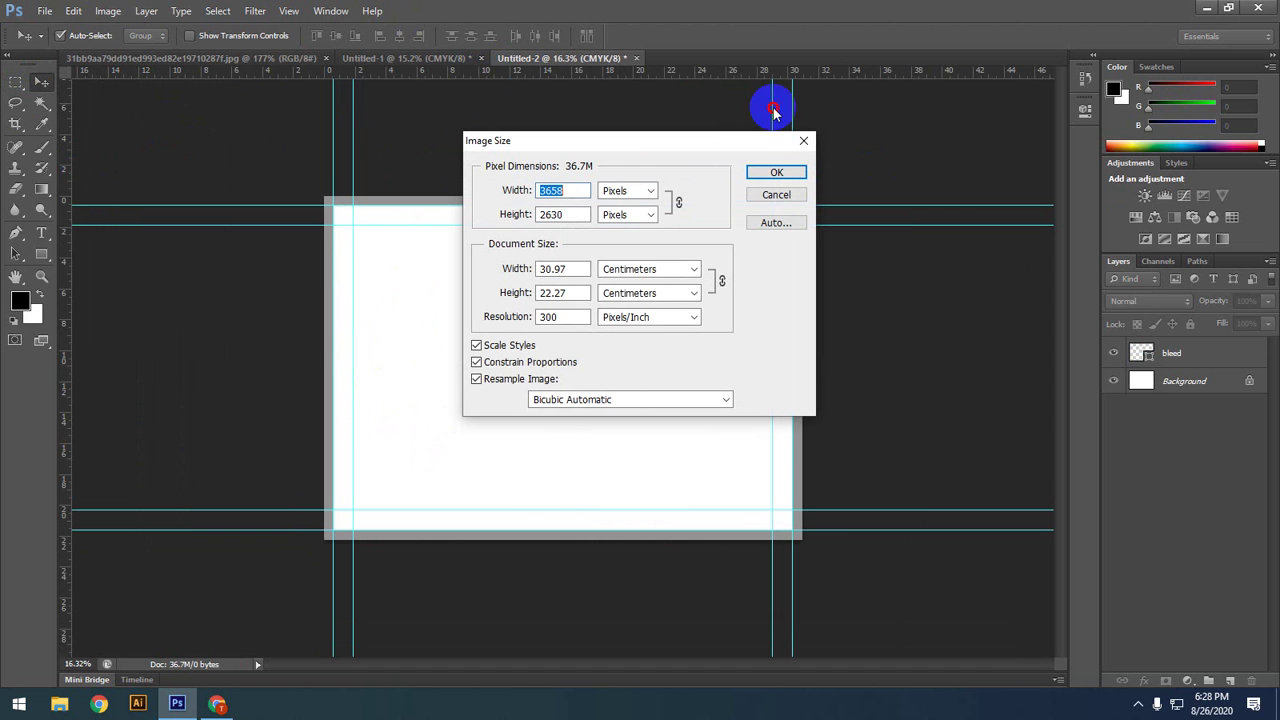
drag(618, 141, 757, 165)
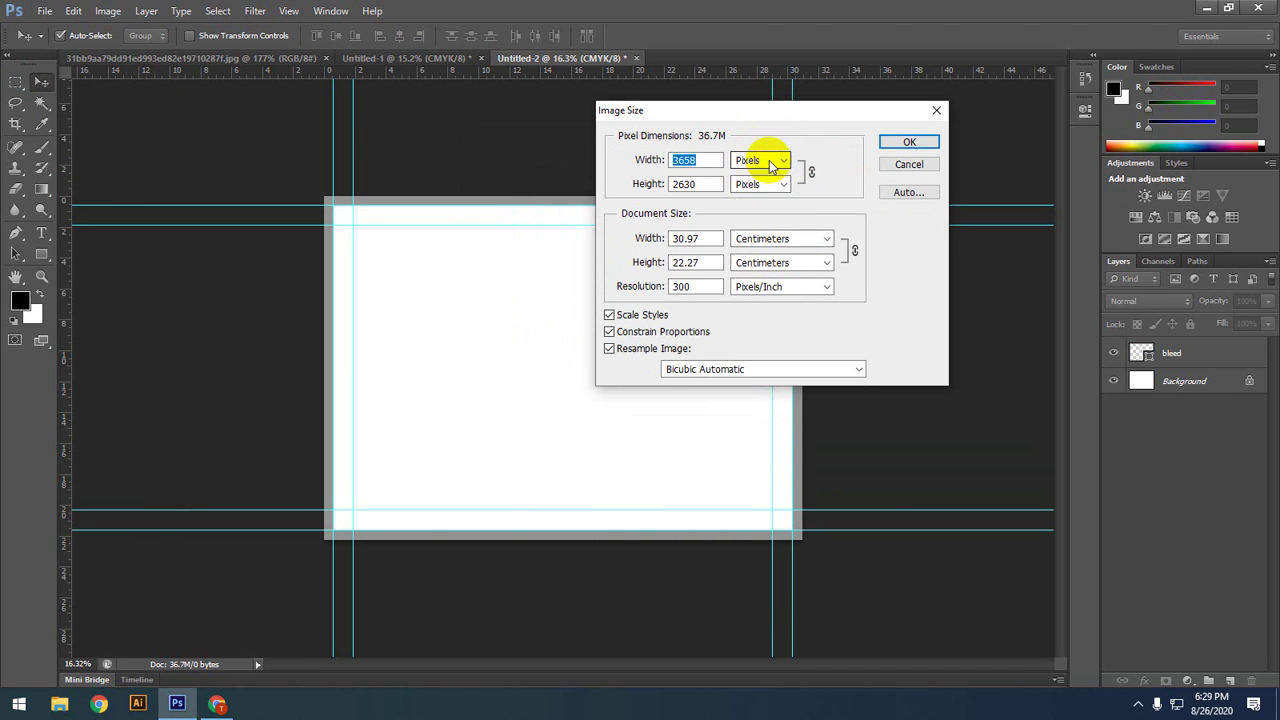
click(773, 163)
click(775, 165)
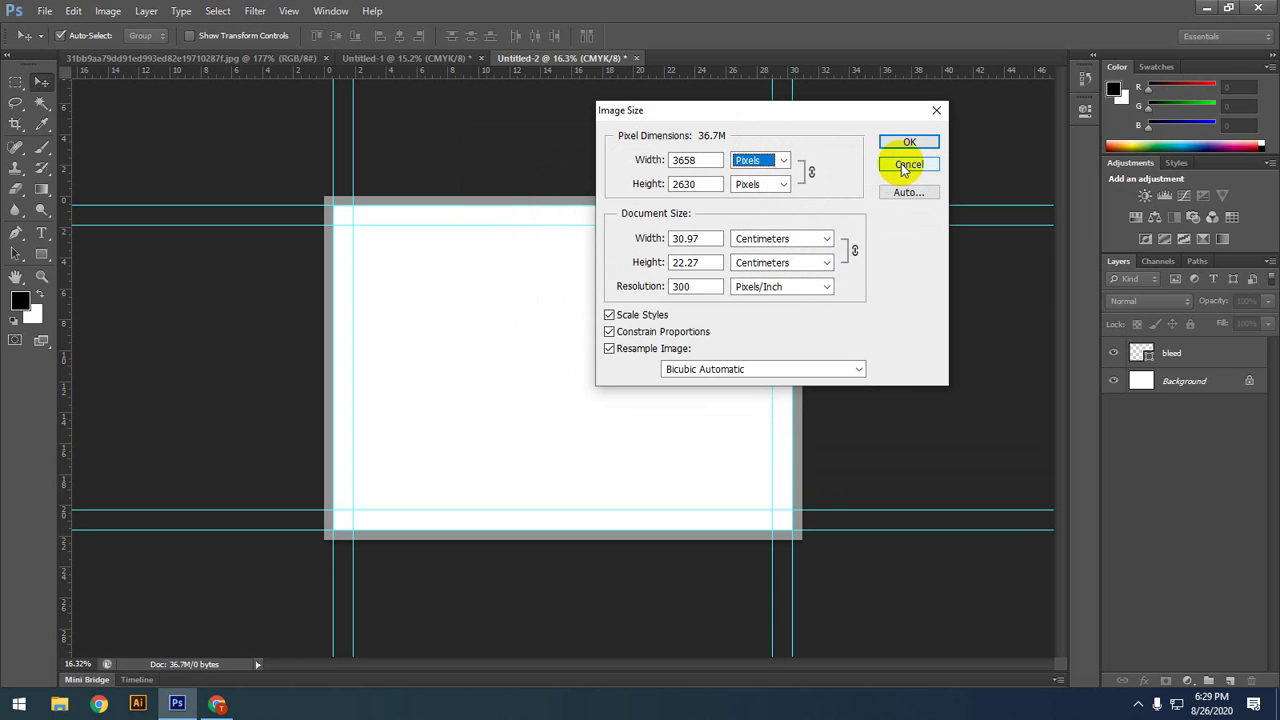
double_click(694, 160)
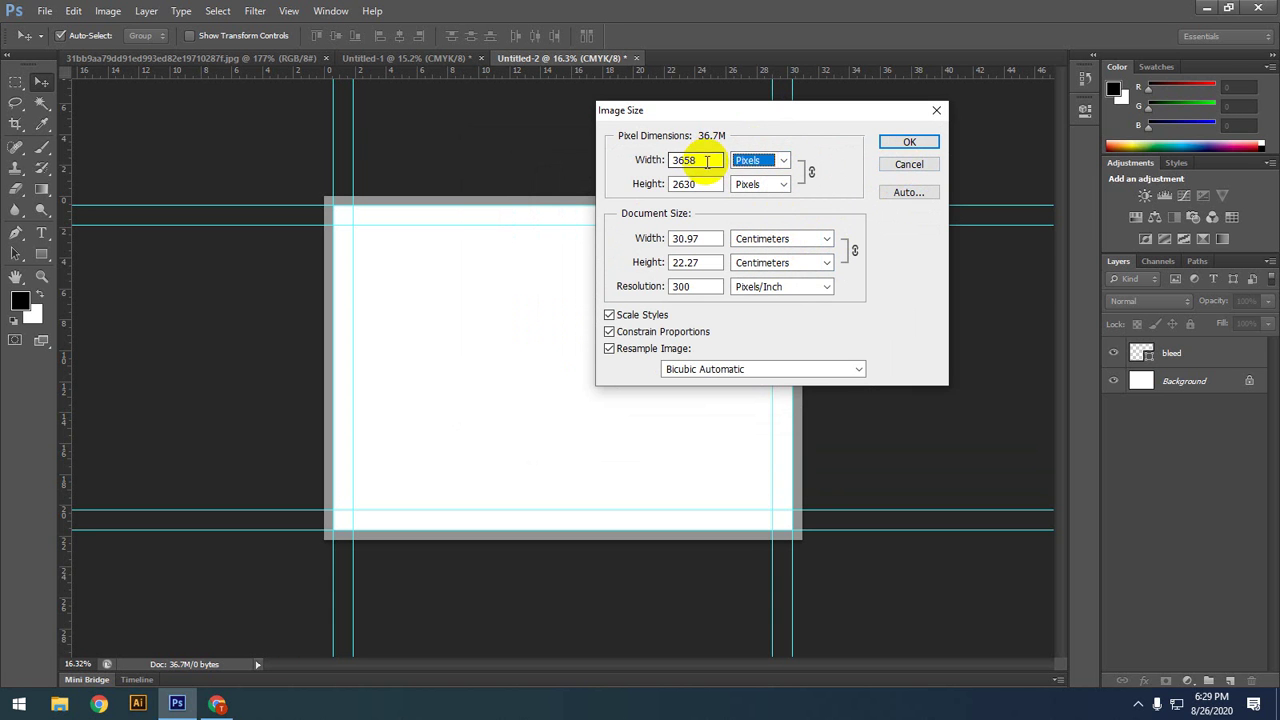
key(Tab)
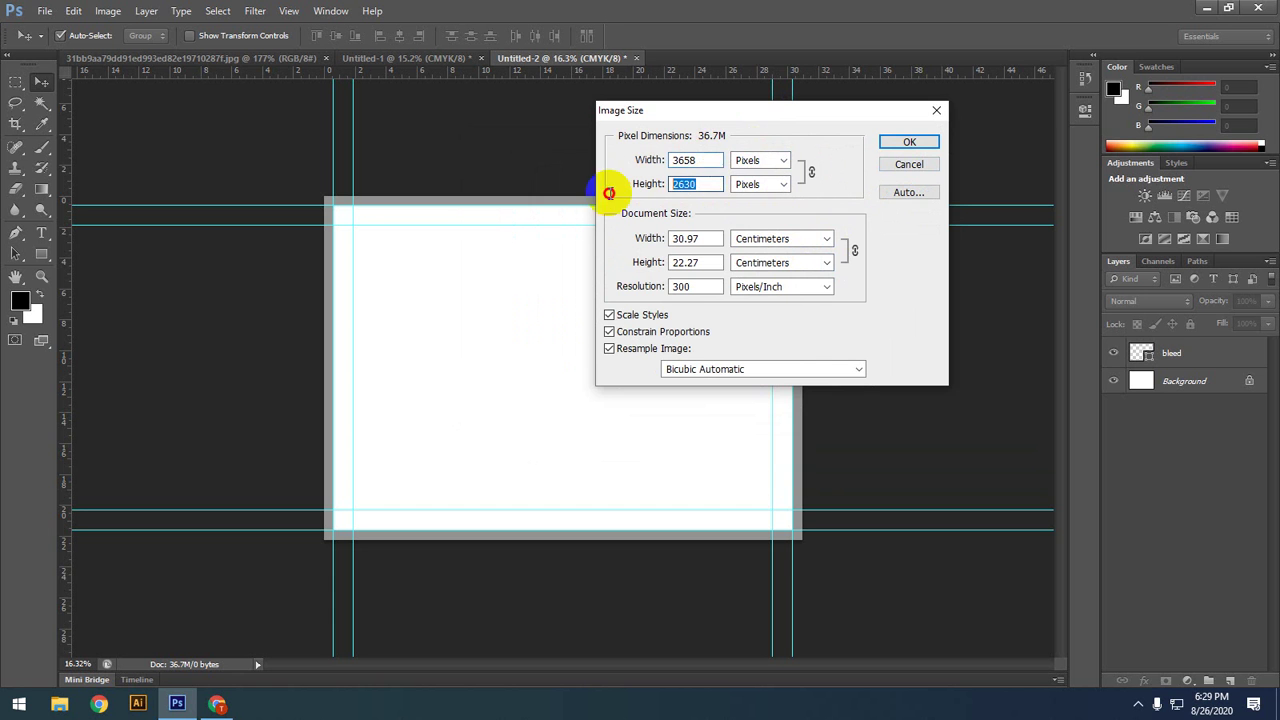
click(909, 164)
Step: Examine the bleed-inclusive page width and height in Canvas Size with the units switched to inches, then cancel
click(107, 11)
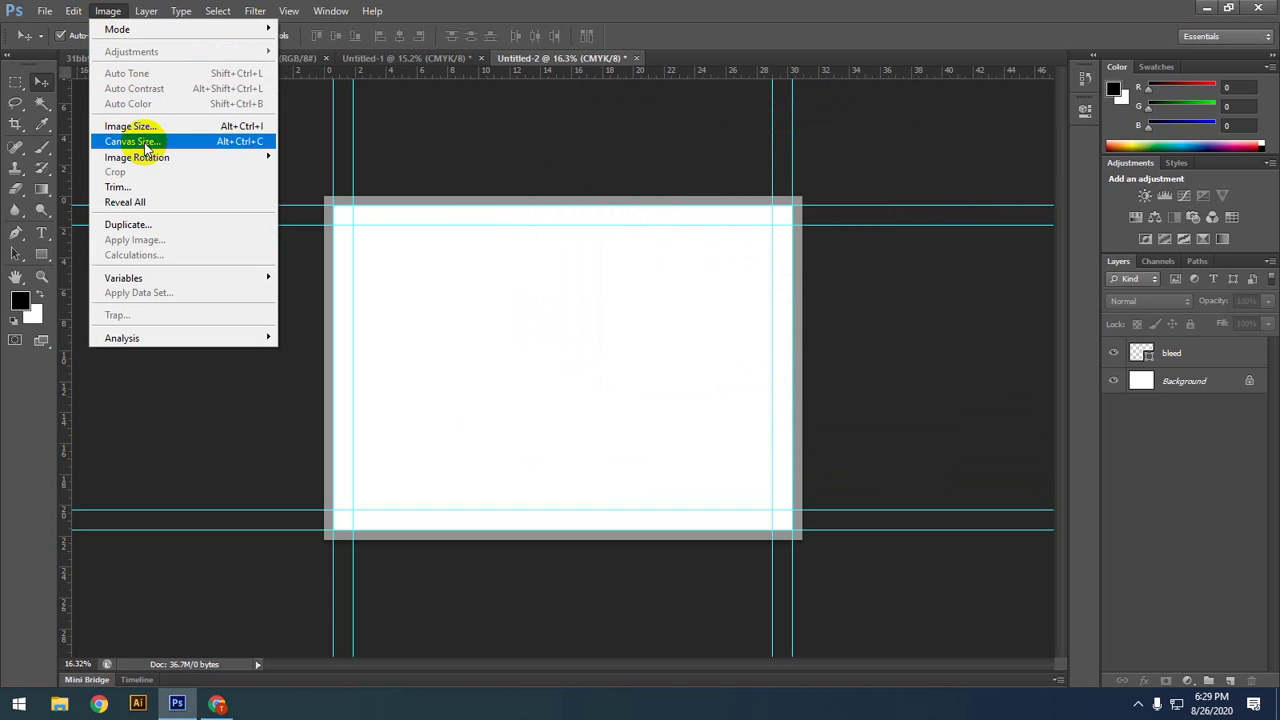
click(132, 140)
drag(560, 87, 840, 102)
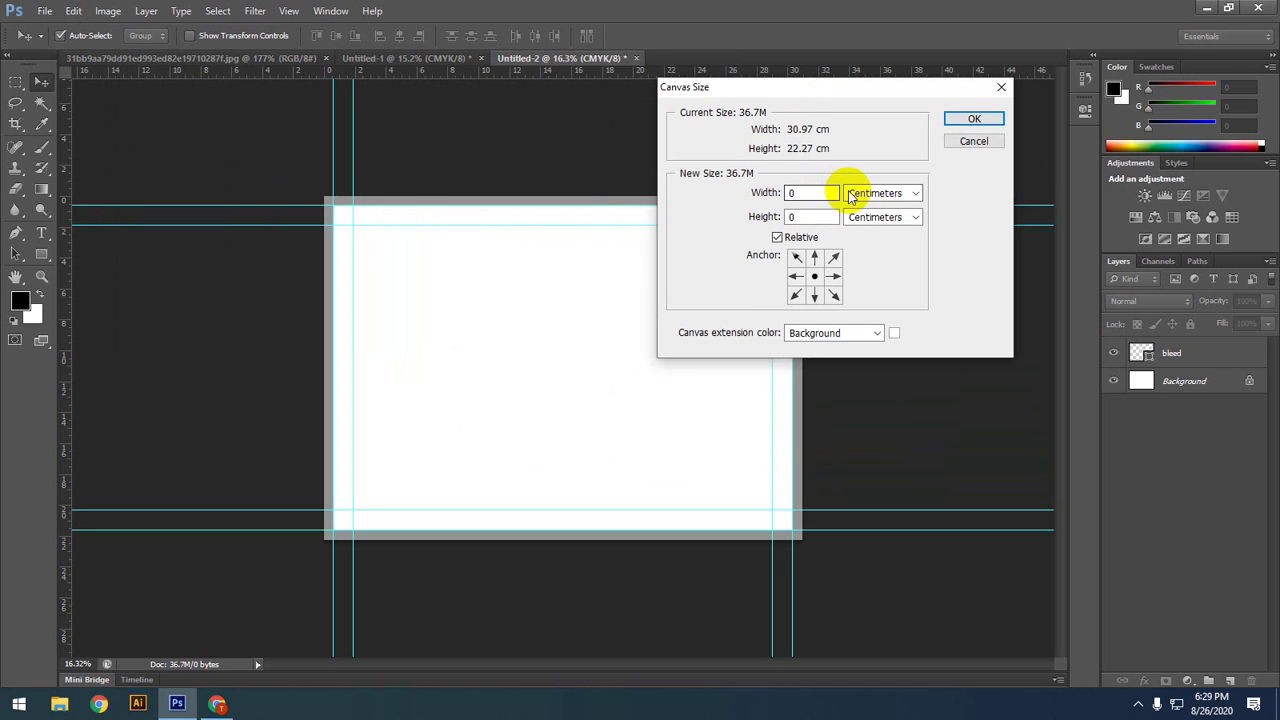
click(880, 193)
click(880, 234)
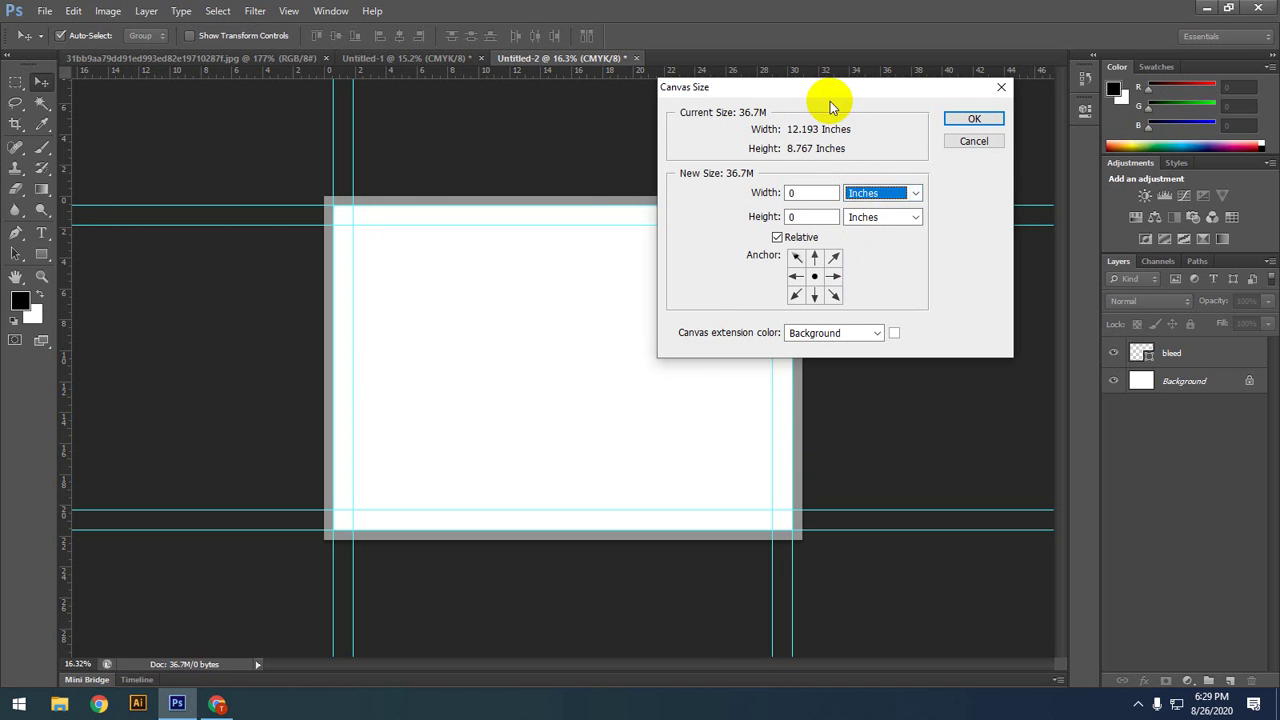
drag(770, 88, 466, 101)
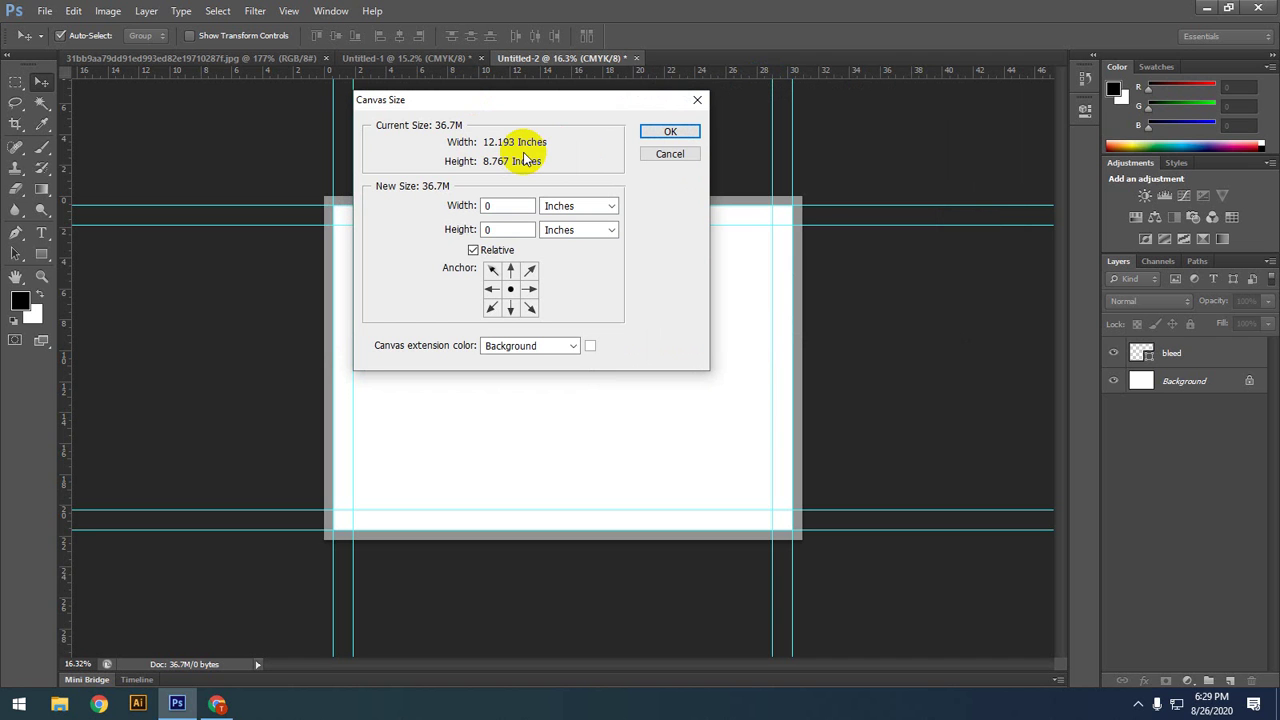
drag(527, 100, 491, 106)
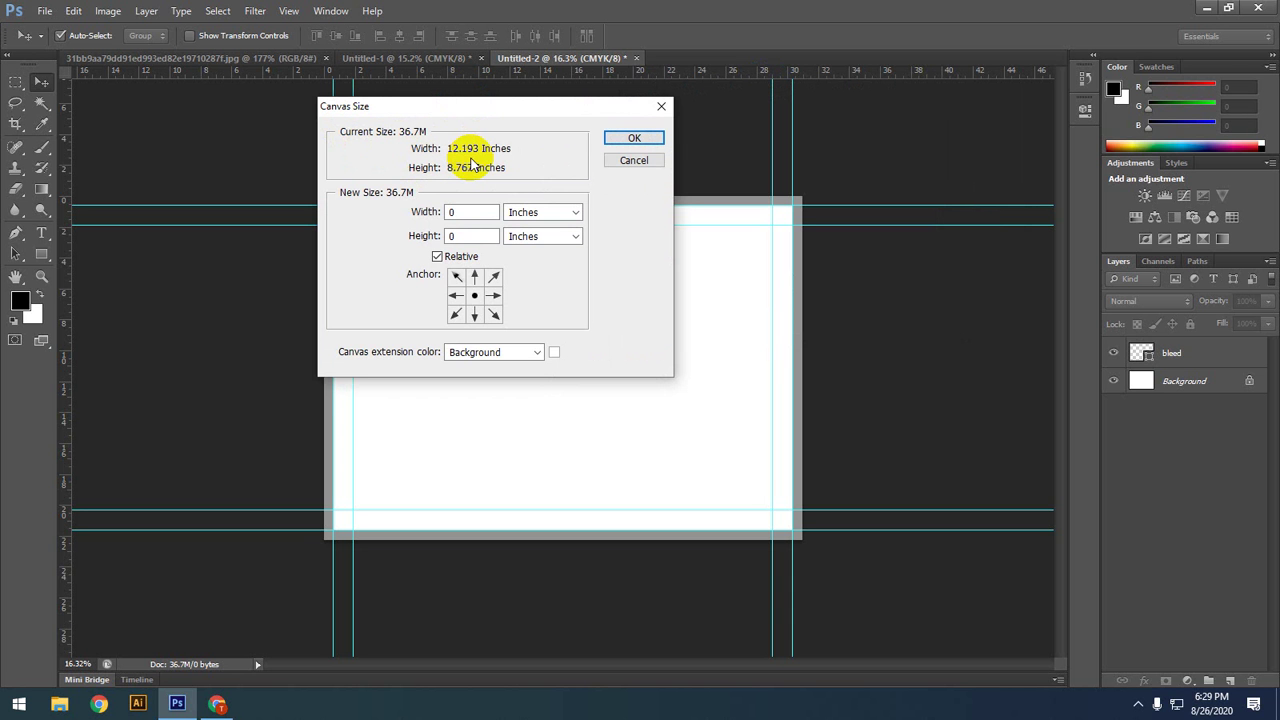
drag(491, 106, 332, 154)
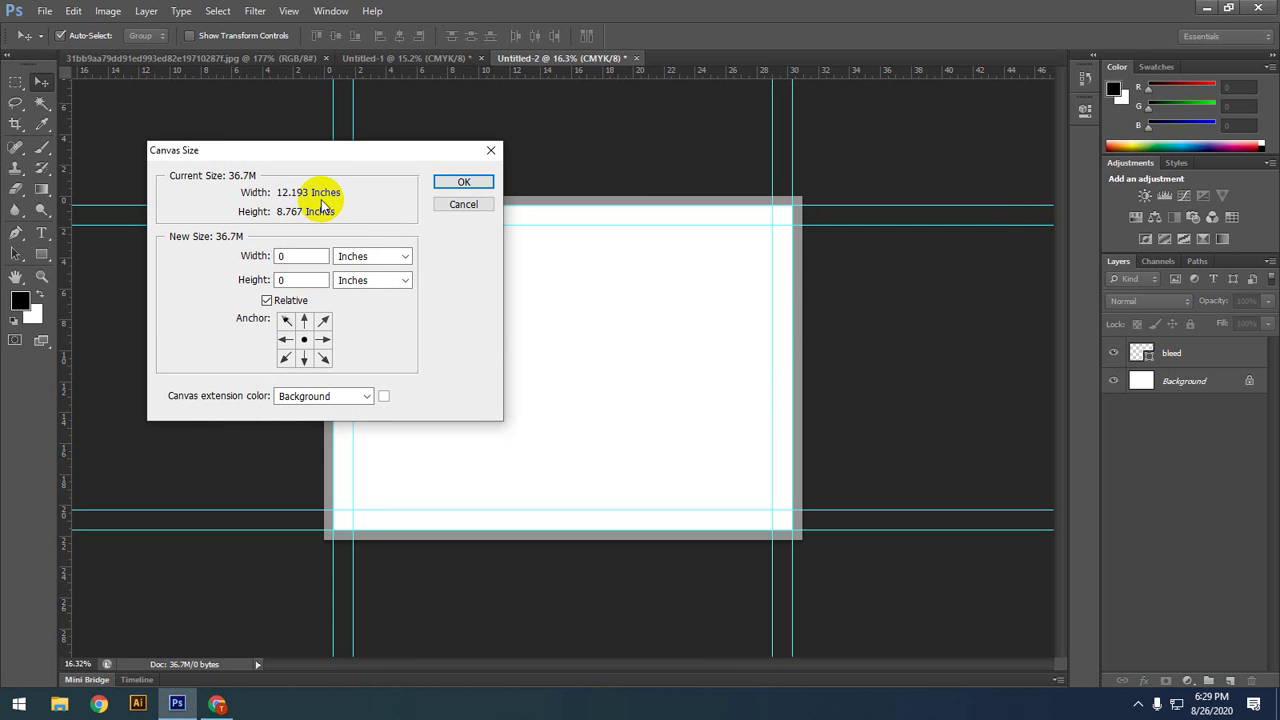
drag(300, 155, 736, 125)
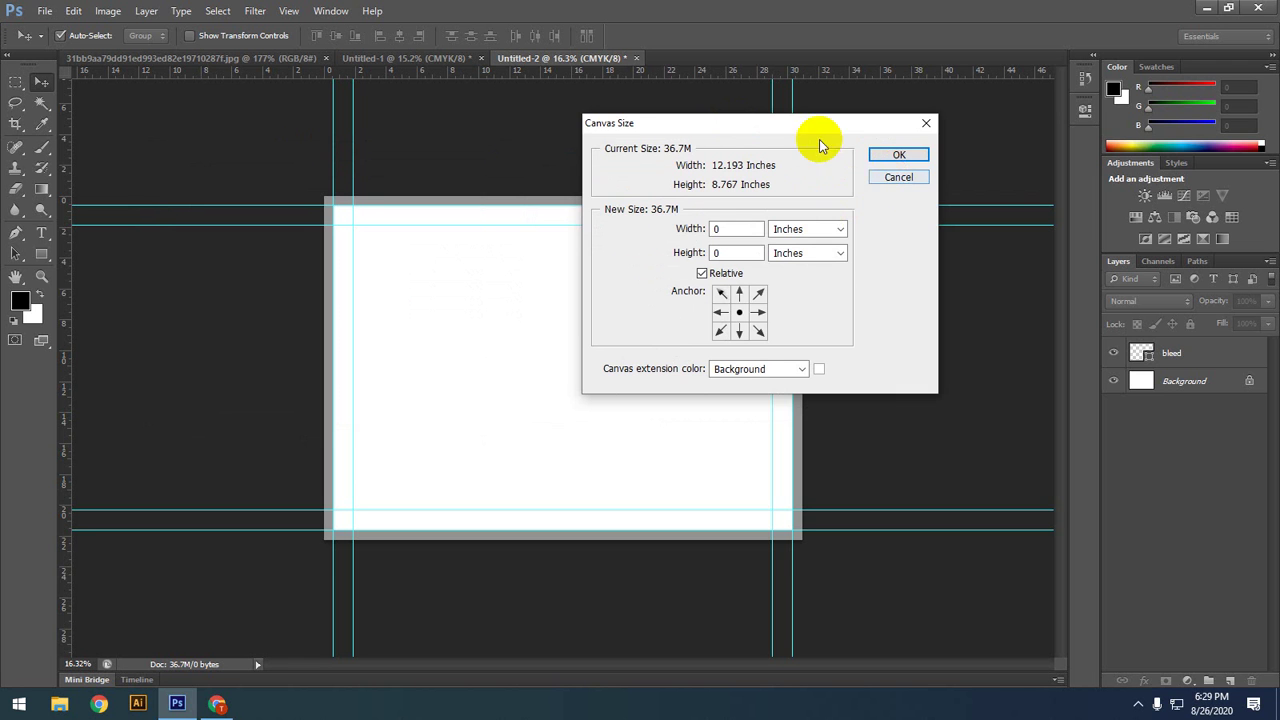
drag(792, 124, 735, 134)
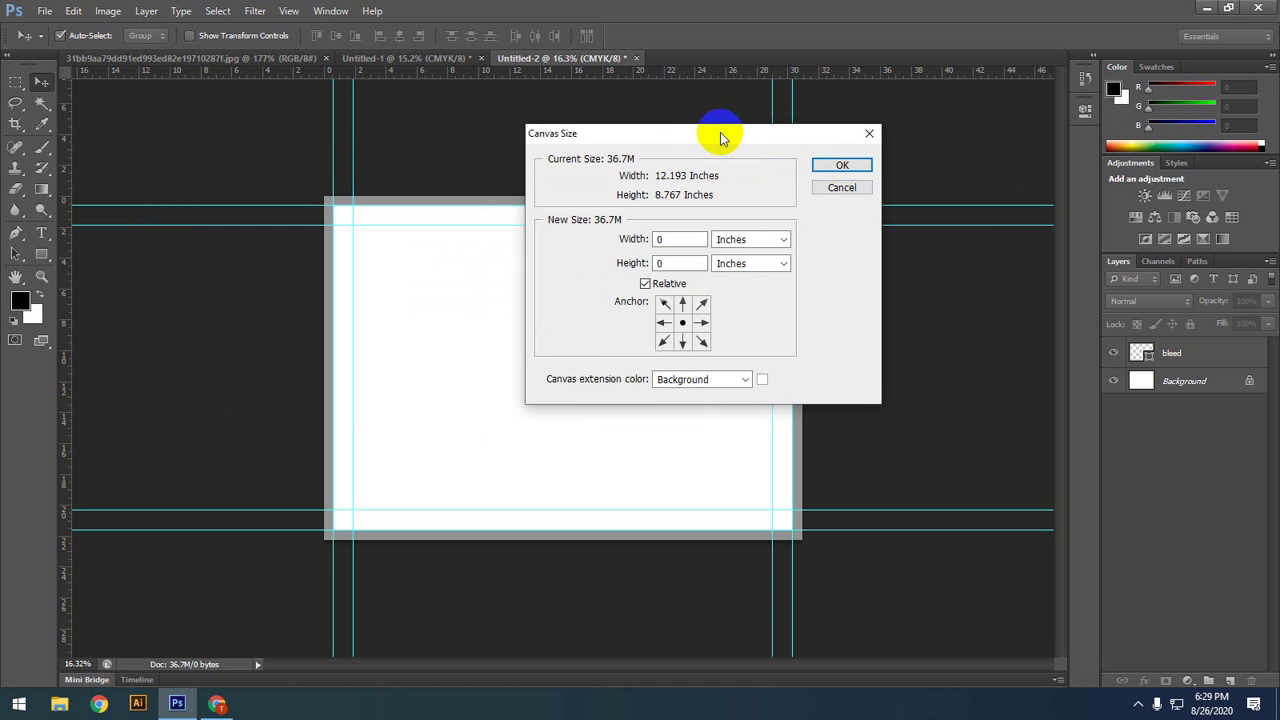
drag(720, 134, 925, 118)
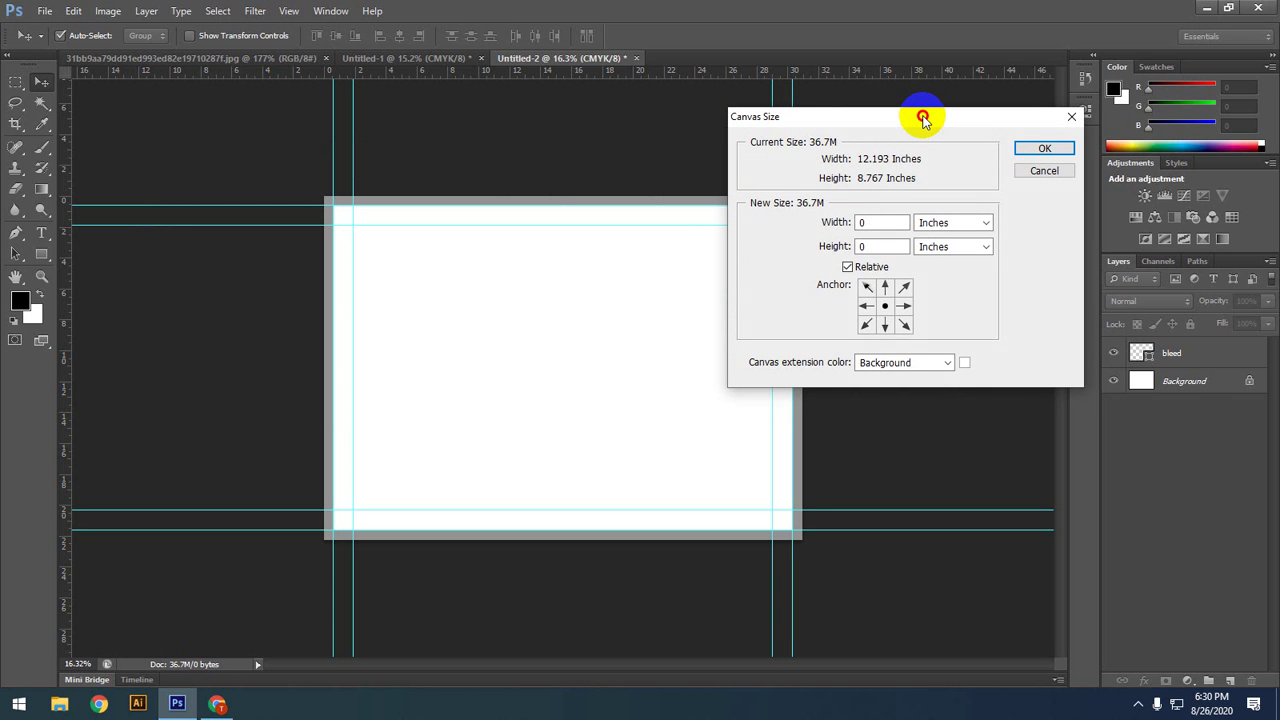
drag(922, 118, 649, 149)
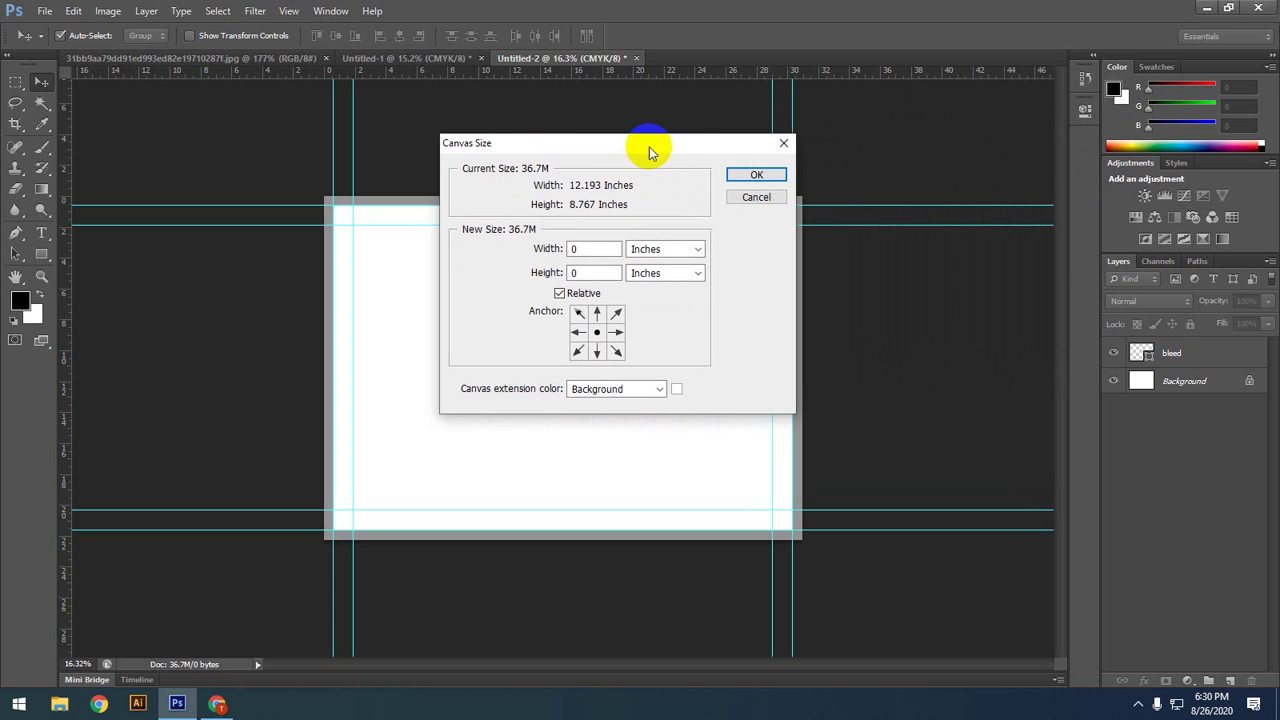
click(752, 195)
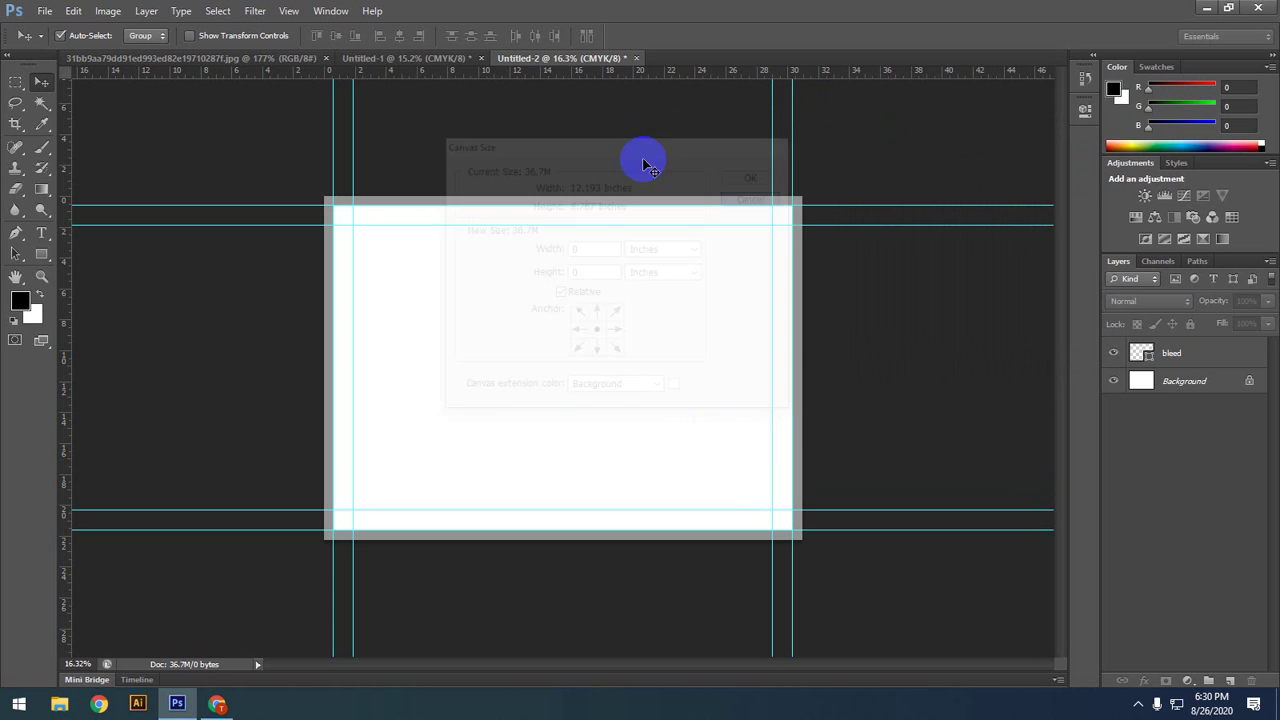
Step: Create a new International Paper A4 document in CMYK at 300 pixels/inch with a white background and rotate it to landscape
click(44, 11)
click(55, 34)
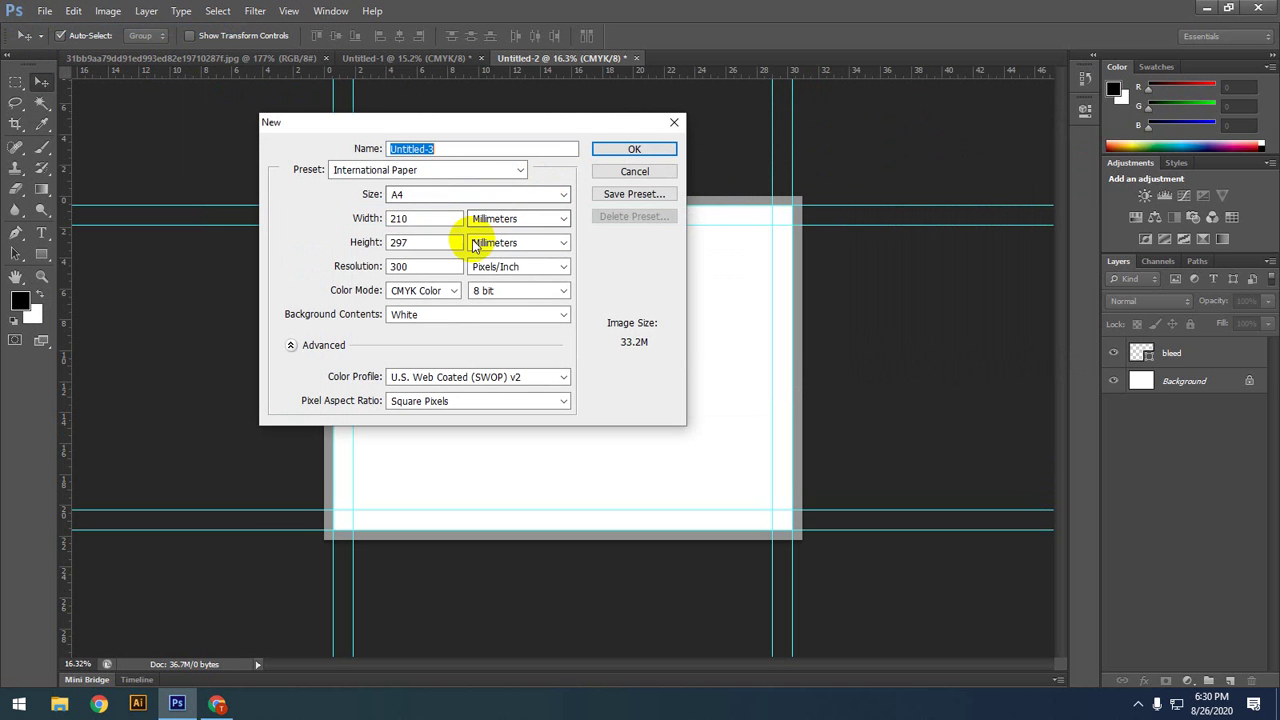
click(634, 148)
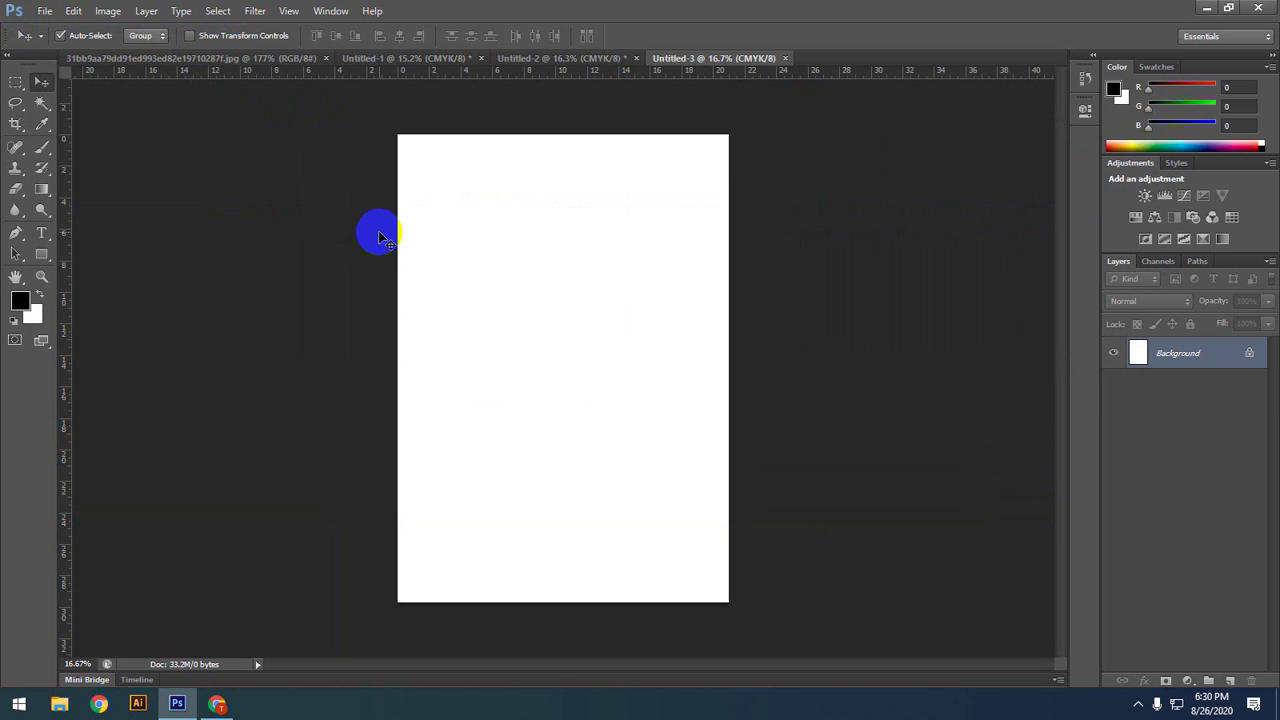
click(108, 11)
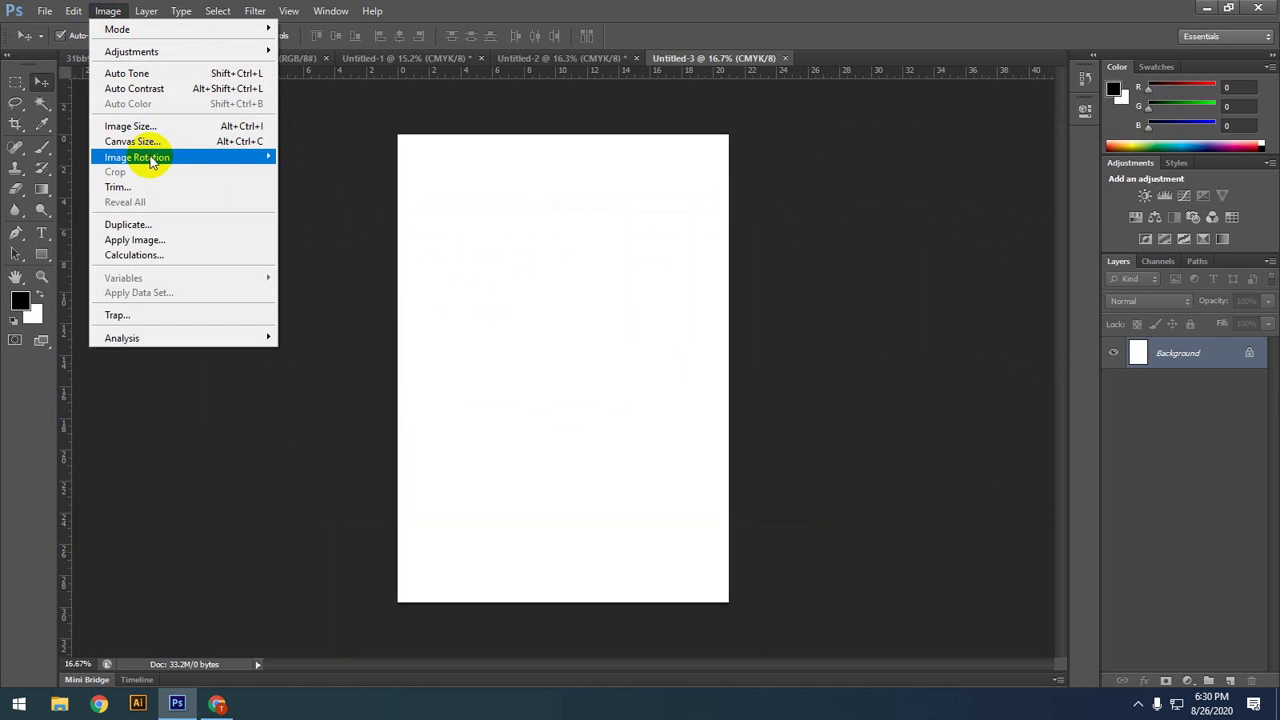
mouse_move(150, 160)
click(312, 170)
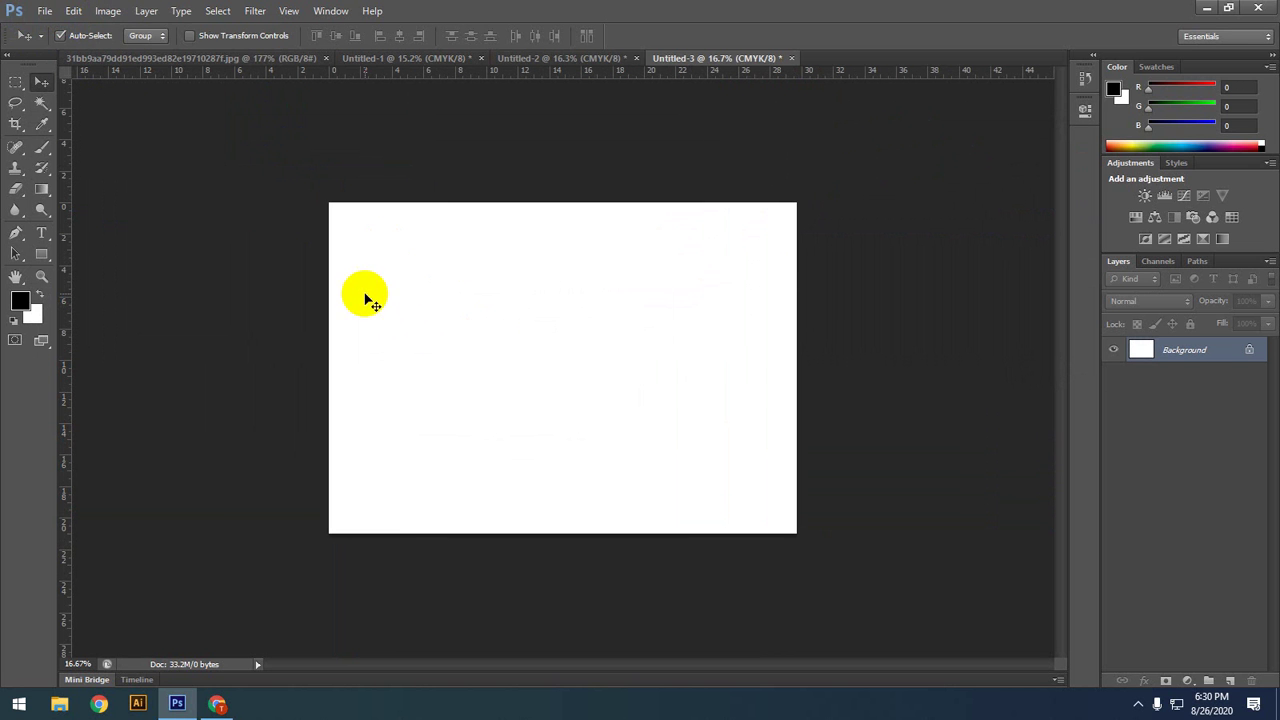
Step: Examine the Untitled-3 page width and height in Canvas Size with the units switched to inches, then cancel
click(108, 11)
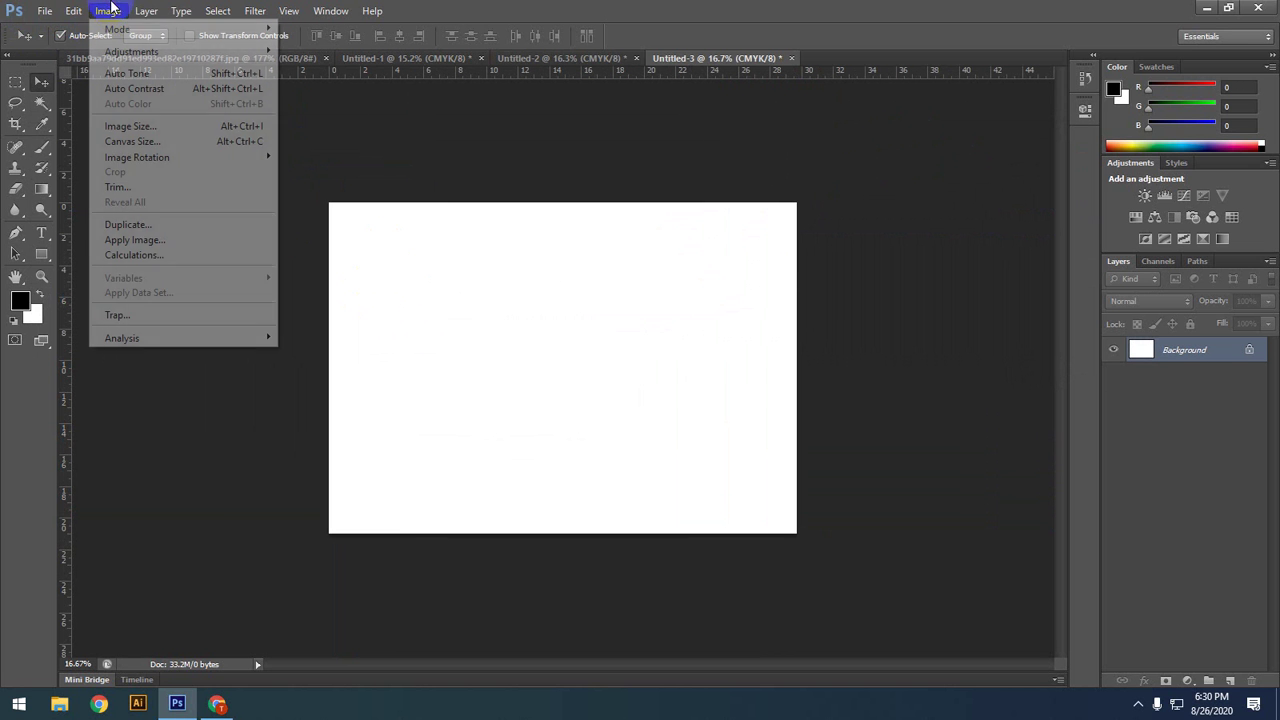
click(140, 141)
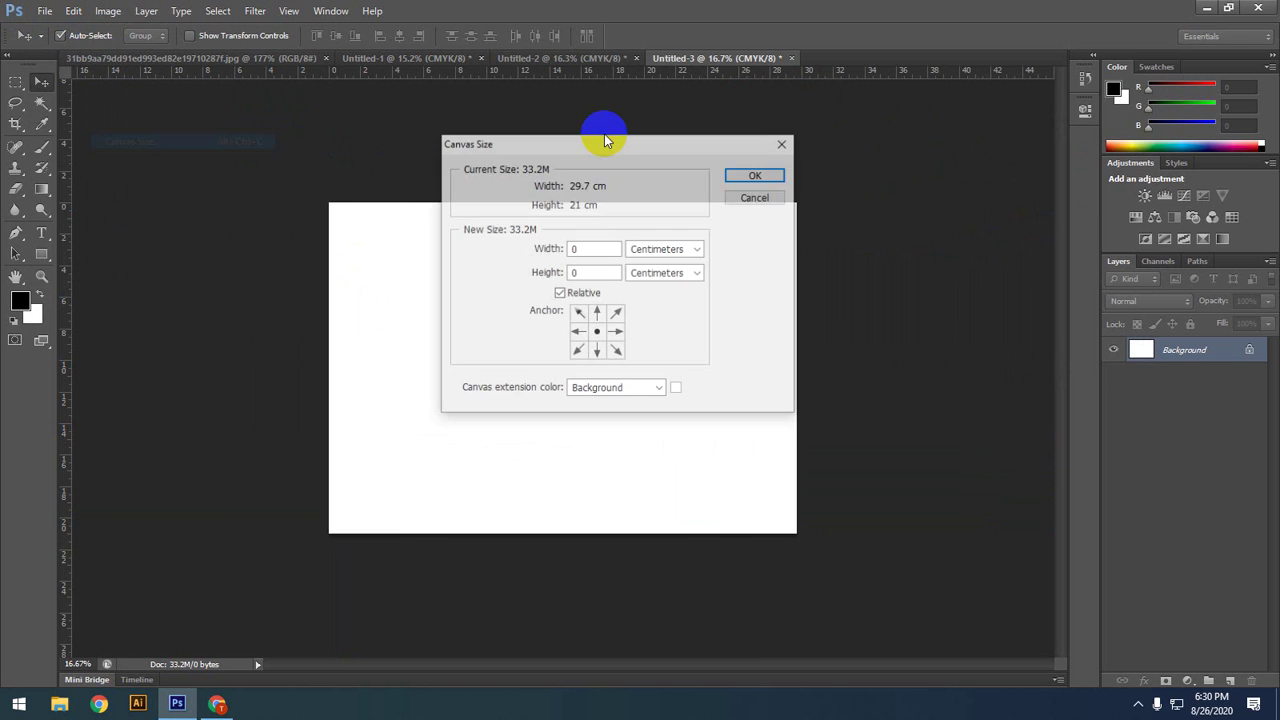
click(660, 249)
click(648, 289)
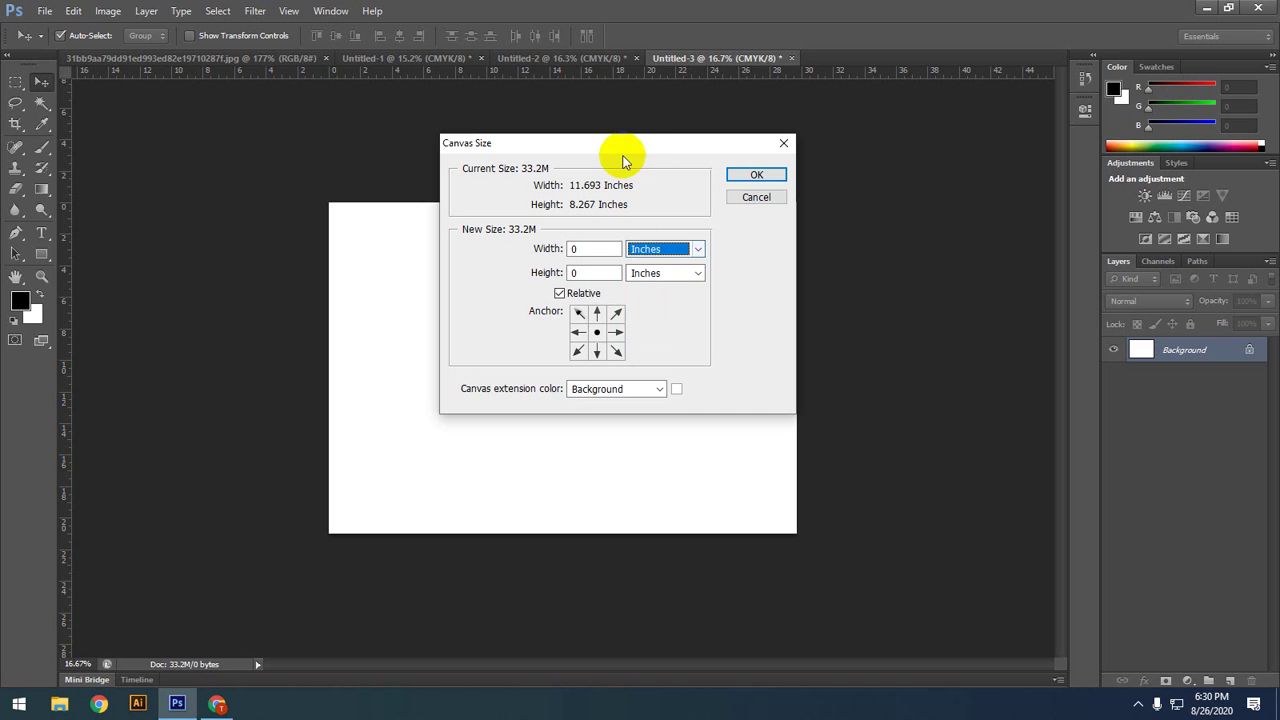
drag(610, 145, 640, 66)
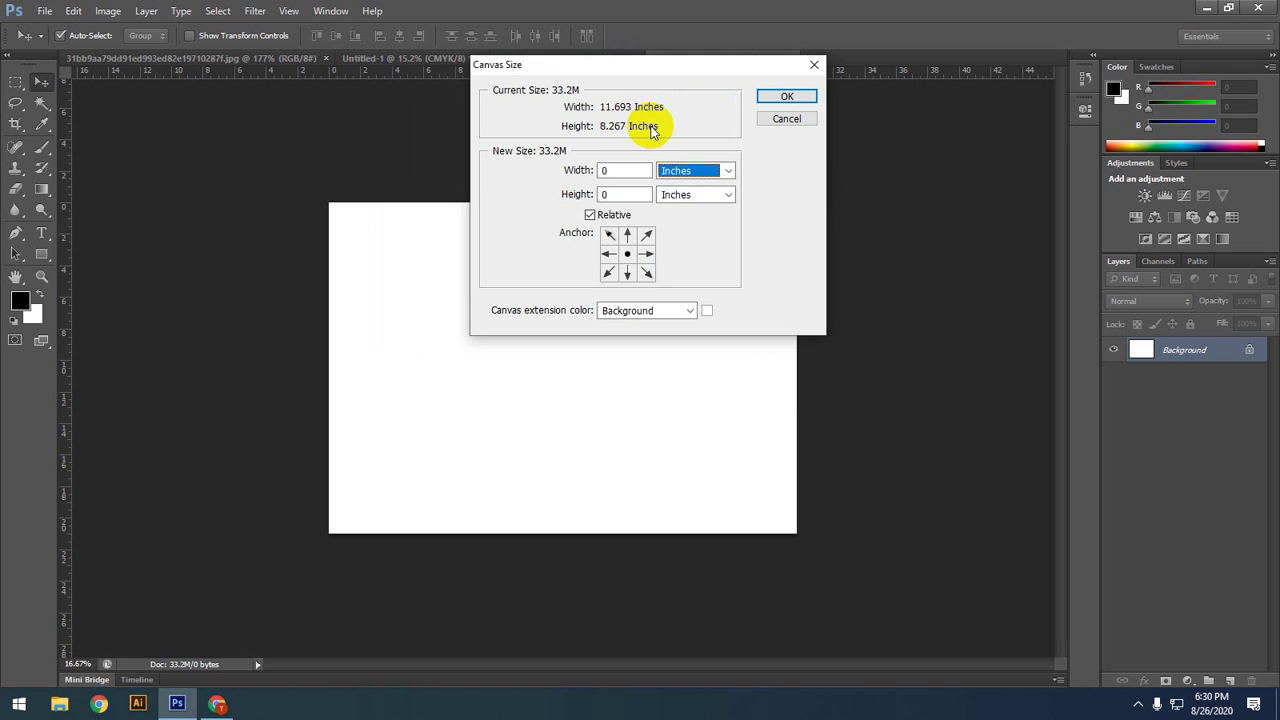
drag(626, 65, 542, 77)
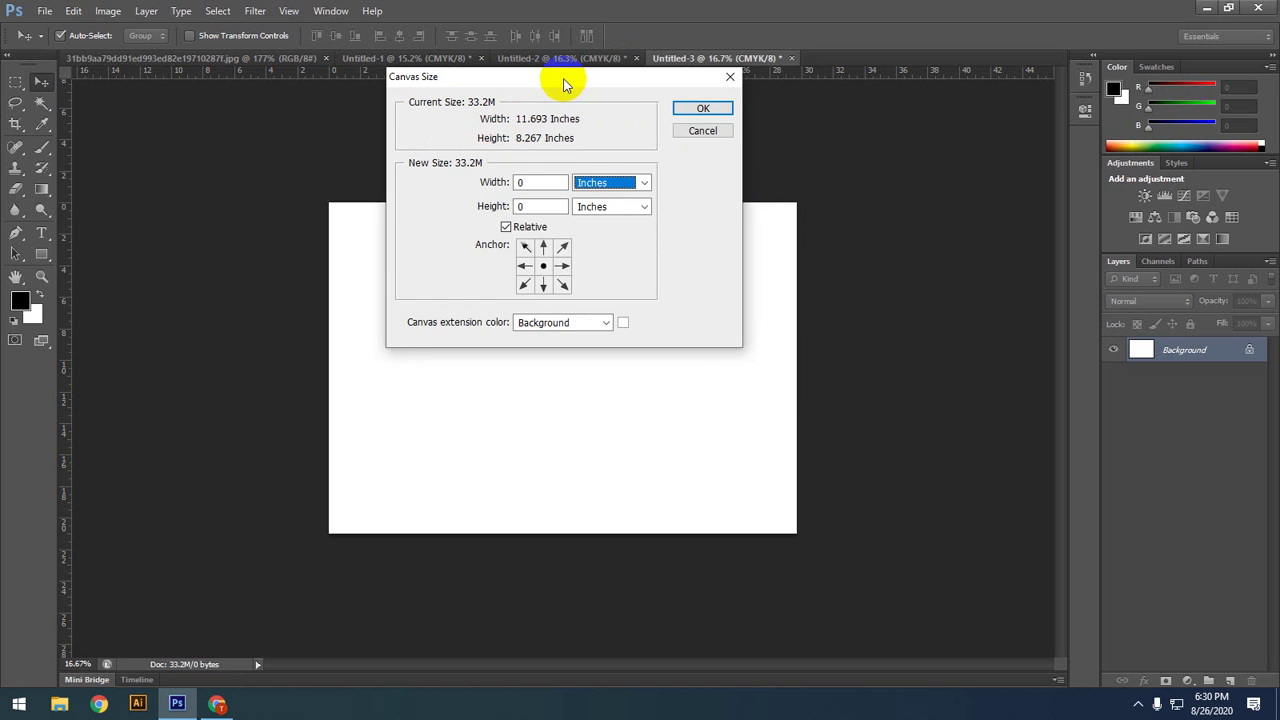
drag(563, 80, 460, 92)
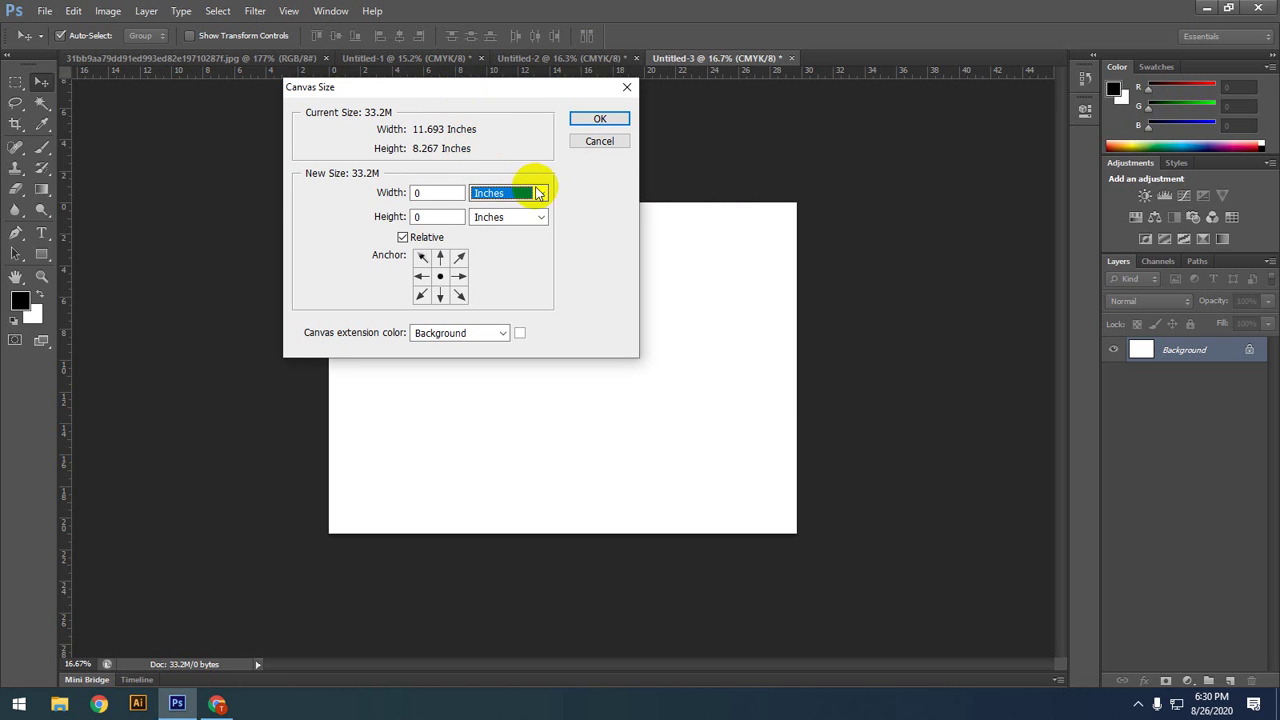
click(600, 142)
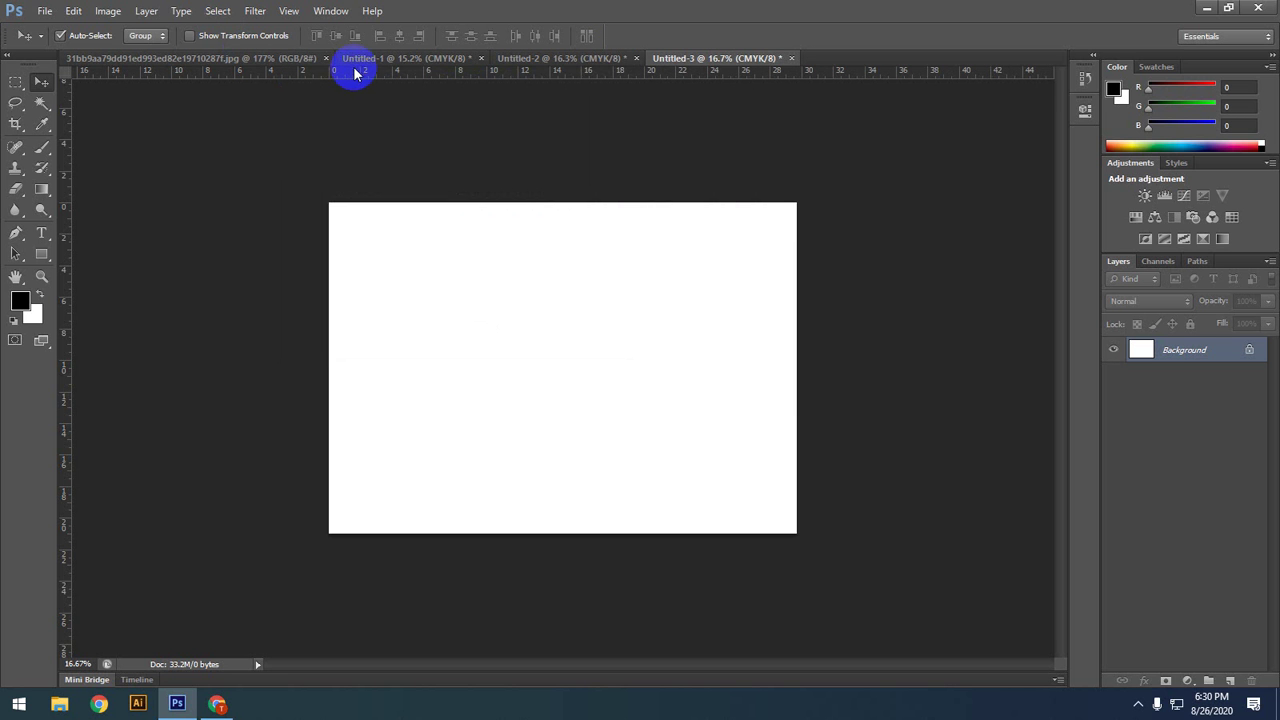
Step: Return to the Untitled-2 document and activate the Rectangle Tool
click(370, 58)
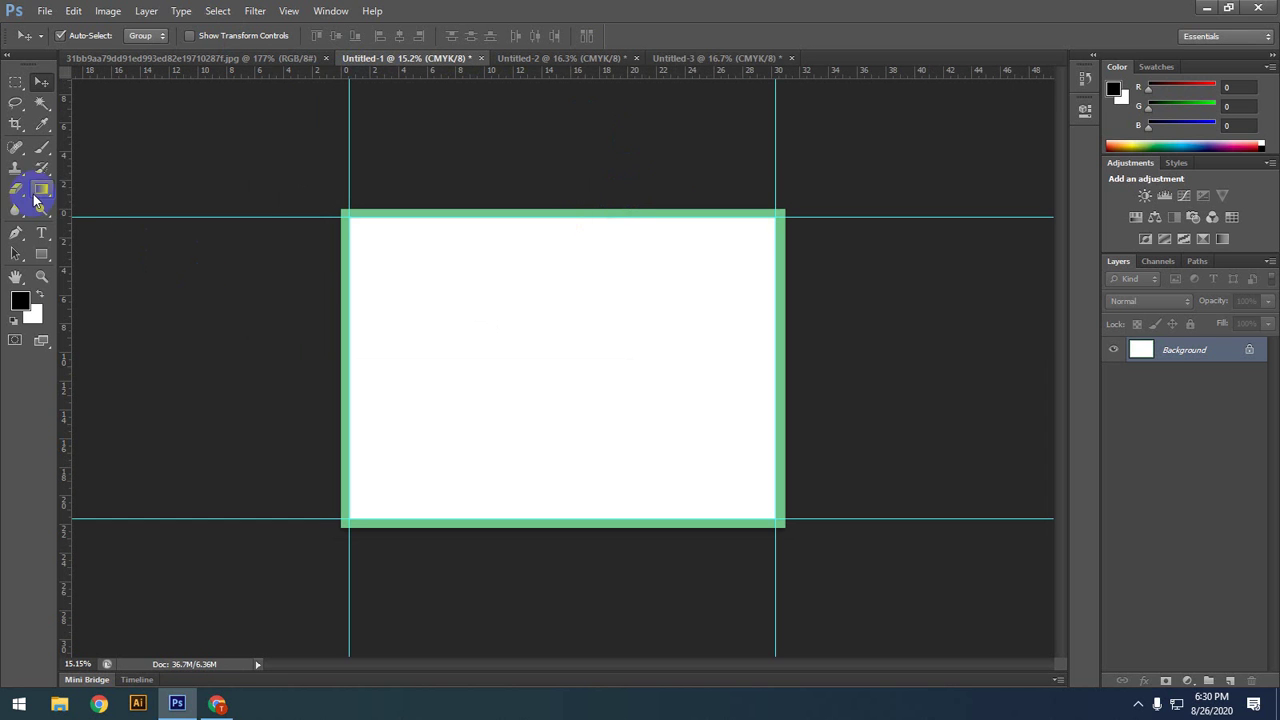
click(42, 255)
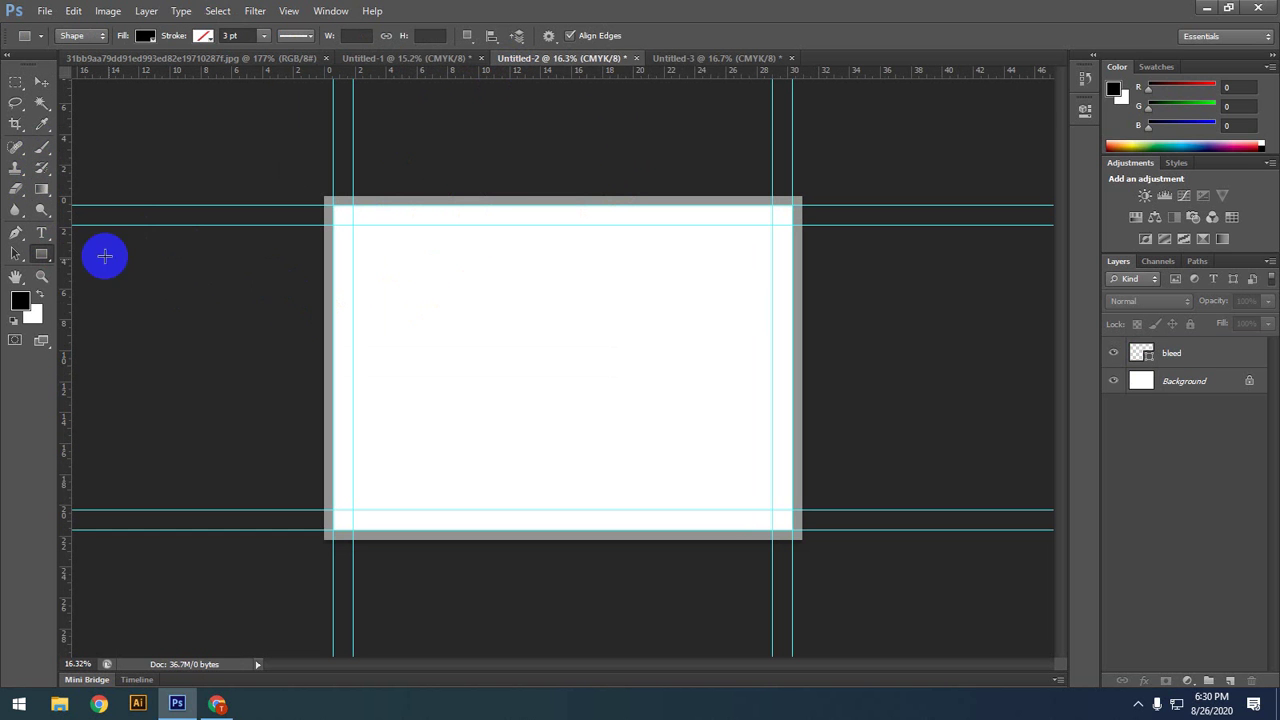
right_click(43, 256)
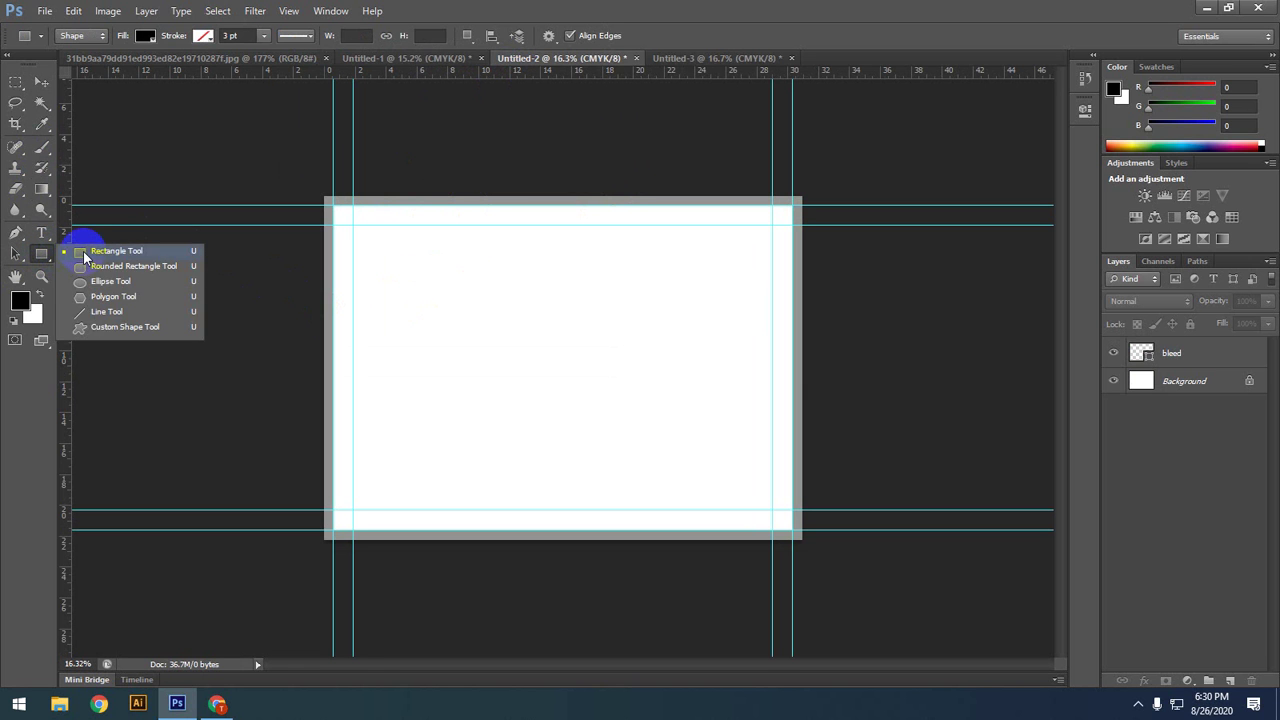
click(88, 251)
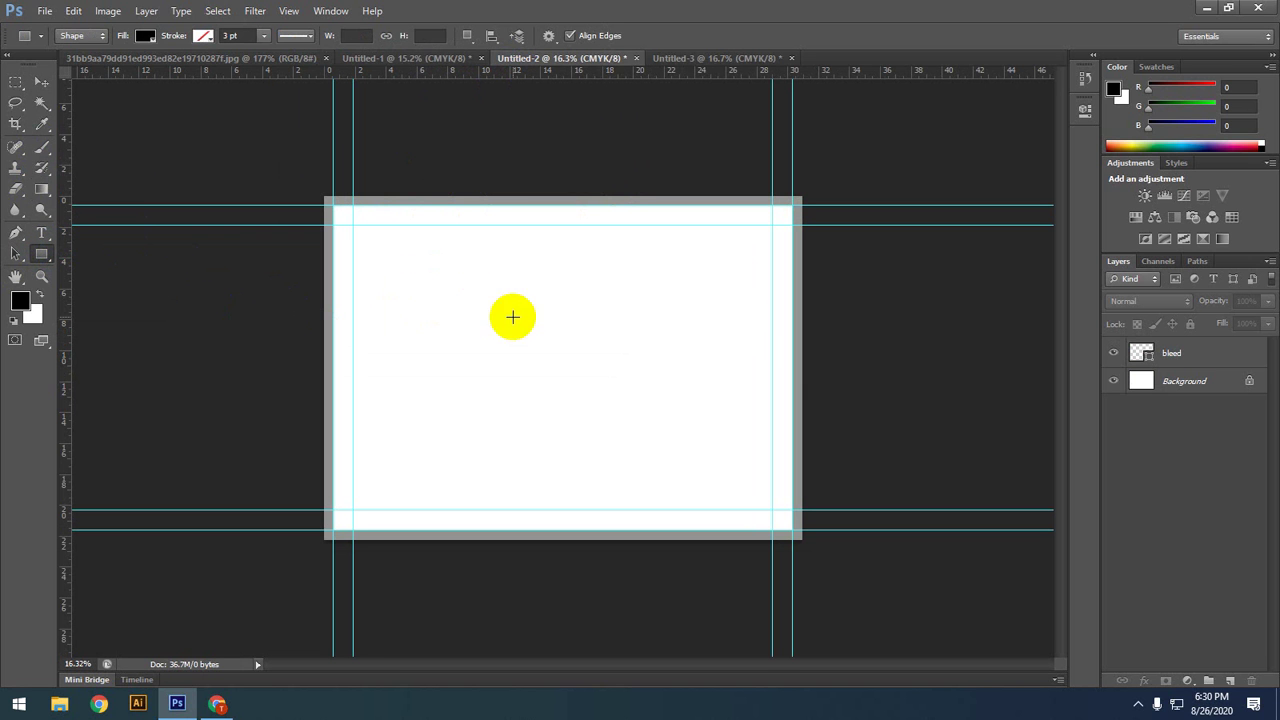
Step: Try to create a rectangle 3.896 px wide and 100 px high on the page, then undo it
click(430, 310)
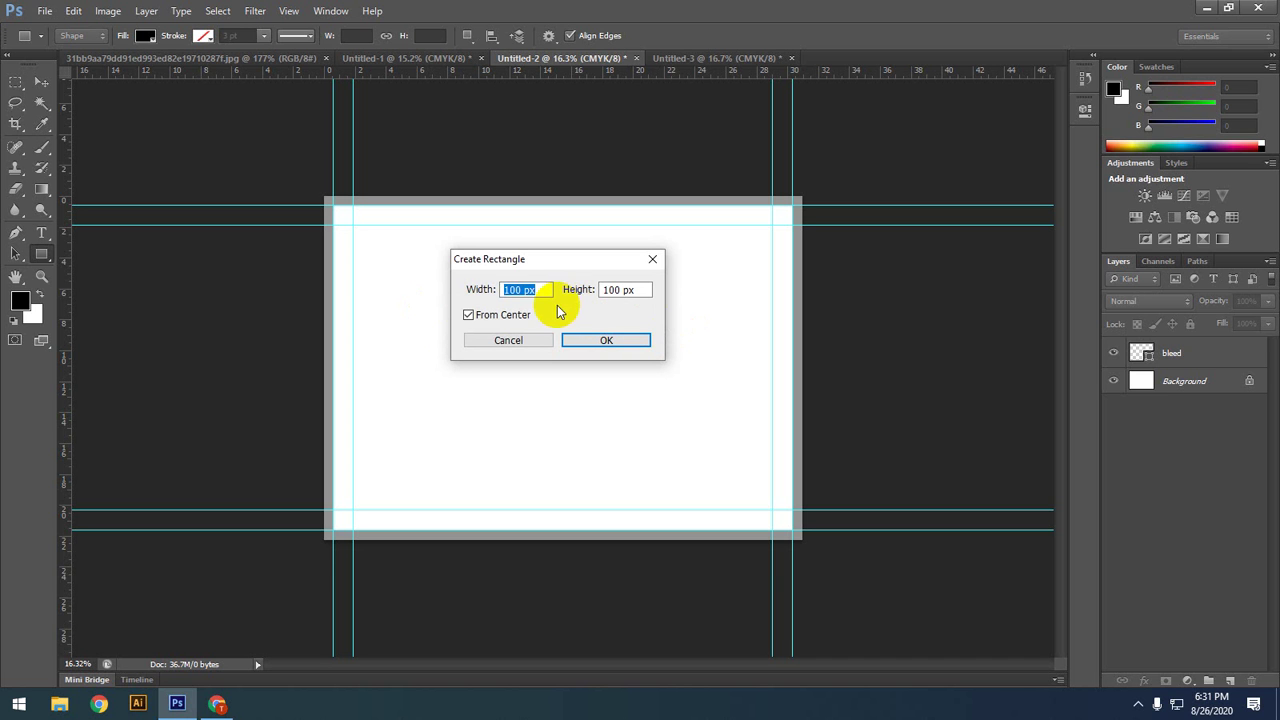
click(623, 291)
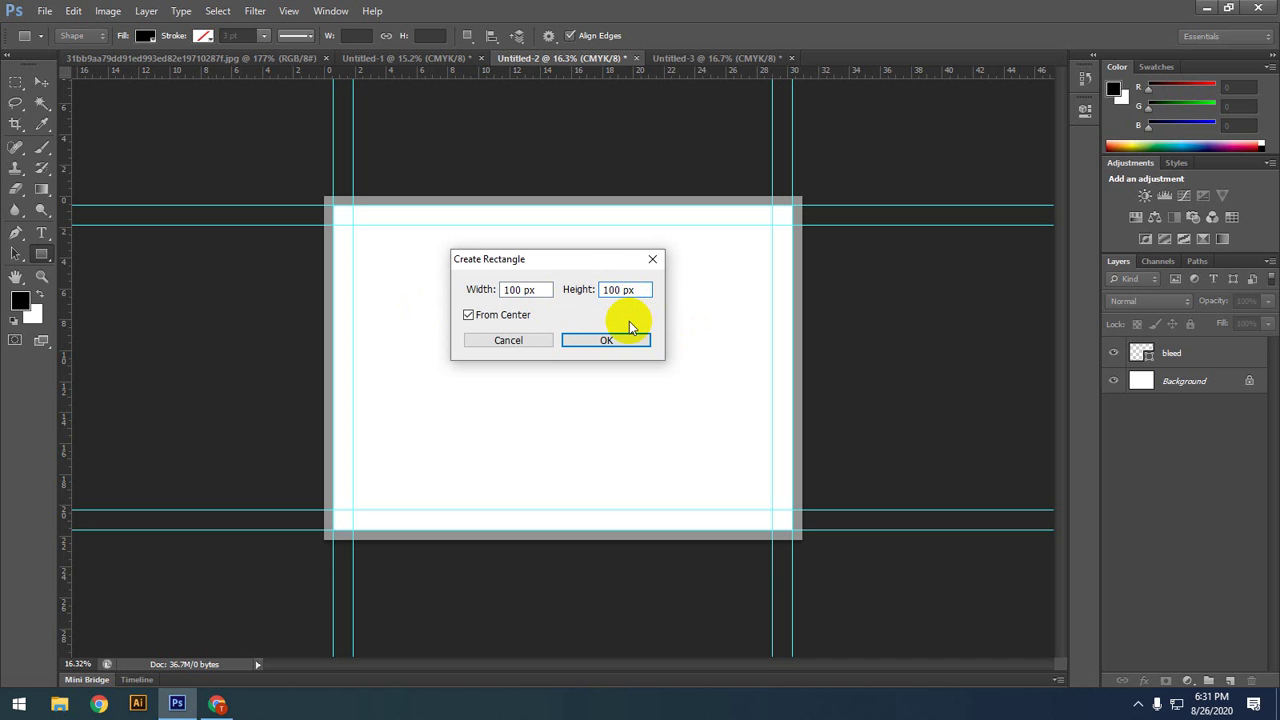
click(518, 290)
text(3.)
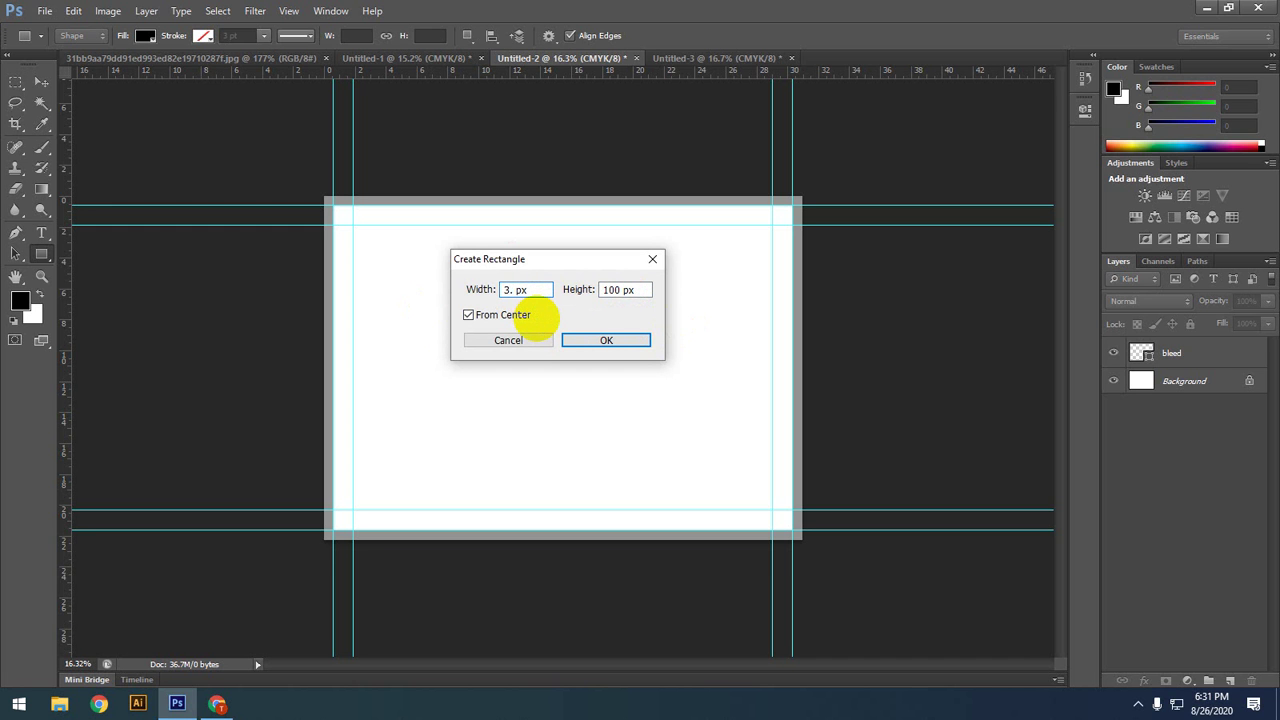
text(896)
key(Return)
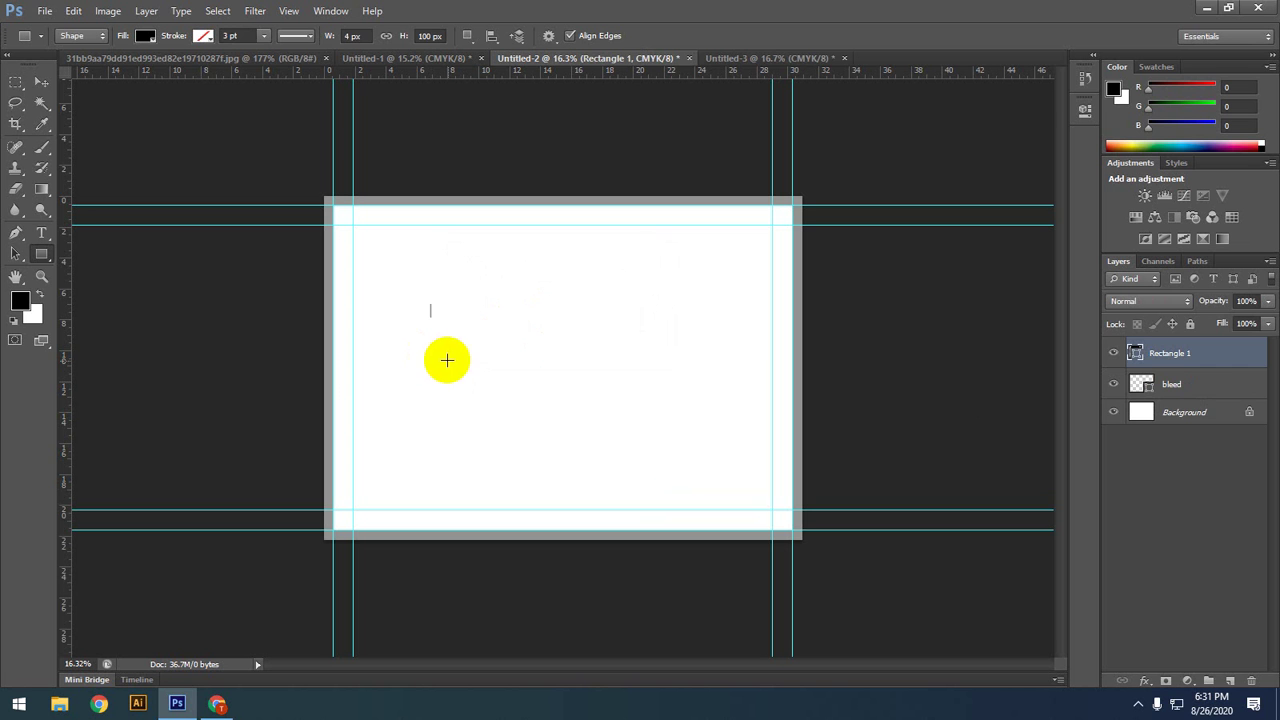
key(ctrl+z)
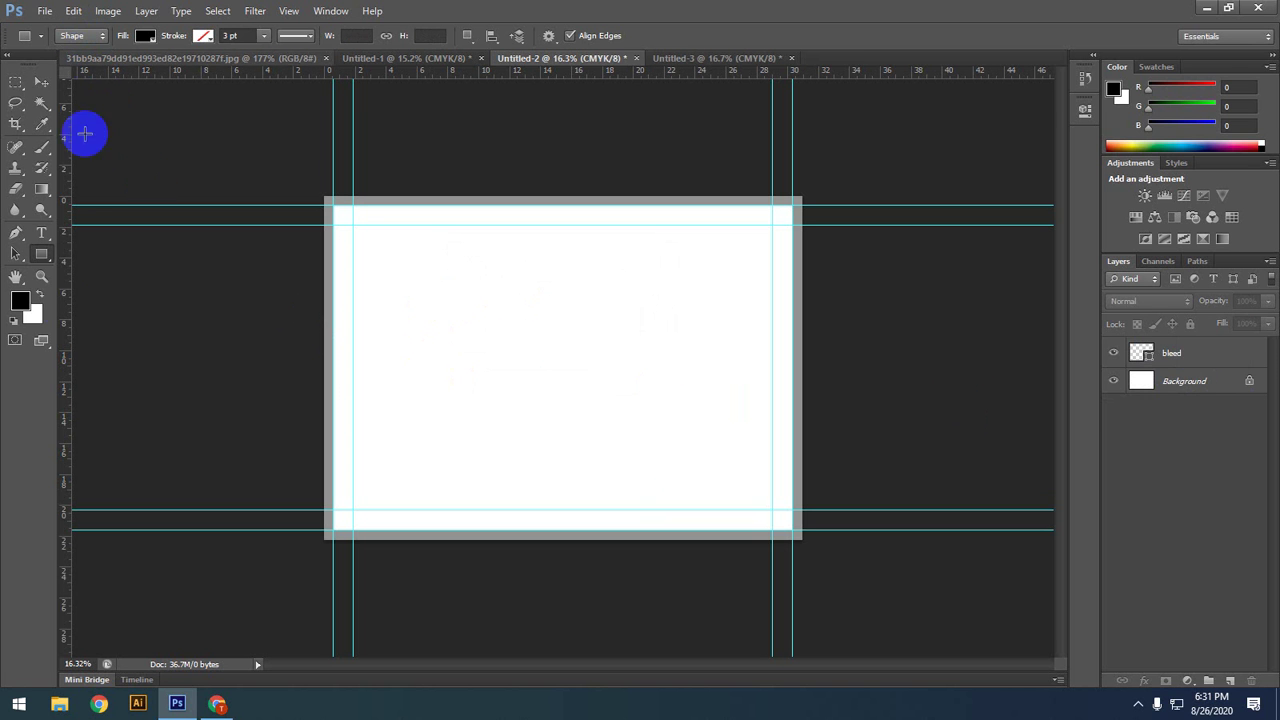
Step: Create a black rectangle 3.9 in wide and 100 px high from its center as a panel-width gauge
right_click(41, 254)
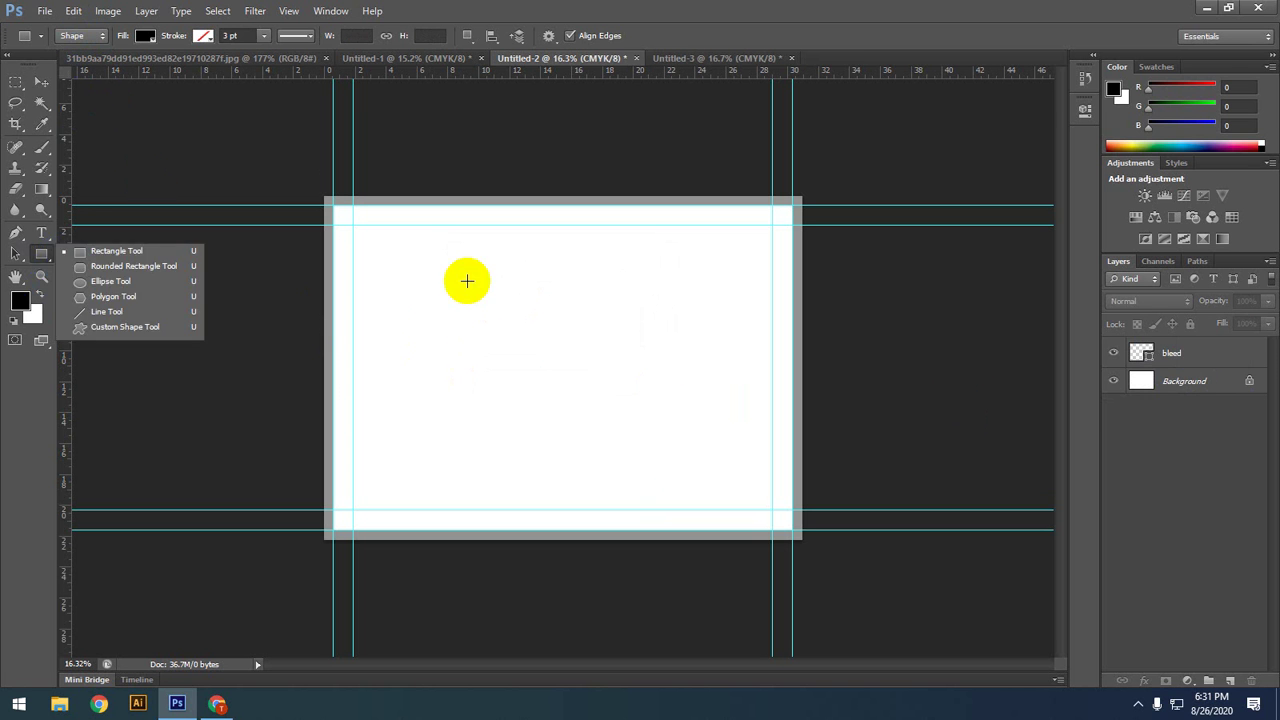
click(111, 254)
click(480, 300)
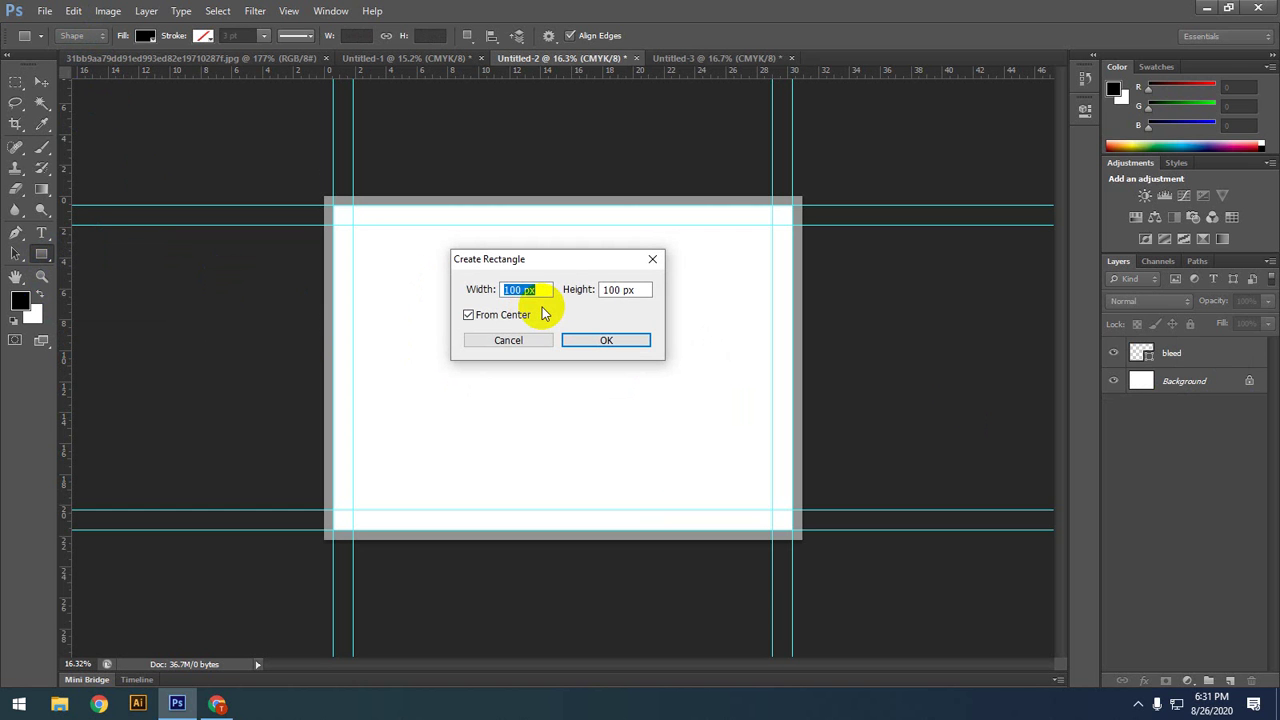
key(BackSpace)
text(3)
text(.9)
text(95)
key(BackSpace)
text(6 inc)
key(Tab)
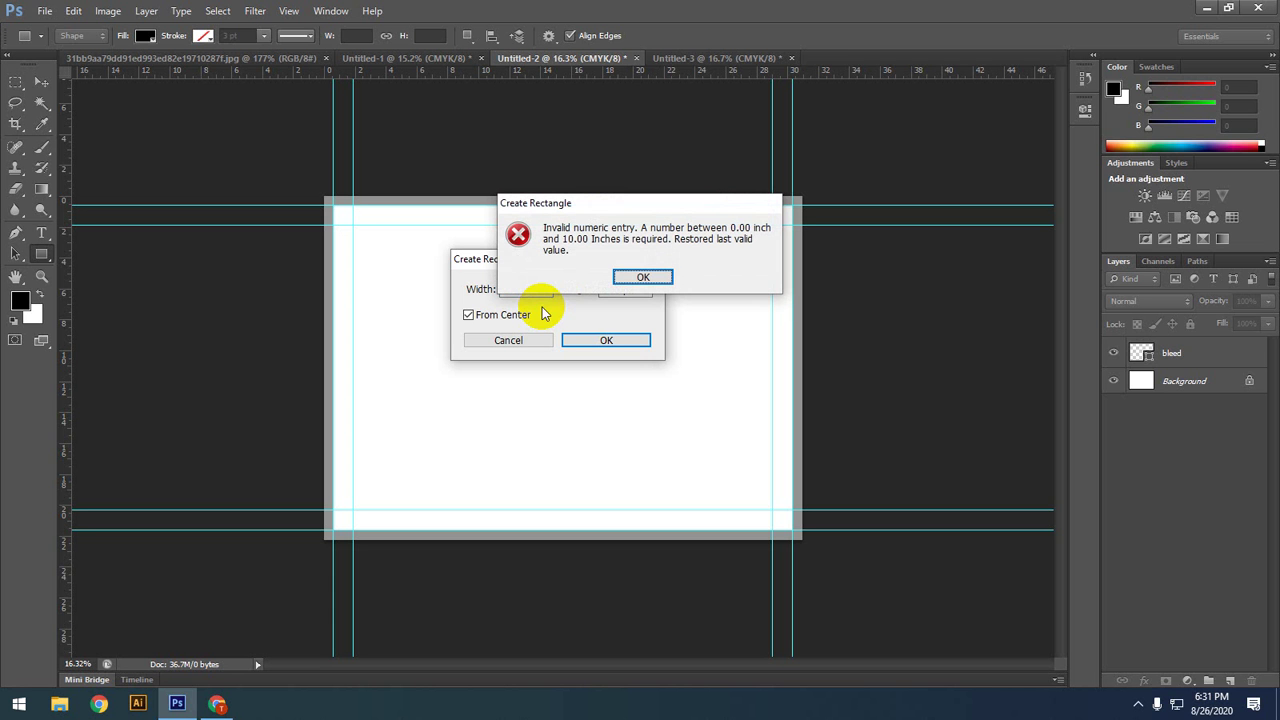
click(641, 278)
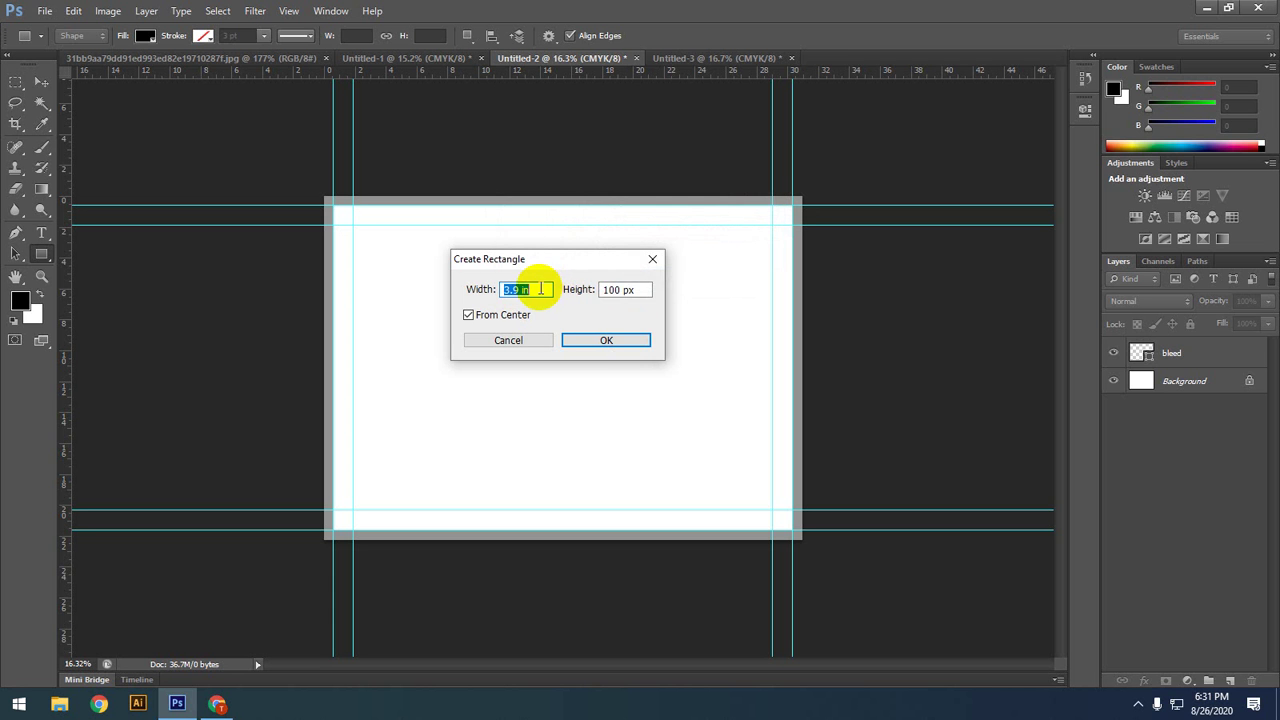
text(3.9 in)
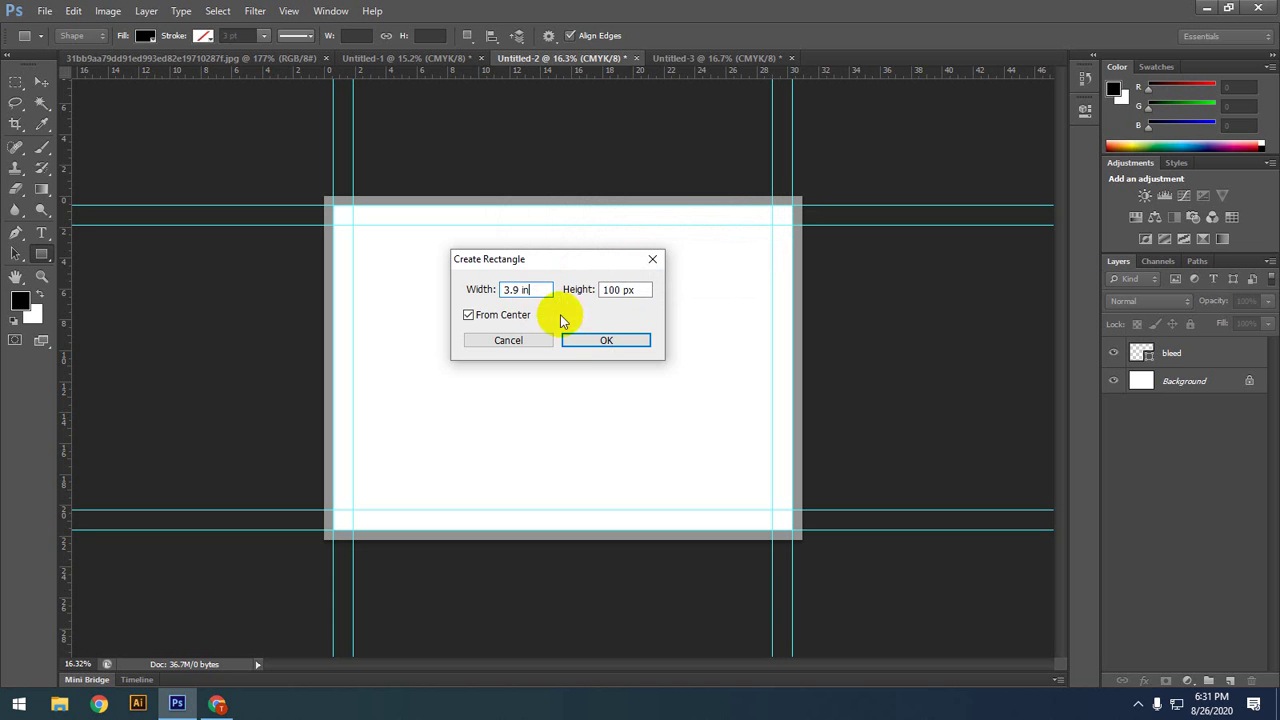
click(606, 342)
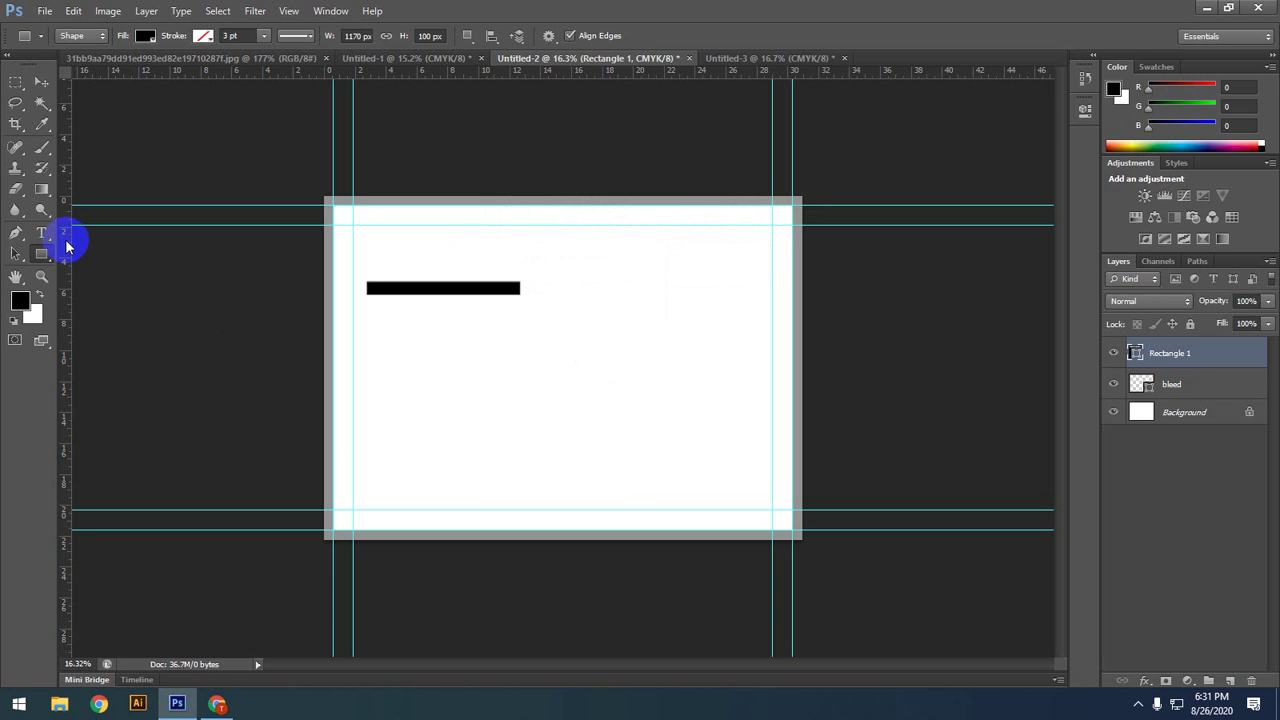
Step: Align the rectangle's left end with the page's left bleed guide and place a vertical guide at its right end
click(43, 82)
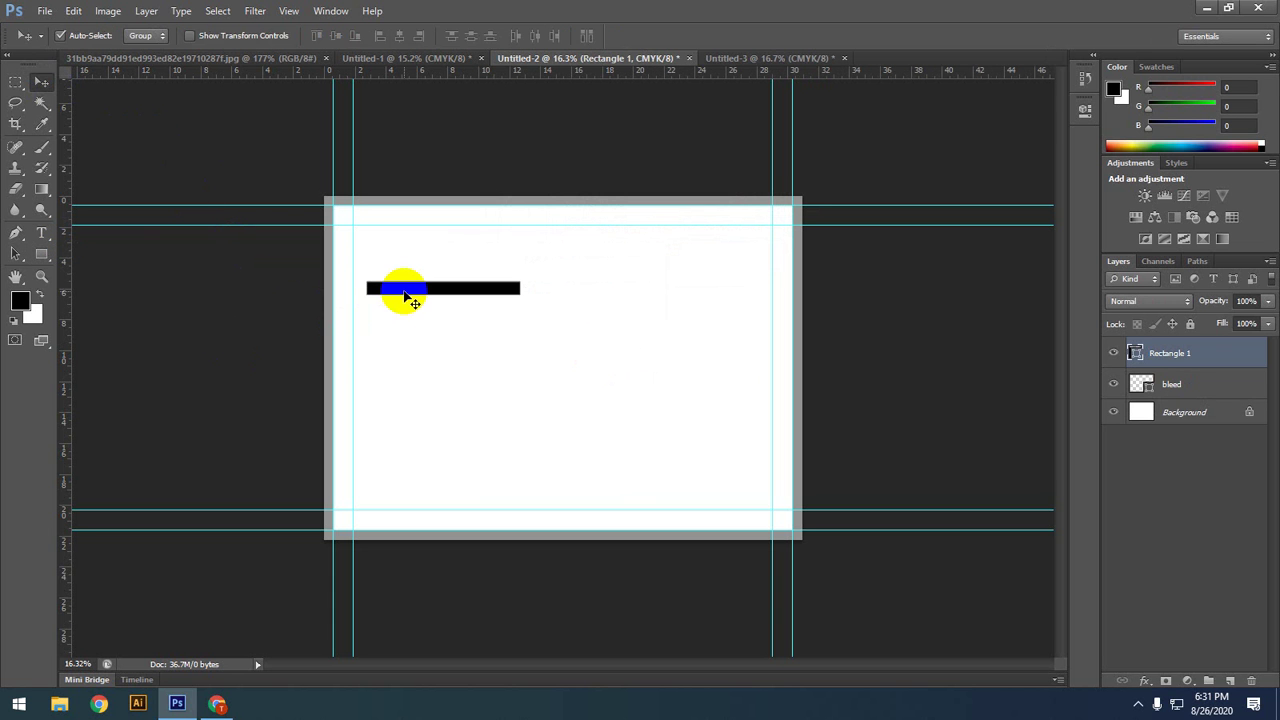
mouse_move(406, 296)
mouse_down()
mouse_move(372, 297)
mouse_move(491, 334)
mouse_move(482, 316)
mouse_move(339, 328)
mouse_move(389, 333)
mouse_move(386, 291)
mouse_move(418, 287)
mouse_up()
scroll(490, 332, up, 3)
scroll(380, 346, up, 1)
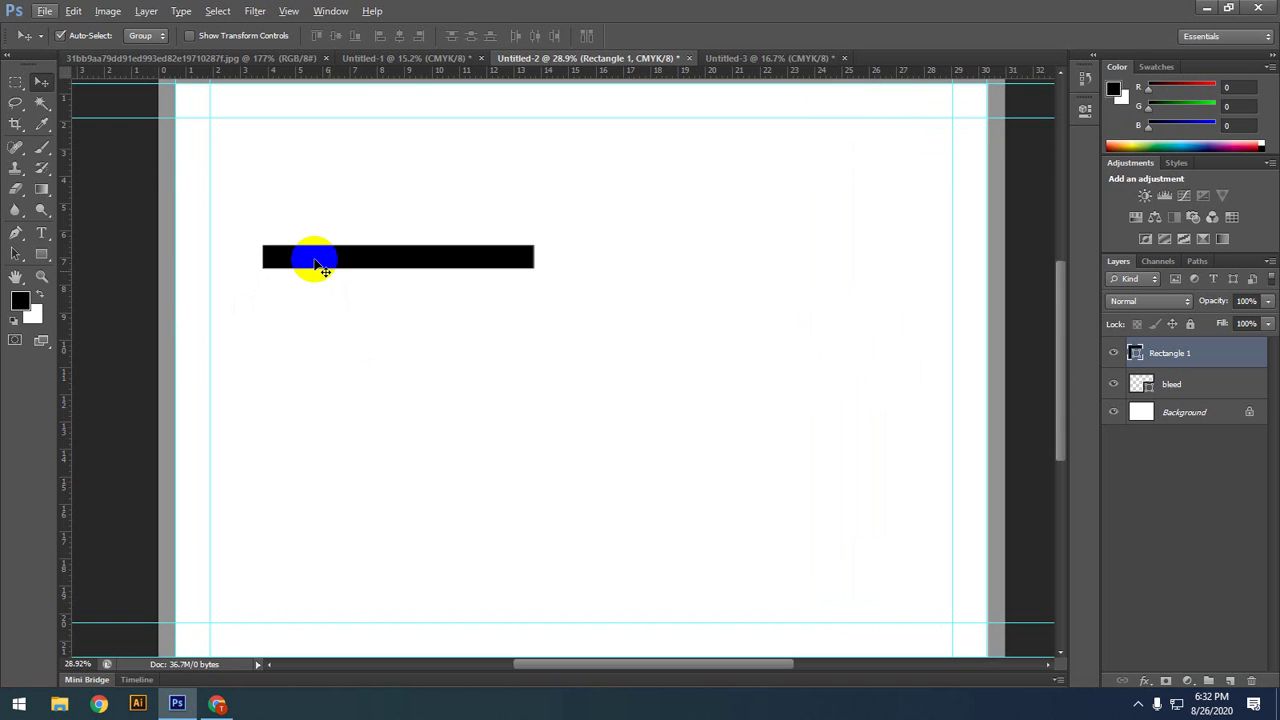
drag(335, 261, 255, 302)
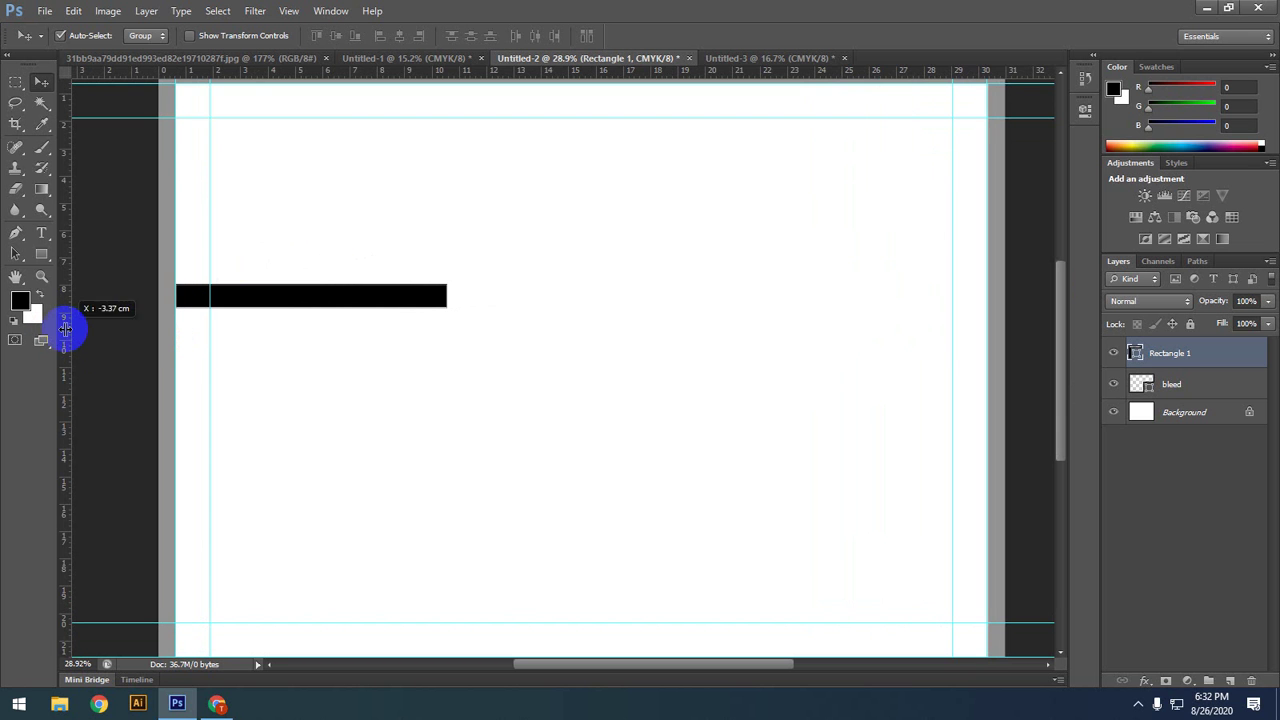
drag(65, 333, 446, 394)
Step: Move the rectangle so it starts at the first fold guide and place a second vertical fold guide at its right end
drag(385, 302, 629, 329)
drag(63, 389, 714, 500)
scroll(690, 505, down, 3)
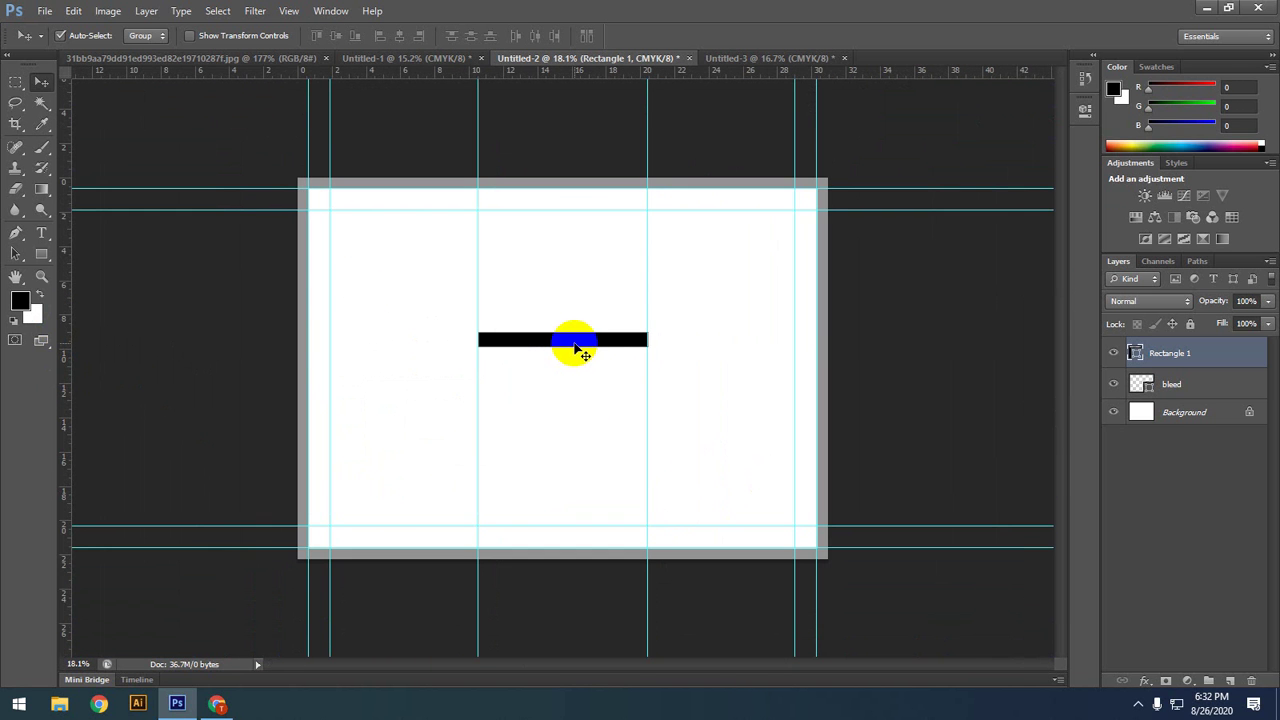
Step: Hide the Rectangle 1 layer in the tri-fold brochure document
click(1113, 353)
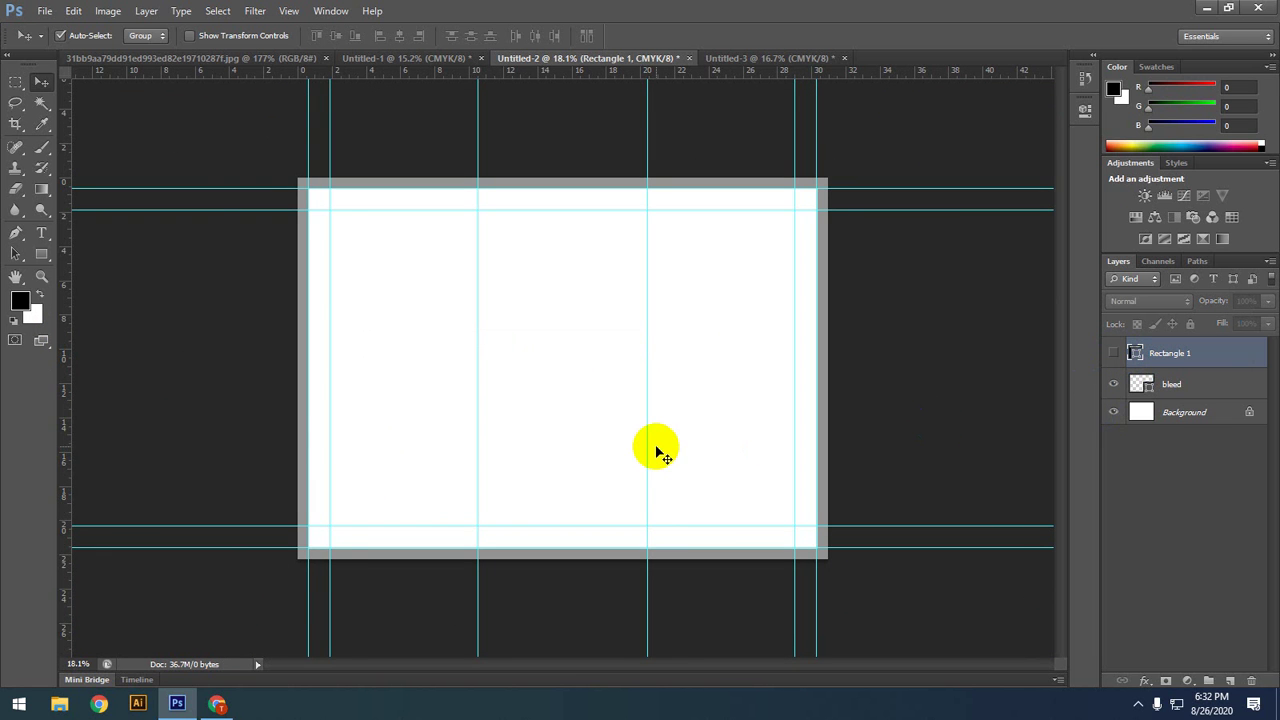
scroll(657, 453, down, 1)
scroll(657, 452, down, 1)
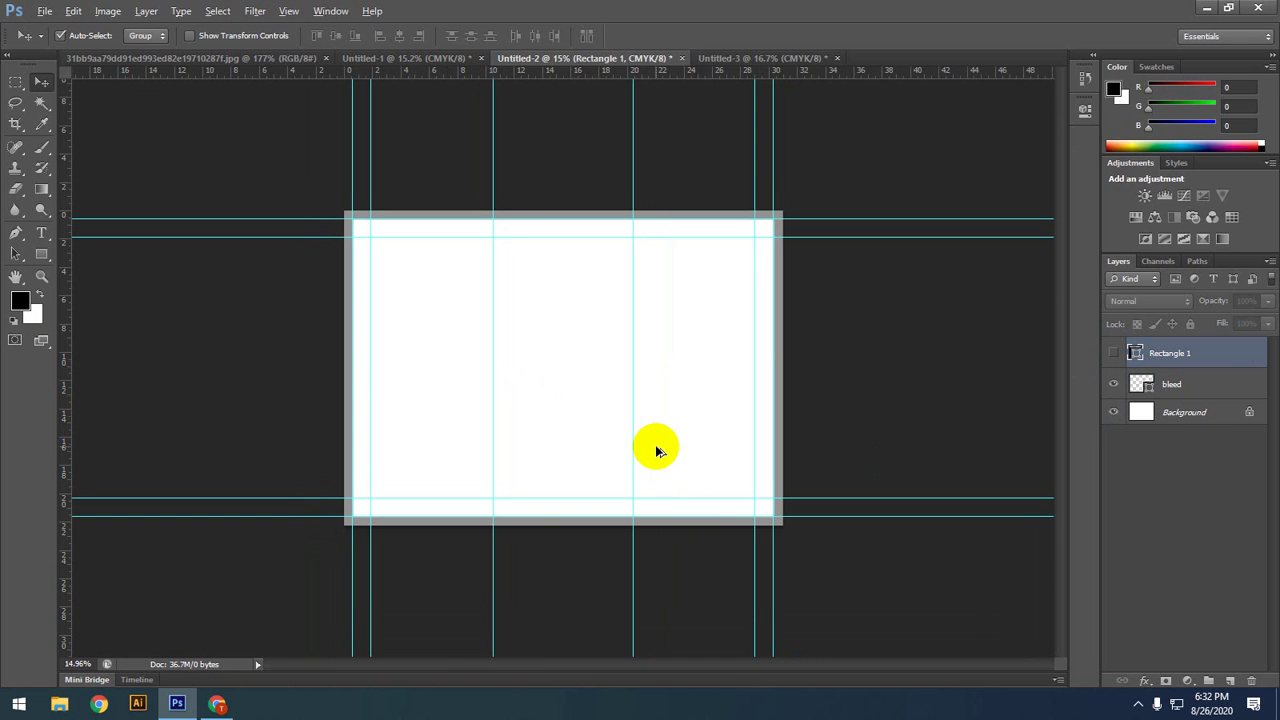
mouse_move(734, 523)
mouse_down()
mouse_move(820, 443)
mouse_move(786, 418)
mouse_up()
key(ctrl+Tab)
key(ctrl+shift+Tab)
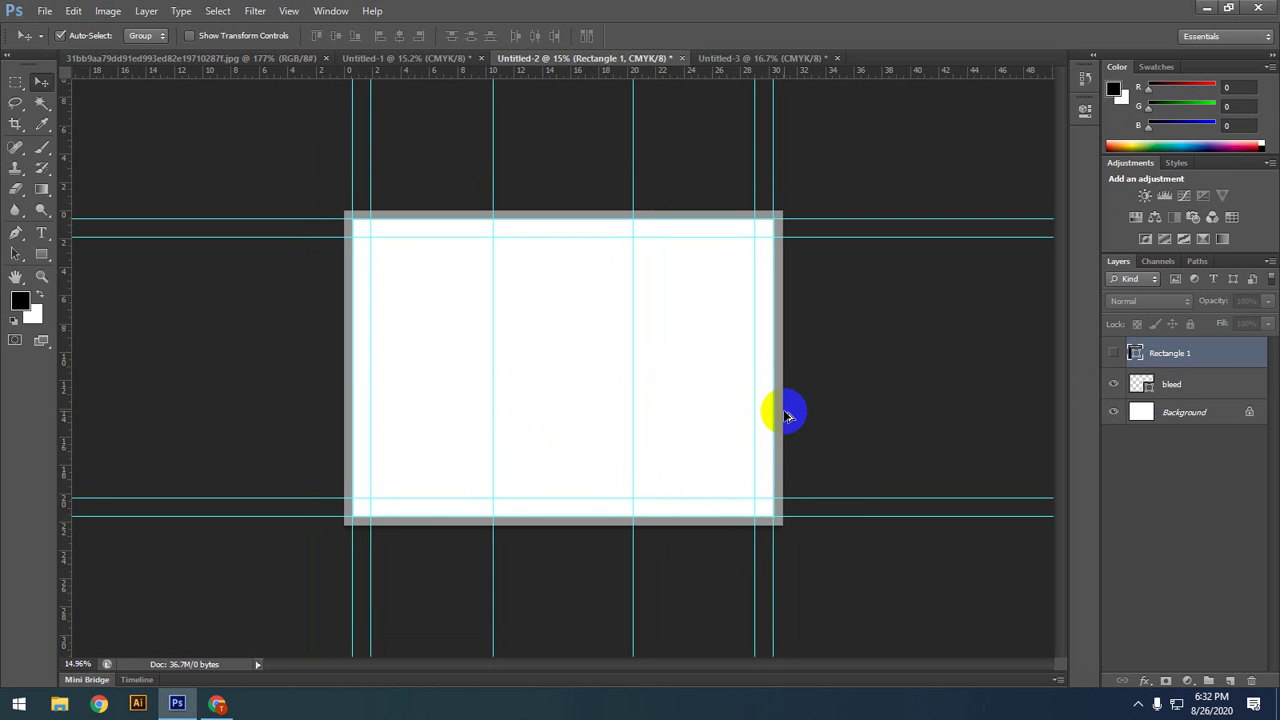
scroll(818, 429, up, 1)
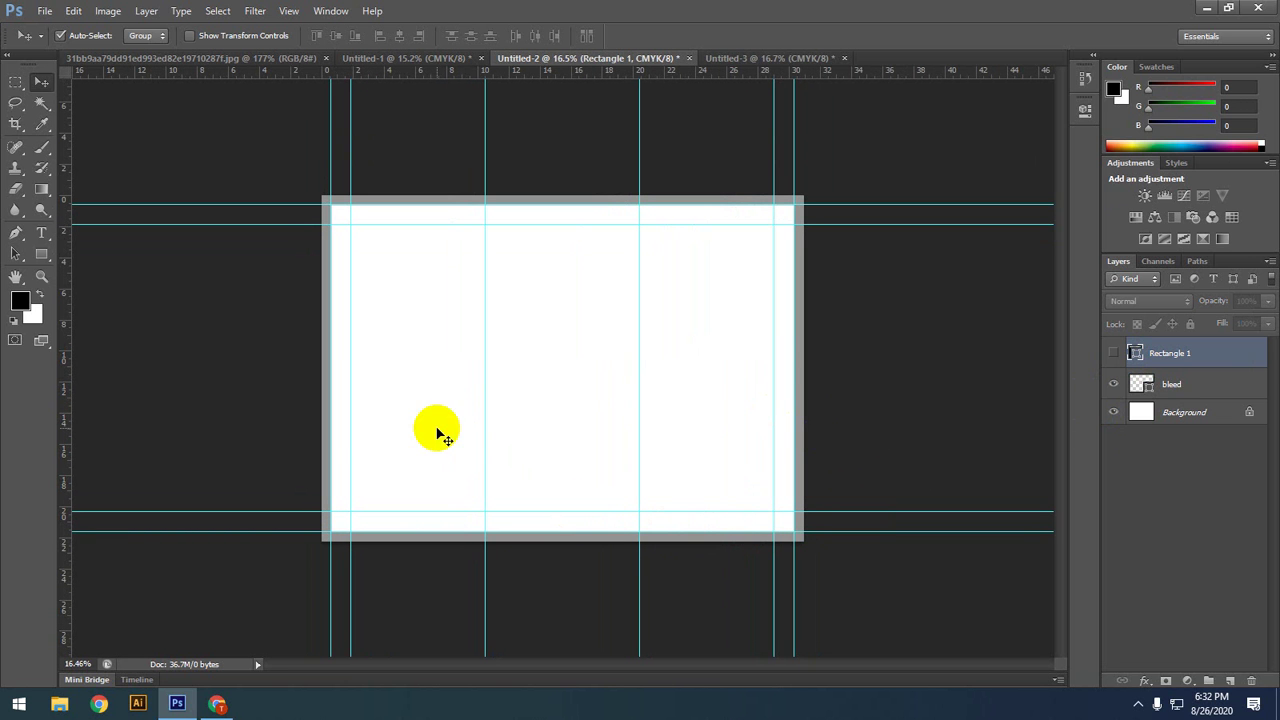
Step: Toggle the bleed layer off and back on, and examine the bleed border and margin guides at the page's upper-left corner
click(1110, 386)
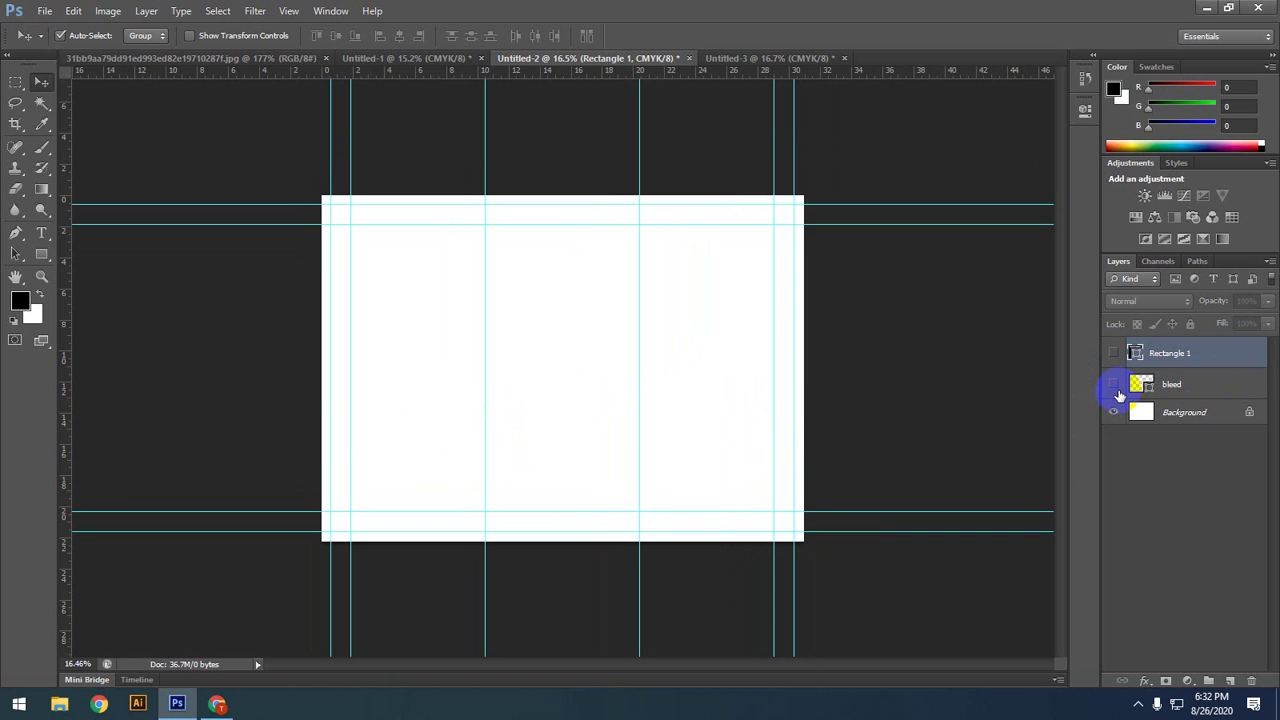
click(1114, 386)
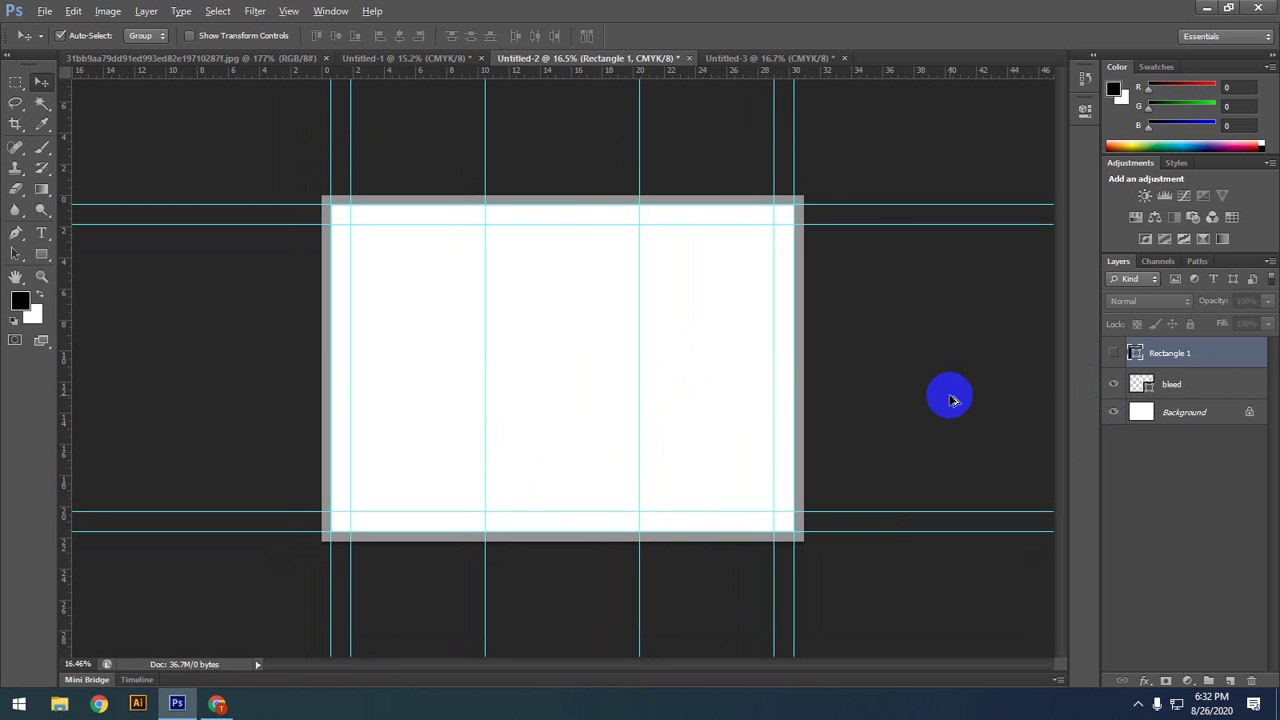
scroll(457, 306, up, 4)
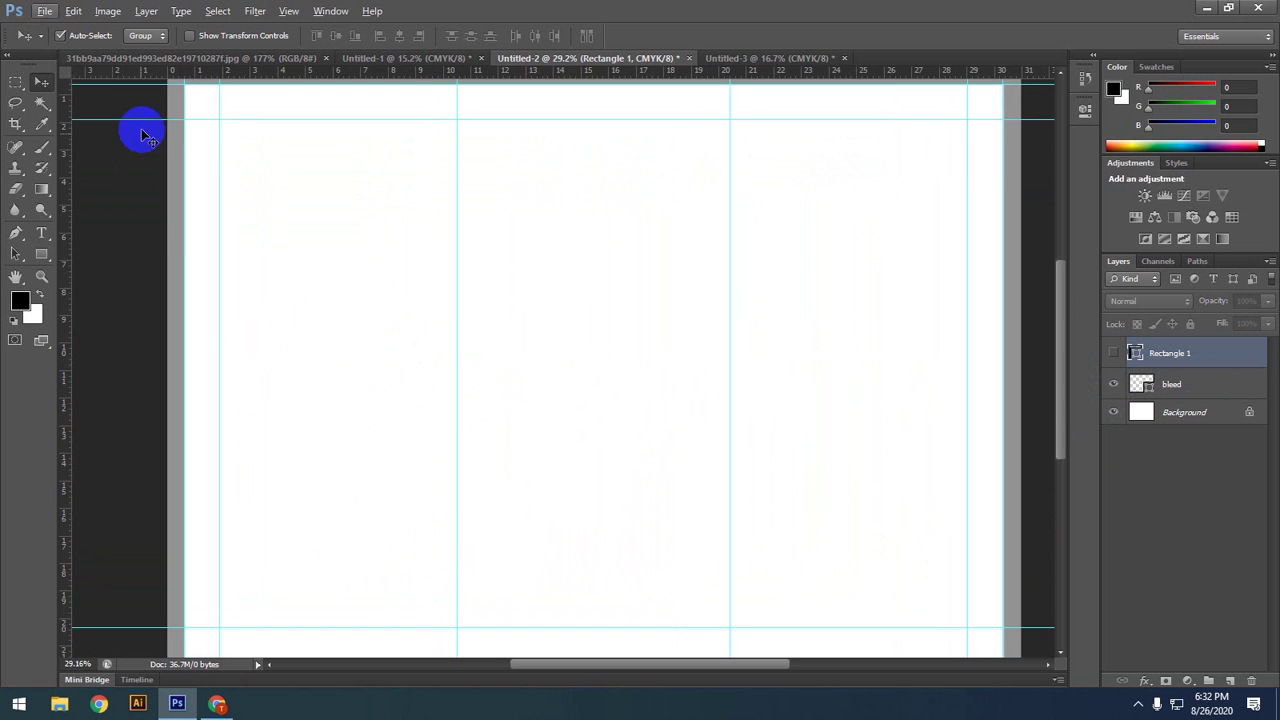
scroll(219, 128, up, 2)
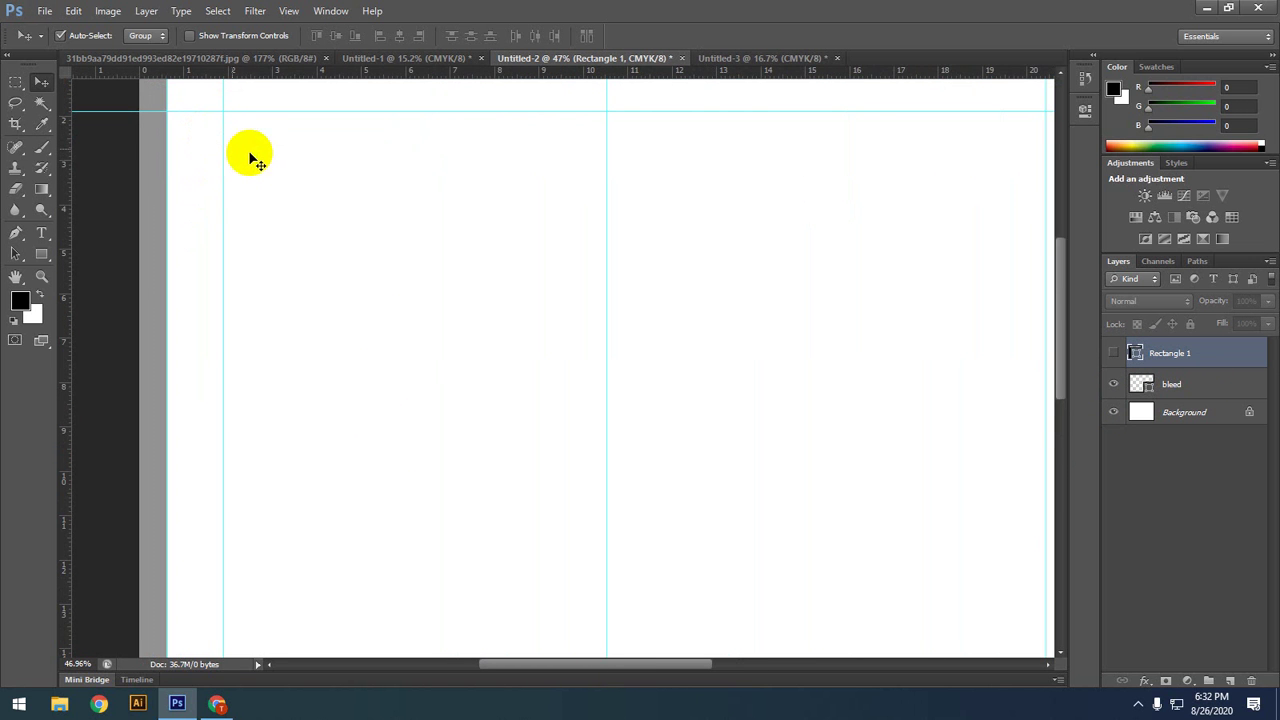
drag(374, 160, 411, 300)
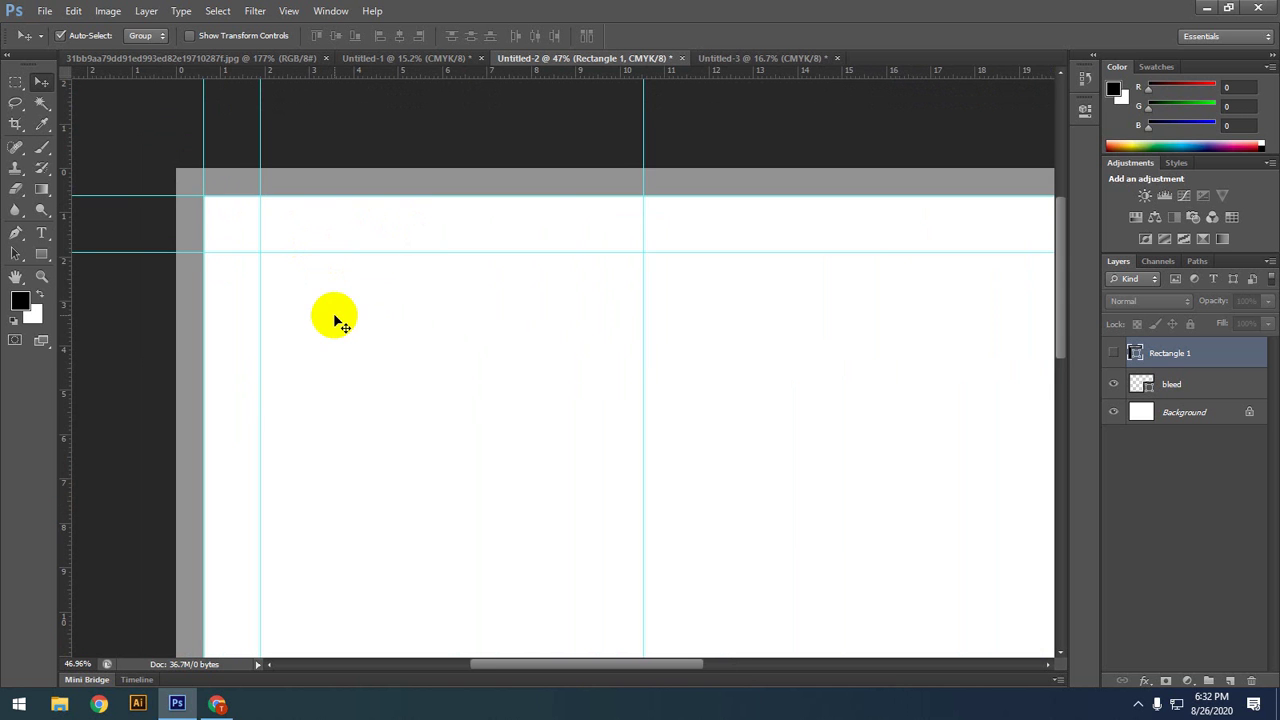
scroll(334, 314, down, 1)
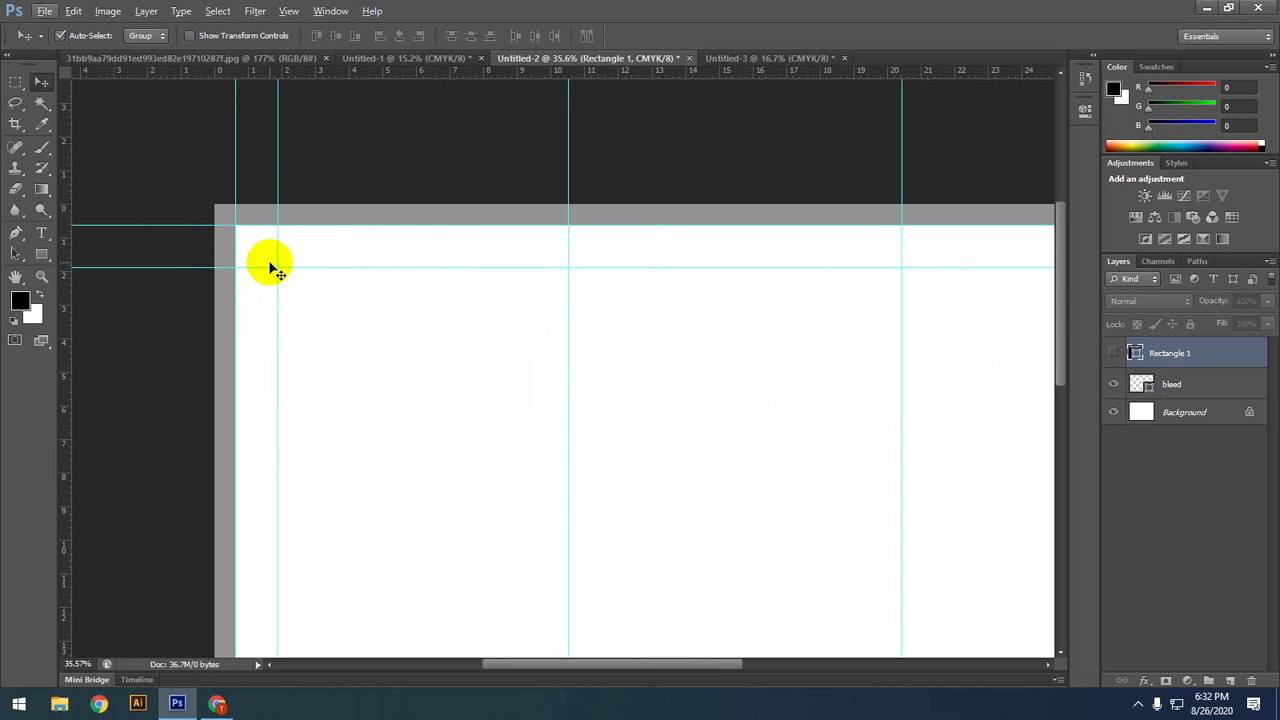
scroll(251, 271, up, 3)
scroll(188, 276, up, 2)
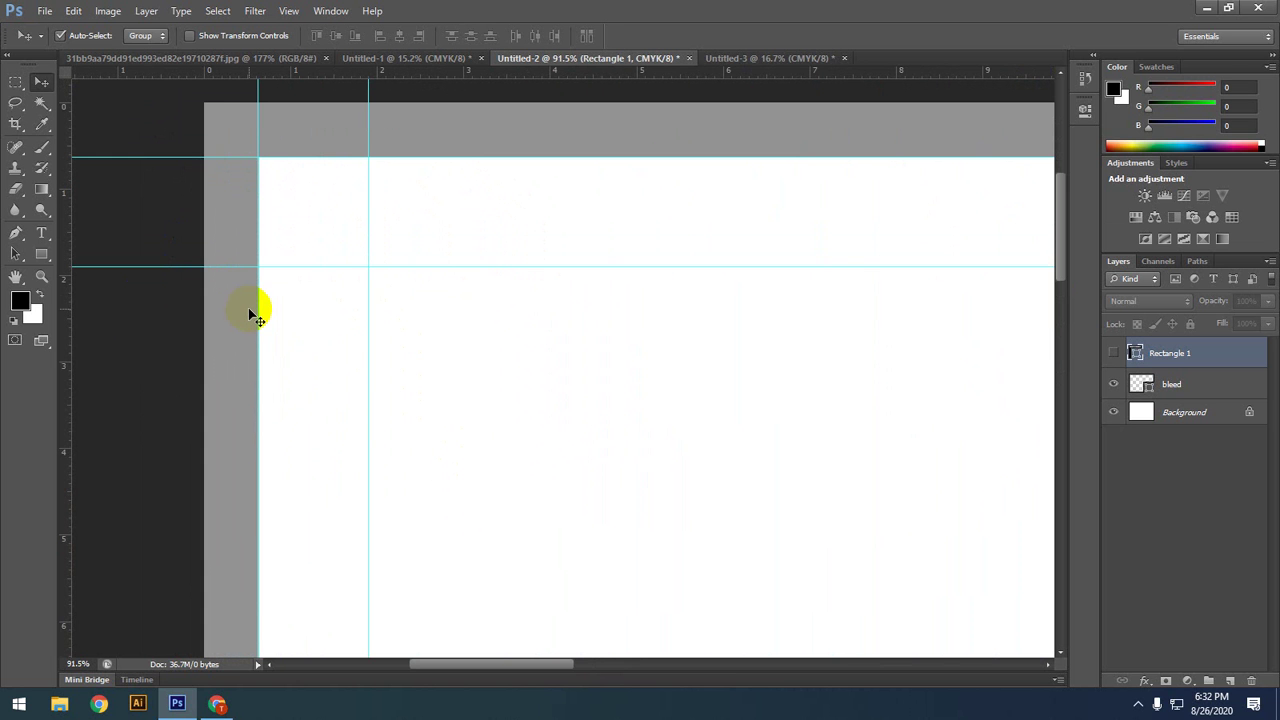
scroll(251, 310, down, 3)
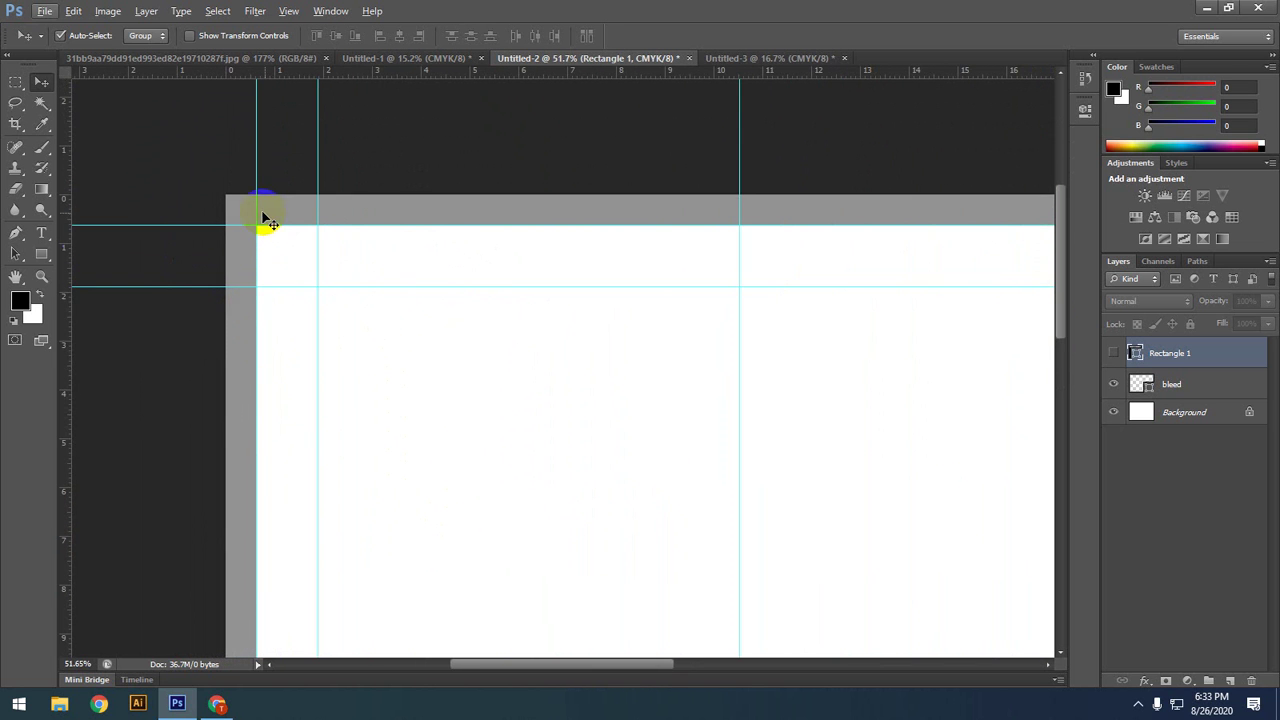
scroll(260, 328, up, 3)
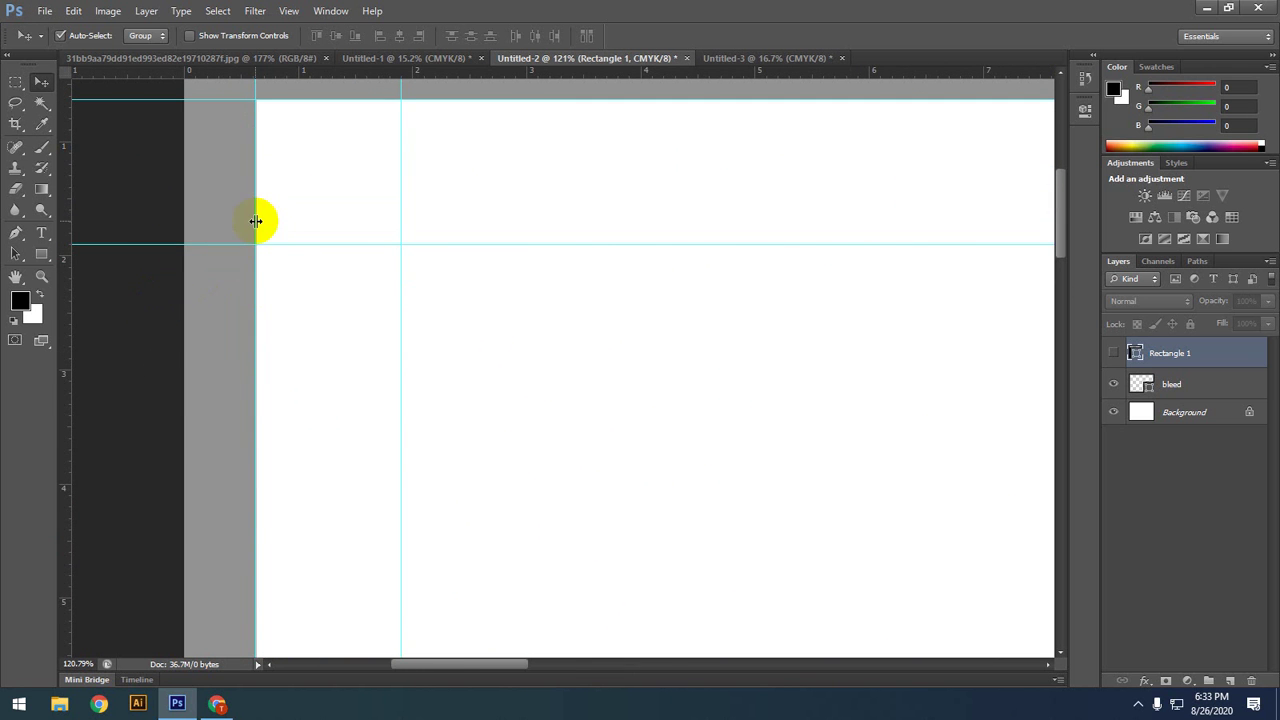
click(180, 234)
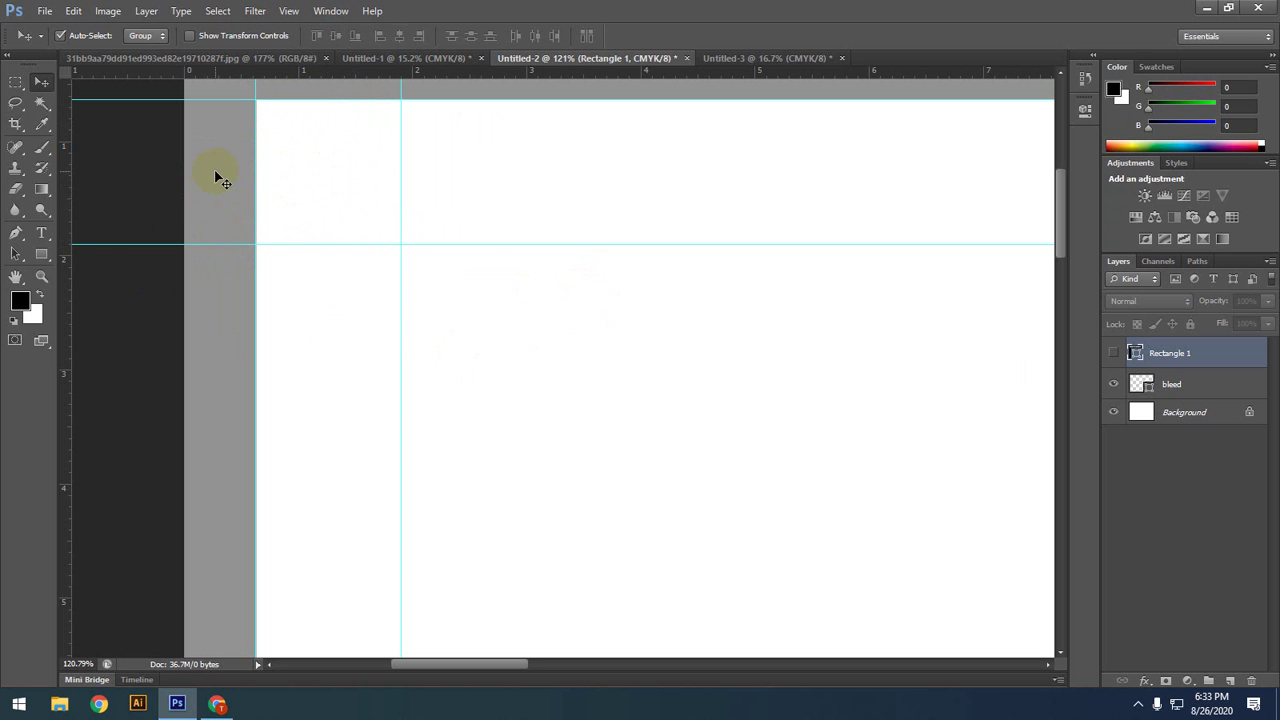
click(177, 169)
scroll(428, 240, down, 5)
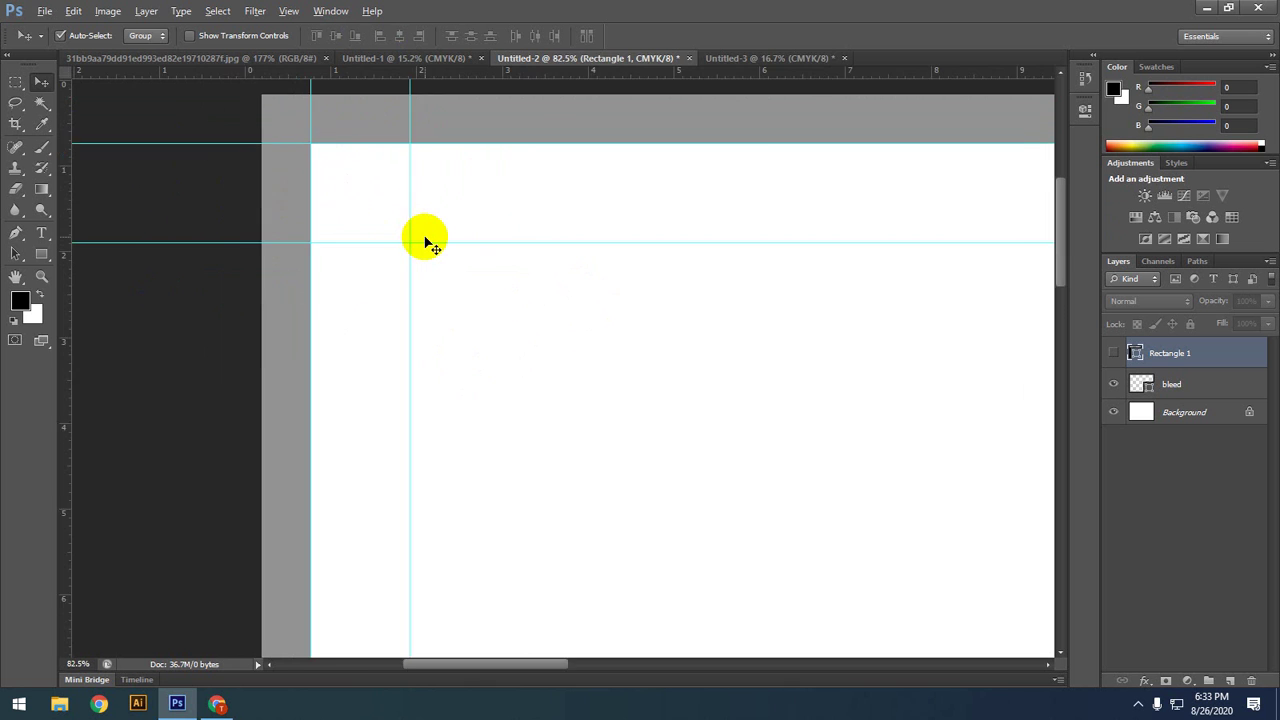
Step: Examine the whole page layout, including the outer margin guides and the two vertical fold guides
scroll(430, 245, down, 4)
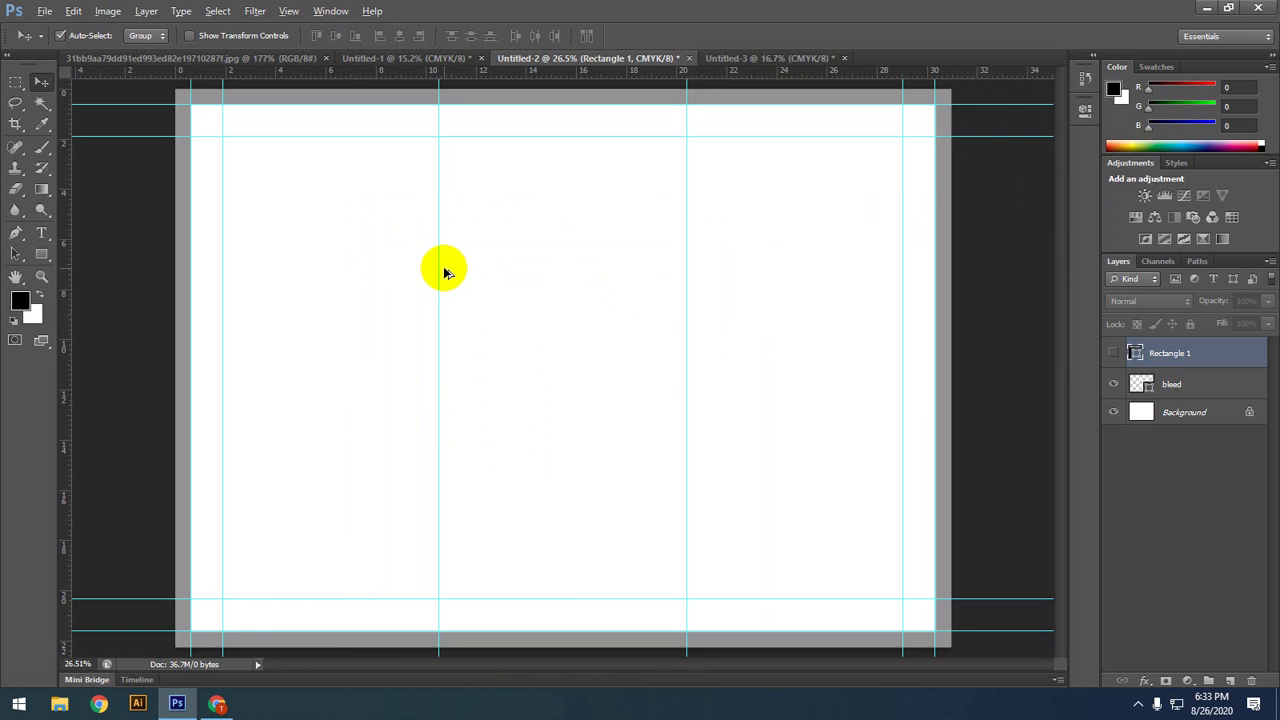
scroll(590, 347, down, 2)
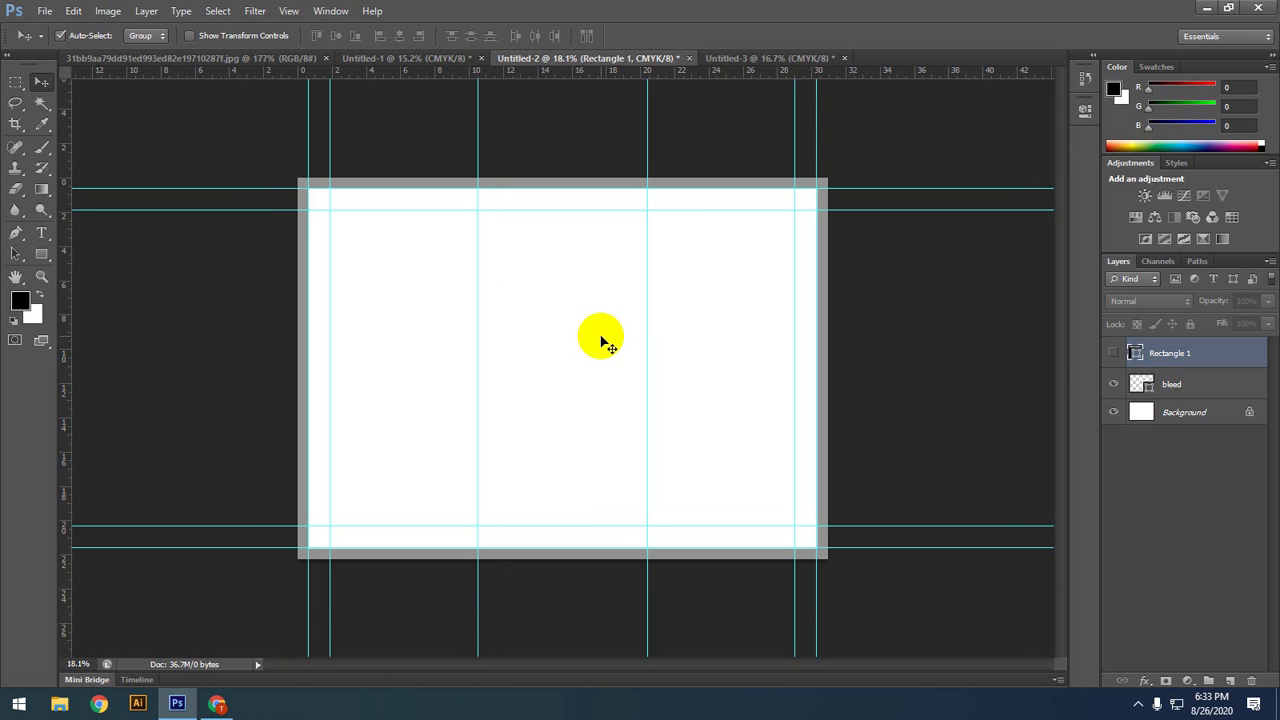
scroll(600, 320, down, 1)
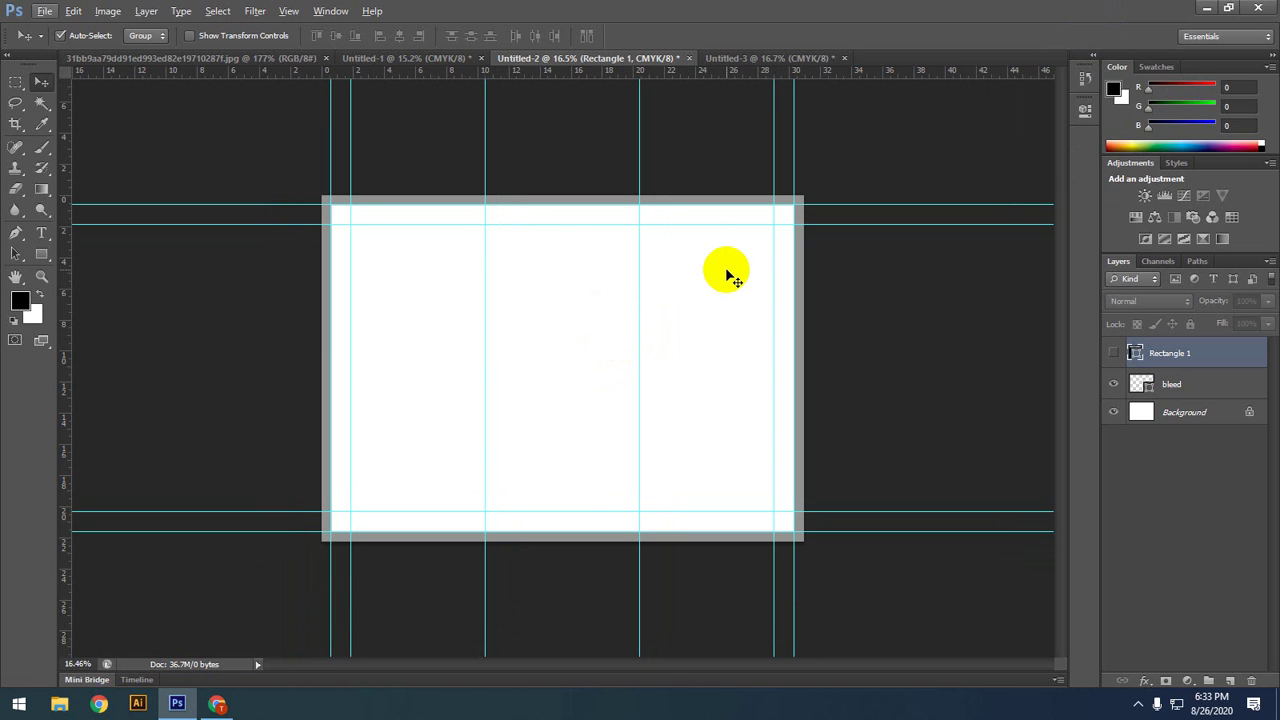
mouse_move(735, 280)
mouse_down()
mouse_move(777, 177)
mouse_move(763, 97)
mouse_move(750, 128)
mouse_move(486, 329)
mouse_up()
drag(887, 322, 890, 325)
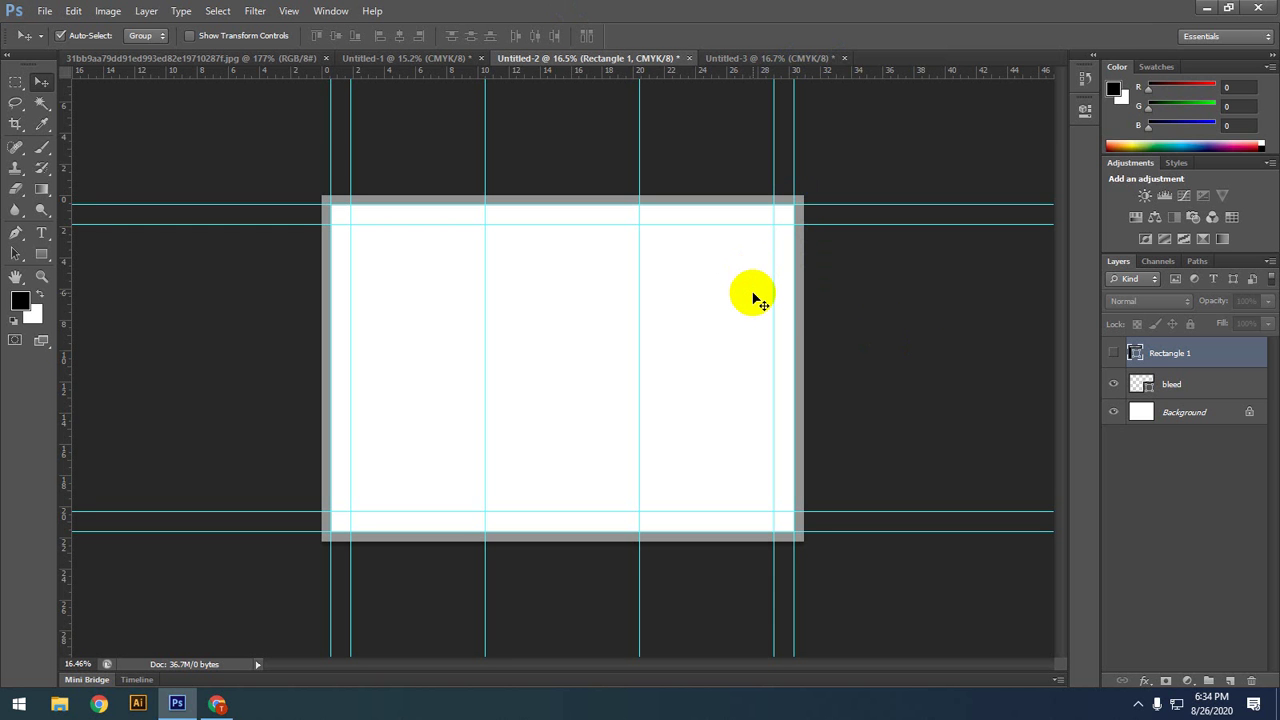
scroll(753, 292, down, 2)
scroll(753, 292, up, 1)
scroll(753, 292, down, 1)
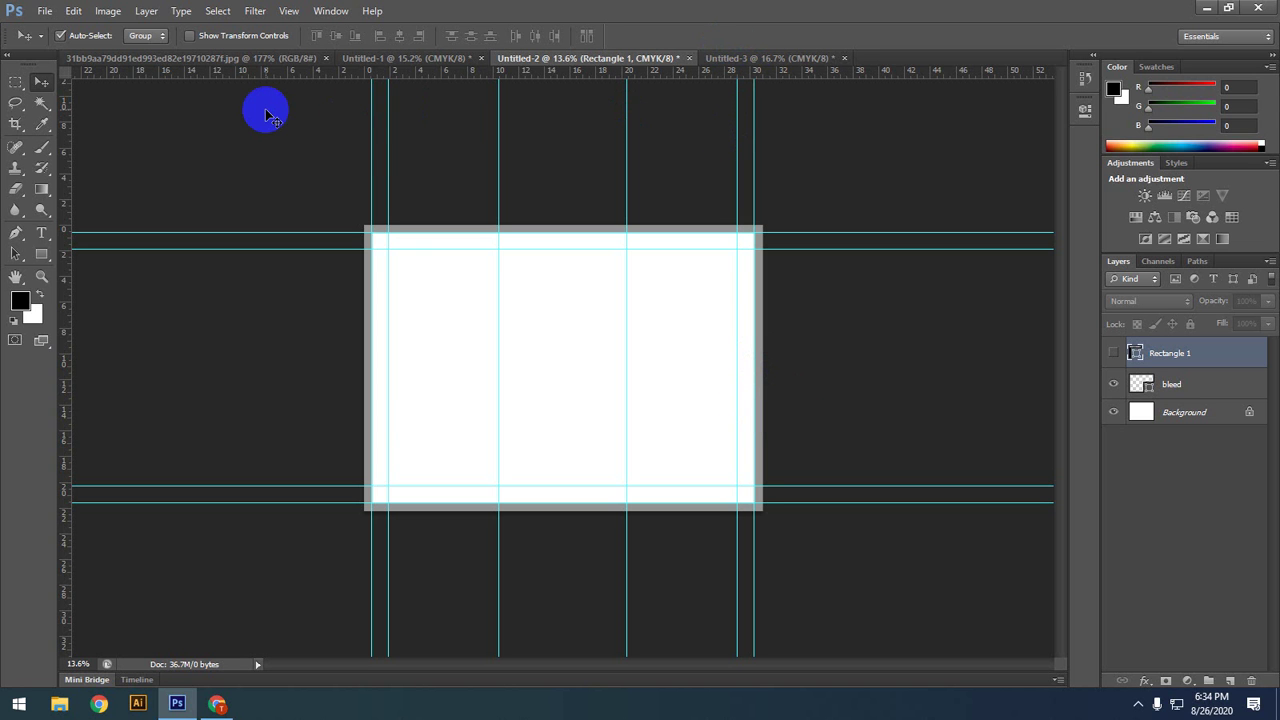
Step: Close the Untitled-3 document without saving its changes
click(735, 58)
click(844, 59)
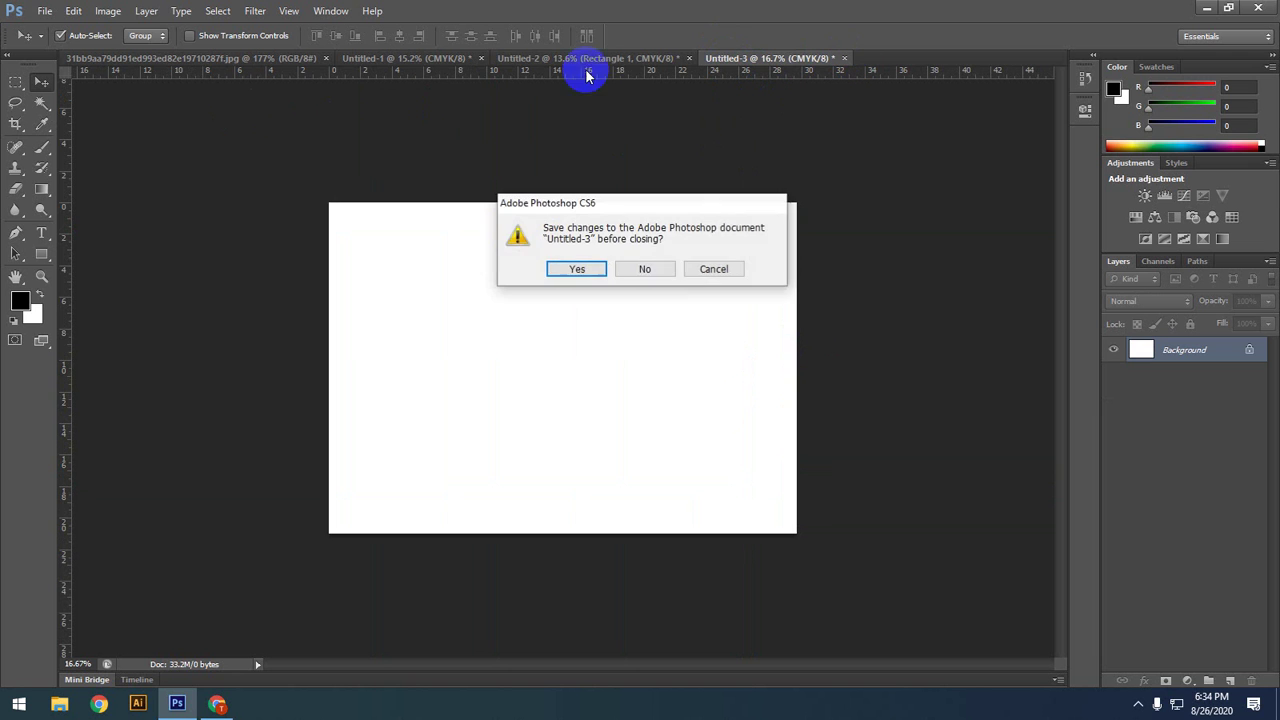
click(646, 270)
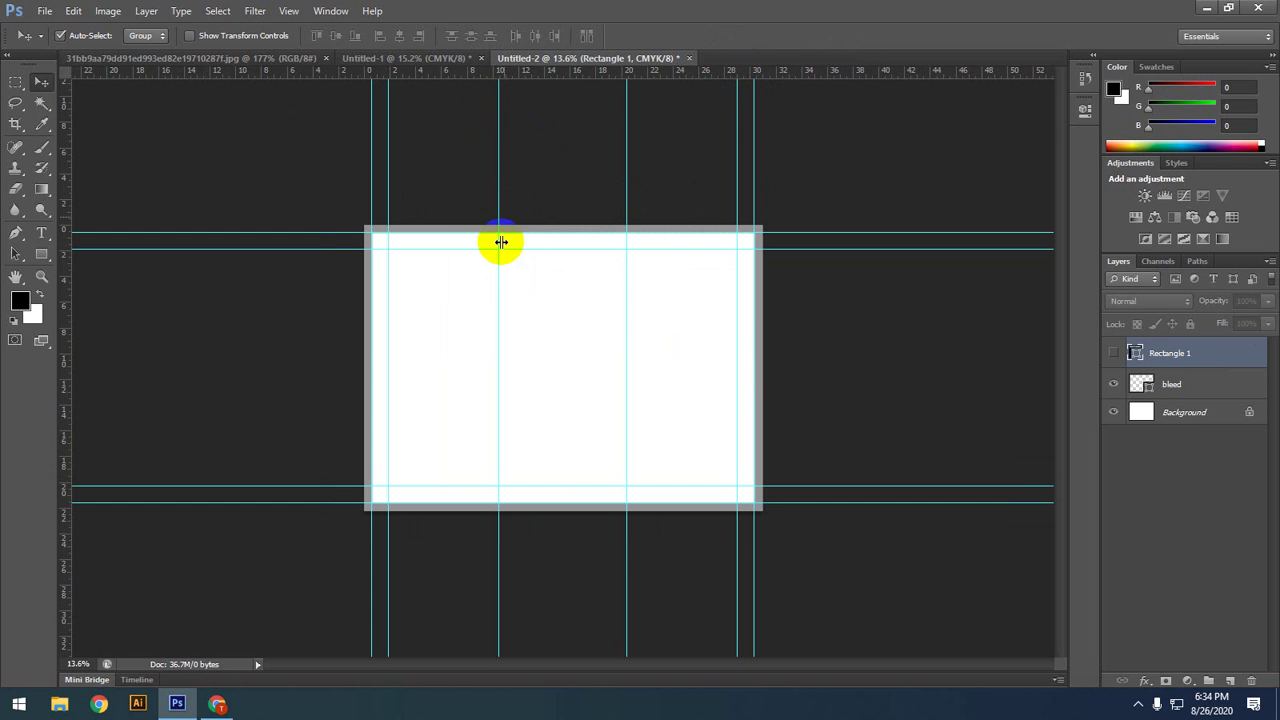
Step: Start a new document with the International Paper preset at A4 size
click(43, 12)
click(55, 28)
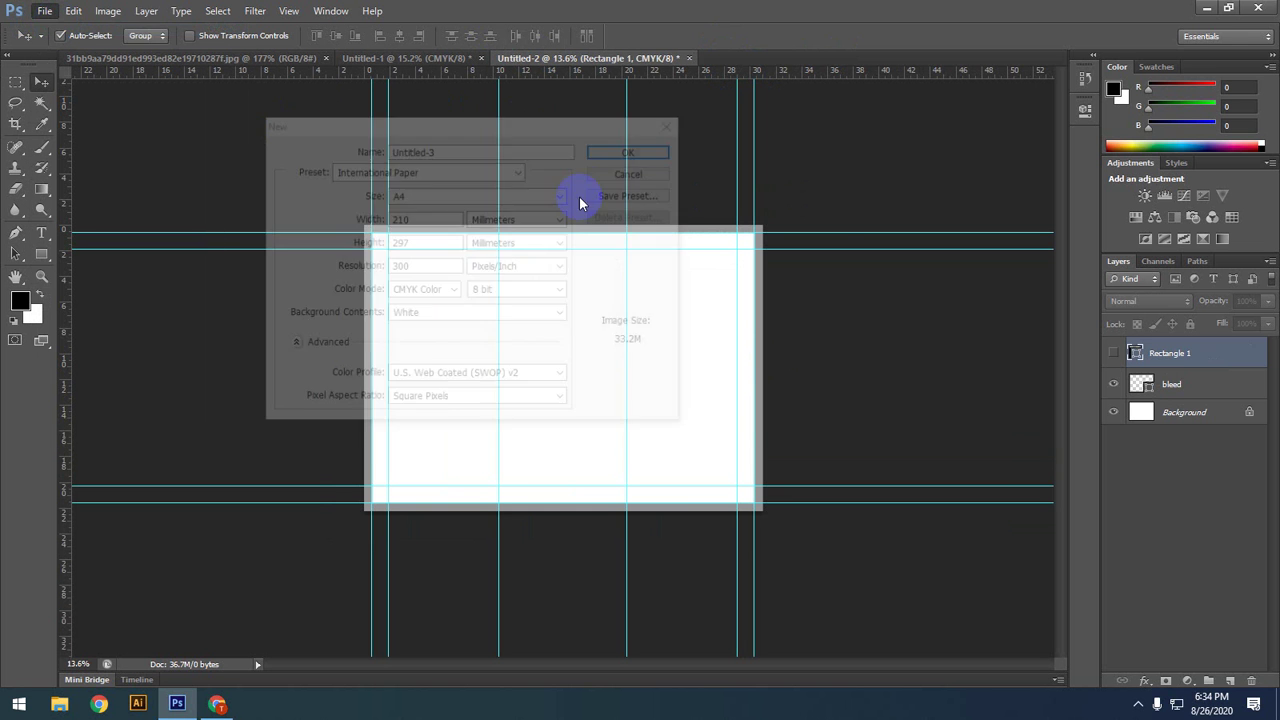
click(601, 164)
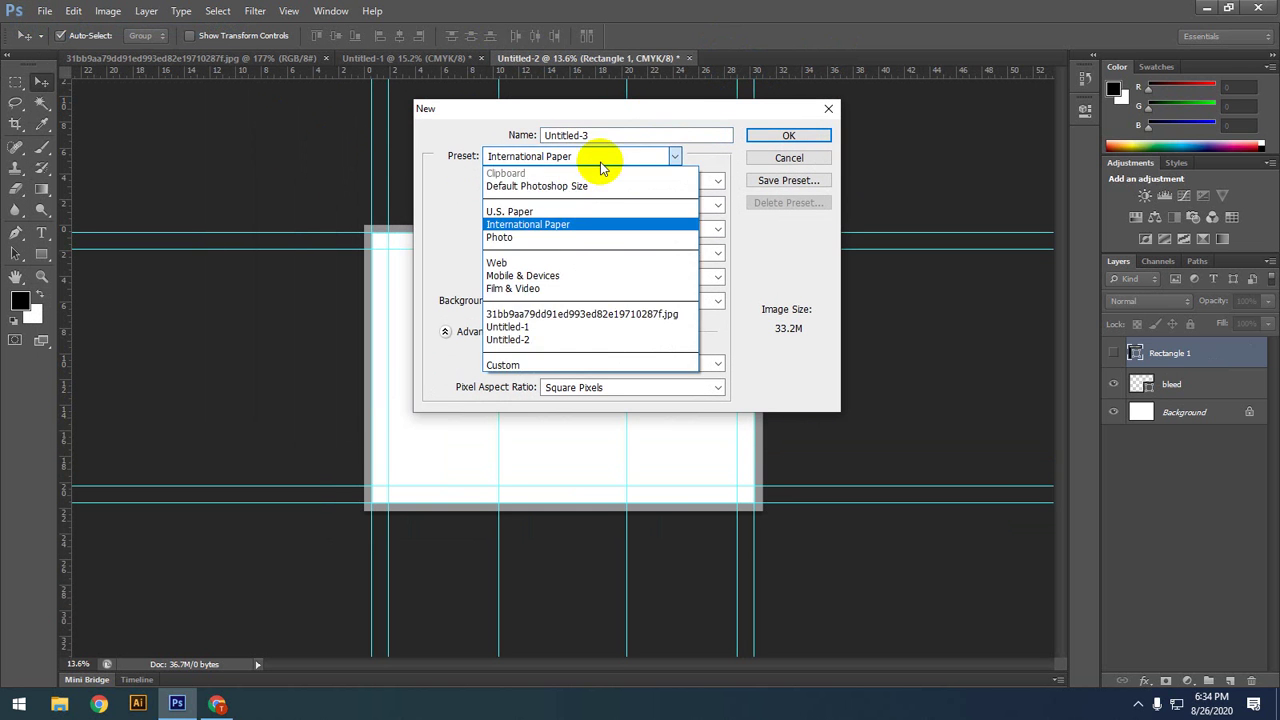
click(601, 164)
click(601, 164)
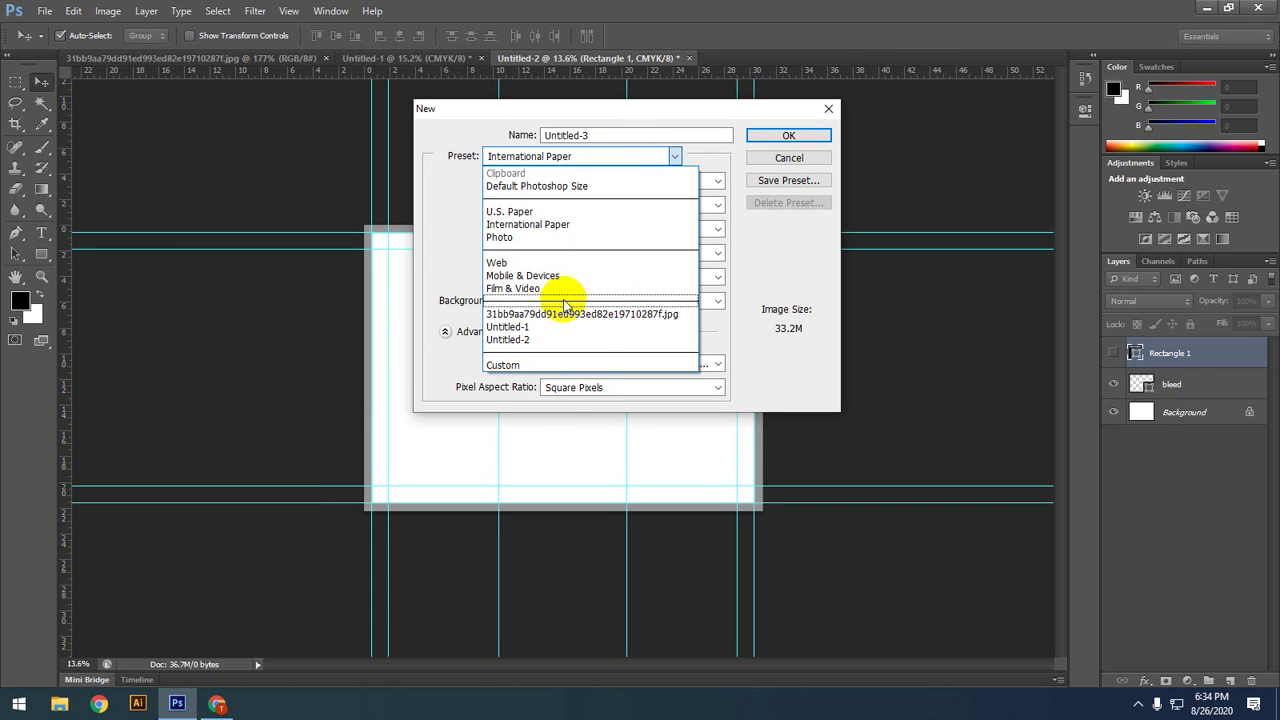
click(567, 228)
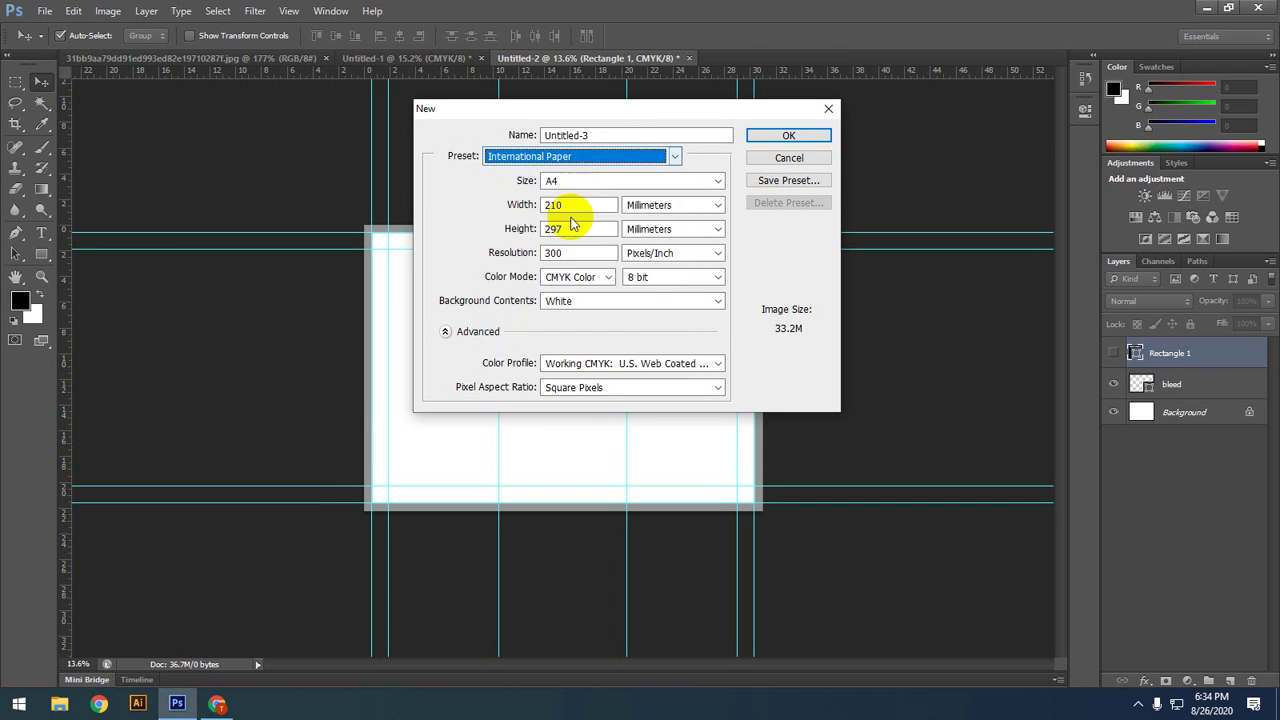
click(605, 157)
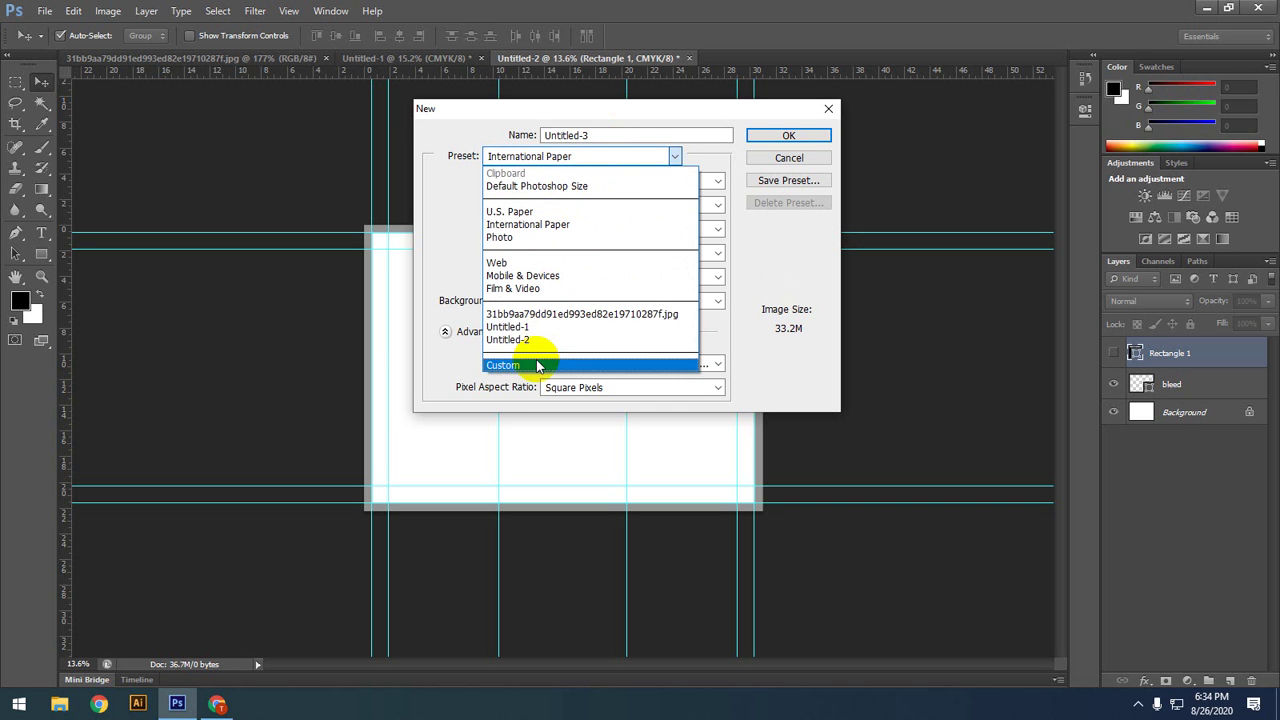
click(503, 365)
double_click(580, 205)
click(650, 205)
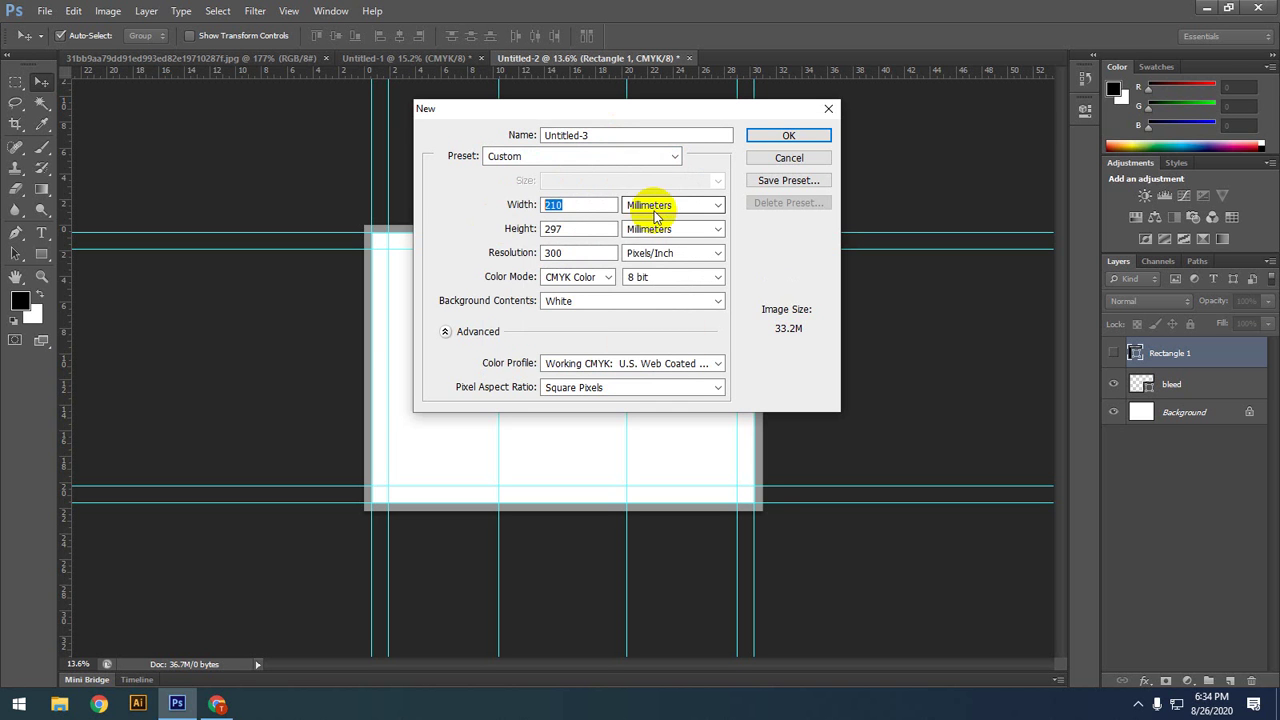
click(562, 206)
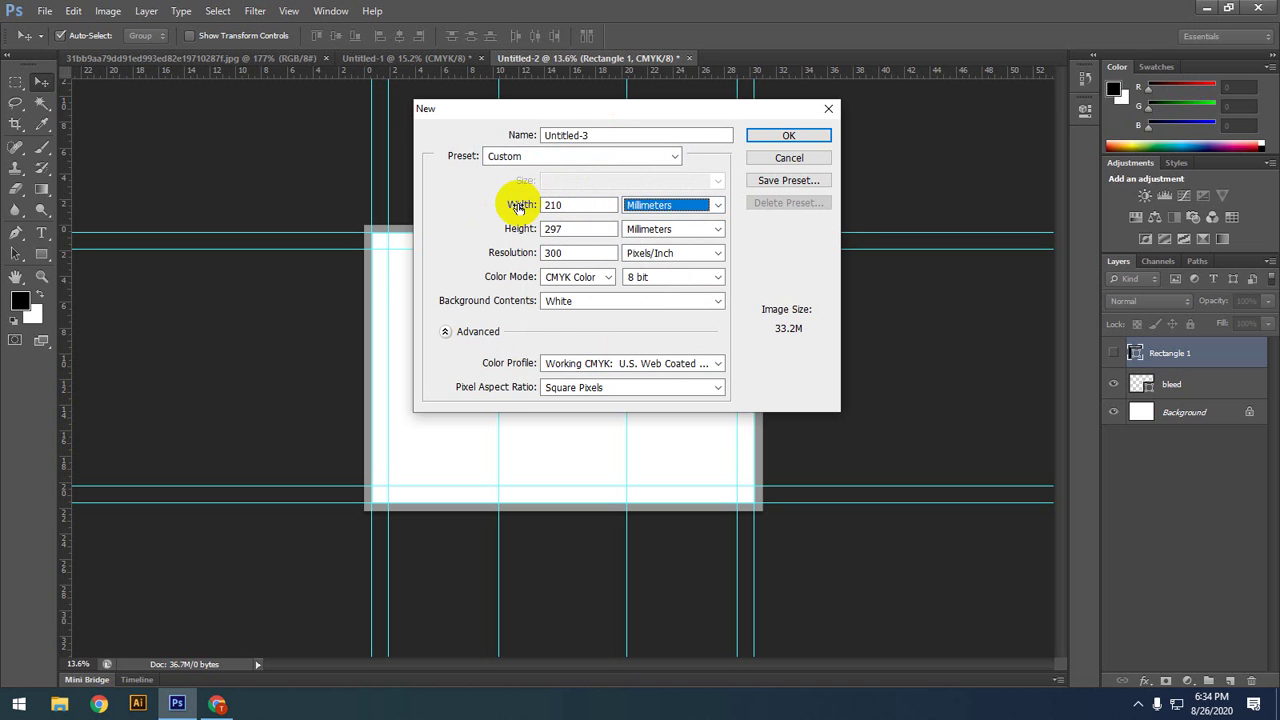
click(555, 158)
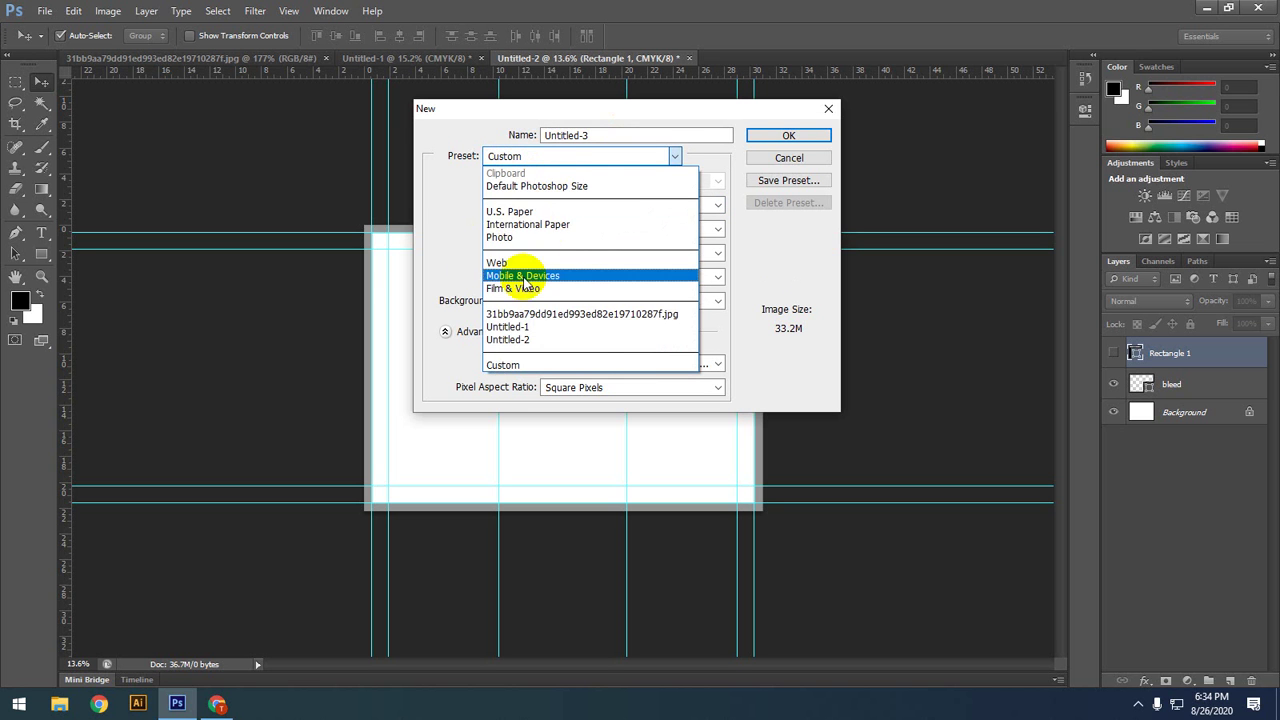
click(528, 225)
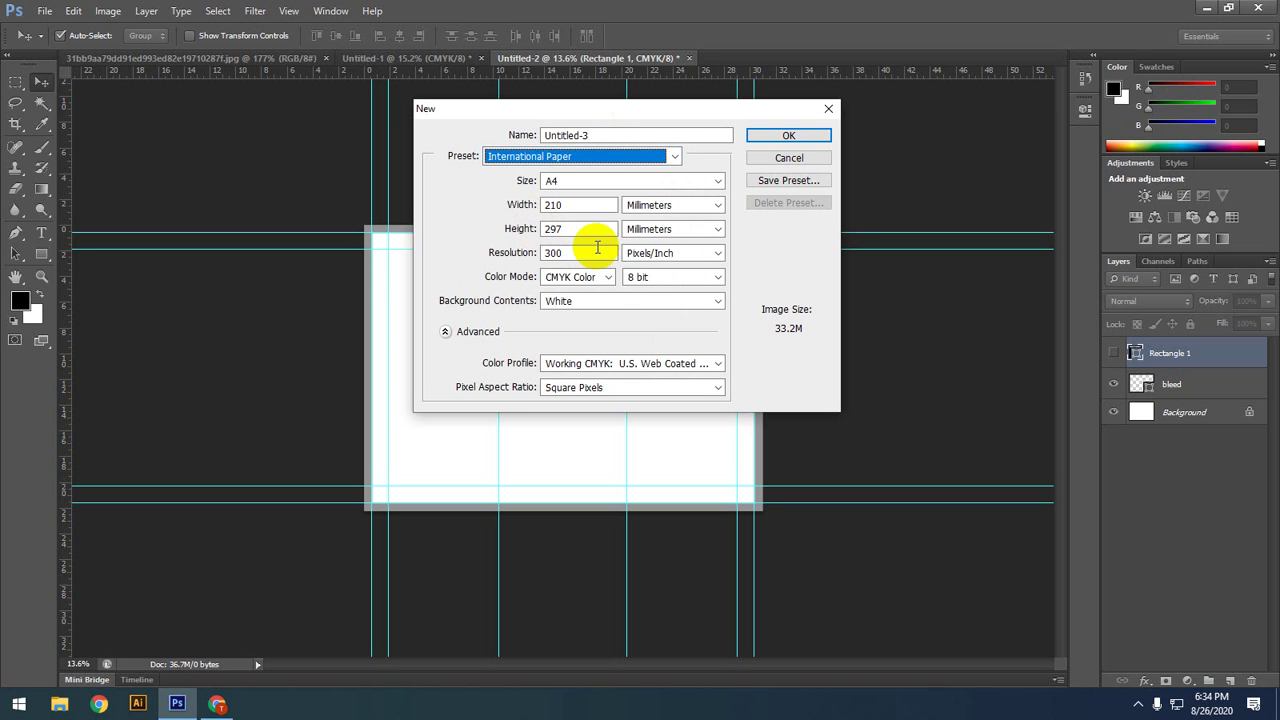
Step: Set the new document's width and height units to inches and its colour mode to CMYK Color
click(650, 205)
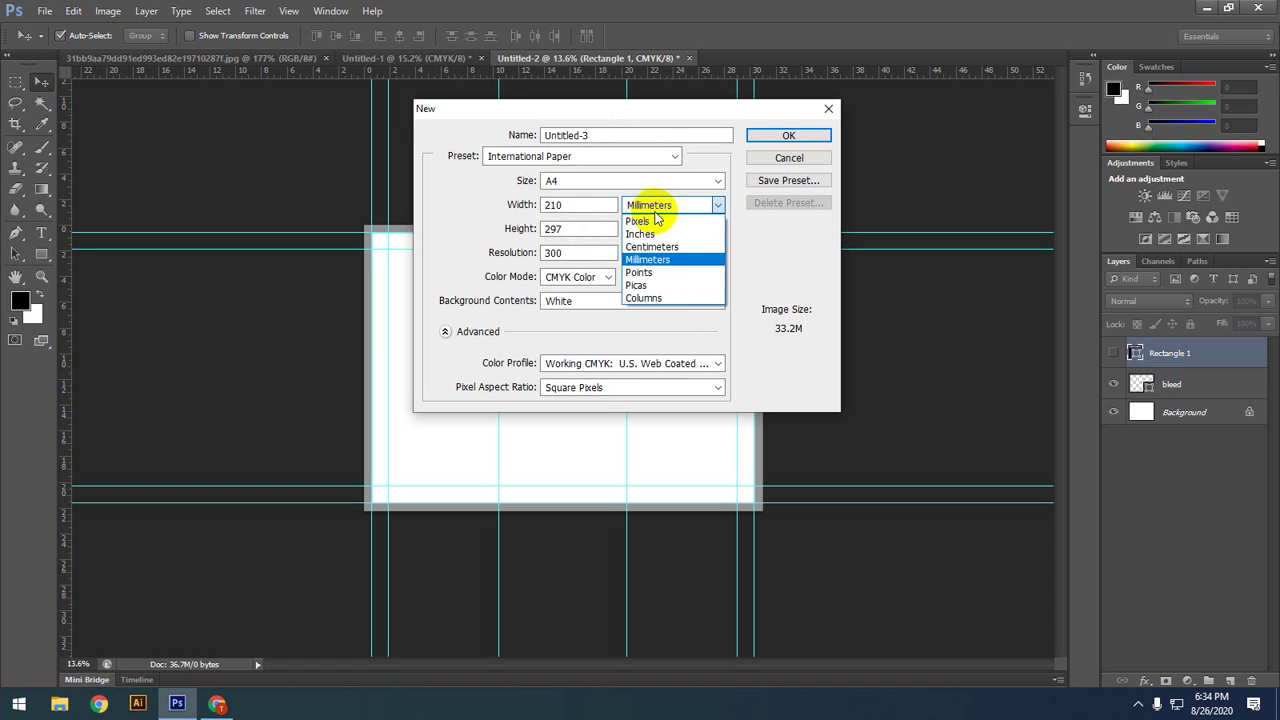
click(638, 234)
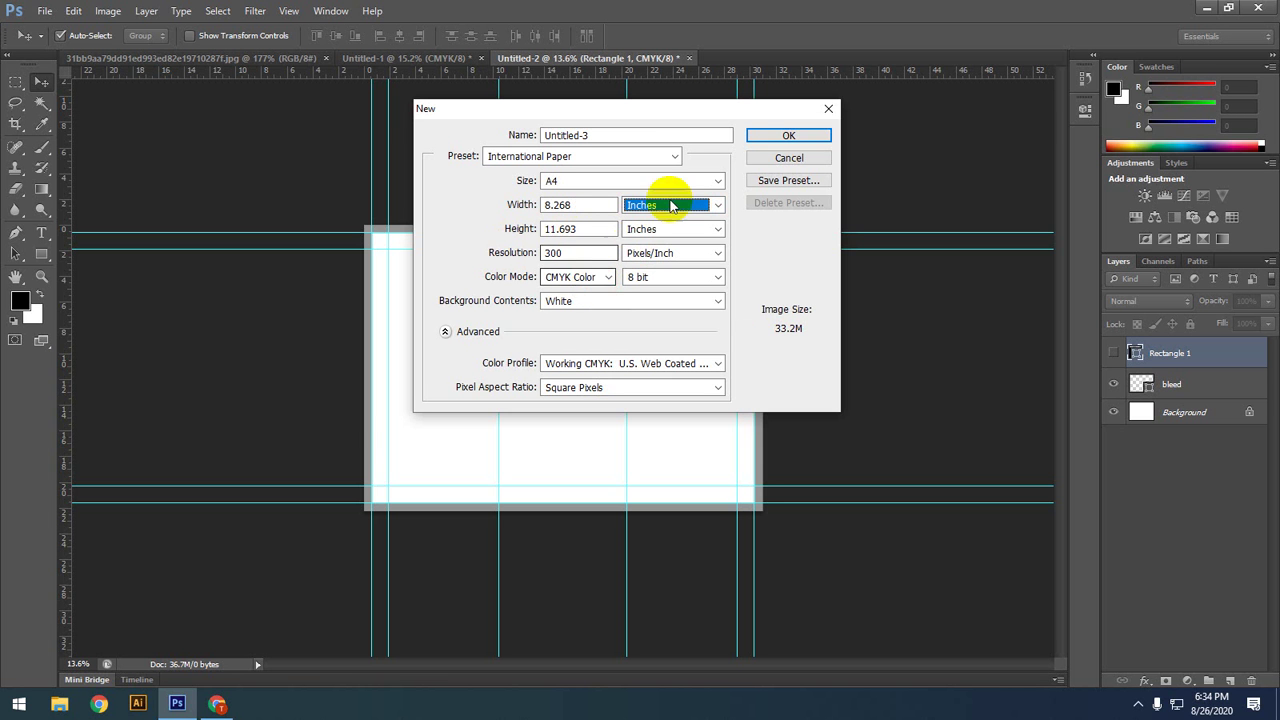
drag(716, 113, 657, 205)
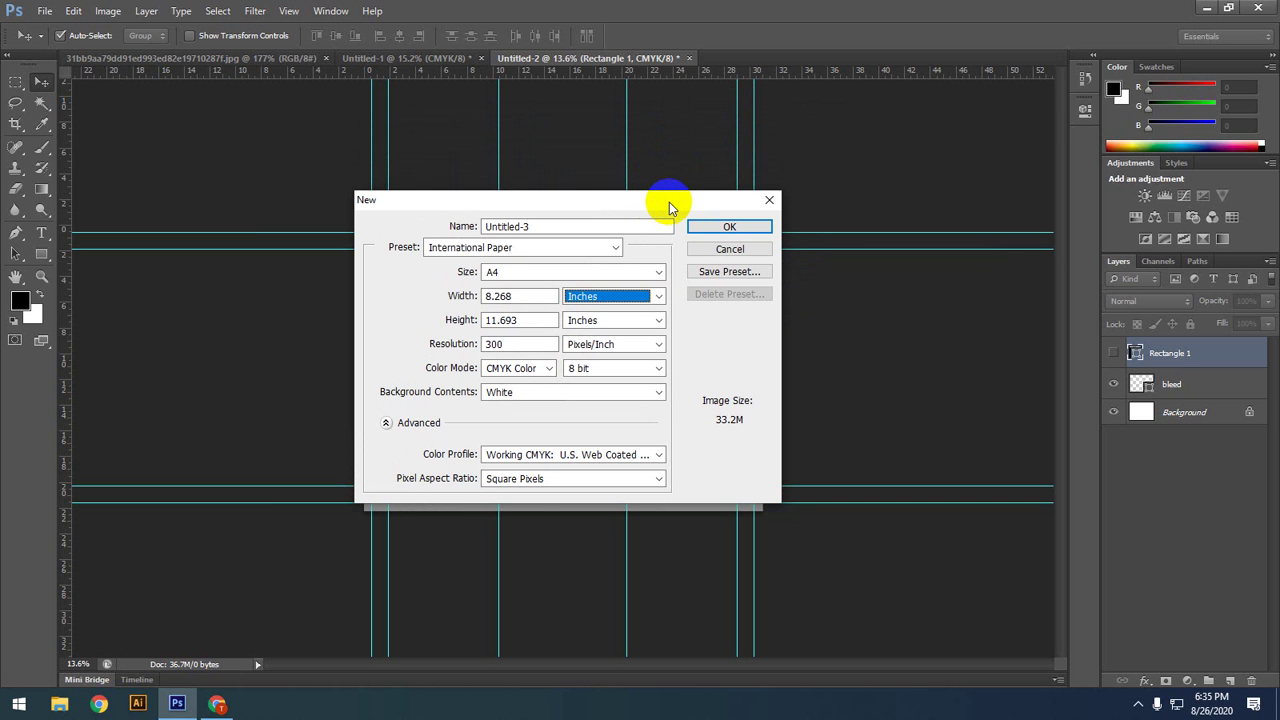
double_click(505, 344)
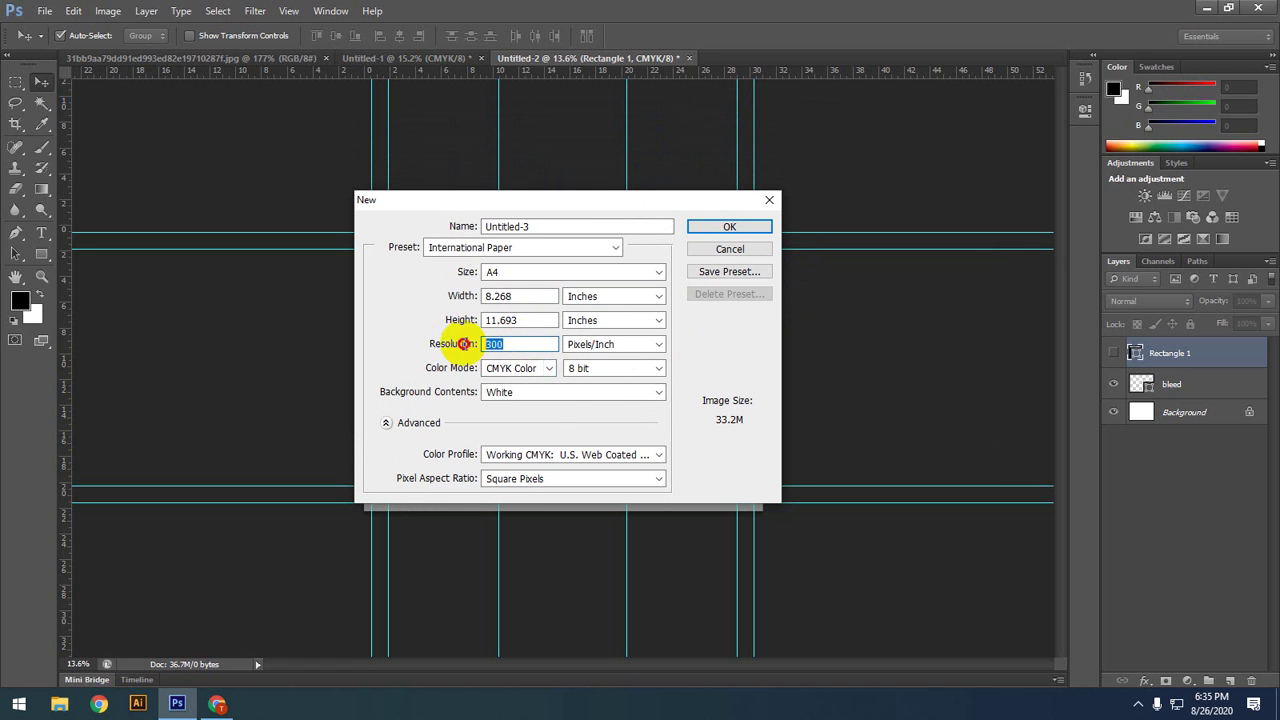
click(550, 368)
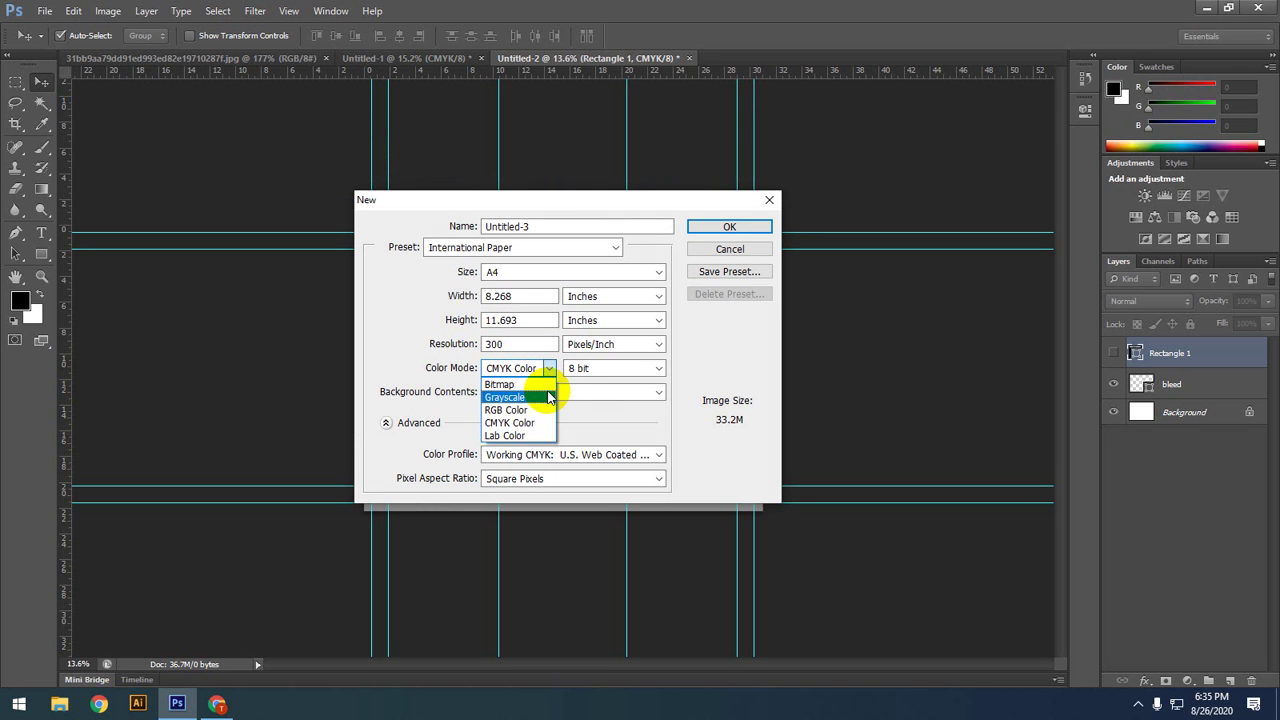
click(530, 420)
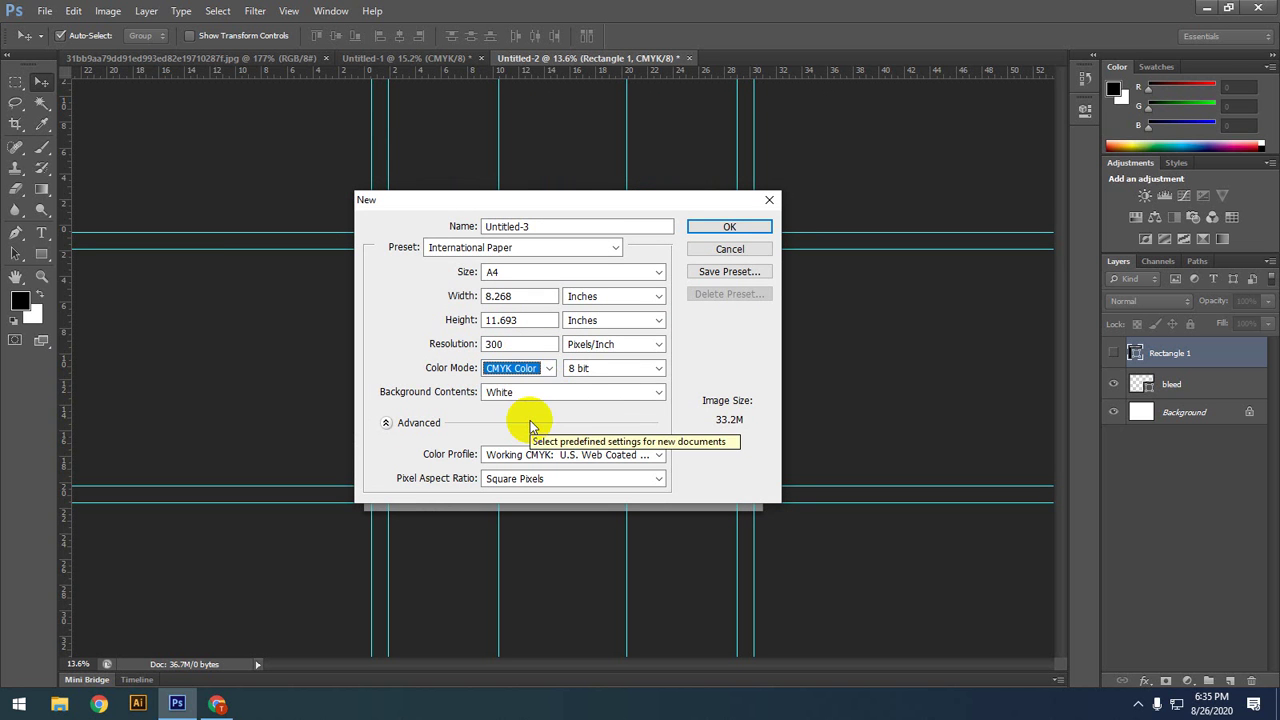
Step: Move the New dialog aside and create the A4 document with the configured settings
click(591, 200)
drag(591, 200, 557, 149)
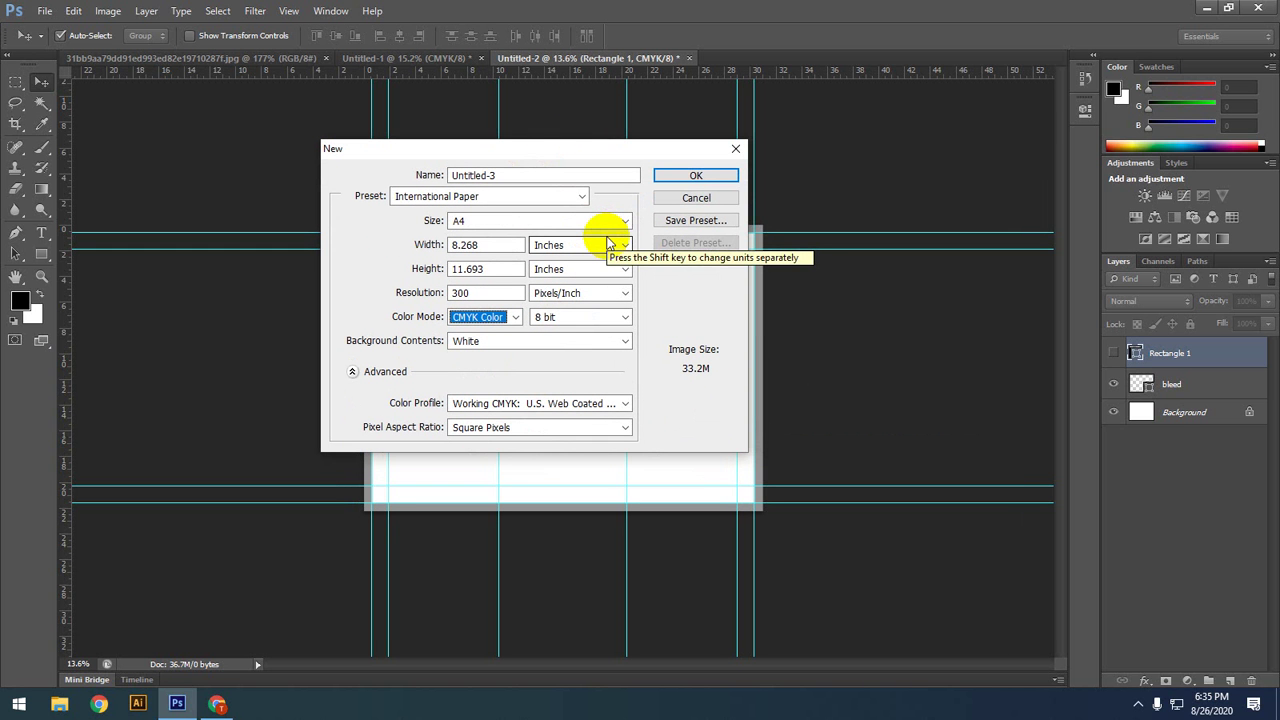
drag(555, 148, 507, 136)
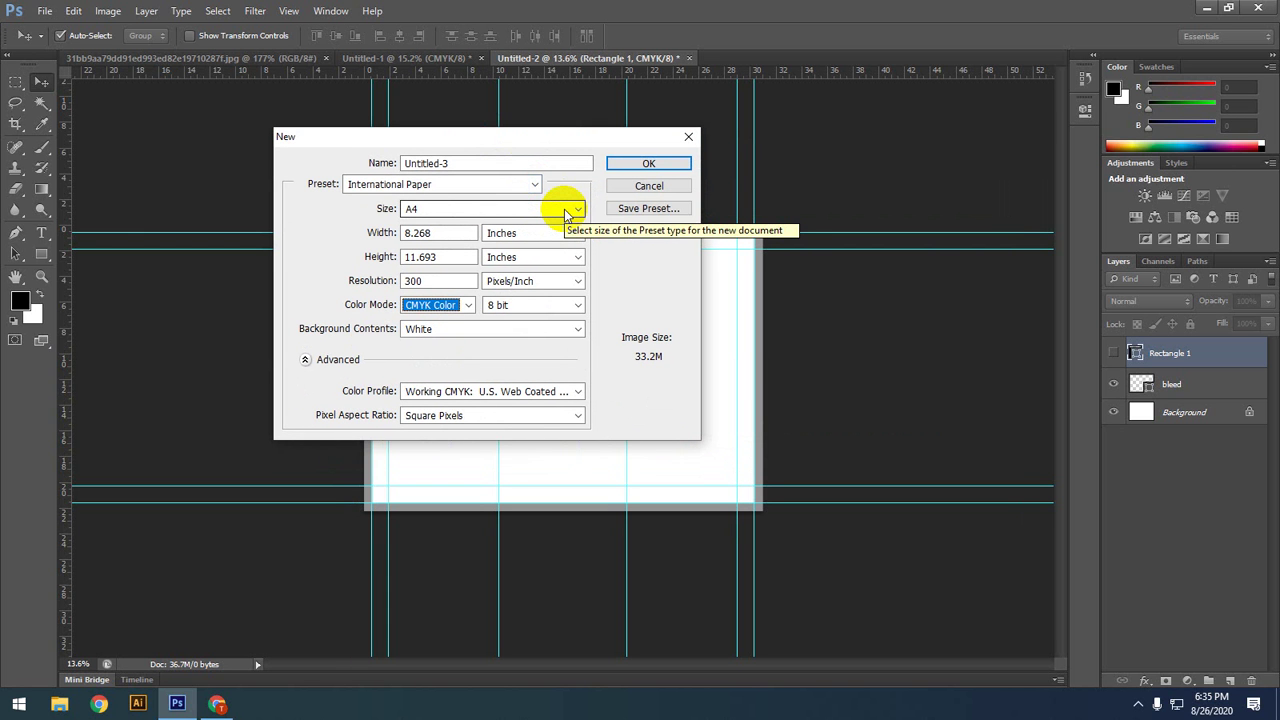
drag(514, 134, 600, 136)
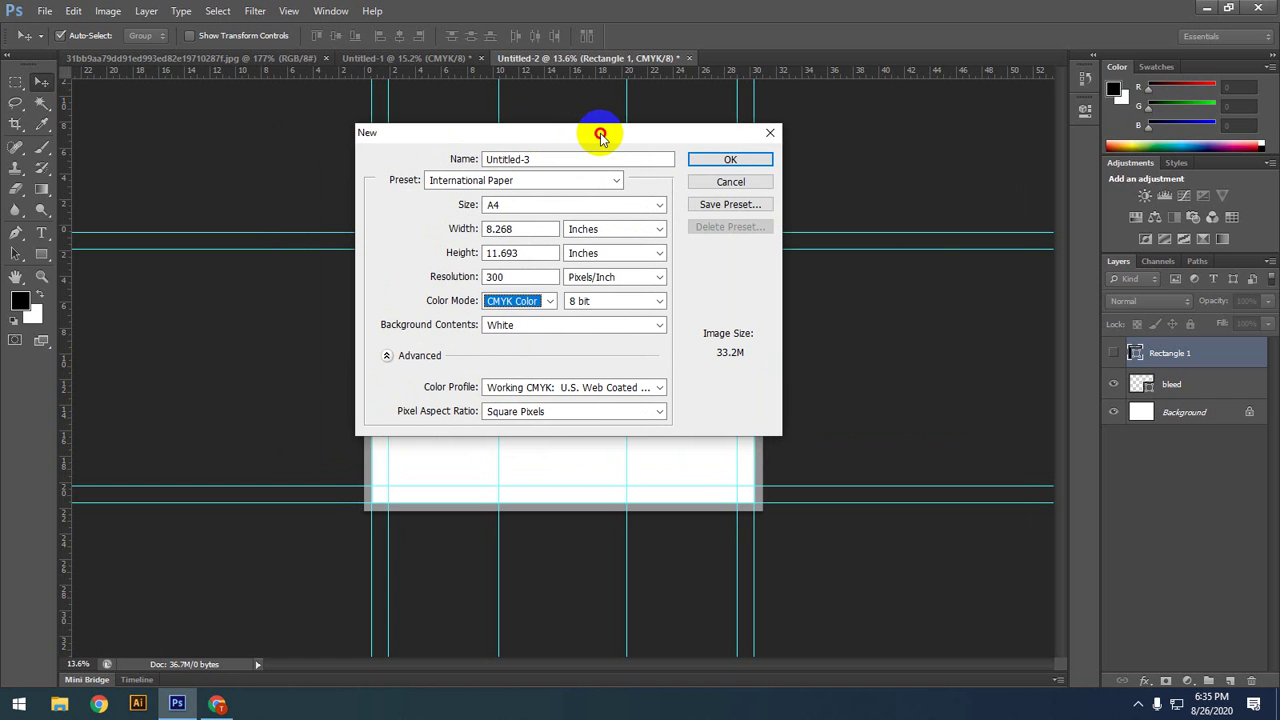
click(730, 162)
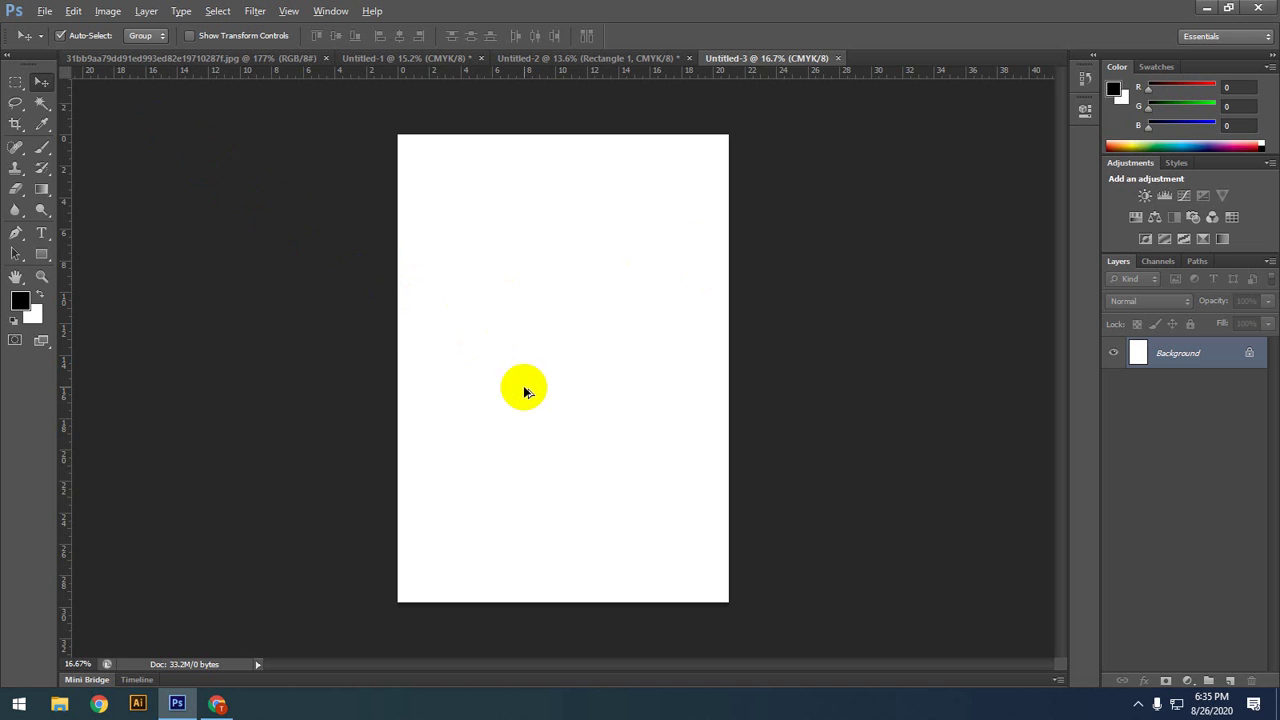
Step: Rotate the whole canvas 90° clockwise to make the A4 page landscape
scroll(547, 411, down, 1)
scroll(547, 411, down, 1)
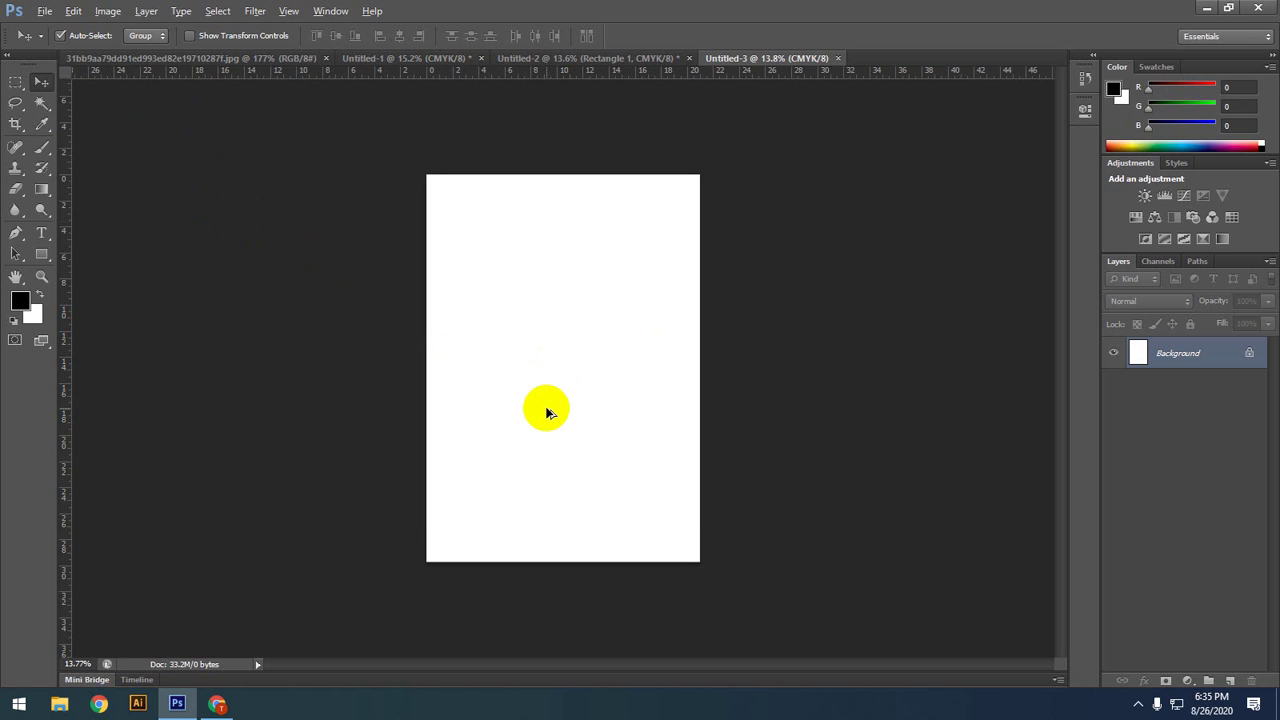
key(alt)
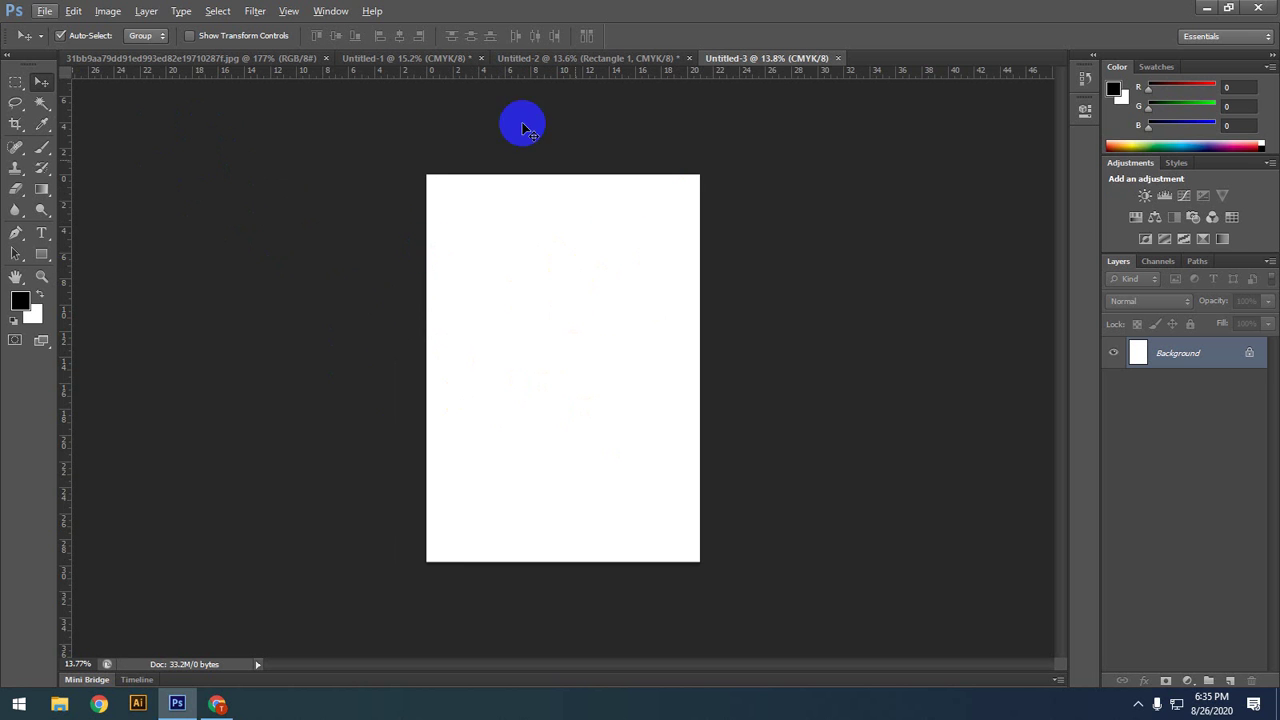
click(105, 12)
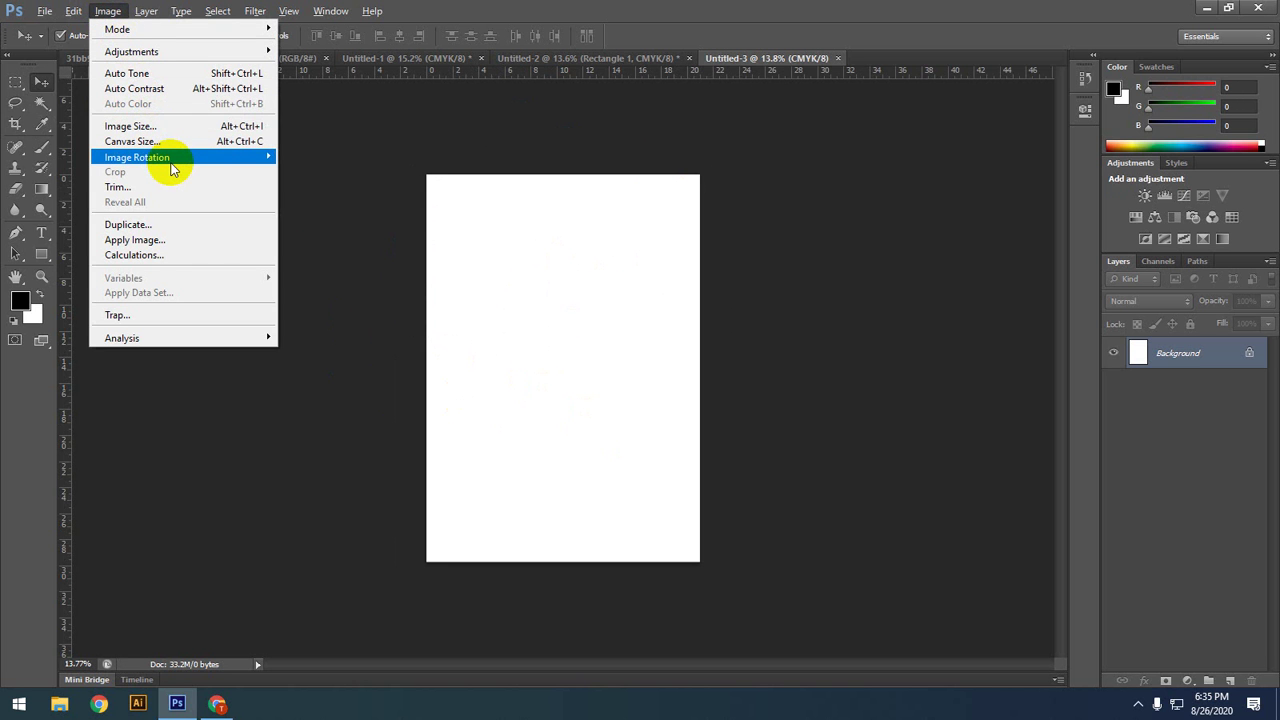
mouse_move(171, 166)
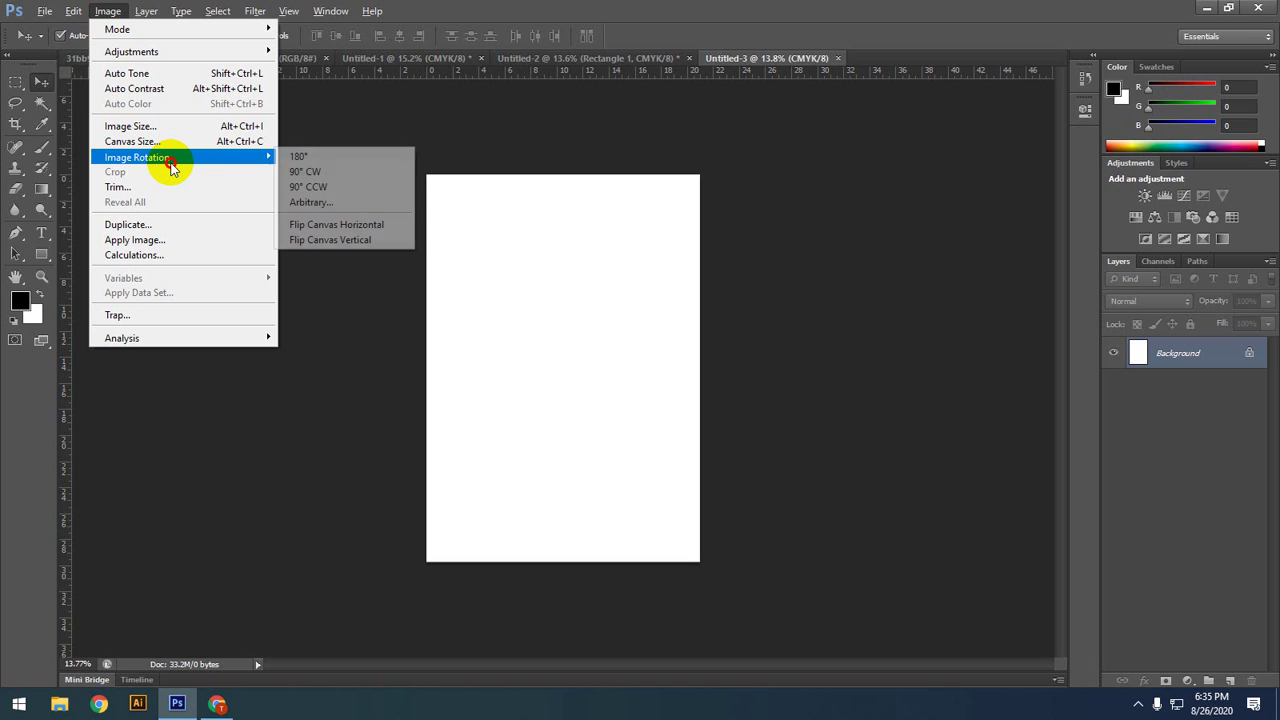
click(305, 173)
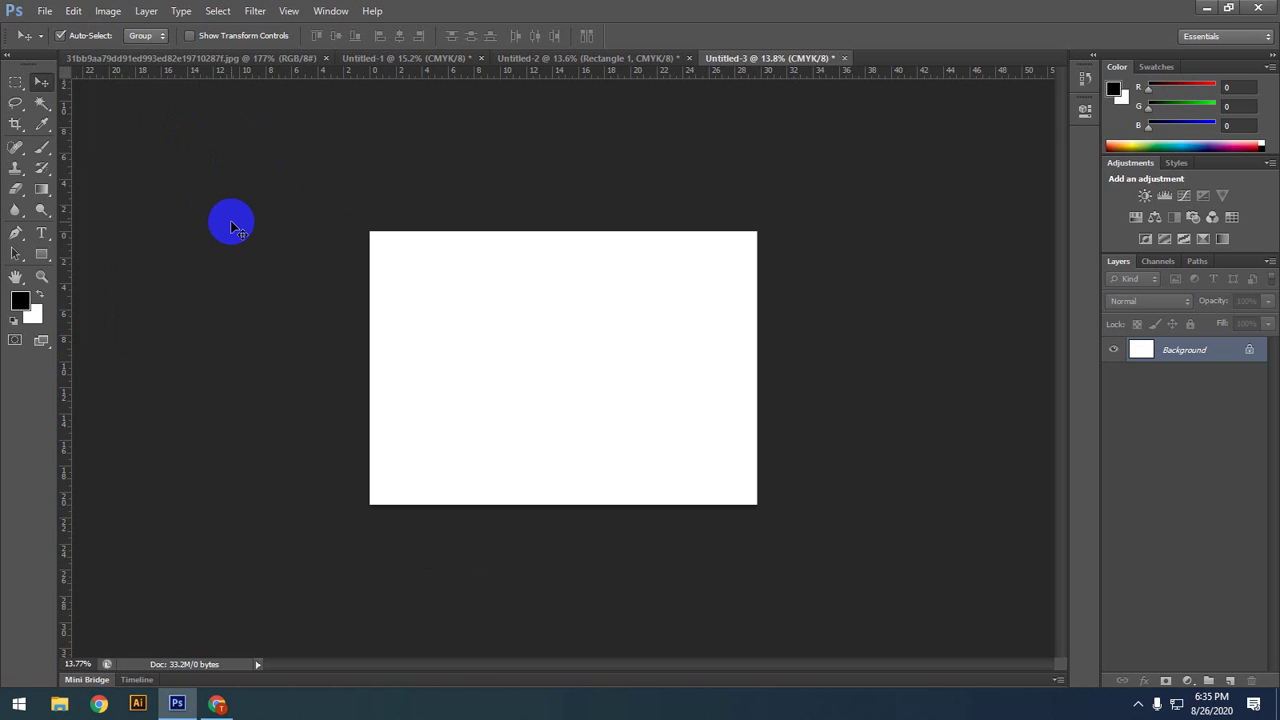
Step: Toggle the rulers off and on, and place horizontal guides along the page's top edge (Y 0 cm) and bottom edge
key(ctrl+r)
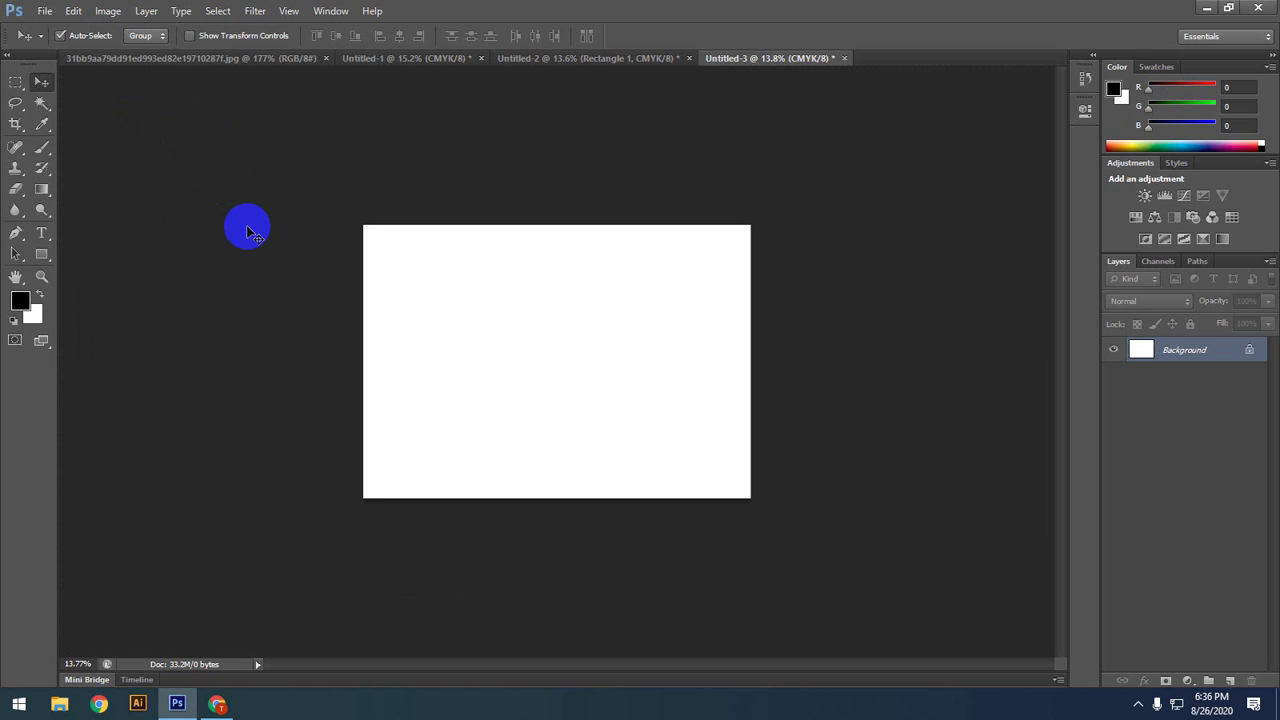
key(ctrl+r)
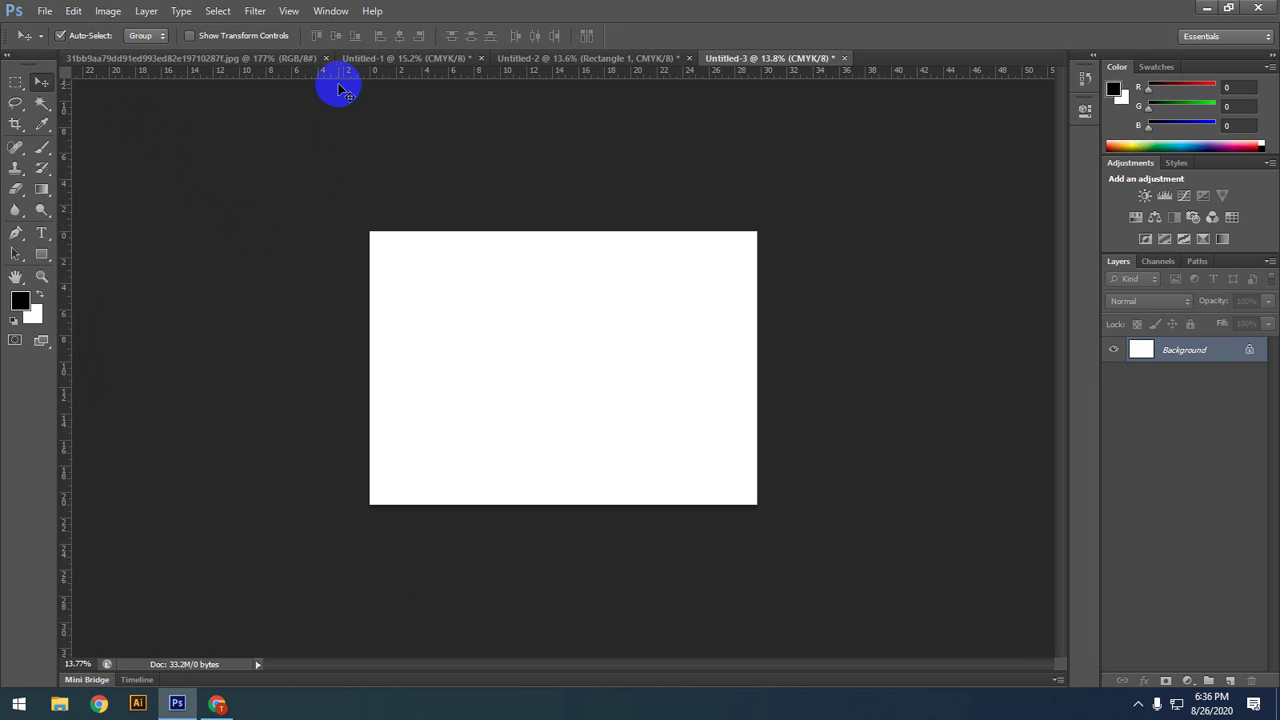
mouse_move(338, 80)
mouse_down()
mouse_move(337, 163)
mouse_move(340, 126)
mouse_move(354, 120)
mouse_move(354, 134)
mouse_move(348, 66)
mouse_up()
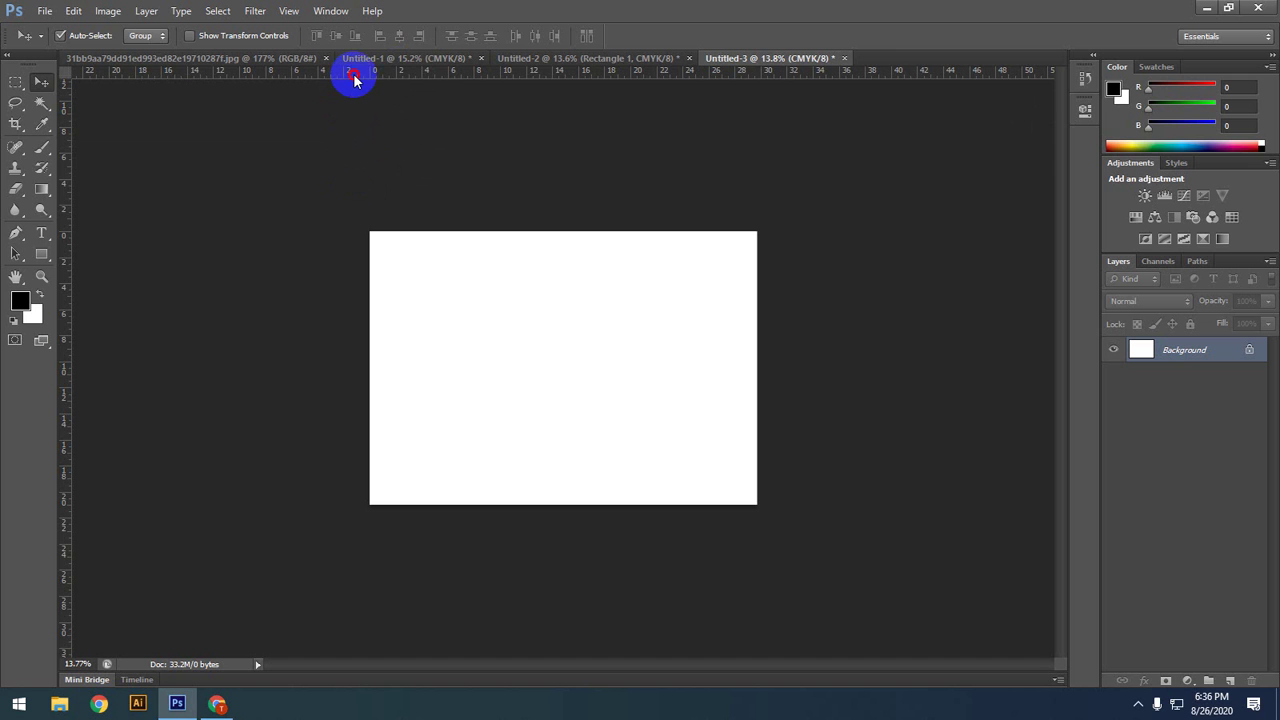
drag(354, 80, 373, 231)
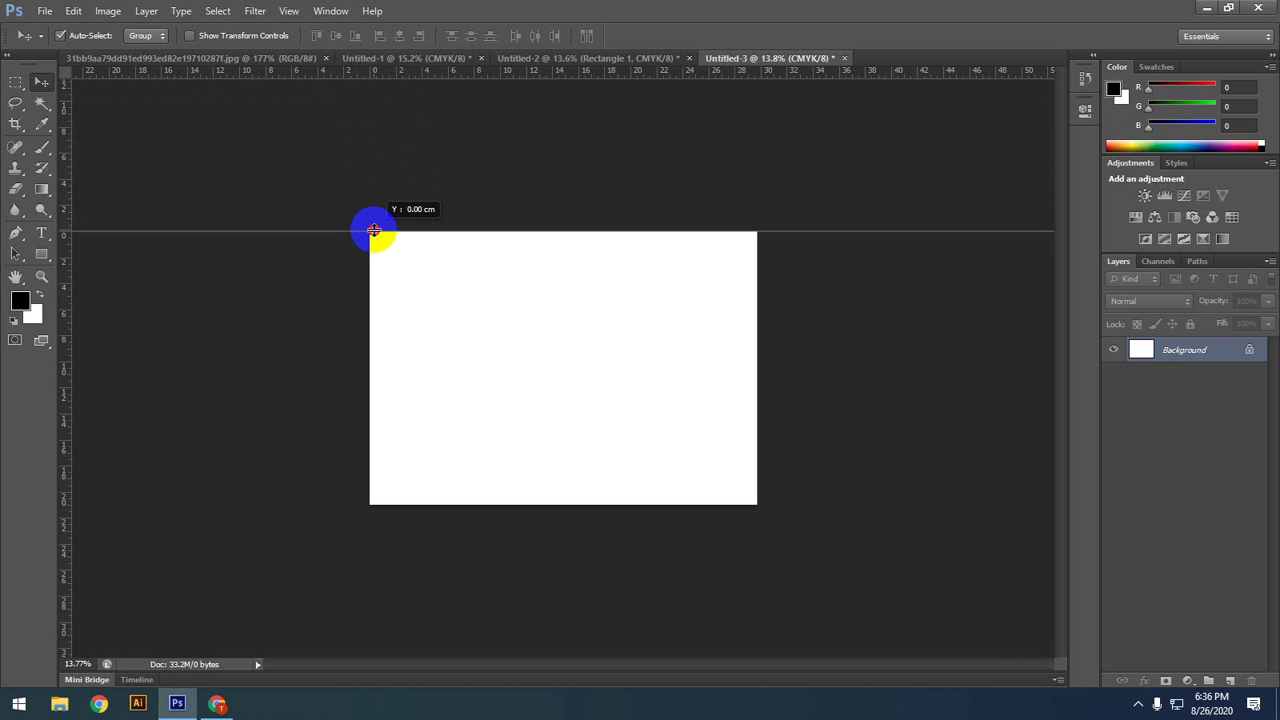
mouse_move(373, 231)
mouse_down()
mouse_move(374, 217)
mouse_move(366, 254)
mouse_move(367, 226)
mouse_up()
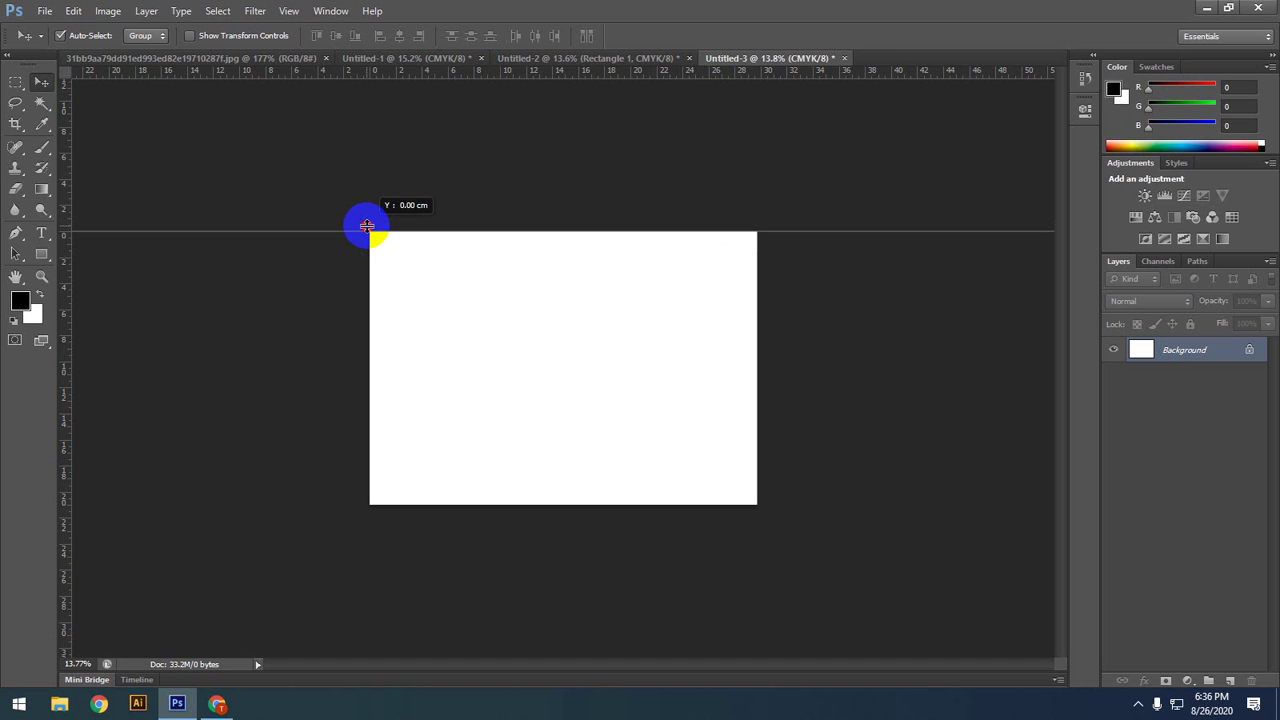
drag(367, 226, 367, 227)
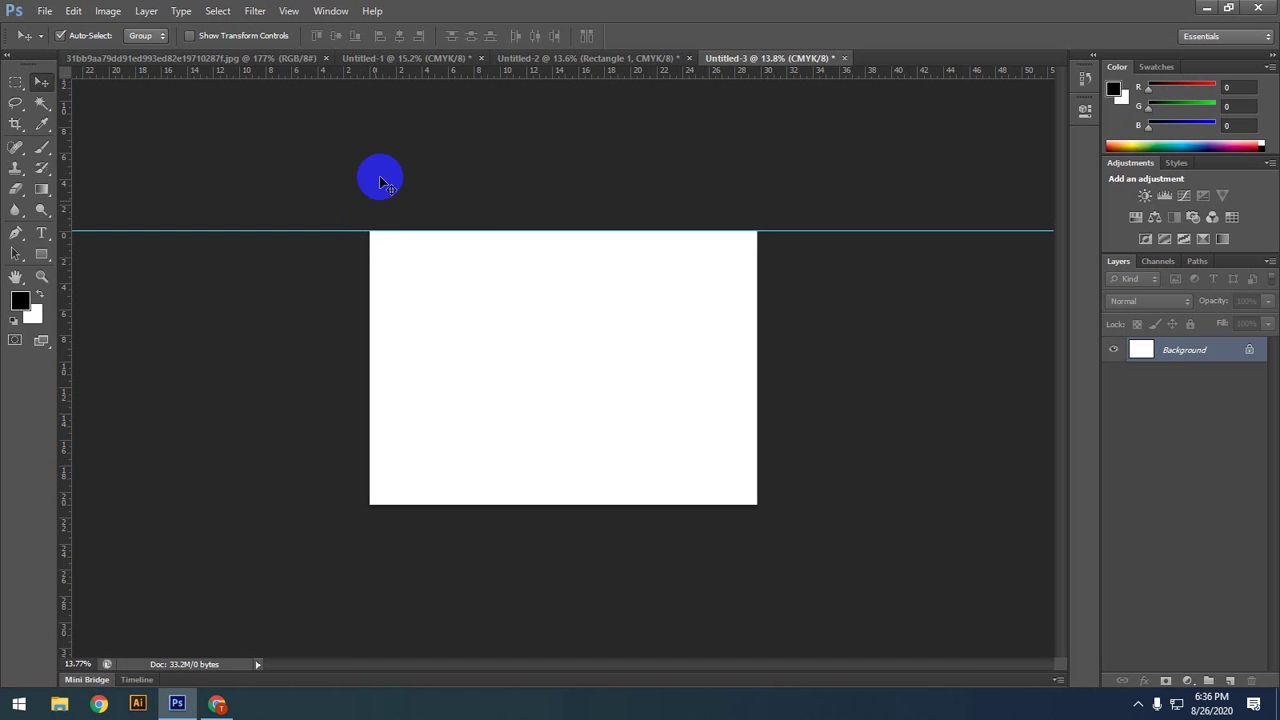
drag(369, 73, 384, 500)
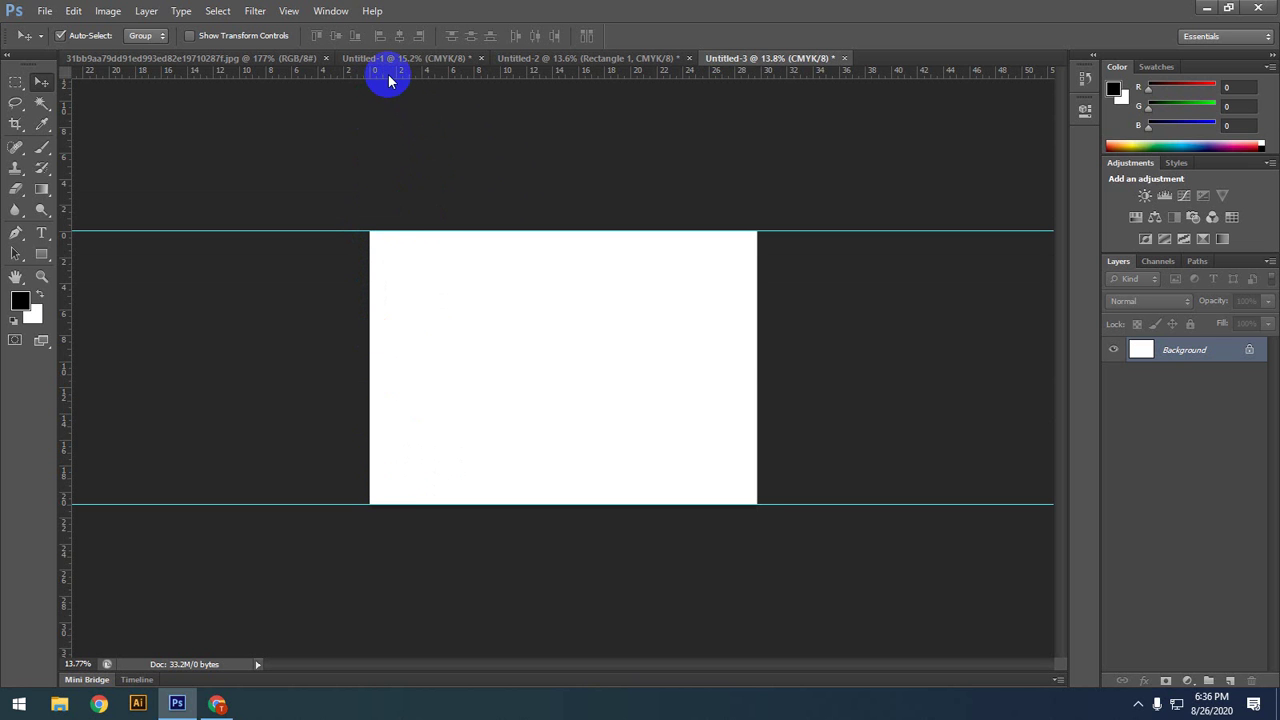
Step: Add a guide above the page, switch it to vertical and snap it to the page's left edge
drag(386, 77, 379, 181)
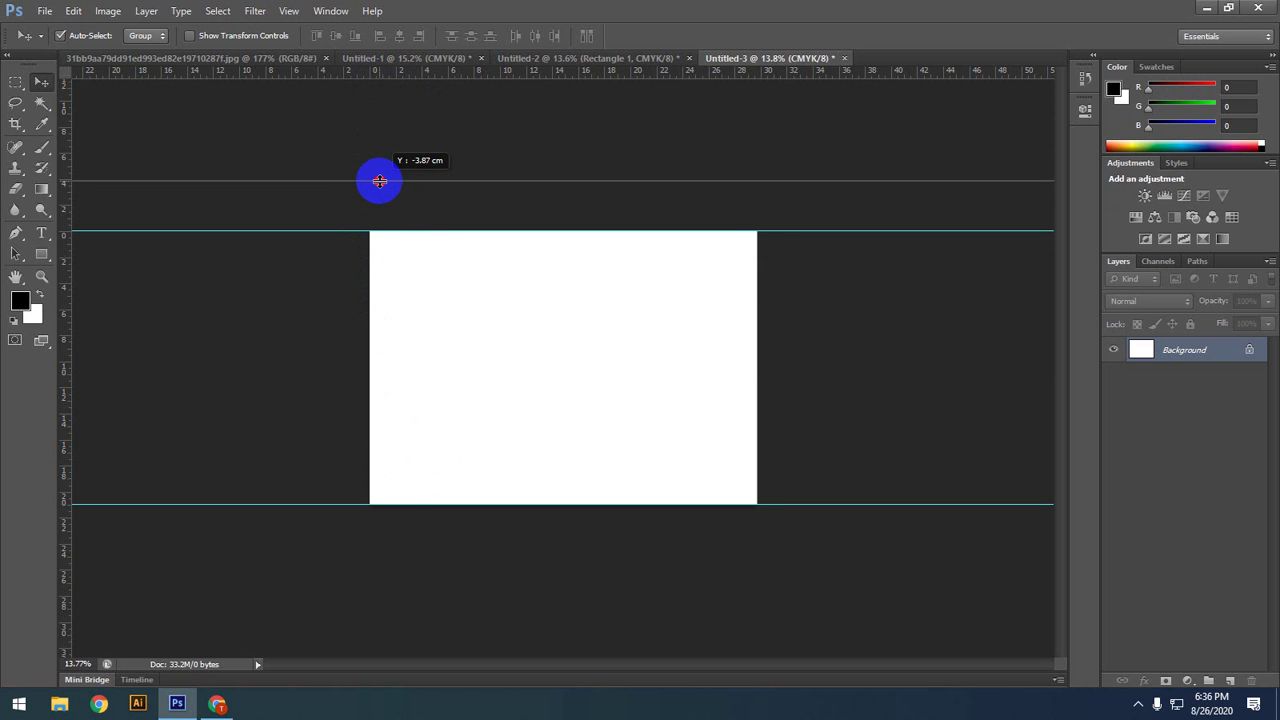
mouse_move(379, 181)
mouse_down()
mouse_move(380, 166)
mouse_move(382, 190)
mouse_up()
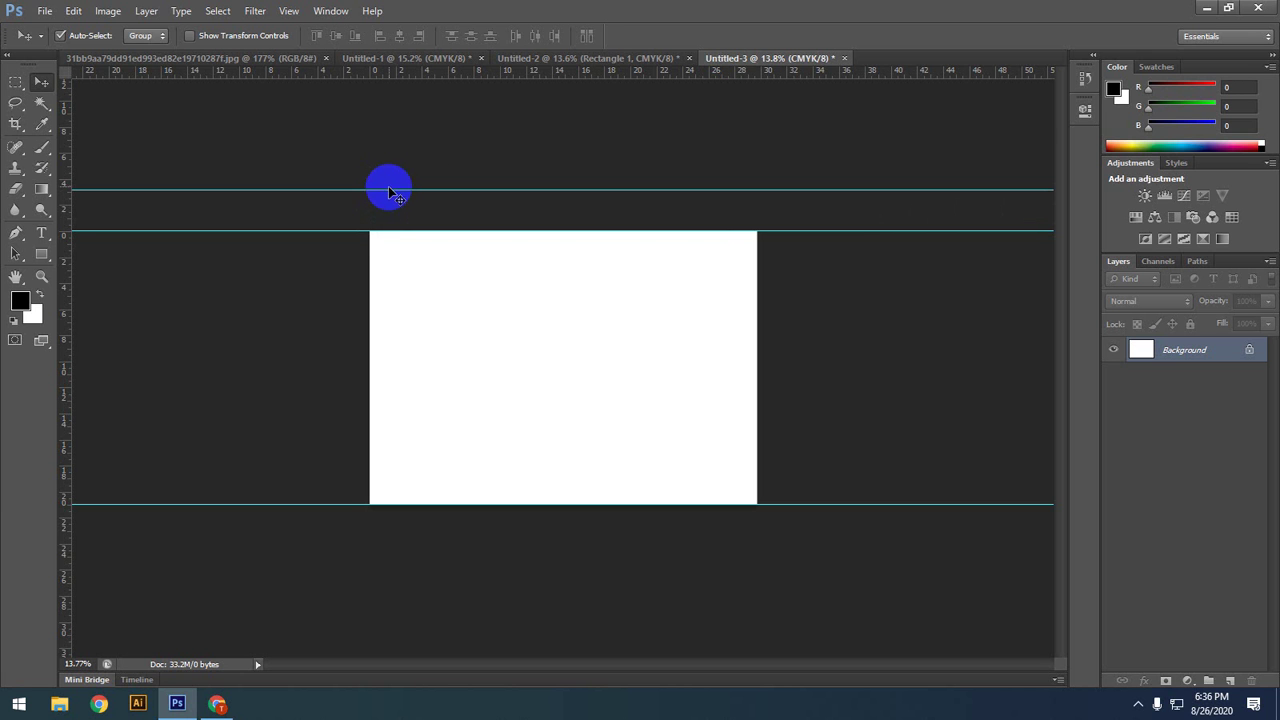
drag(389, 191, 395, 173)
key(alt)
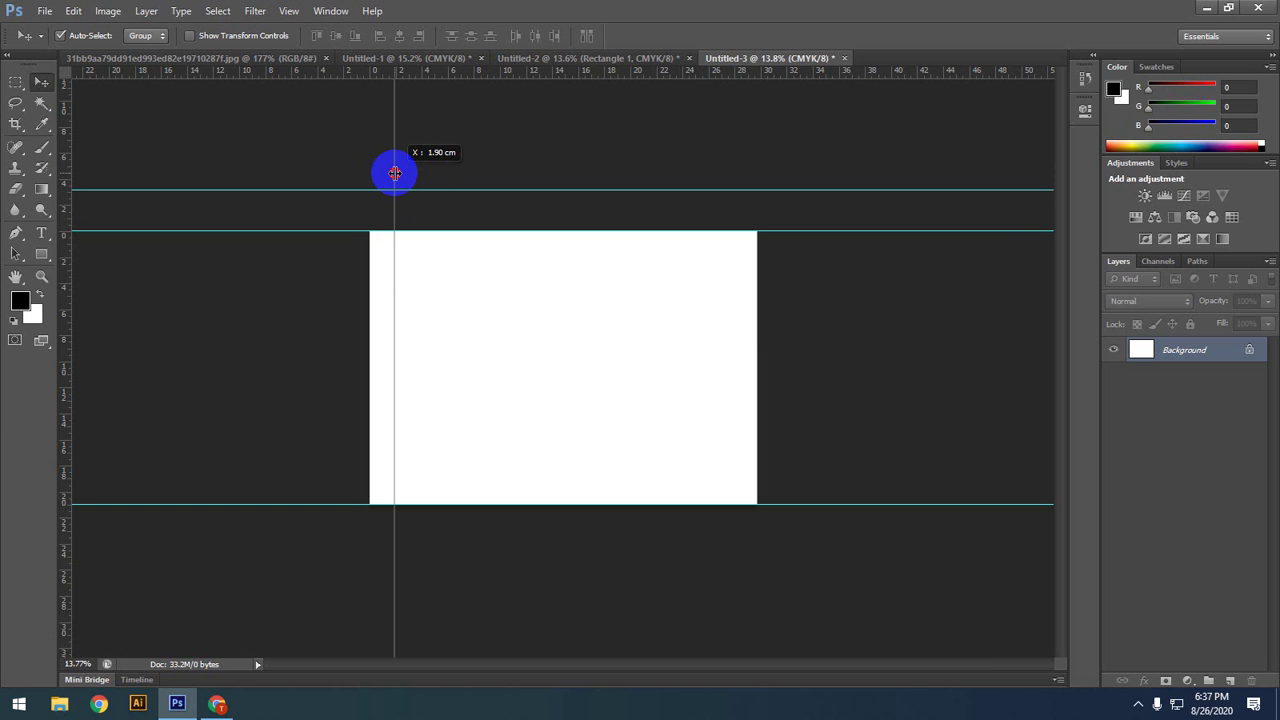
drag(395, 173, 372, 195)
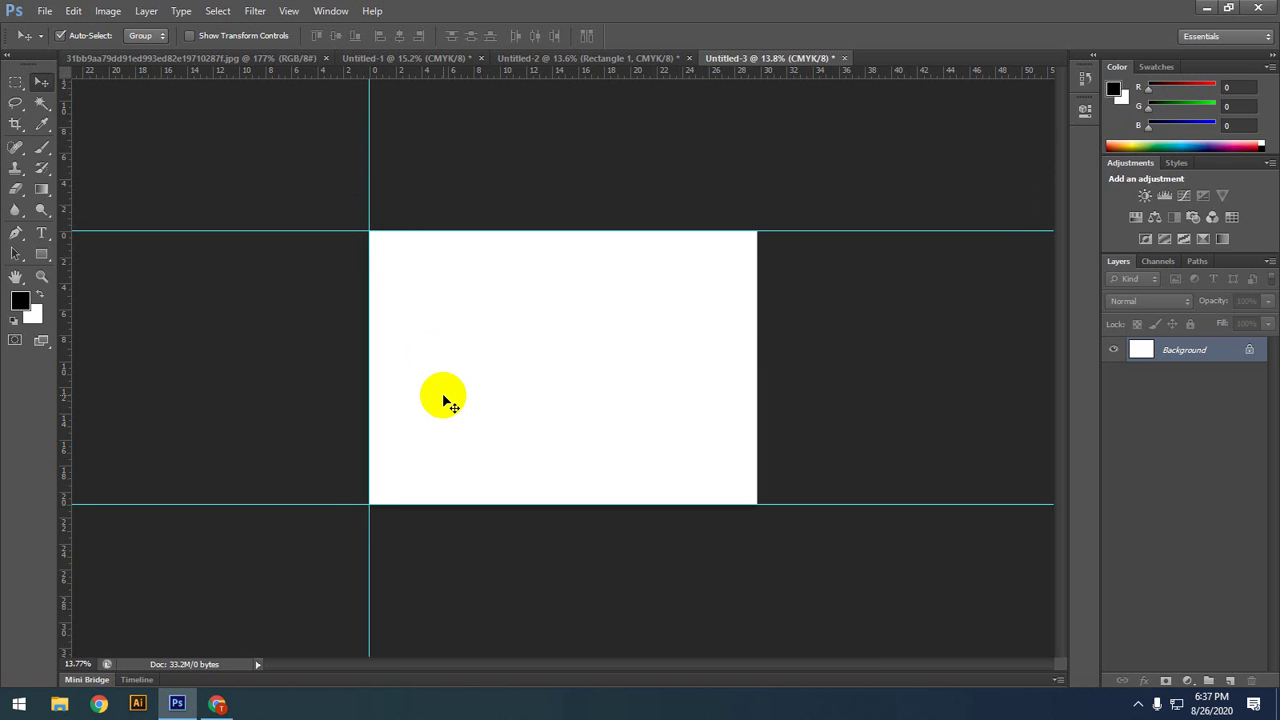
drag(442, 286, 425, 149)
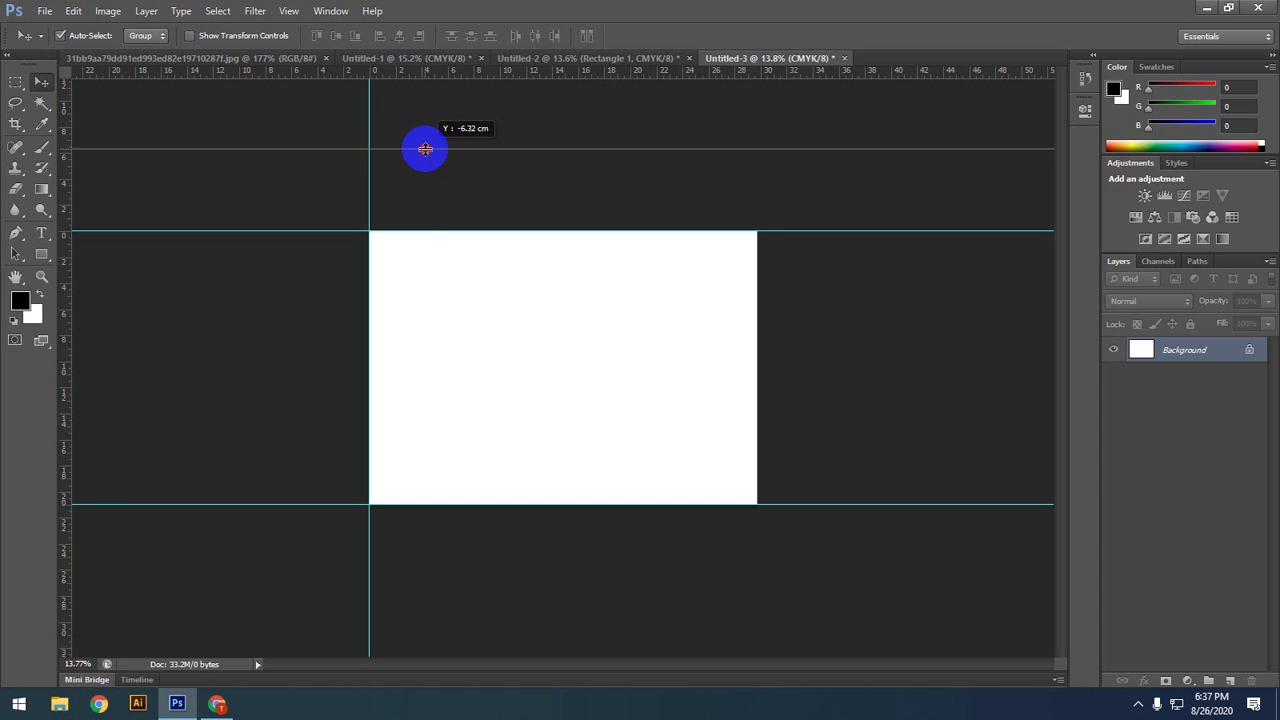
key(alt)
drag(425, 149, 760, 216)
key(alt)
drag(476, 214, 443, 12)
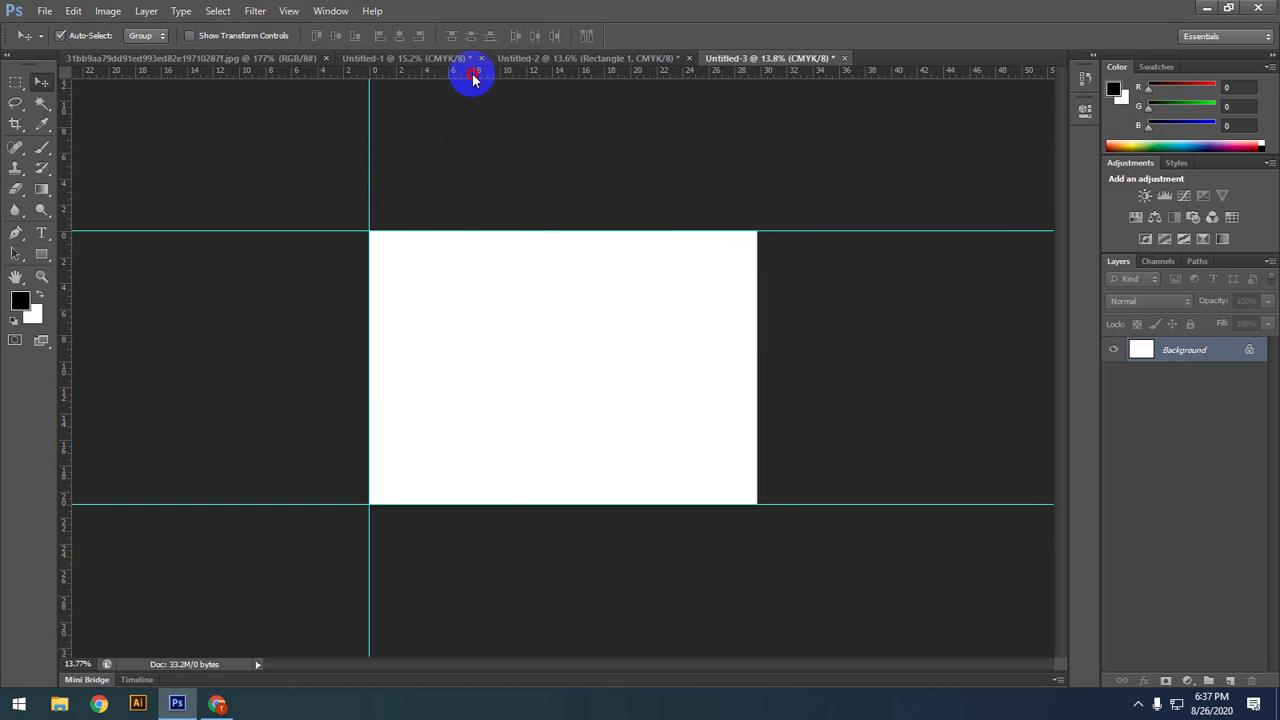
Step: Place a vertical guide along the page's right edge
drag(471, 77, 756, 266)
key(alt)
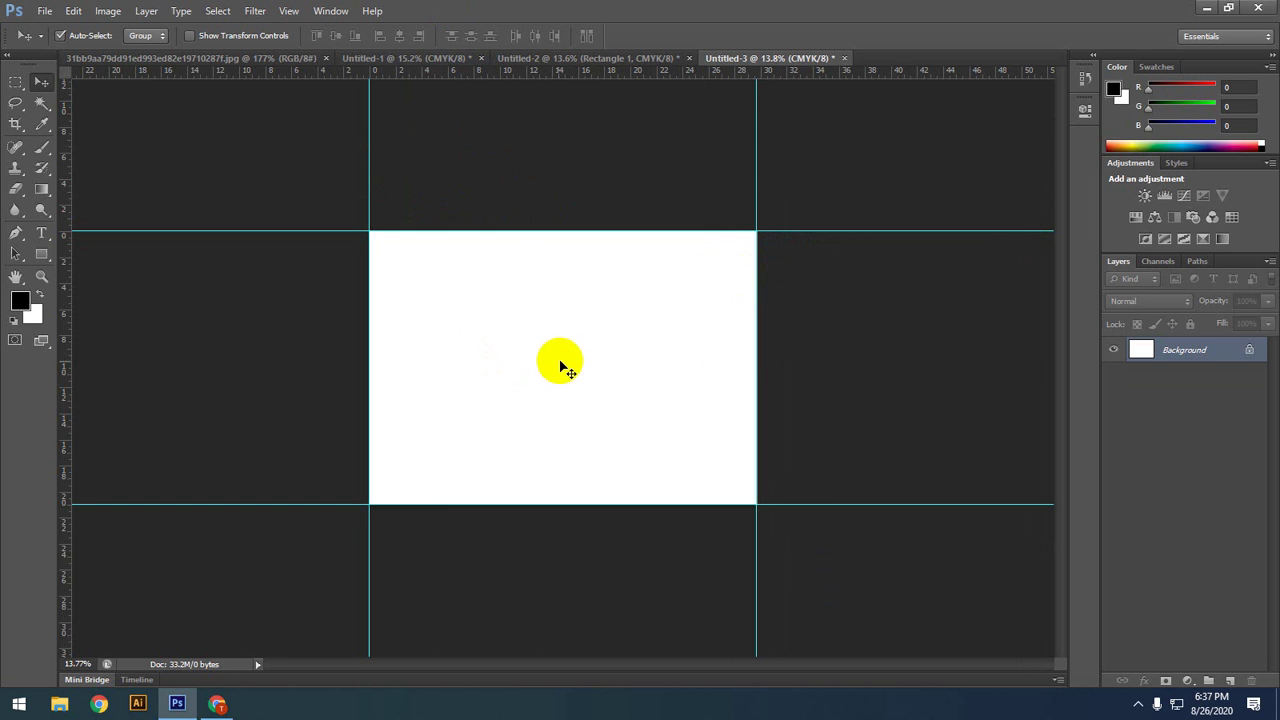
Step: Examine the page and its four edge guides at several zoom levels, using both the Zoom tool and wheel zooming
scroll(577, 362, up, 2)
scroll(578, 362, down, 1)
scroll(578, 362, up, 1)
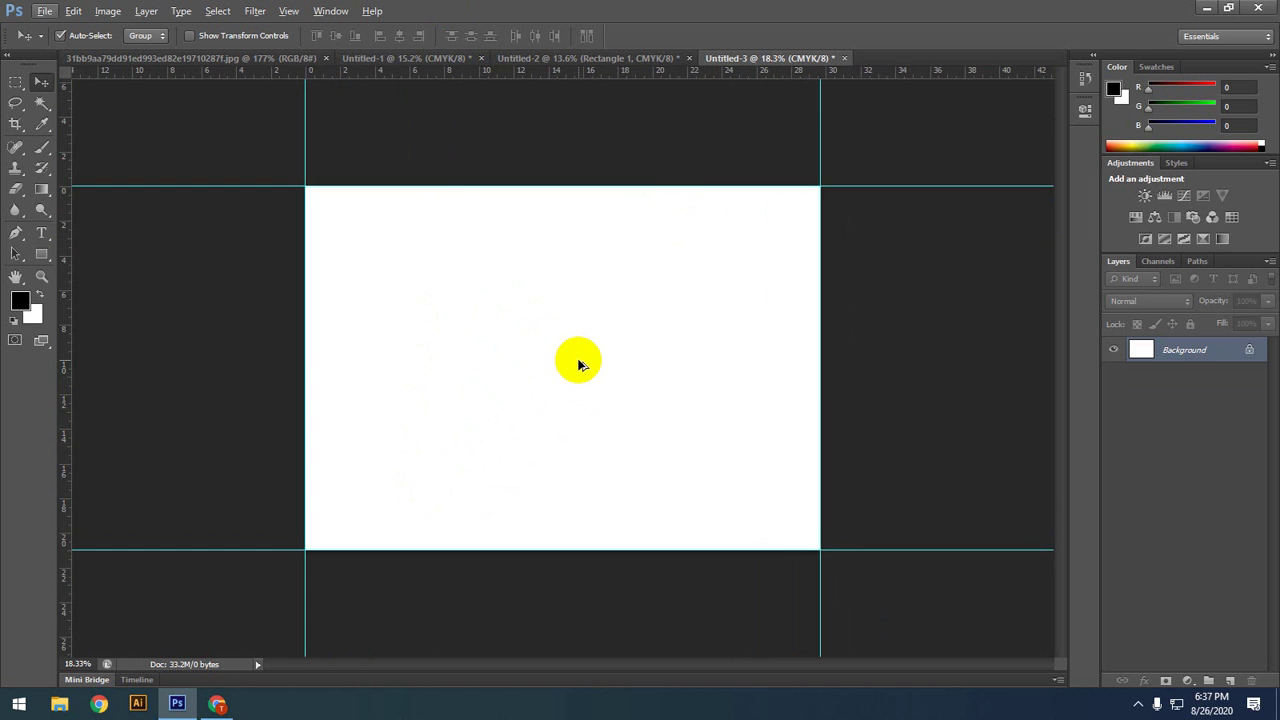
scroll(525, 345, down, 1)
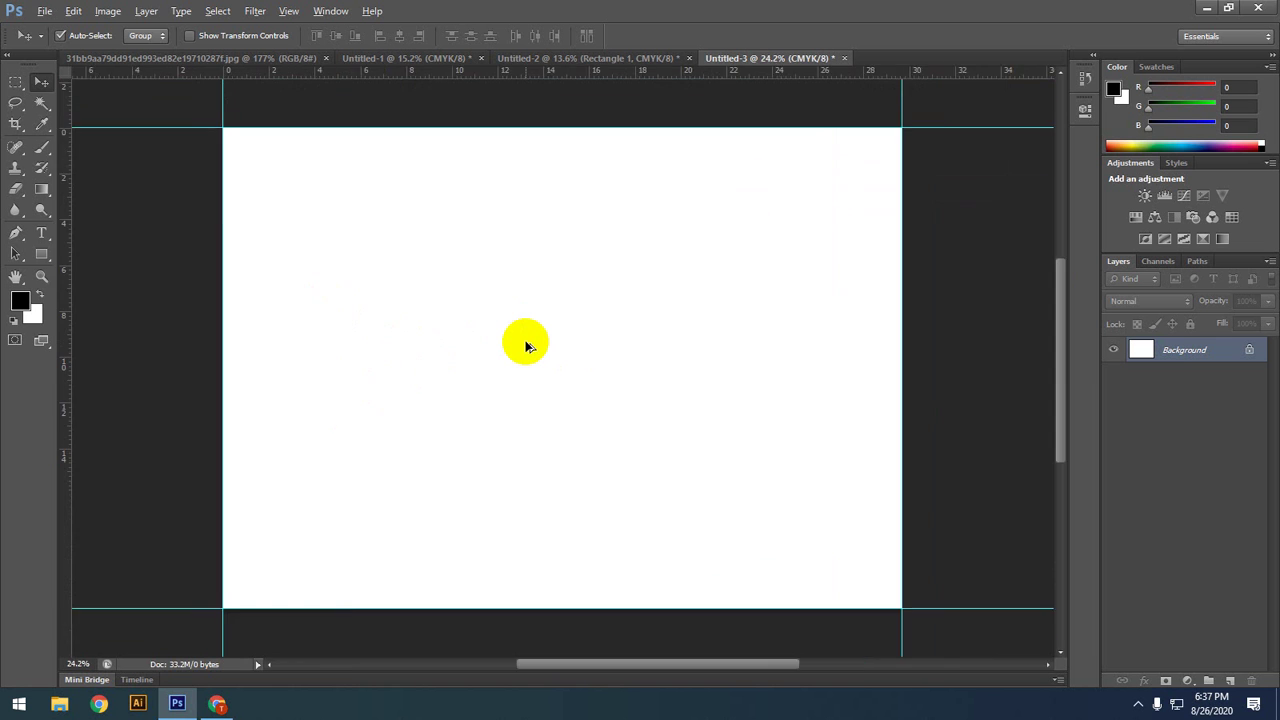
scroll(525, 345, up, 1)
scroll(525, 345, down, 3)
scroll(525, 345, up, 2)
scroll(525, 345, down, 2)
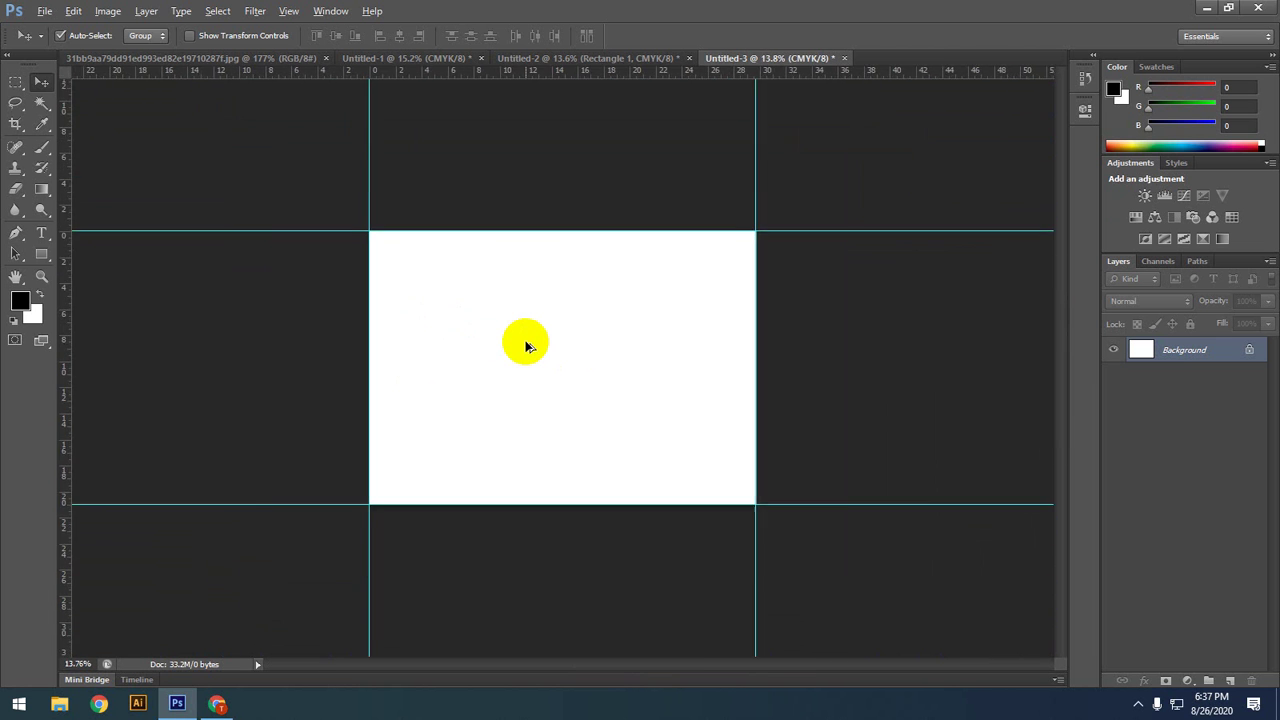
scroll(525, 345, up, 1)
scroll(525, 345, up, 1)
click(42, 277)
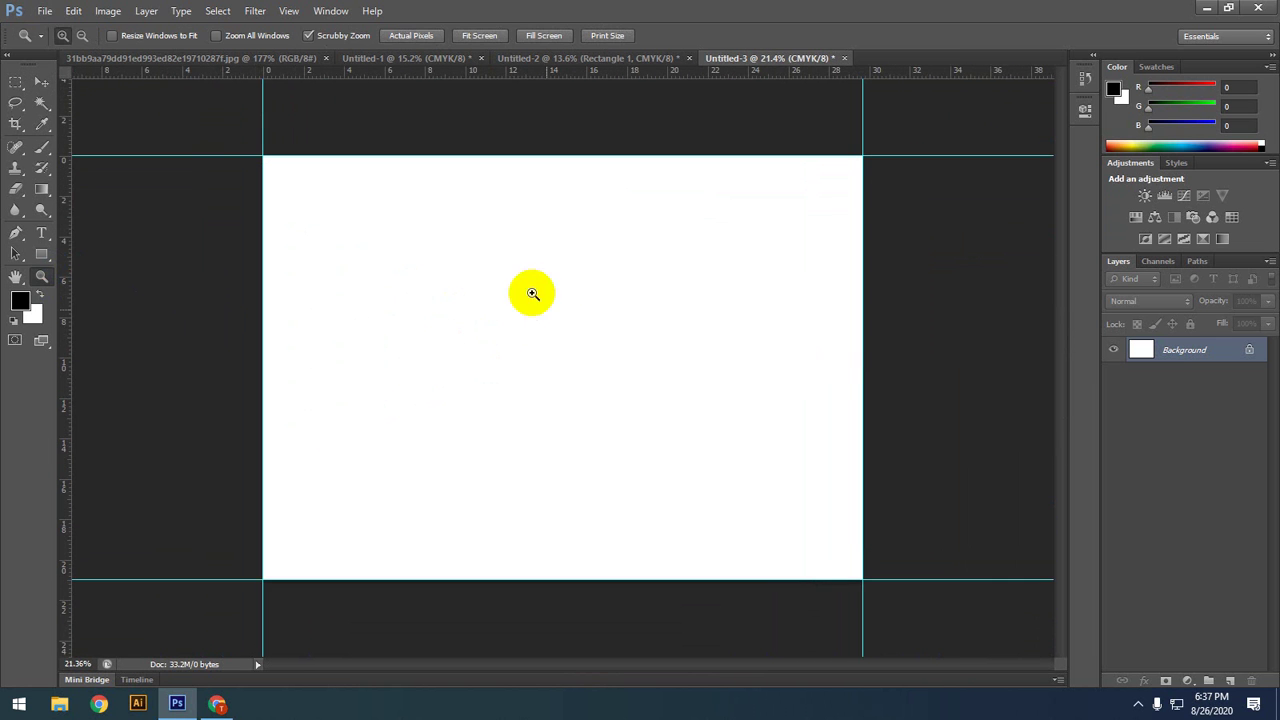
drag(529, 291, 423, 234)
click(43, 80)
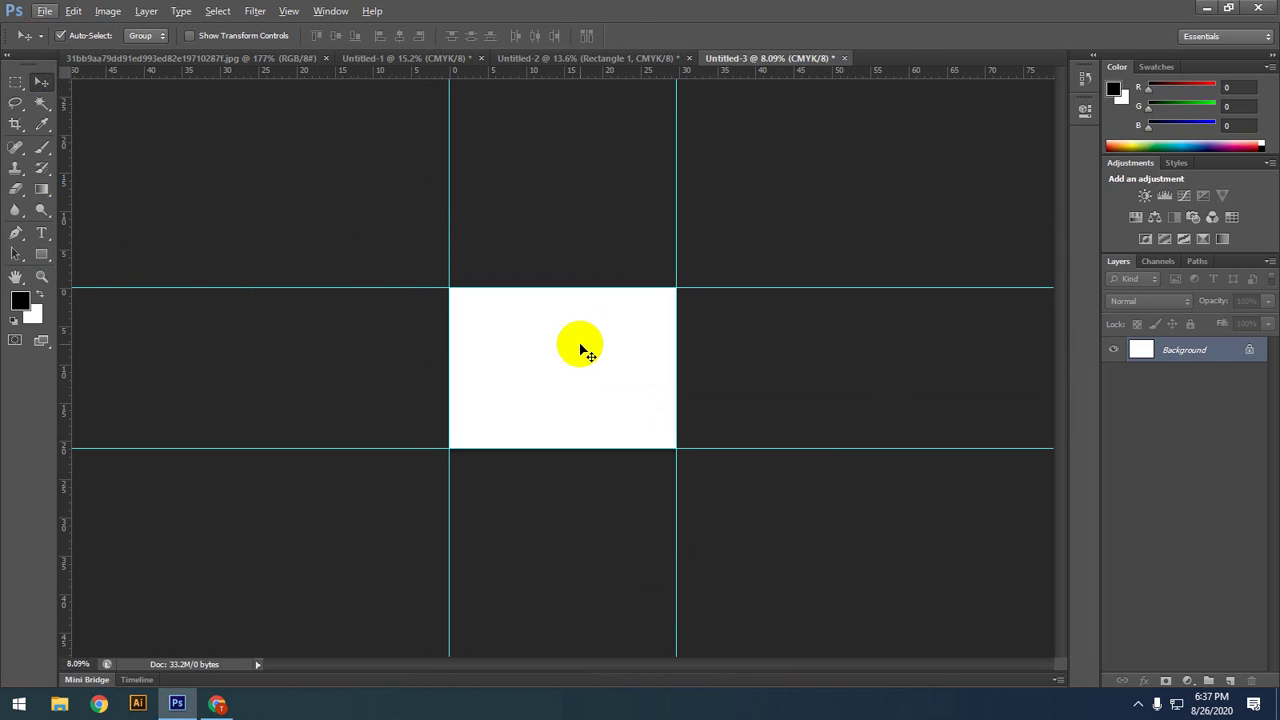
key(alt)
scroll(584, 348, up, 2)
scroll(584, 348, down, 2)
scroll(584, 348, up, 2)
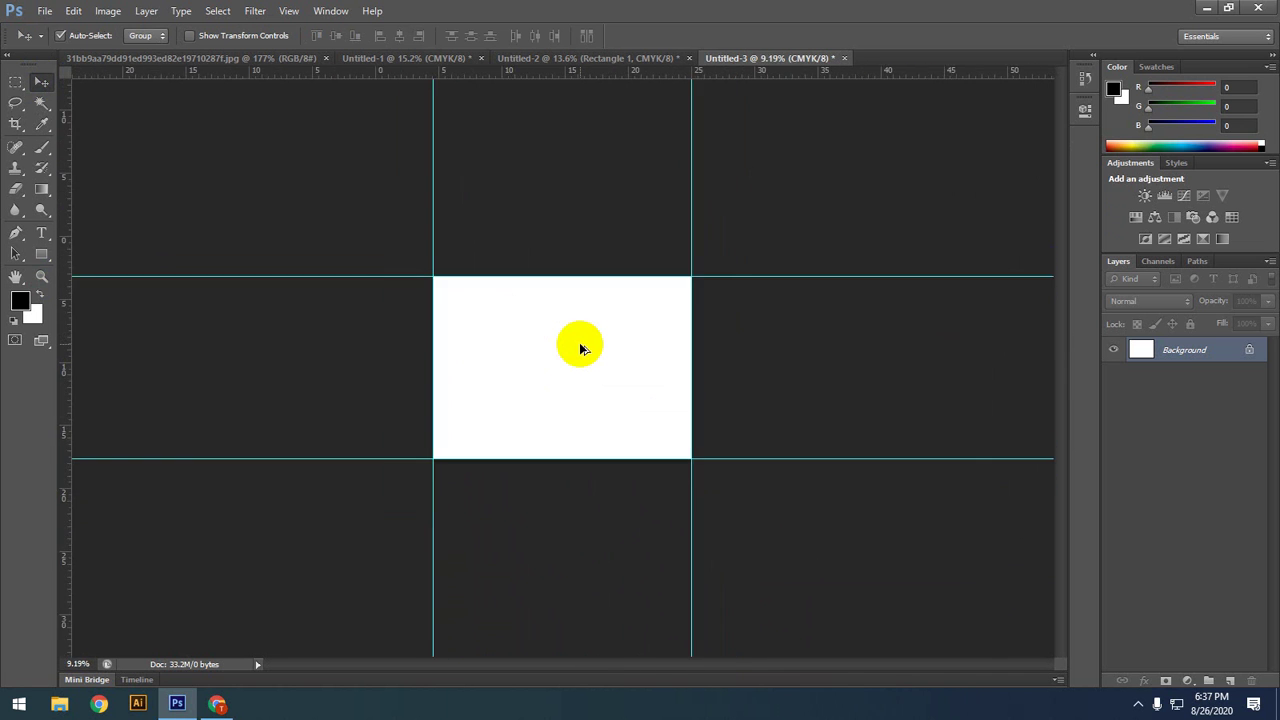
scroll(584, 348, up, 3)
scroll(584, 348, down, 2)
scroll(584, 348, up, 2)
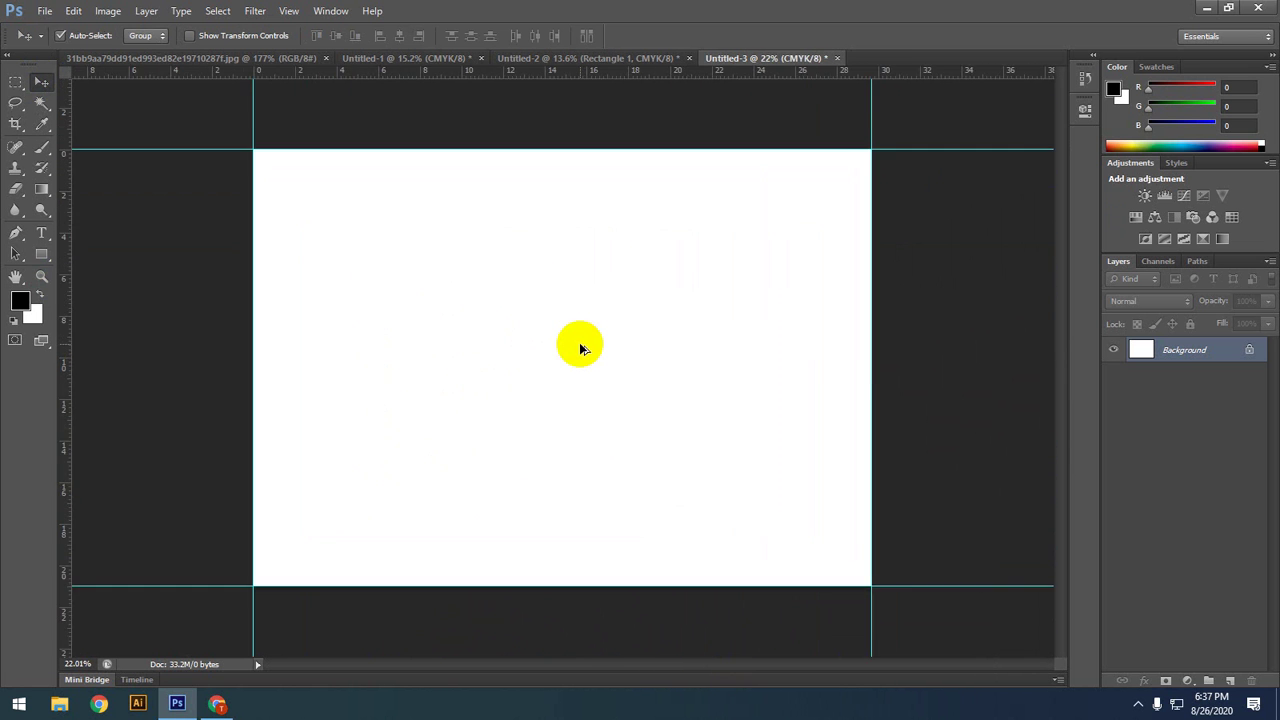
scroll(584, 348, up, 2)
scroll(584, 348, down, 2)
scroll(584, 348, down, 2)
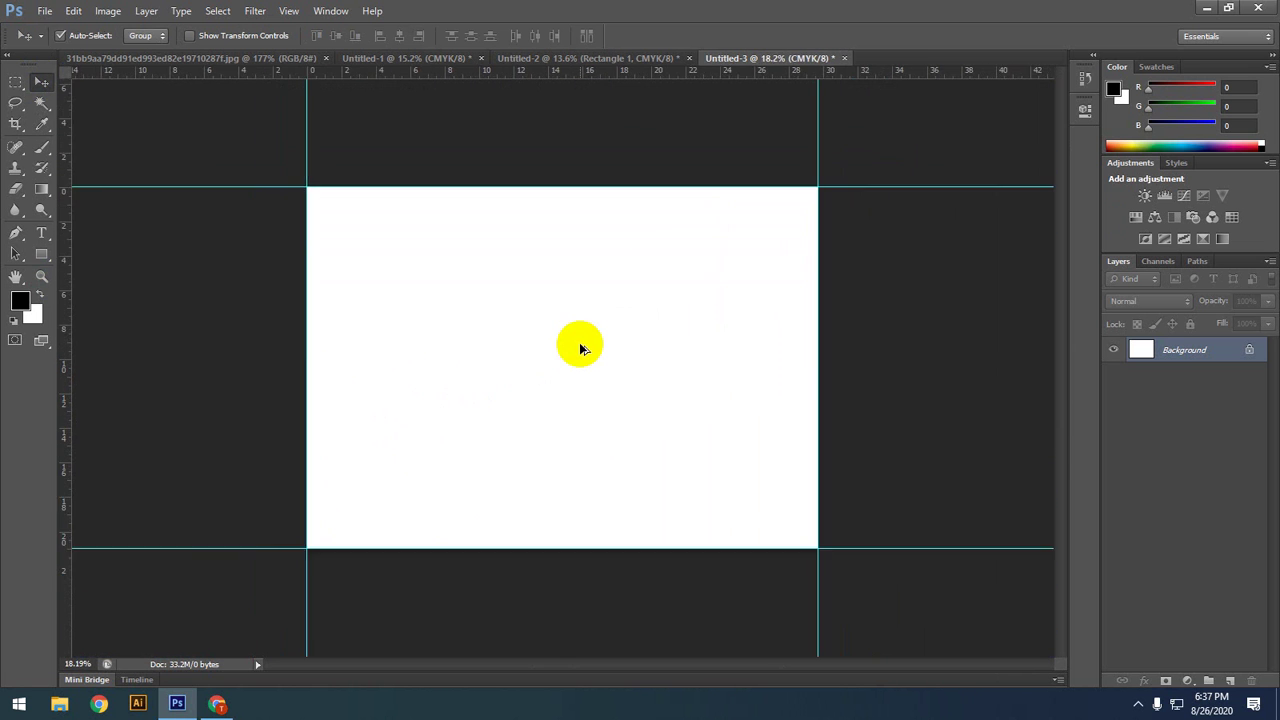
scroll(584, 348, up, 1)
scroll(584, 348, up, 1)
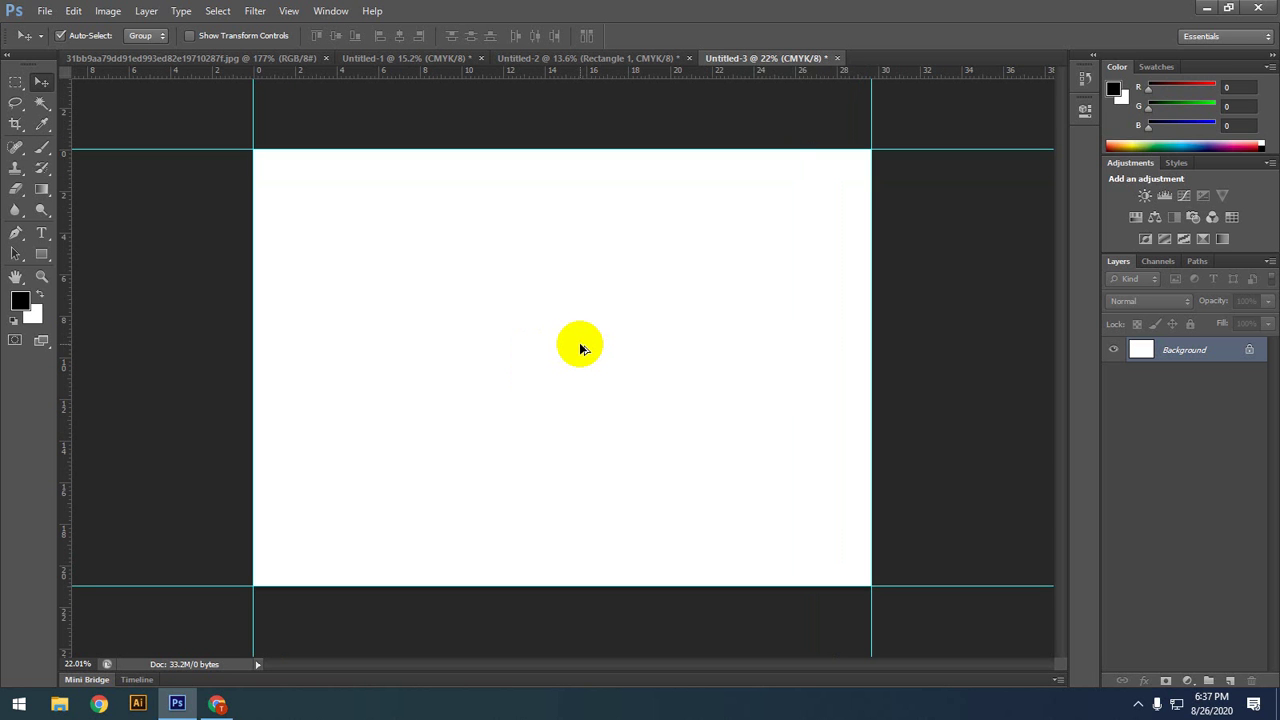
scroll(392, 238, down, 1)
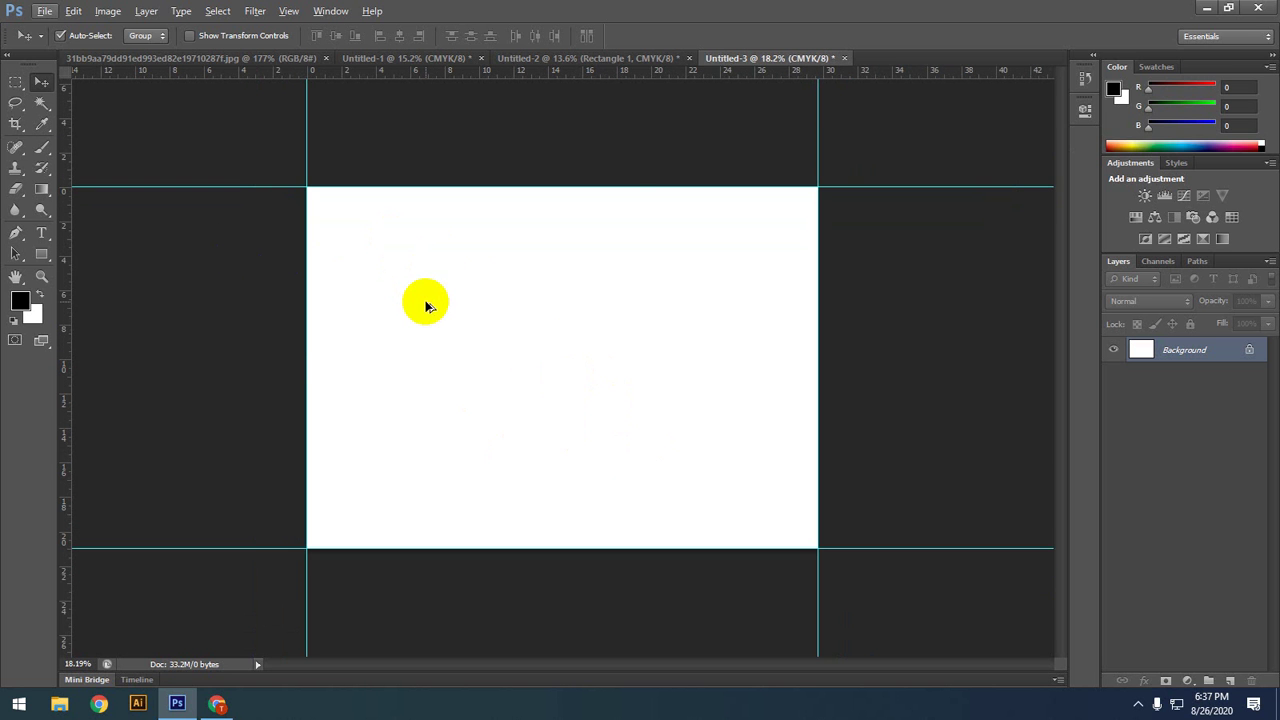
Step: Open the canvas size settings and switch the new size's units from centimetres to inches
key(ctrl+alt+c)
drag(526, 94, 835, 160)
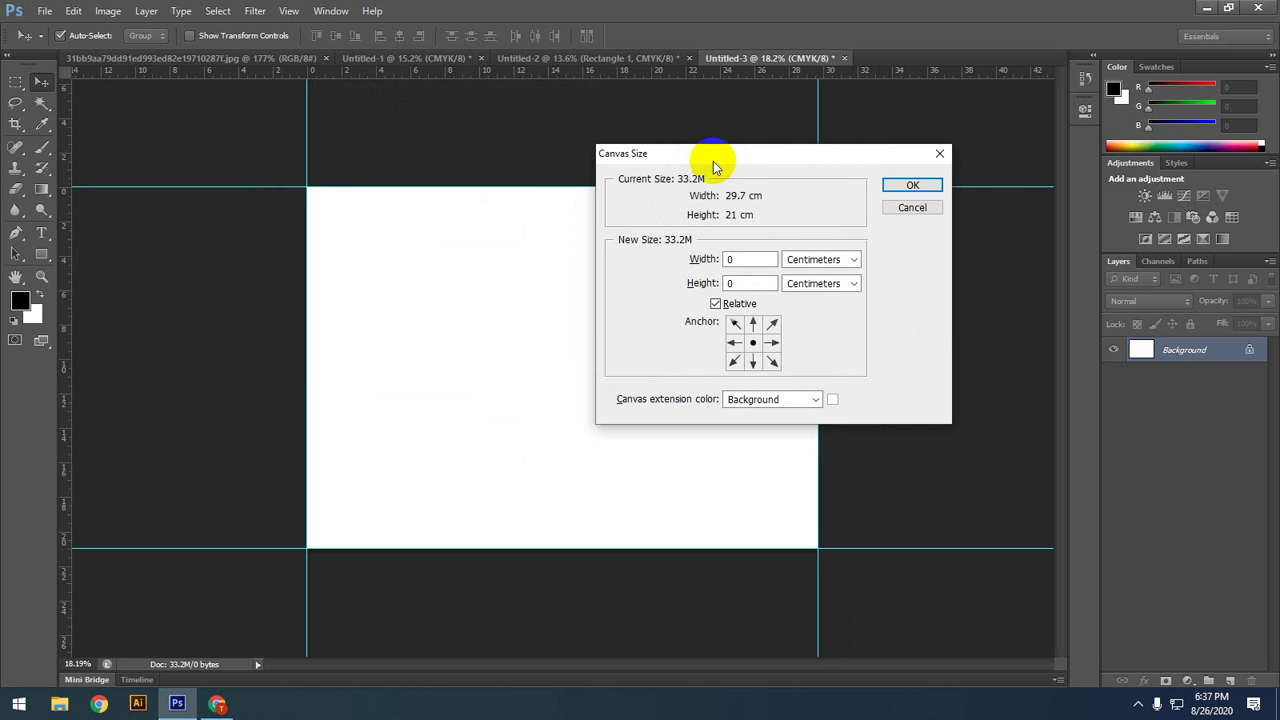
drag(710, 152, 693, 71)
click(805, 198)
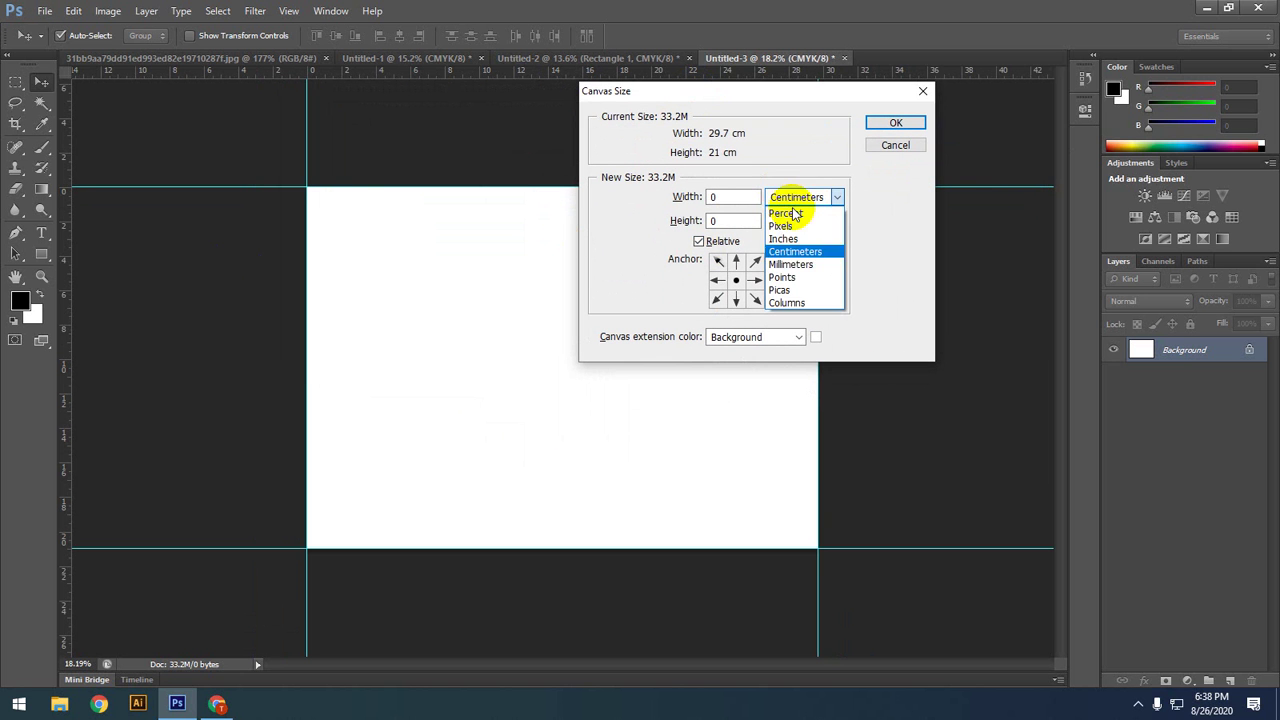
click(800, 240)
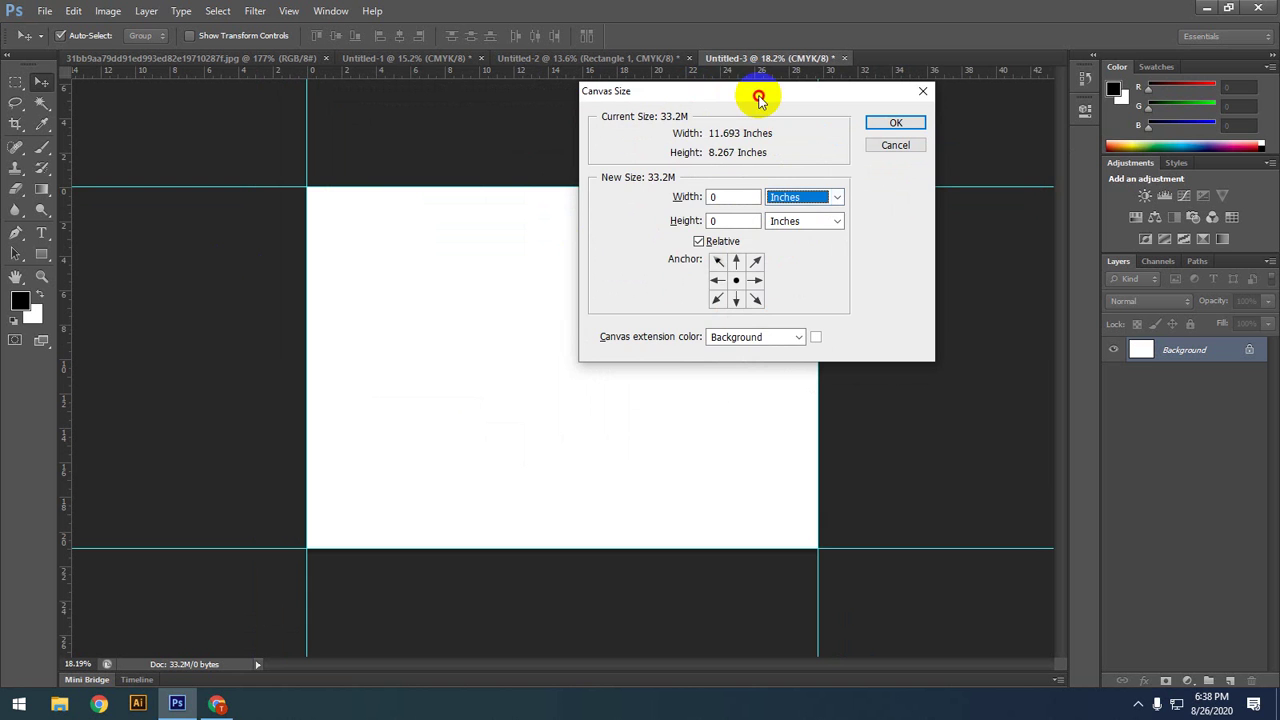
mouse_move(757, 94)
mouse_down()
mouse_move(840, 113)
mouse_move(772, 82)
mouse_up()
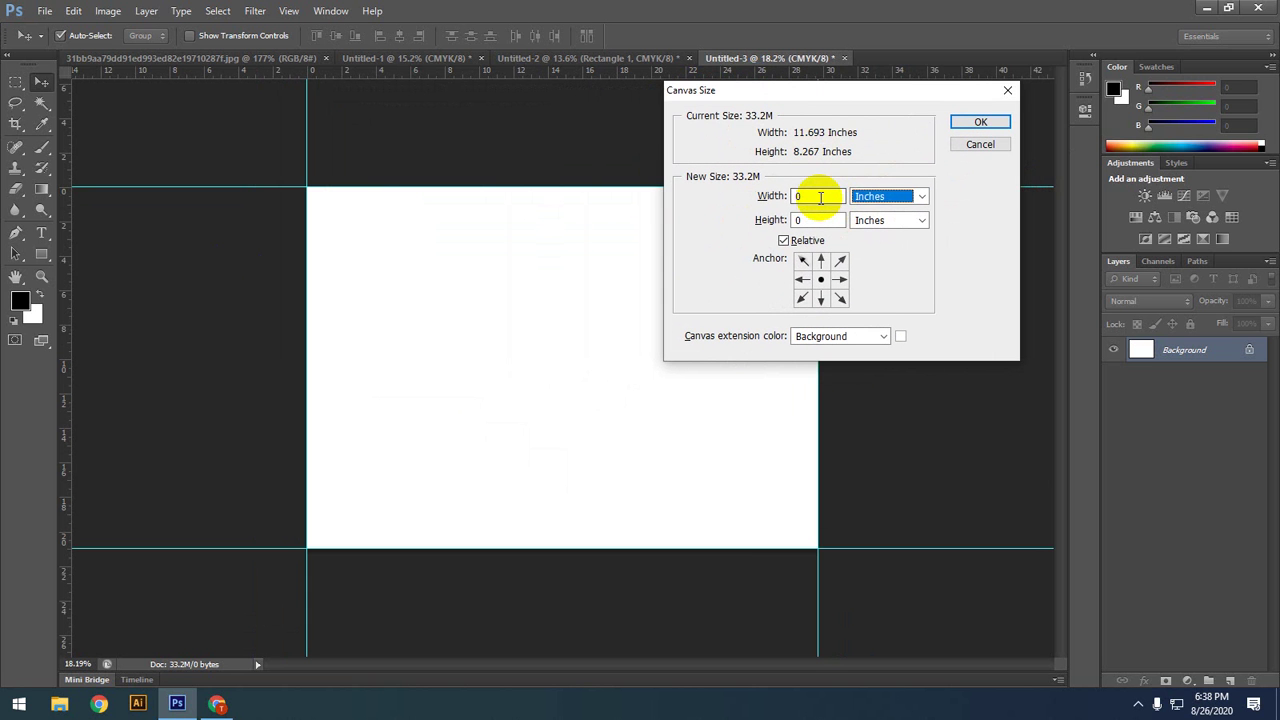
Step: Enter a relative canvas extension of 0.50 inches for both the width and the height
click(820, 197)
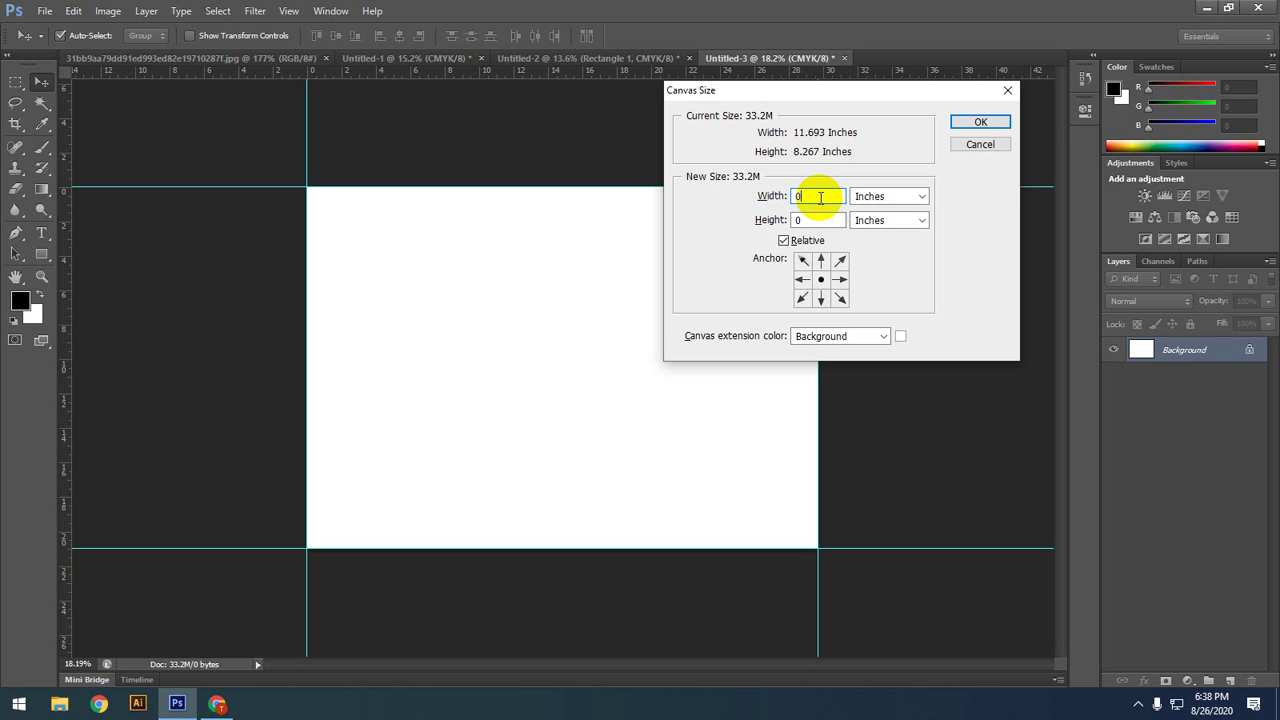
text(.50)
click(815, 220)
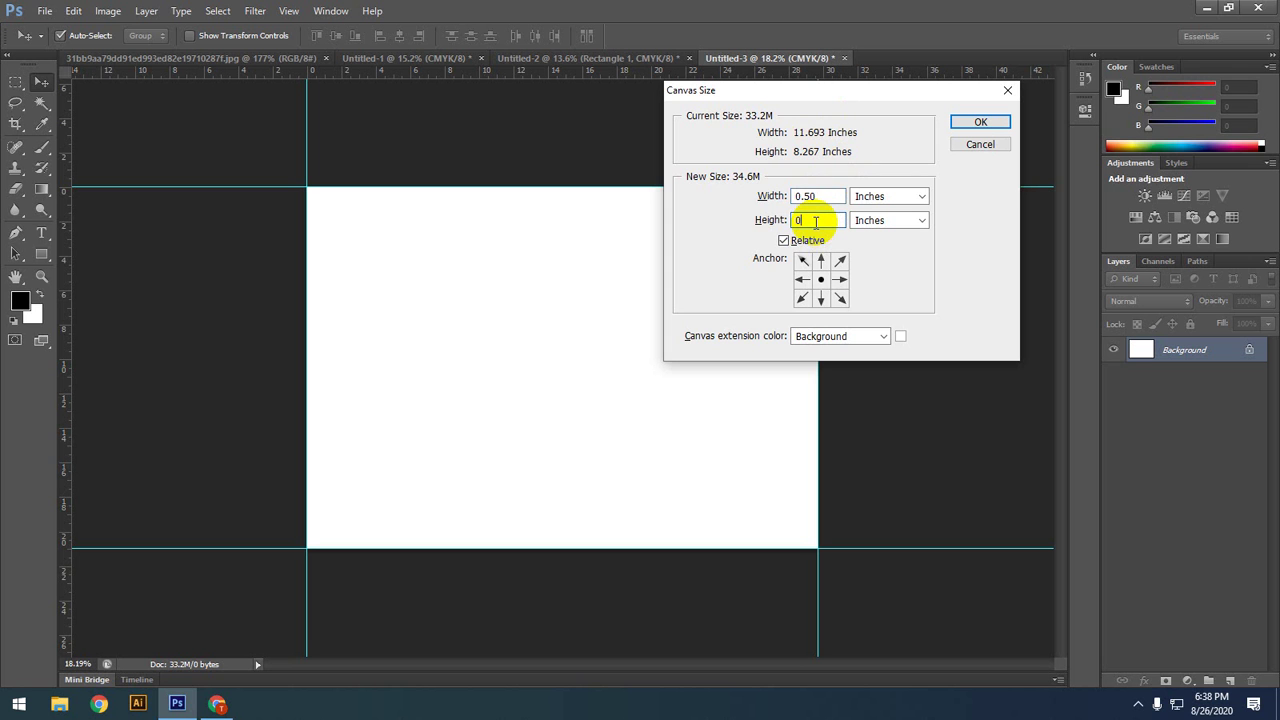
text(.50)
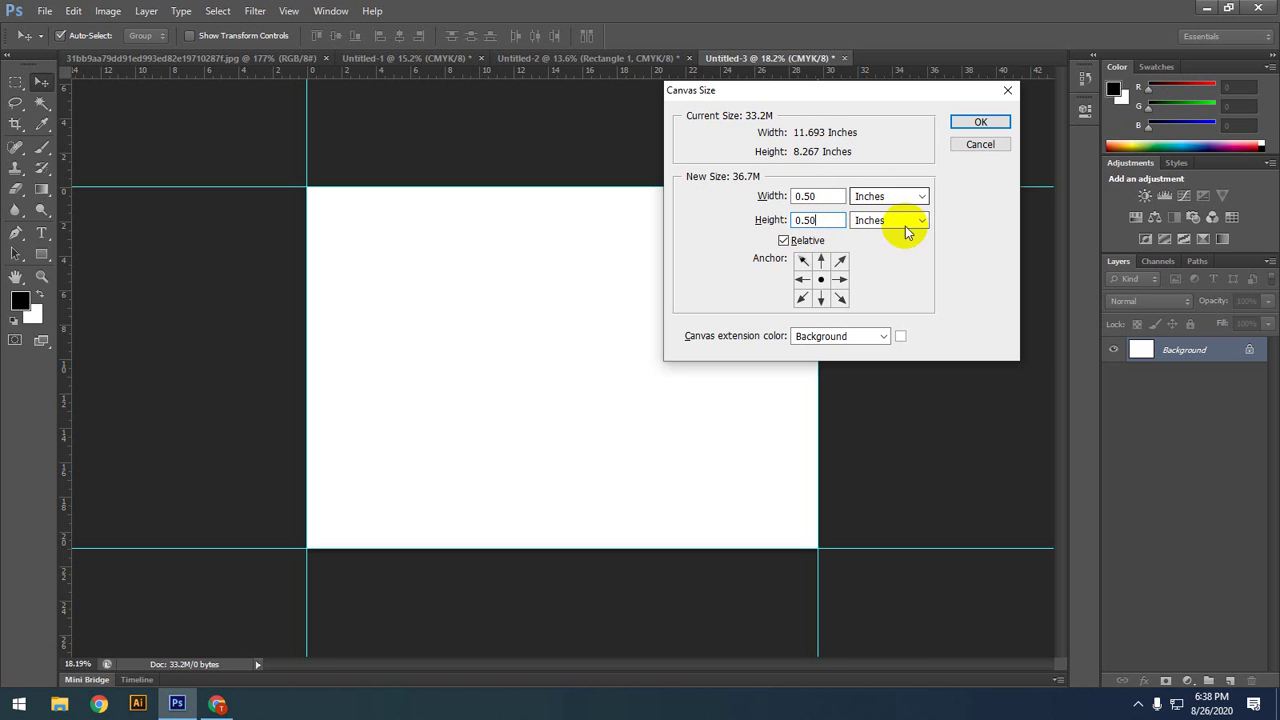
Step: Toggle Relative off and on to compare absolute and relative dimensions, and apply the canvas extension with the centre anchor
click(783, 243)
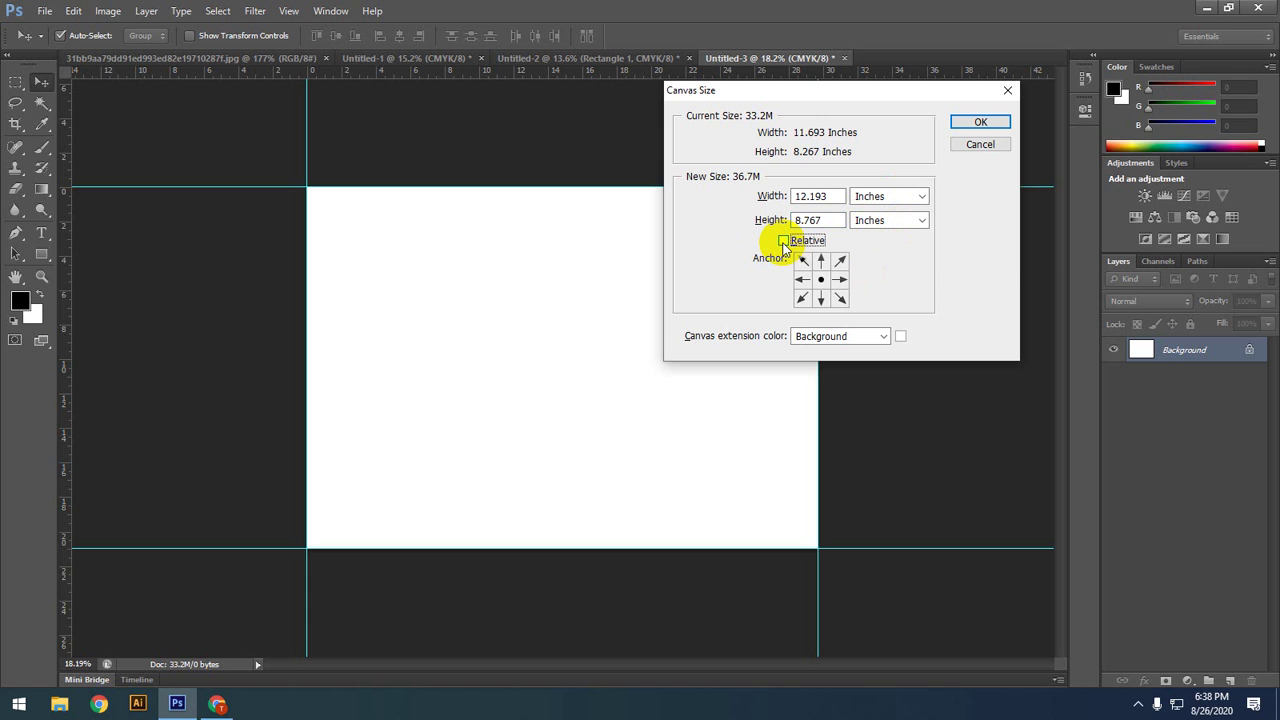
click(783, 243)
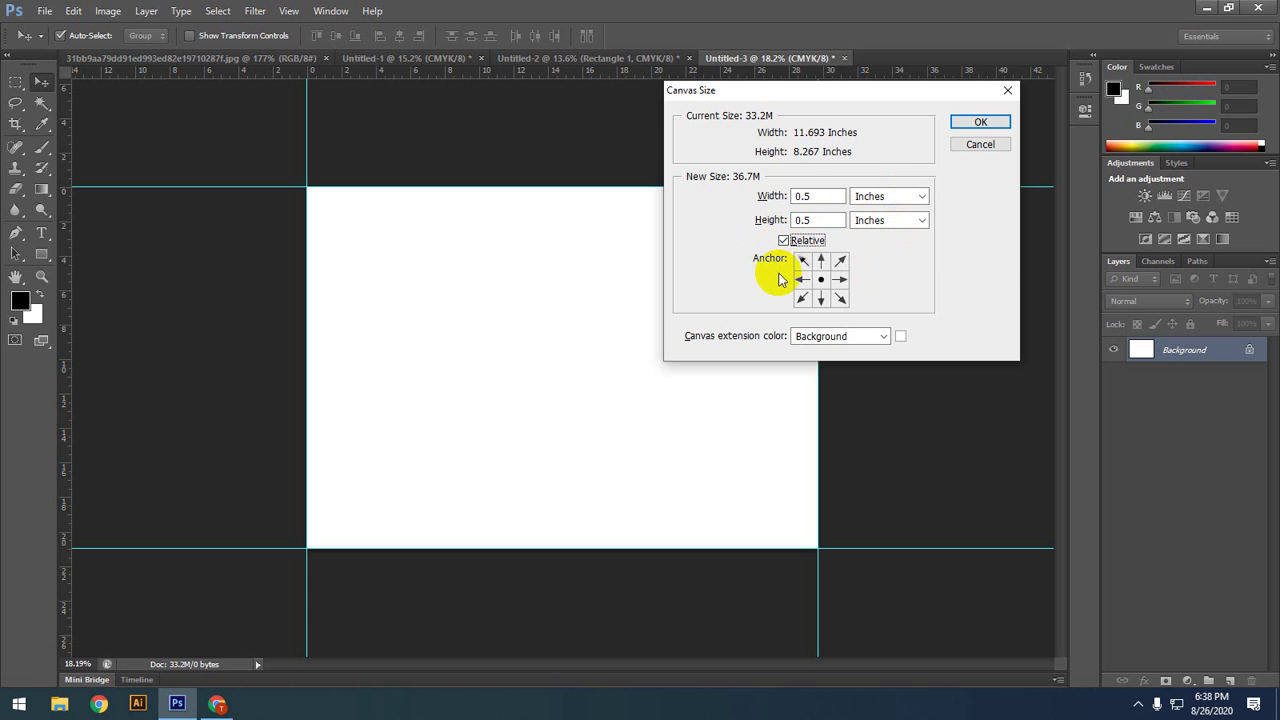
drag(803, 90, 518, 136)
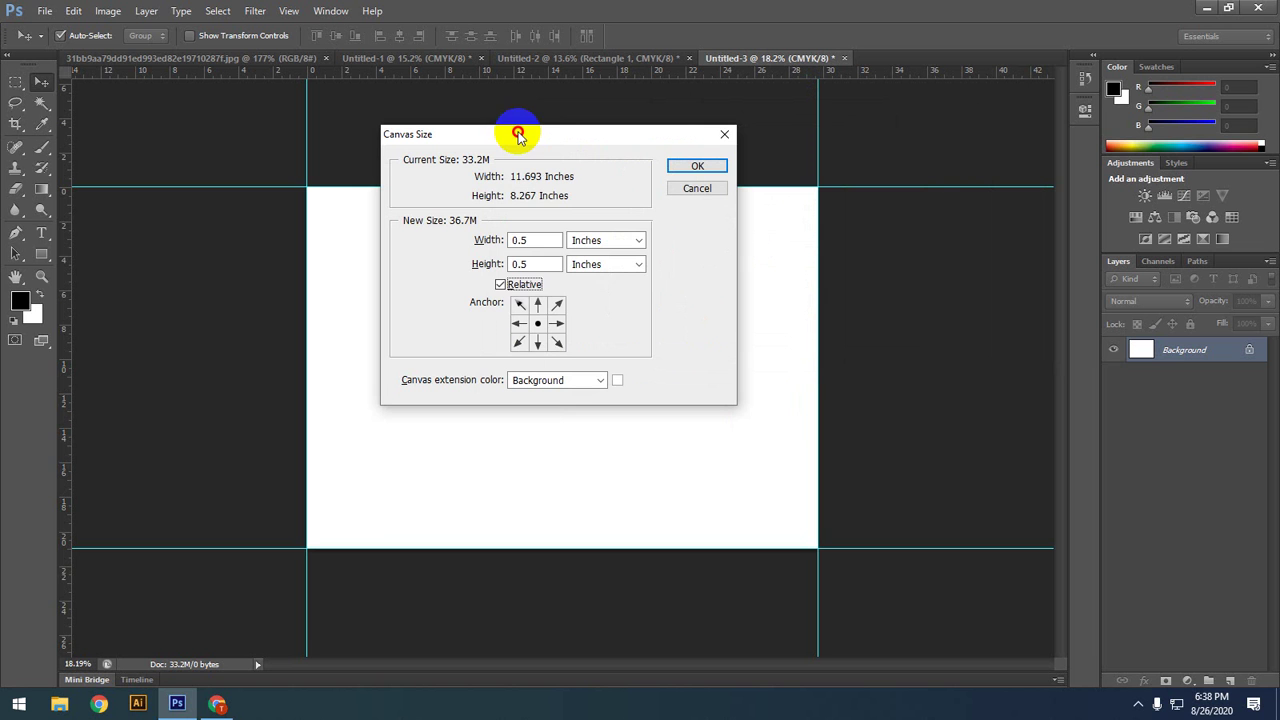
click(501, 286)
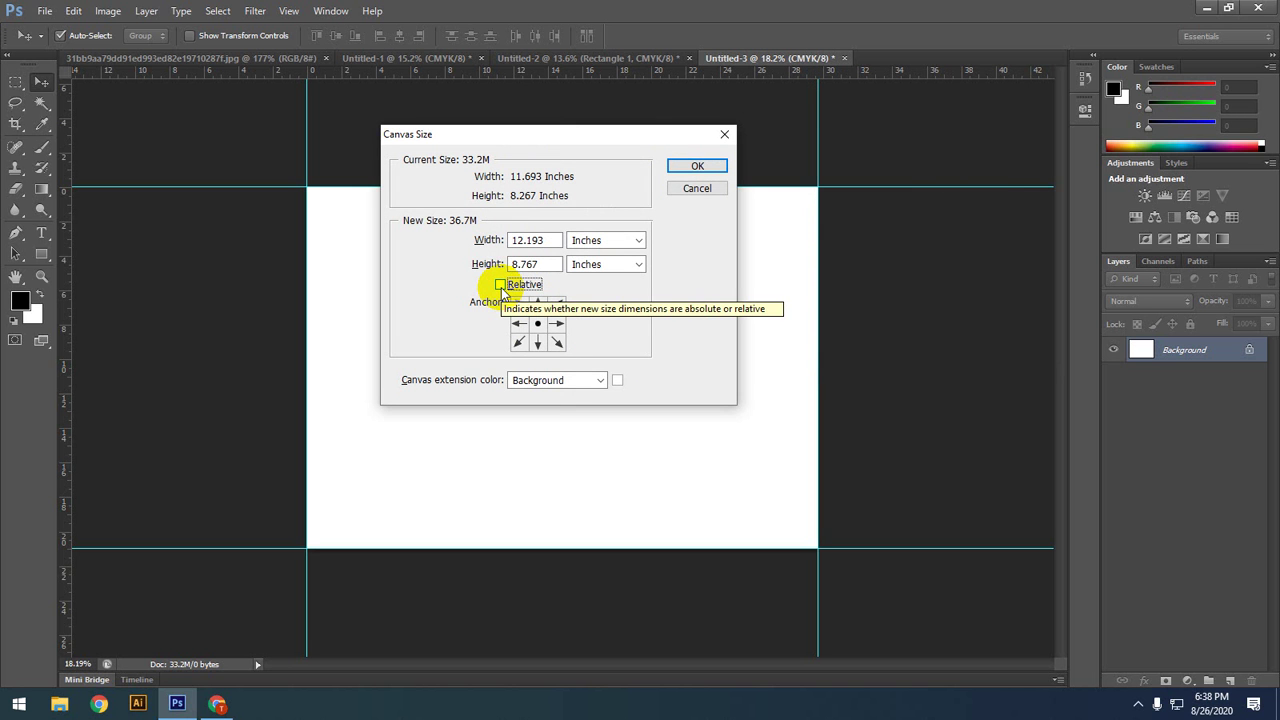
click(501, 286)
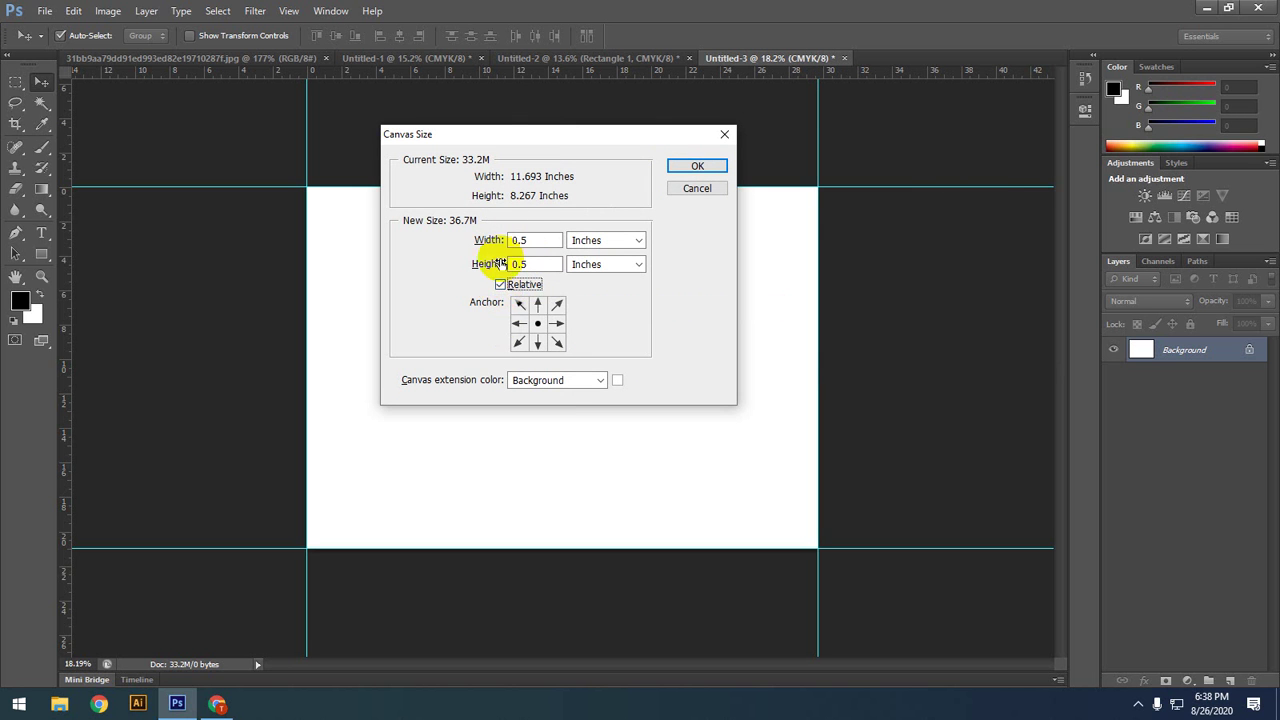
drag(481, 137, 394, 106)
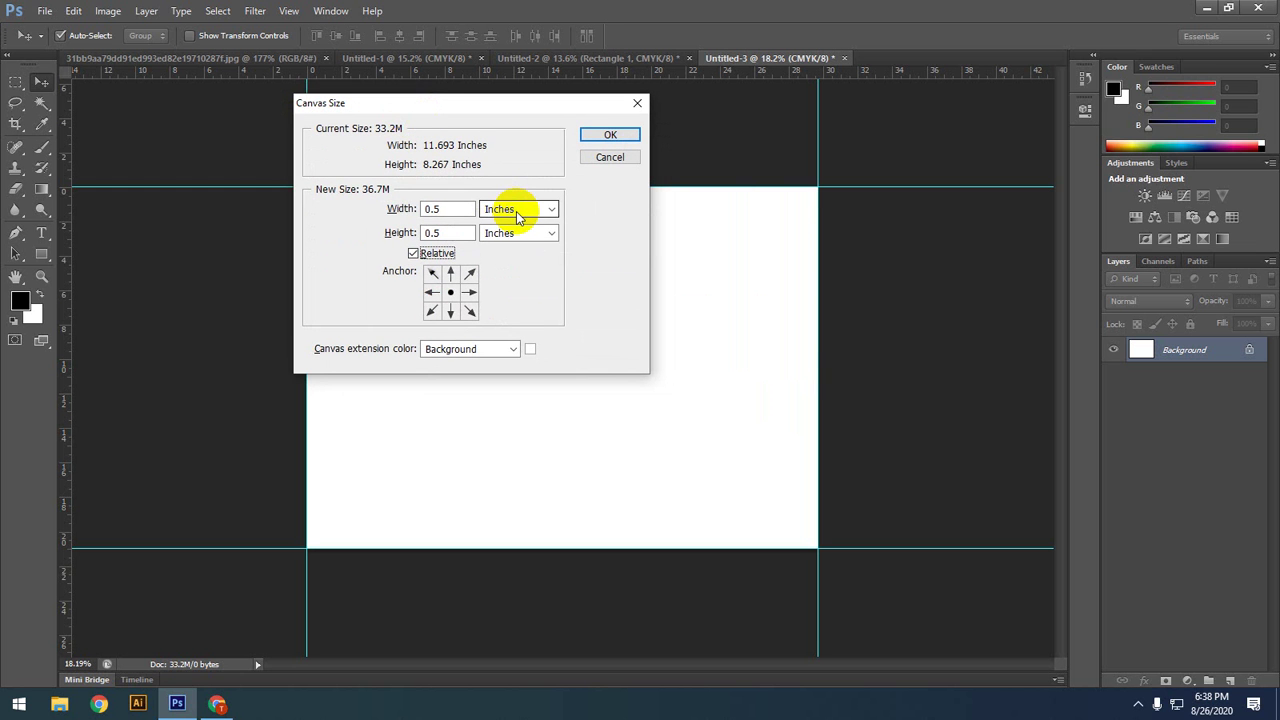
key(shift+Tab)
key(shift+Tab)
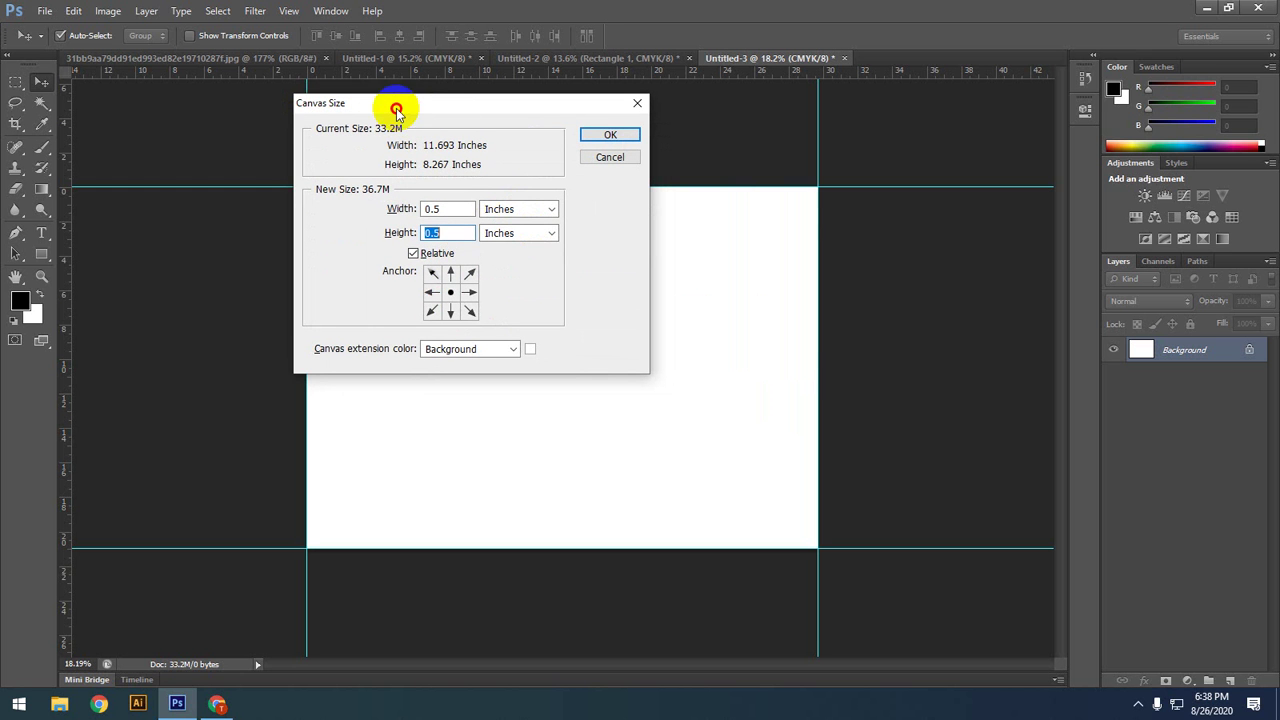
drag(440, 108, 366, 103)
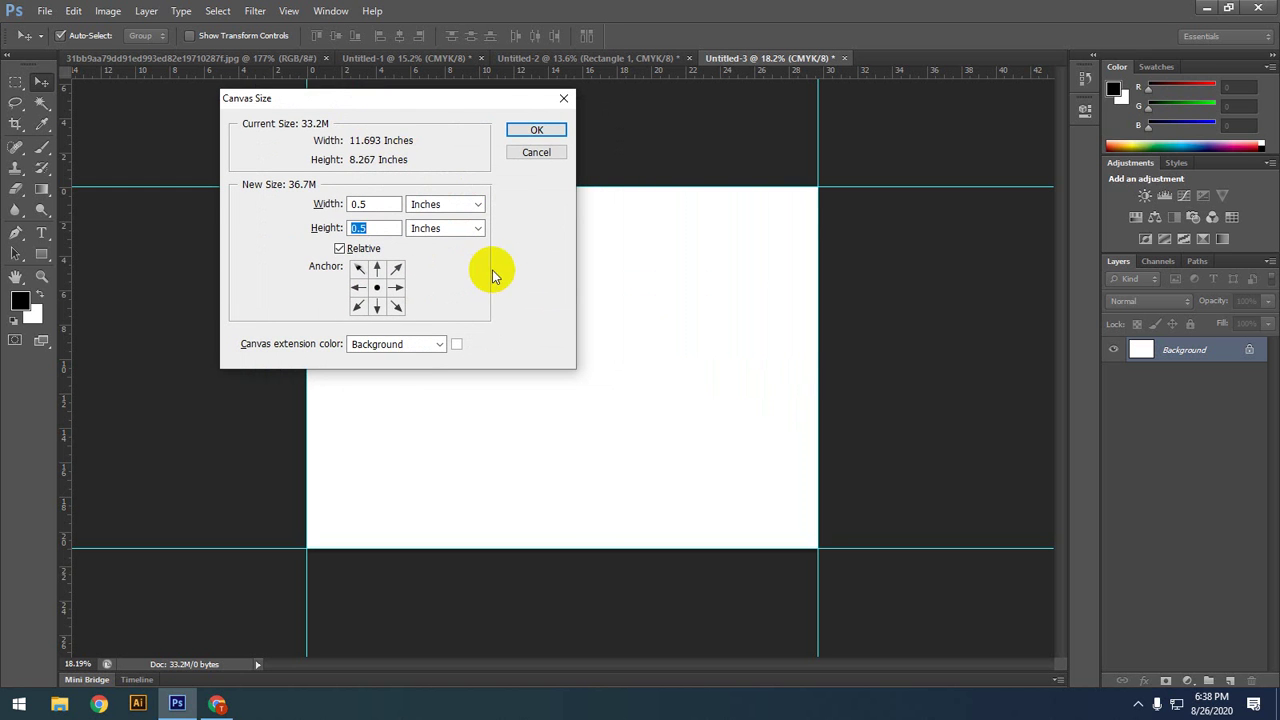
click(535, 132)
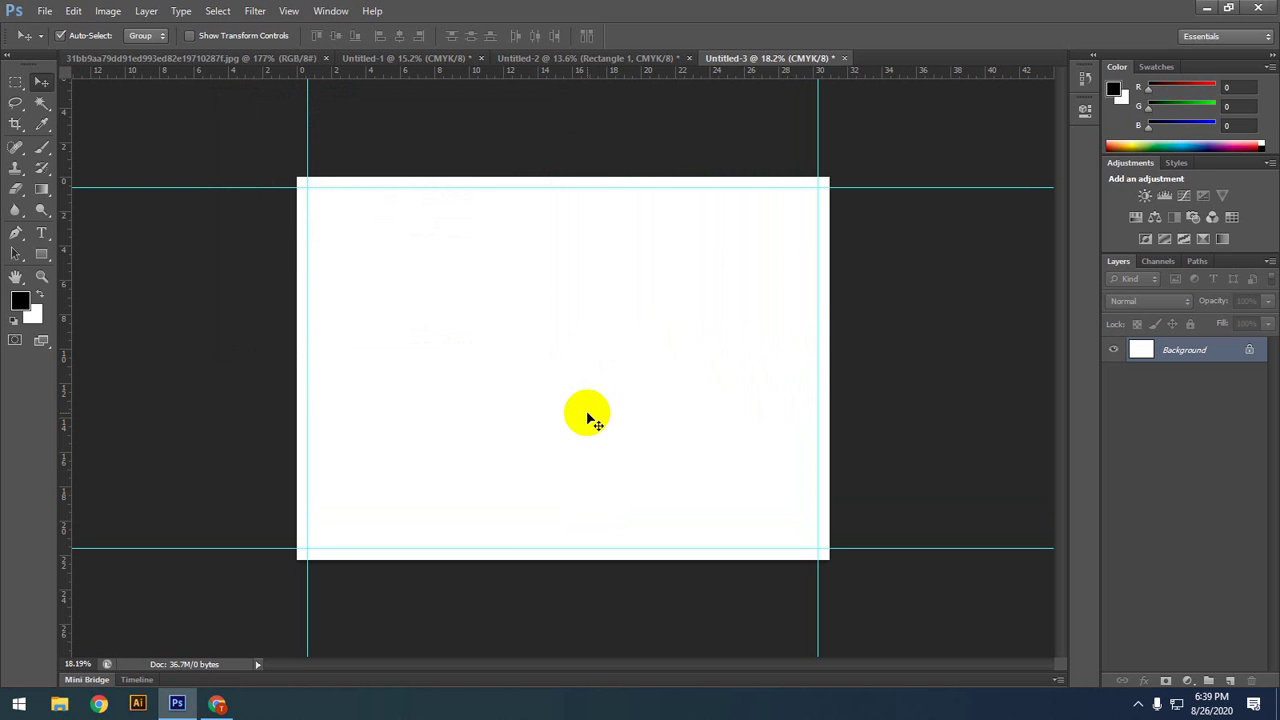
Step: Place guides along all four outer edges of the enlarged canvas, two vertical and two horizontal
scroll(590, 418, down, 2)
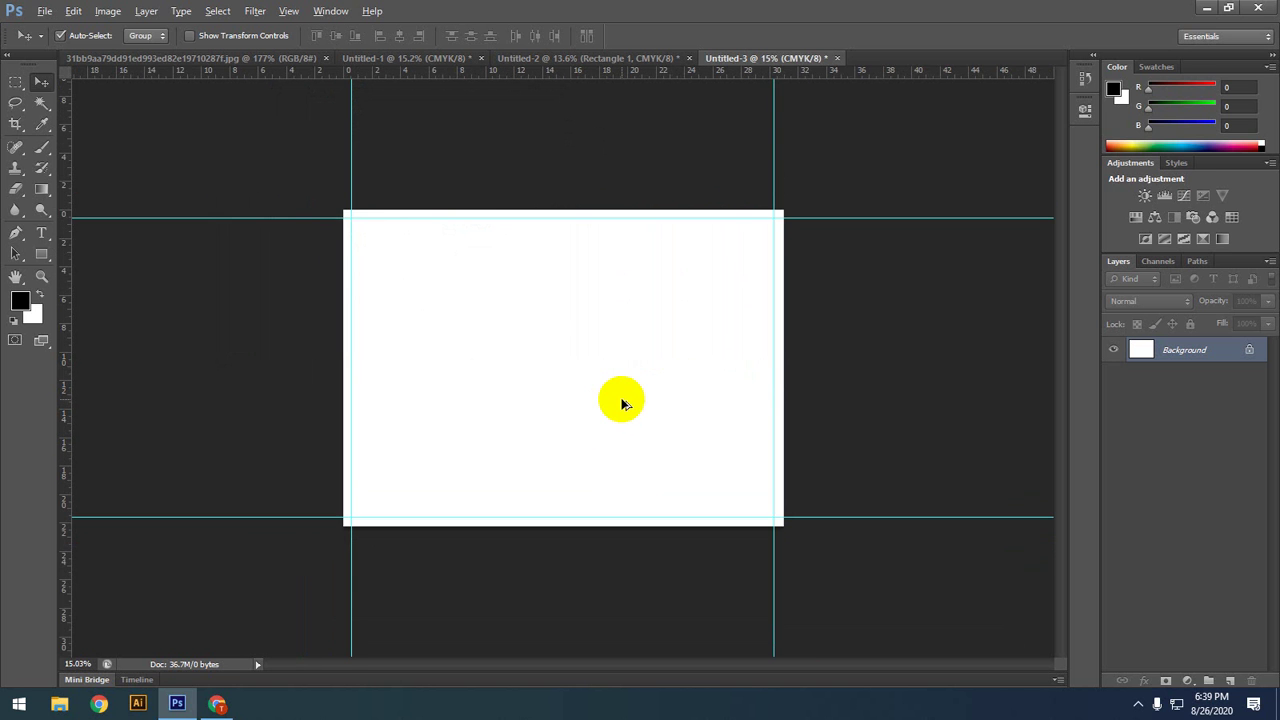
drag(63, 329, 346, 400)
drag(66, 334, 781, 441)
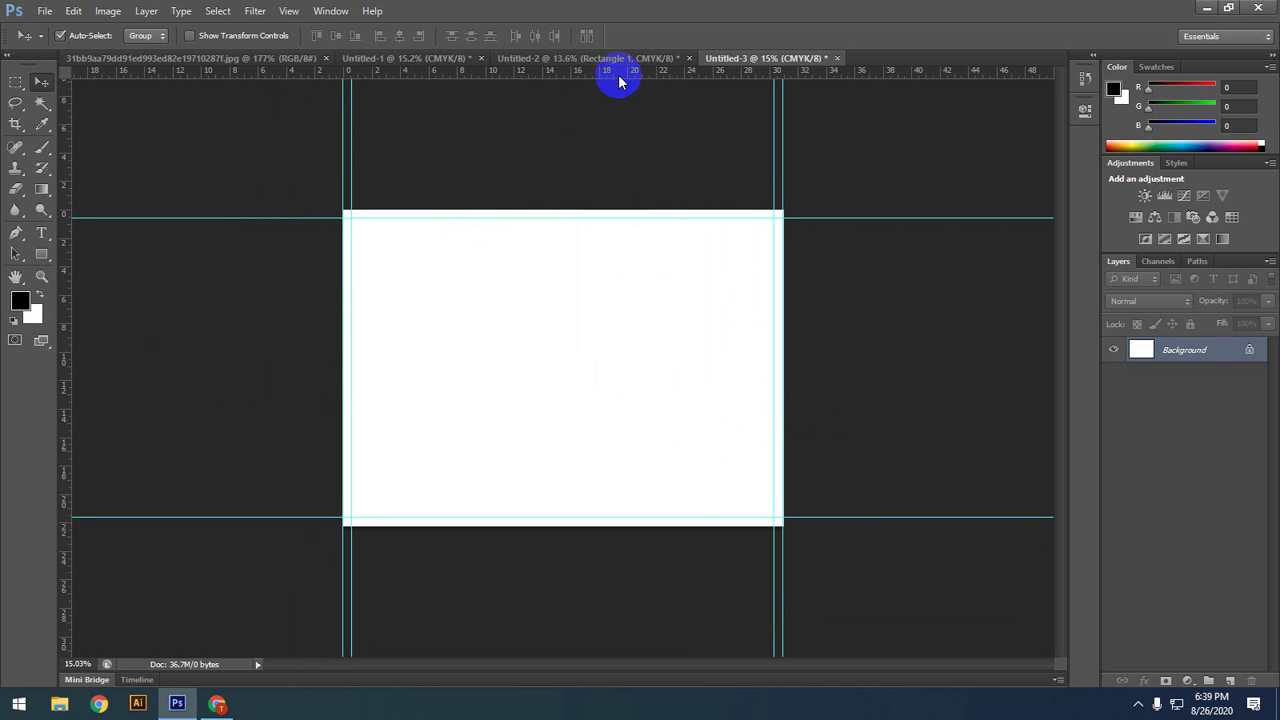
drag(617, 72, 624, 211)
drag(560, 72, 571, 534)
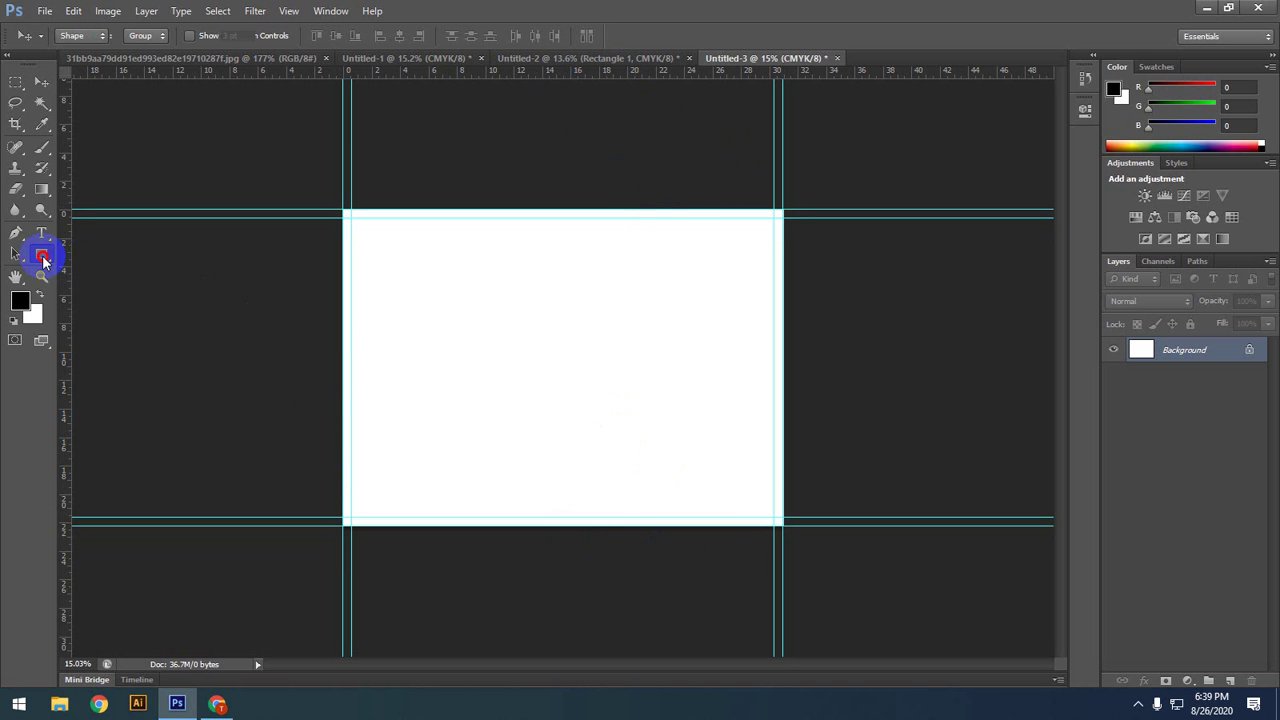
Step: Draw a black rectangle shape, about 3658 × 2630 px, from the canvas's upper-left corner to its lower-right corner
click(42, 255)
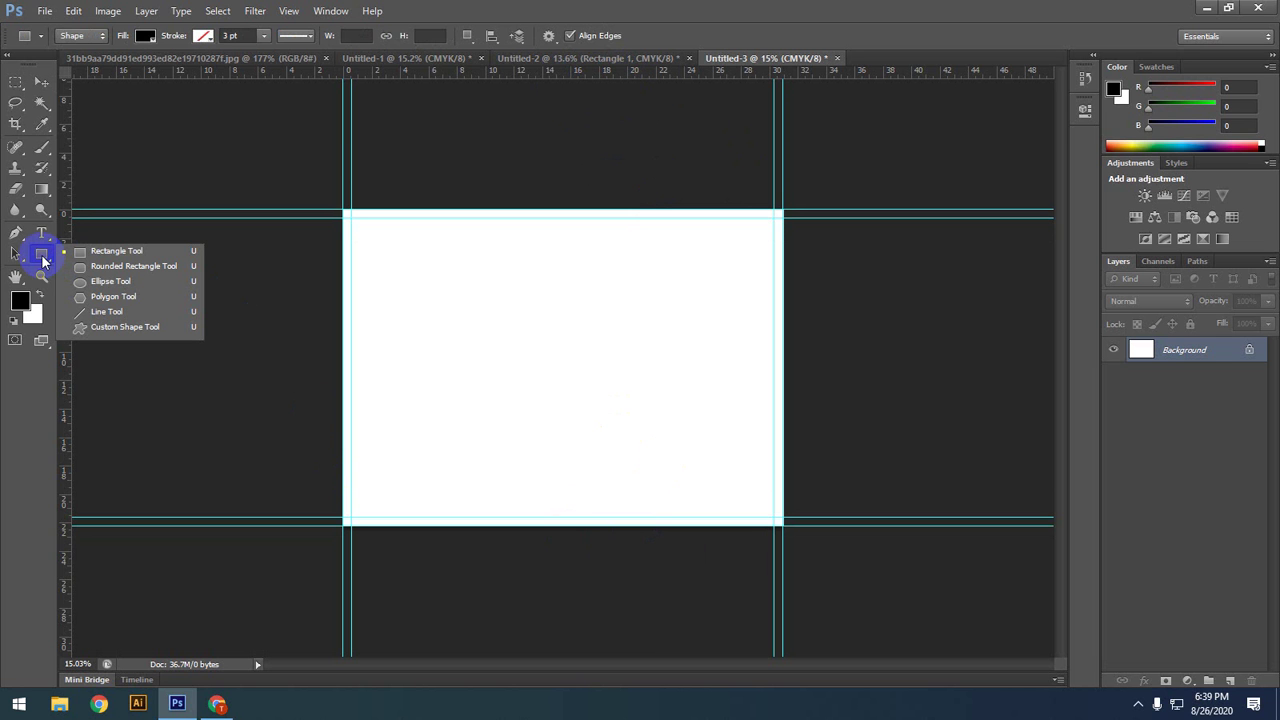
drag(41, 254, 106, 251)
drag(346, 209, 343, 206)
scroll(343, 206, up, 4)
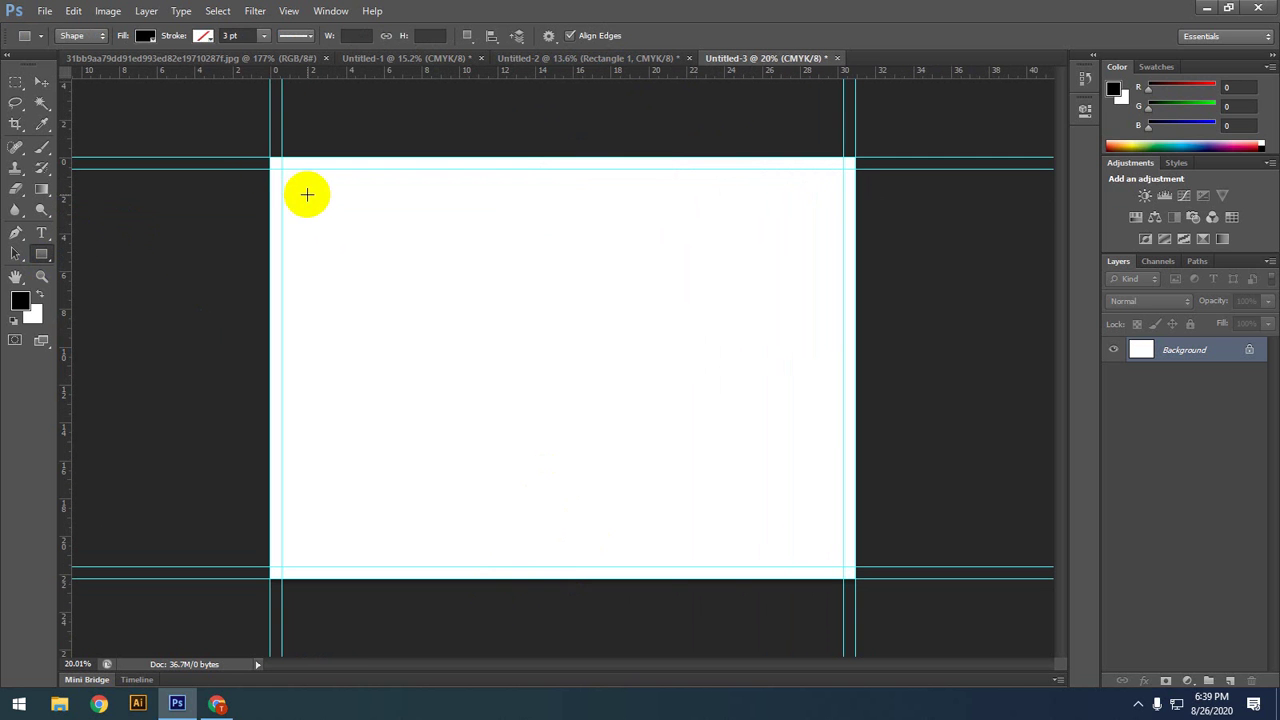
mouse_move(266, 161)
mouse_down()
mouse_move(754, 477)
mouse_move(646, 443)
mouse_move(458, 343)
mouse_move(680, 569)
mouse_move(294, 309)
mouse_move(380, 369)
mouse_move(269, 157)
mouse_move(325, 213)
mouse_up()
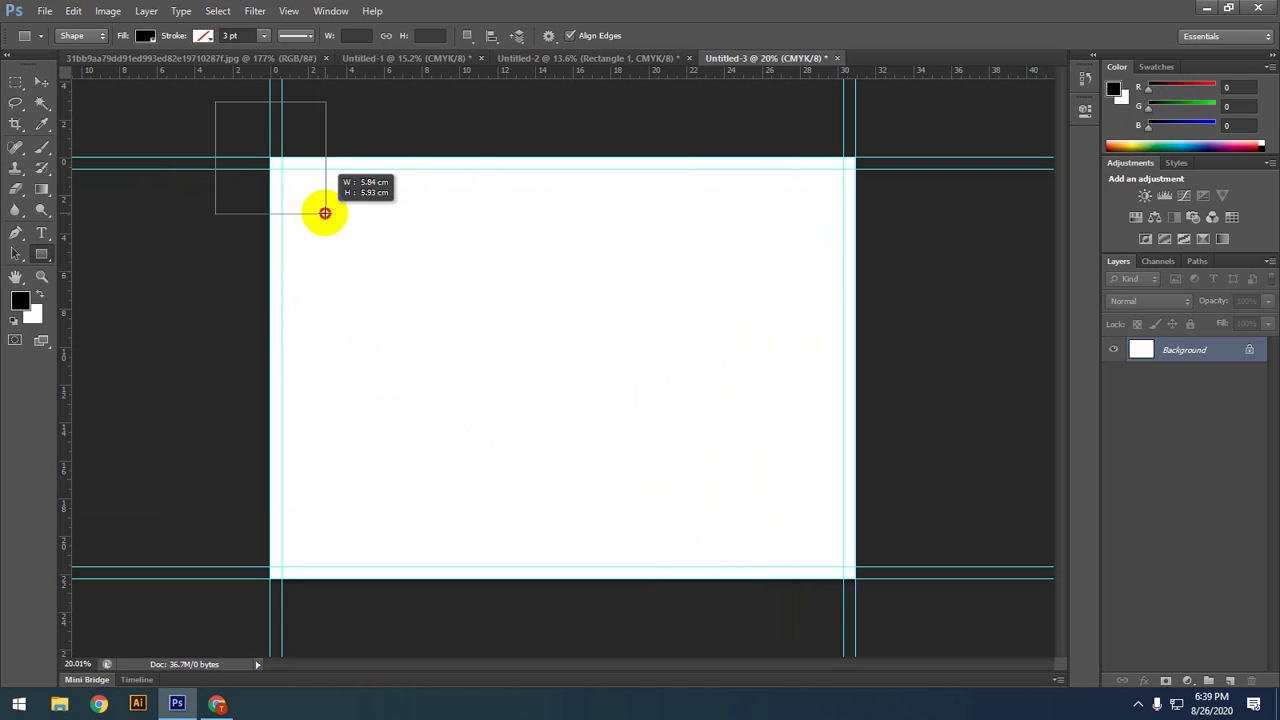
drag(325, 213, 301, 193)
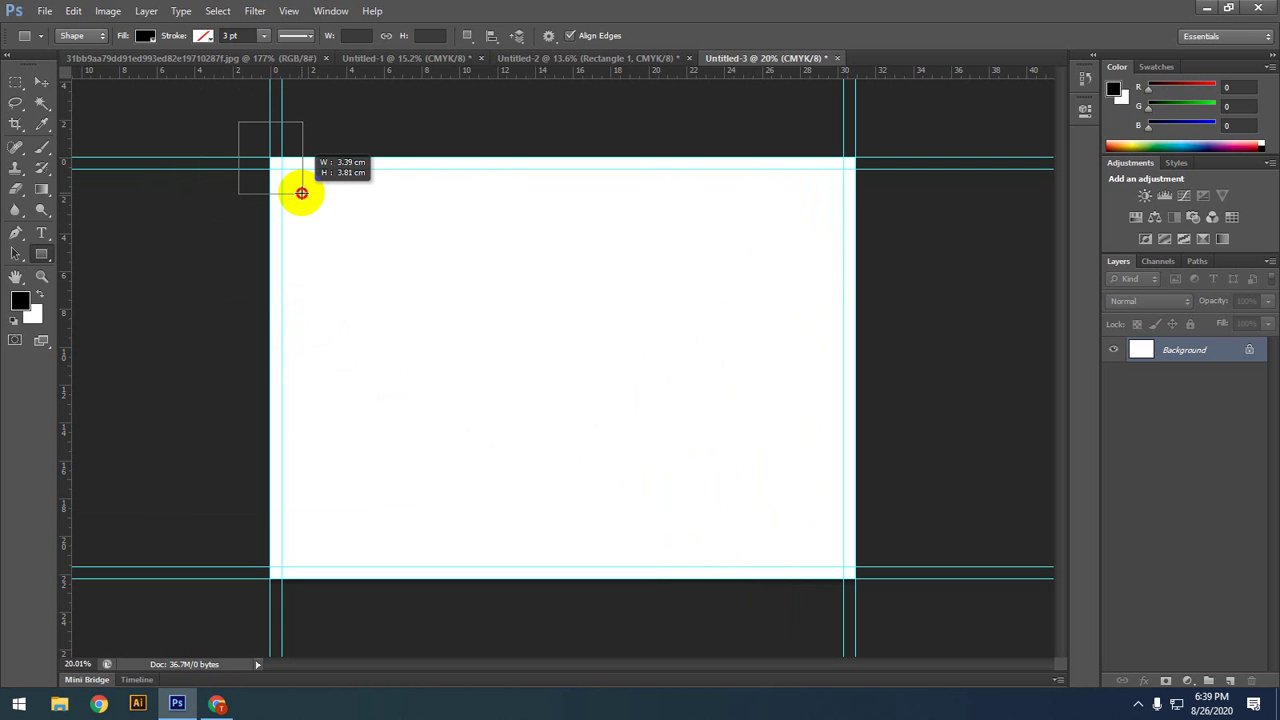
drag(301, 193, 390, 303)
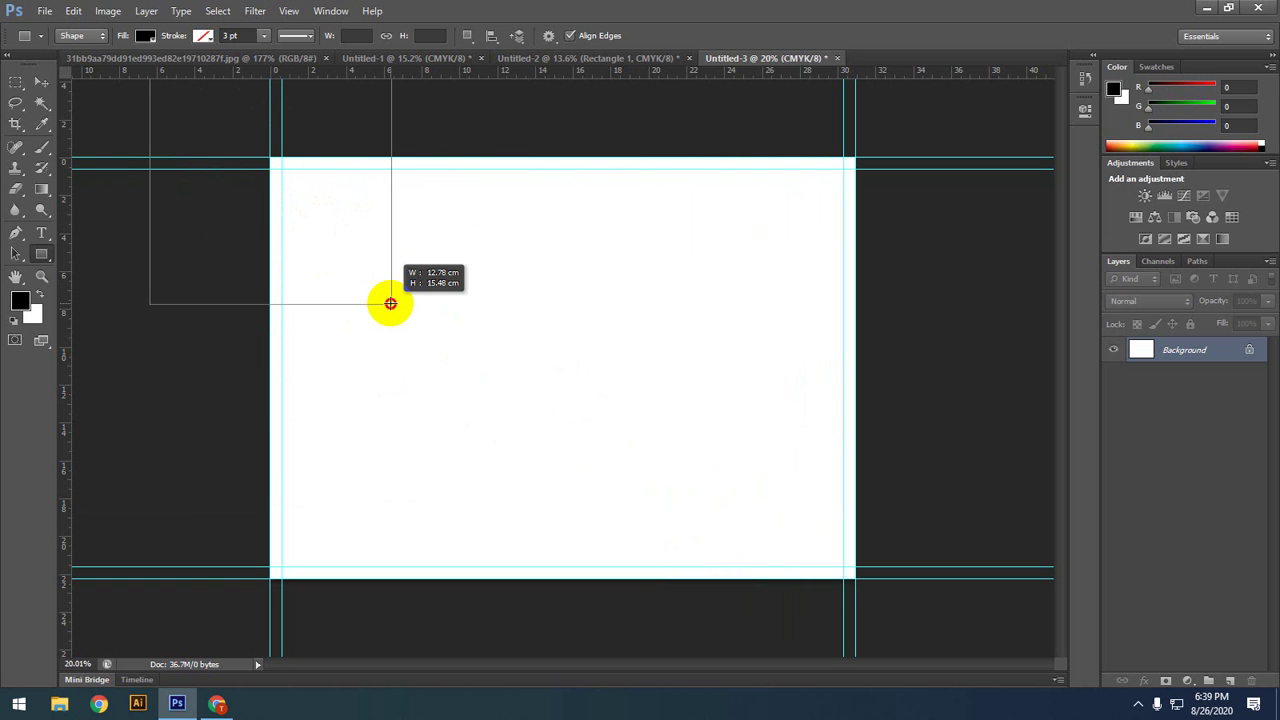
key(alt)
key(alt)
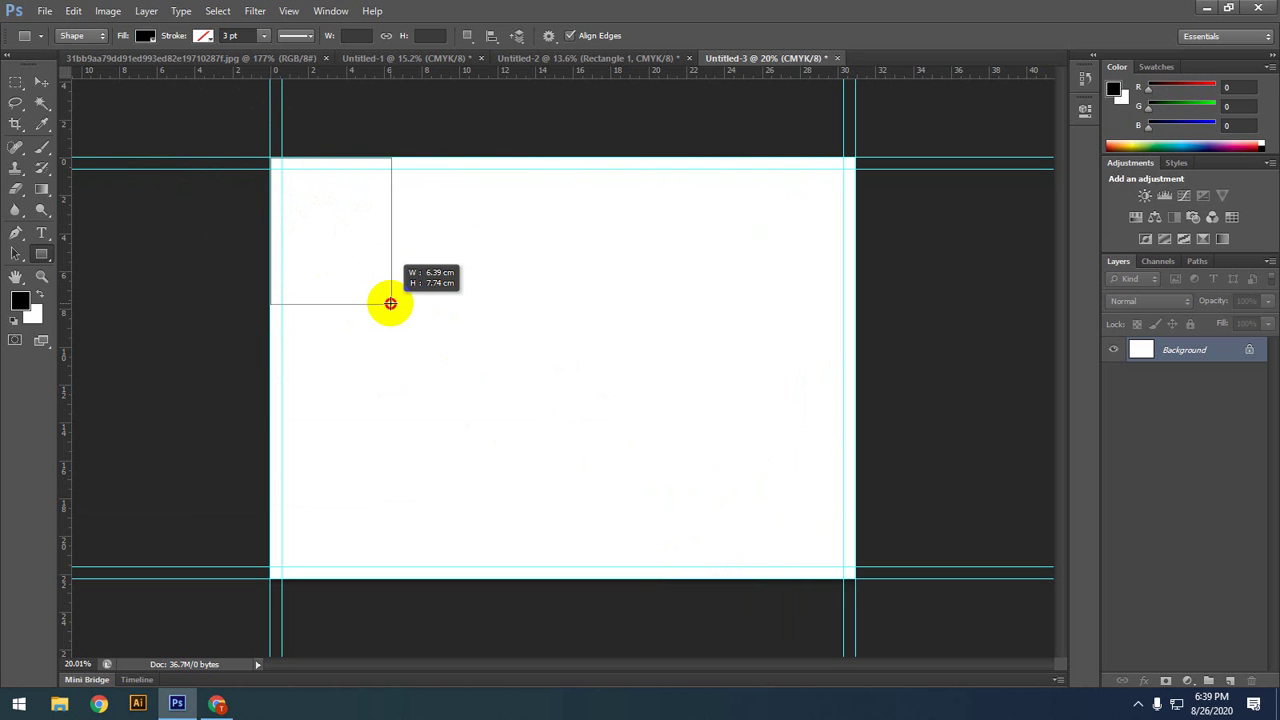
drag(390, 303, 856, 583)
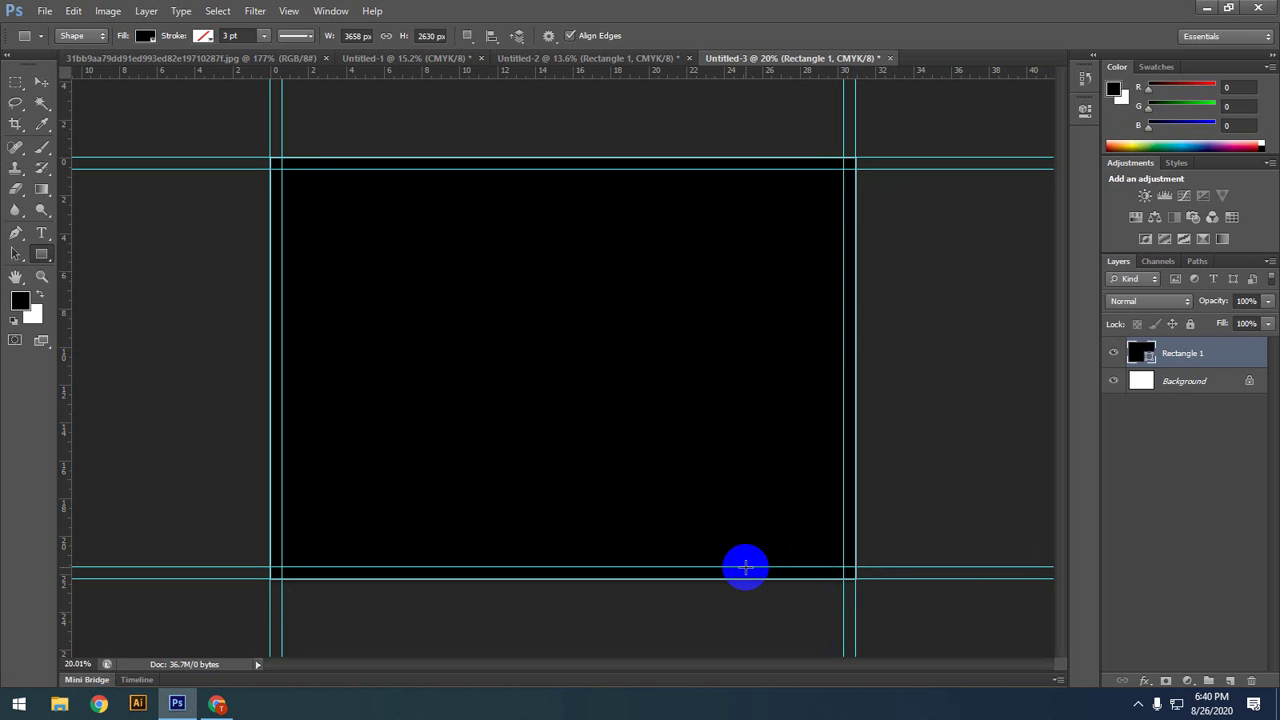
Step: Shift the guide on the canvas's right edge outward to inspect the black rectangle's edge, and return the guide to the canvas edge
scroll(703, 501, down, 2)
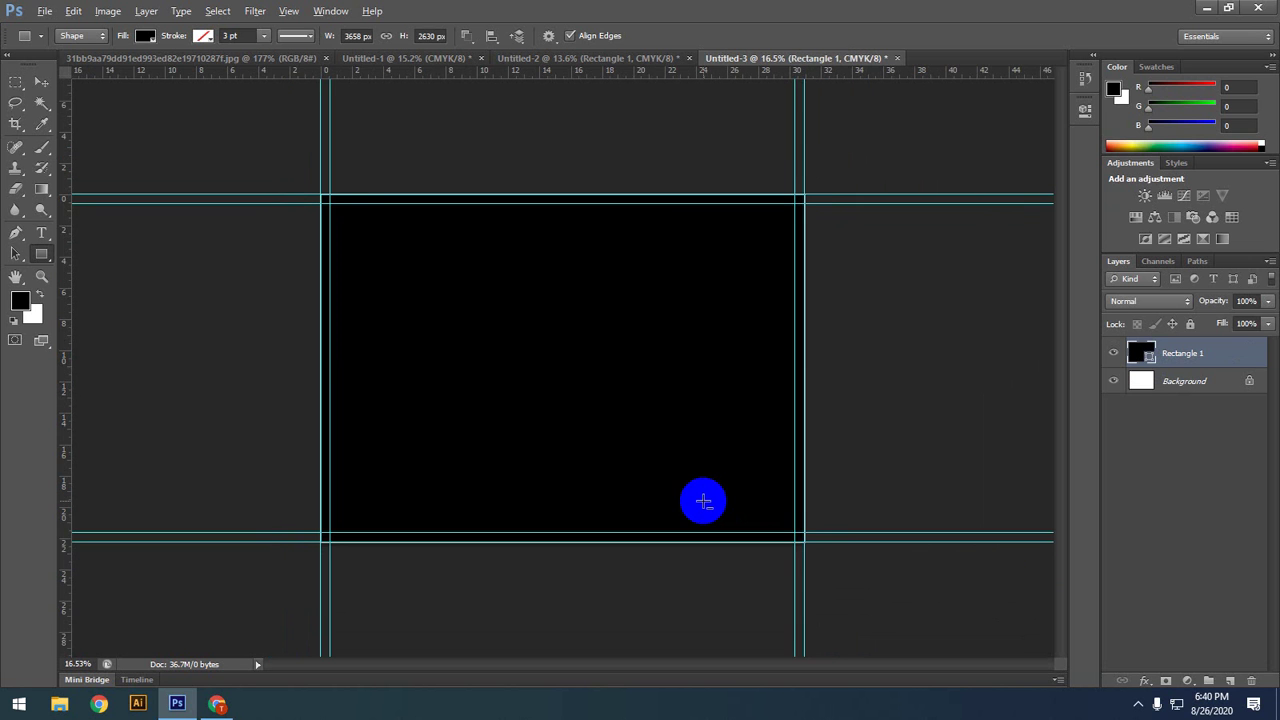
scroll(703, 501, up, 1)
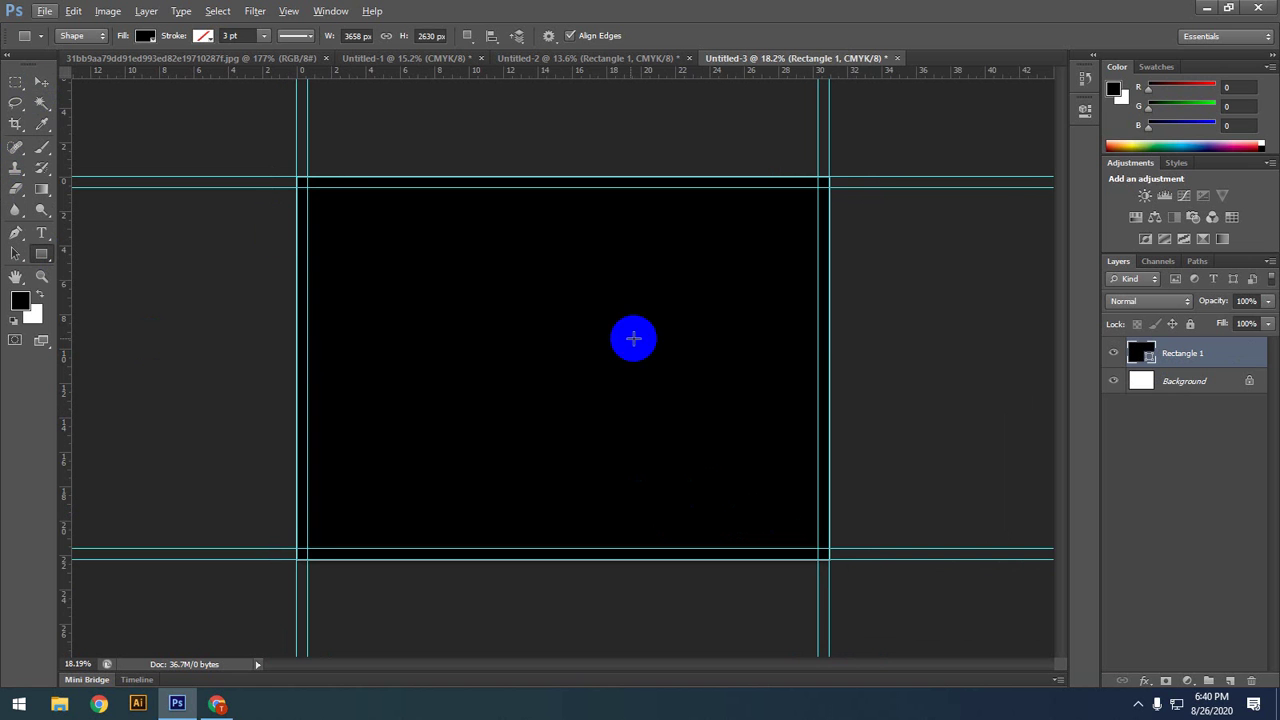
scroll(866, 408, up, 3)
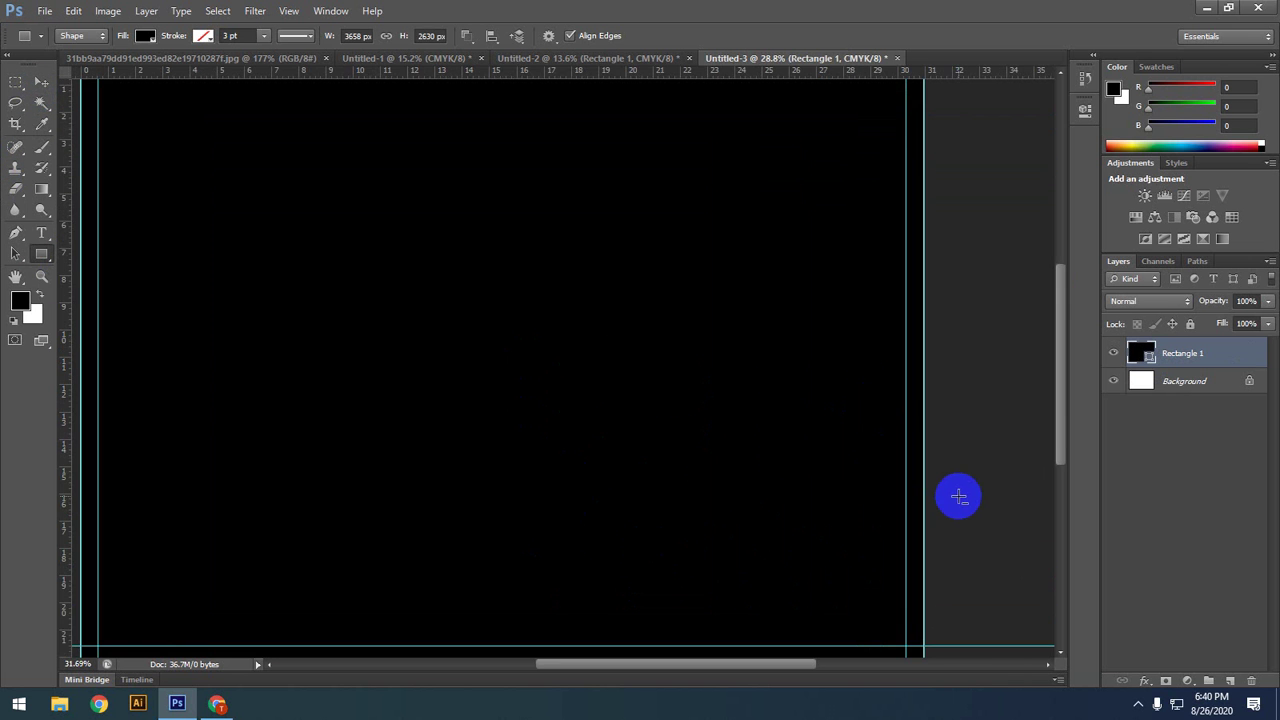
scroll(960, 494, up, 1)
scroll(930, 489, up, 4)
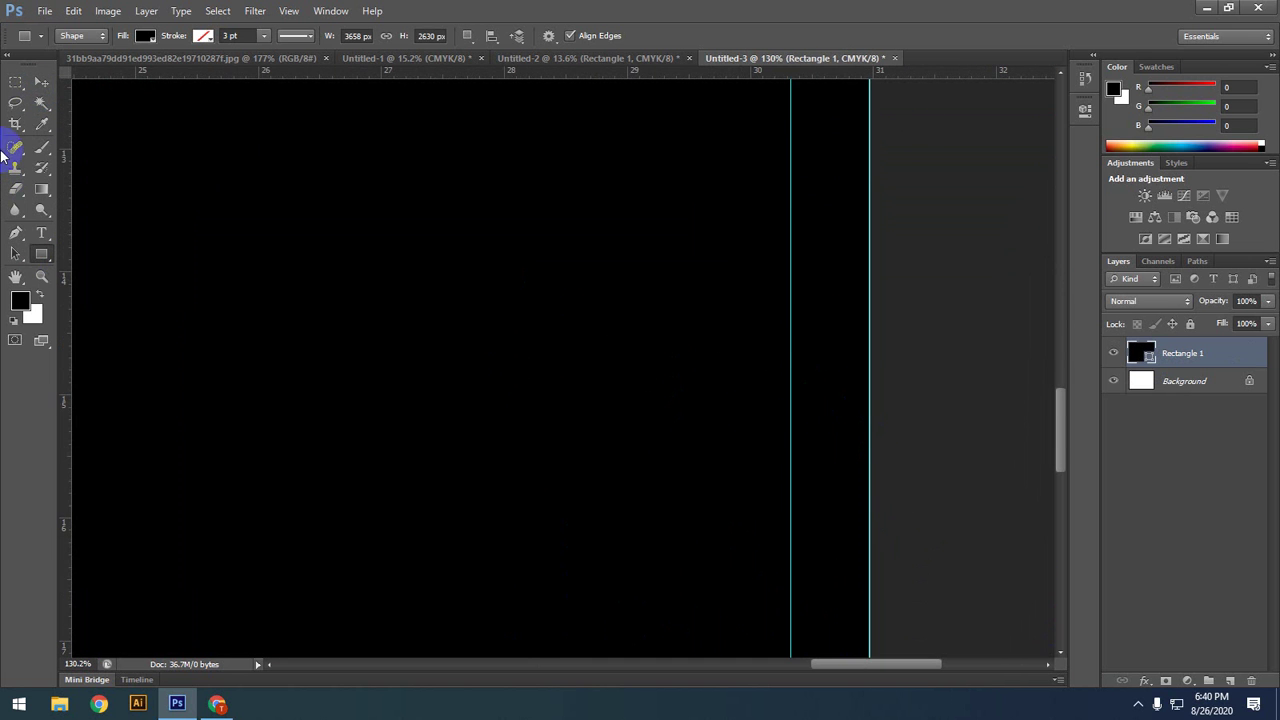
click(44, 84)
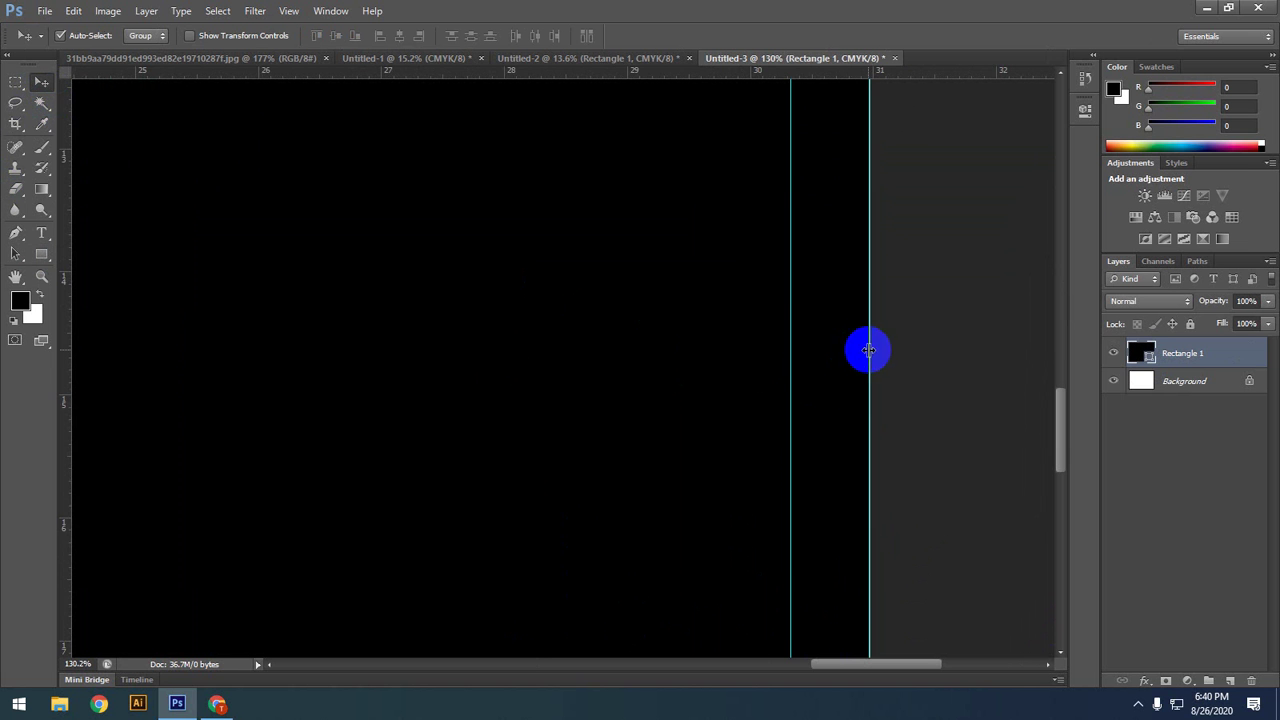
drag(867, 351, 946, 374)
scroll(889, 406, up, 5)
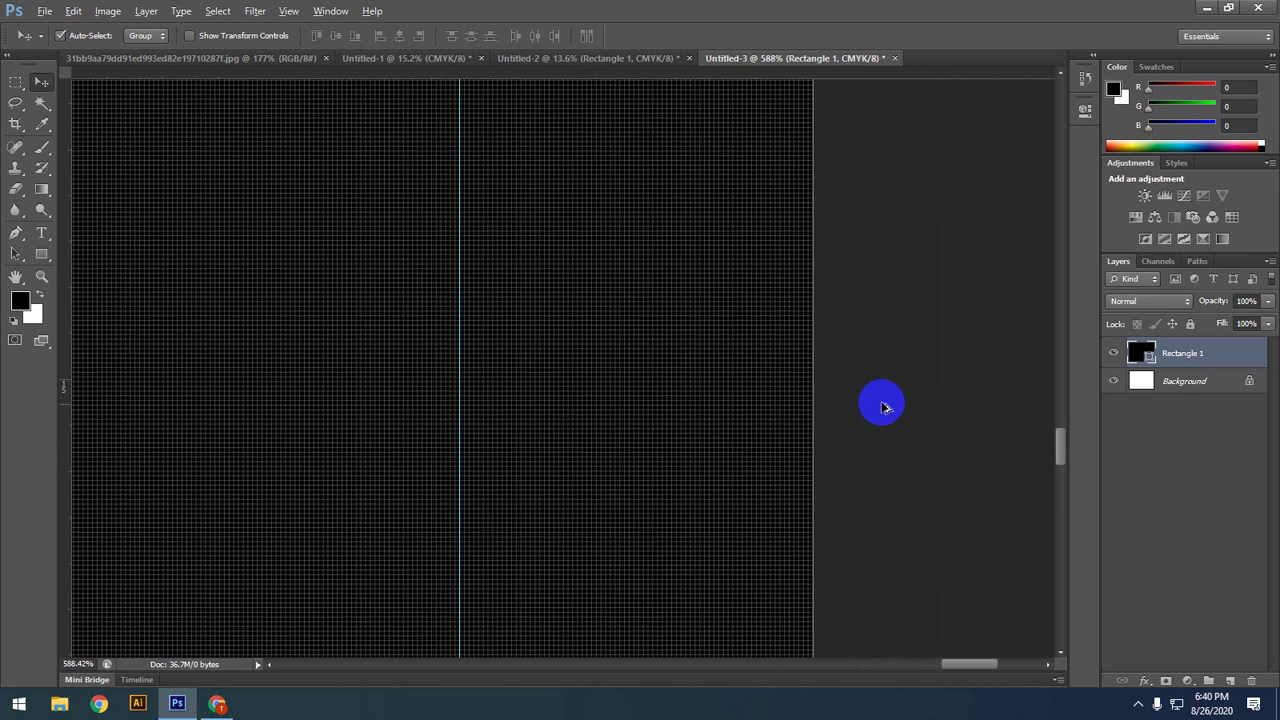
scroll(830, 410, down, 10)
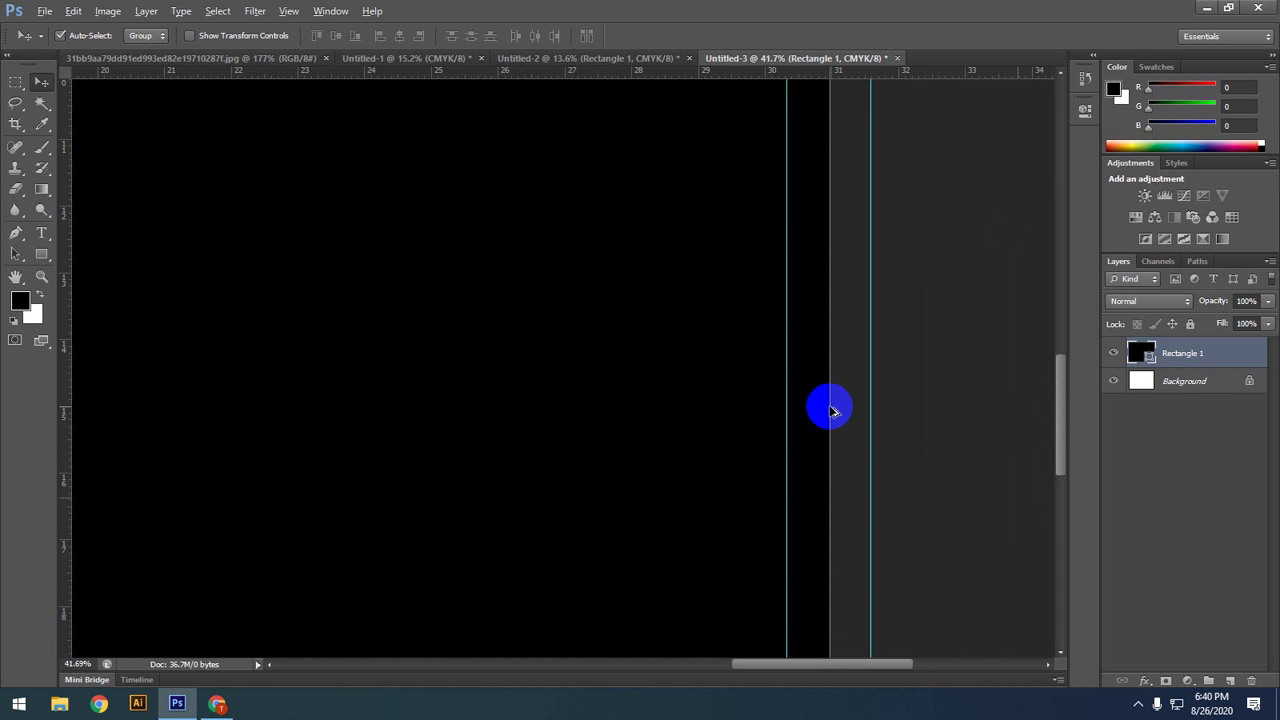
scroll(830, 410, down, 2)
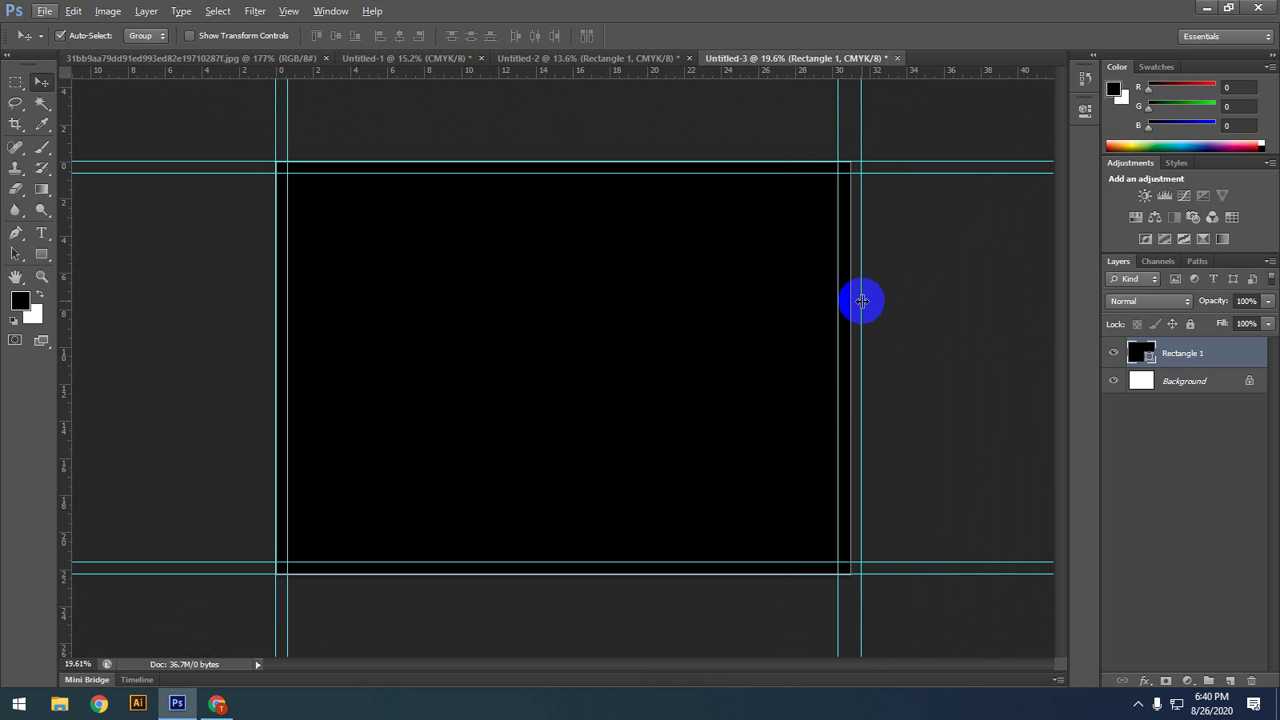
drag(860, 297, 850, 301)
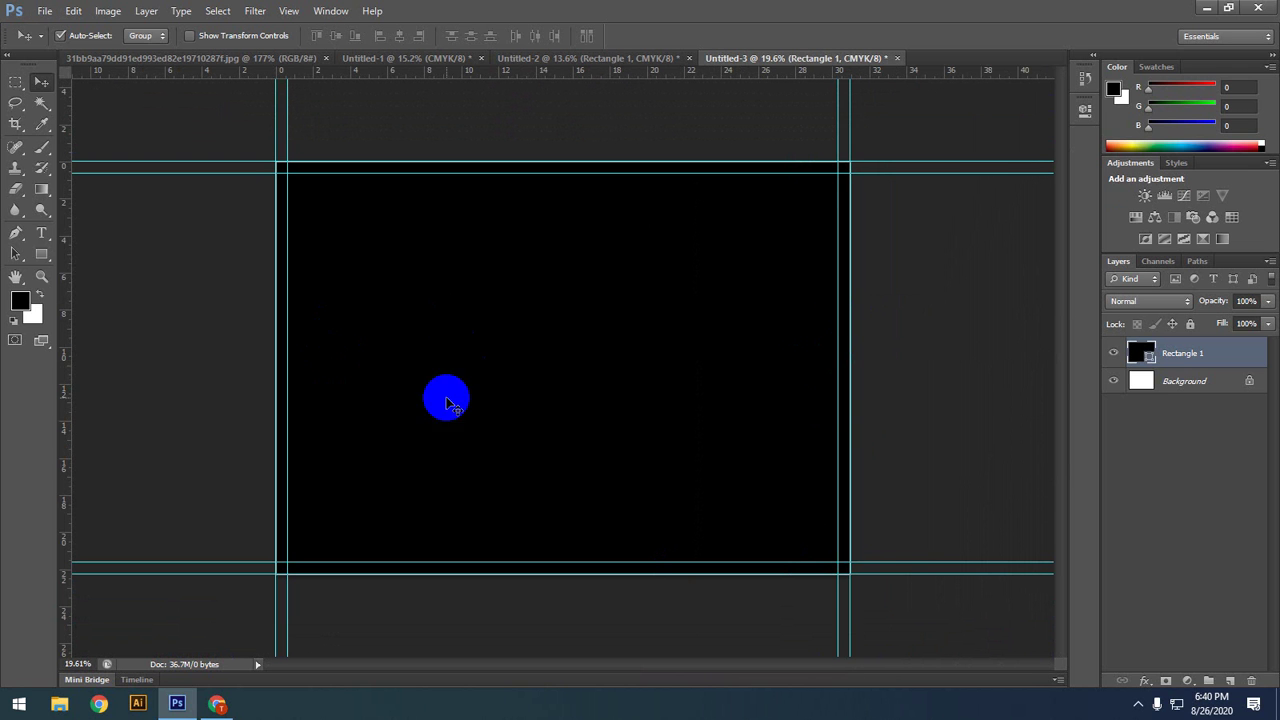
Step: Set the Rectangle tool's path operation to Exclude Overlapping Shapes with the black rectangle's layer active
click(42, 254)
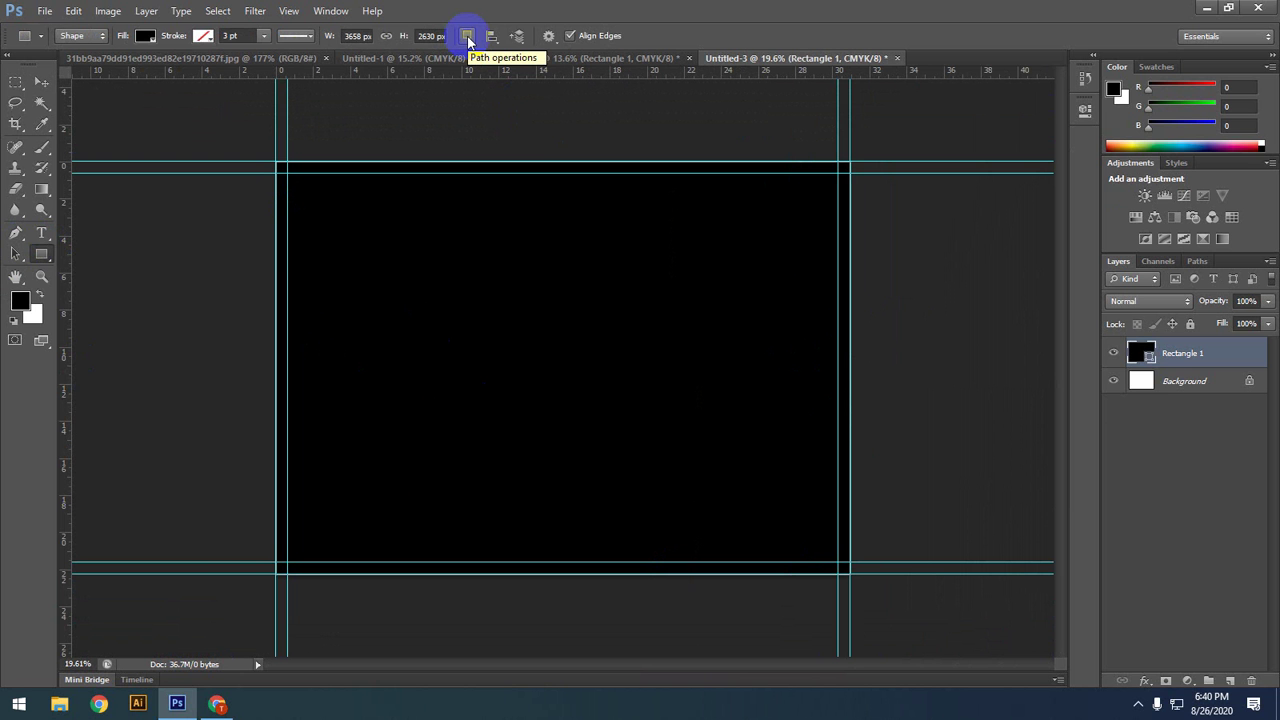
click(467, 38)
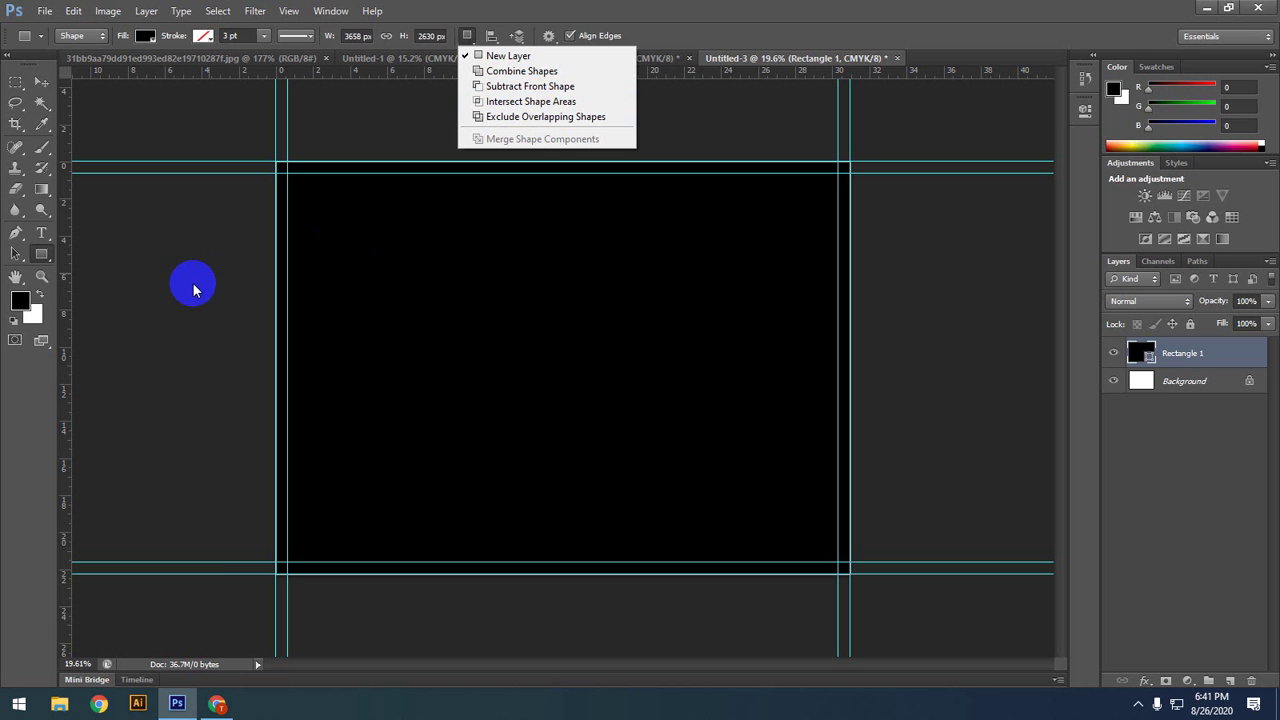
click(42, 255)
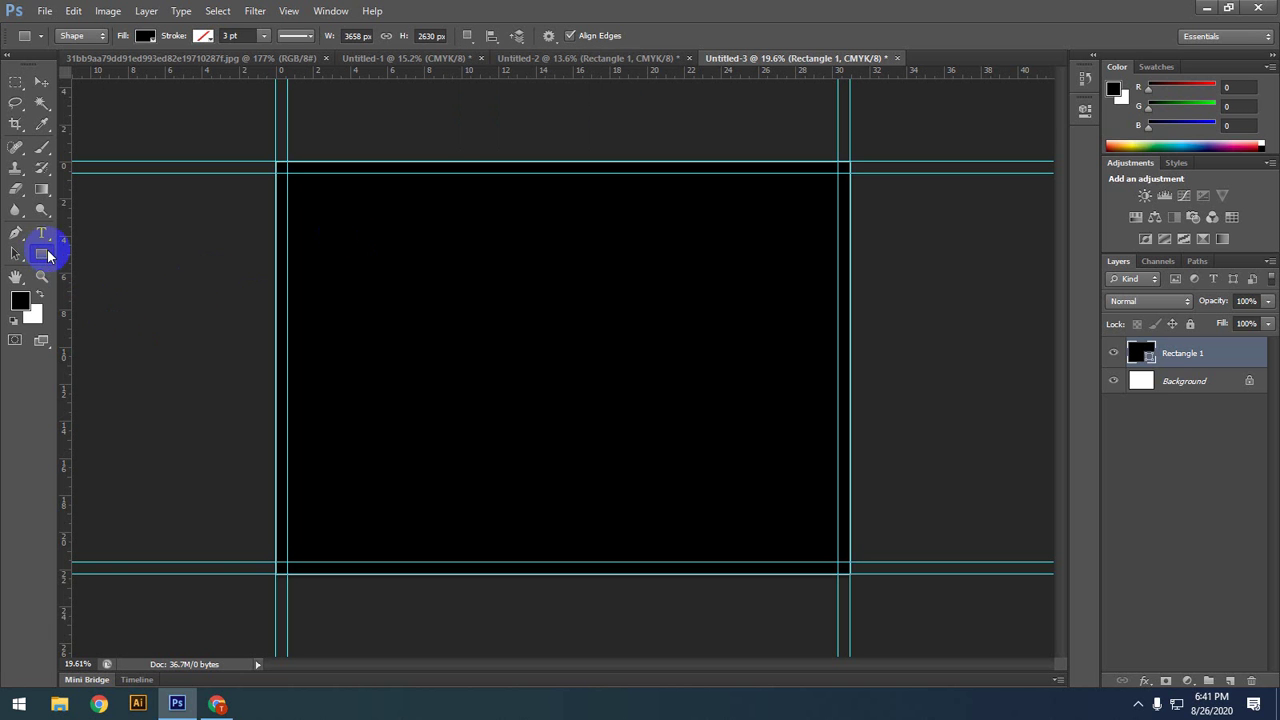
click(467, 37)
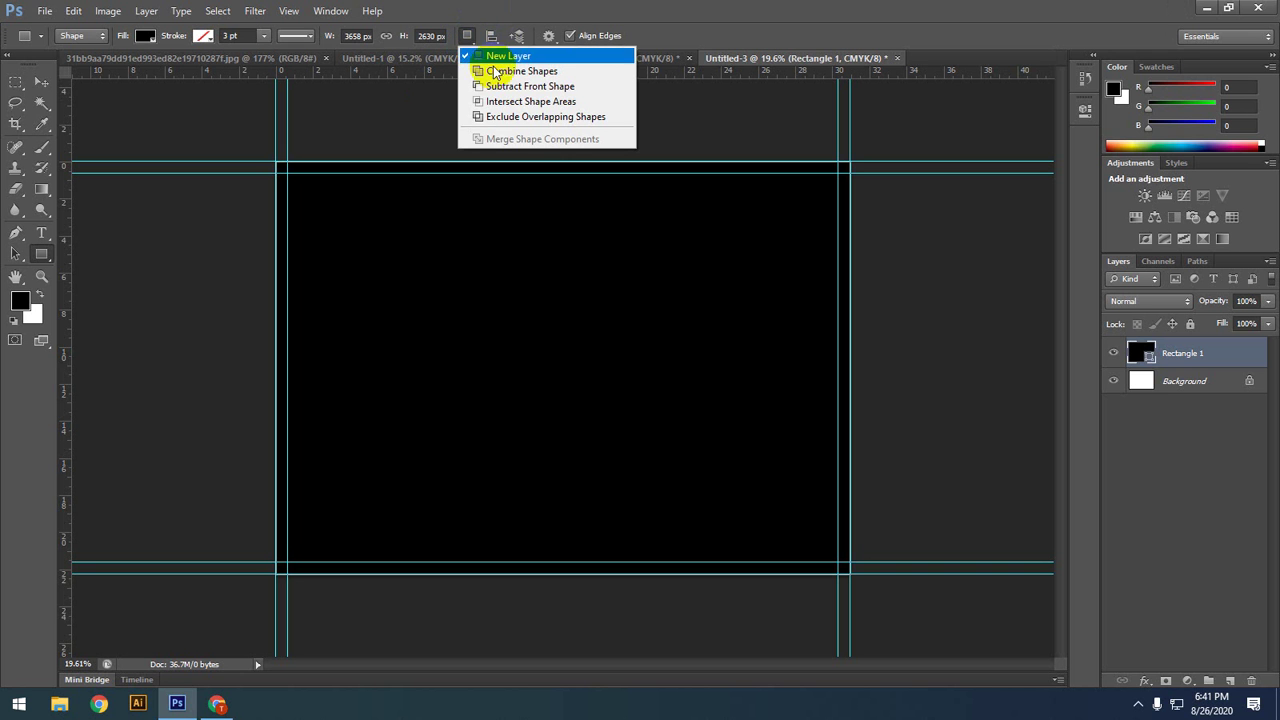
click(533, 122)
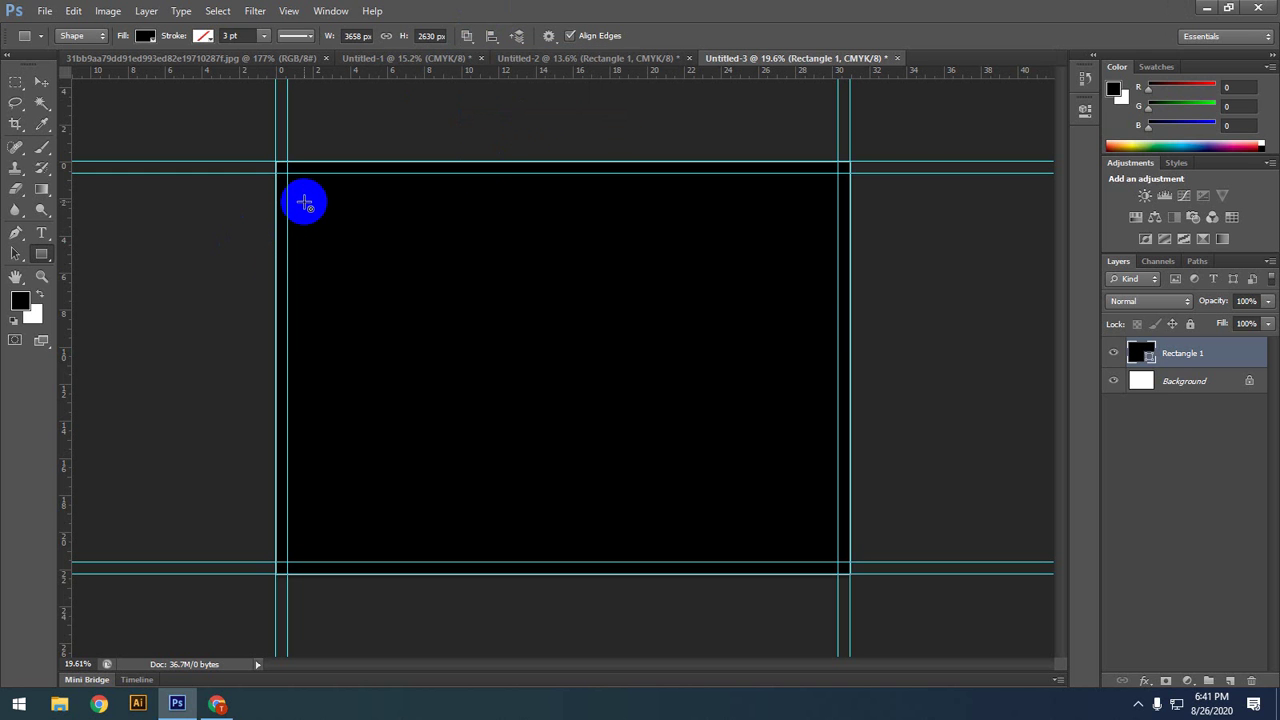
key(alt)
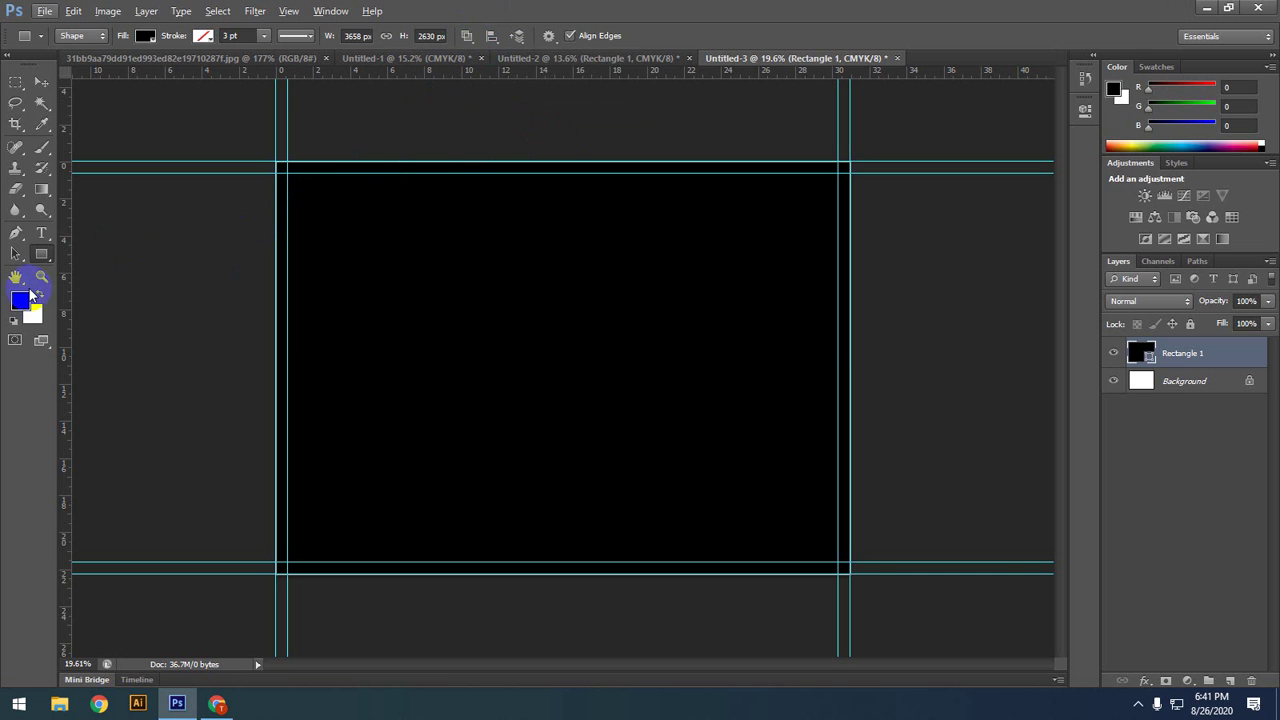
click(466, 36)
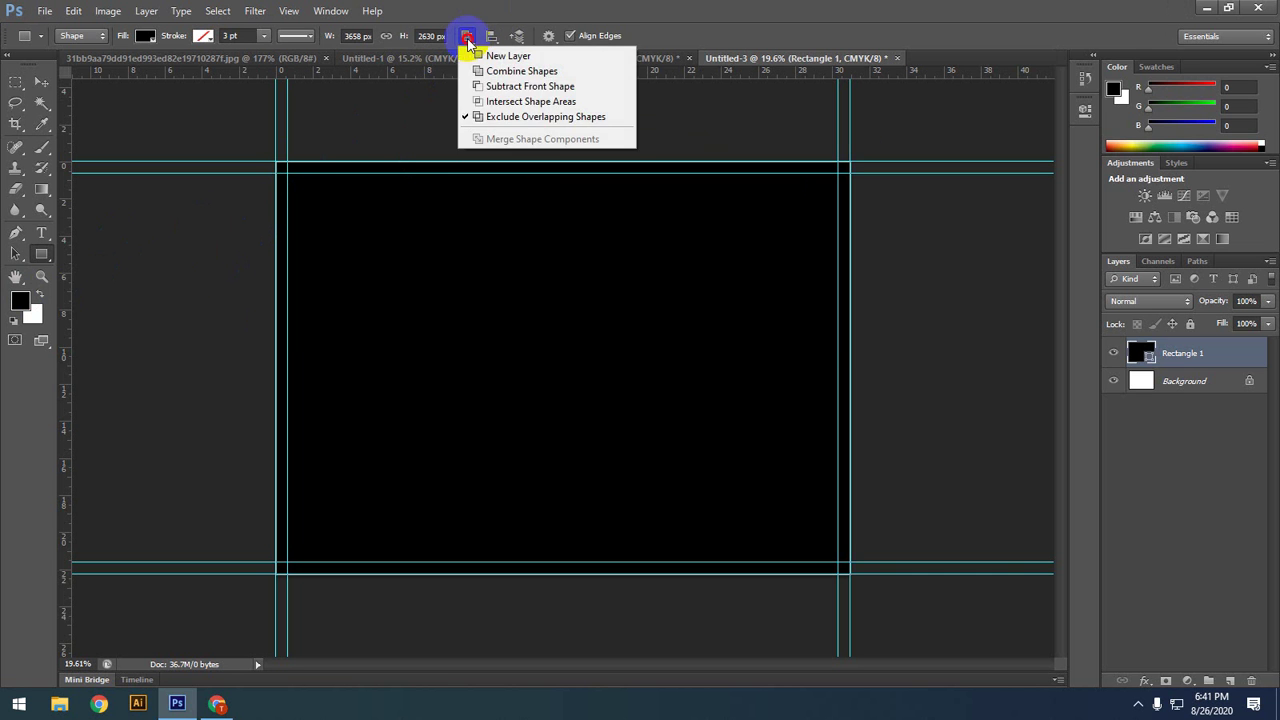
click(493, 116)
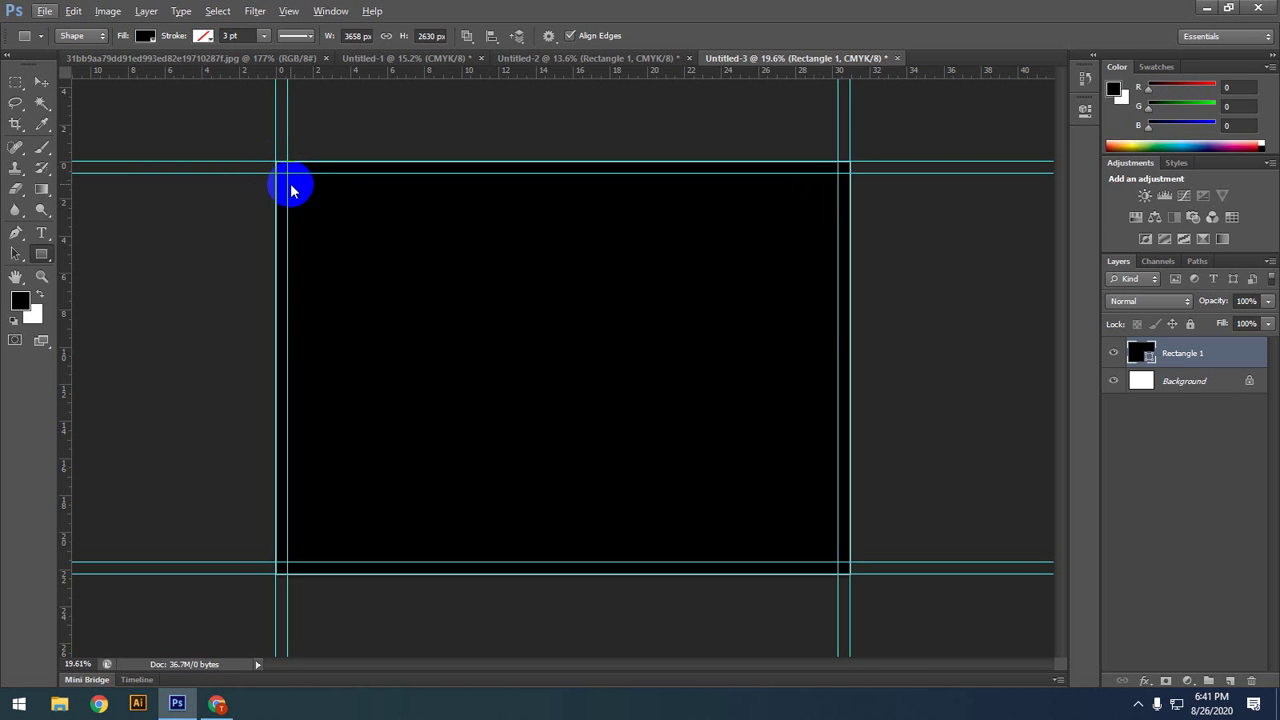
Step: Draw a second rectangle between the inner guide intersections, from upper left to lower right, to cut out the black shape's centre
scroll(290, 183, up, 1)
scroll(290, 183, up, 4)
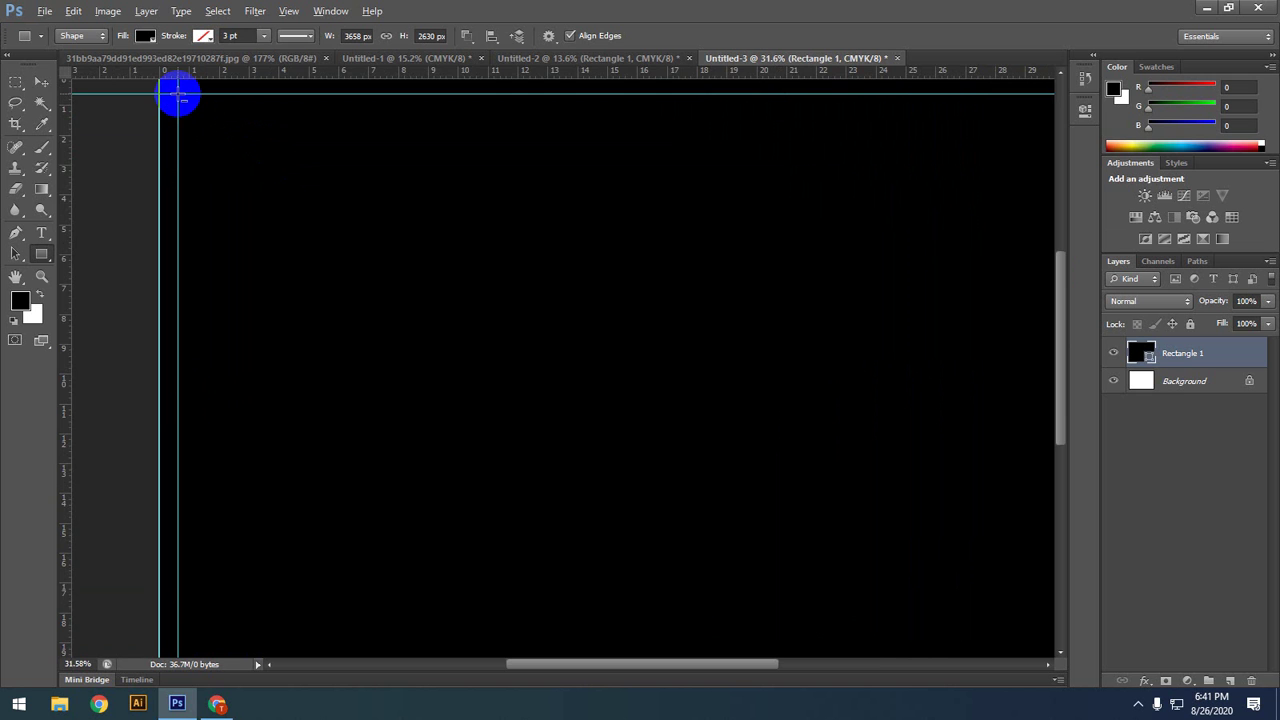
scroll(178, 95, down, 3)
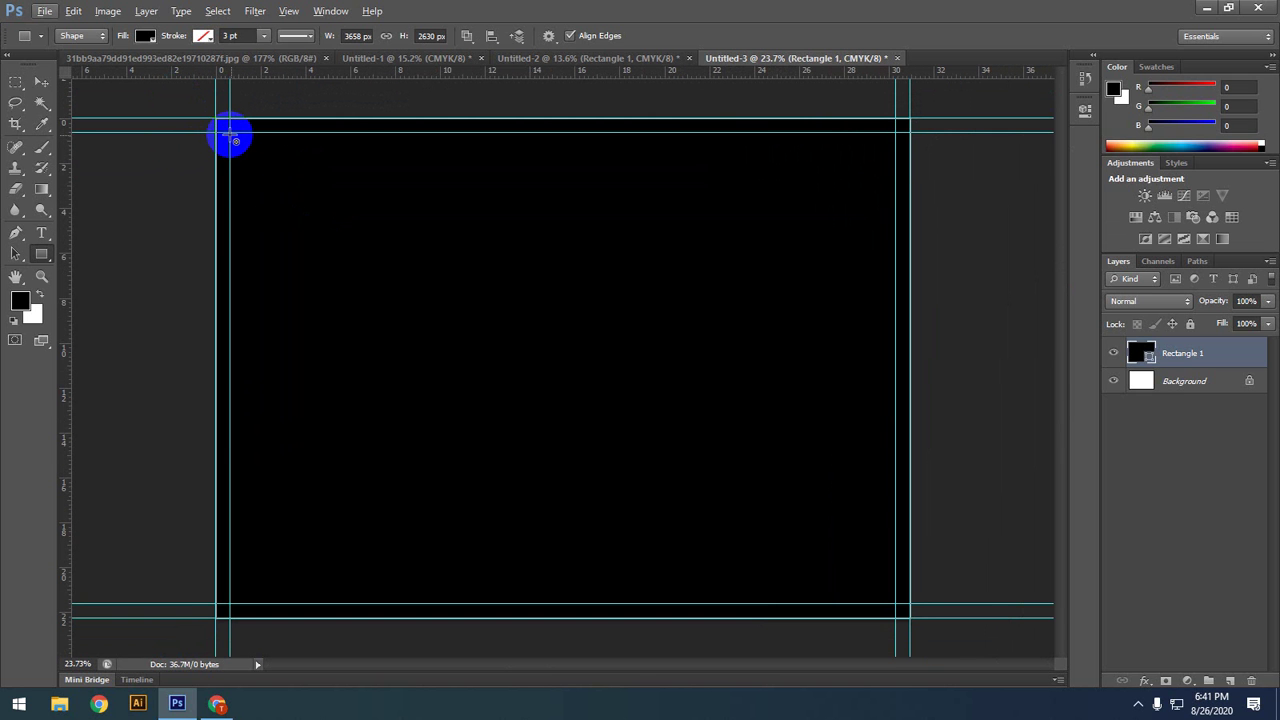
drag(230, 133, 897, 605)
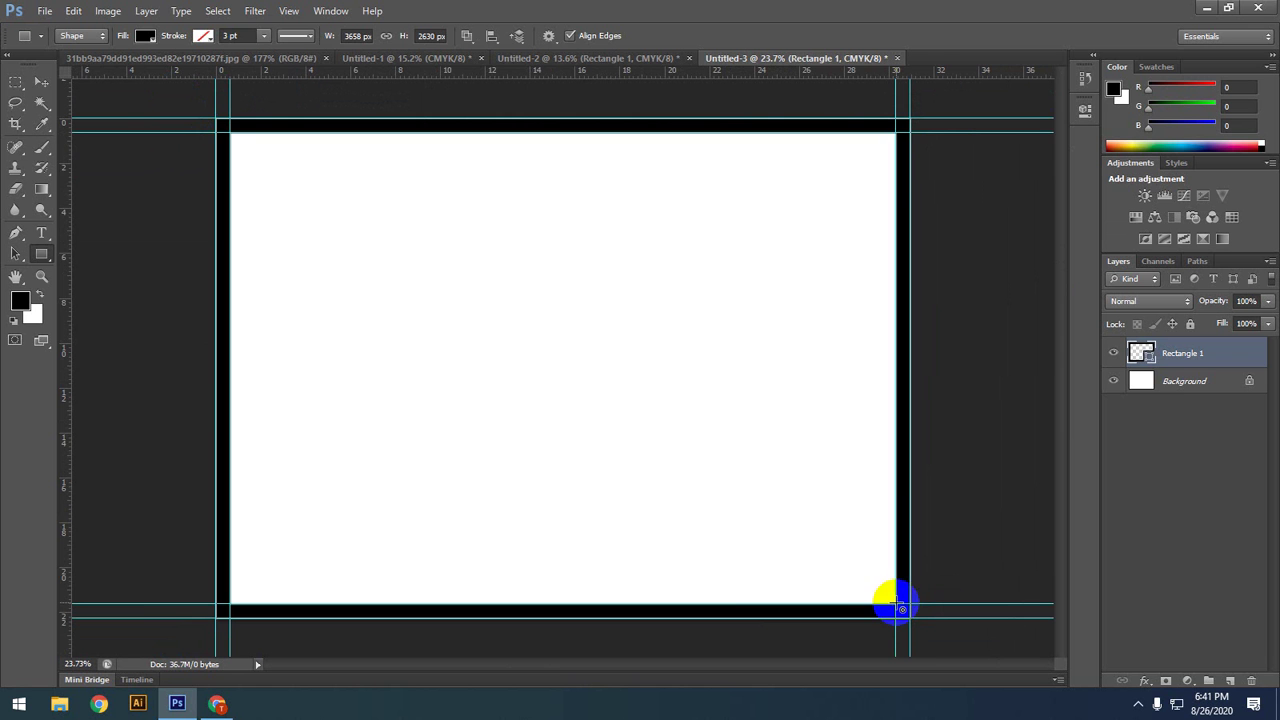
Step: Toggle the frame layer's visibility off and on to check the black bleed border around the page
click(42, 82)
scroll(471, 310, down, 3)
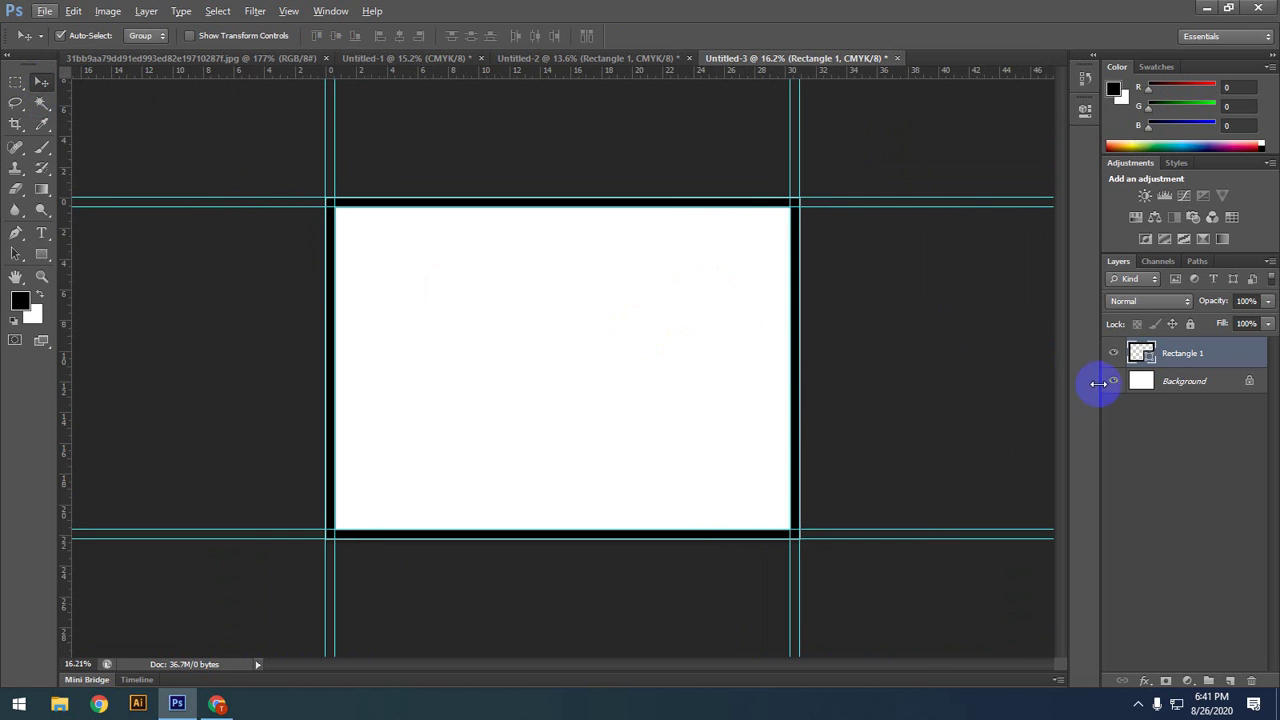
click(1111, 355)
click(1111, 355)
click(1111, 355)
click(1111, 355)
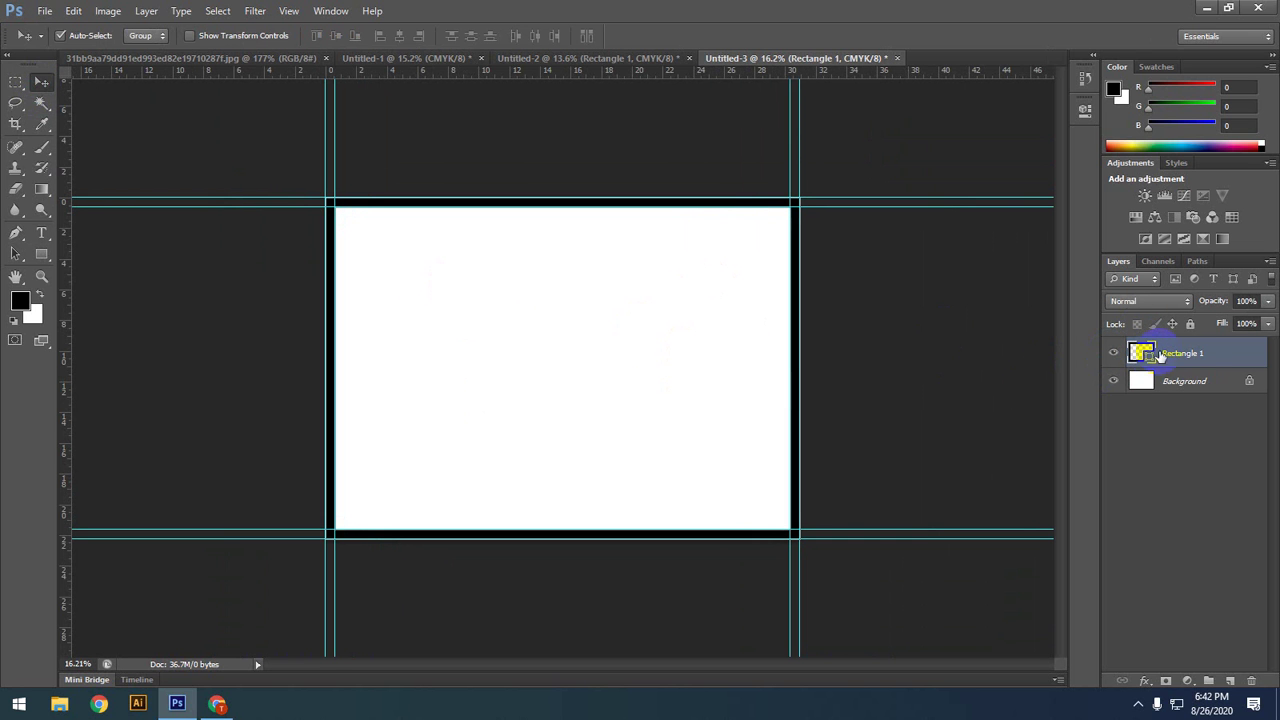
Step: Rename the Rectangle 1 layer as Bleed
double_click(1183, 353)
key(BackSpace)
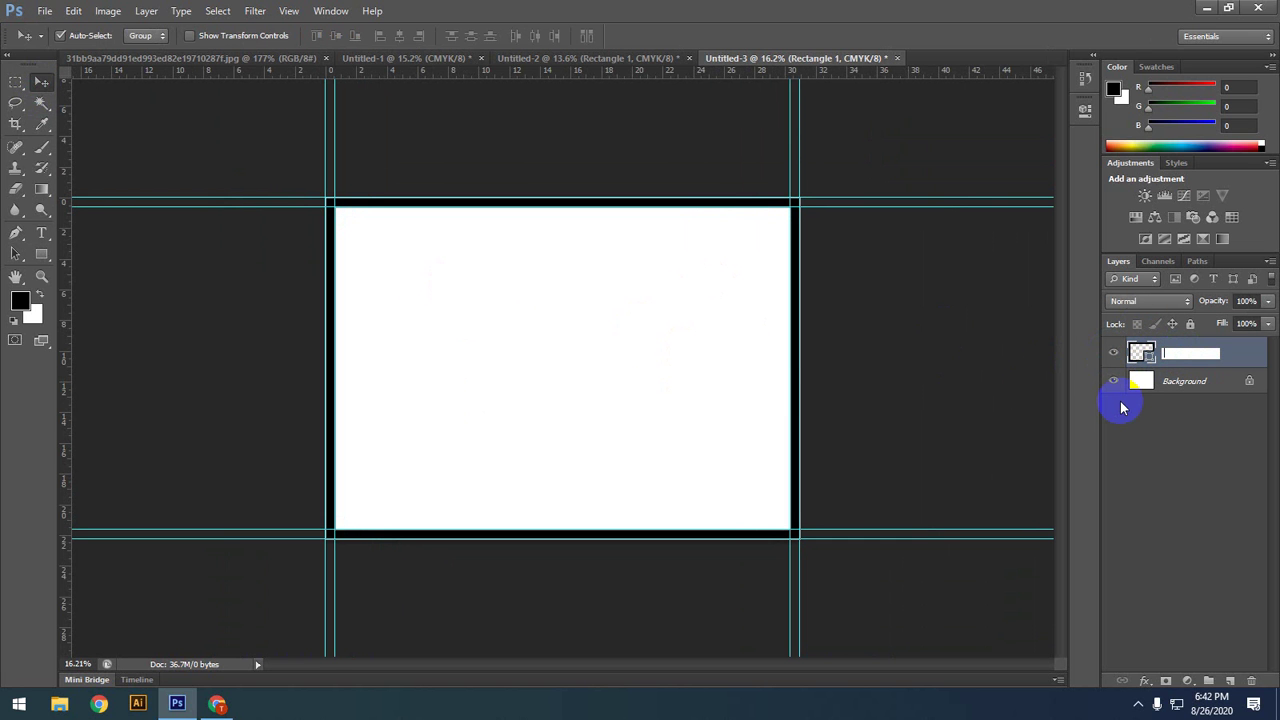
text(Bleed)
key(Return)
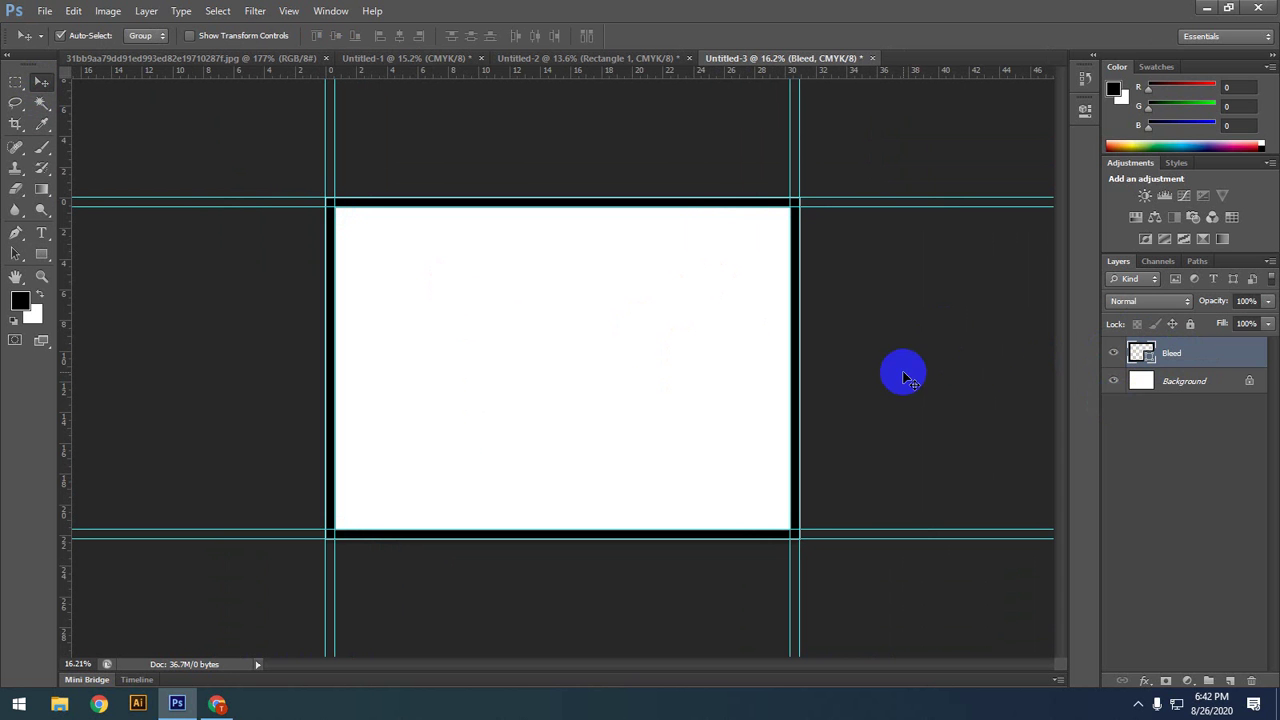
Step: Add a light blue Solid Color fill layer directly above the Background layer
click(1170, 383)
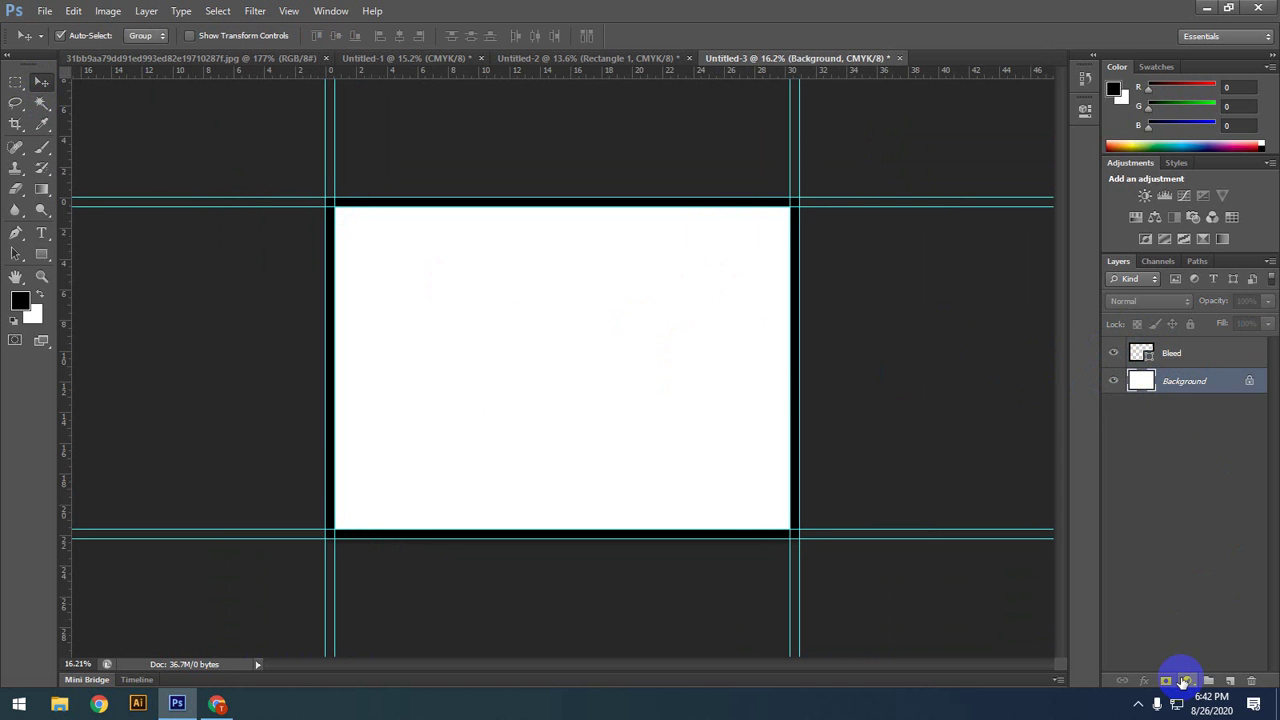
click(1187, 680)
click(1171, 331)
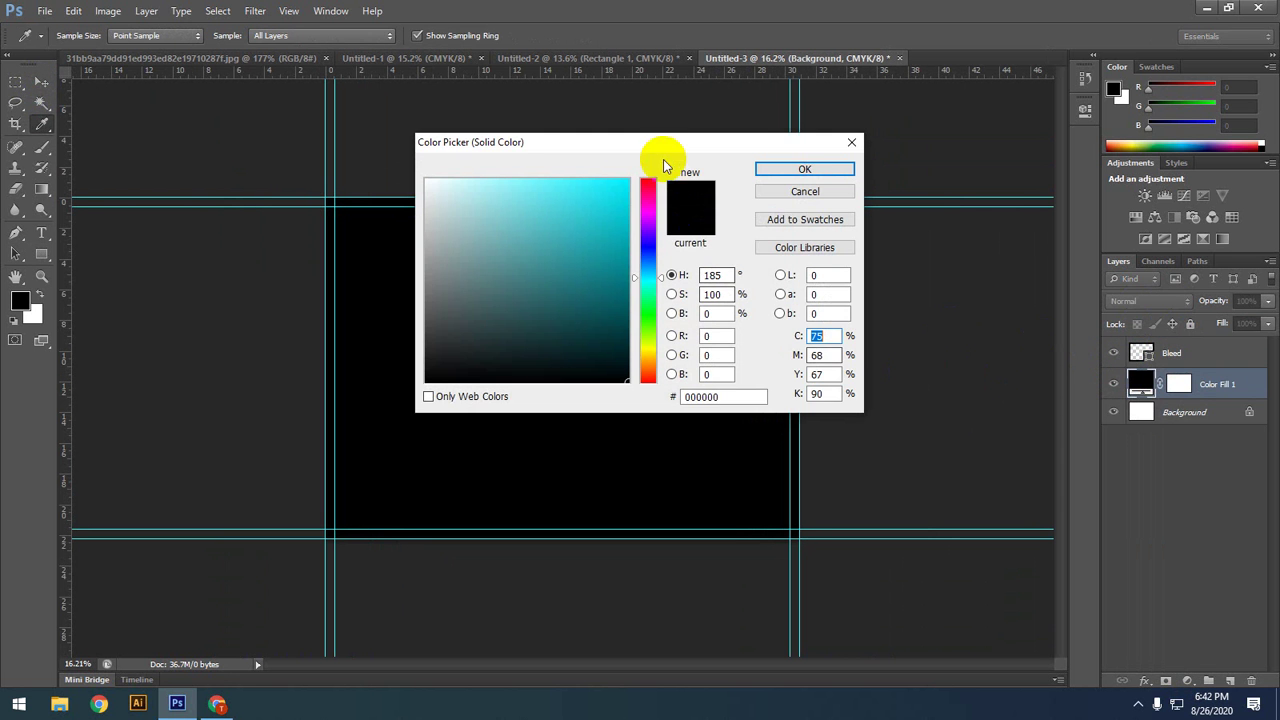
drag(677, 139, 826, 135)
click(751, 203)
click(945, 157)
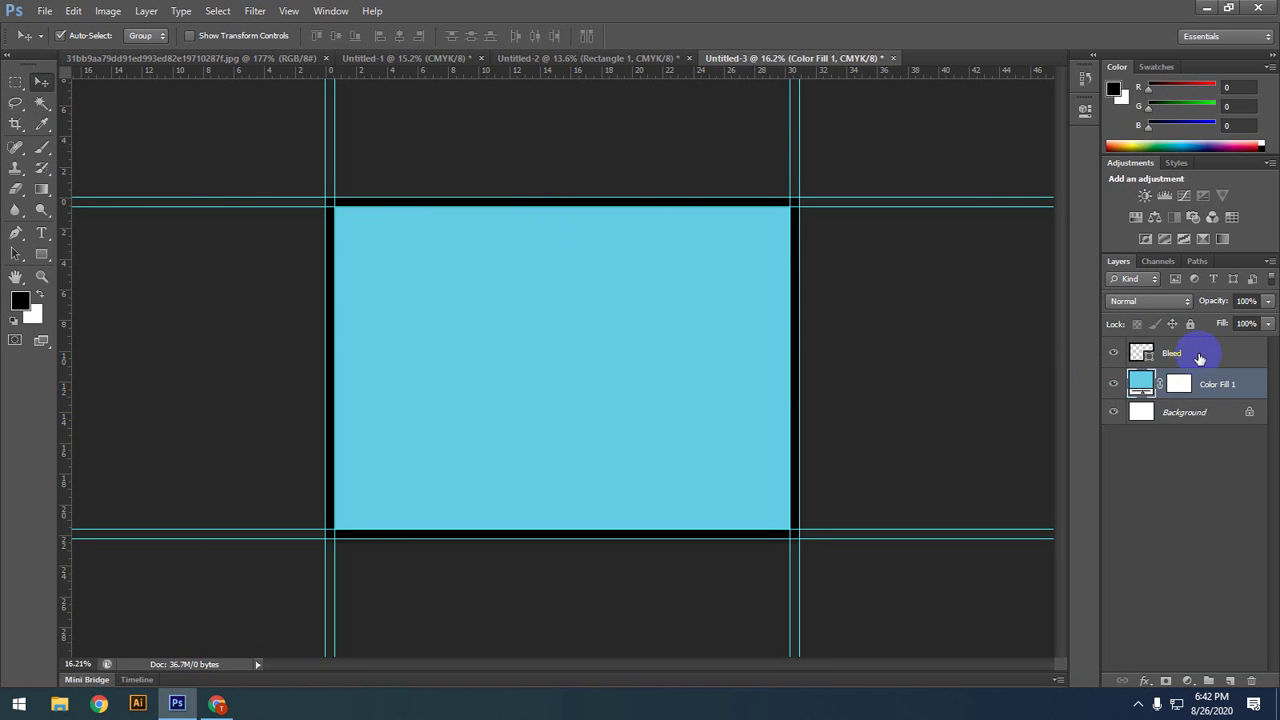
Step: Change the Bleed shape's fill to light grey, #dadada
click(1143, 356)
double_click(1146, 357)
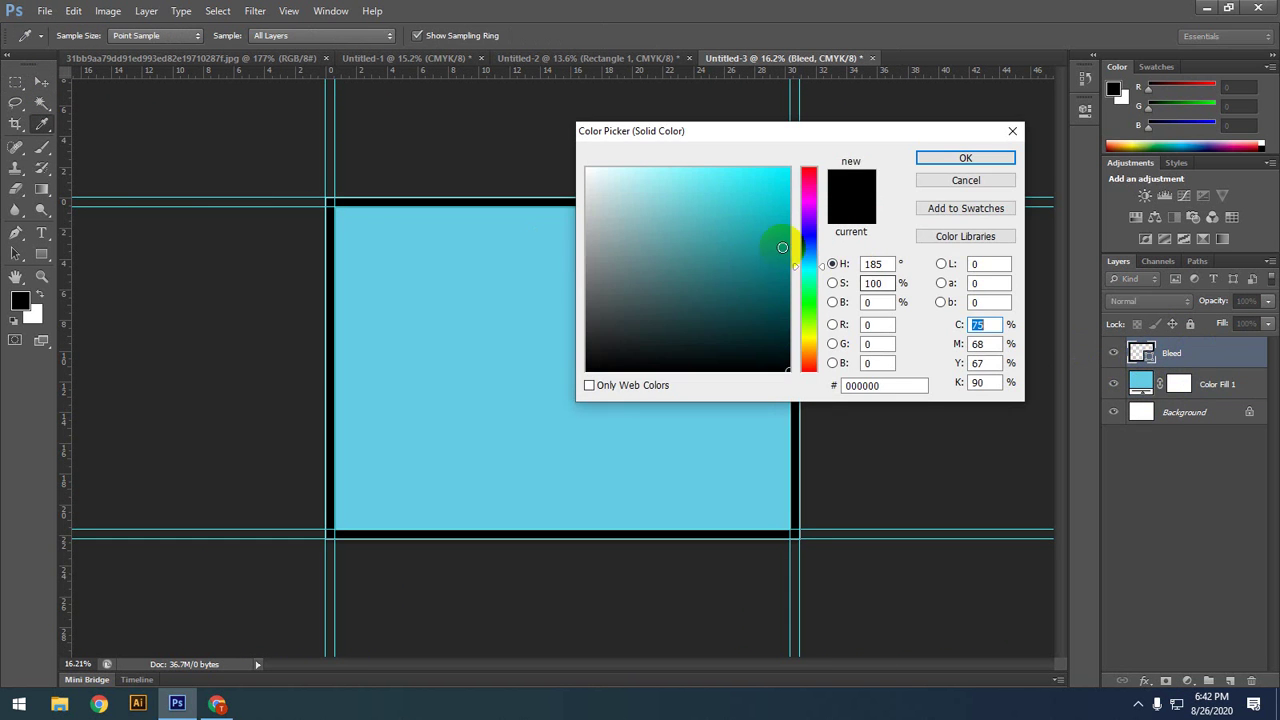
click(600, 271)
drag(600, 271, 580, 194)
click(929, 161)
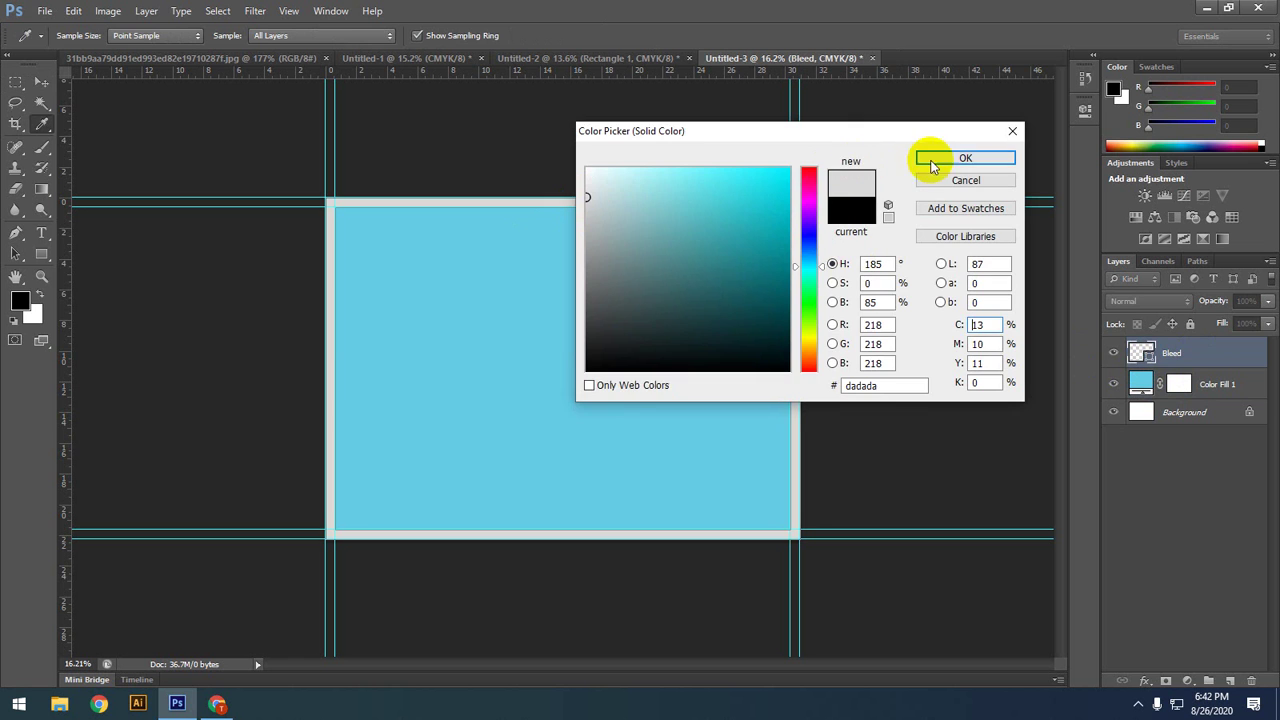
Step: Deselect the layers and remove the four guides along the canvas's outer edges, keeping the inner trim guides
drag(600, 357, 537, 266)
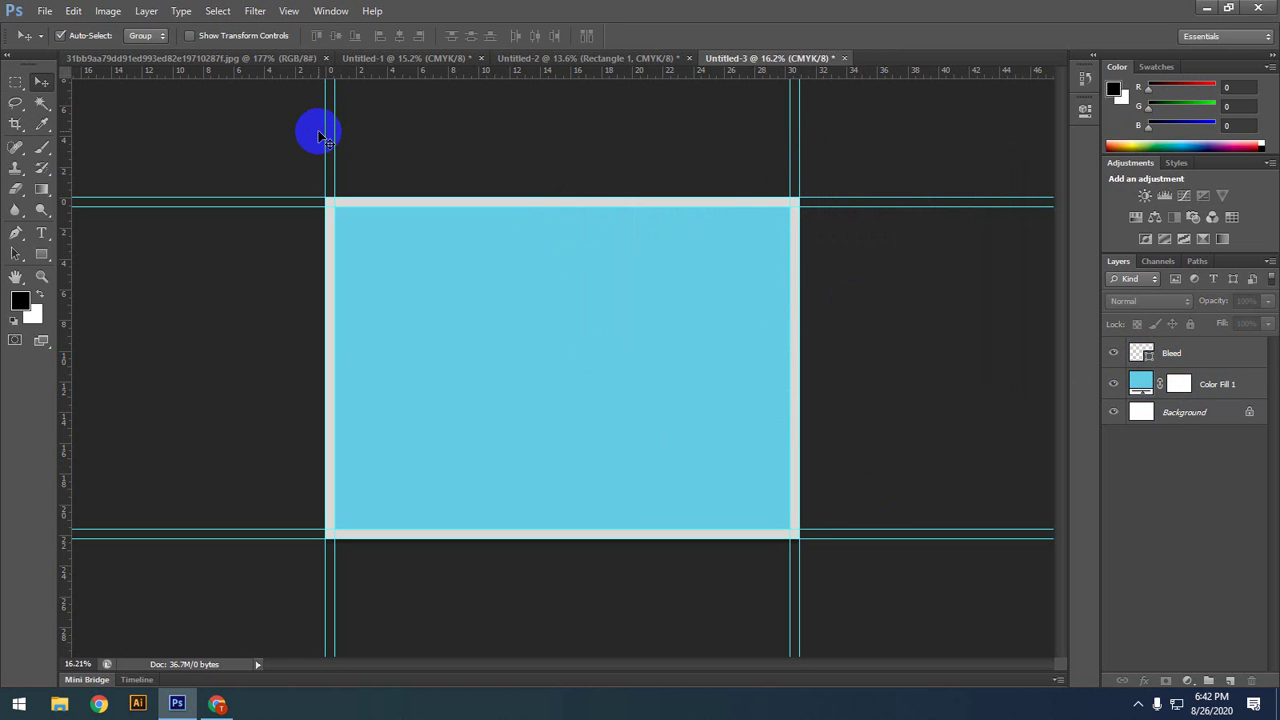
drag(325, 137, 20, 165)
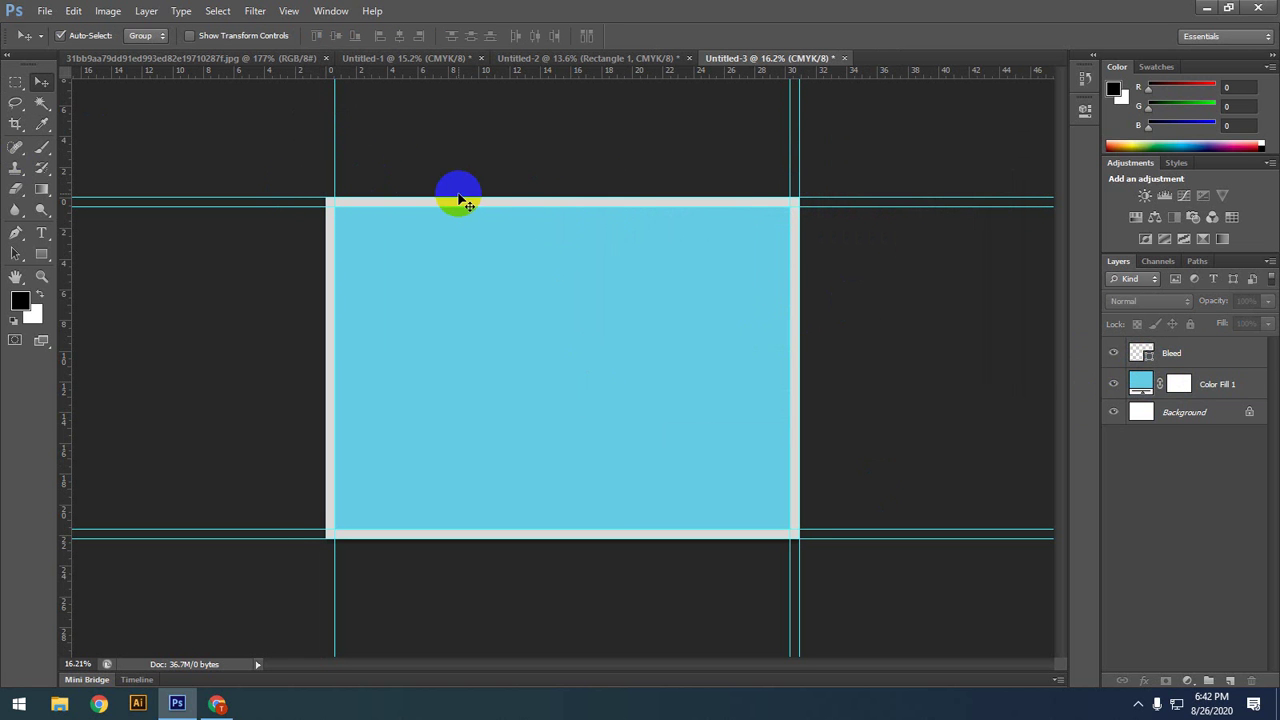
drag(466, 196, 518, 27)
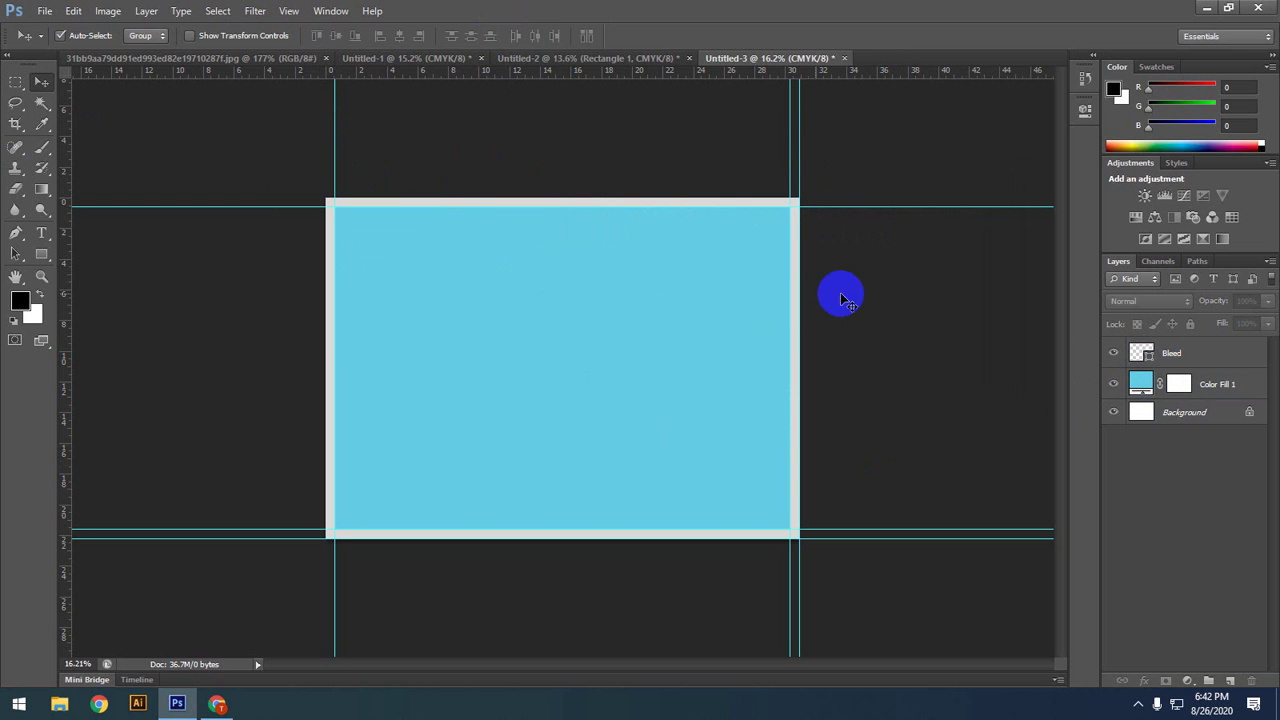
drag(788, 233, 22, 196)
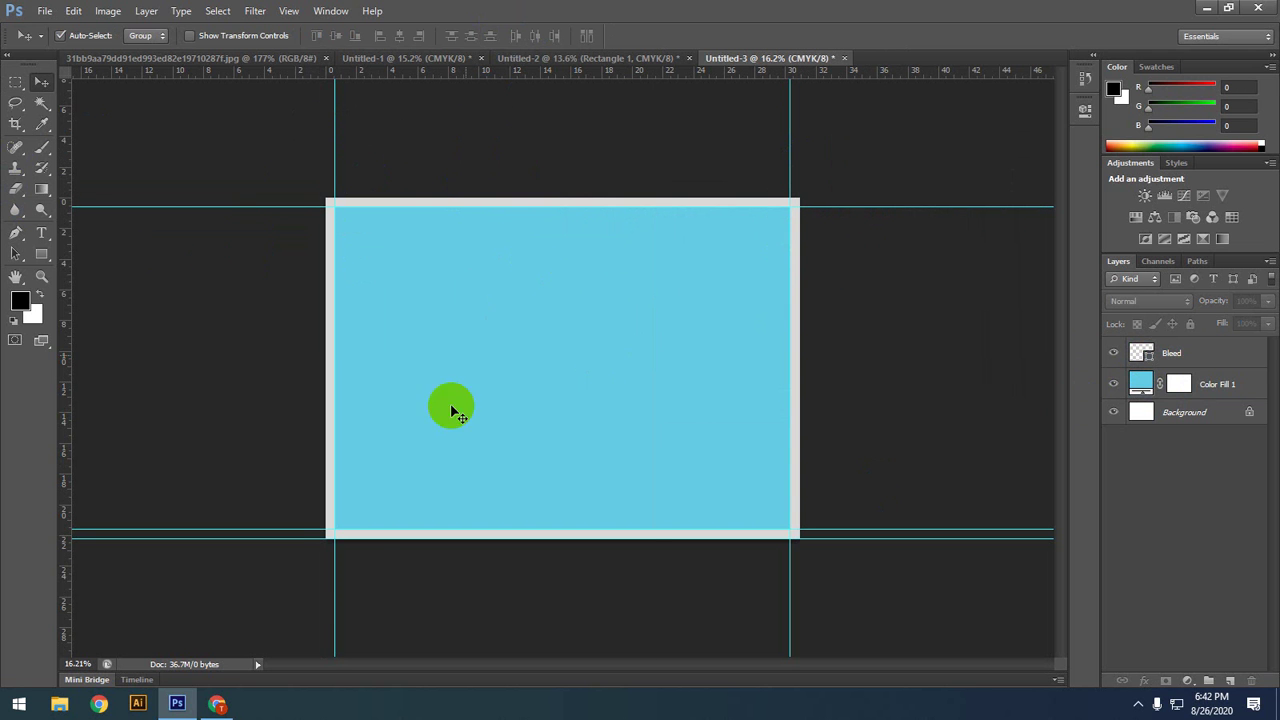
drag(285, 540, 360, 14)
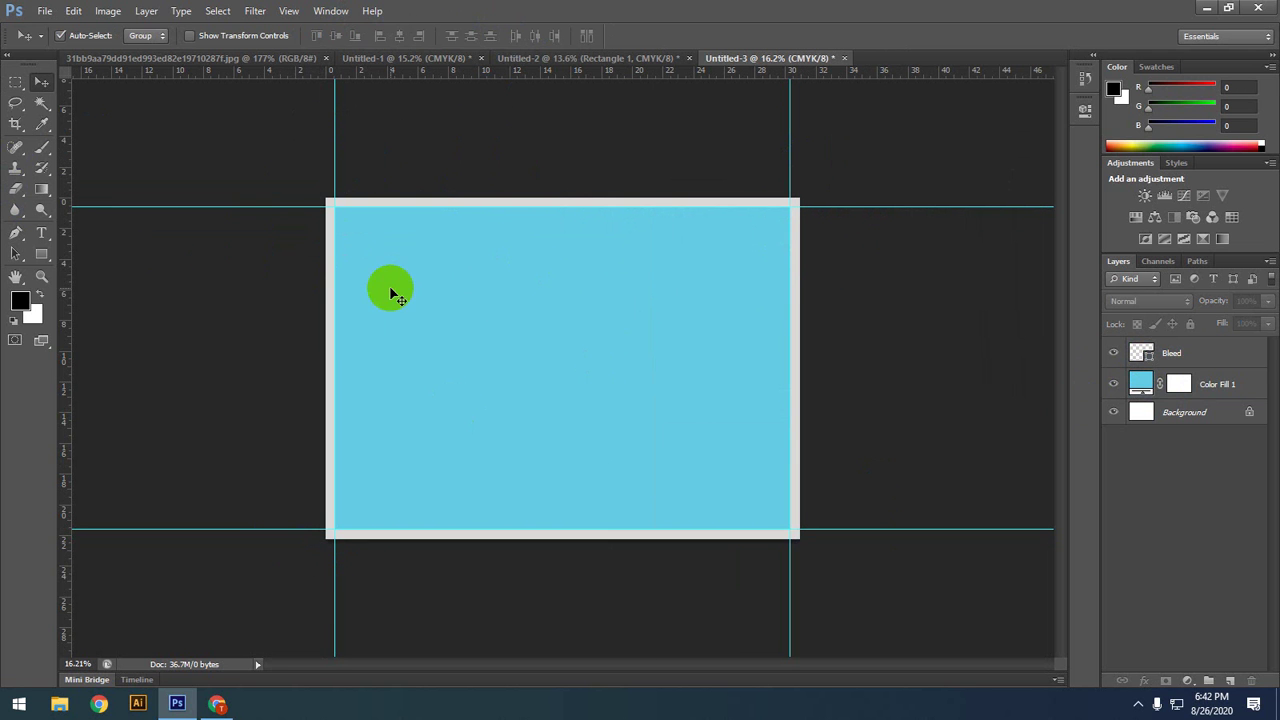
click(477, 338)
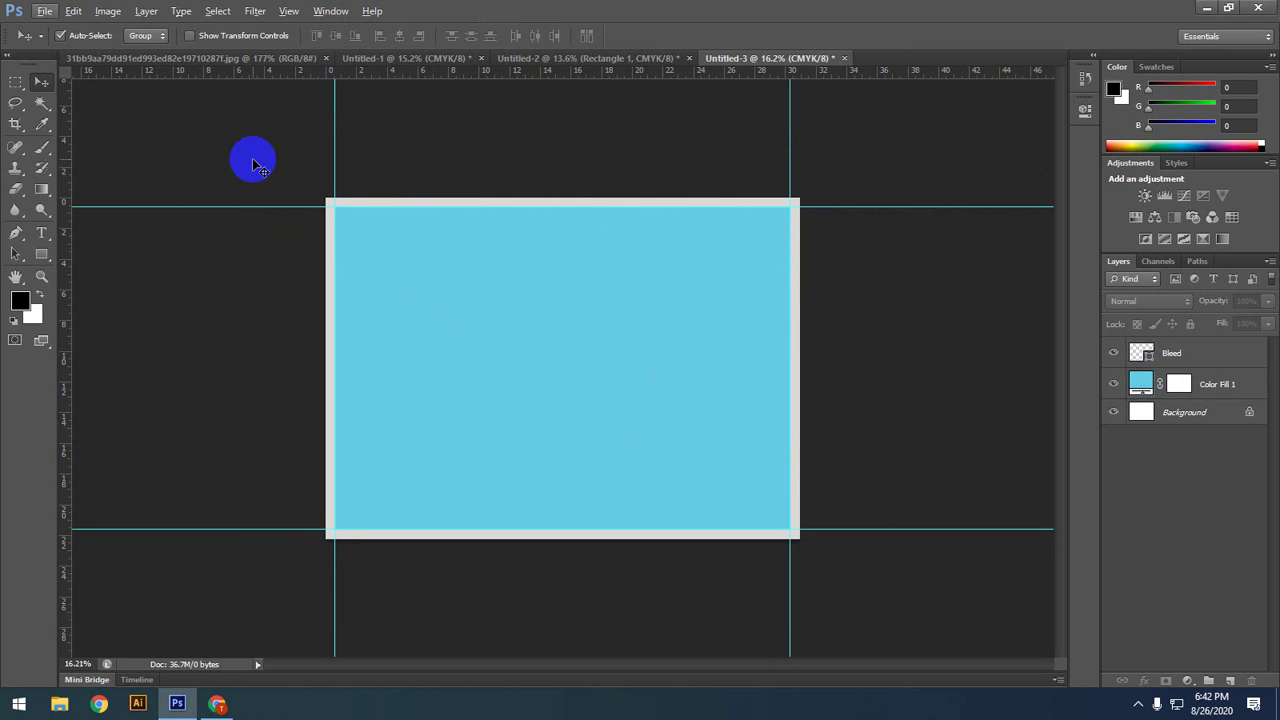
click(447, 293)
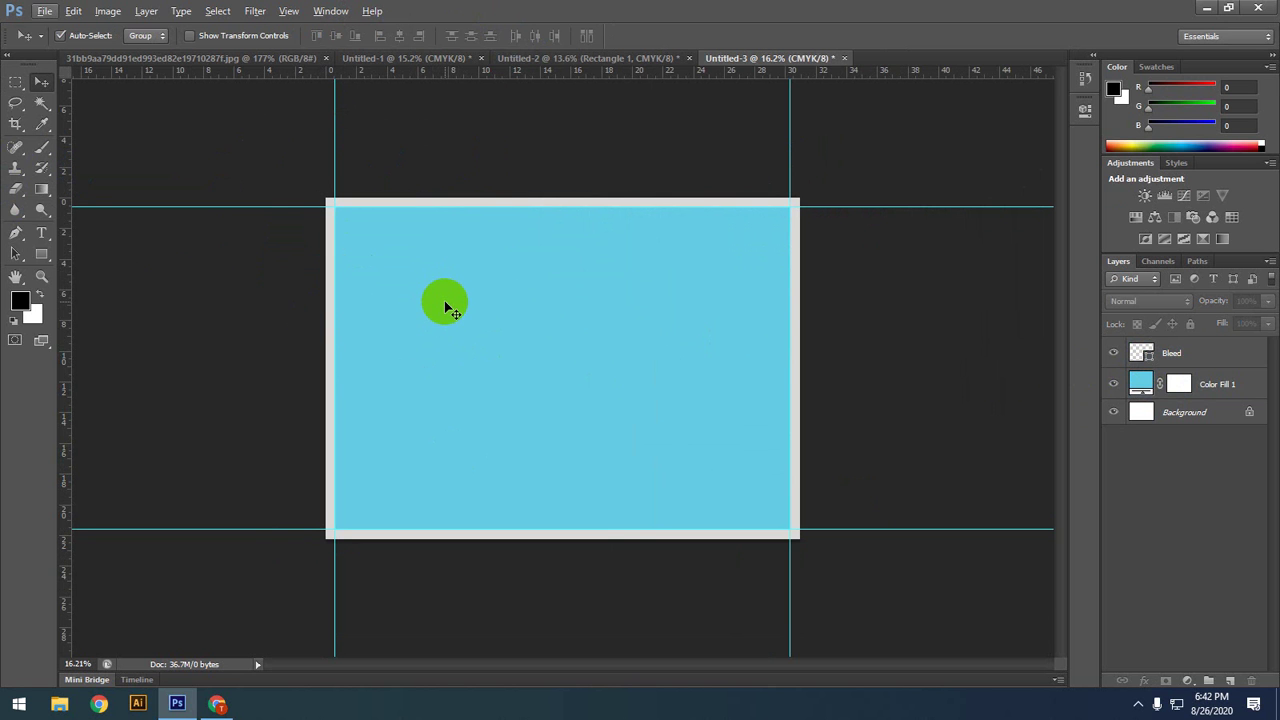
click(42, 254)
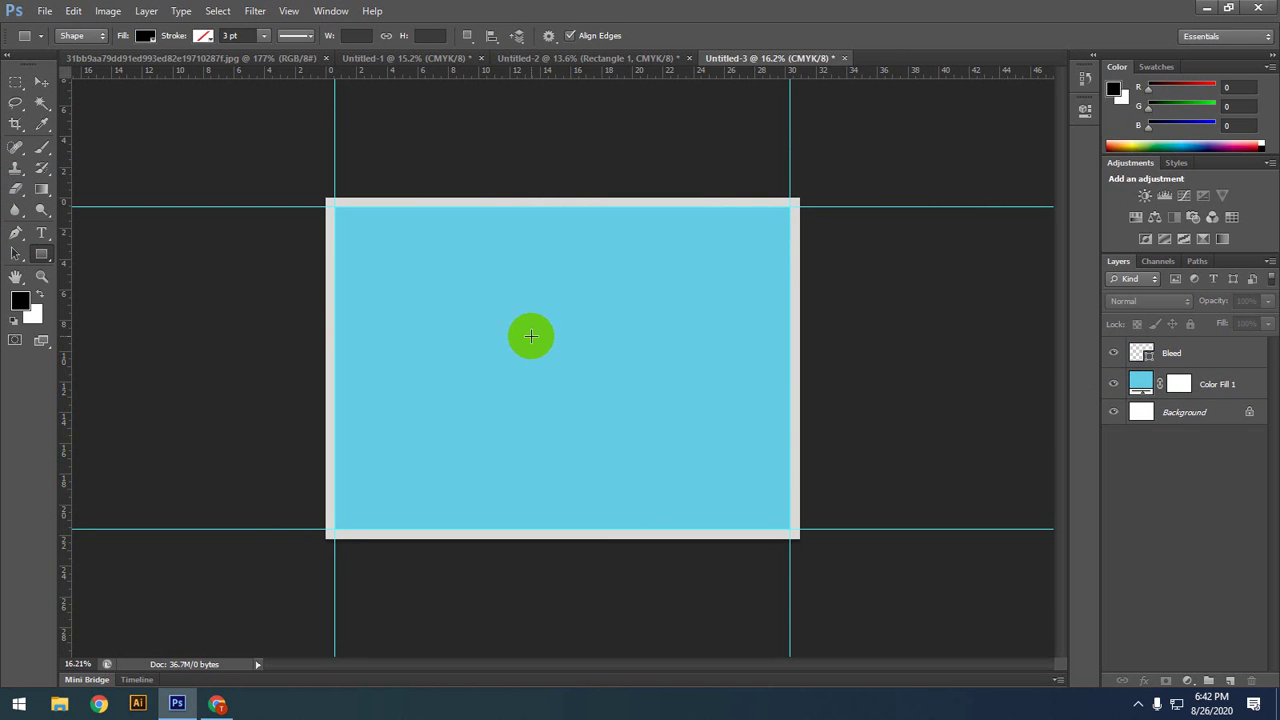
click(1146, 355)
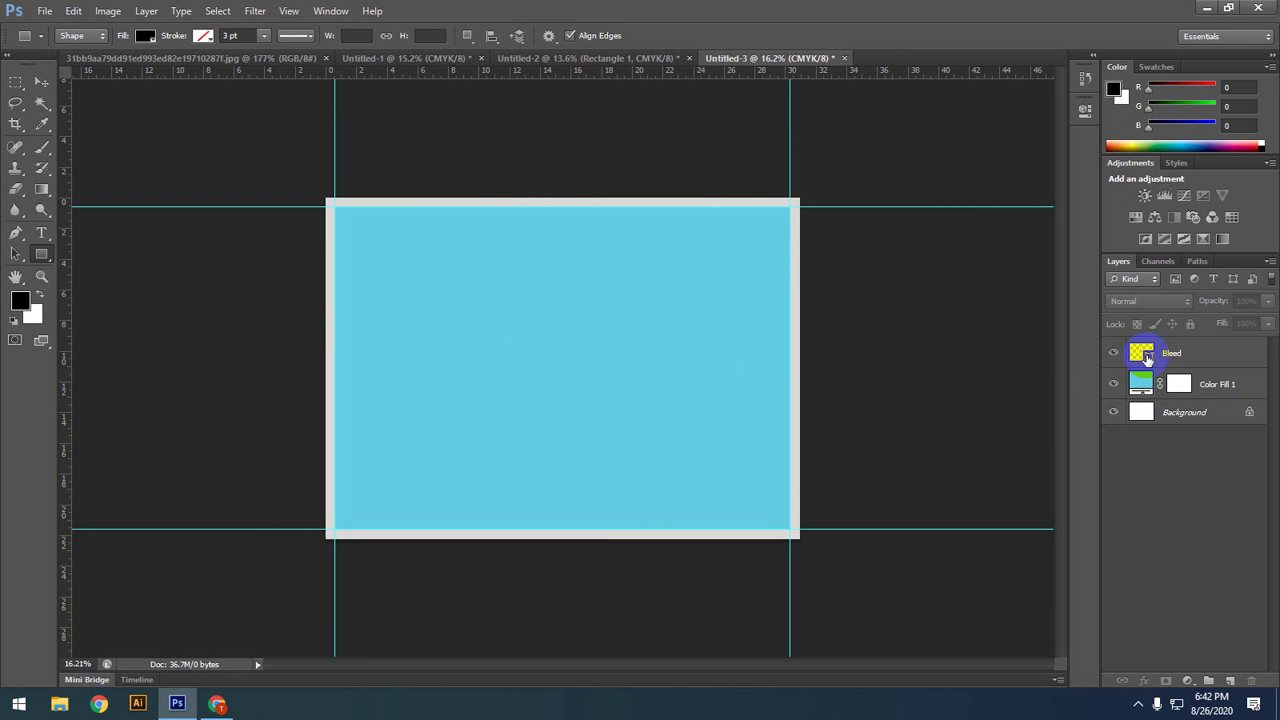
click(396, 329)
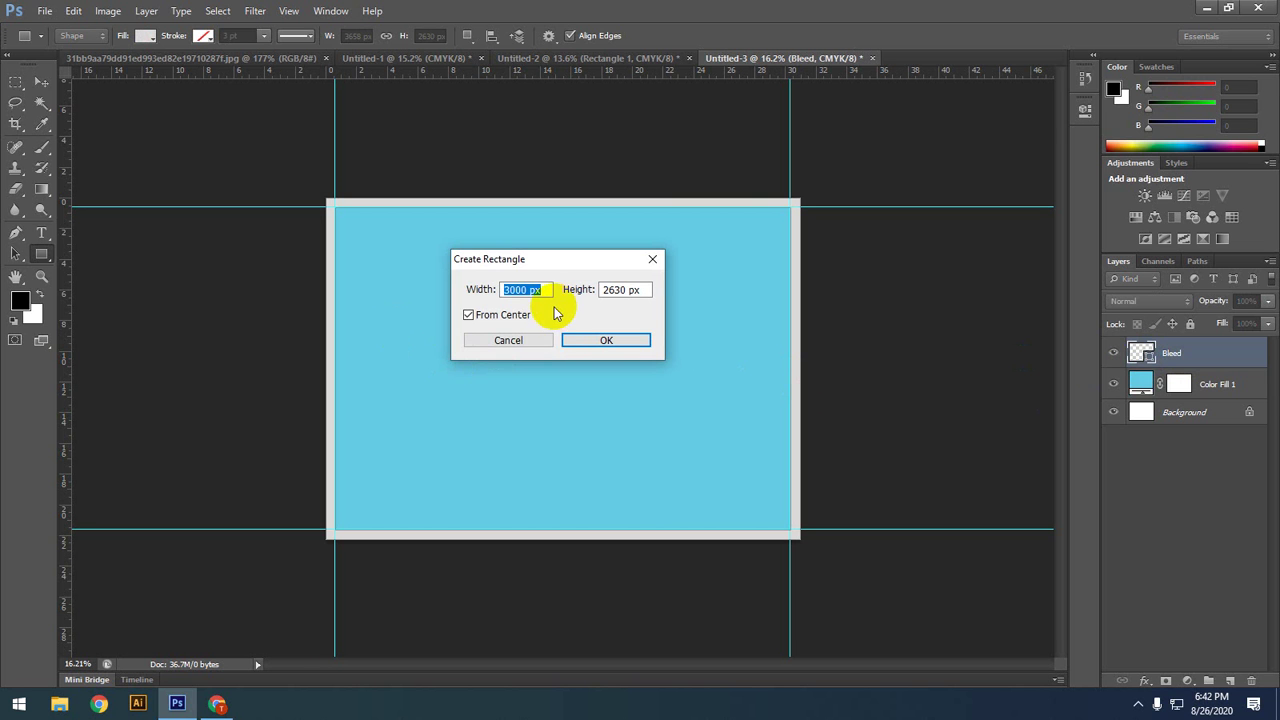
click(517, 342)
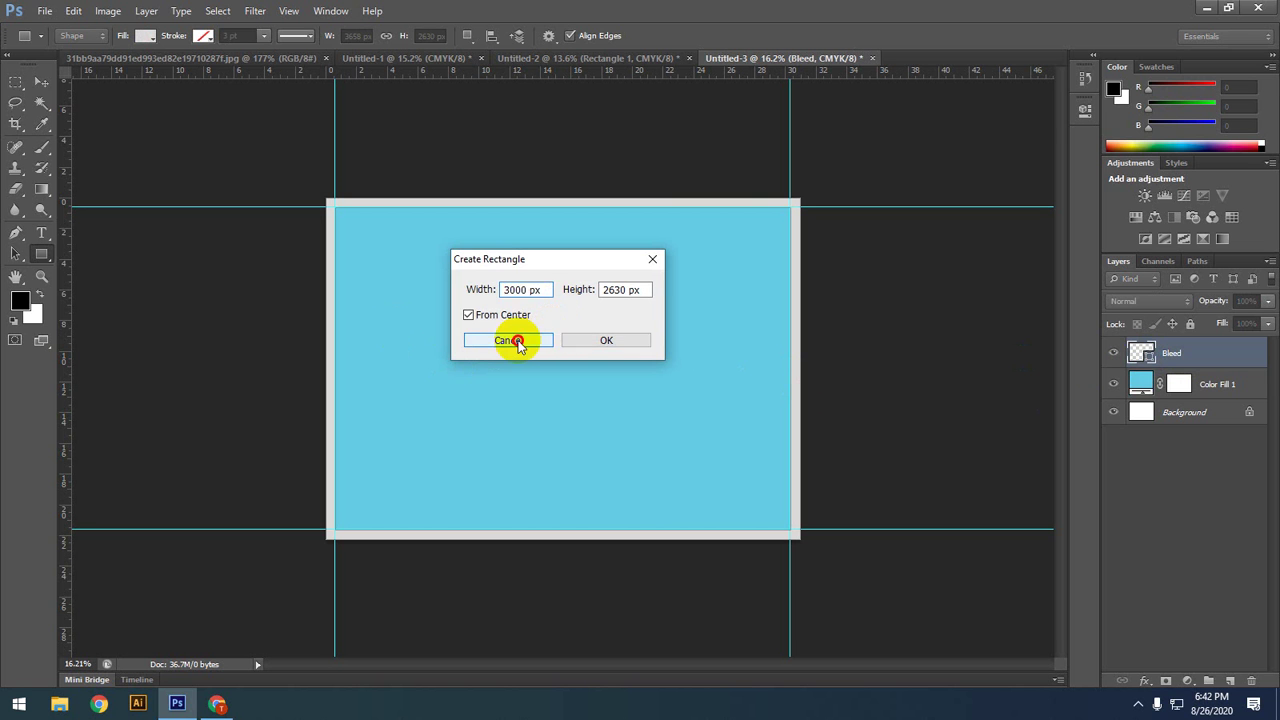
click(16, 81)
click(41, 81)
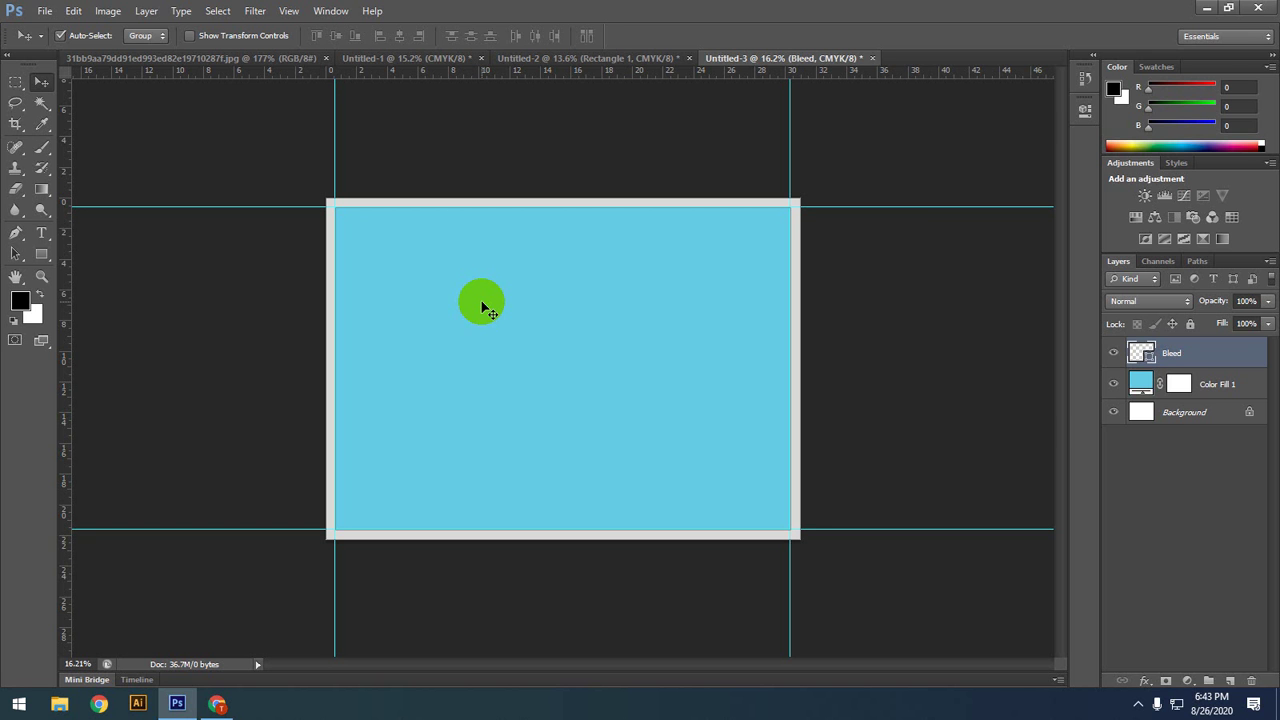
Step: Hide the Color Fill 1 layer and change the Bleed shape's fill to bright red
click(1113, 383)
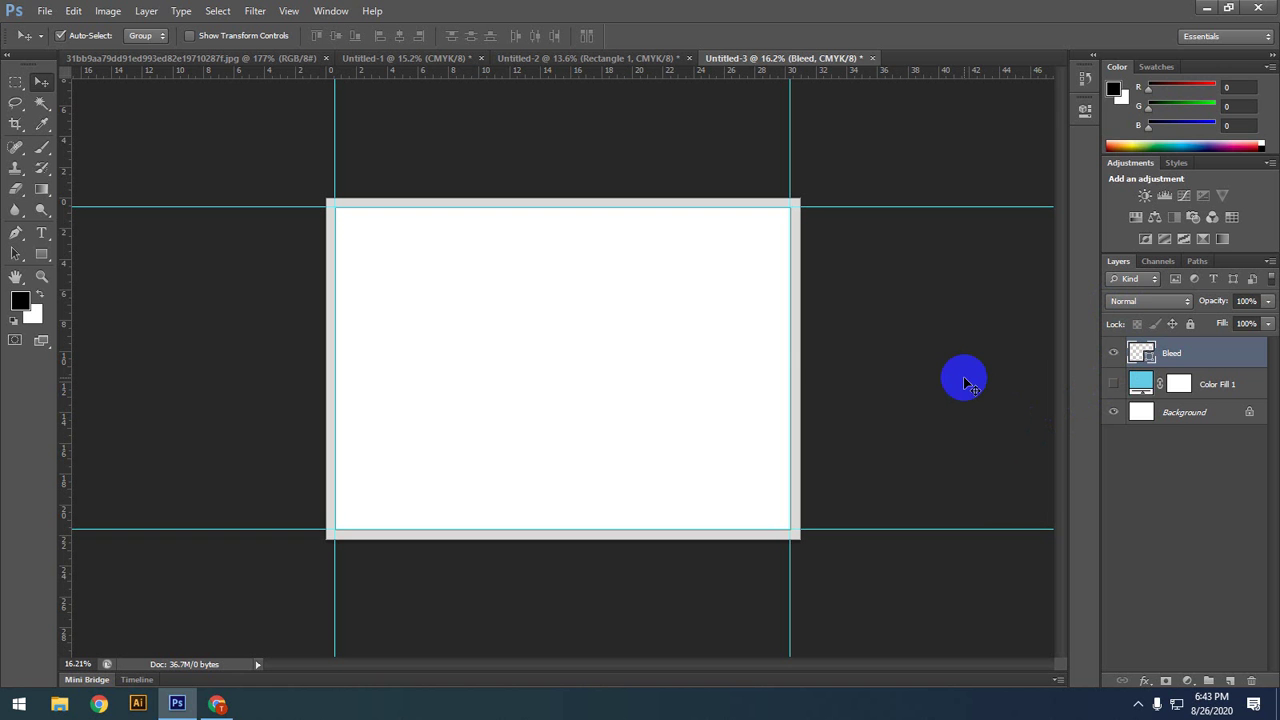
mouse_move(875, 342)
mouse_down()
mouse_move(705, 306)
mouse_move(808, 340)
mouse_up()
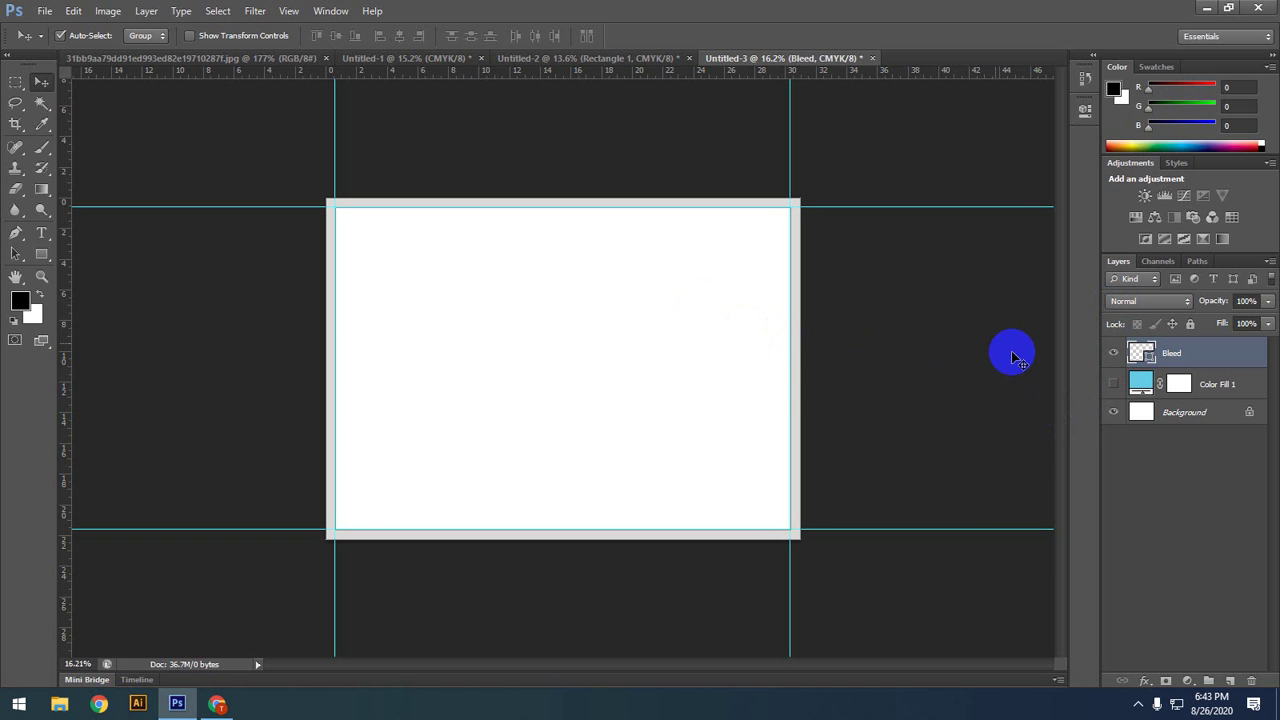
double_click(1141, 352)
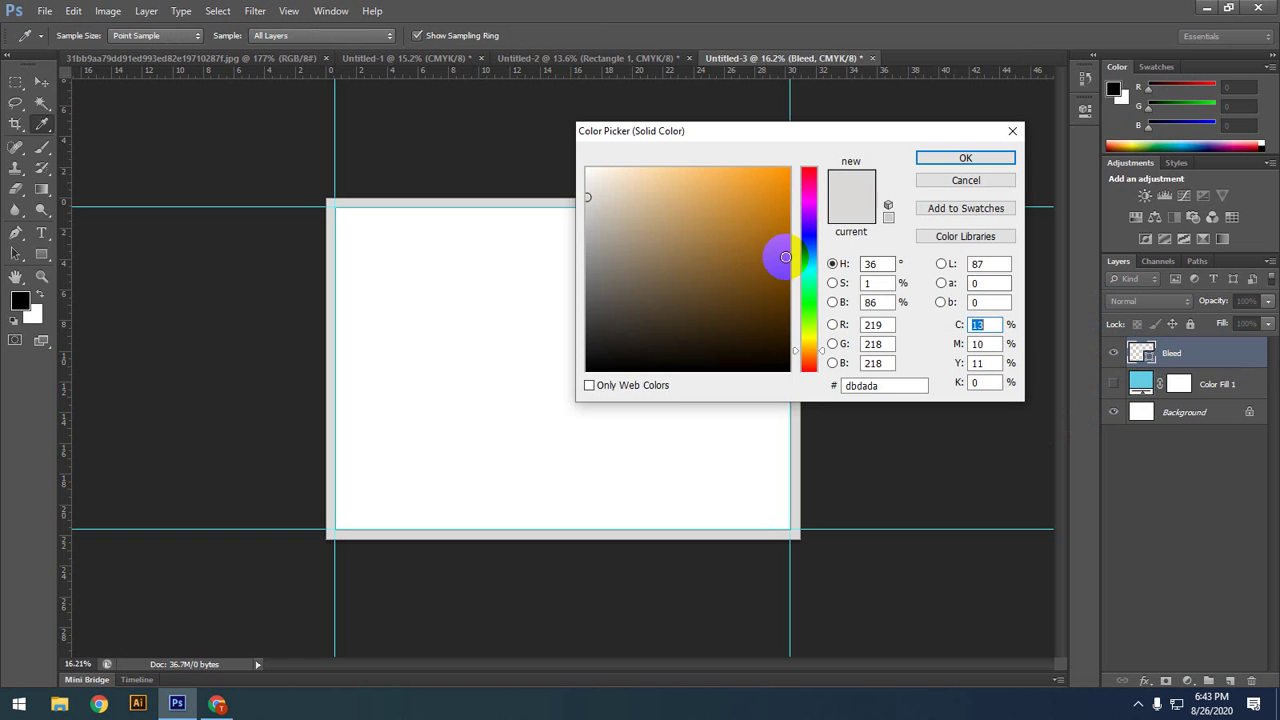
click(808, 177)
click(787, 194)
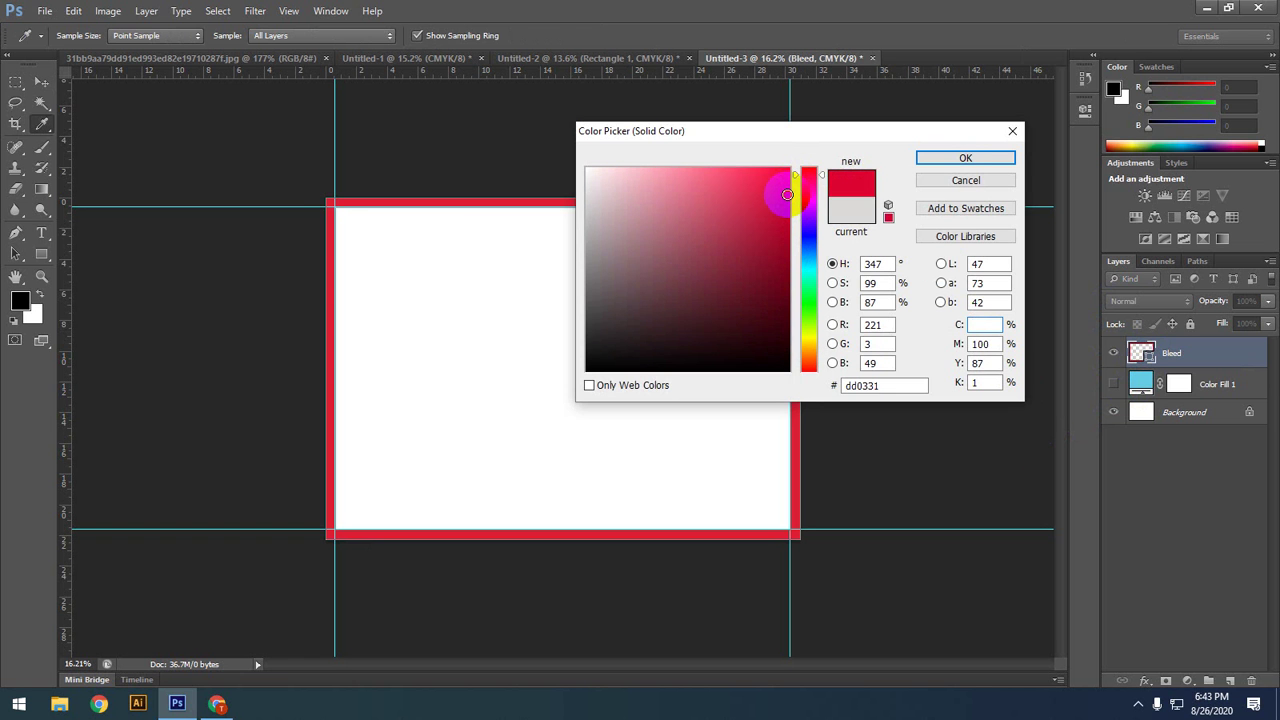
drag(777, 194, 857, 163)
click(957, 160)
click(840, 358)
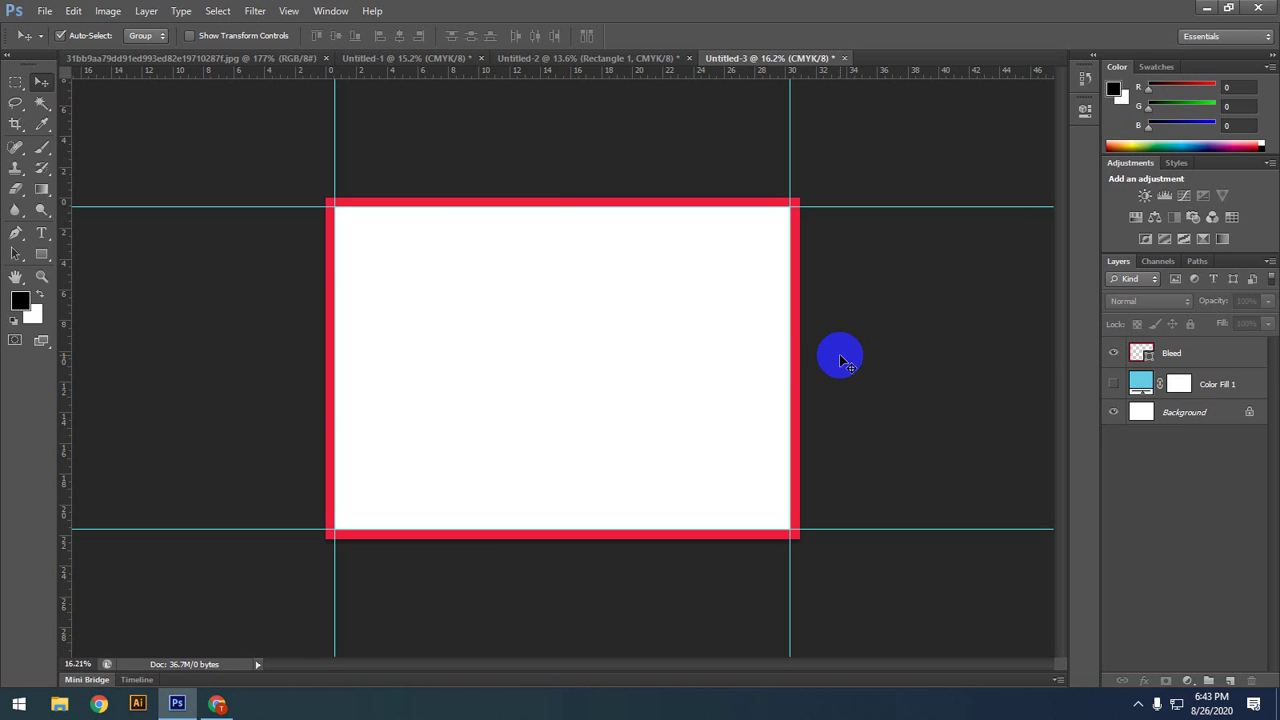
click(780, 371)
click(863, 409)
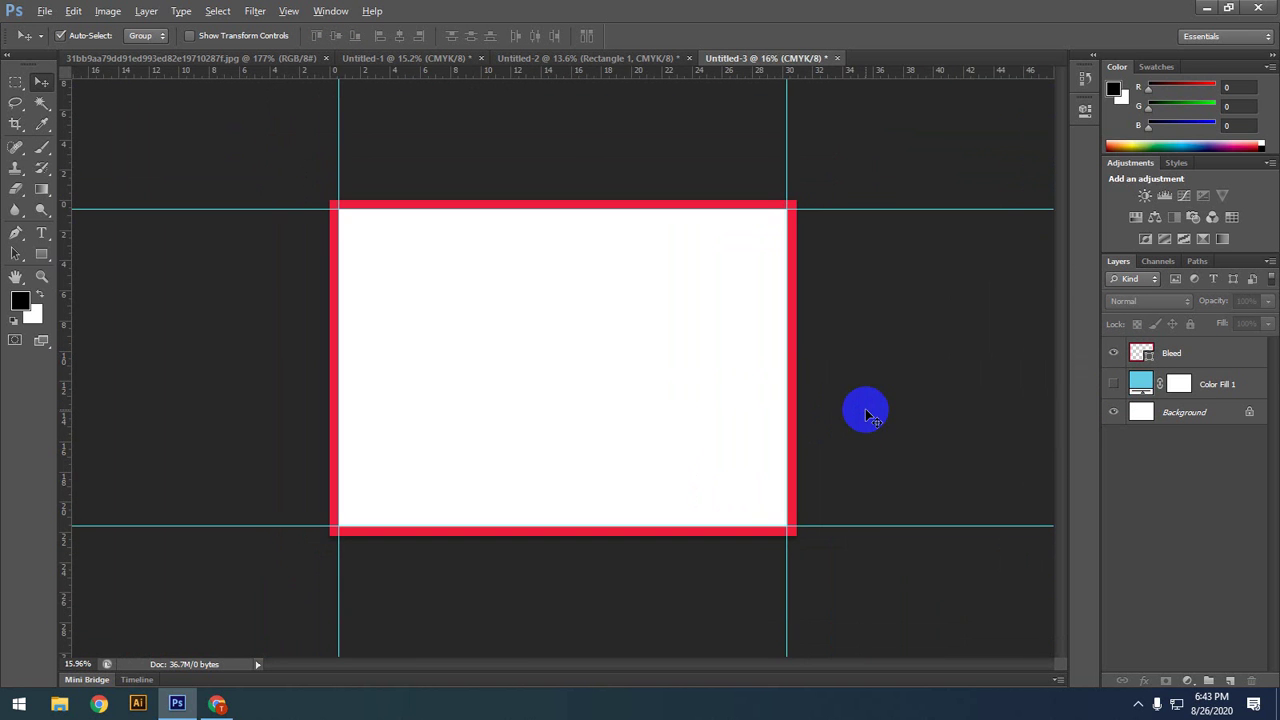
key(alt)
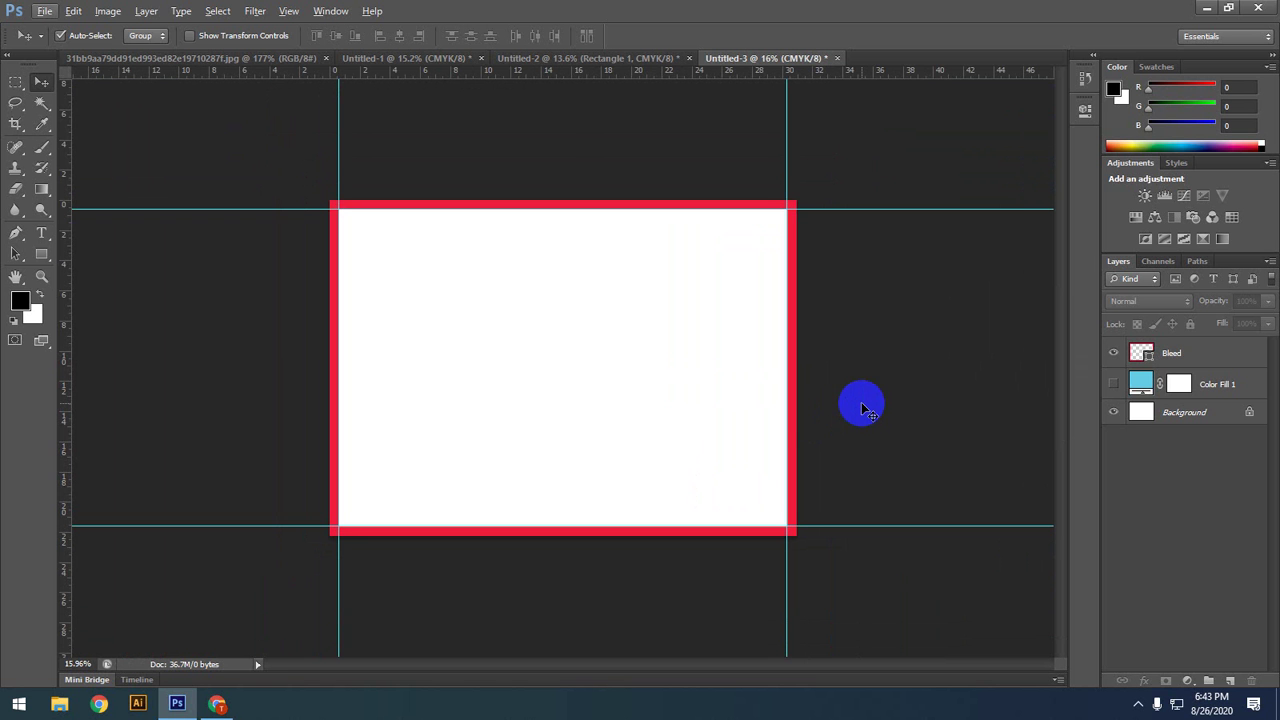
Step: Examine the tri-fold reference image's panel widths and fold positions for the outside and inside, fitted to the window
click(345, 60)
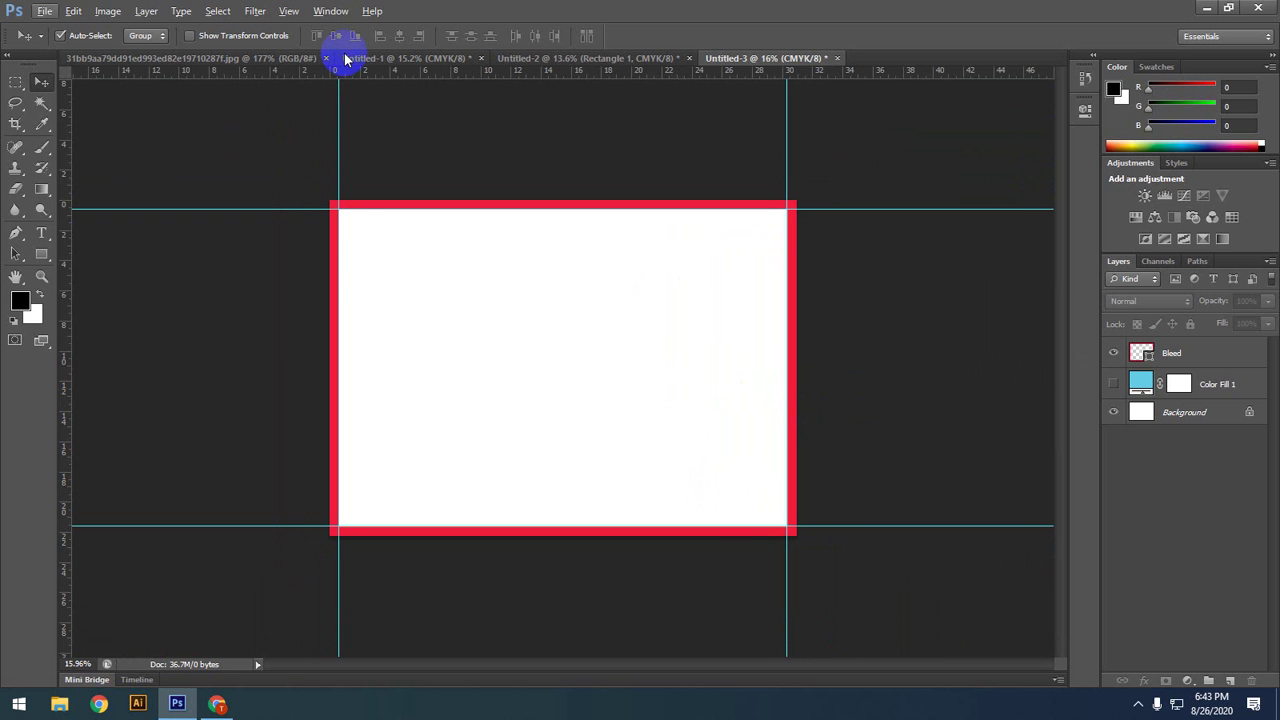
click(300, 60)
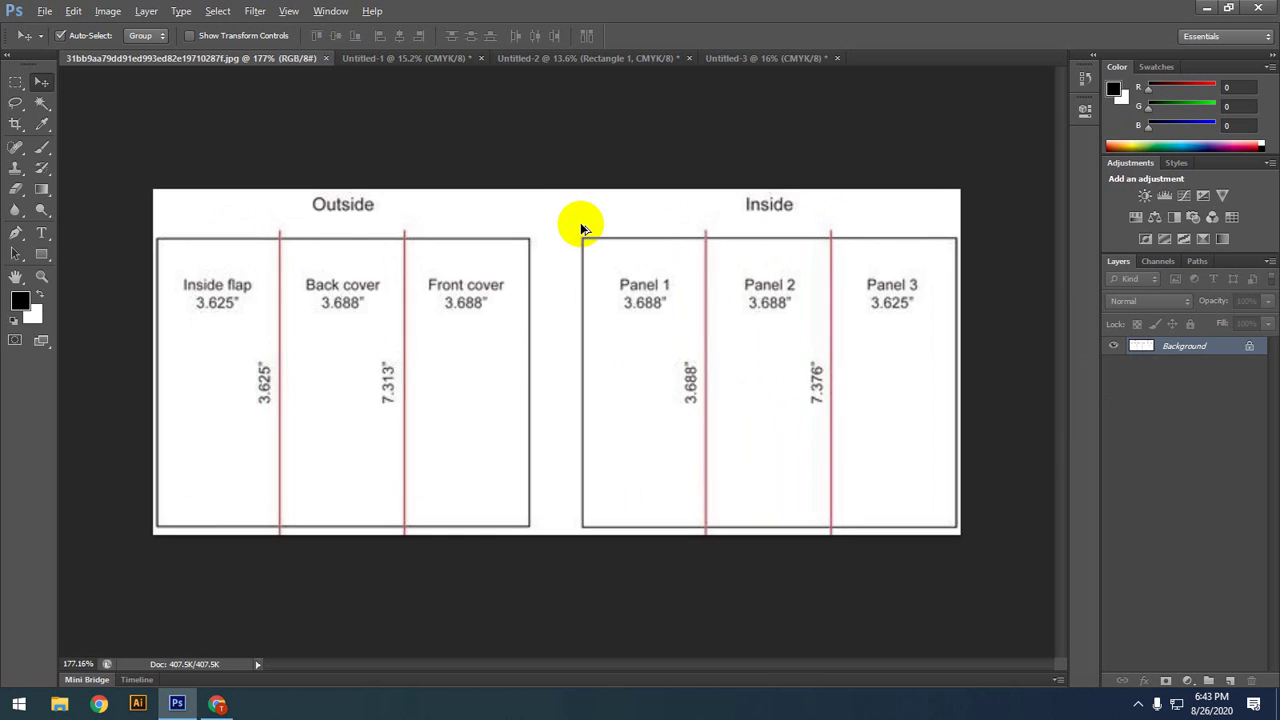
key(ctrl+plus)
key(ctrl+0)
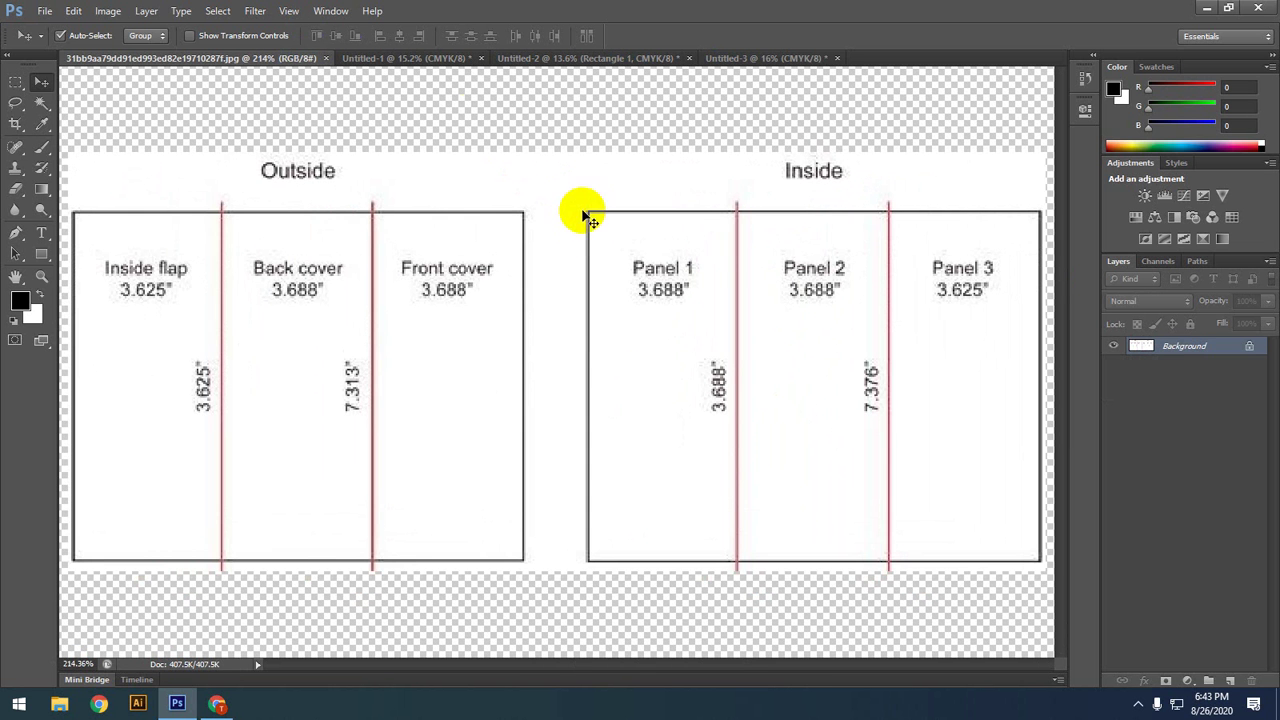
Step: Close the Untitled-1 document without saving its changes
click(405, 60)
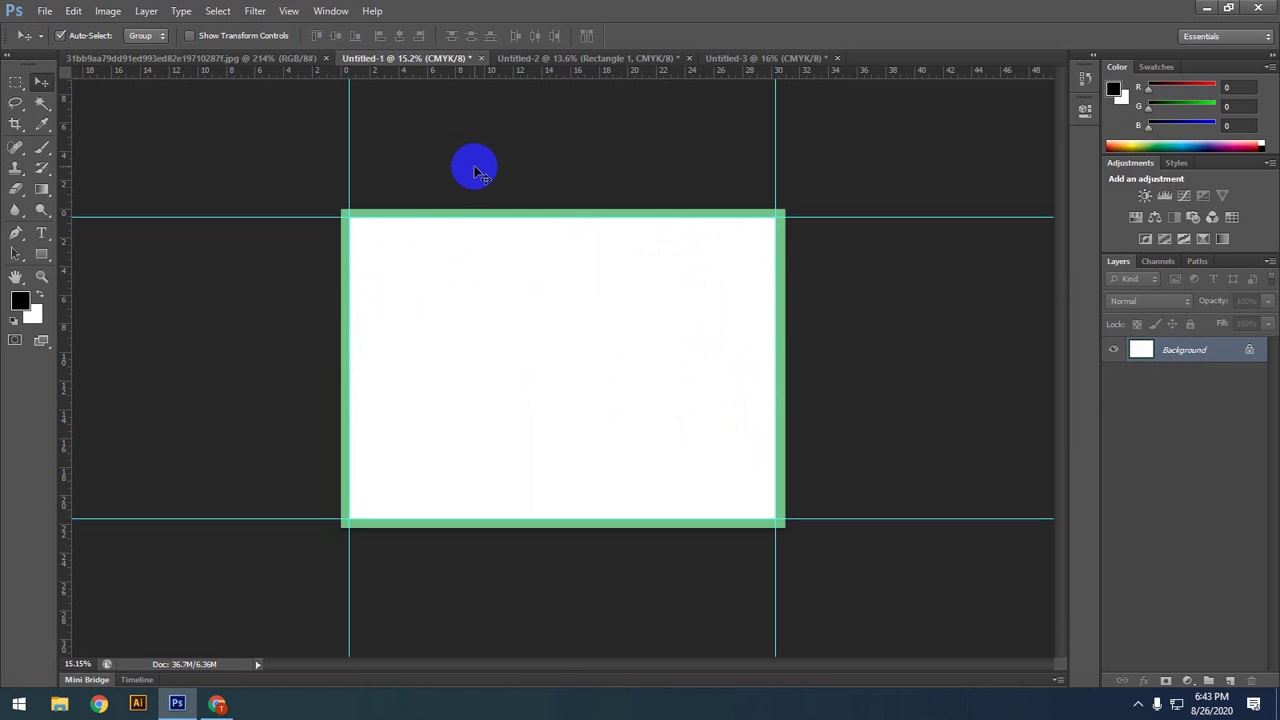
click(513, 60)
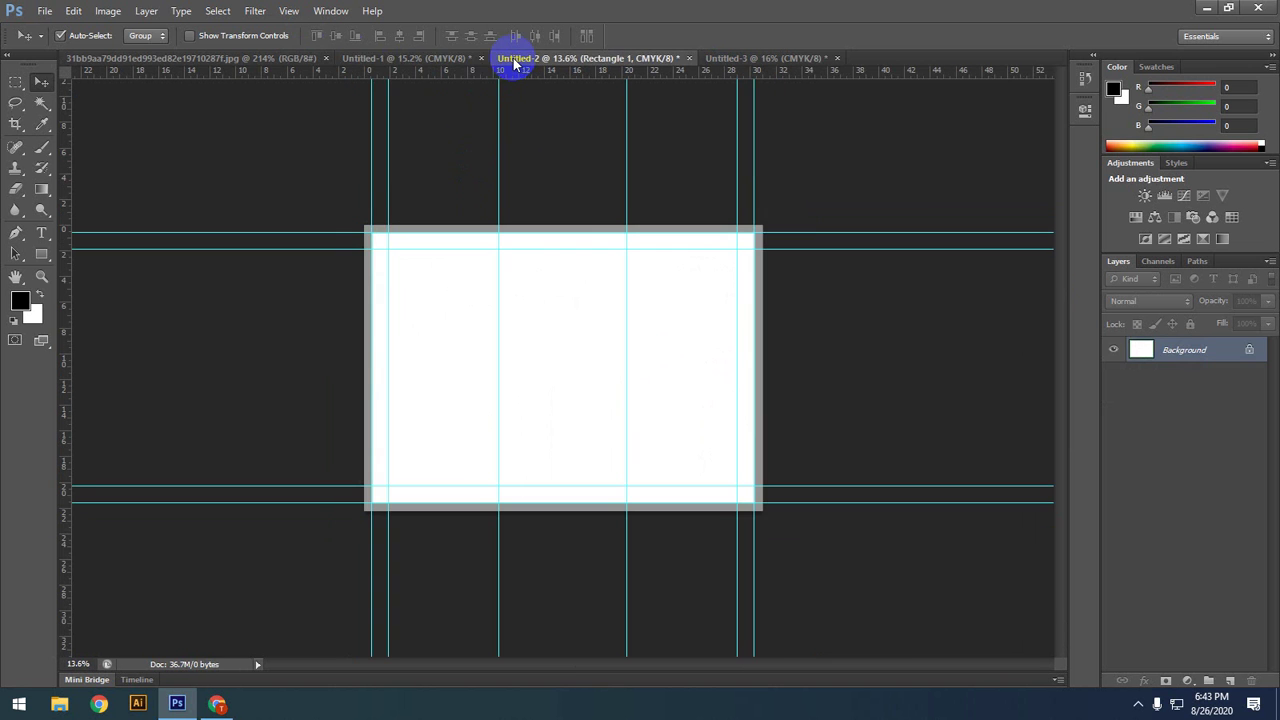
click(481, 58)
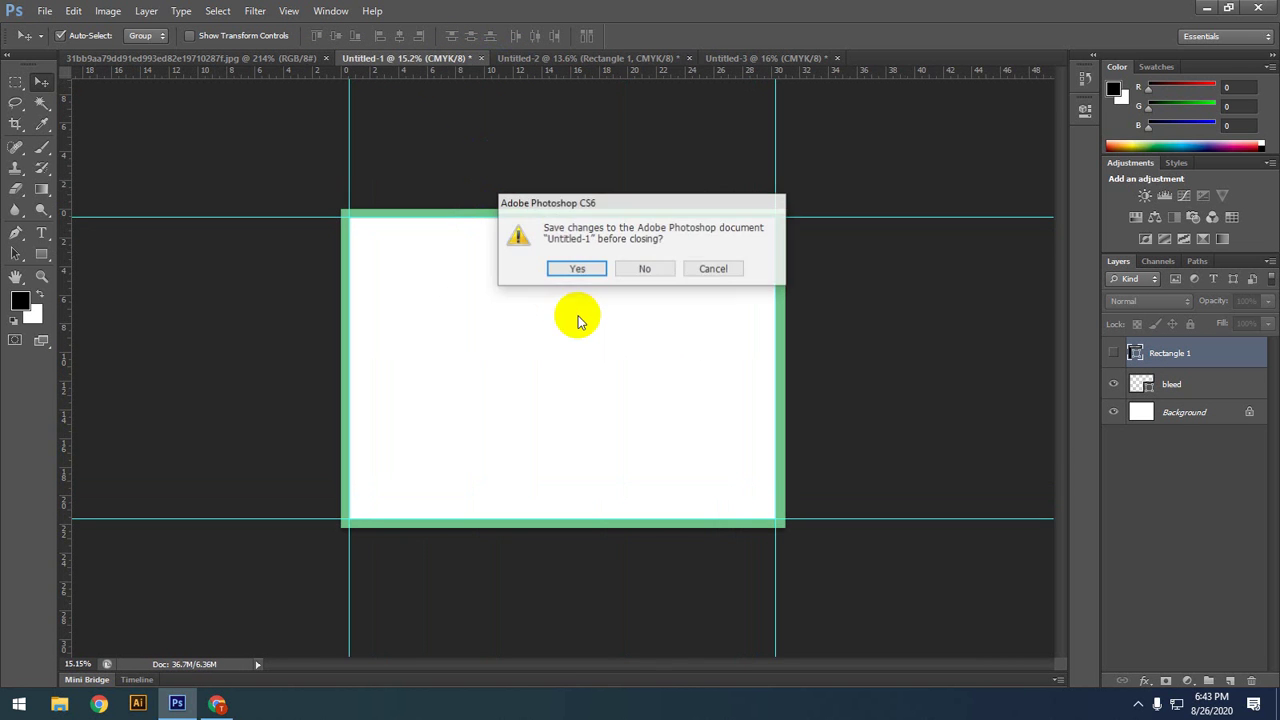
click(644, 268)
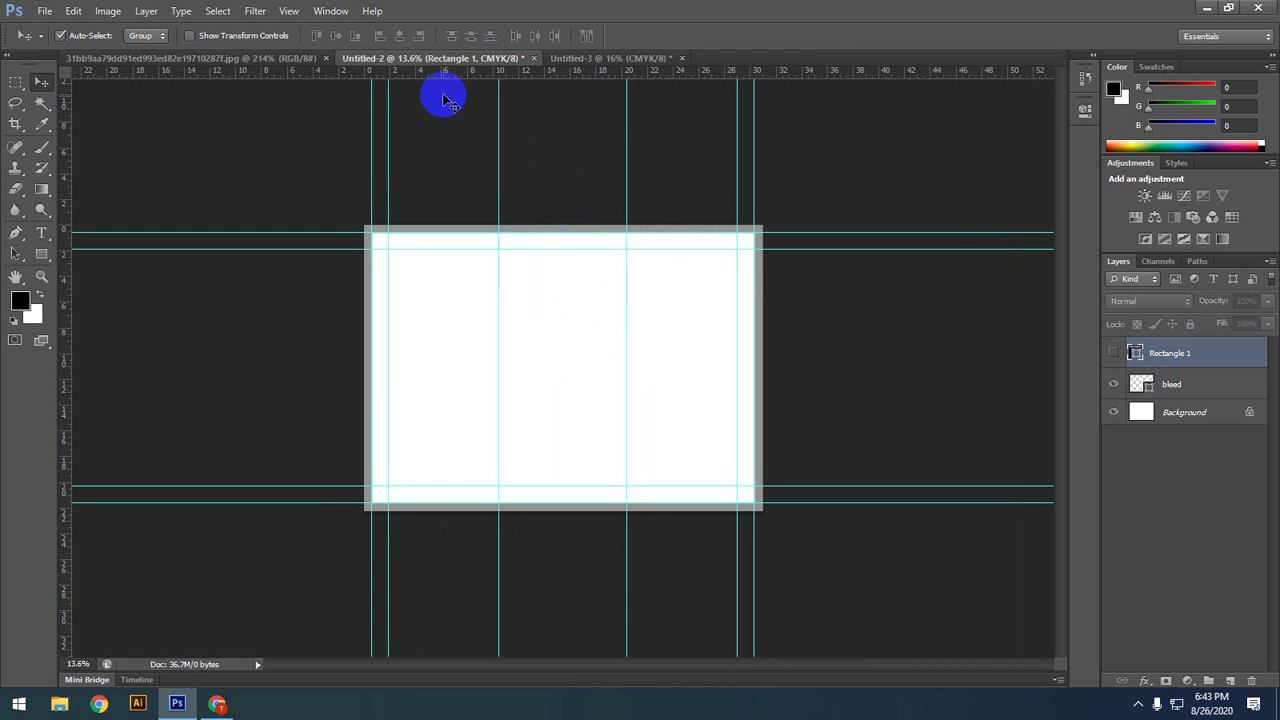
Step: In Untitled-2, toggle the Rectangle 1 layer's visibility to compare the bar with the fold guides, leaving it hidden
click(510, 224)
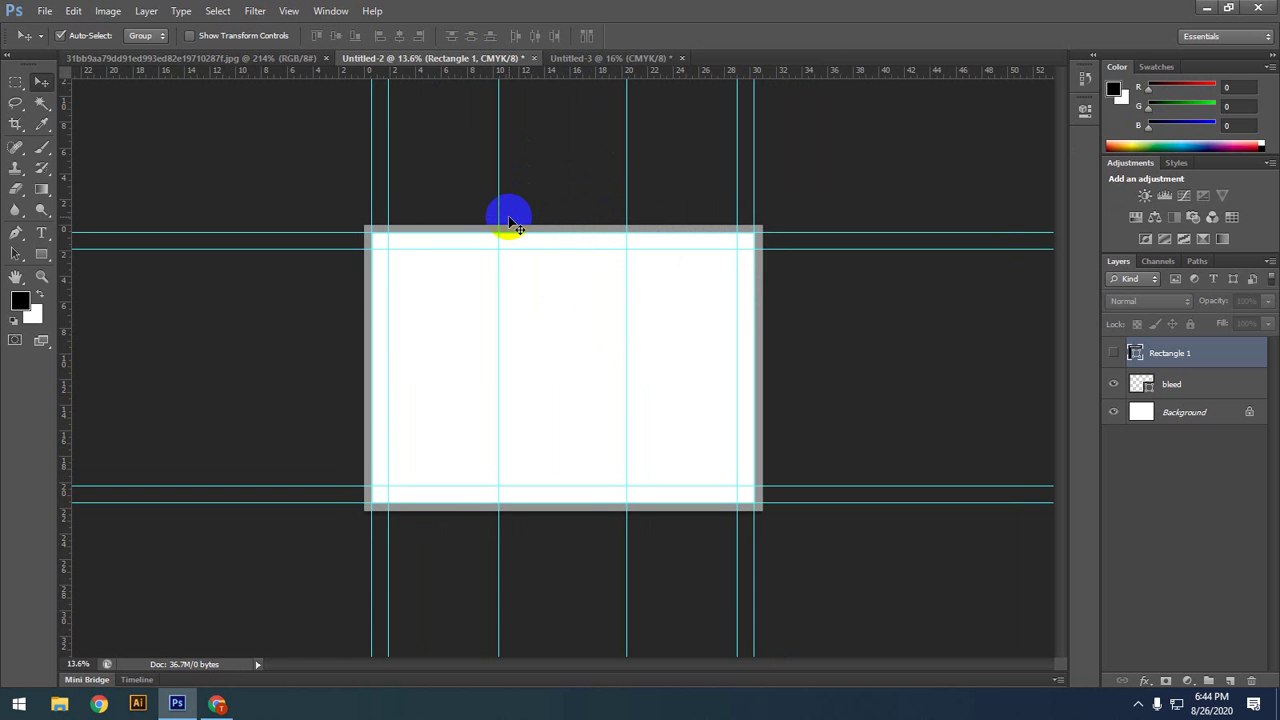
click(479, 226)
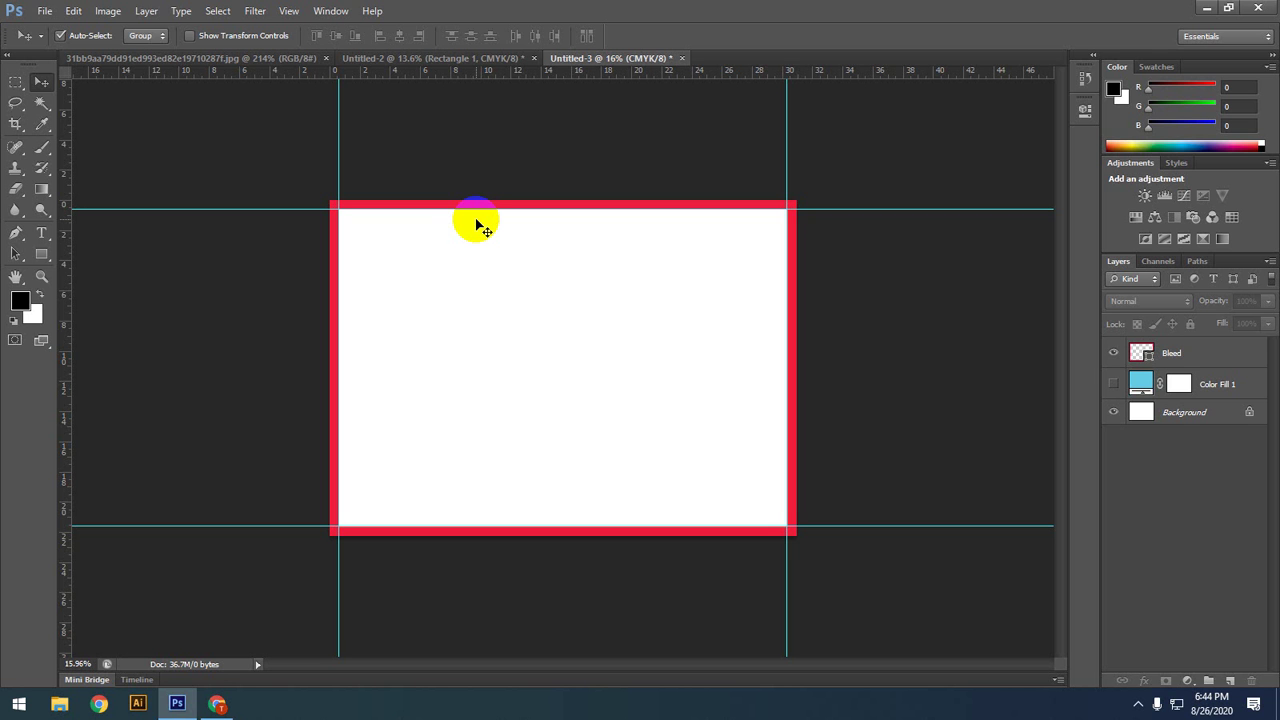
click(452, 59)
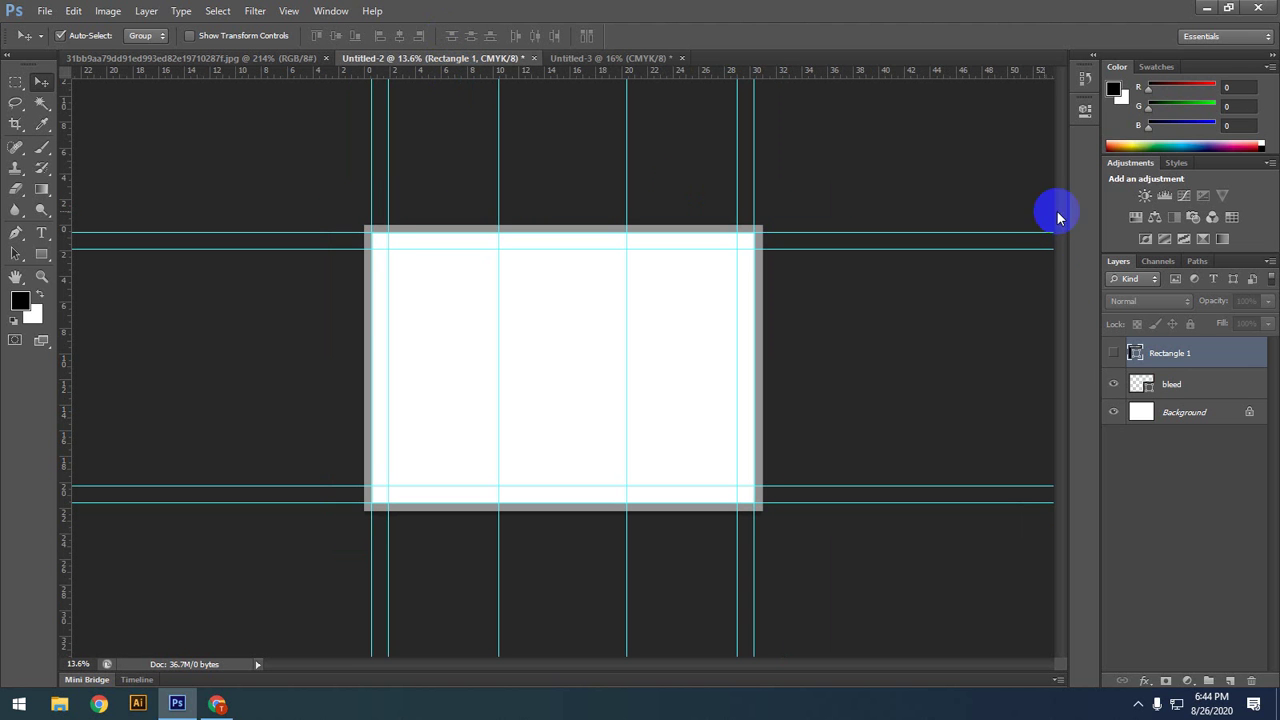
click(1114, 354)
click(1114, 354)
click(1114, 354)
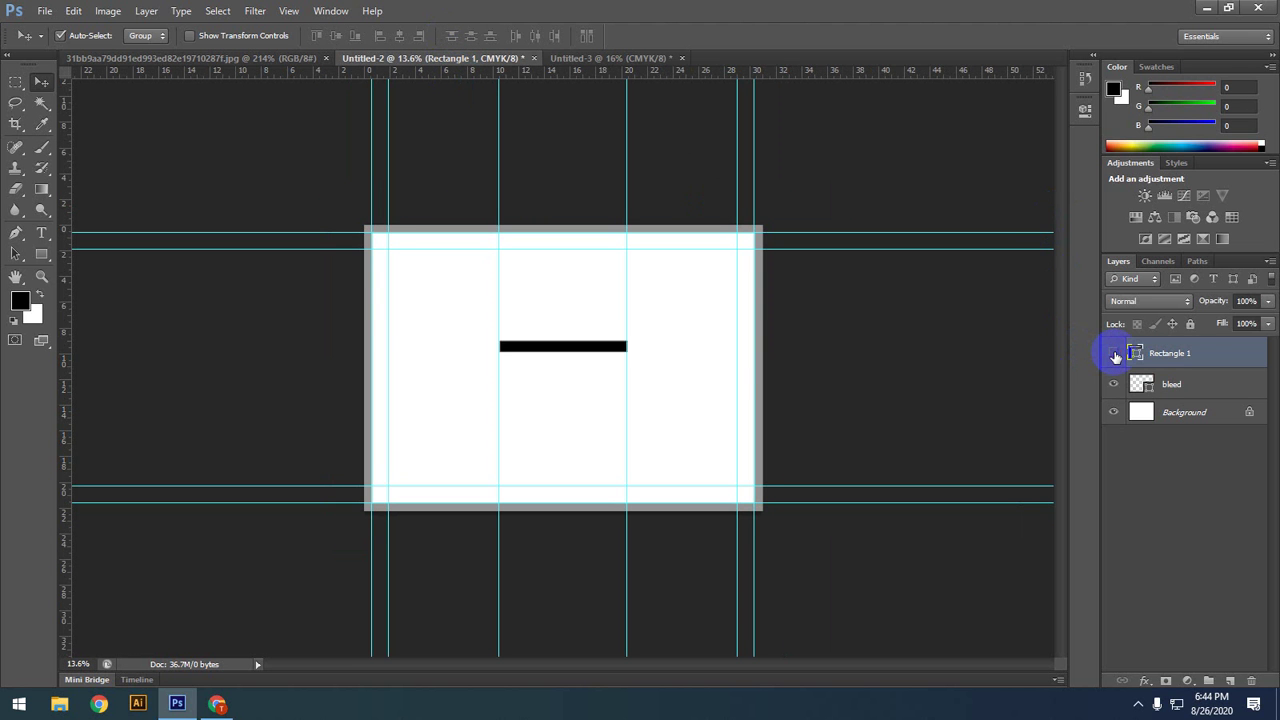
click(1114, 354)
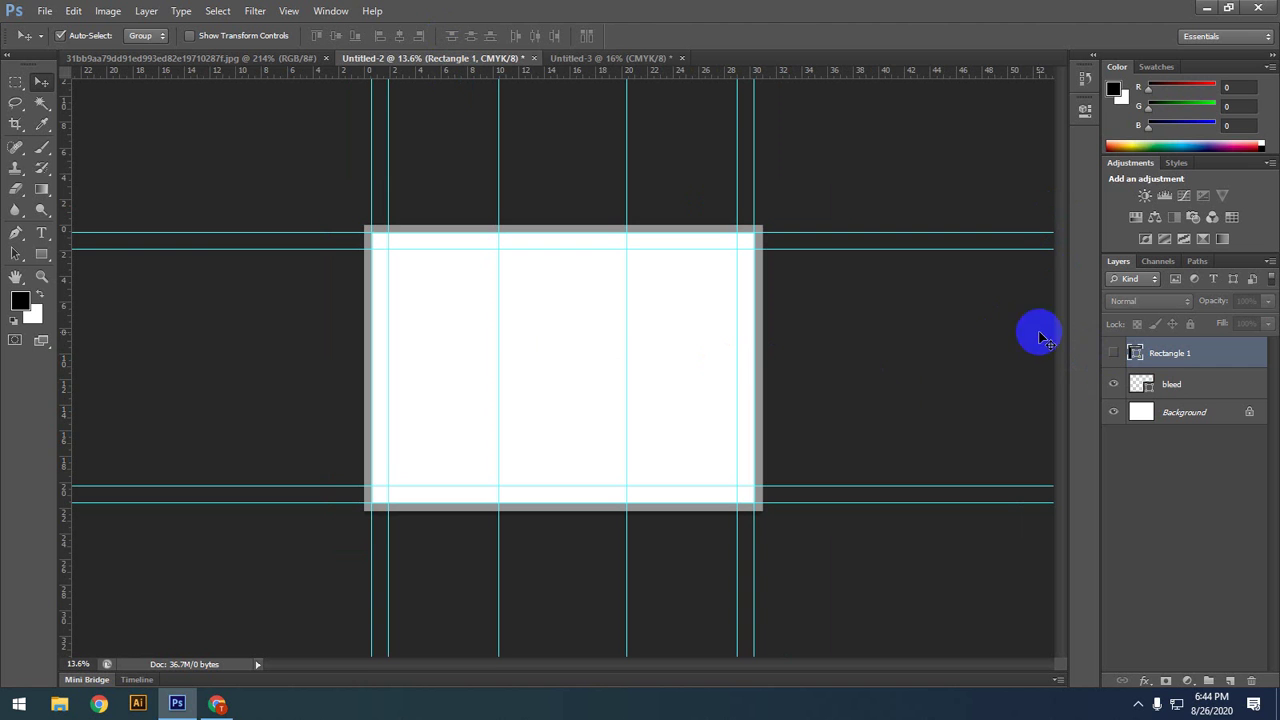
click(1114, 354)
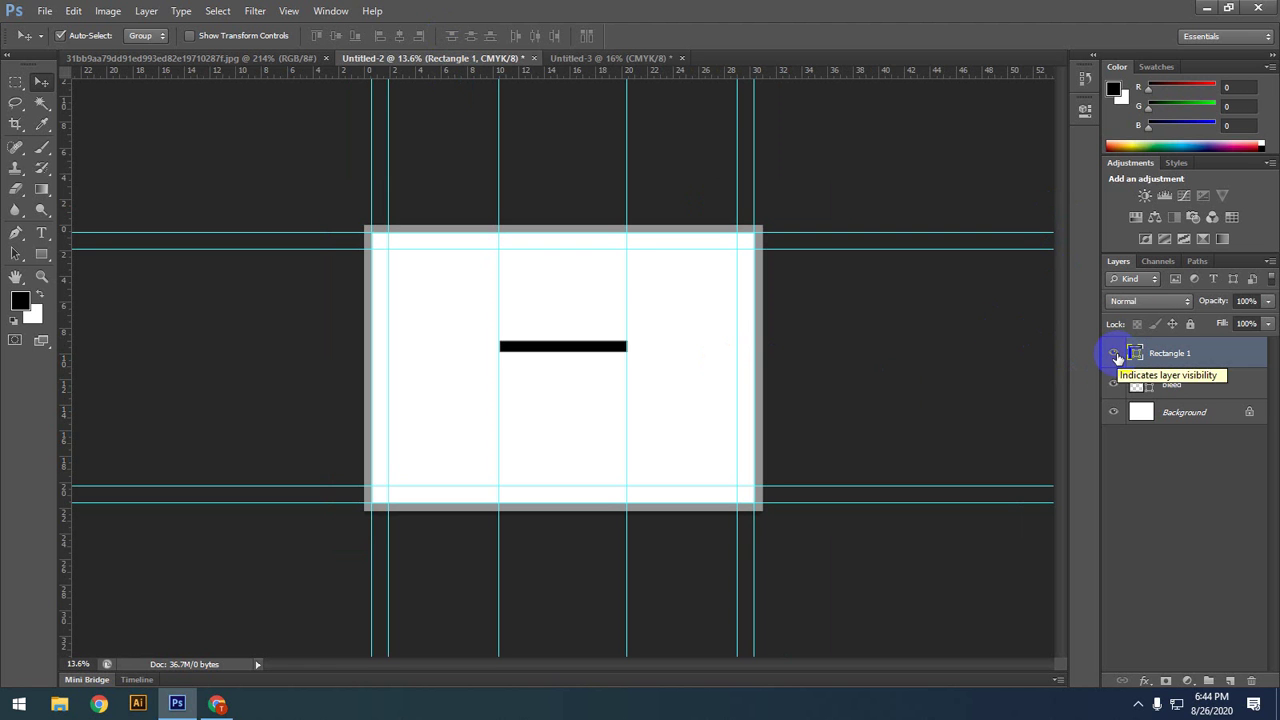
click(1115, 355)
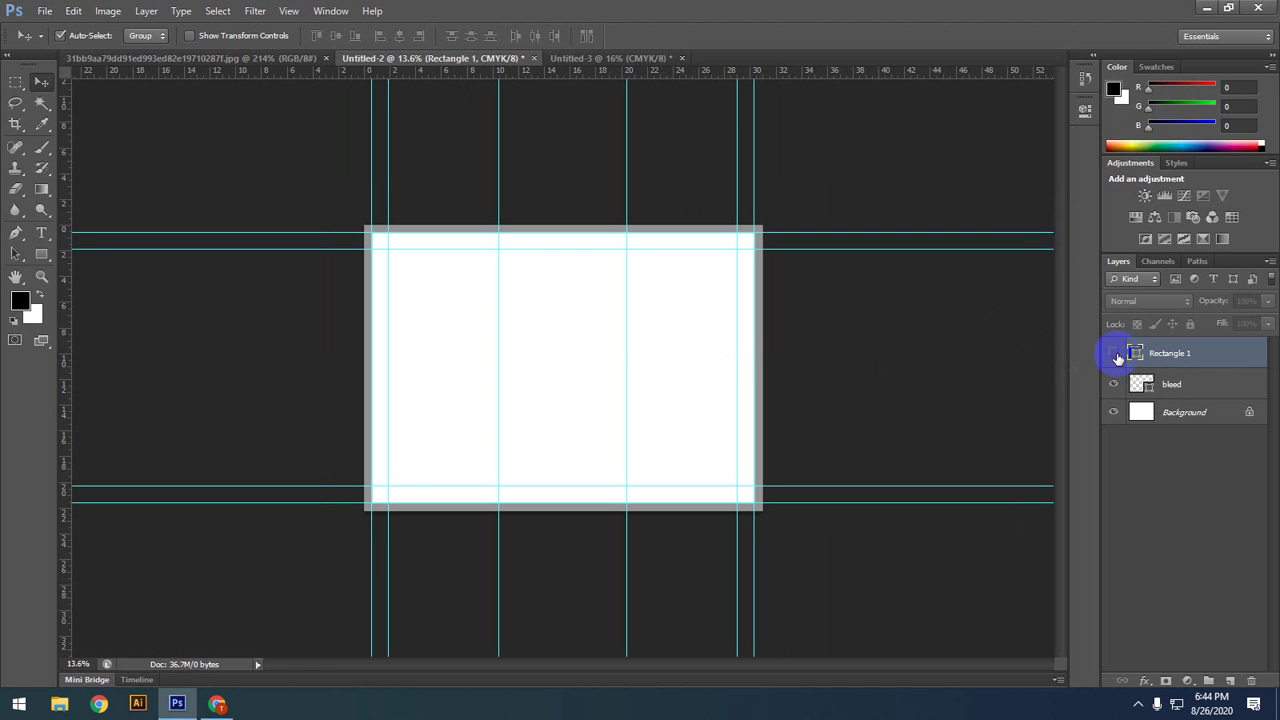
Step: Delete the hidden Color Fill 1 layer from the Untitled-3 document
click(608, 58)
click(620, 308)
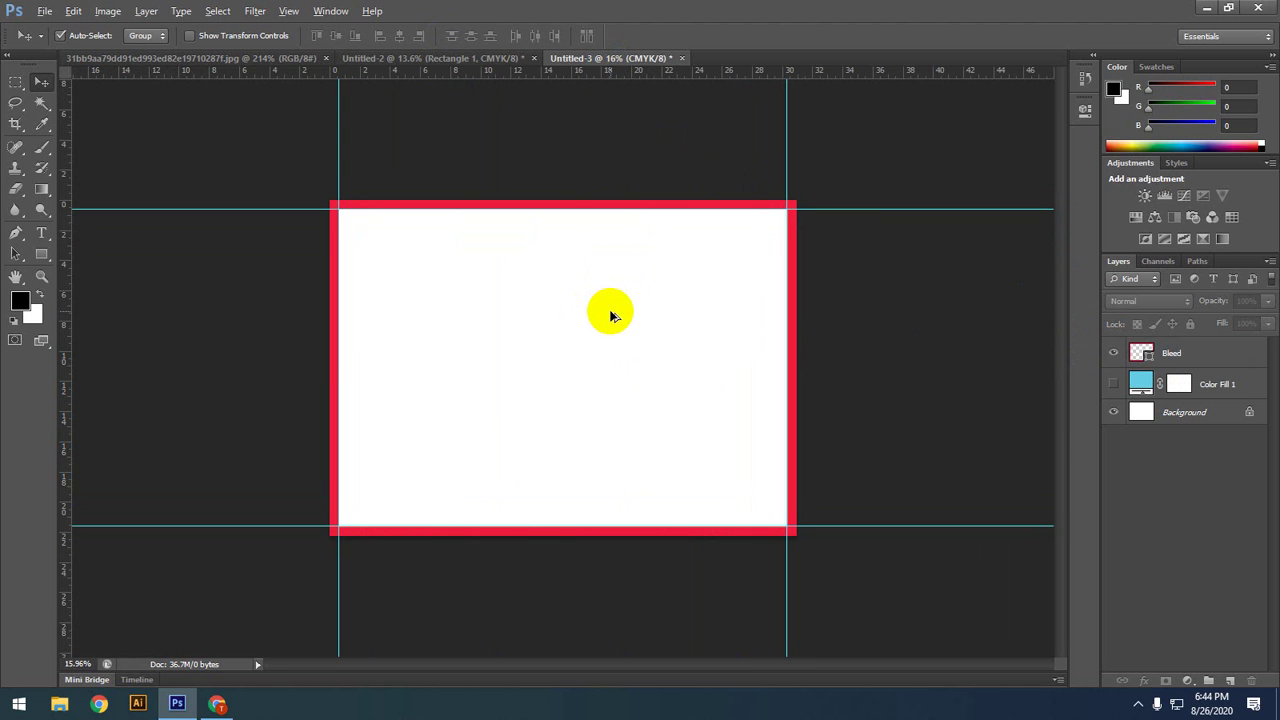
scroll(614, 318, down, 1)
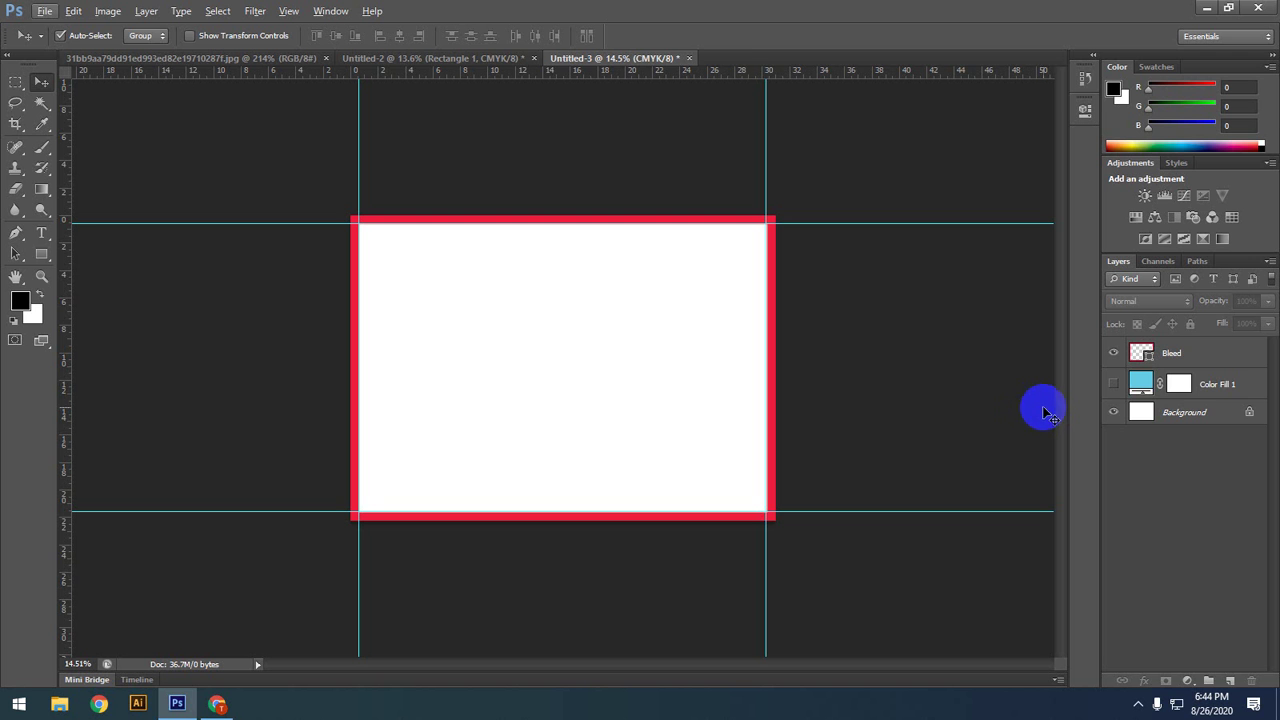
click(1195, 390)
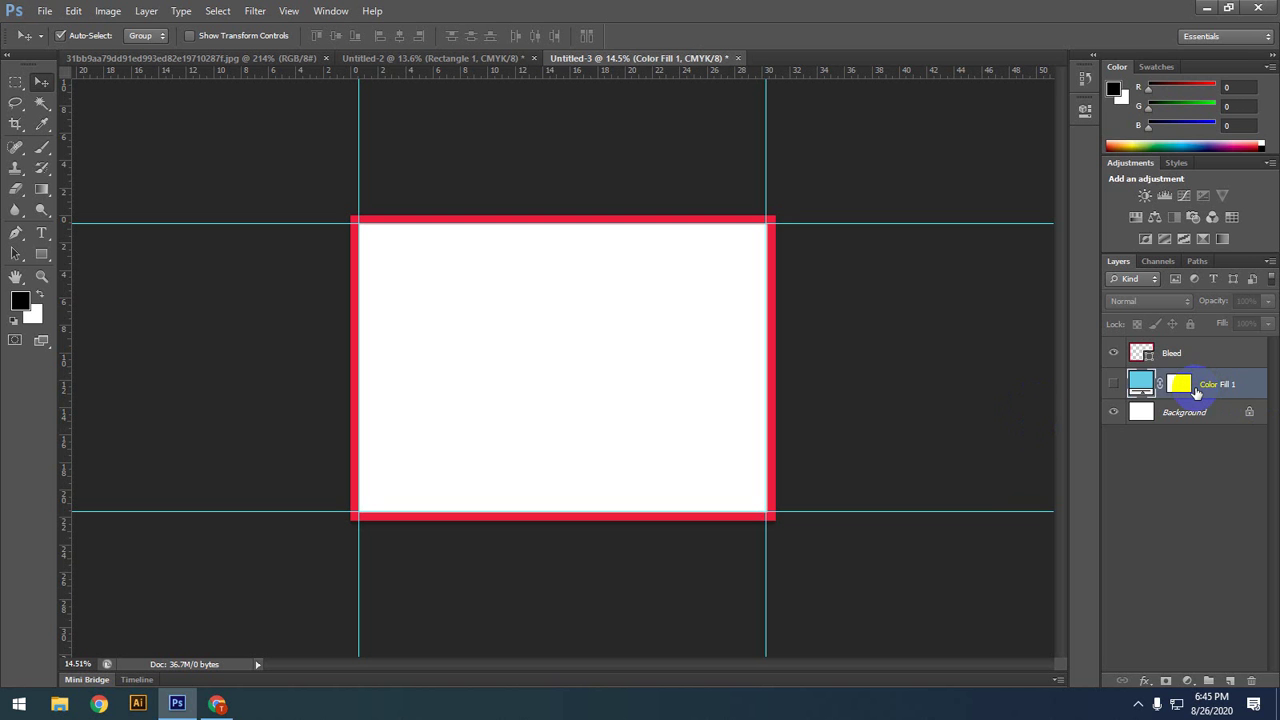
key(Delete)
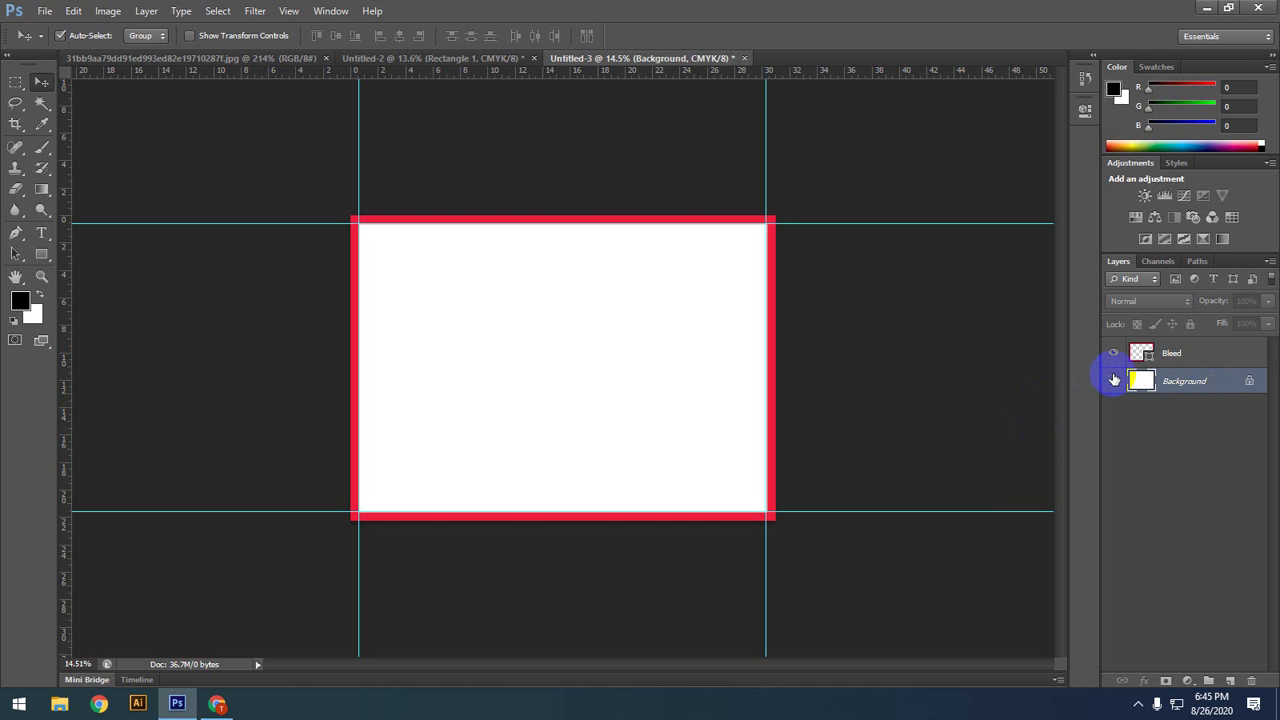
Step: Toggle the Background layer's visibility off and on to examine the area inside the bleed frame
click(1113, 380)
click(1113, 381)
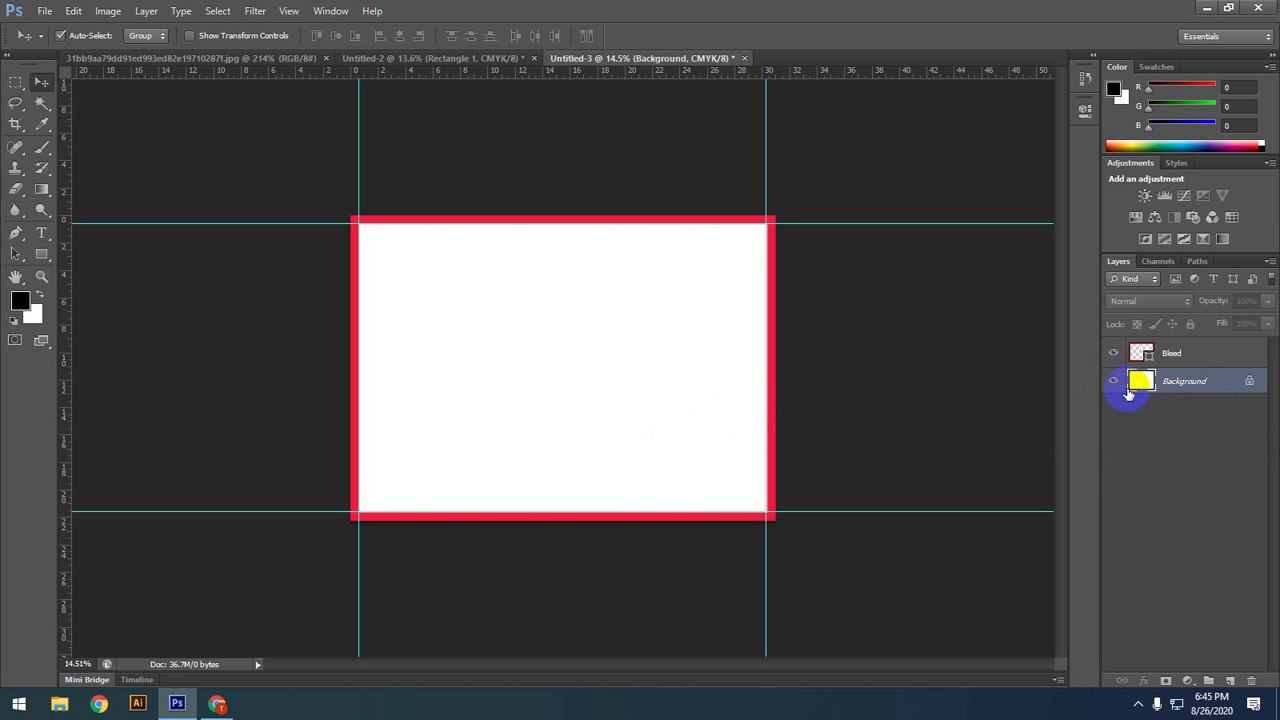
click(1114, 382)
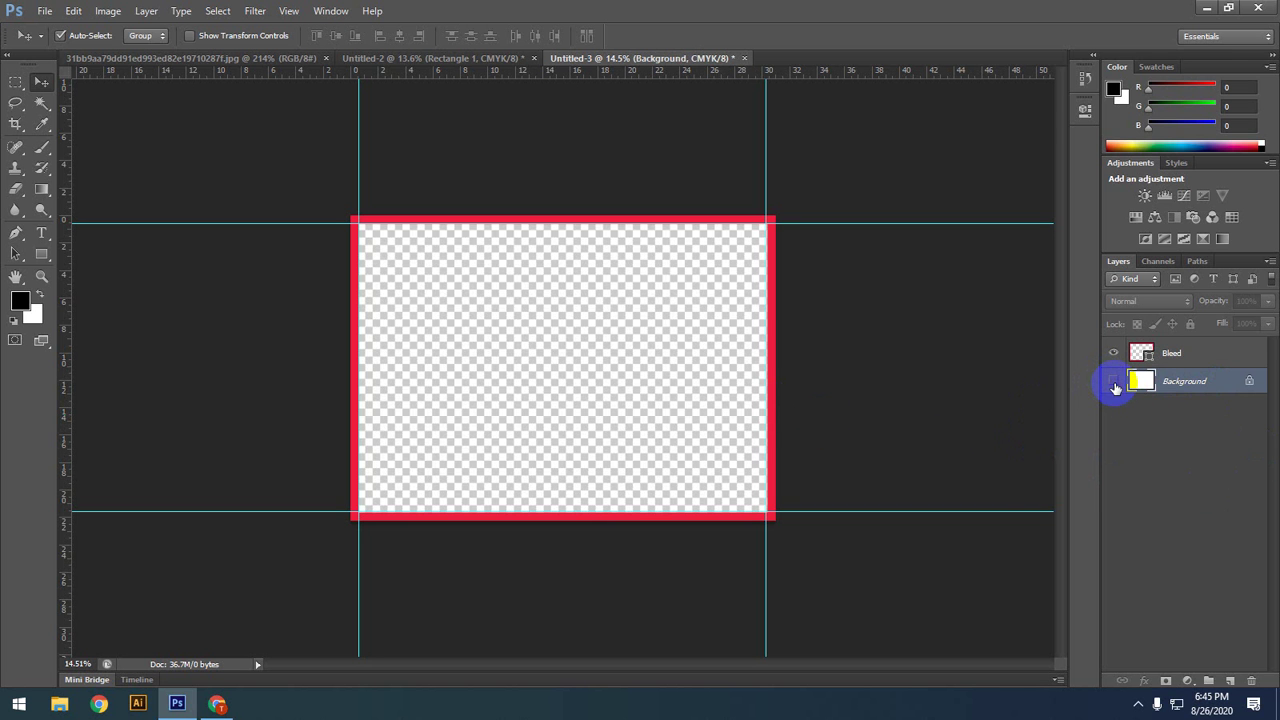
click(1114, 382)
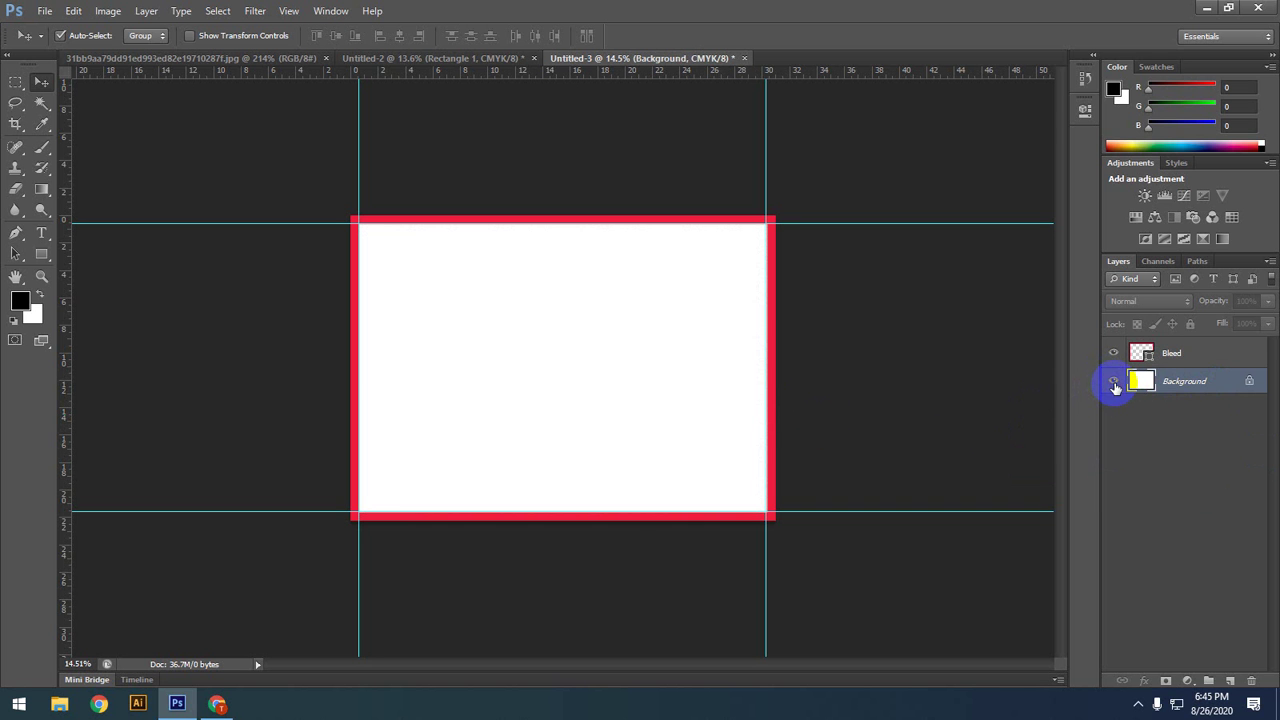
Step: Add a solid color fill layer in dark green (#0a700e) between the Background and Bleed layers
click(1191, 683)
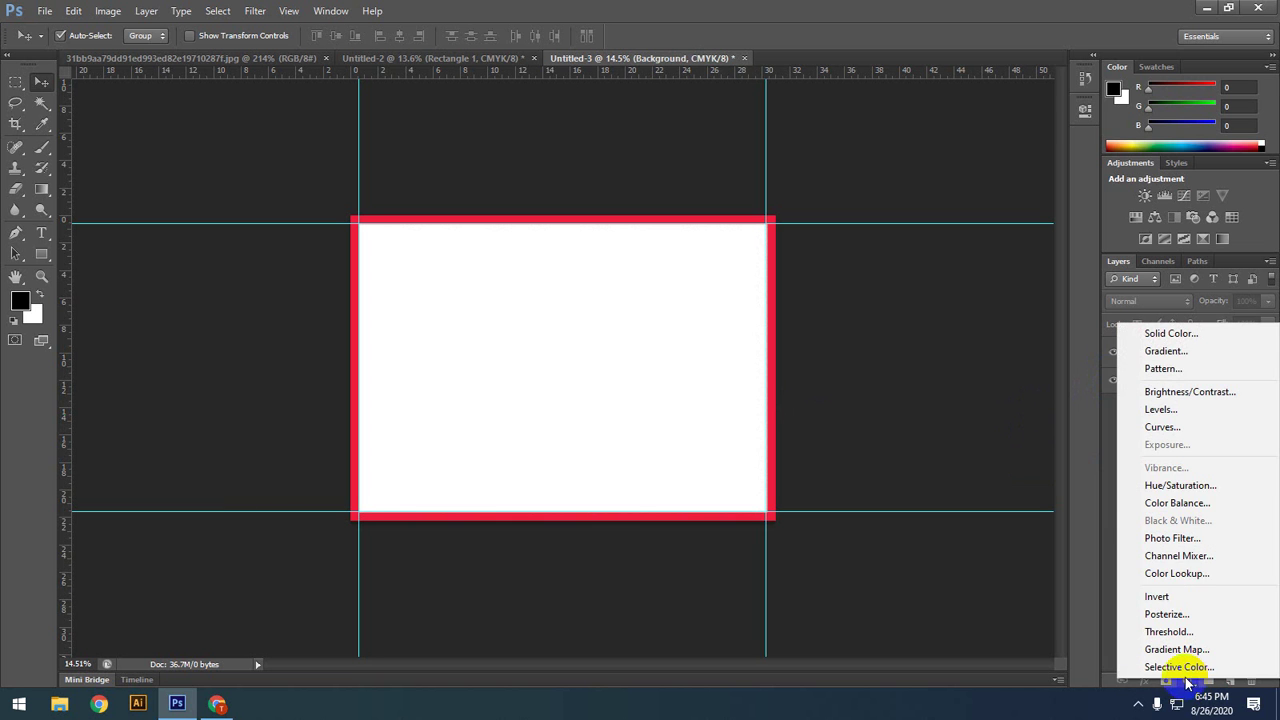
click(1169, 336)
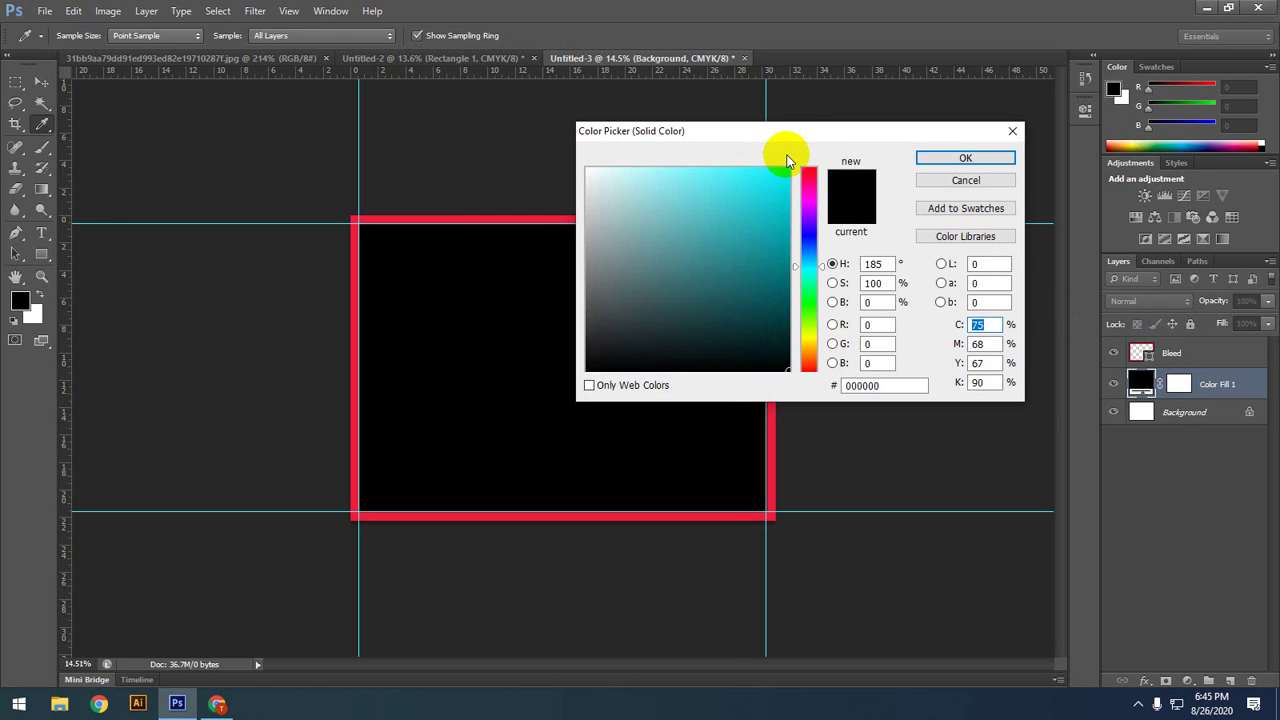
drag(795, 135, 961, 116)
drag(858, 290, 866, 251)
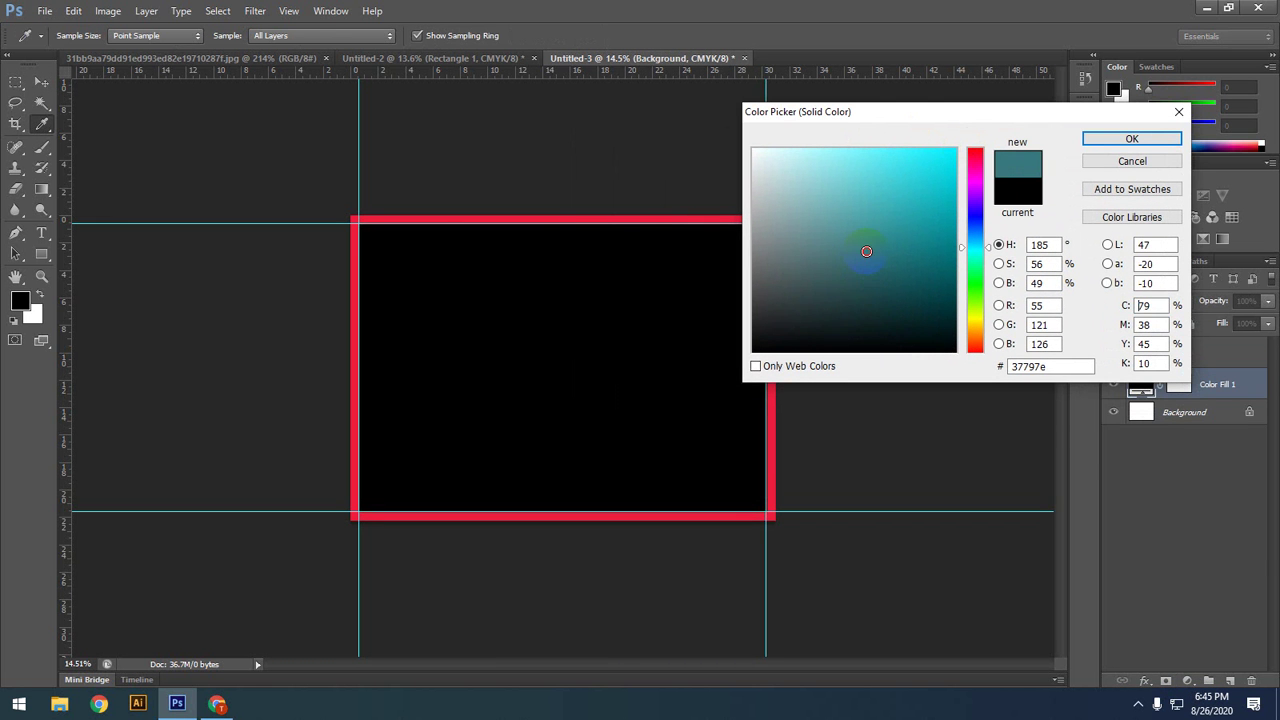
drag(889, 194, 809, 263)
click(979, 193)
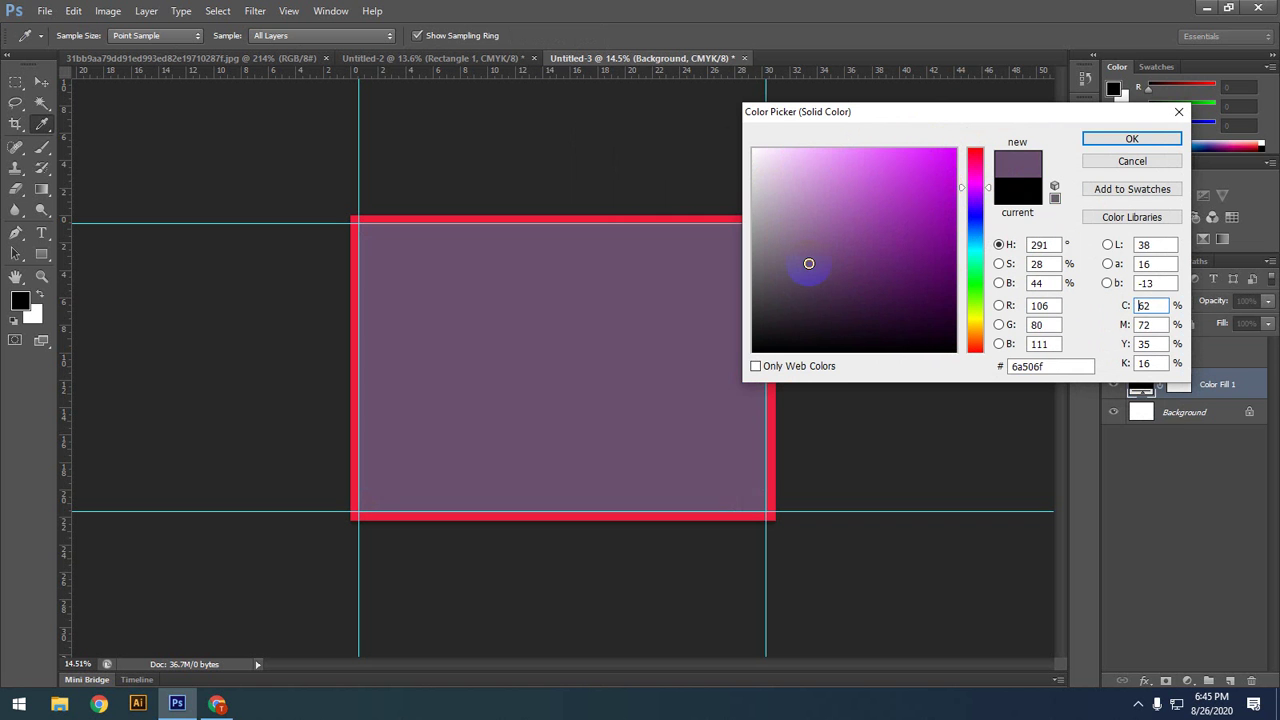
click(978, 281)
click(939, 279)
drag(939, 279, 938, 262)
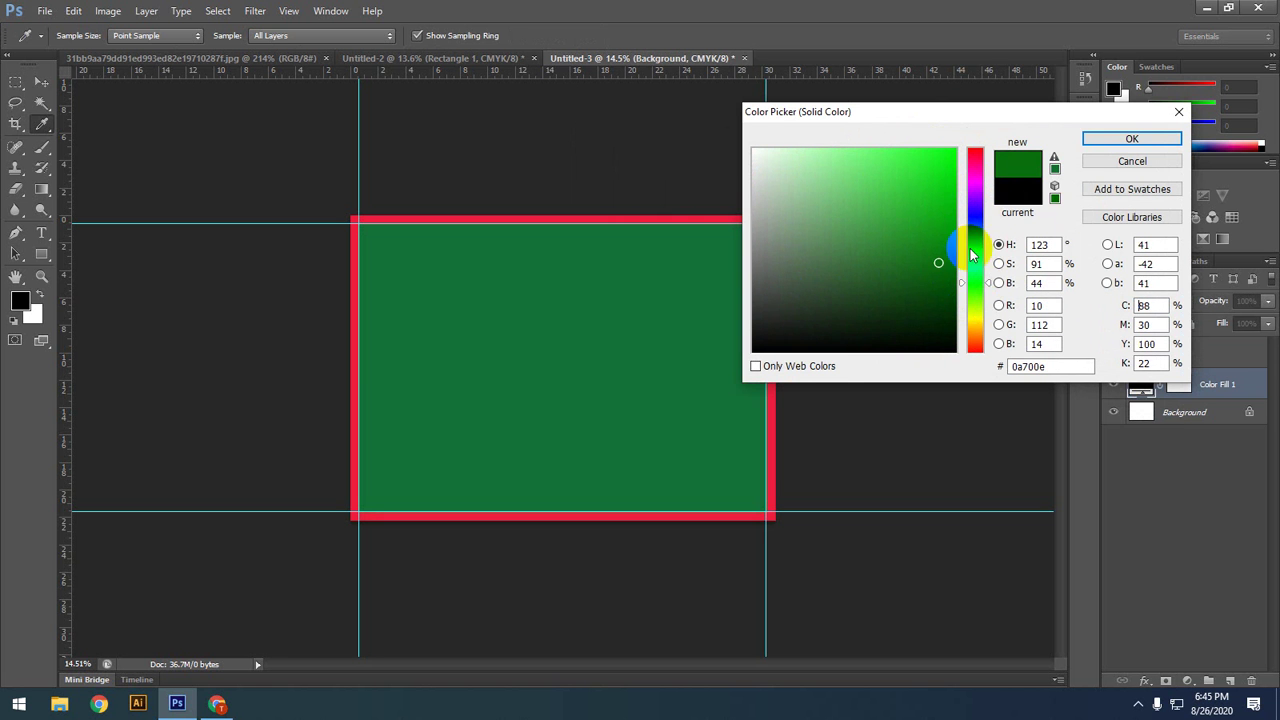
click(1131, 139)
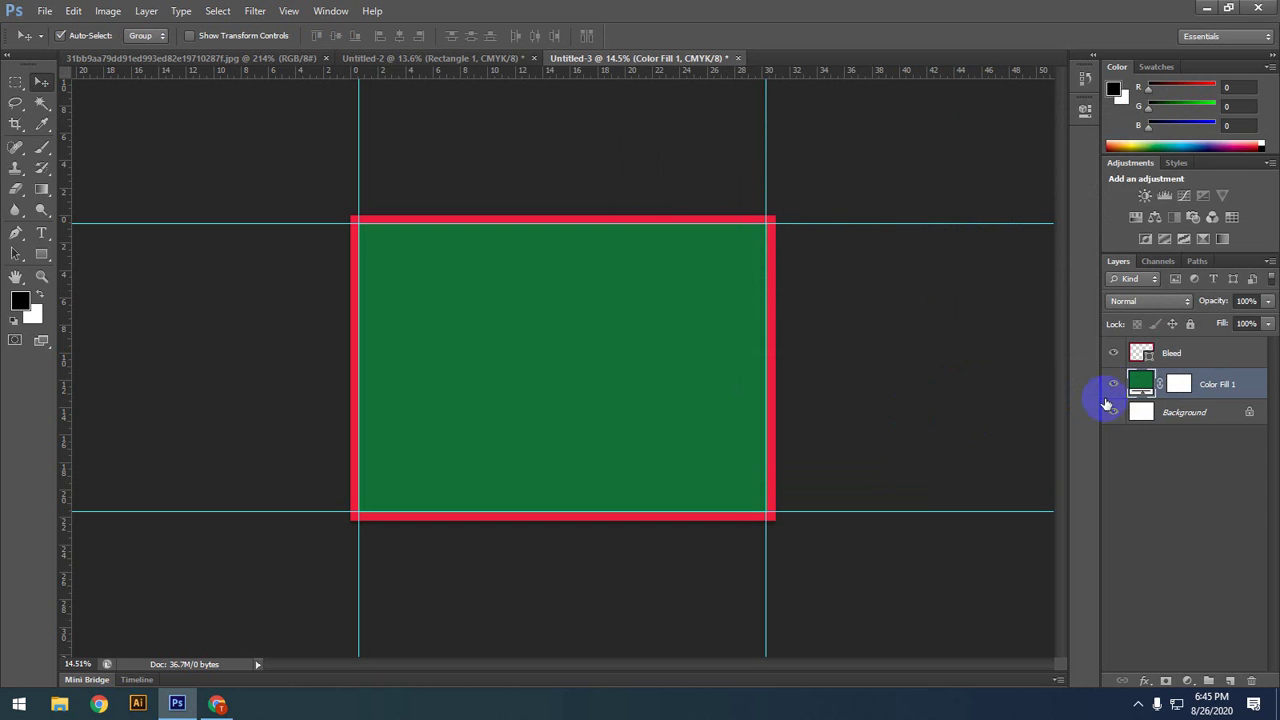
Step: Toggle the visibility of the green Color Fill 1 layer, then delete that layer
click(1113, 386)
click(1113, 387)
click(1113, 387)
click(1113, 387)
key(Delete)
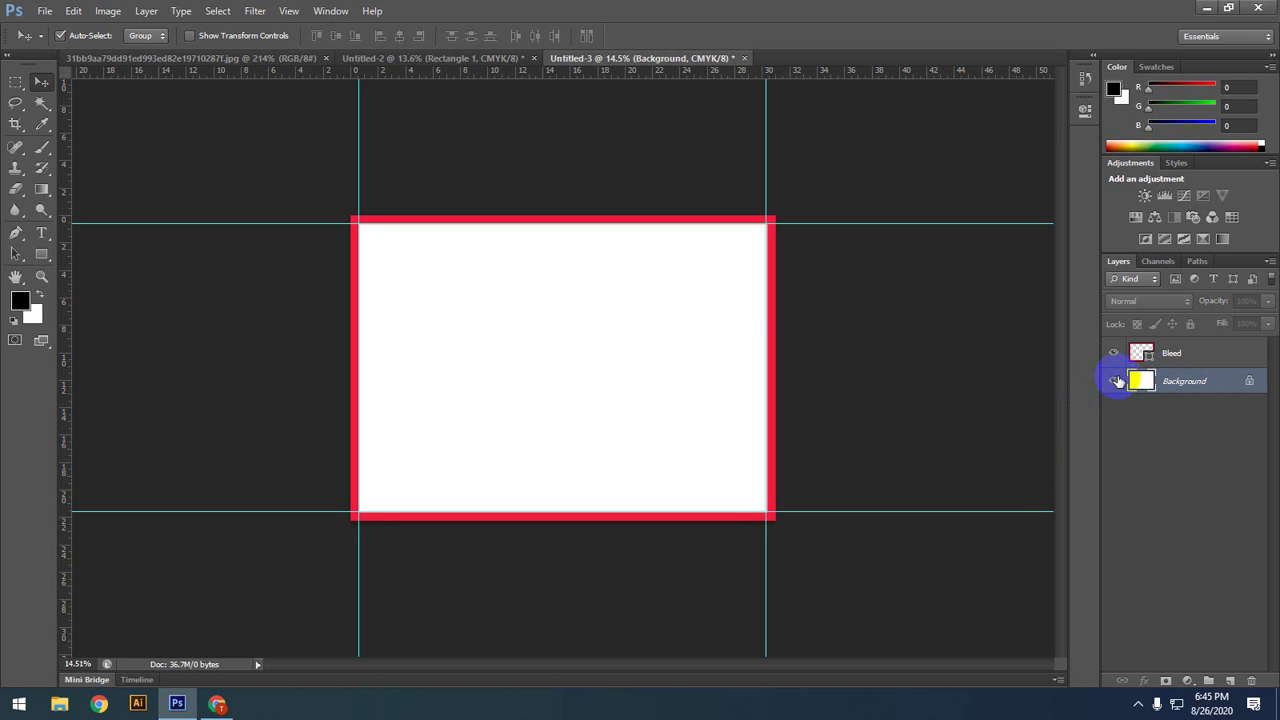
Step: Toggle the Background layer's visibility repeatedly to examine the page area inside the red bleed frame, leaving it shown
click(1114, 381)
click(1114, 381)
click(1114, 381)
click(1114, 381)
click(1114, 381)
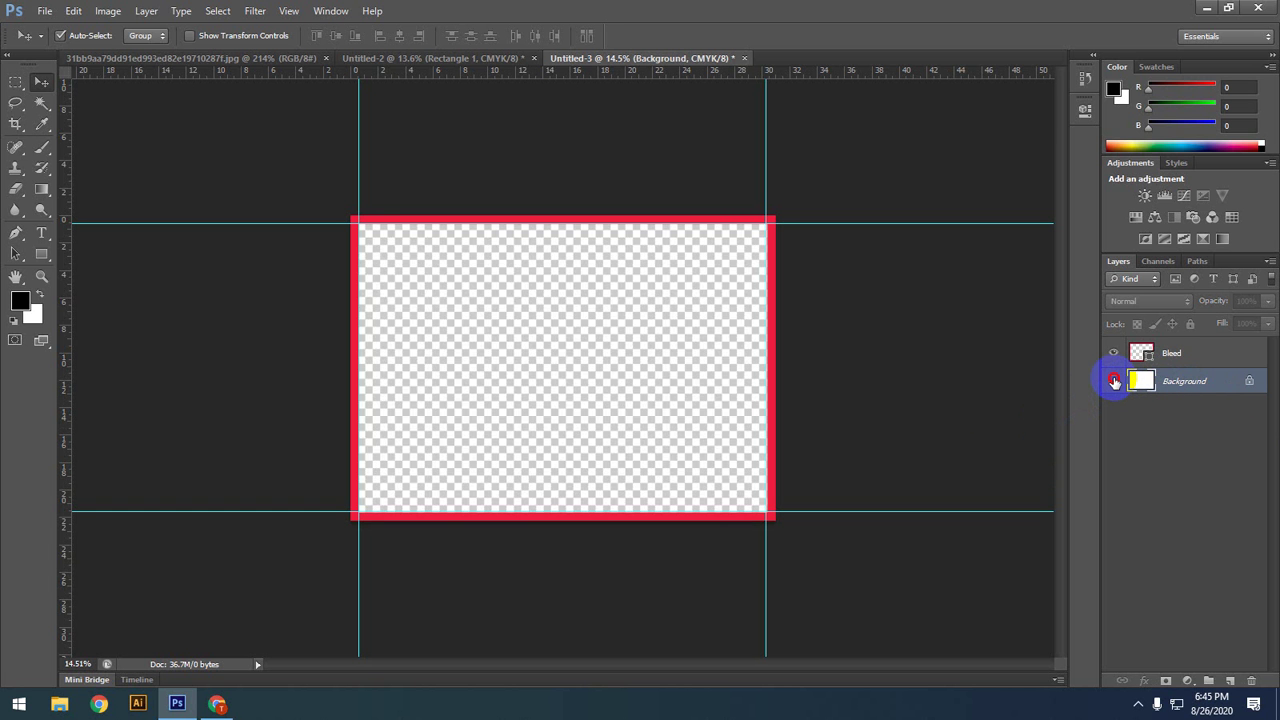
click(1114, 381)
click(1114, 381)
click(1114, 381)
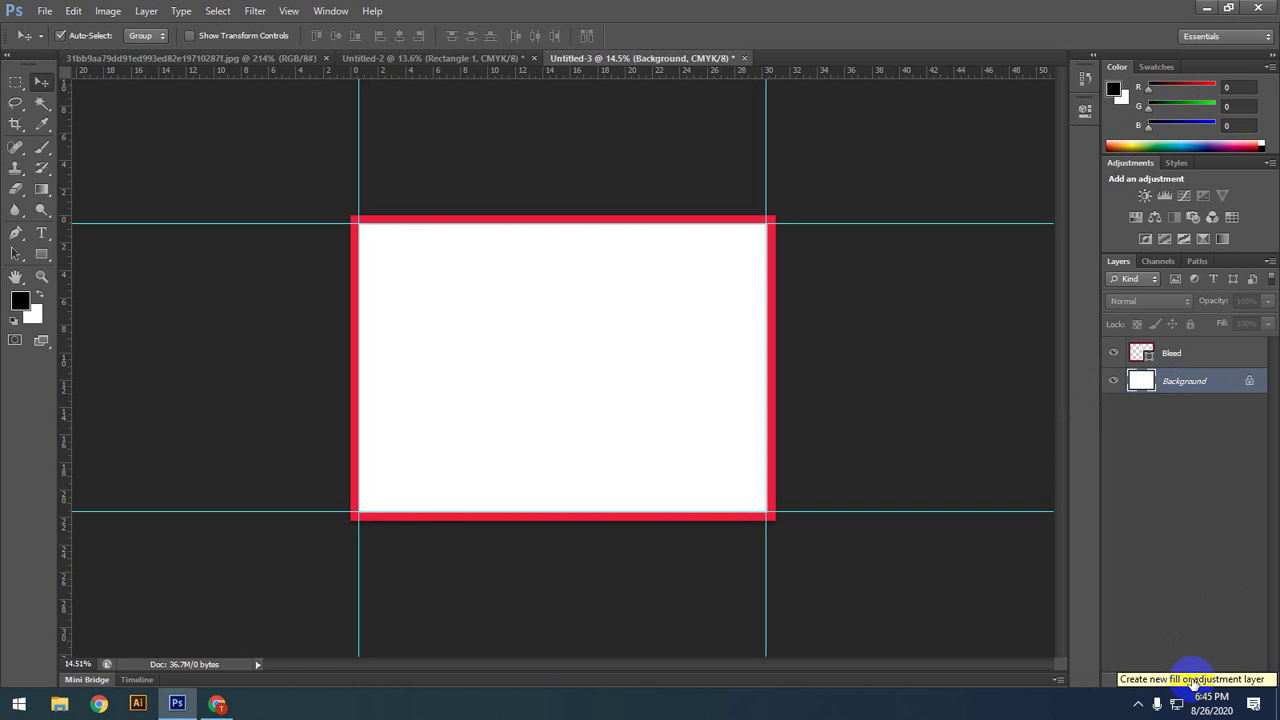
Step: Create a solid color fill layer in green (#04841f) above the Background layer and beneath the Bleed layer
click(1193, 683)
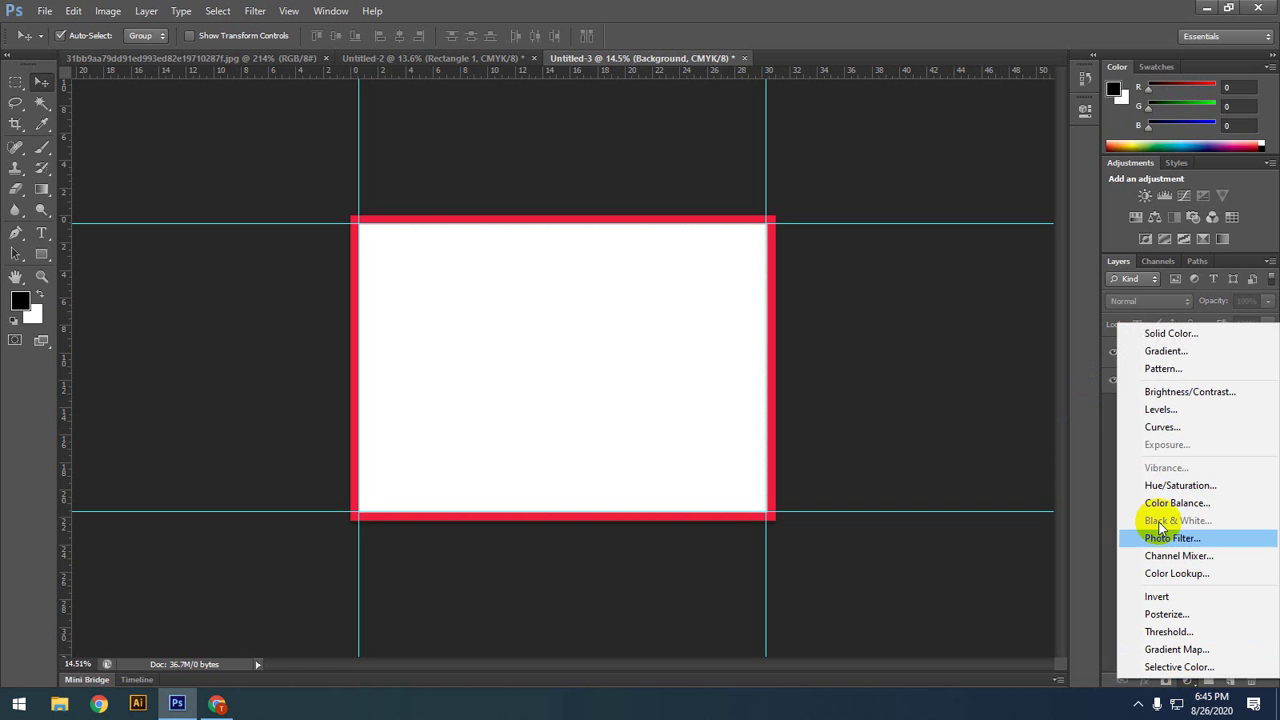
click(1157, 338)
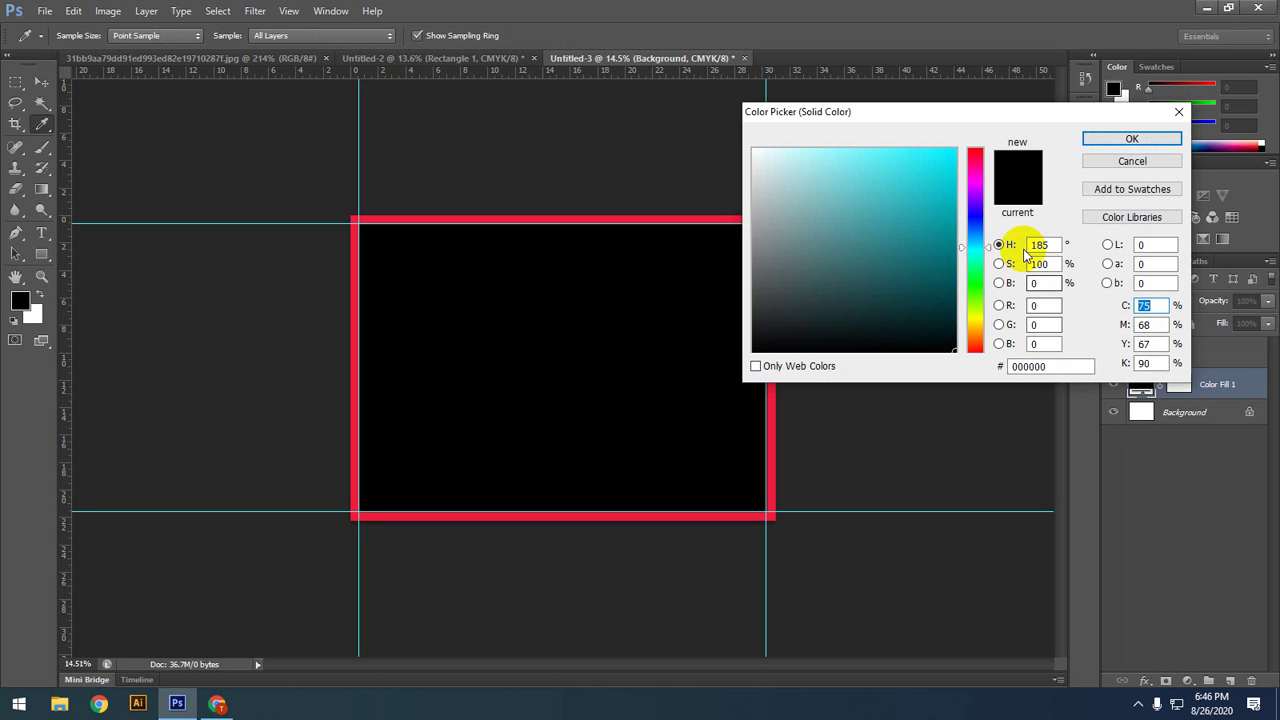
drag(918, 118, 727, 281)
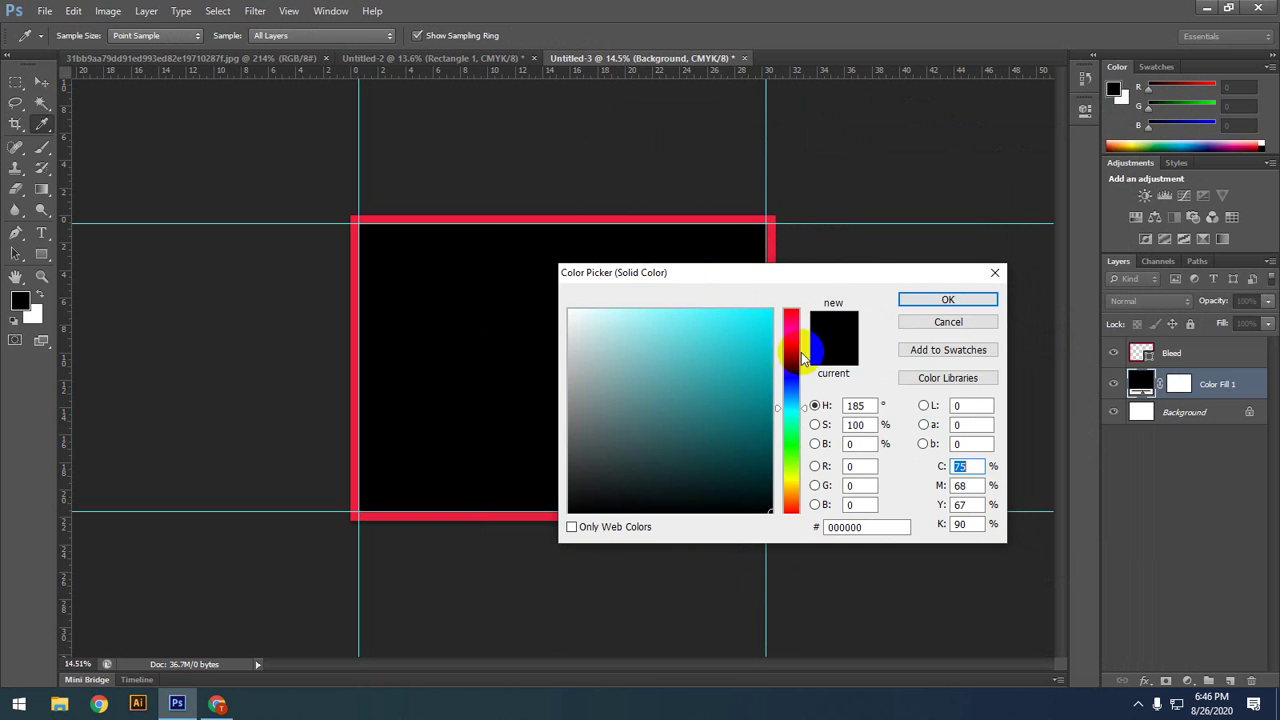
drag(864, 275, 861, 232)
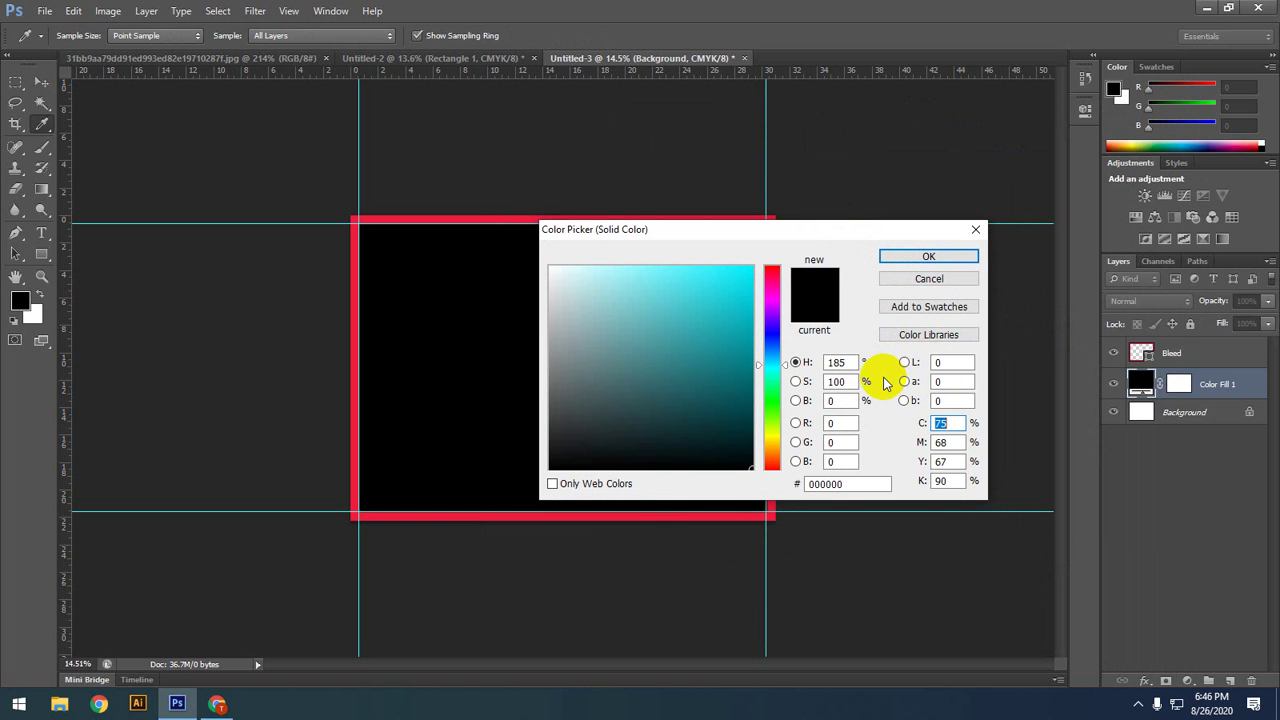
drag(857, 232, 904, 199)
click(761, 310)
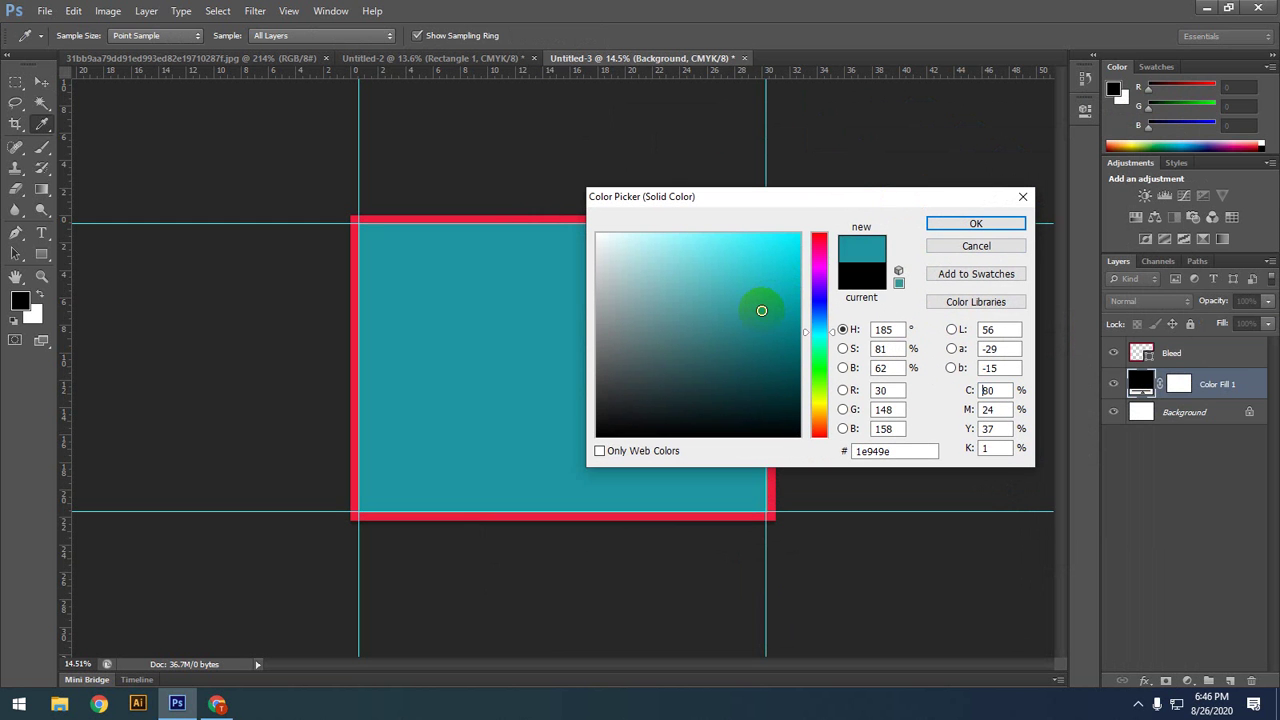
click(816, 284)
click(774, 286)
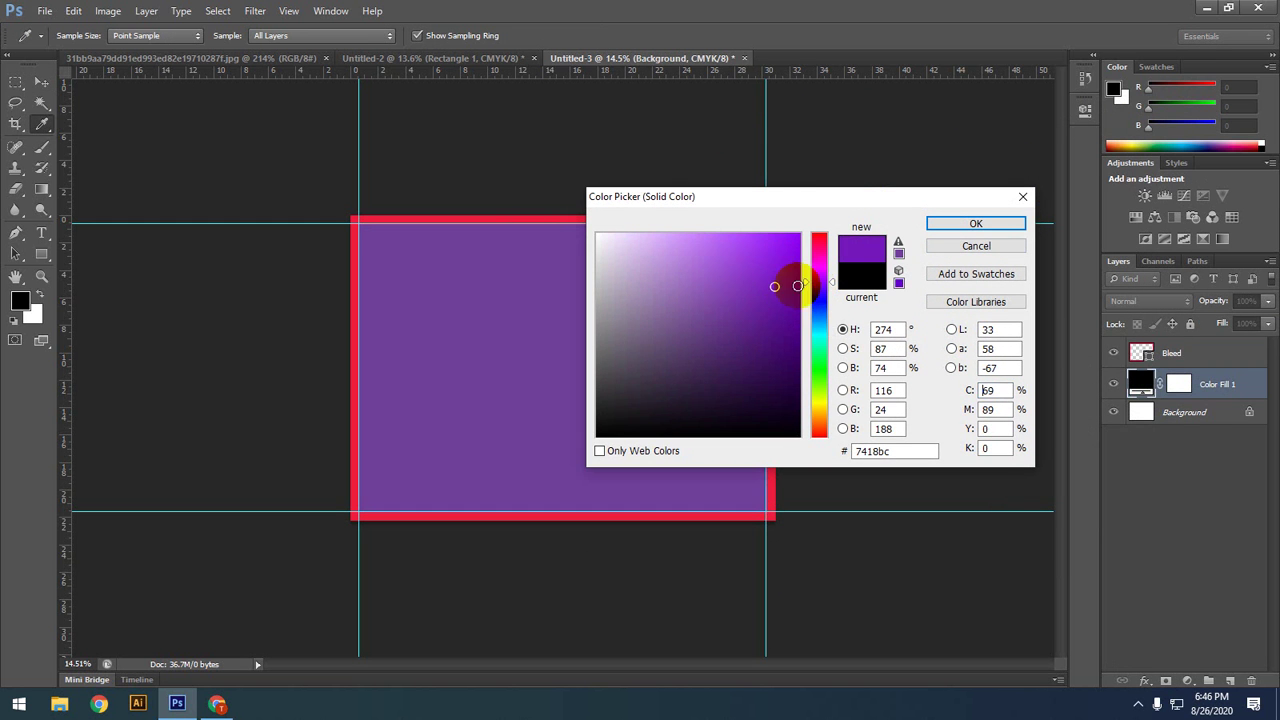
click(819, 361)
drag(786, 266, 794, 331)
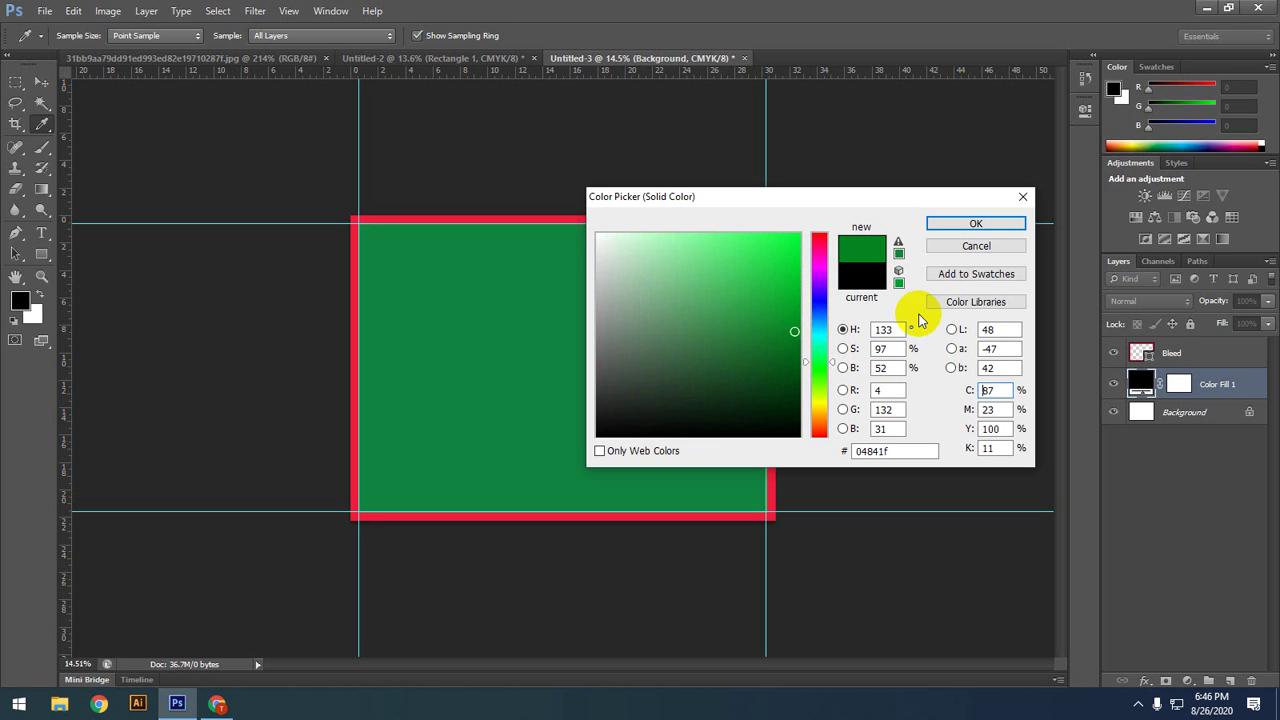
click(983, 224)
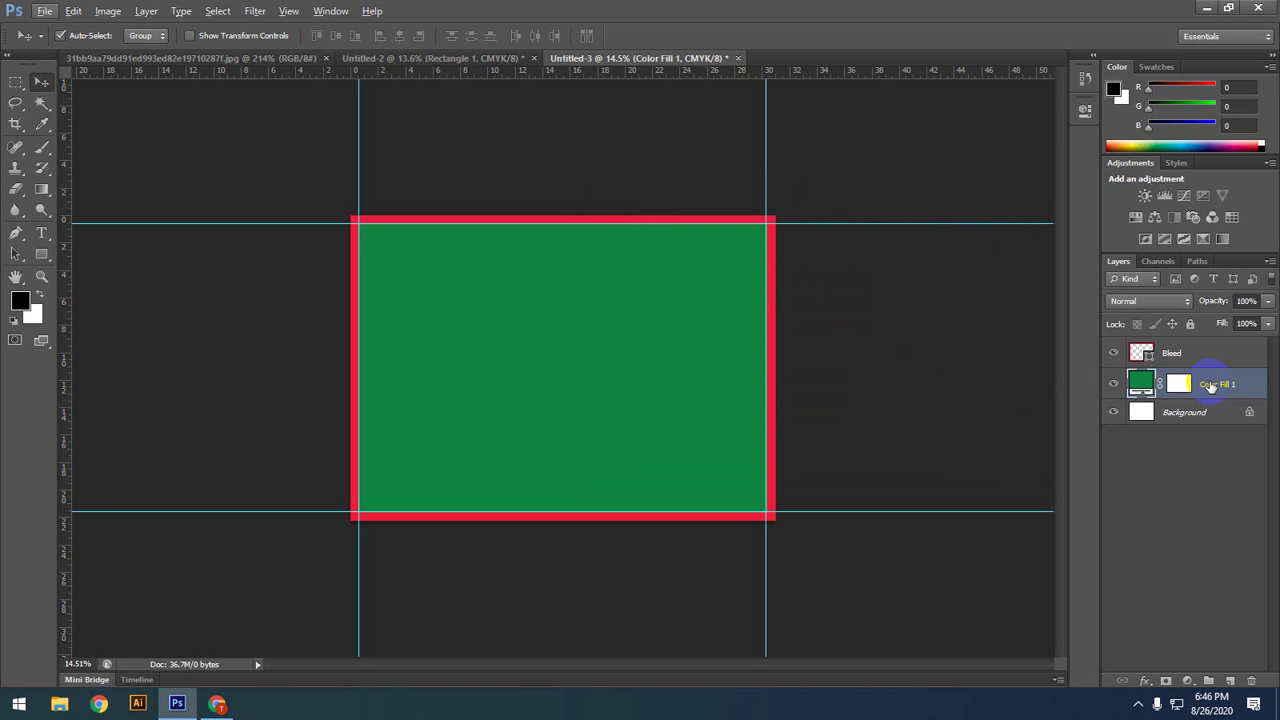
mouse_move(1200, 372)
mouse_down()
mouse_move(1204, 340)
mouse_move(1192, 345)
mouse_move(1208, 385)
mouse_up()
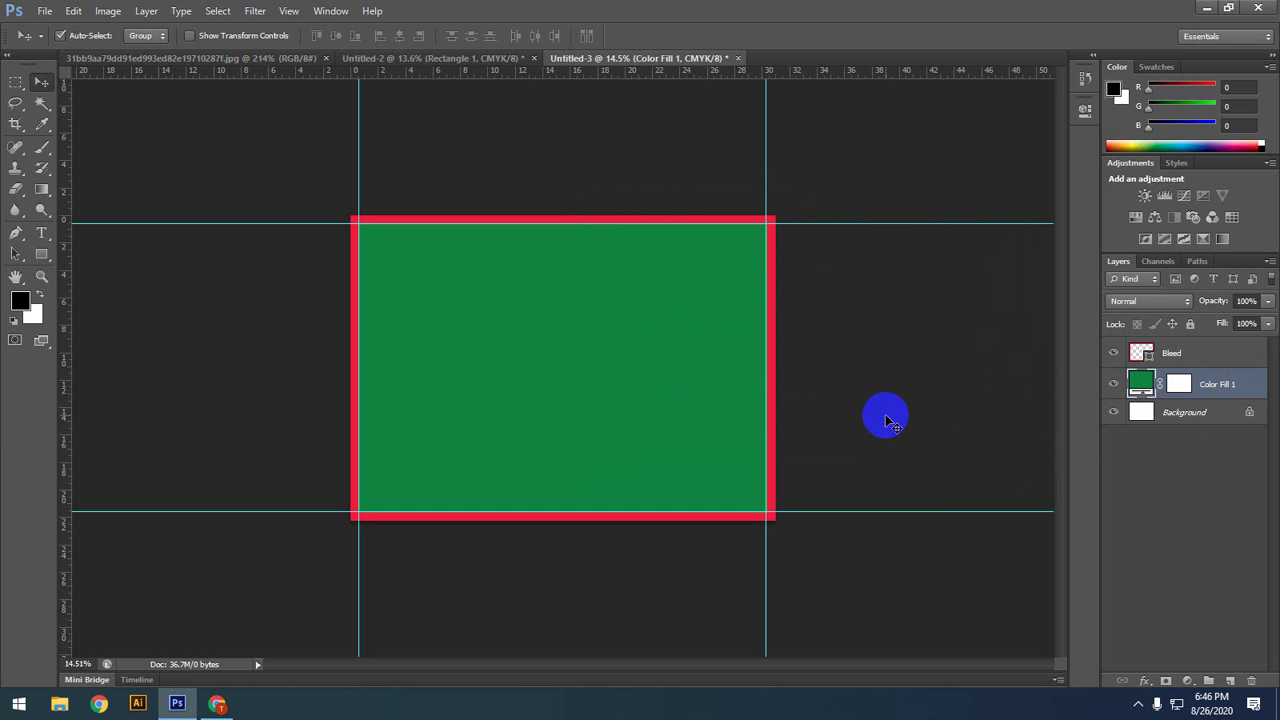
scroll(908, 420, down, 1)
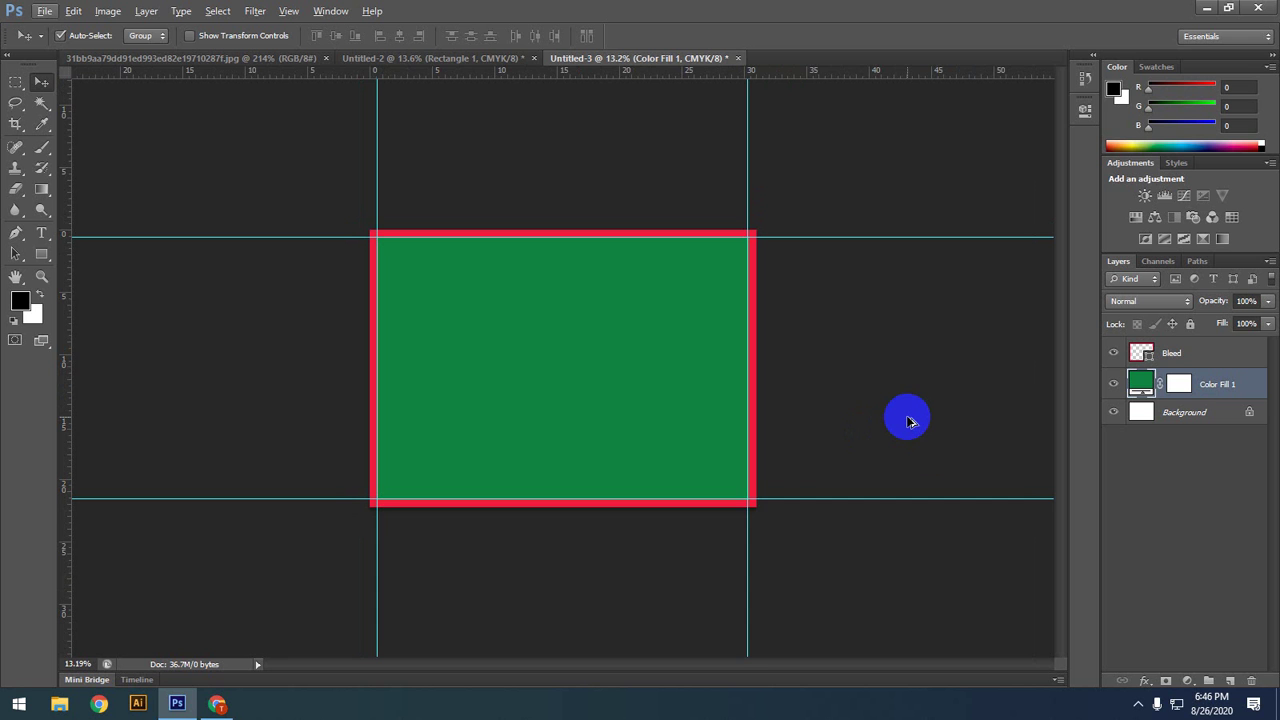
scroll(908, 420, up, 1)
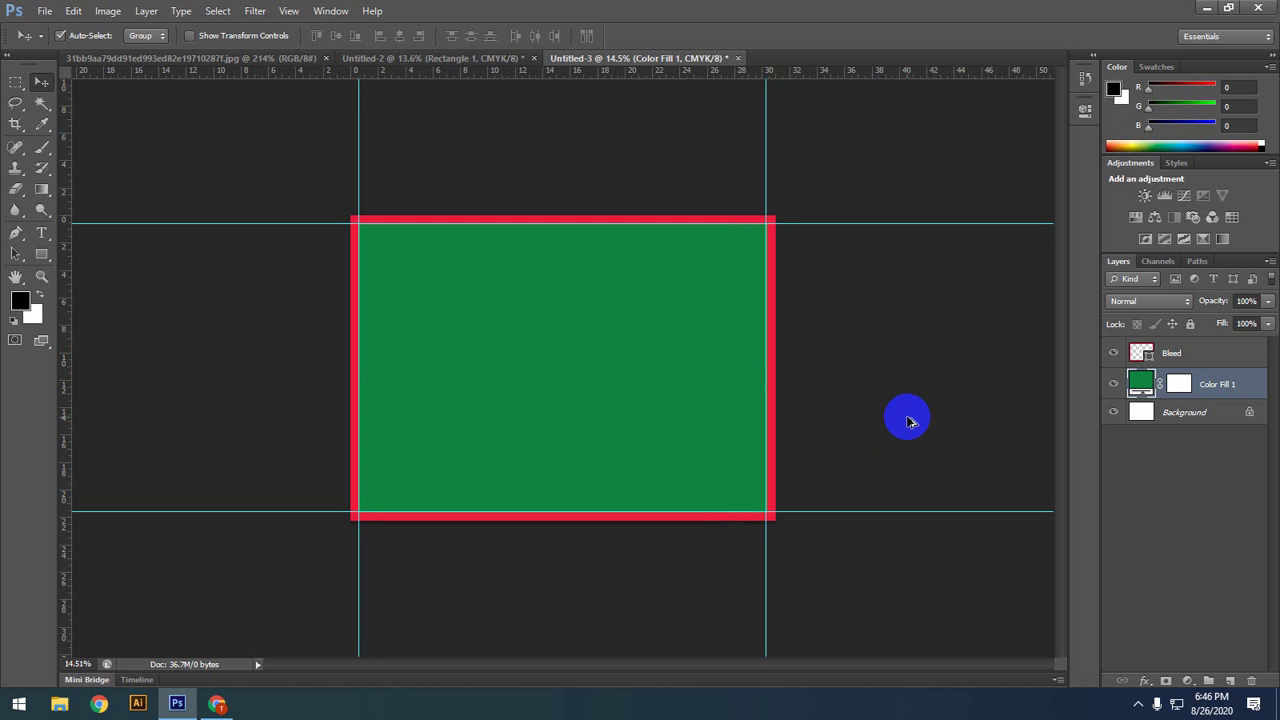
scroll(908, 420, up, 1)
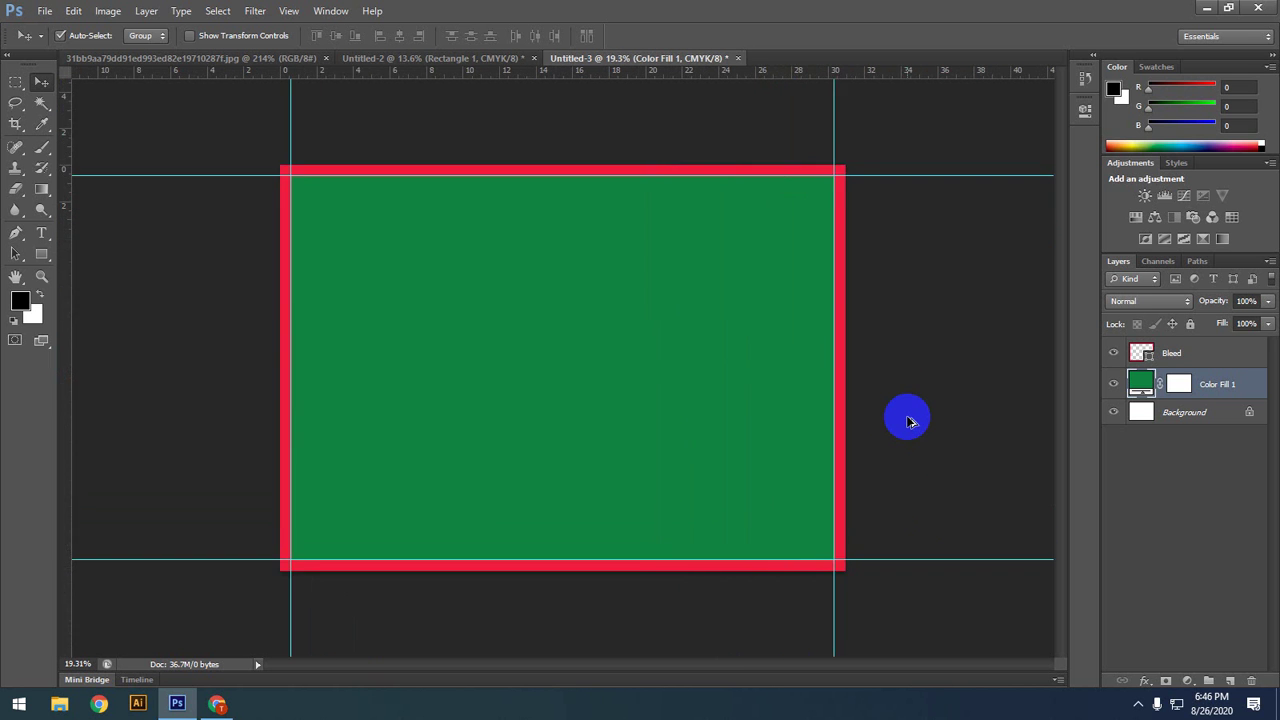
scroll(908, 420, down, 1)
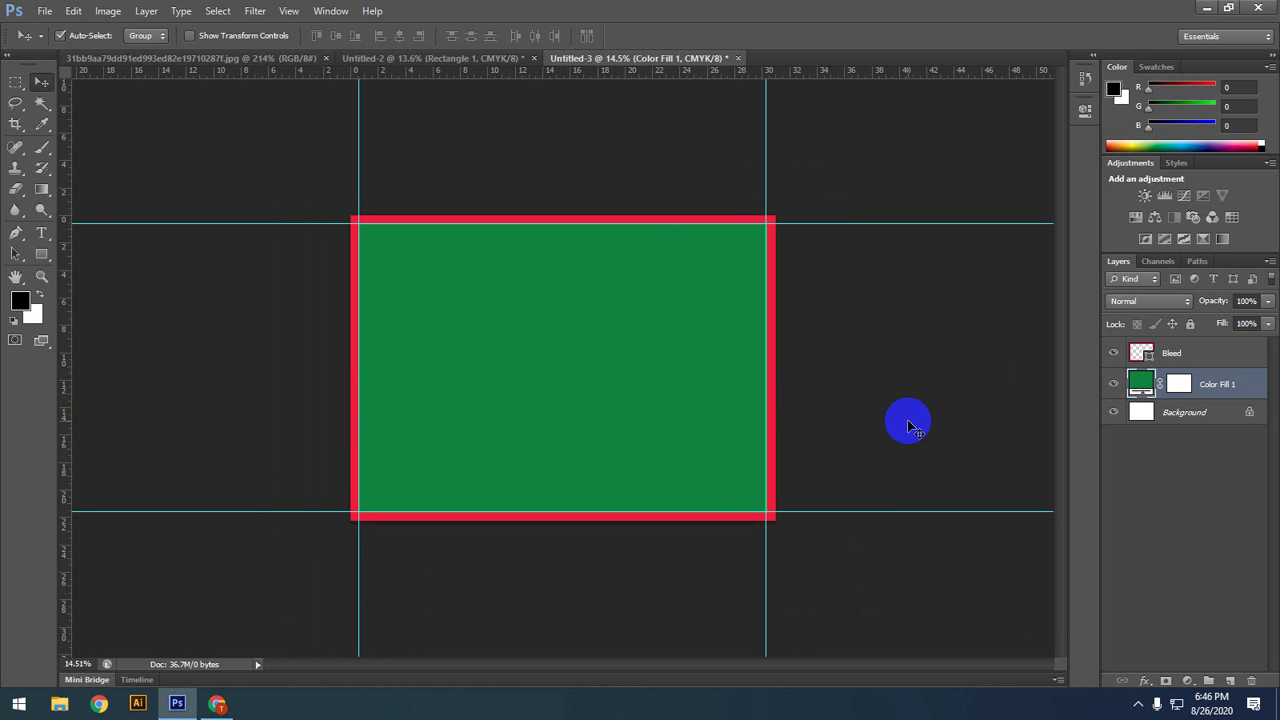
scroll(908, 425, up, 1)
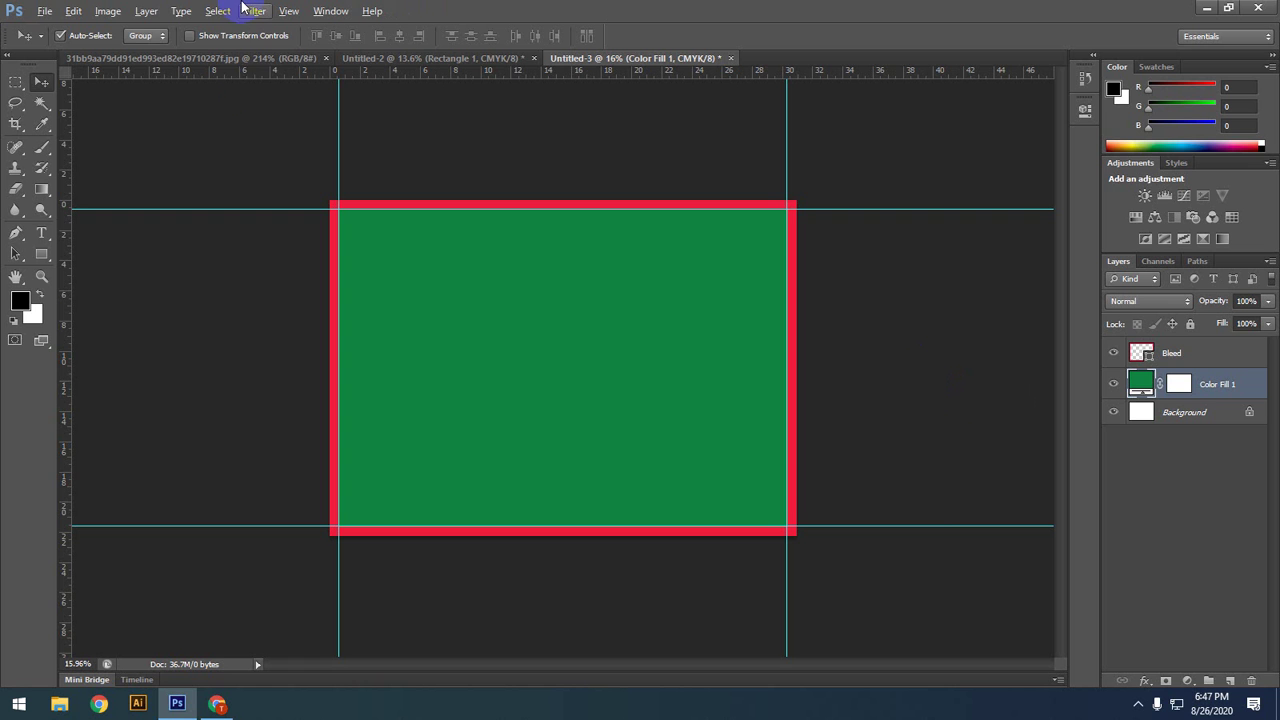
click(257, 38)
click(257, 38)
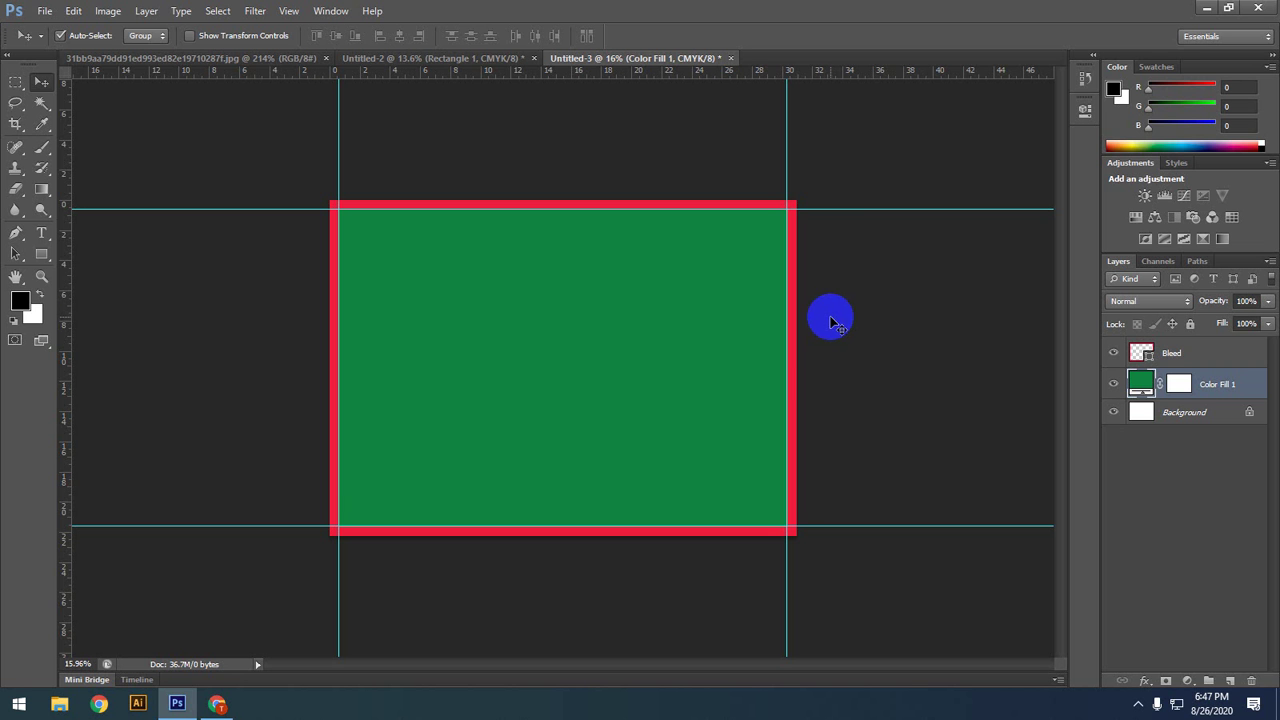
scroll(817, 368, up, 1)
scroll(817, 368, down, 1)
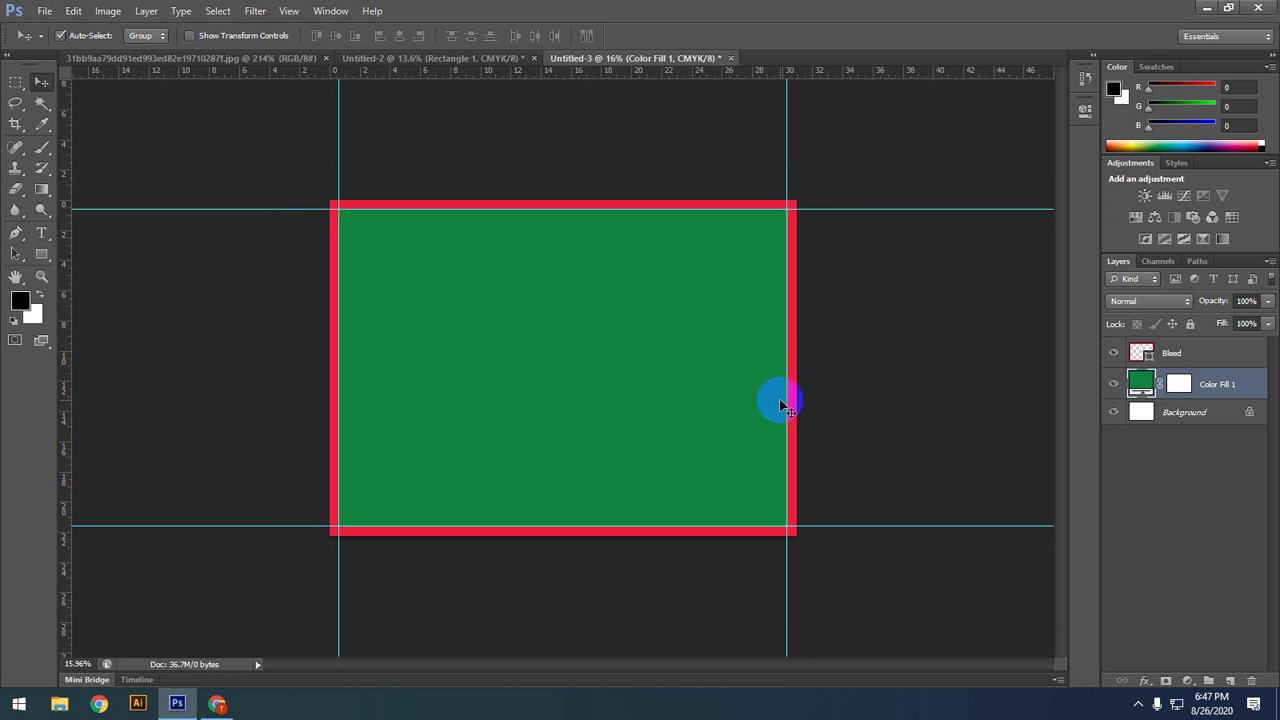
scroll(783, 404, up, 1)
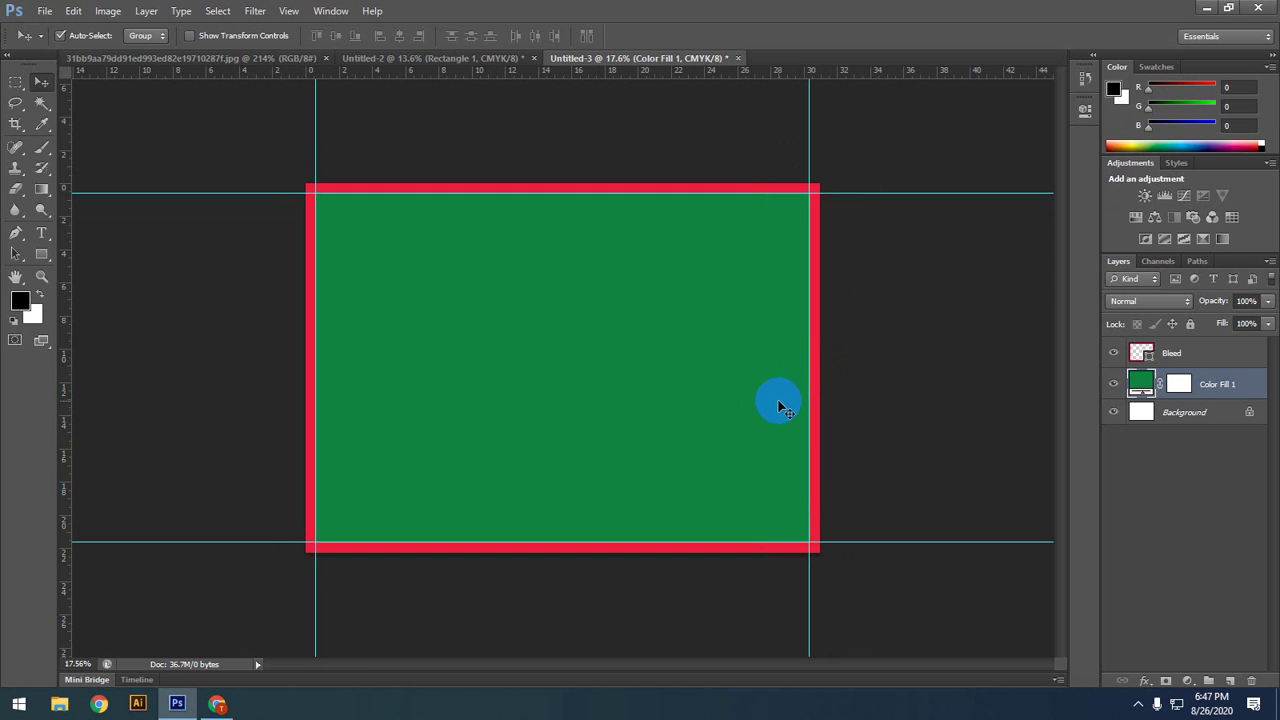
scroll(783, 404, down, 2)
scroll(783, 404, up, 1)
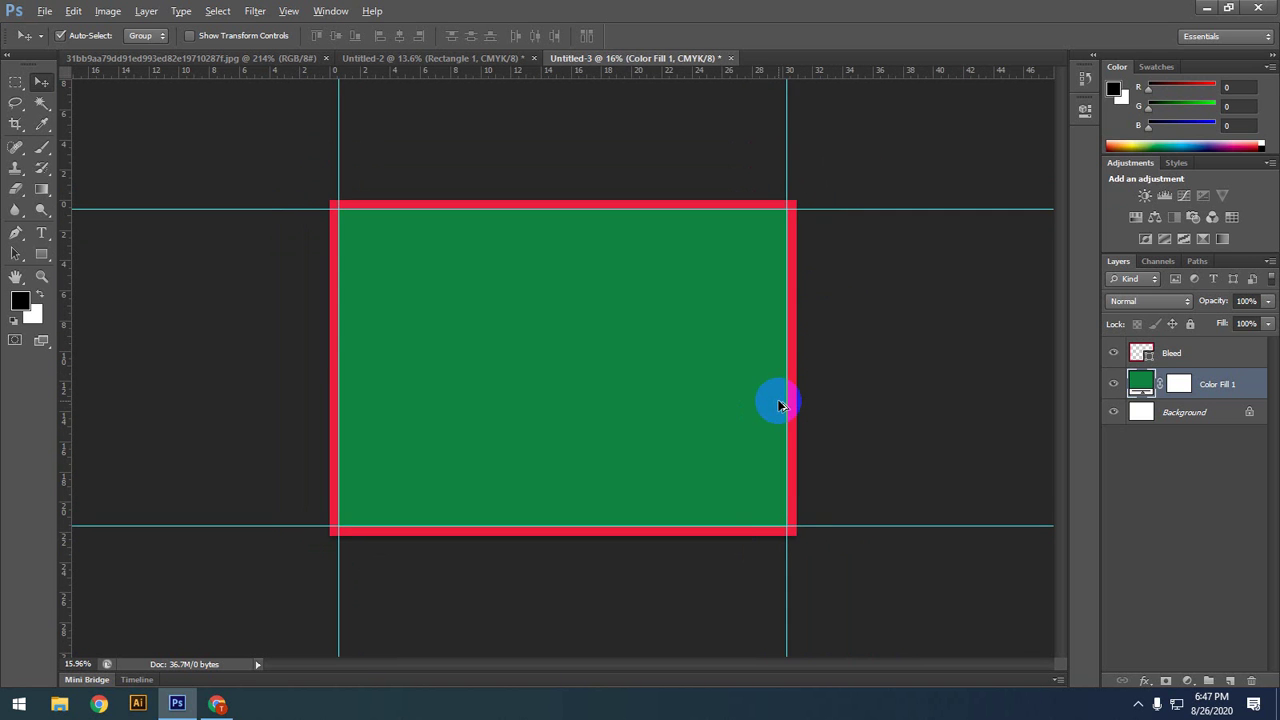
scroll(781, 404, down, 1)
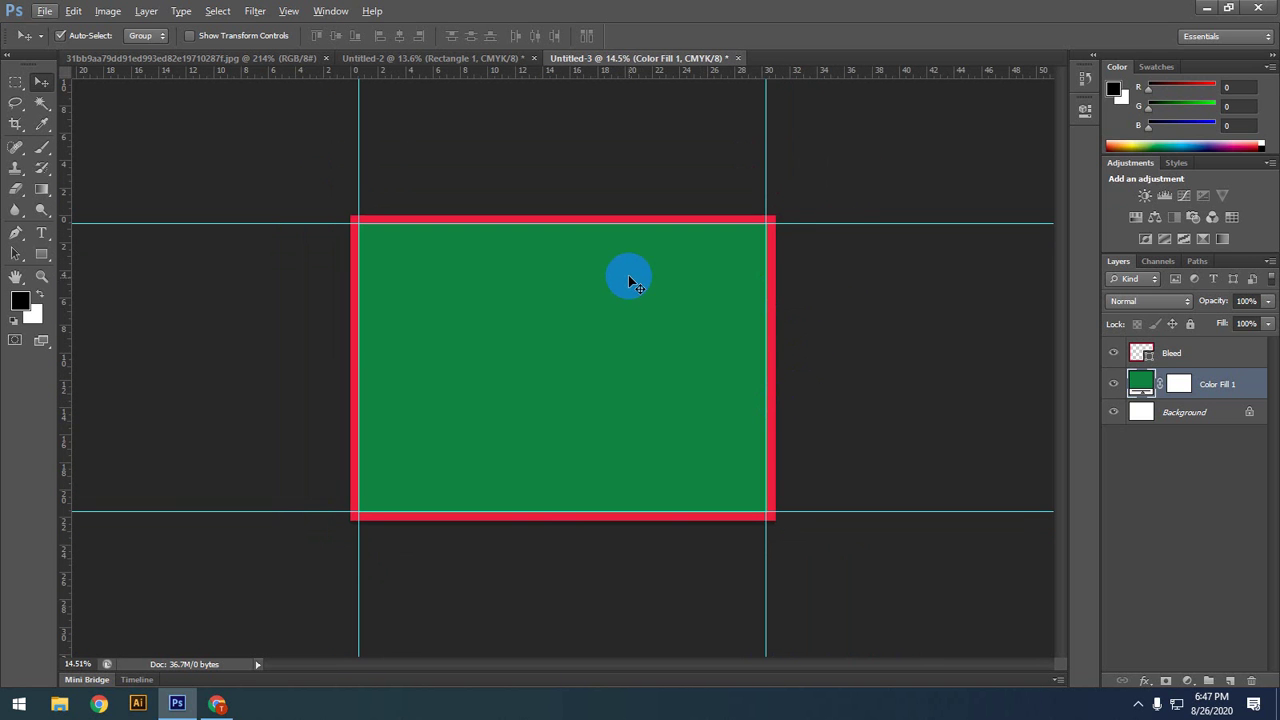
scroll(645, 297, up, 1)
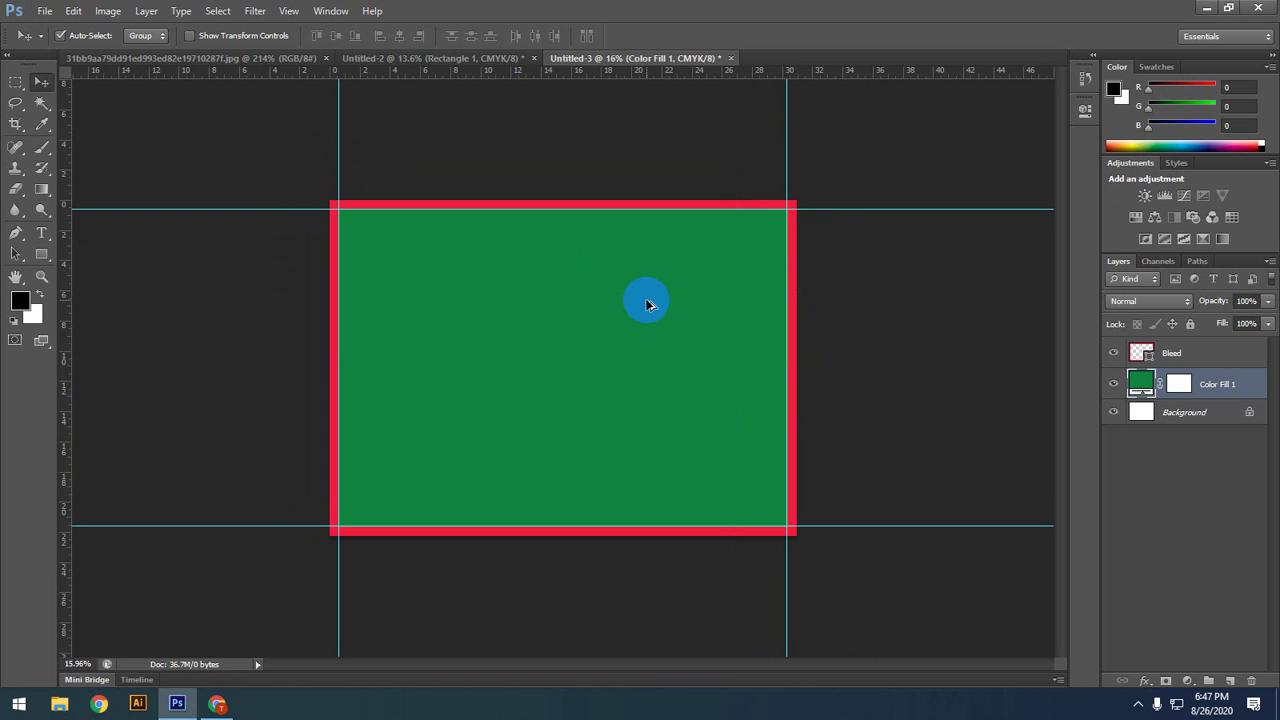
scroll(665, 328, up, 1)
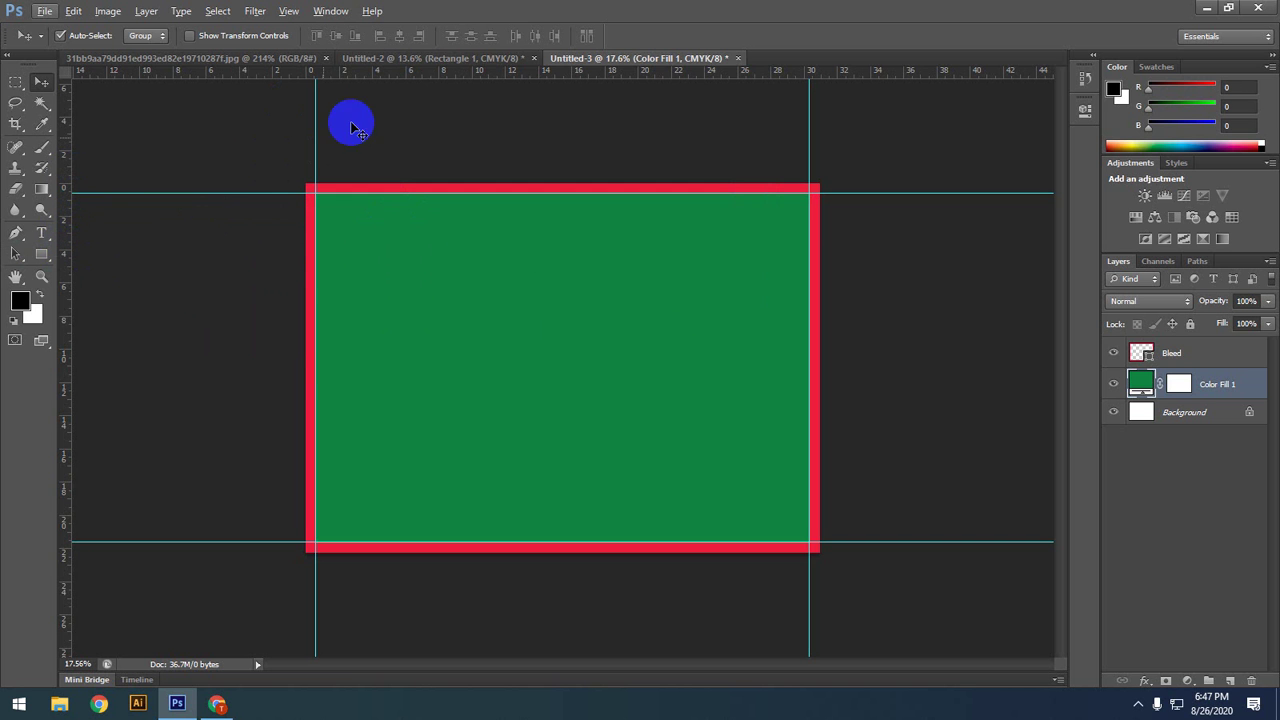
Step: Show the Rectangle 1 layer in Untitled-2 and copy its black bar into the Untitled-3 document, over the green fill
click(430, 58)
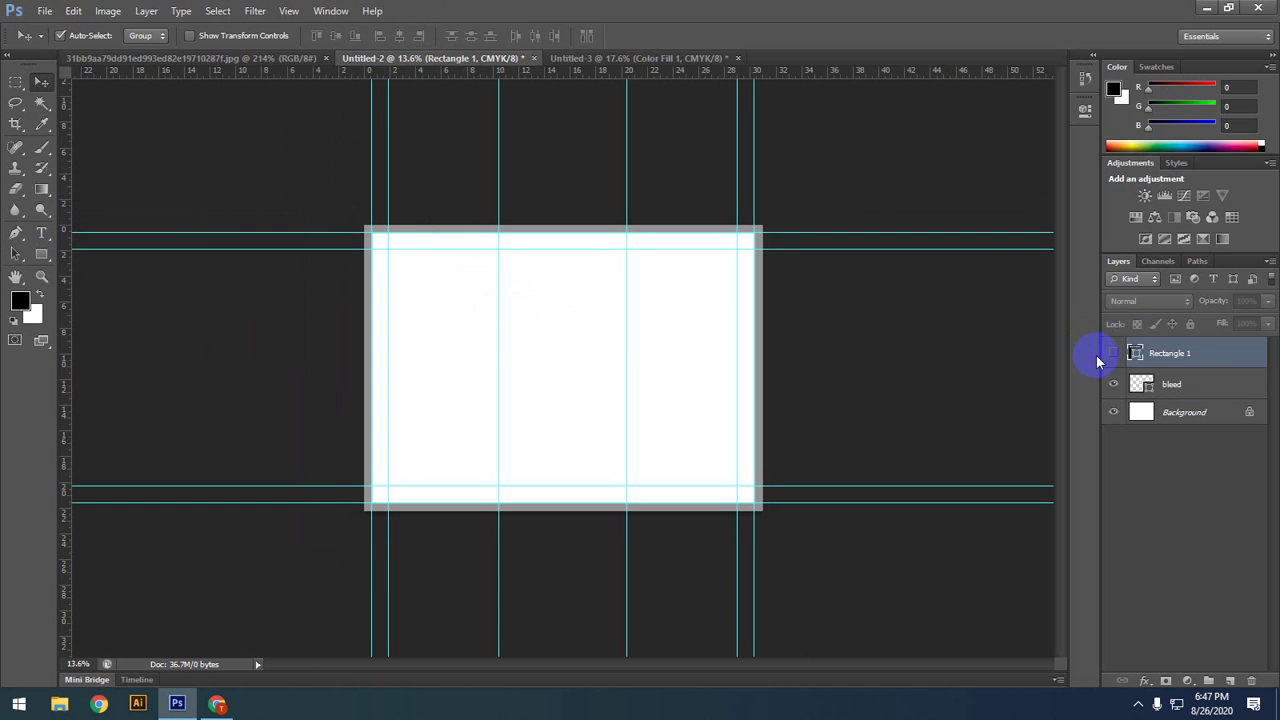
click(1113, 353)
click(580, 349)
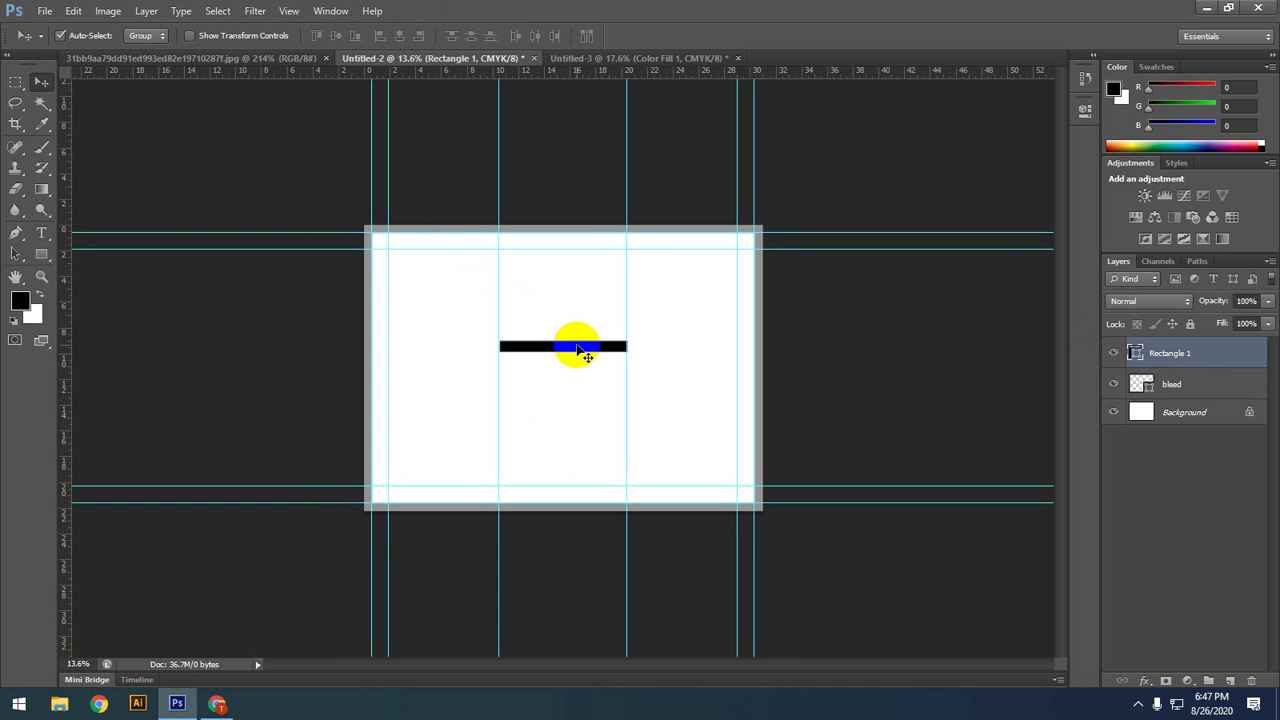
drag(580, 349, 565, 309)
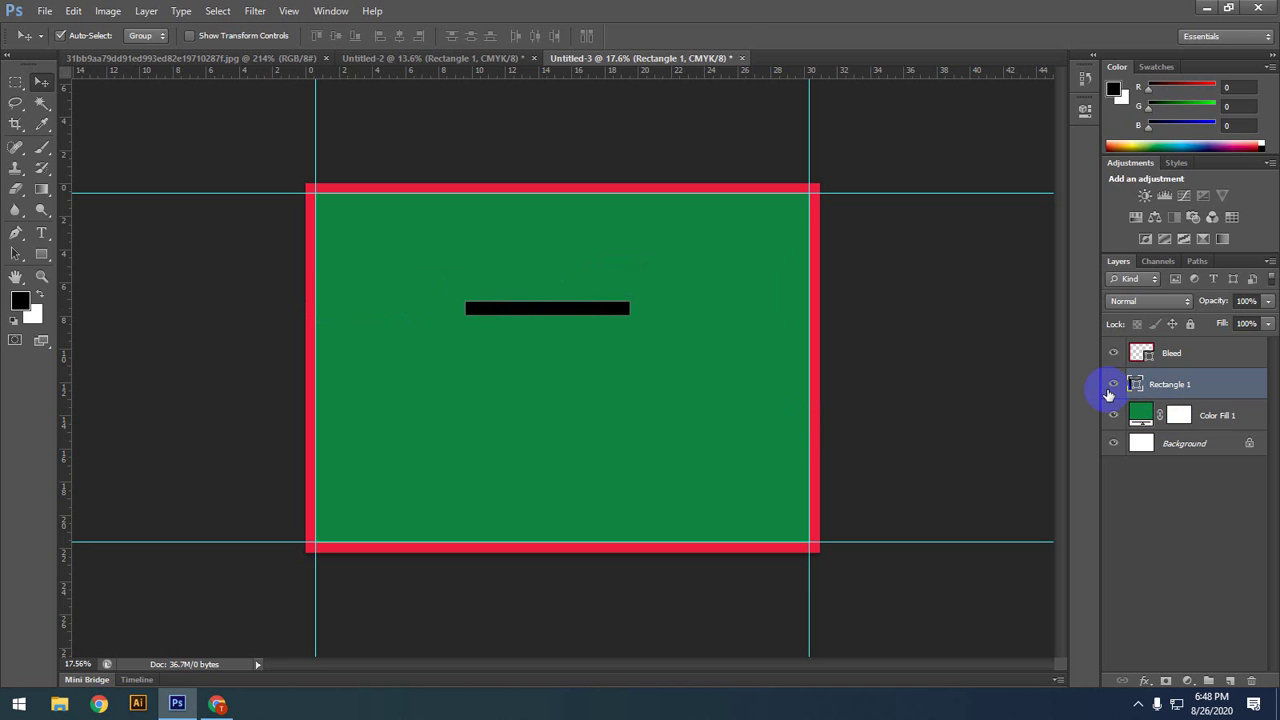
Step: Examine the position and scale values of the black Rectangle 1 bar in Free Transform without altering them
key(ctrl+t)
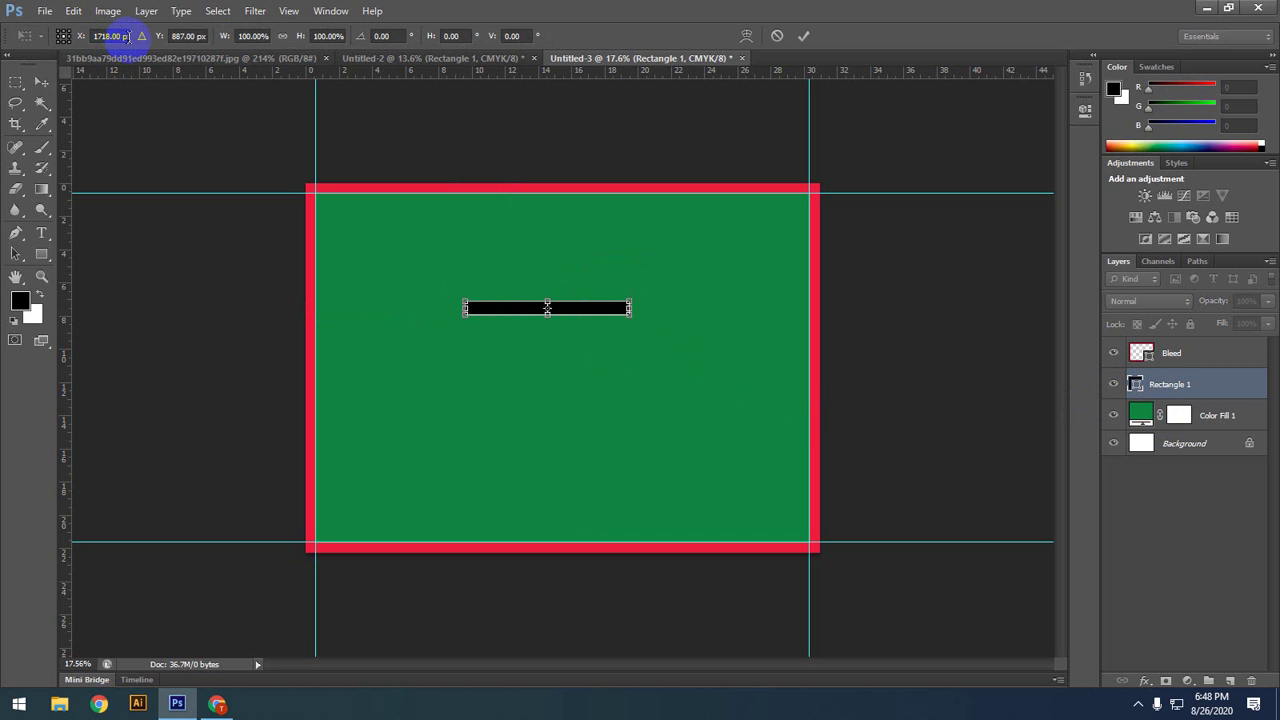
click(251, 36)
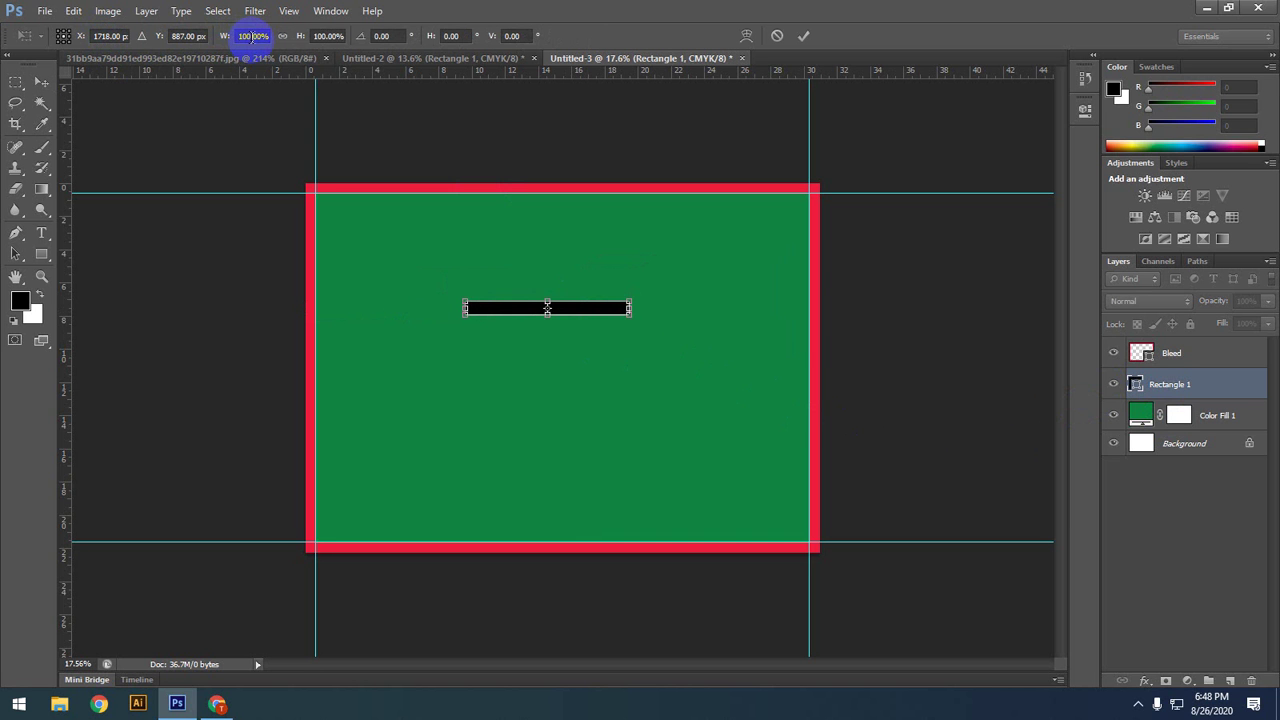
mouse_move(251, 38)
mouse_down()
mouse_move(263, 57)
mouse_move(272, 40)
mouse_up()
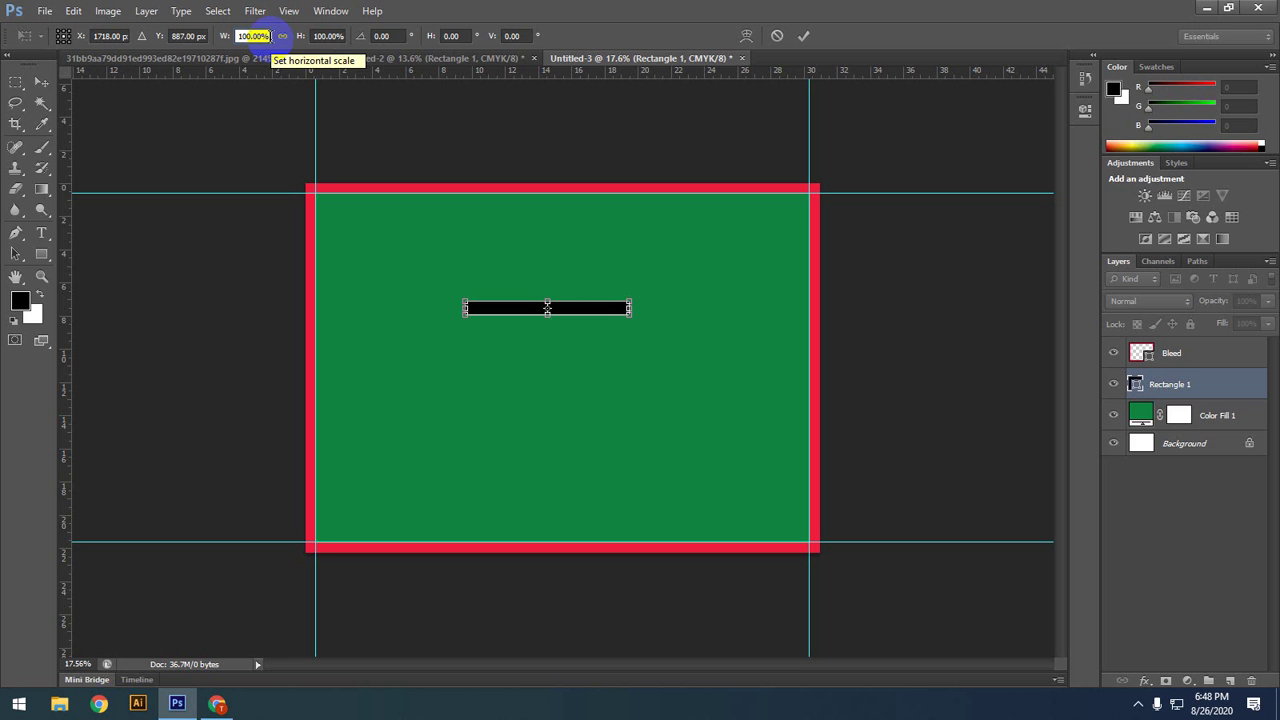
click(331, 40)
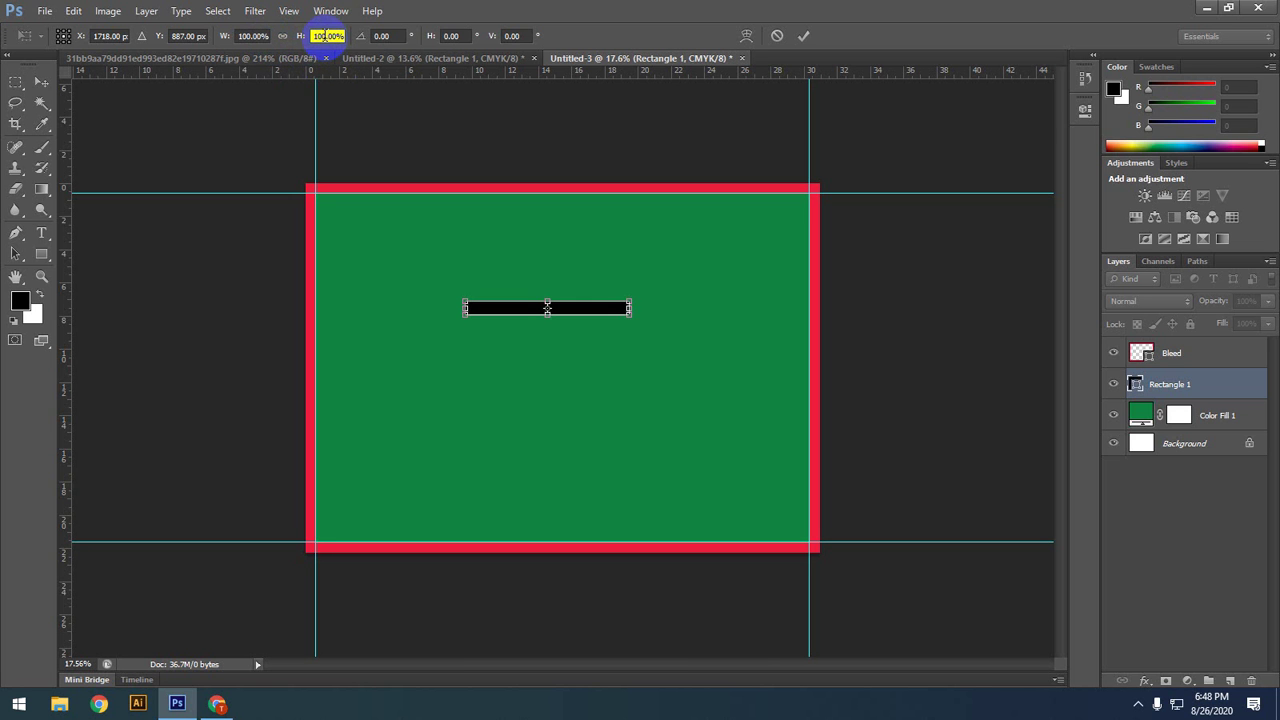
drag(331, 61, 340, 100)
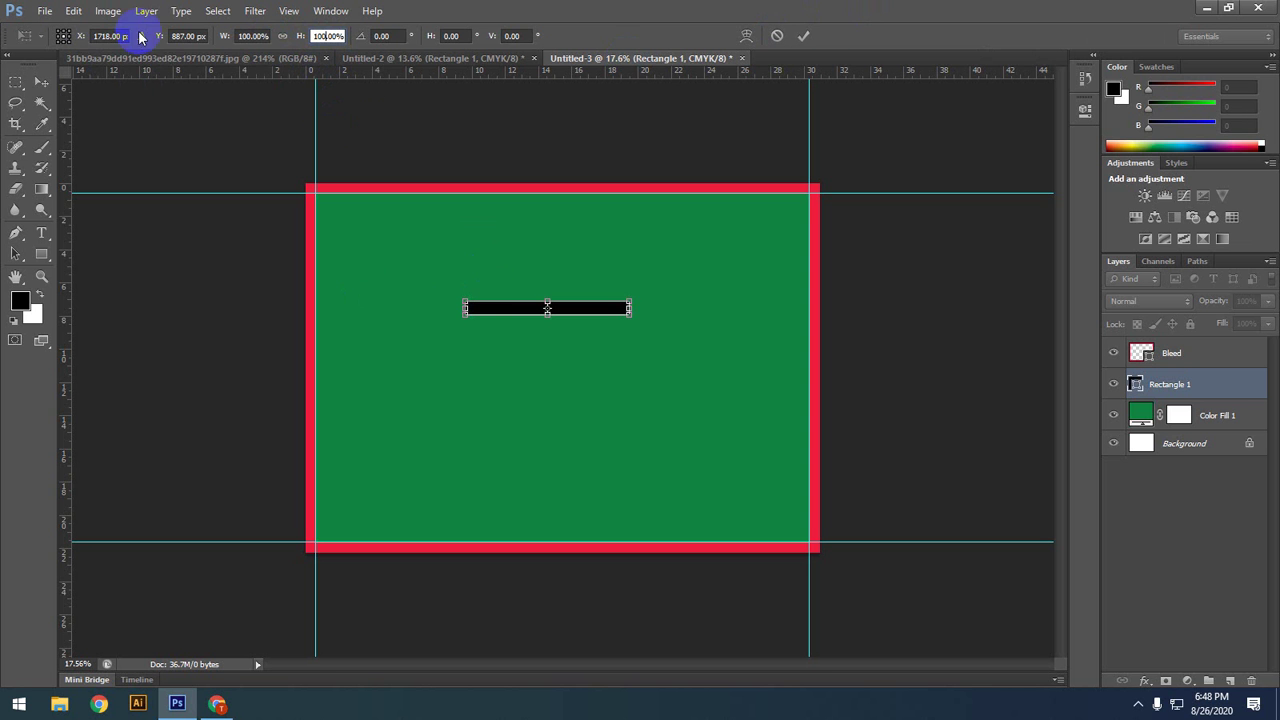
click(107, 11)
click(107, 11)
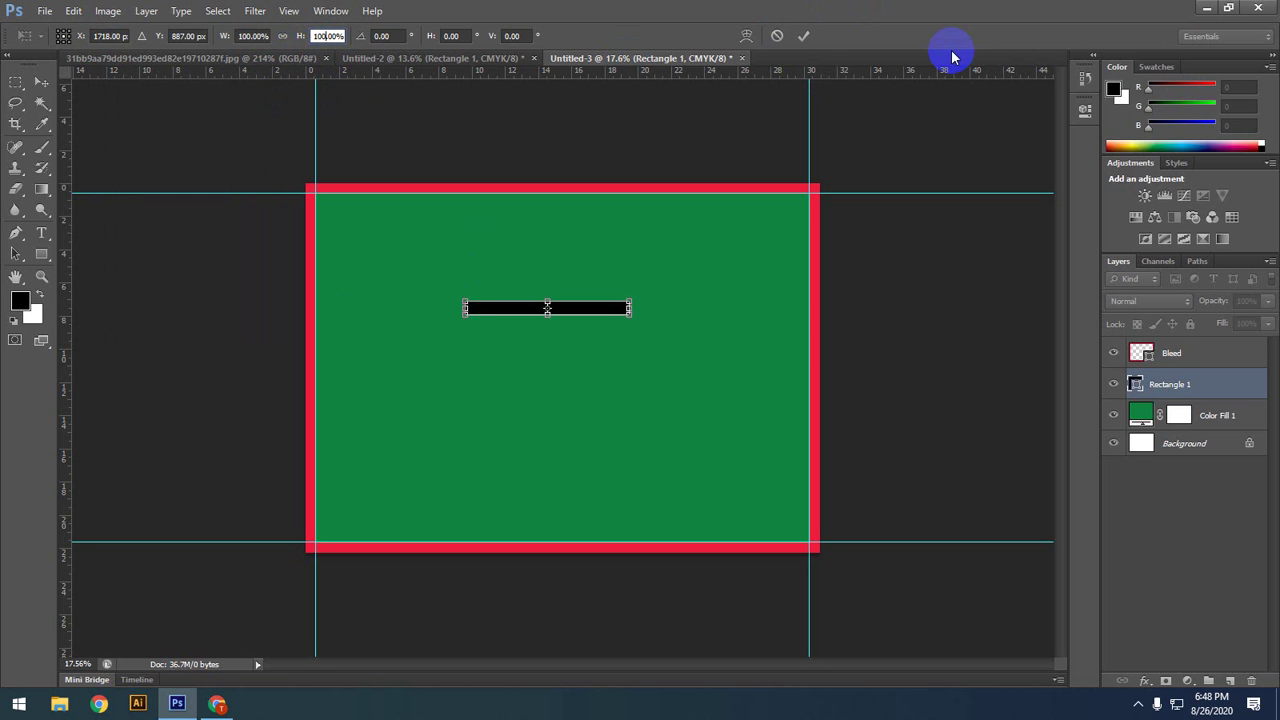
click(799, 38)
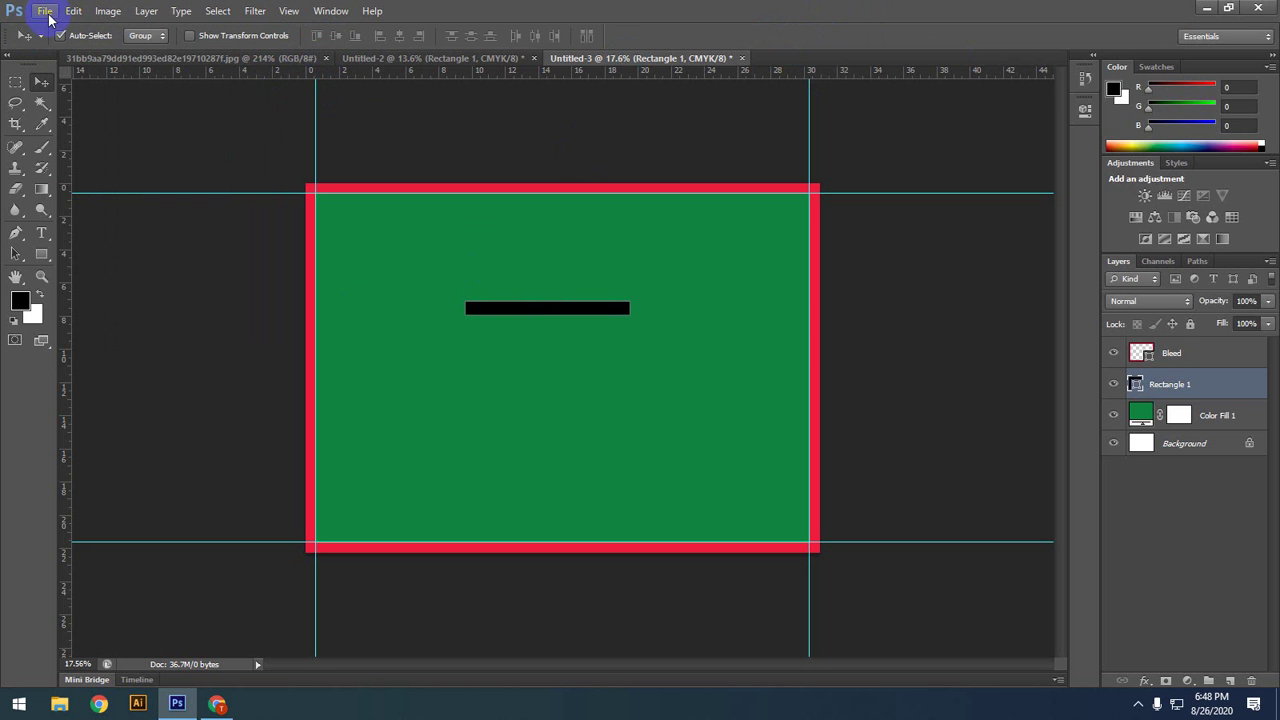
Step: Check the document's canvas size in inches, leaving the canvas as it is
click(107, 11)
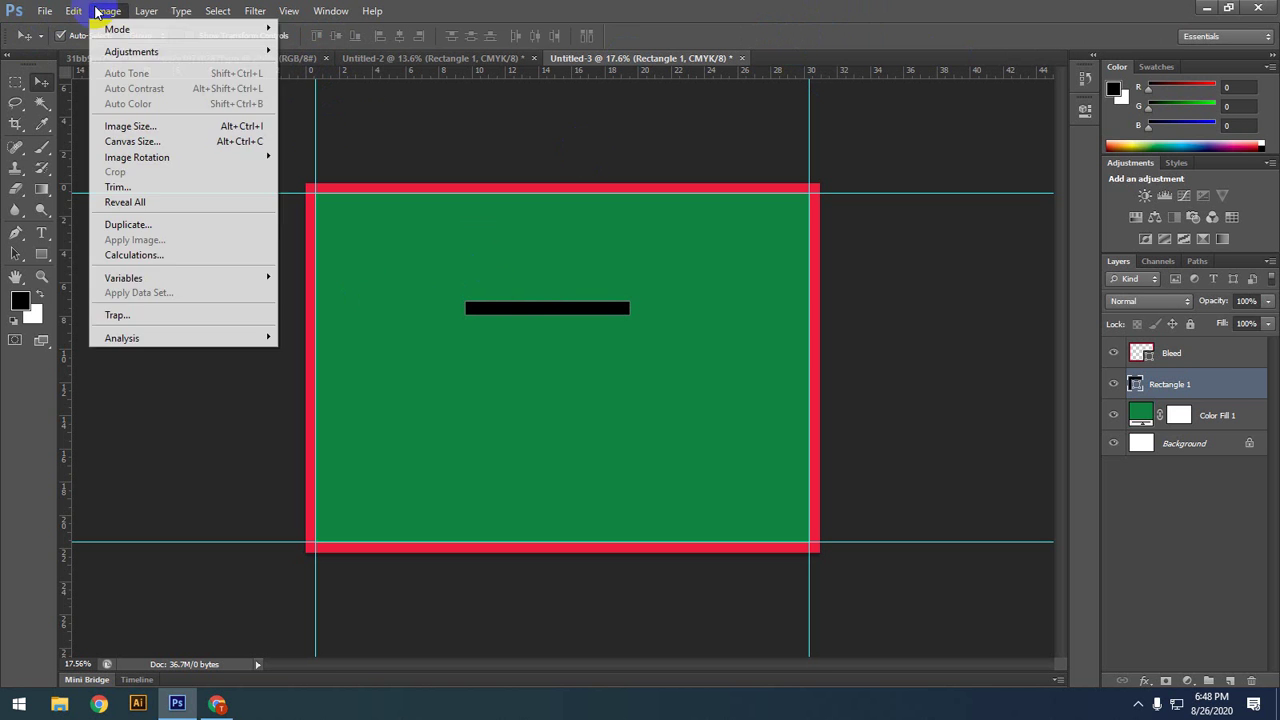
click(143, 147)
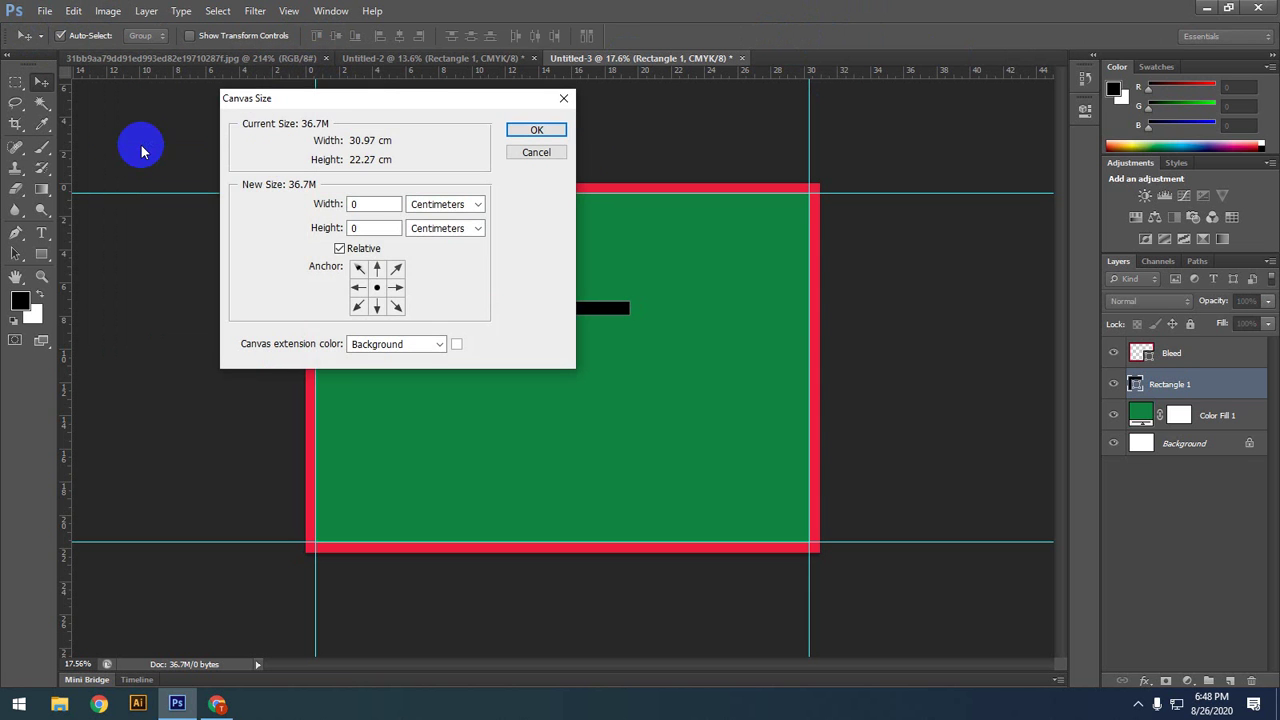
drag(372, 100, 778, 66)
click(840, 168)
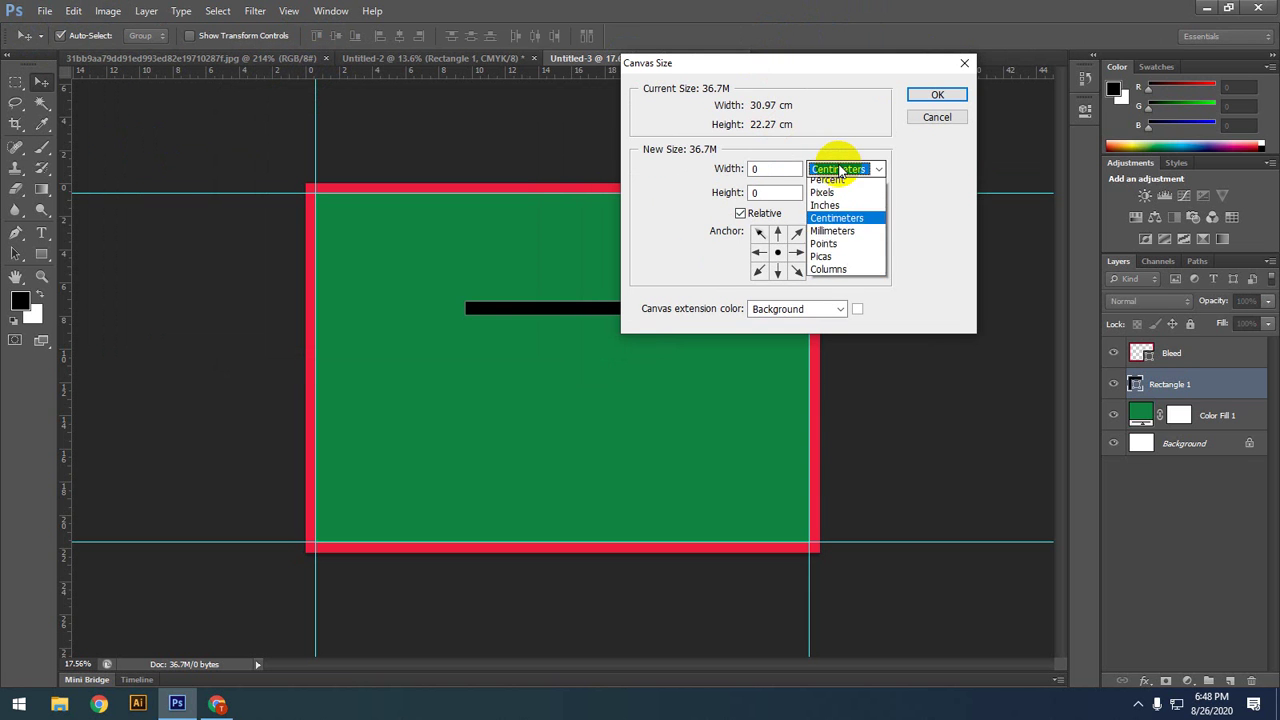
click(848, 203)
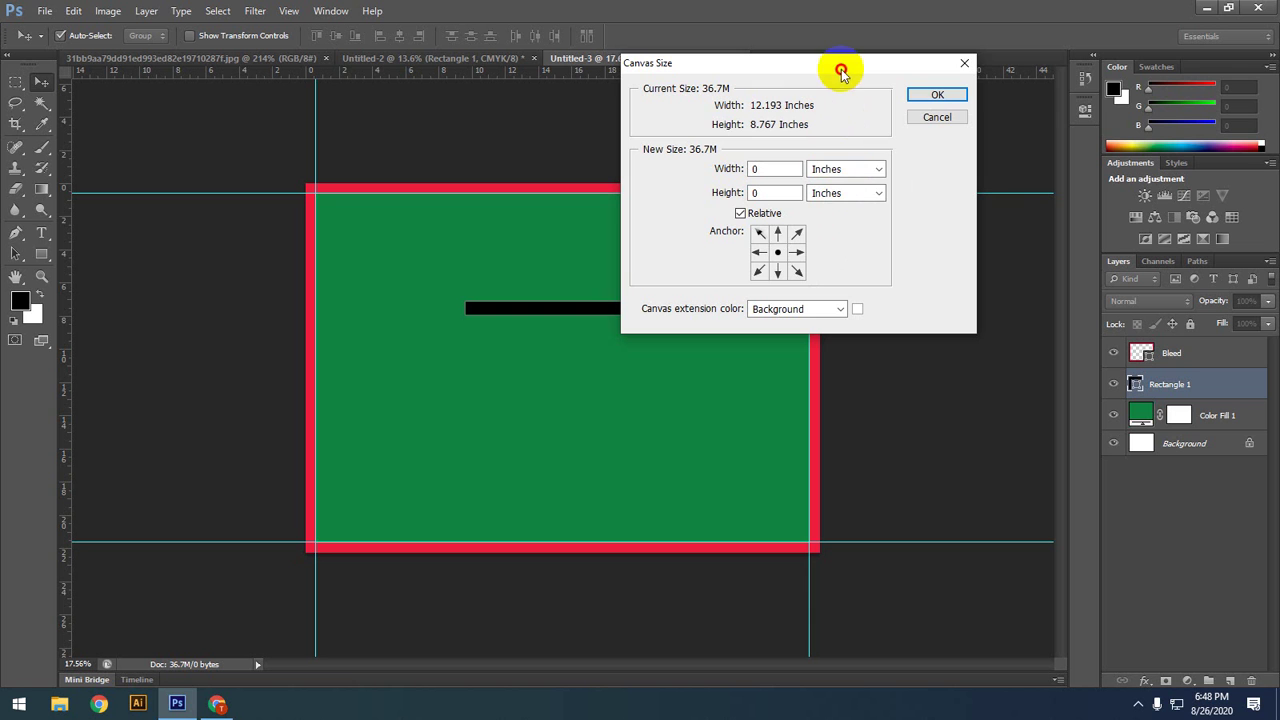
click(933, 117)
Step: Shift the black bar slightly down and to the left, and hide its Rectangle 1 layer
mouse_move(588, 320)
mouse_down()
mouse_move(565, 326)
mouse_move(577, 330)
mouse_up()
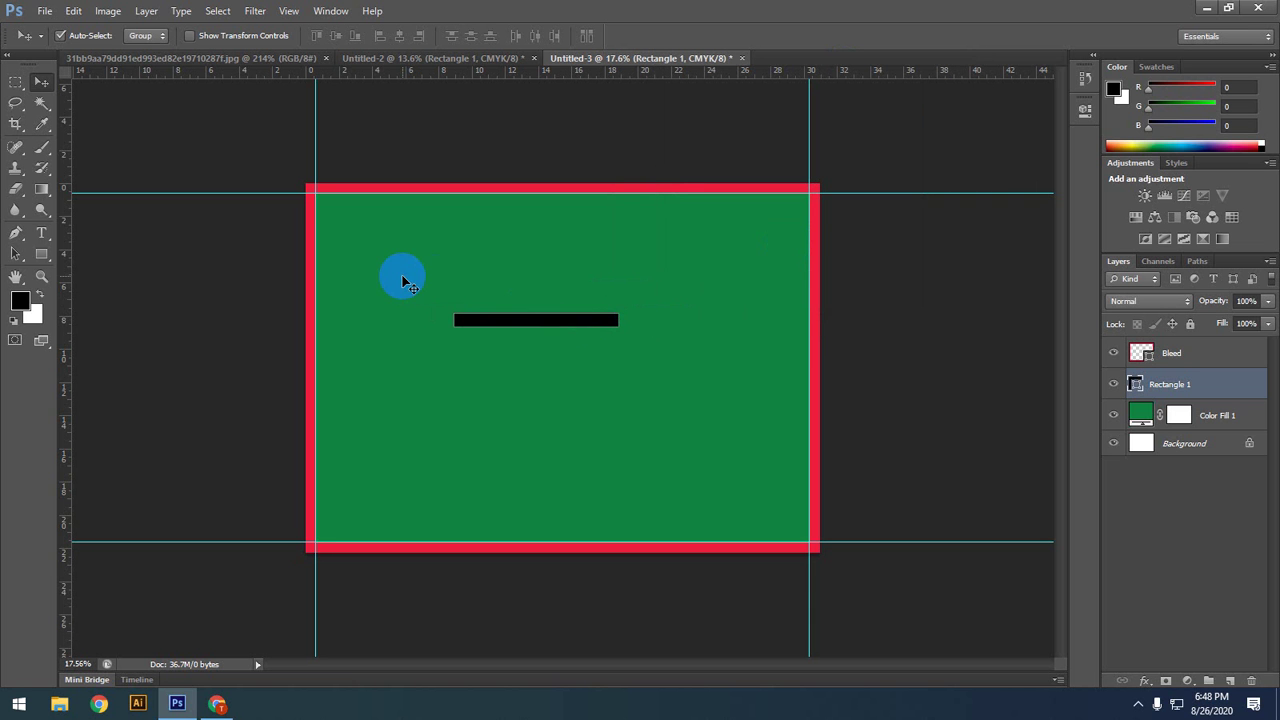
click(1110, 390)
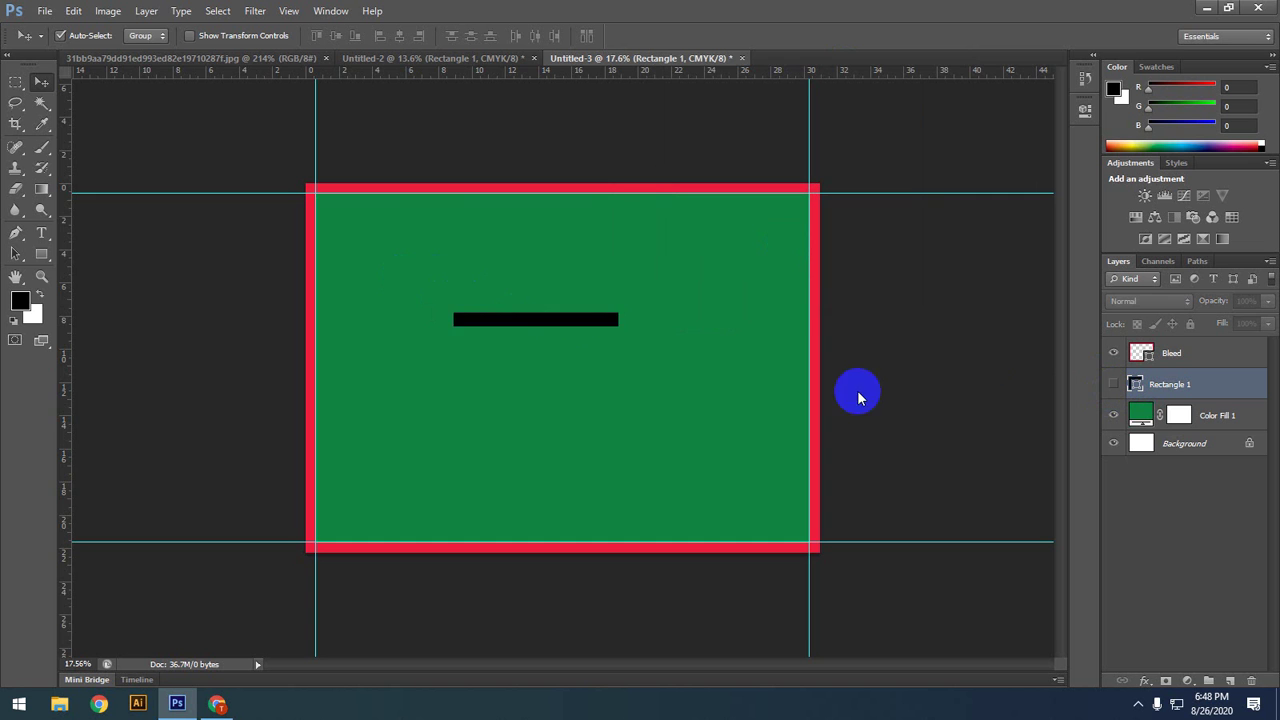
Step: Start a fixed-size rectangle near the page's upper-left corner and give it a width of 0.5 in
scroll(400, 334, up, 4)
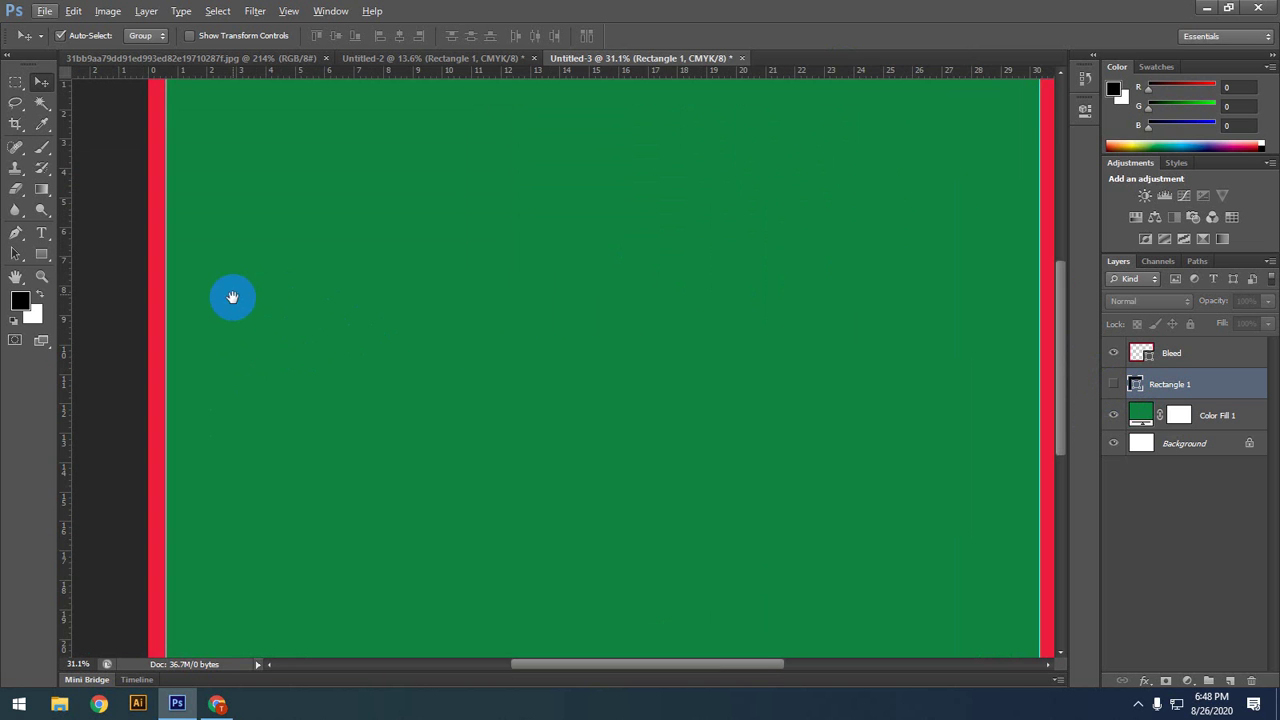
drag(229, 294, 451, 332)
scroll(451, 330, up, 1)
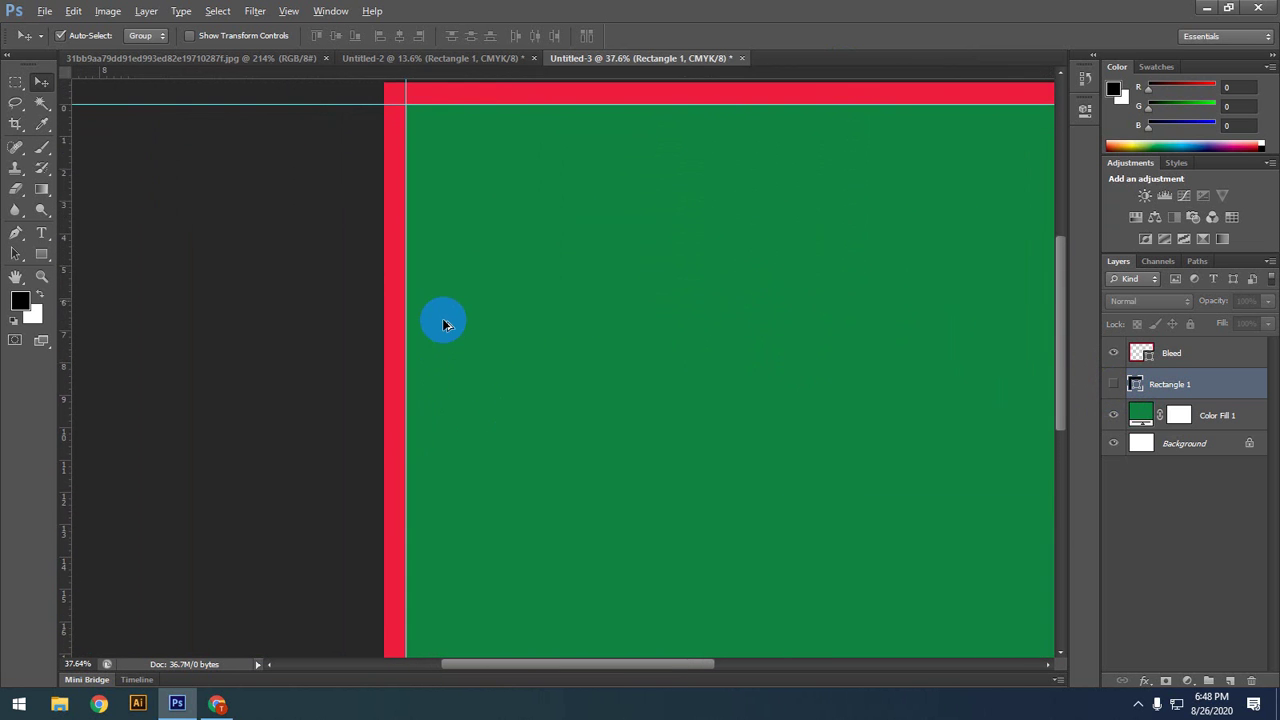
click(43, 262)
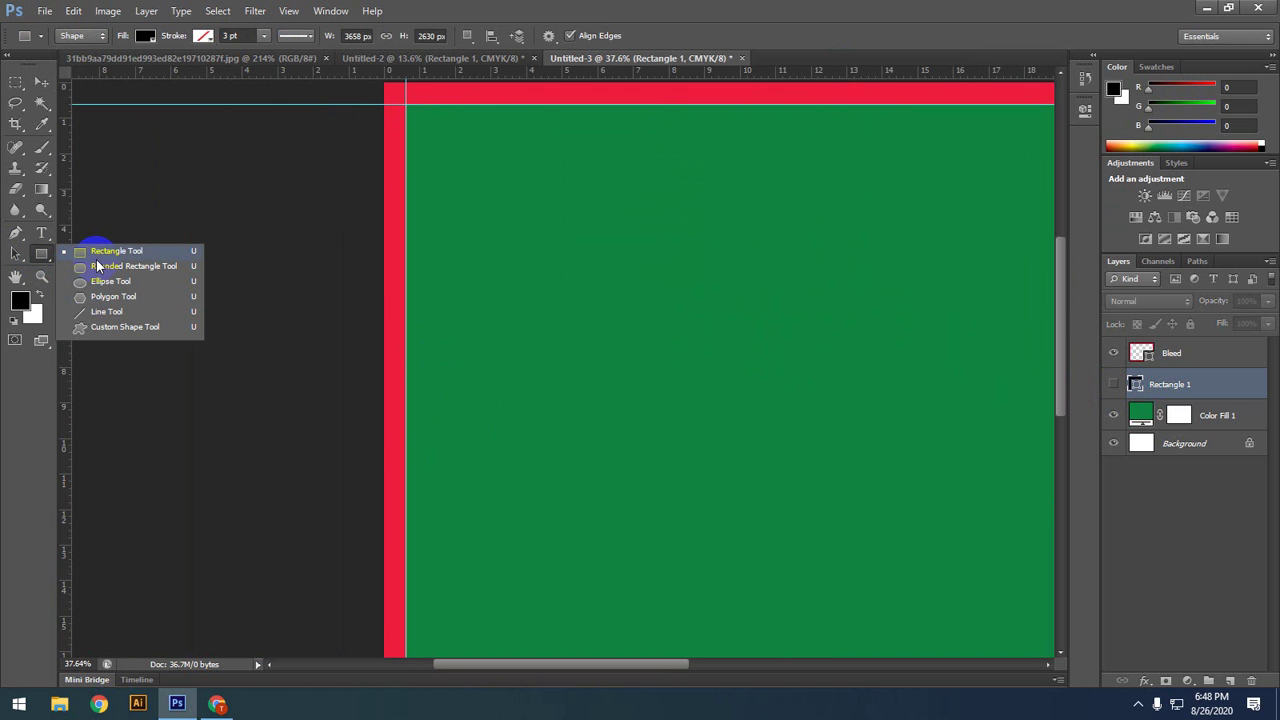
click(96, 256)
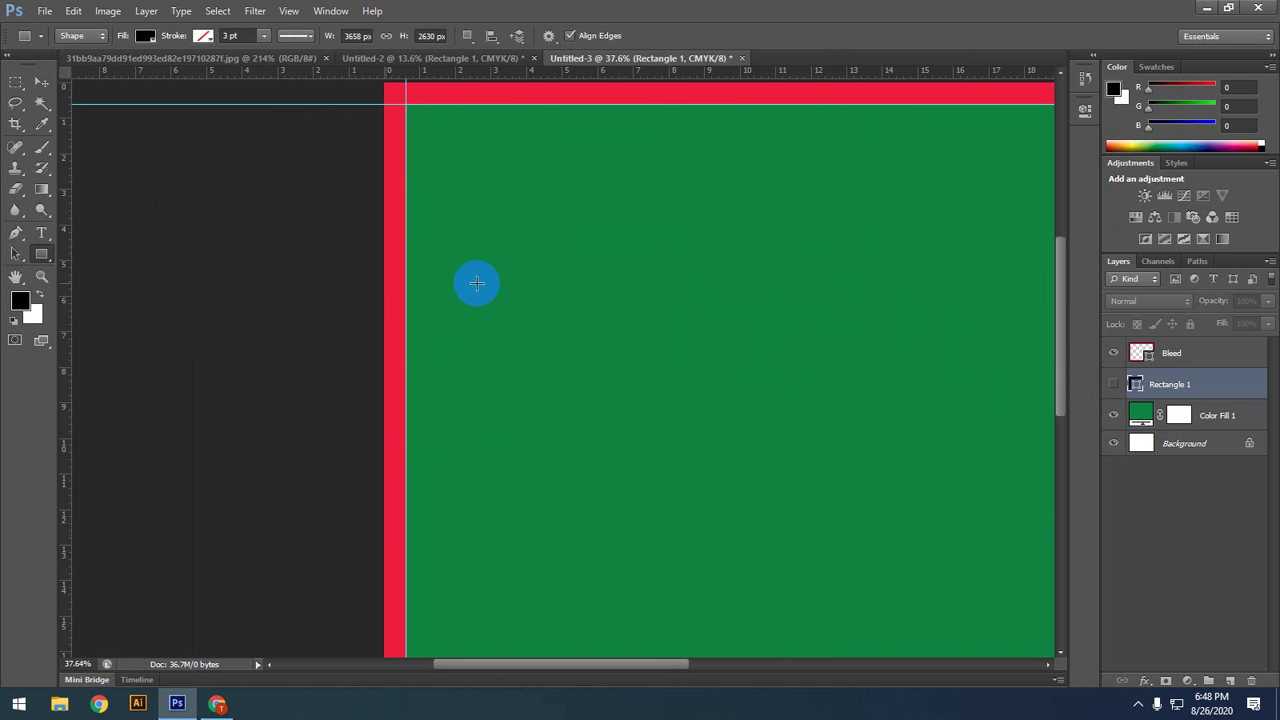
click(532, 212)
drag(577, 263, 564, 126)
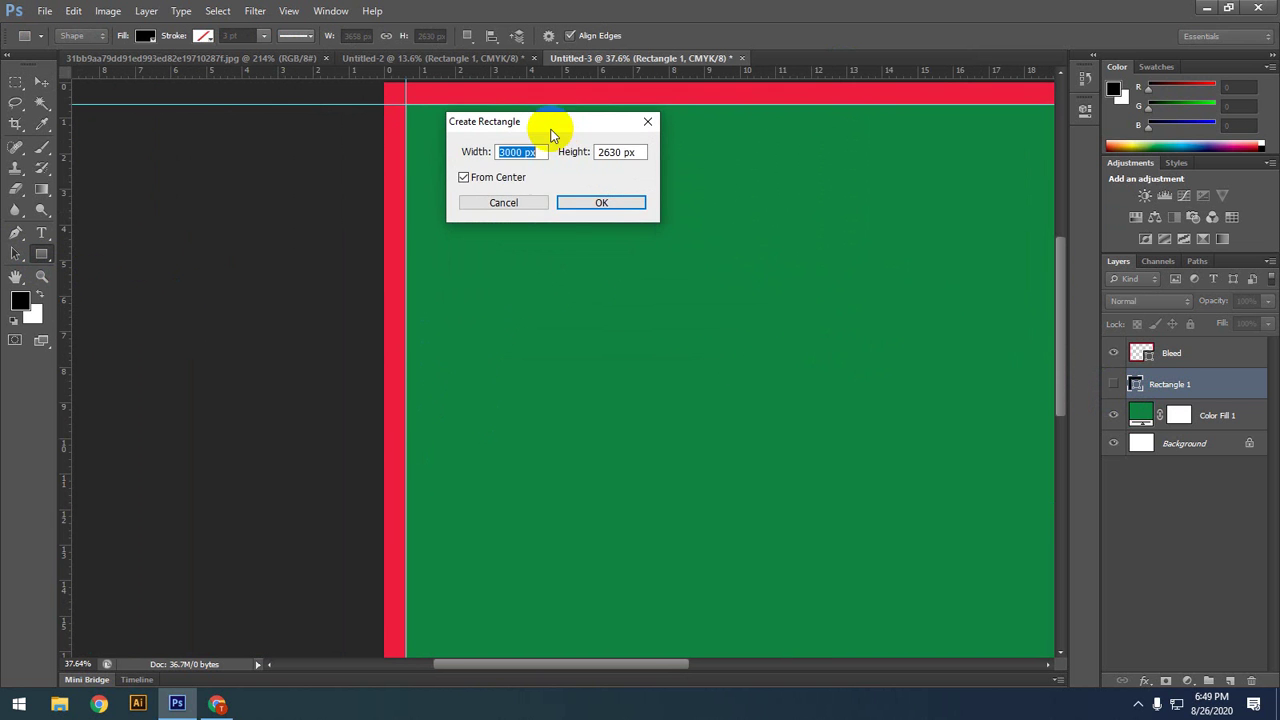
key(BackSpace)
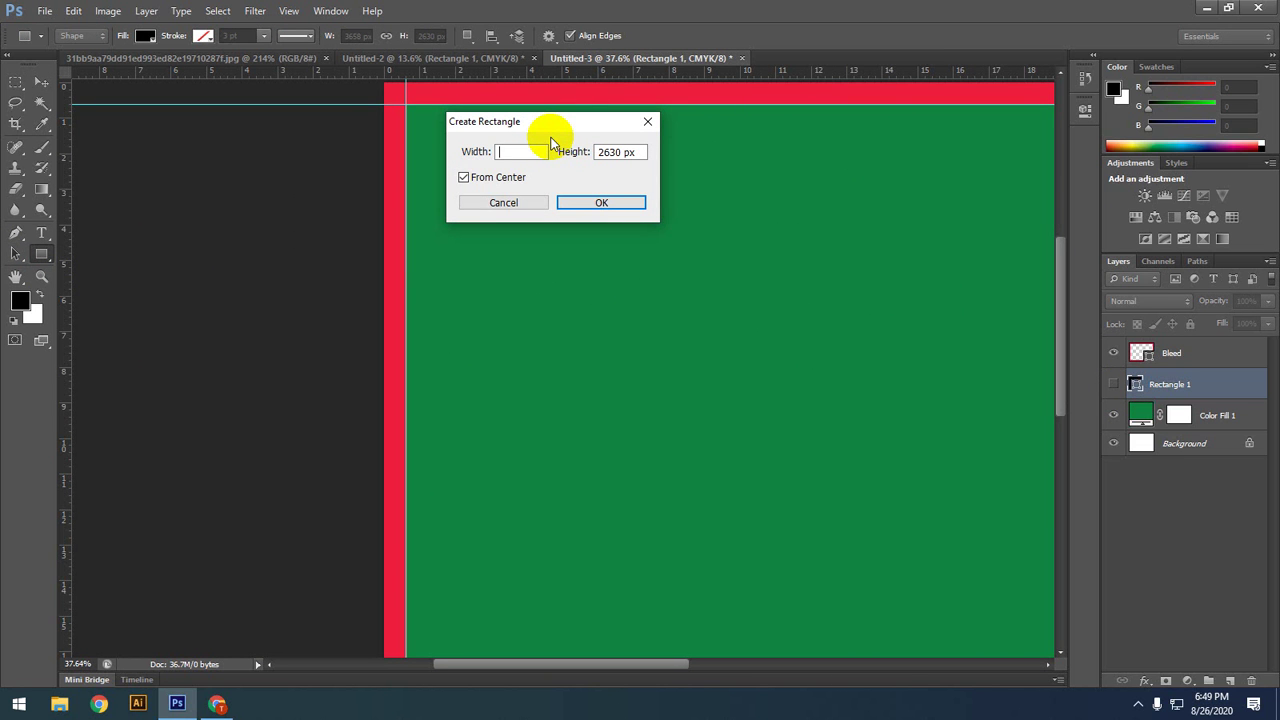
text(0.5 in)
Step: Set the new rectangle's height to 0.5 in and create the black square
click(641, 155)
key(BackSpace)
key(BackSpace)
key(BackSpace)
key(BackSpace)
key(BackSpace)
key(BackSpace)
key(BackSpace)
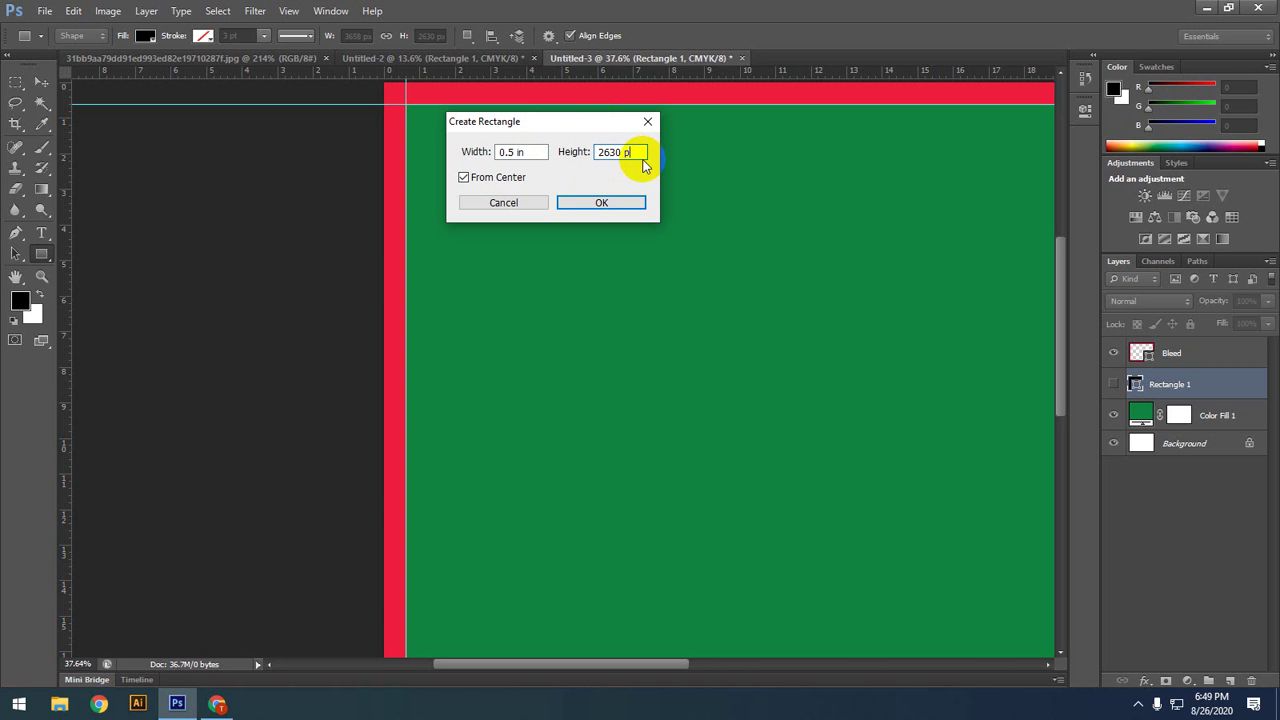
text(0.)
text(5 in)
key(Return)
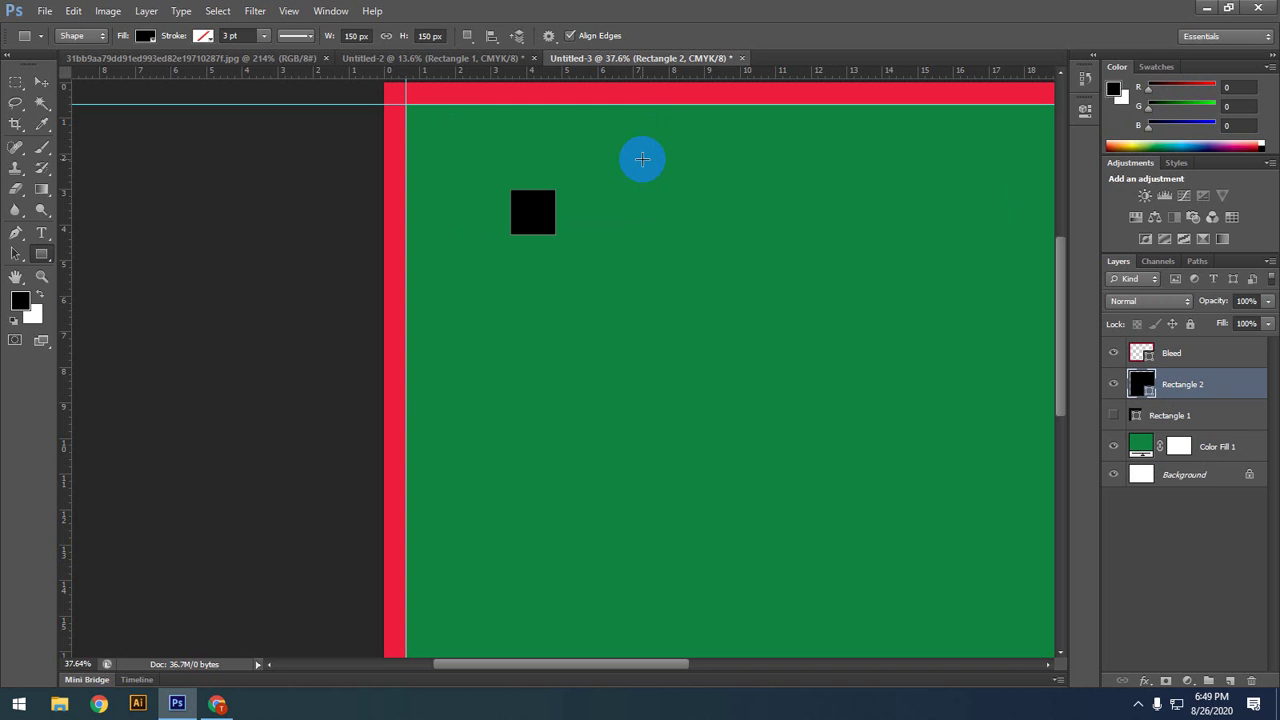
Step: Move the black square into the page's upper-left corner so its edges snap to both trim guides
click(42, 86)
drag(529, 209, 495, 188)
scroll(556, 270, right, 4)
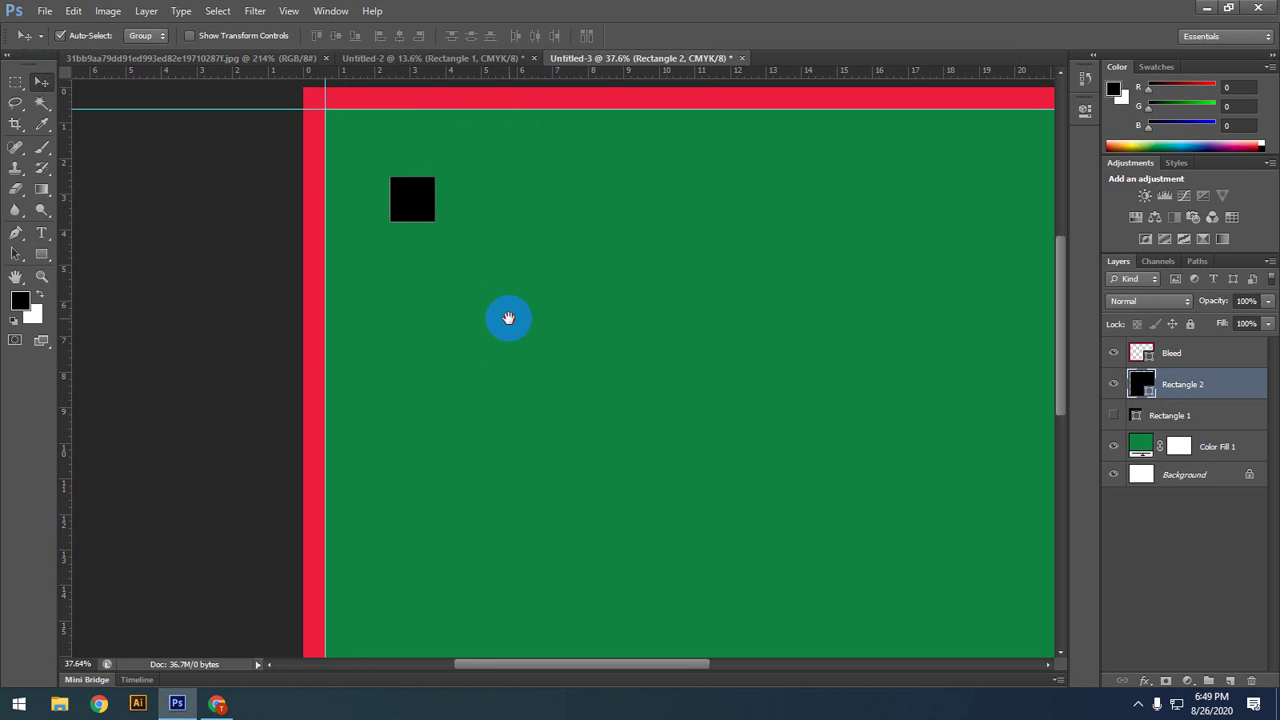
drag(391, 203, 327, 136)
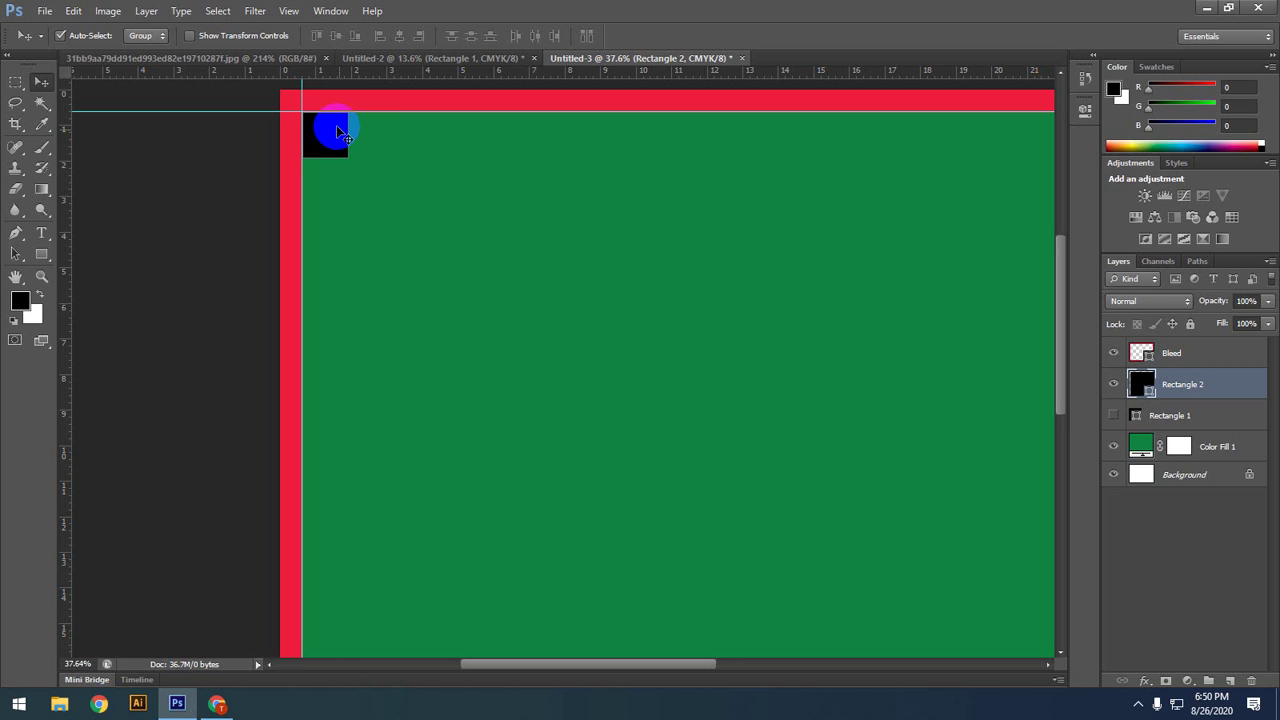
scroll(306, 134, up, 2)
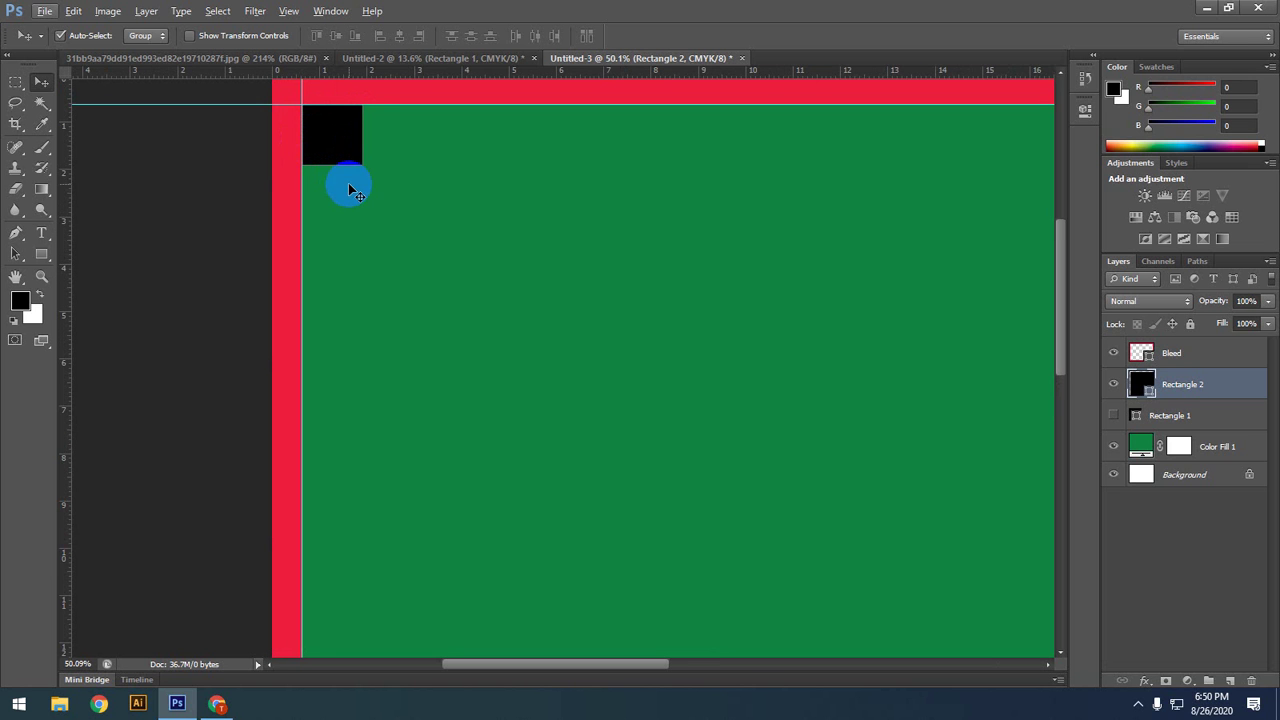
click(350, 160)
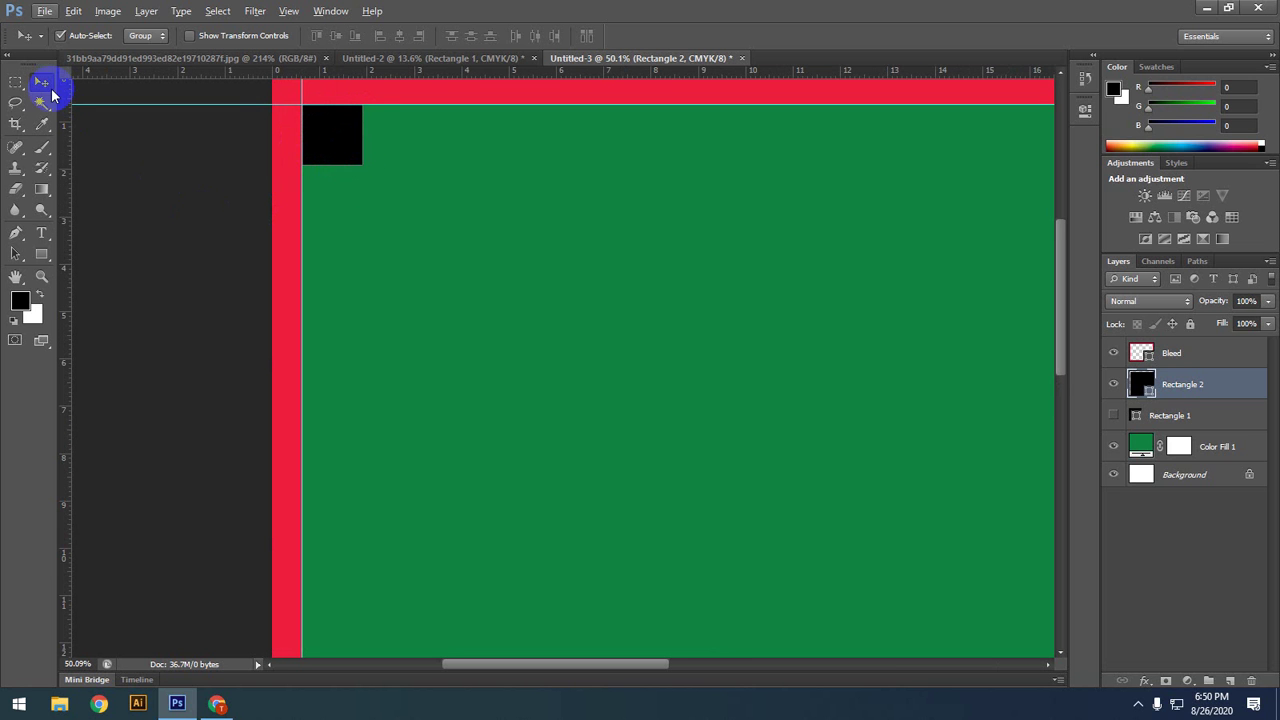
mouse_move(326, 126)
mouse_down()
mouse_move(434, 217)
mouse_move(331, 138)
mouse_up()
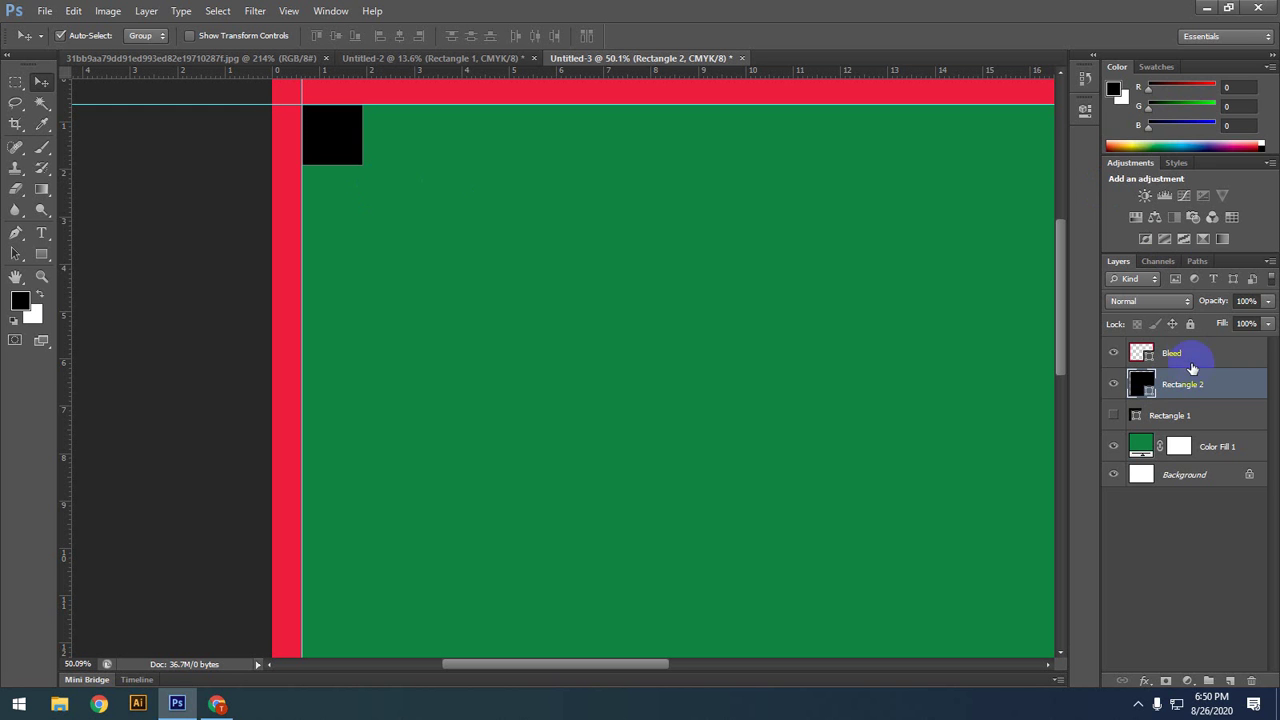
Step: Toggle the Rectangle 2 layer's visibility repeatedly to examine the corner area the square covers, leaving it shown
click(1113, 390)
click(1113, 390)
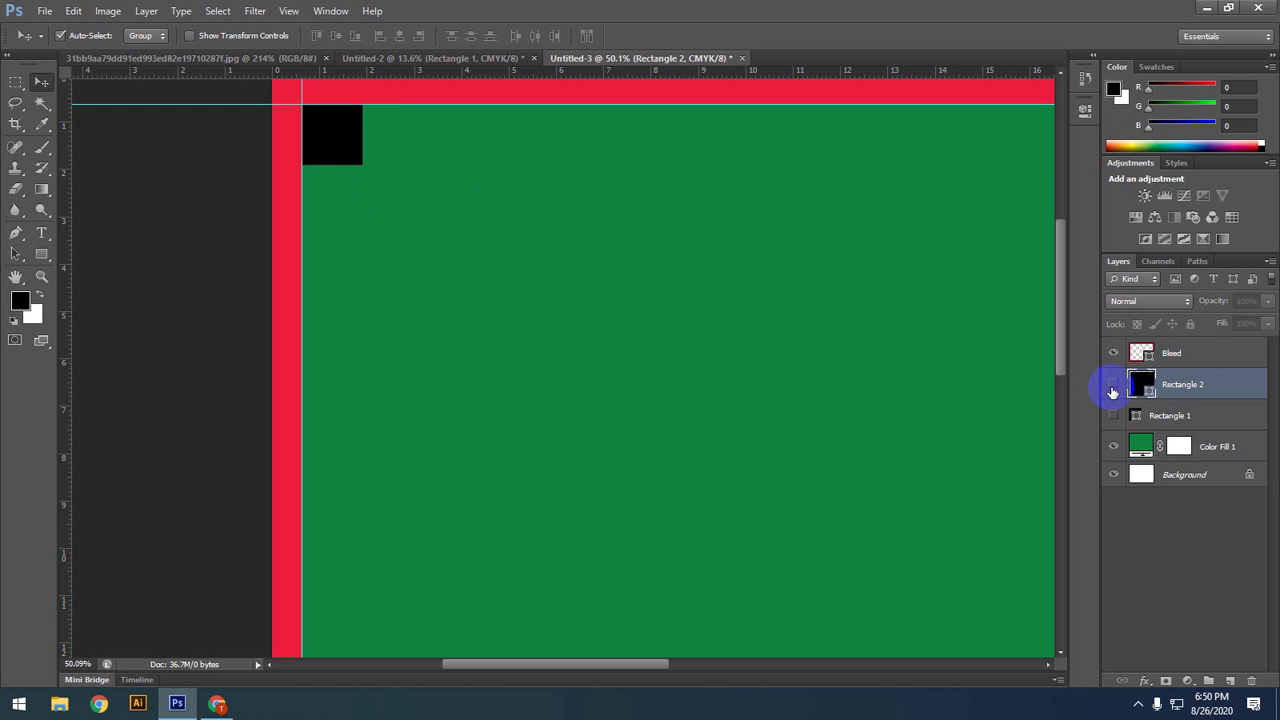
click(1113, 390)
click(1113, 390)
click(1113, 390)
click(1113, 390)
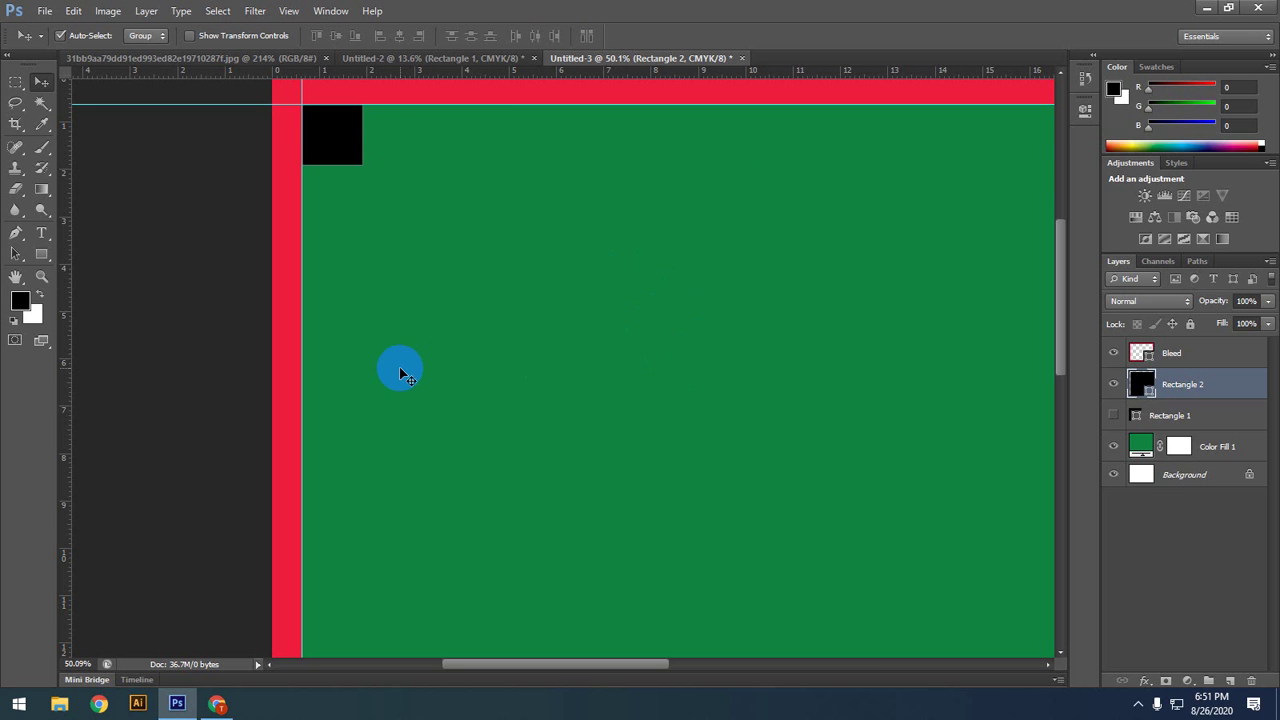
Step: Move the black square inward, away from the guide corner, and examine its transform position and reference point settings
drag(343, 120, 419, 229)
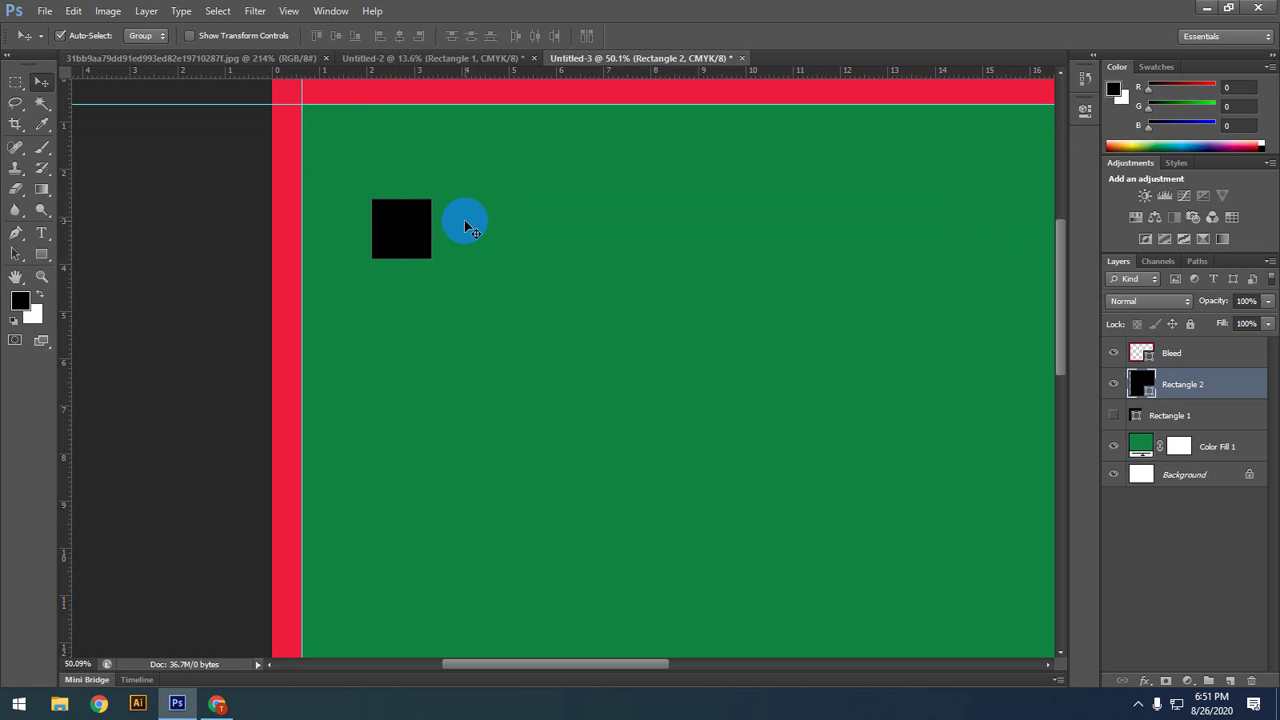
key(ctrl+t)
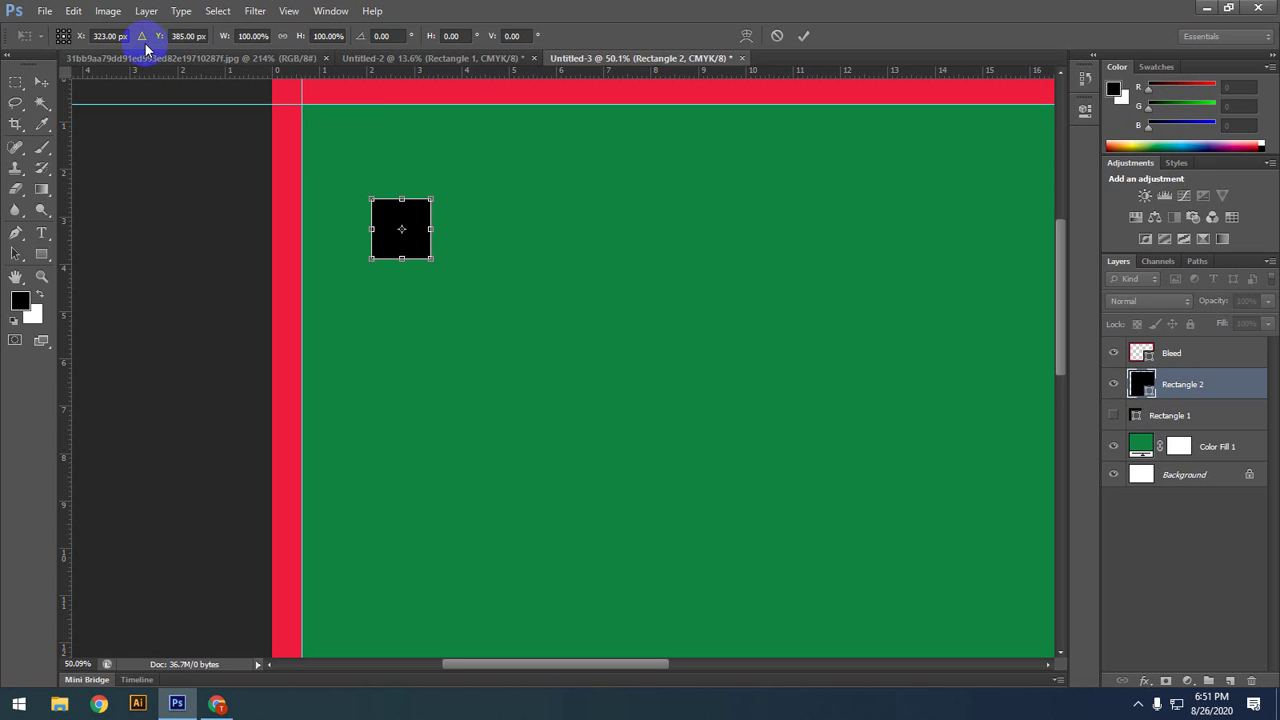
click(112, 36)
click(114, 32)
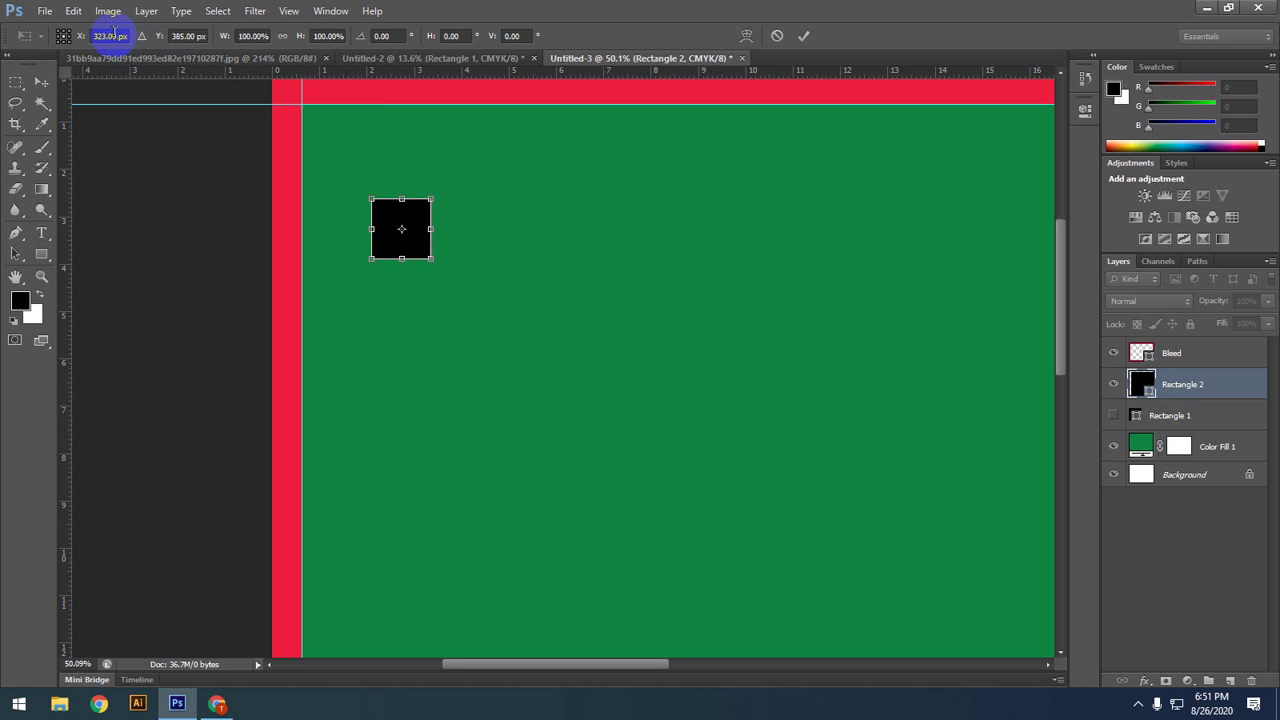
click(129, 93)
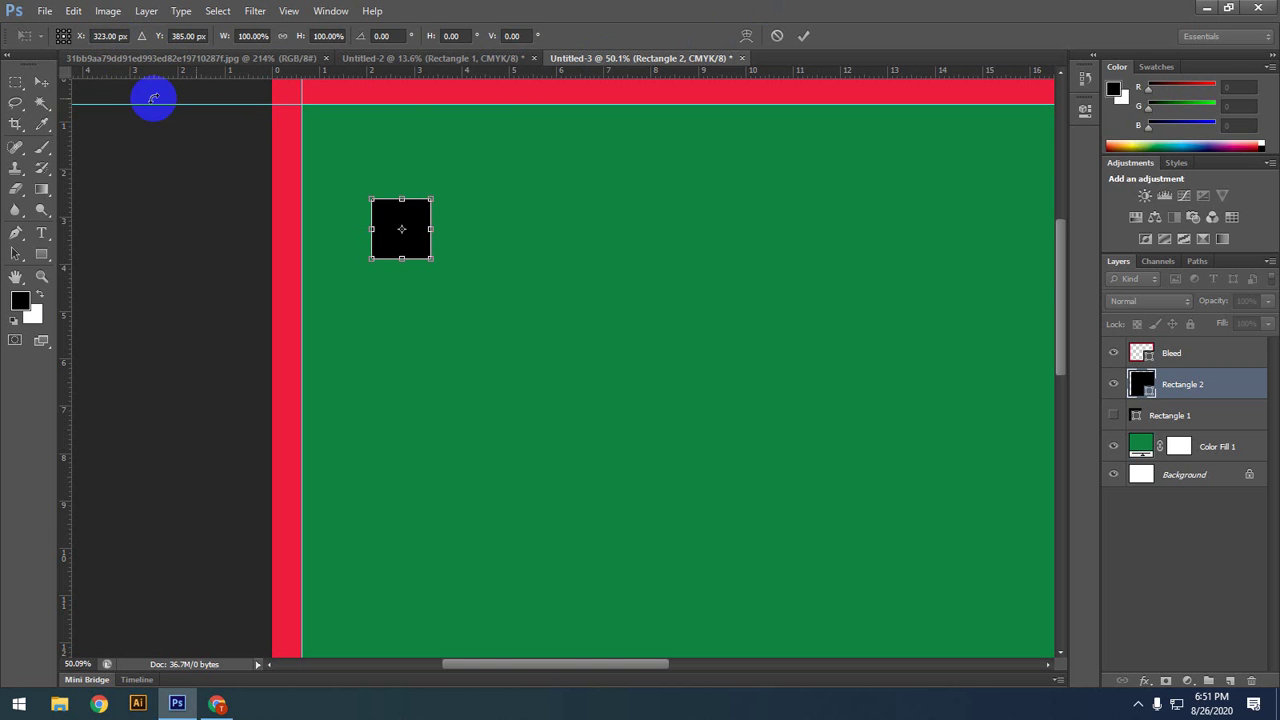
click(62, 31)
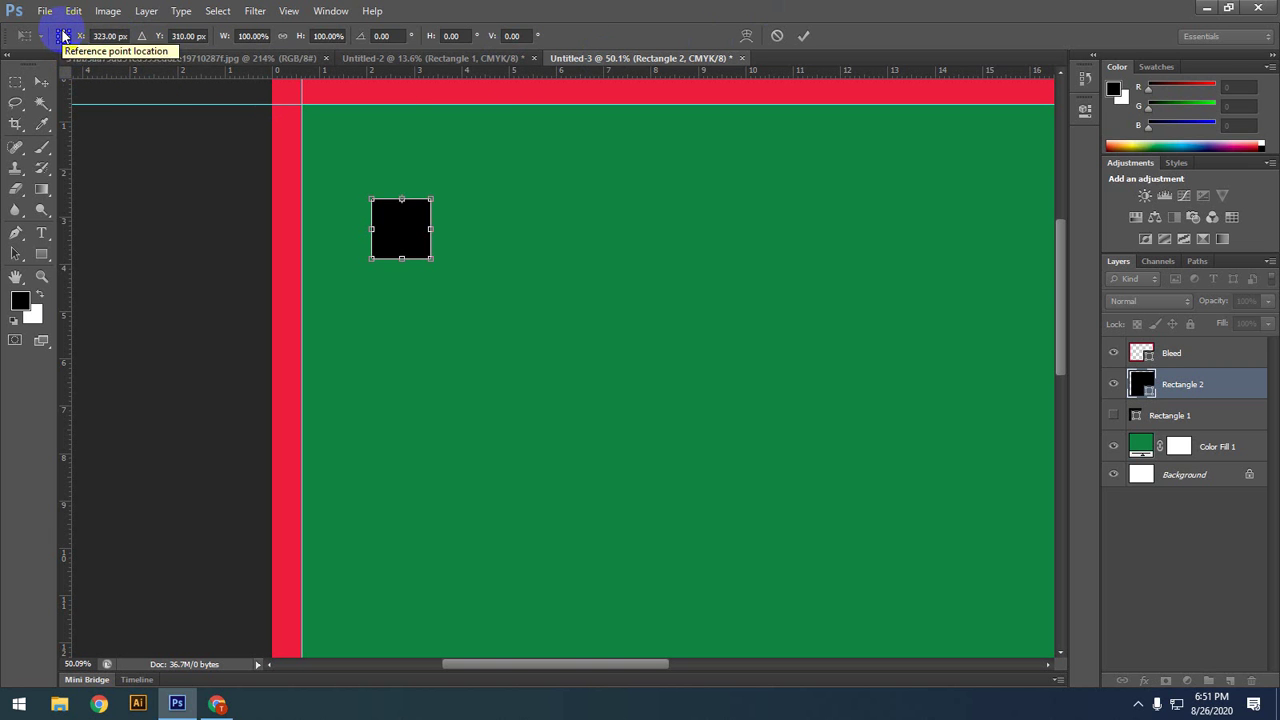
click(63, 36)
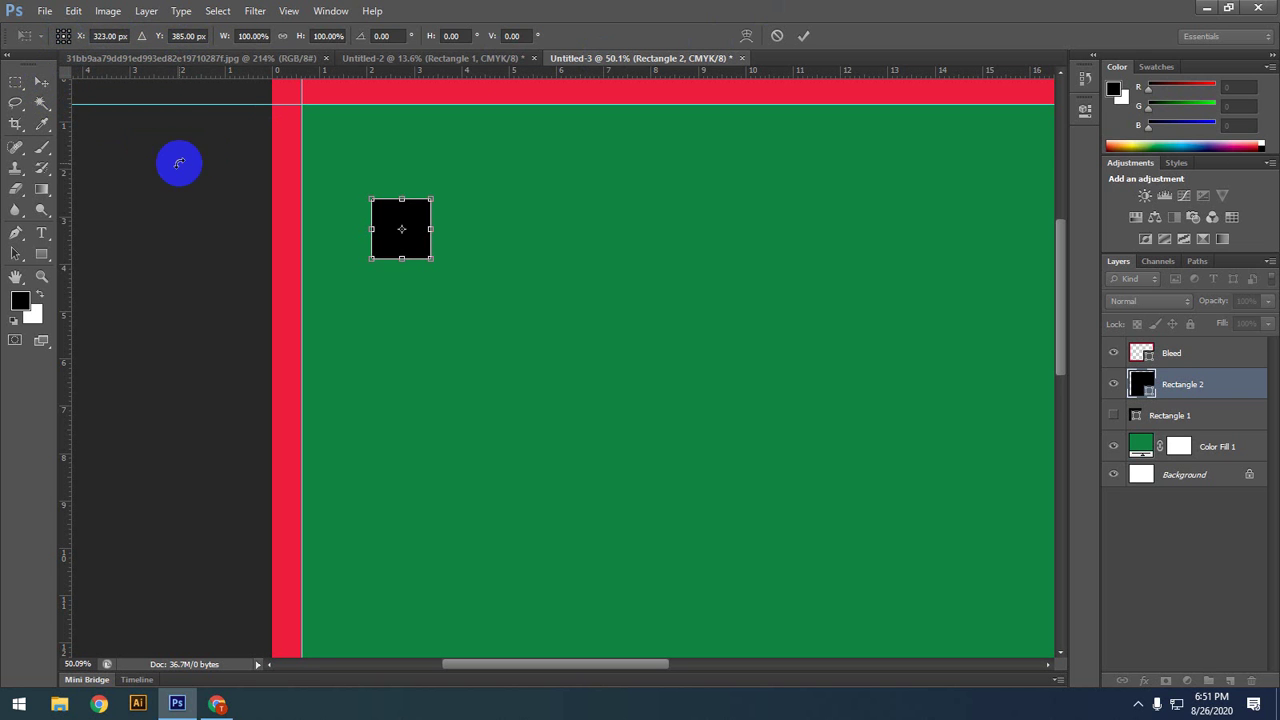
click(804, 35)
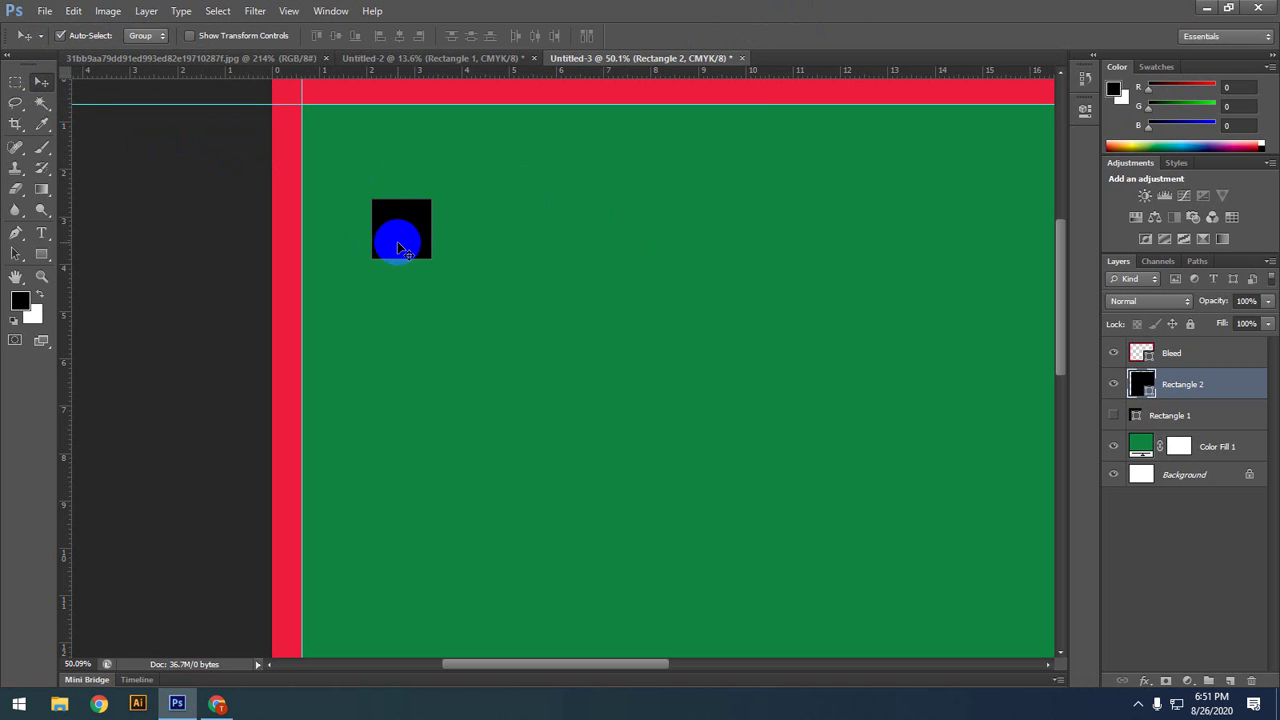
drag(391, 245, 468, 257)
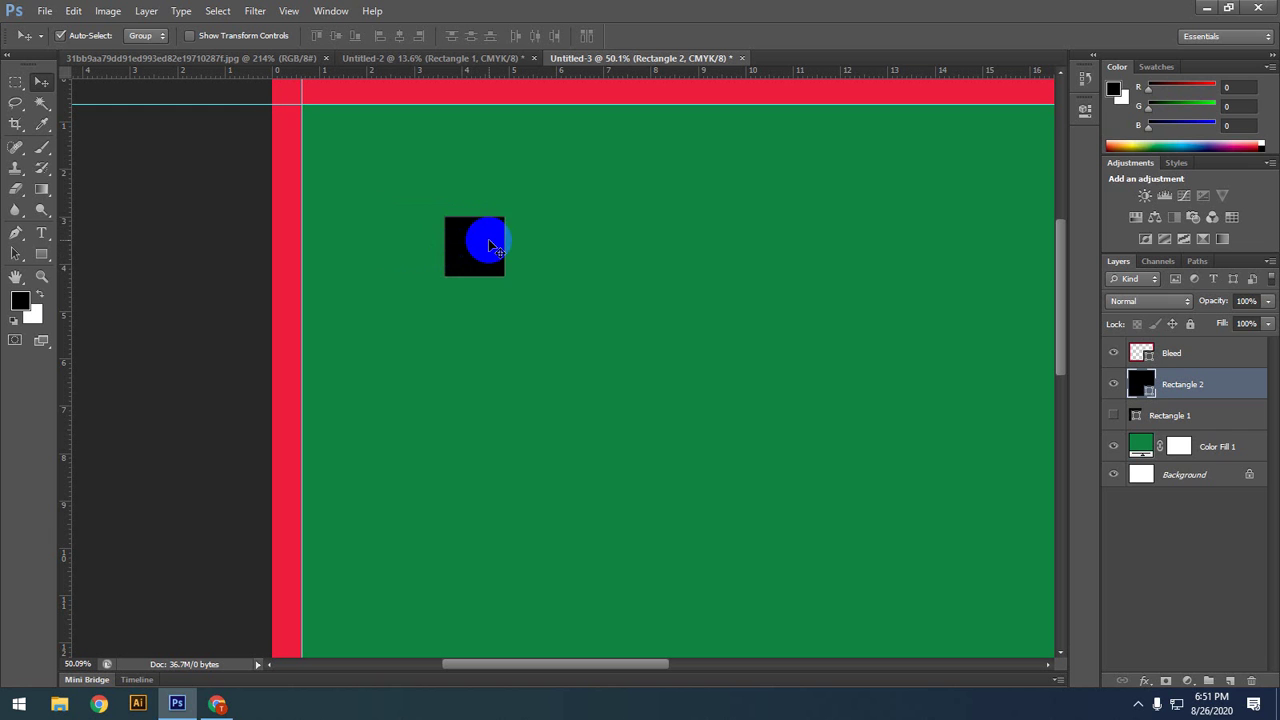
drag(492, 246, 420, 220)
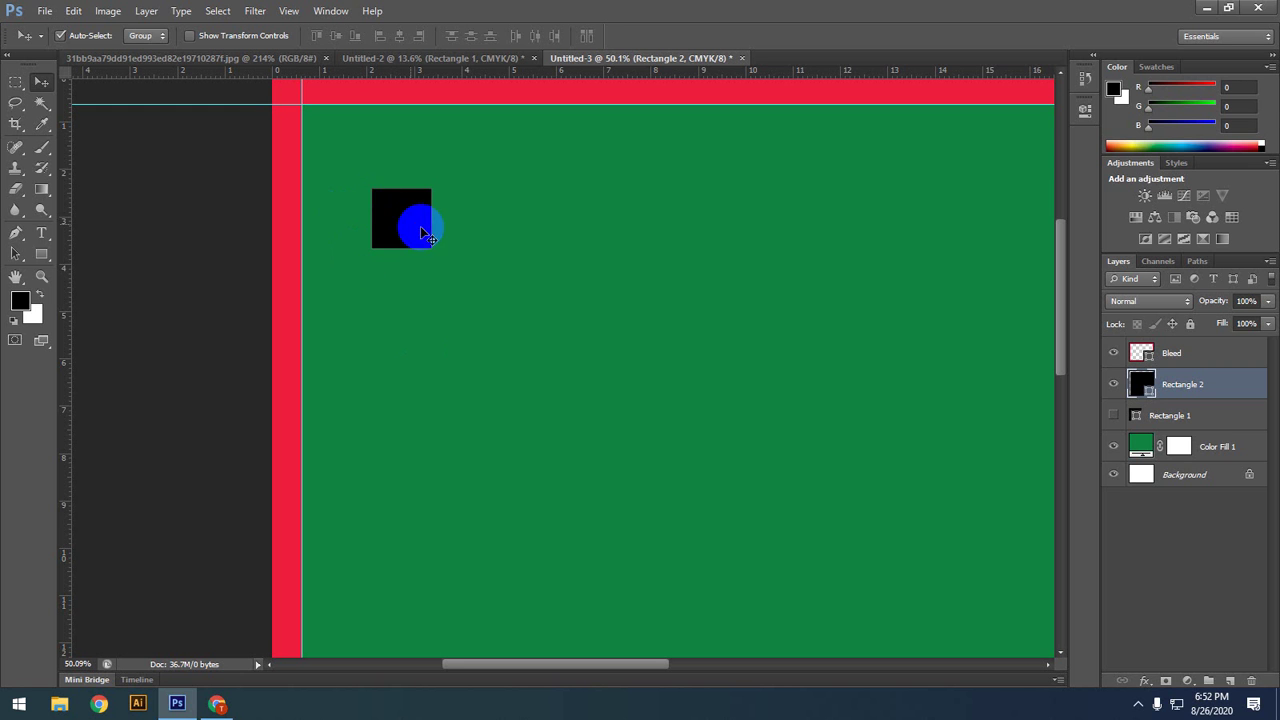
drag(423, 223, 408, 268)
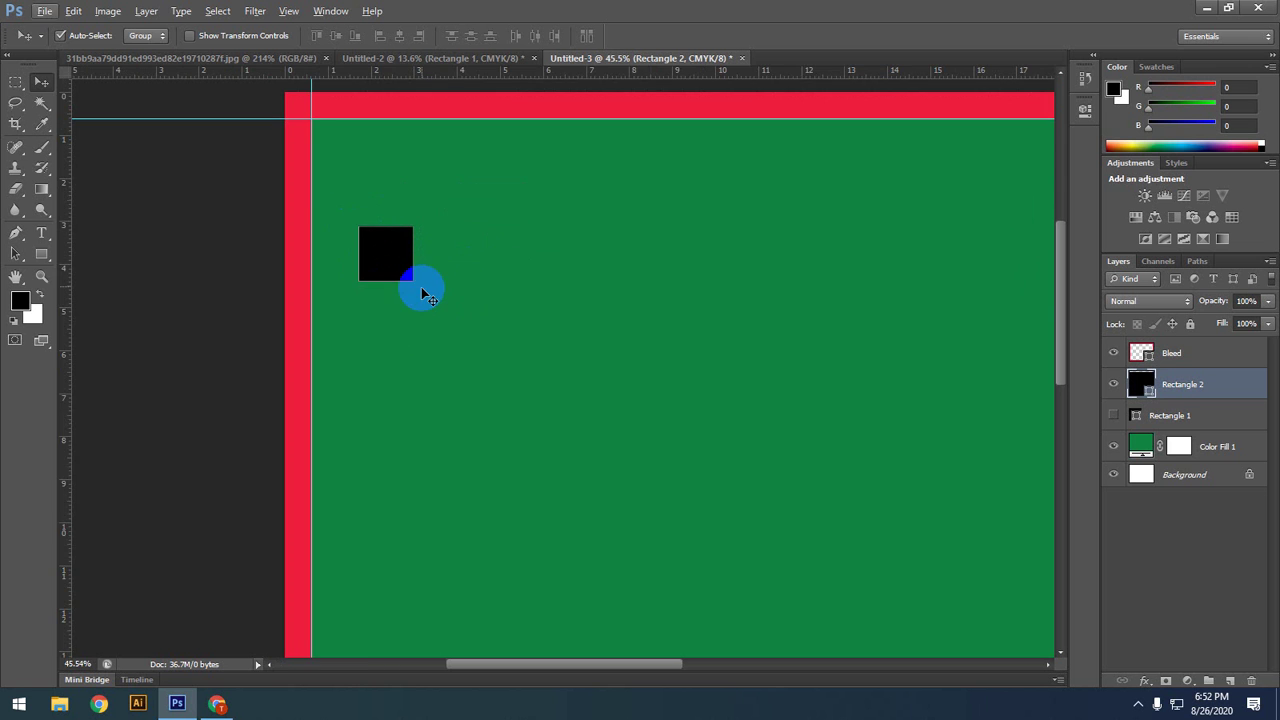
scroll(421, 293, up, 2)
drag(364, 259, 494, 287)
scroll(377, 249, up, 3)
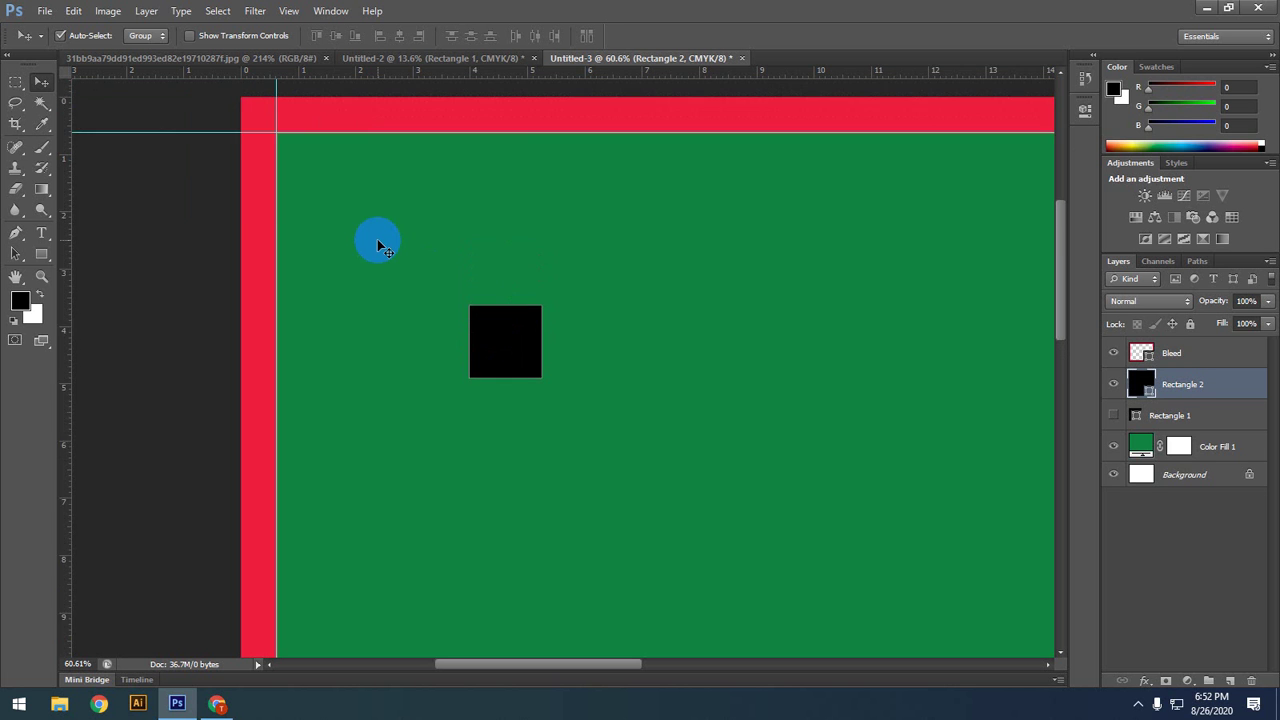
scroll(272, 206, up, 4)
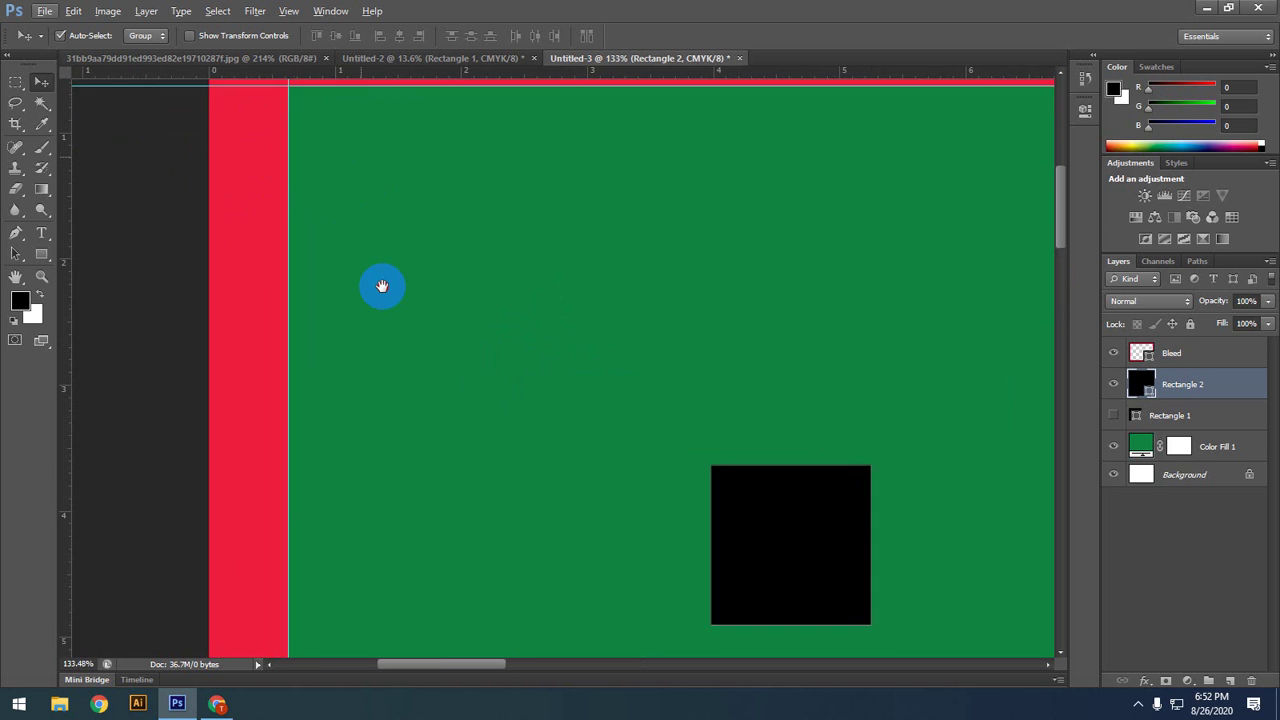
scroll(382, 290, down, 4)
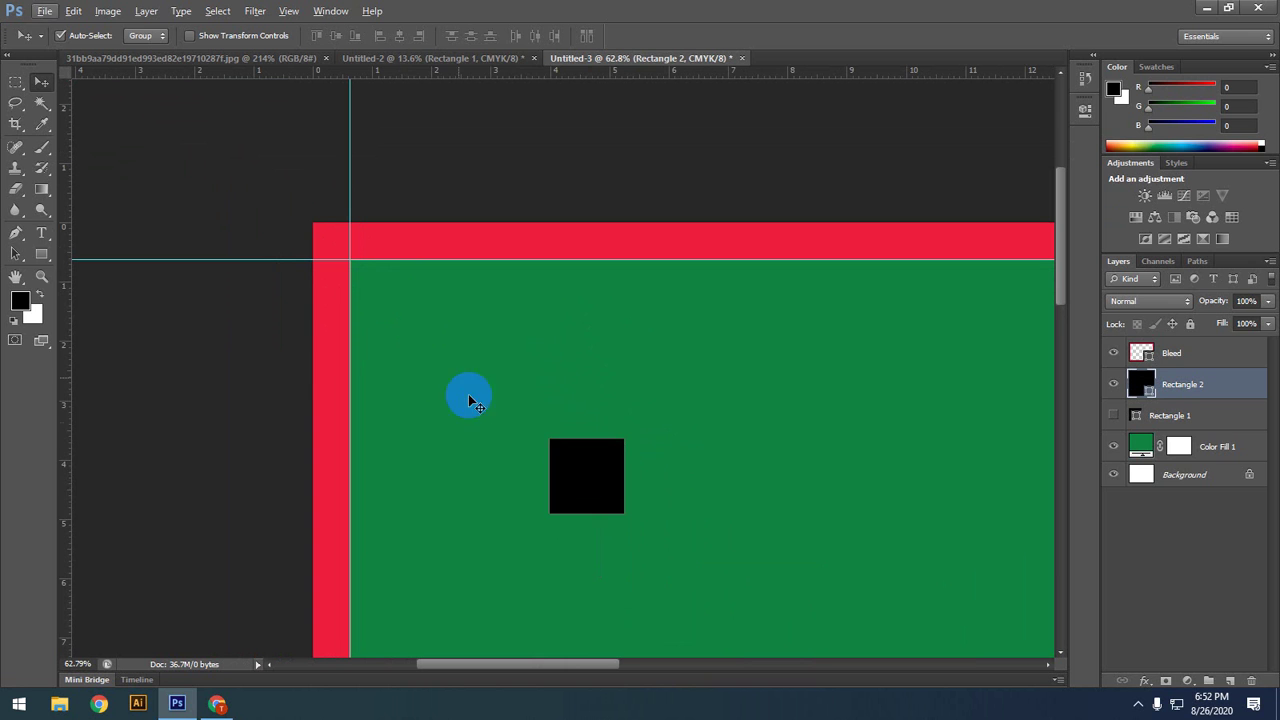
drag(586, 487, 412, 358)
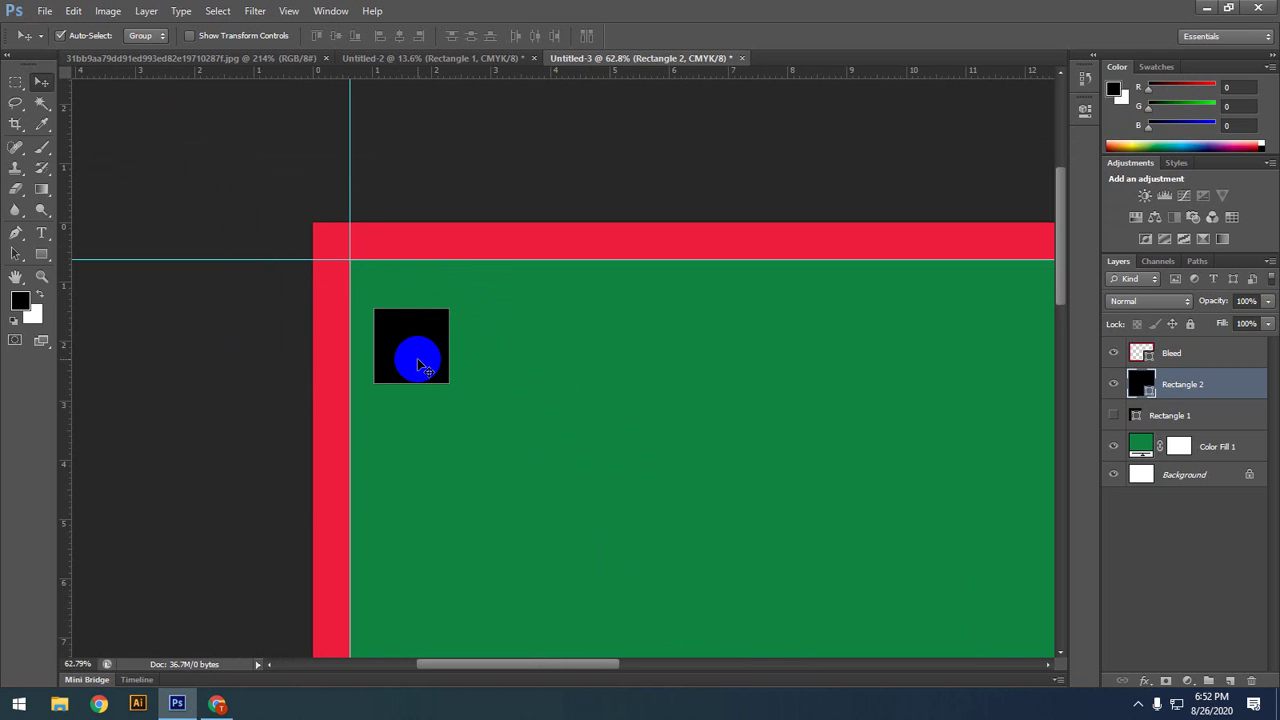
drag(417, 362, 408, 344)
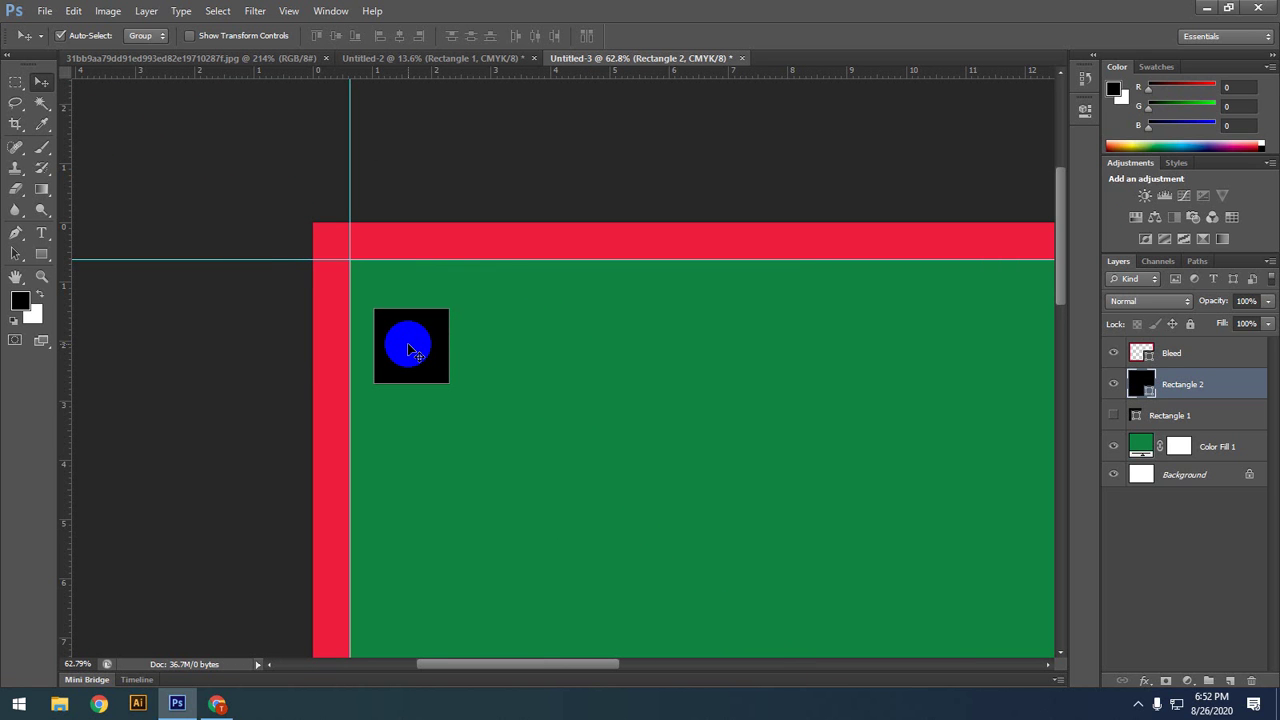
drag(410, 350, 456, 354)
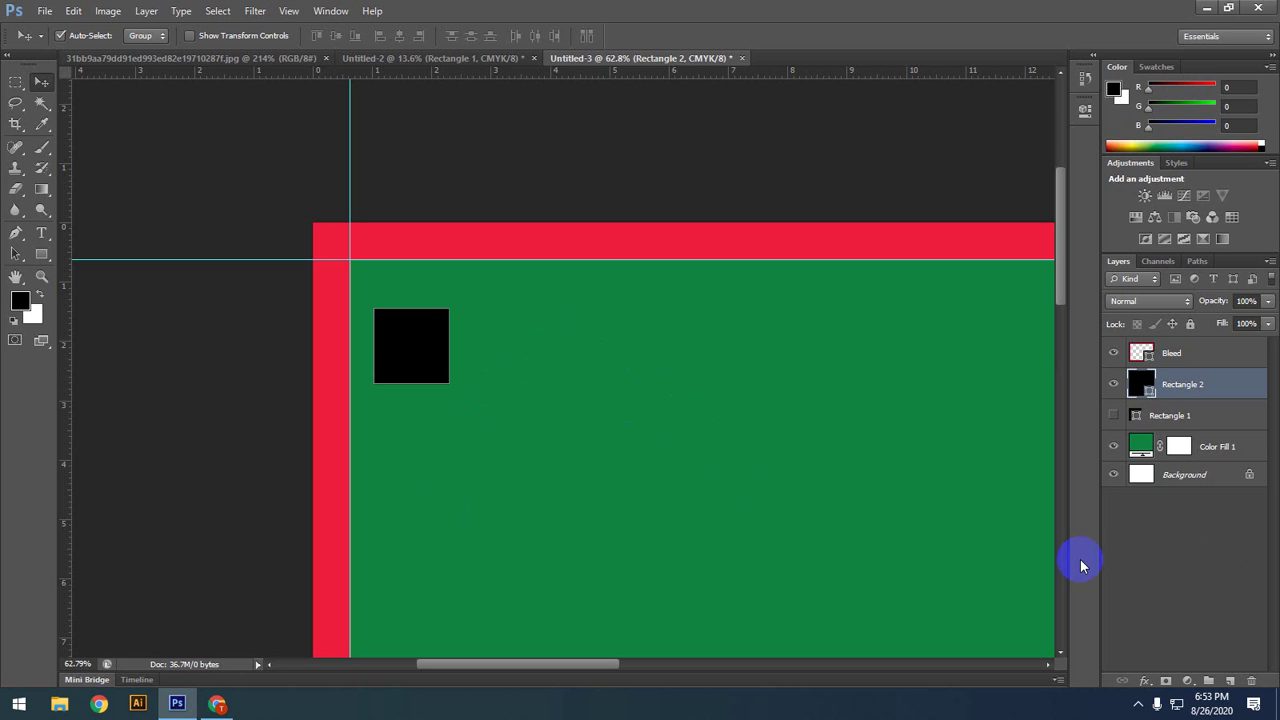
click(1138, 705)
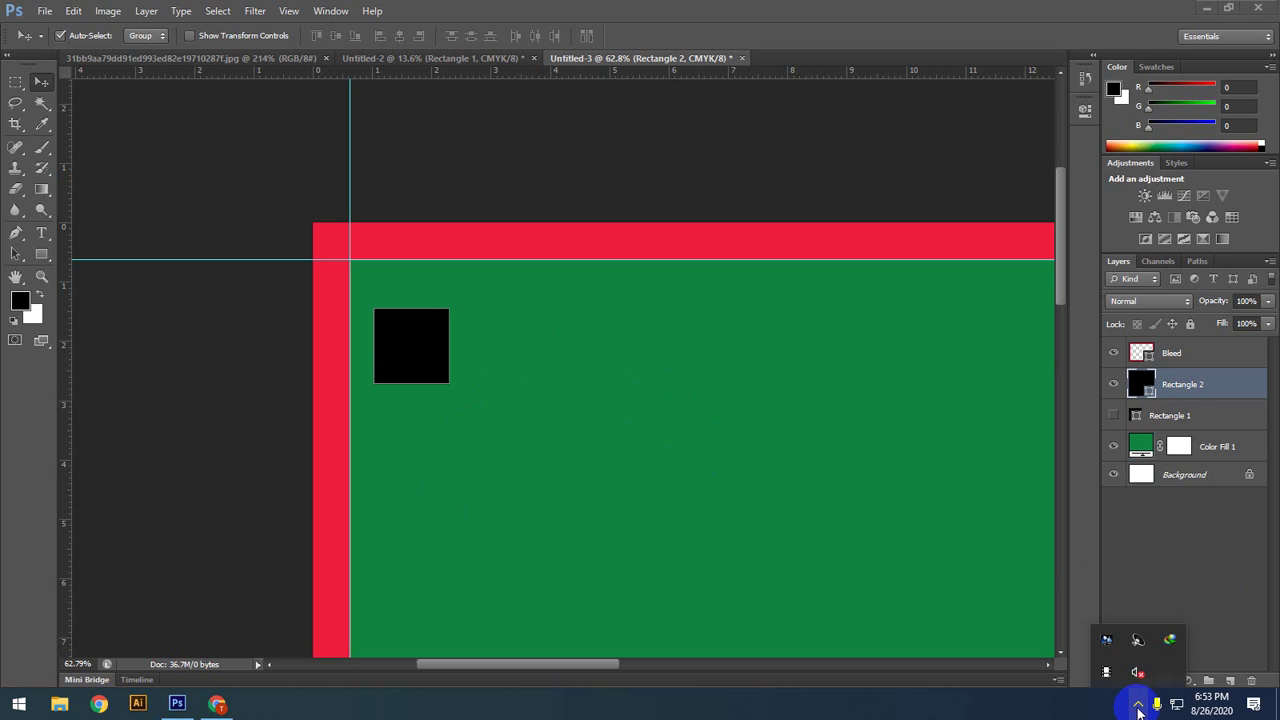
click(1138, 706)
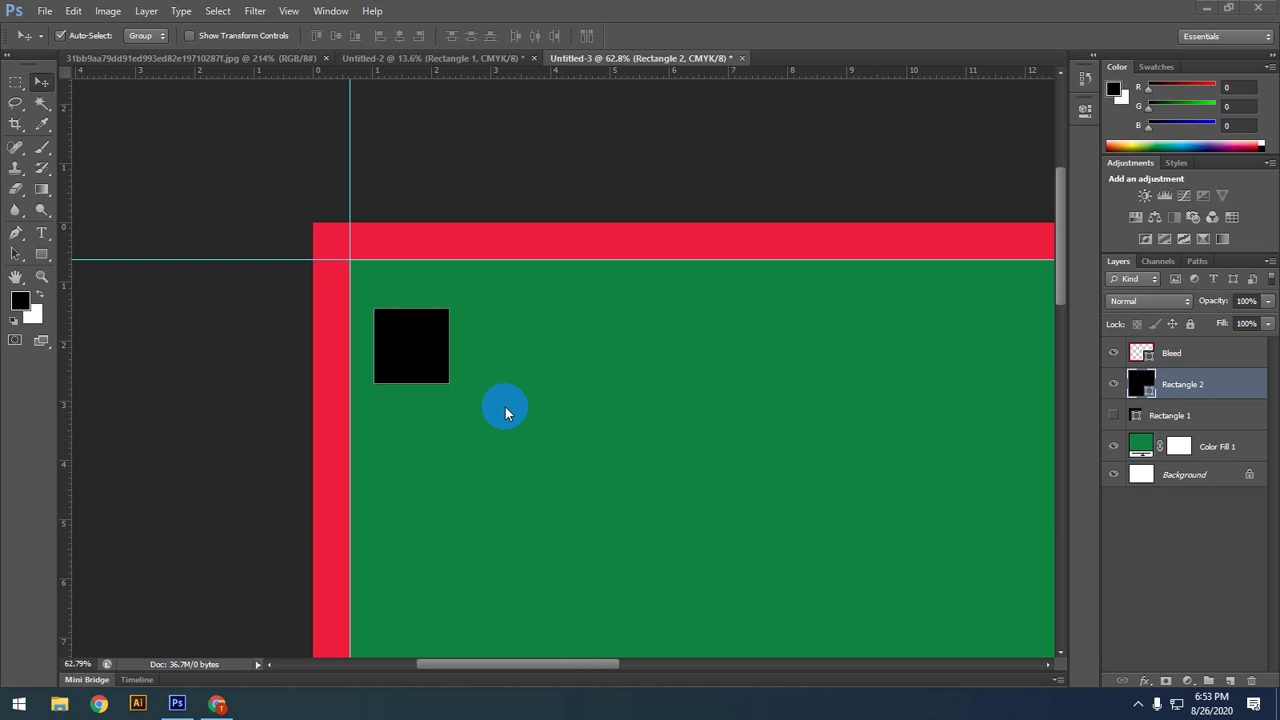
click(429, 60)
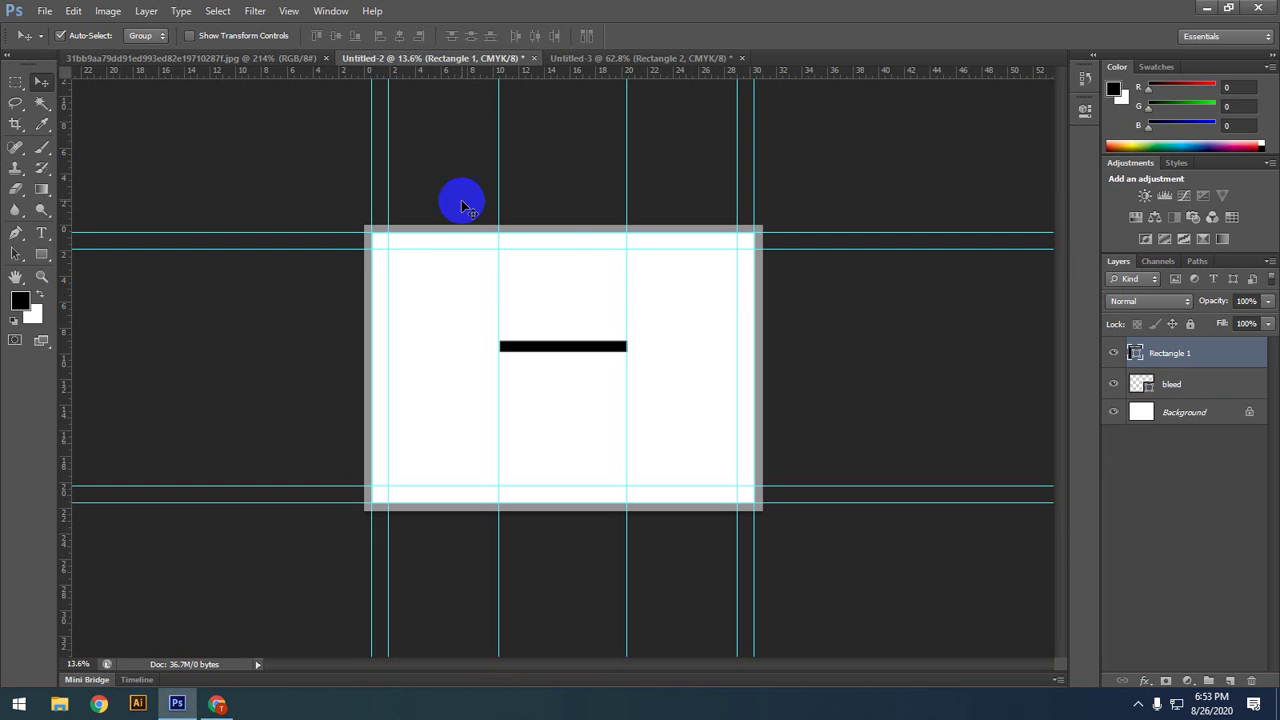
click(601, 59)
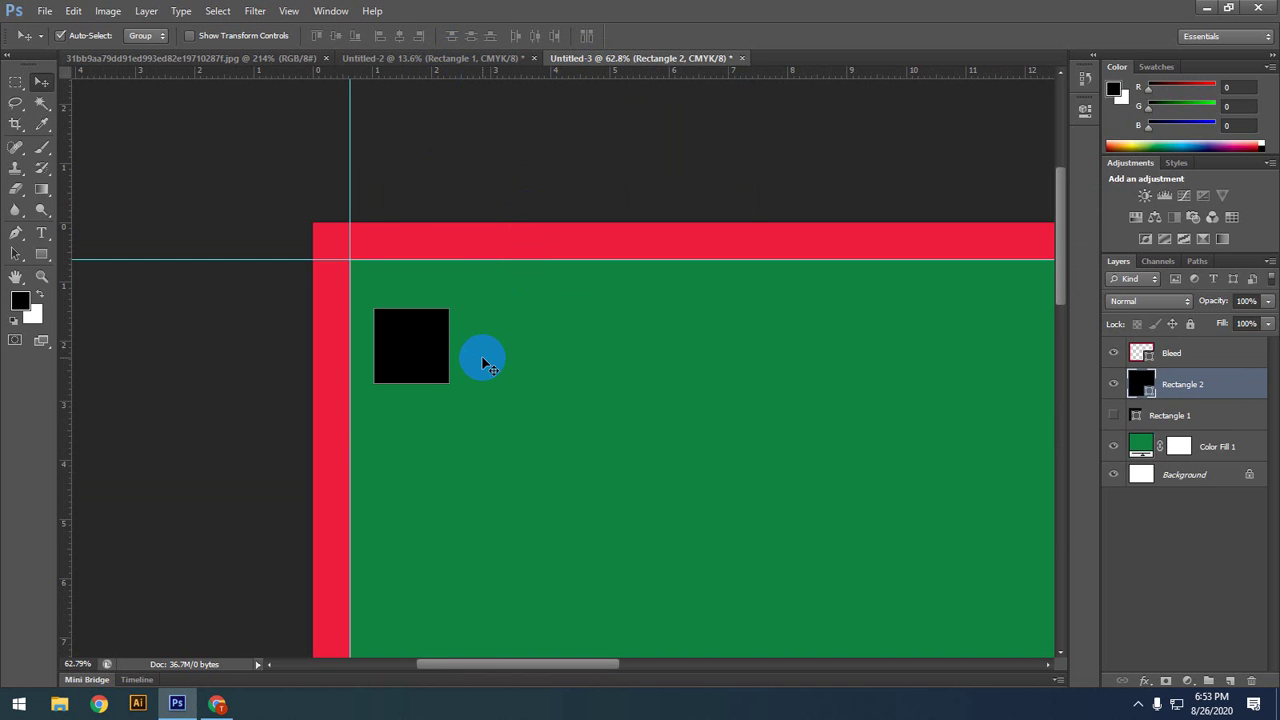
Step: Snap the black square into the upper-left trim corner and place vertical and horizontal margin guides along its inner edges
click(423, 366)
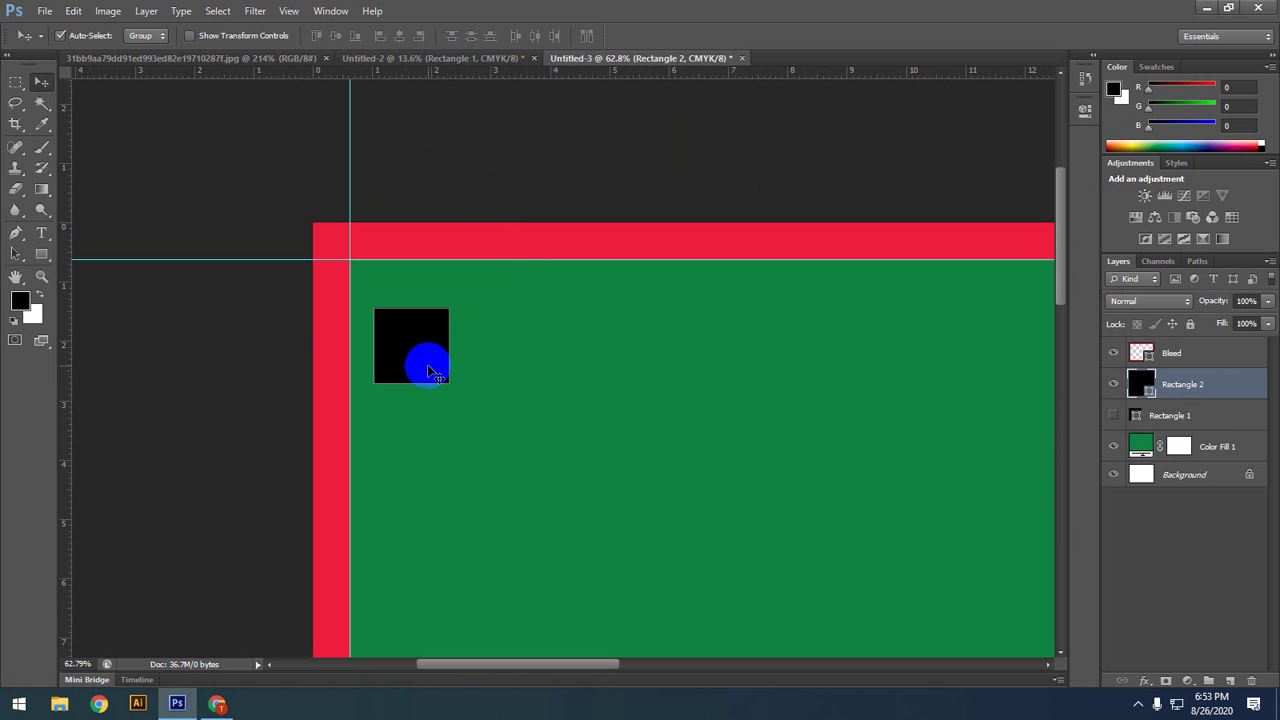
drag(433, 384, 386, 329)
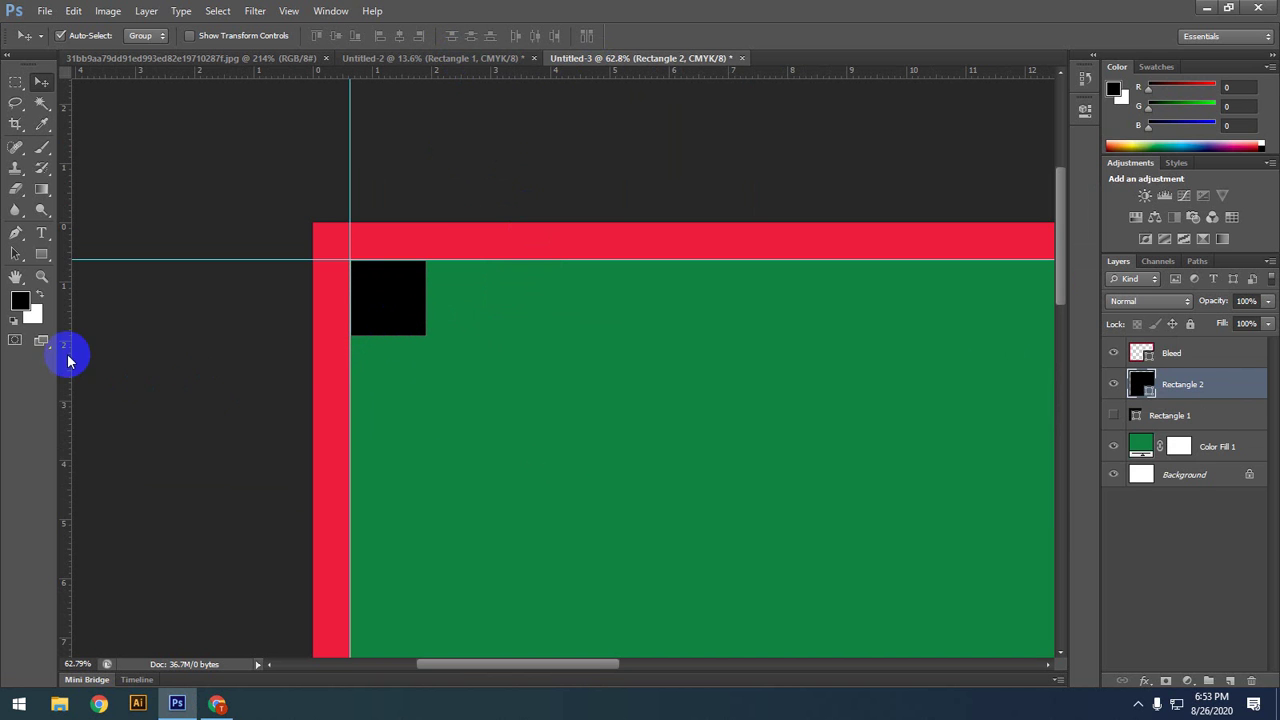
drag(67, 354, 426, 451)
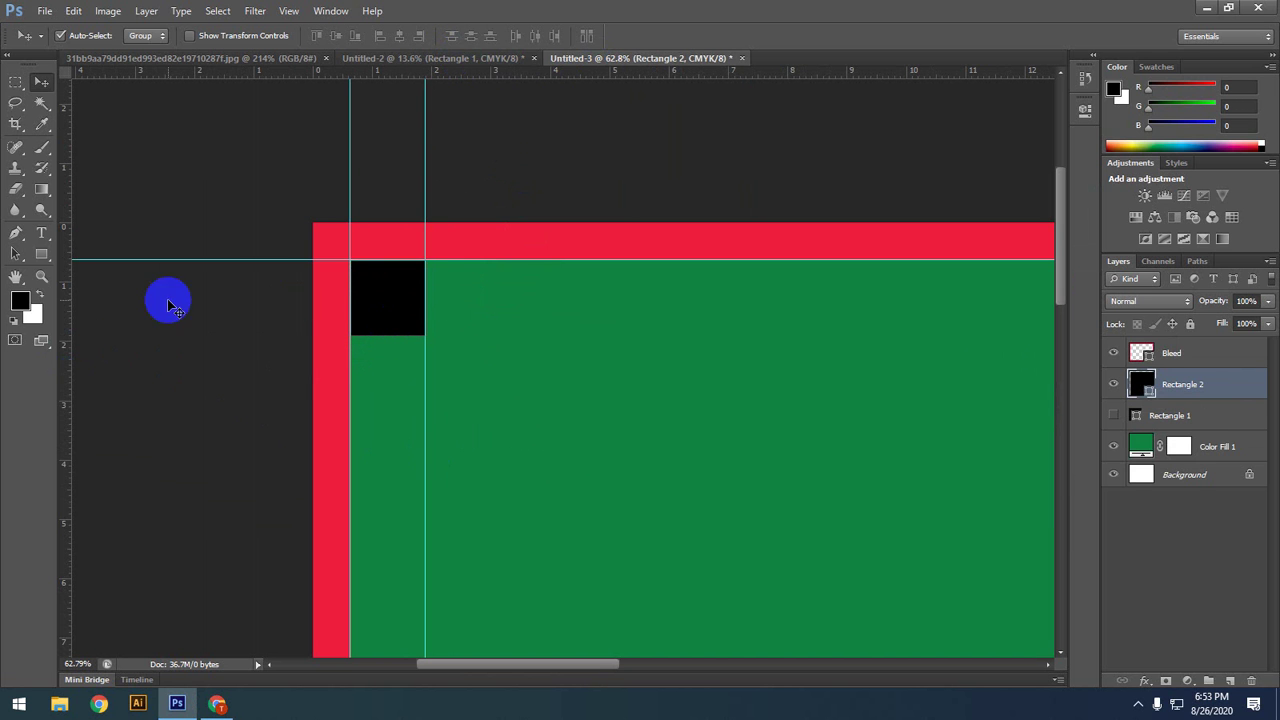
drag(449, 71, 472, 335)
Step: Move the black square into the upper-right trim corner and place a vertical margin guide along its inner edge
drag(383, 297, 460, 366)
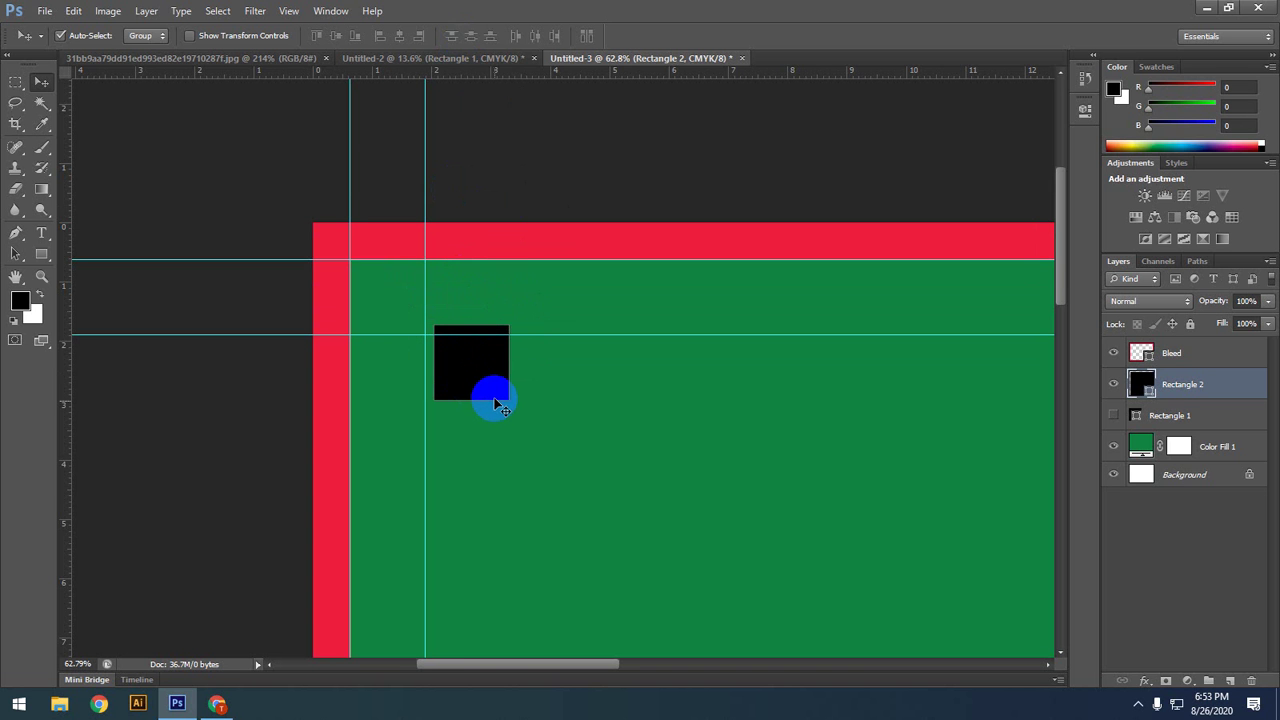
scroll(534, 440, up, 2)
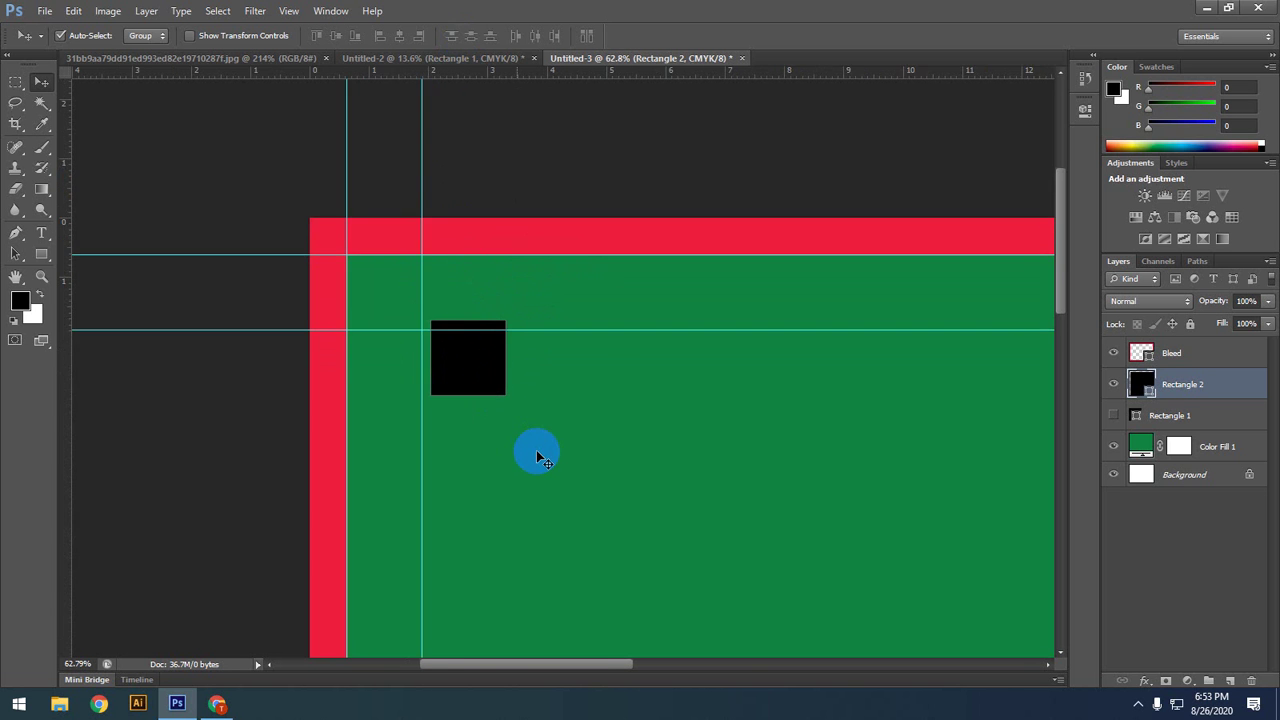
drag(486, 385, 500, 412)
scroll(500, 412, down, 3)
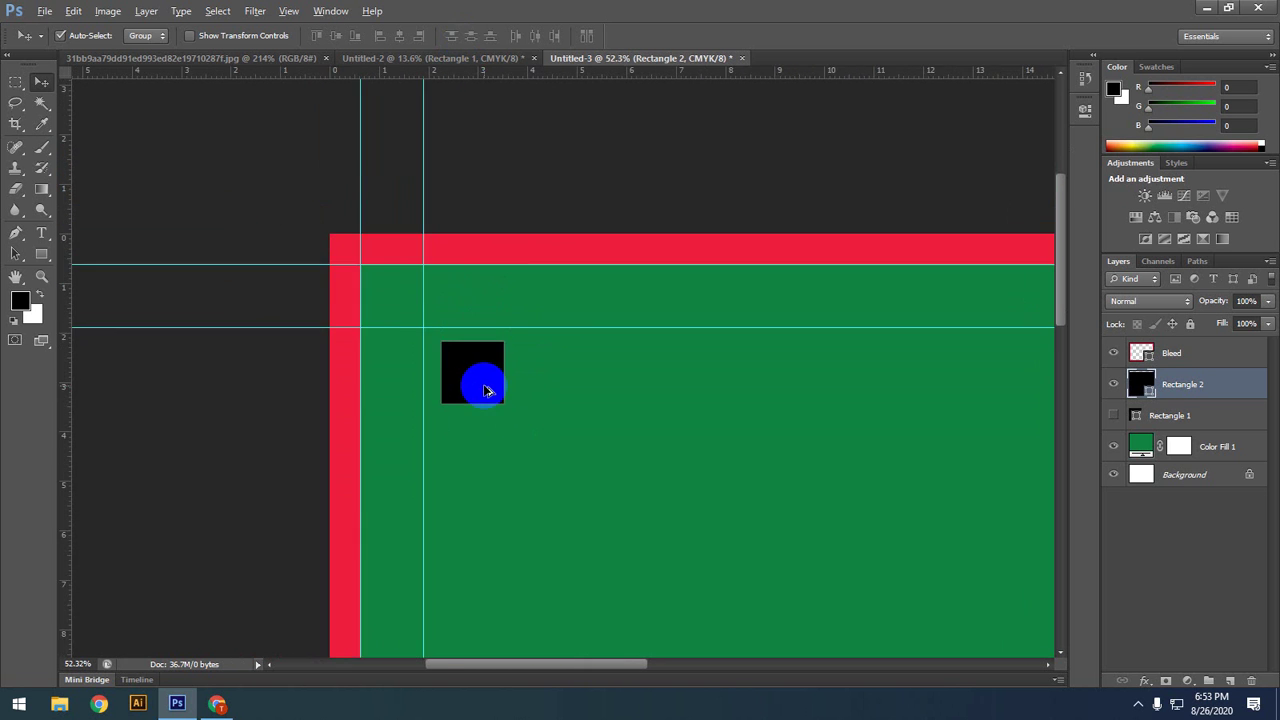
scroll(517, 414, down, 3)
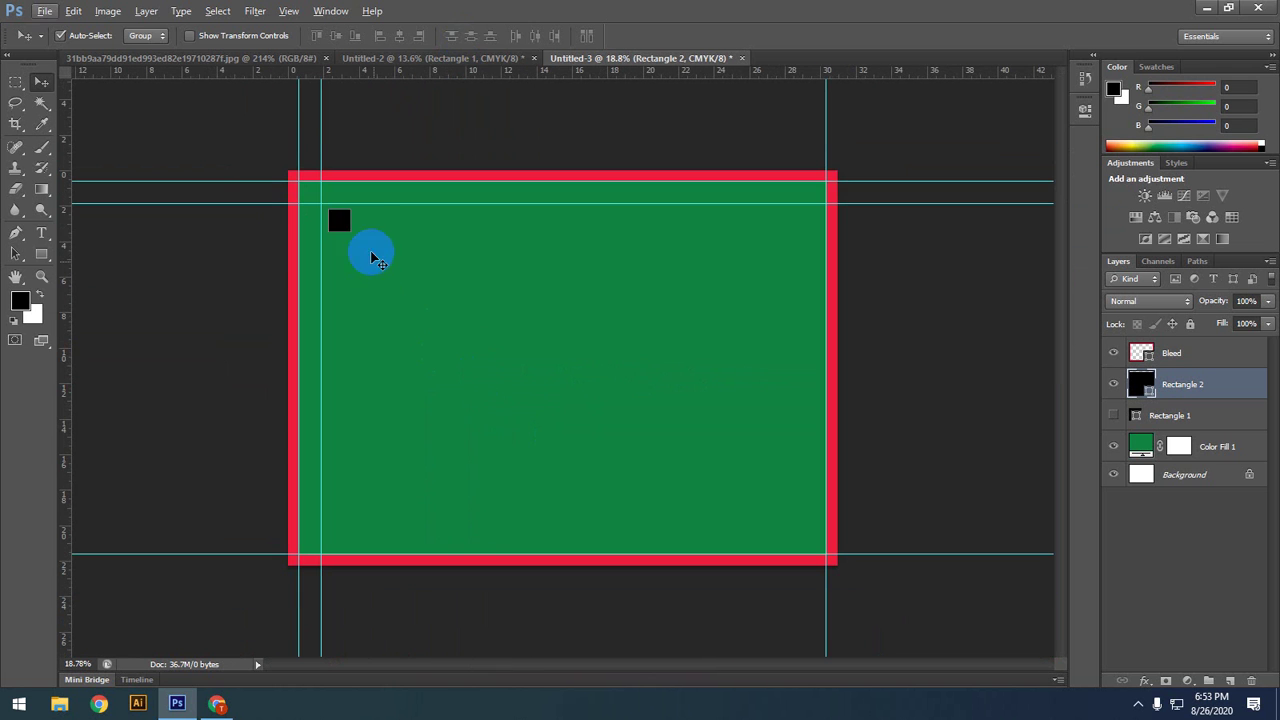
drag(346, 221, 822, 196)
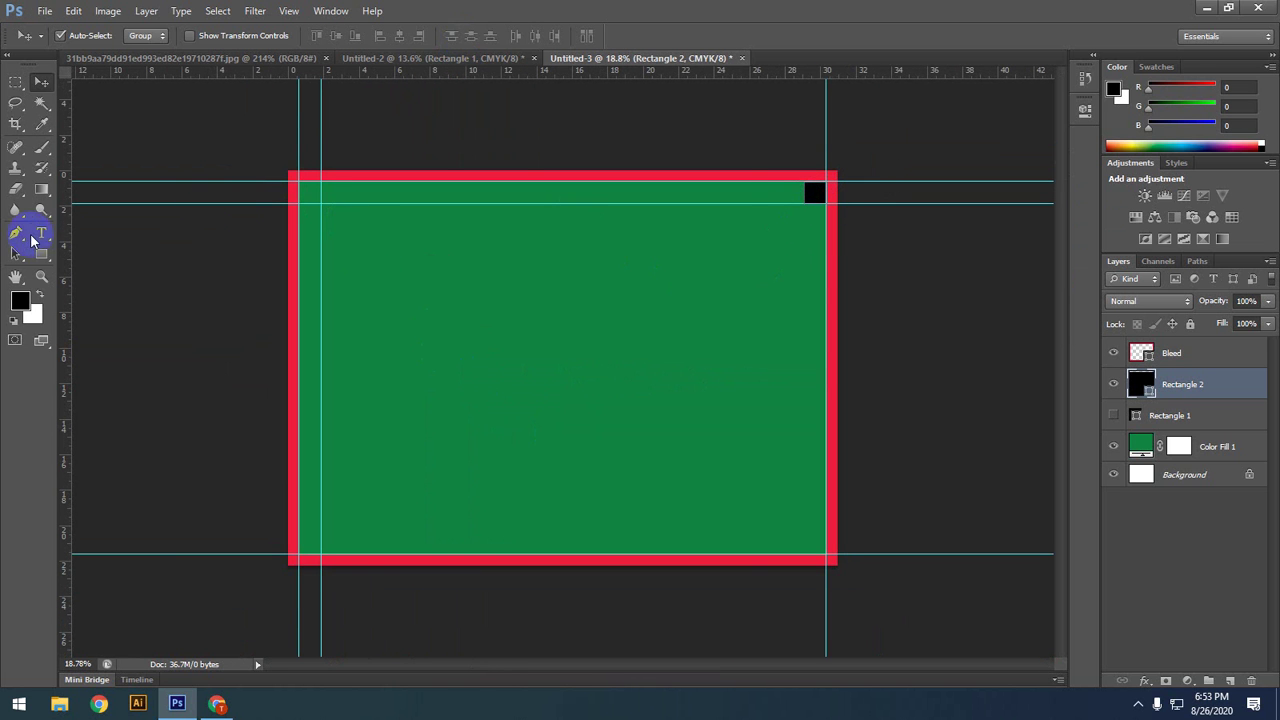
drag(78, 262, 816, 300)
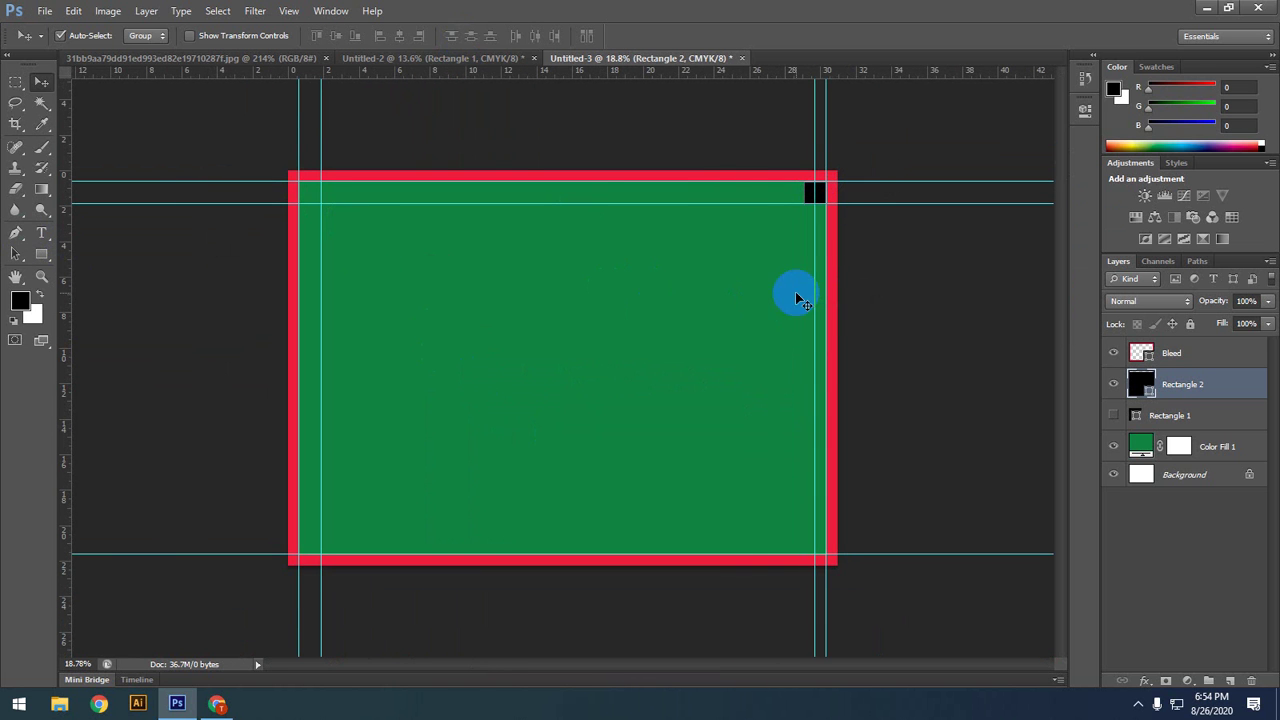
scroll(817, 261, up, 2)
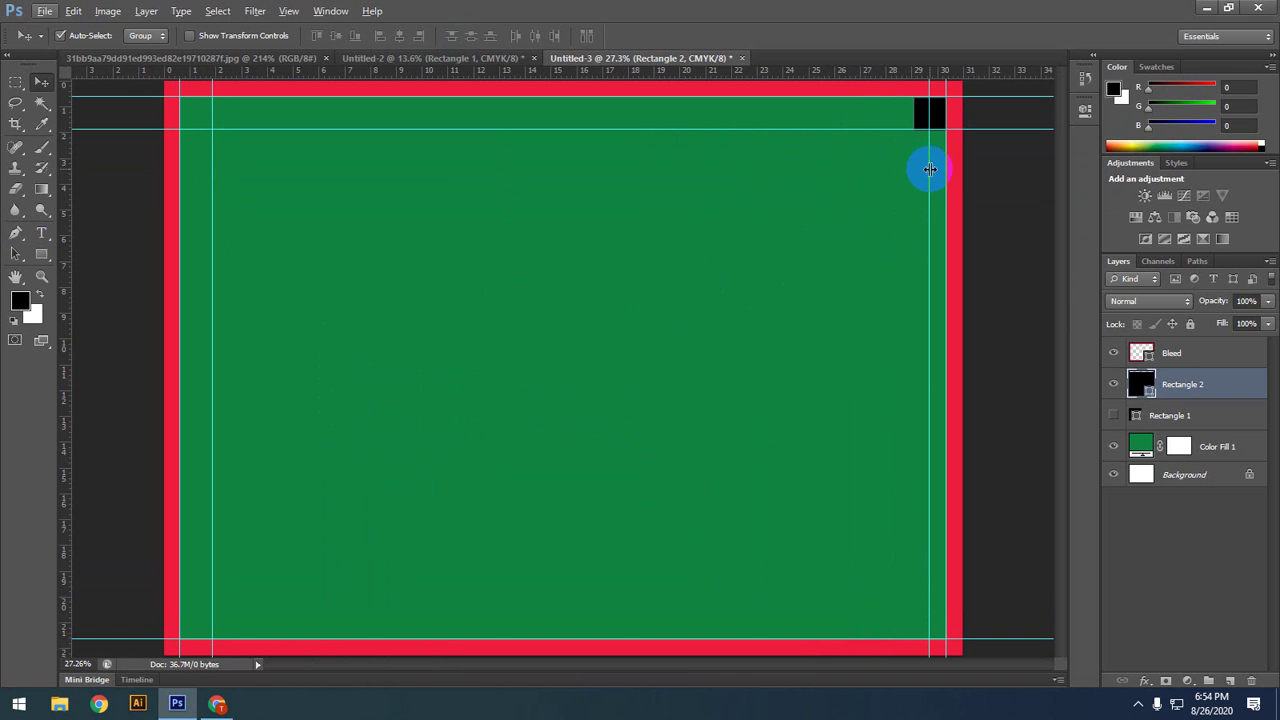
drag(930, 169, 913, 170)
Step: Place a horizontal margin guide along the upper edge of the black square, moved into the lower-right trim corner, and hide the Rectangle 2 layer
drag(929, 114, 928, 621)
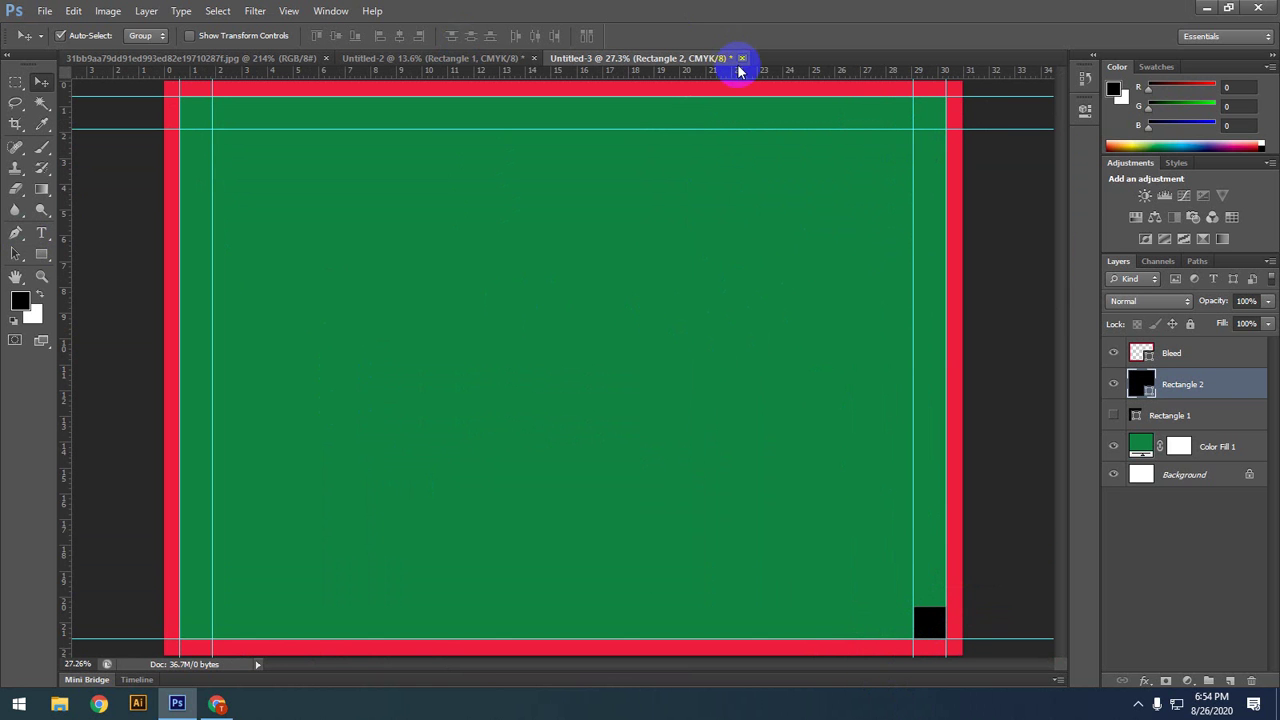
drag(739, 70, 818, 606)
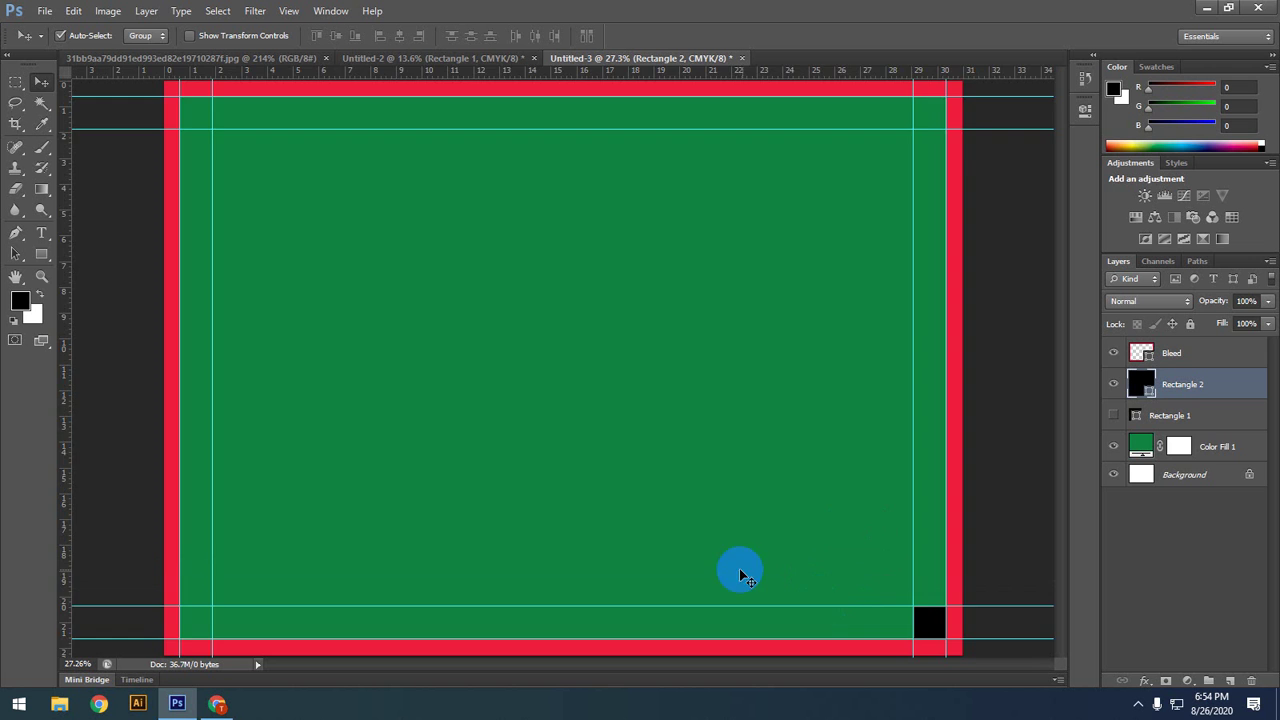
scroll(739, 568, down, 2)
click(1112, 386)
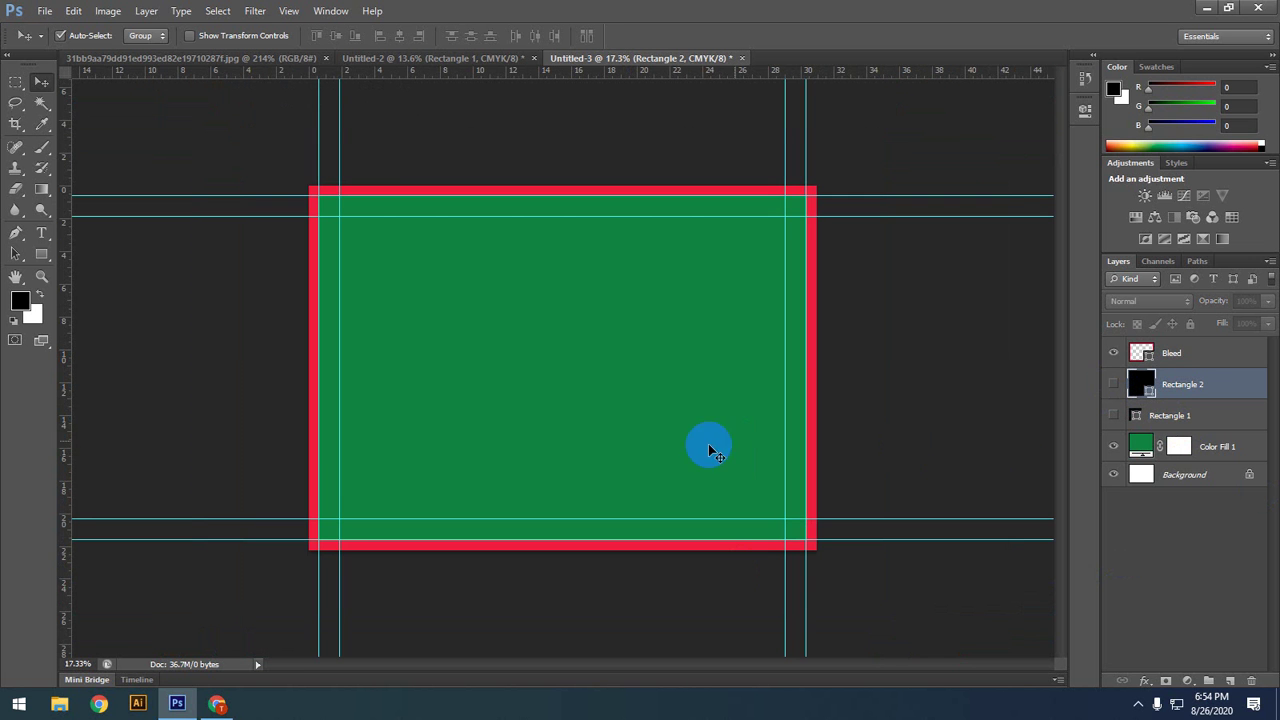
scroll(488, 370, up, 3)
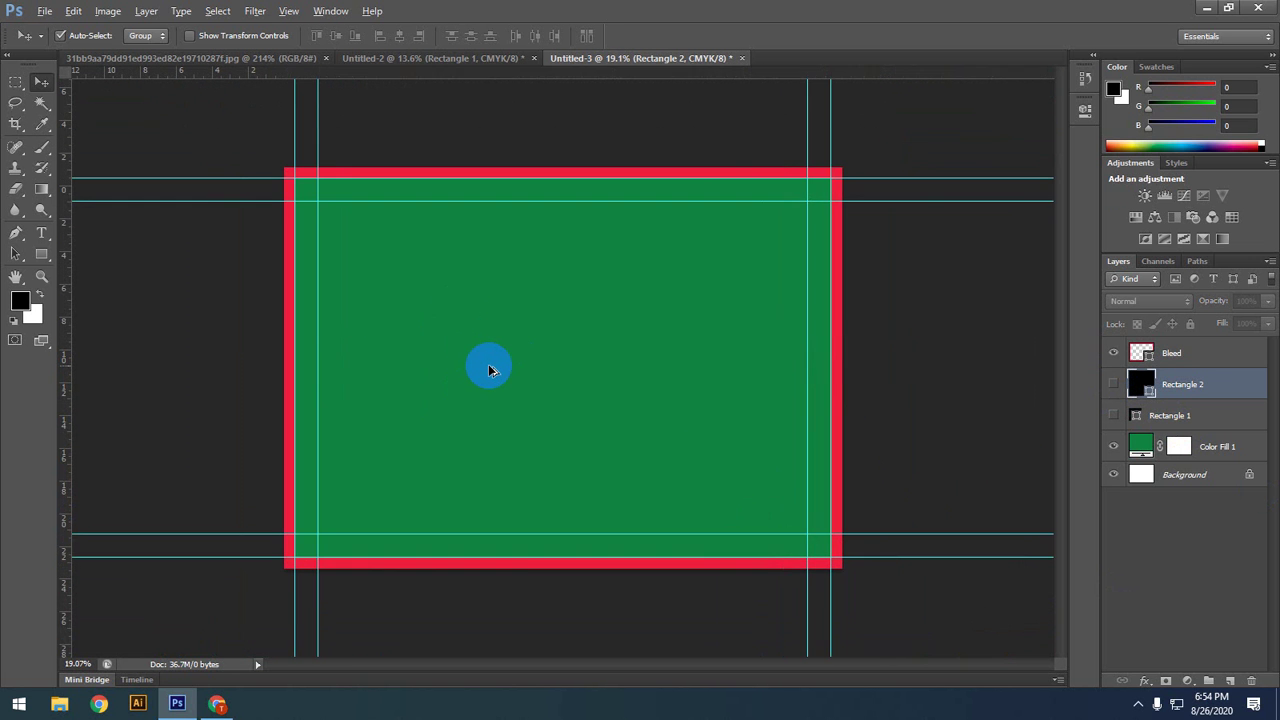
scroll(488, 370, up, 2)
scroll(488, 370, down, 4)
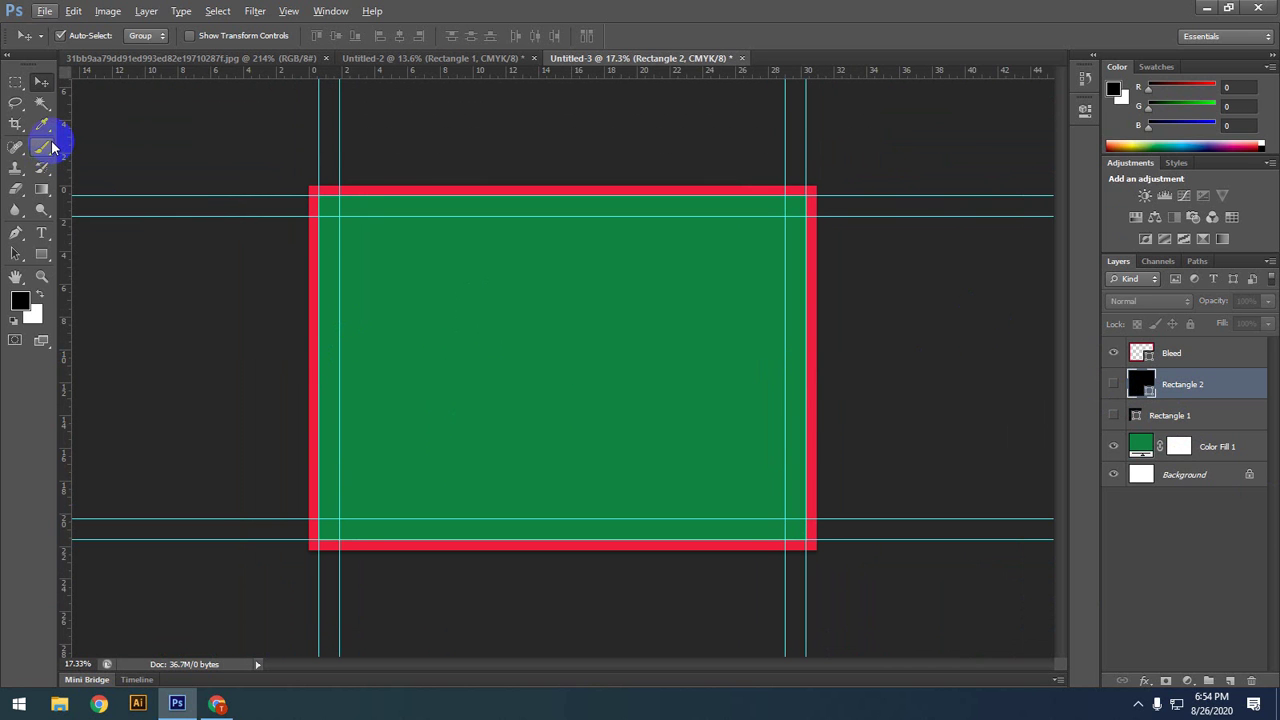
Step: Examine the current canvas width and height in inches, leaving the canvas size unchanged
click(108, 11)
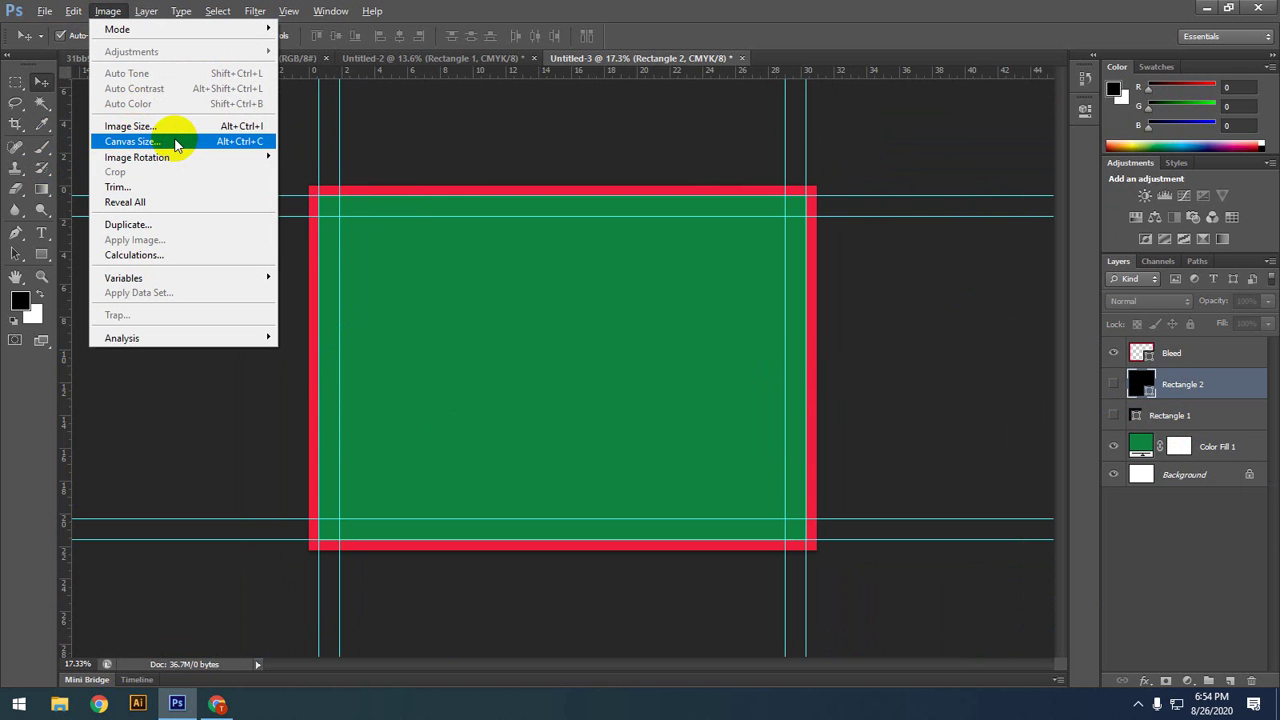
click(170, 141)
drag(714, 64, 370, 74)
click(510, 173)
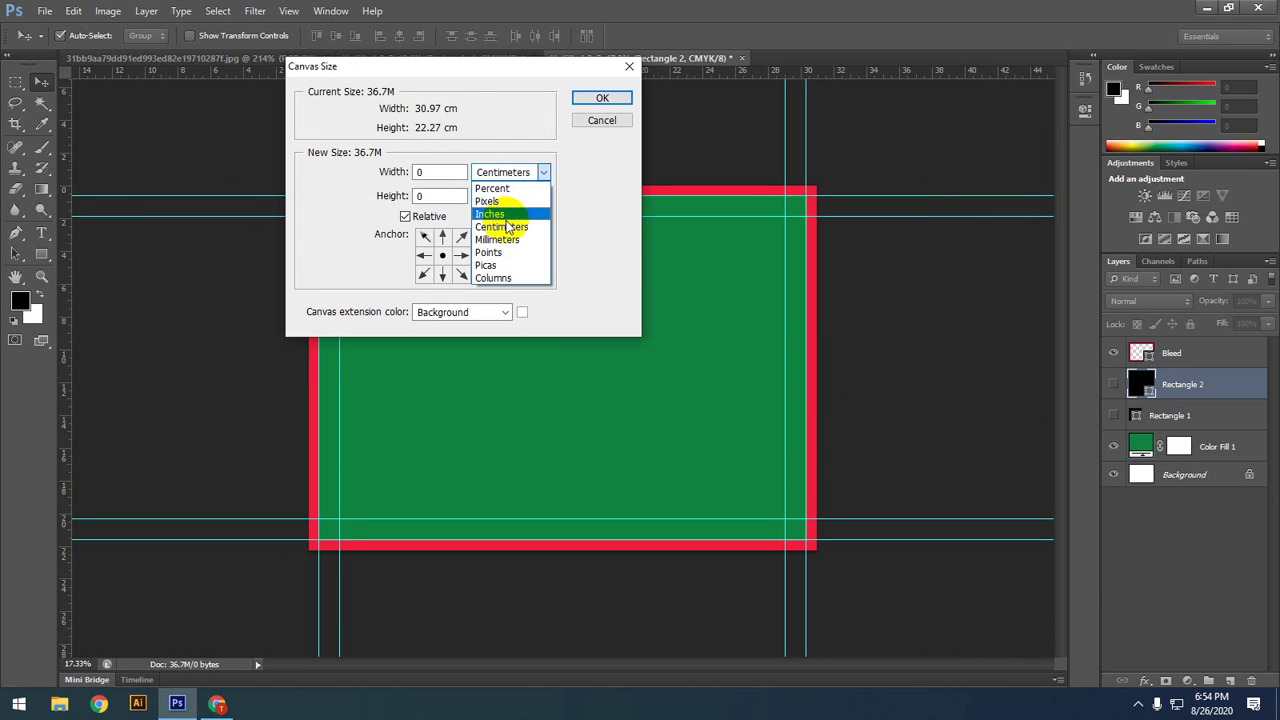
click(490, 214)
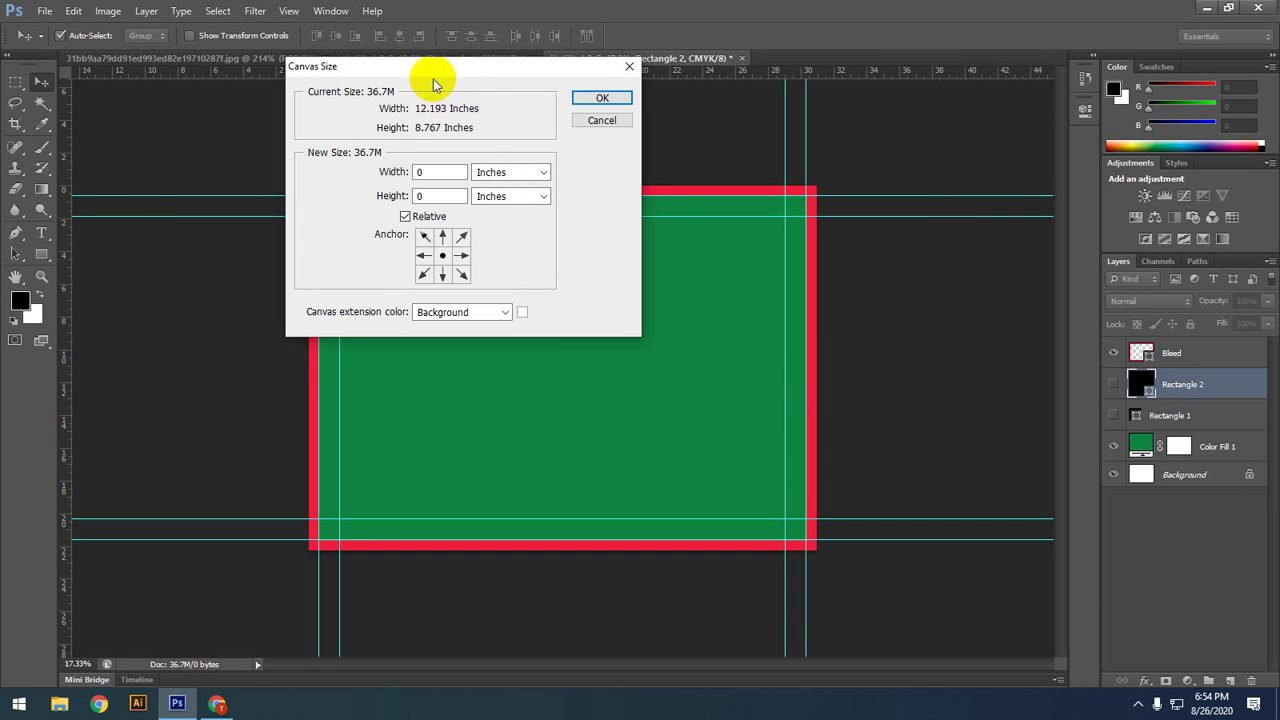
drag(433, 79, 324, 68)
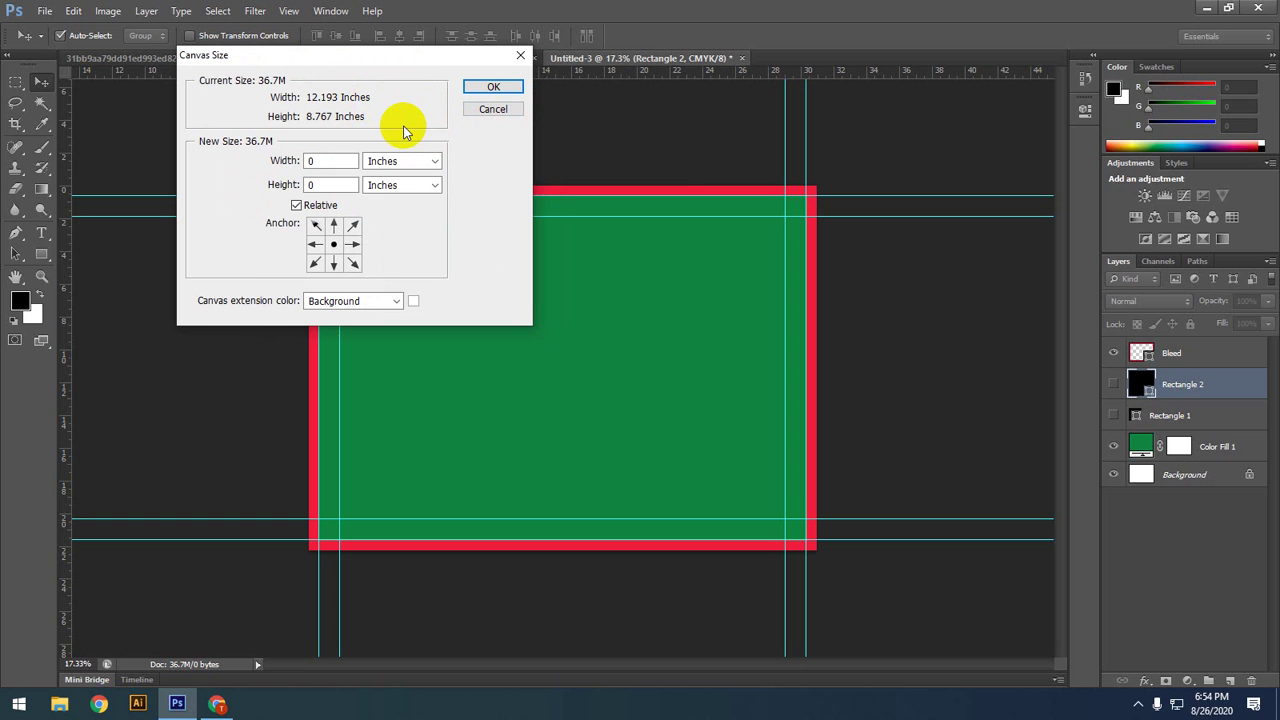
click(508, 112)
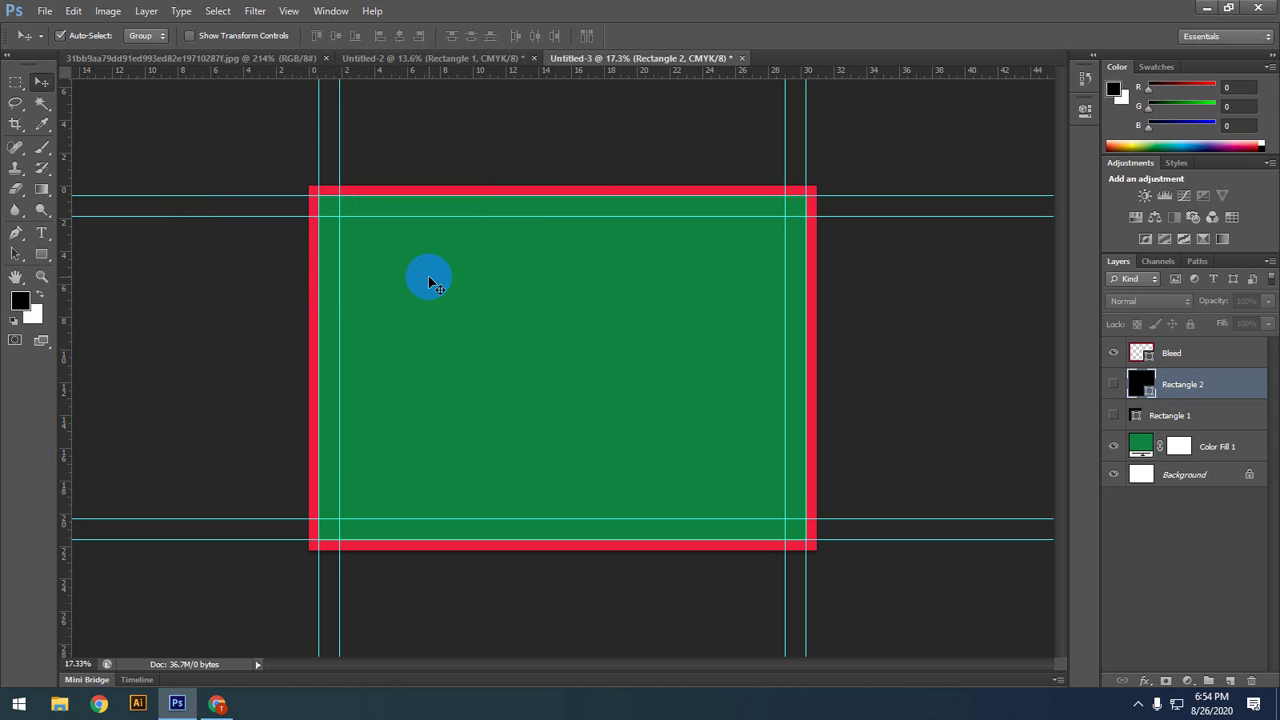
Step: Show the Rectangle 1 layer and move its black bar up and to the left, near the page's upper-left area
click(1114, 420)
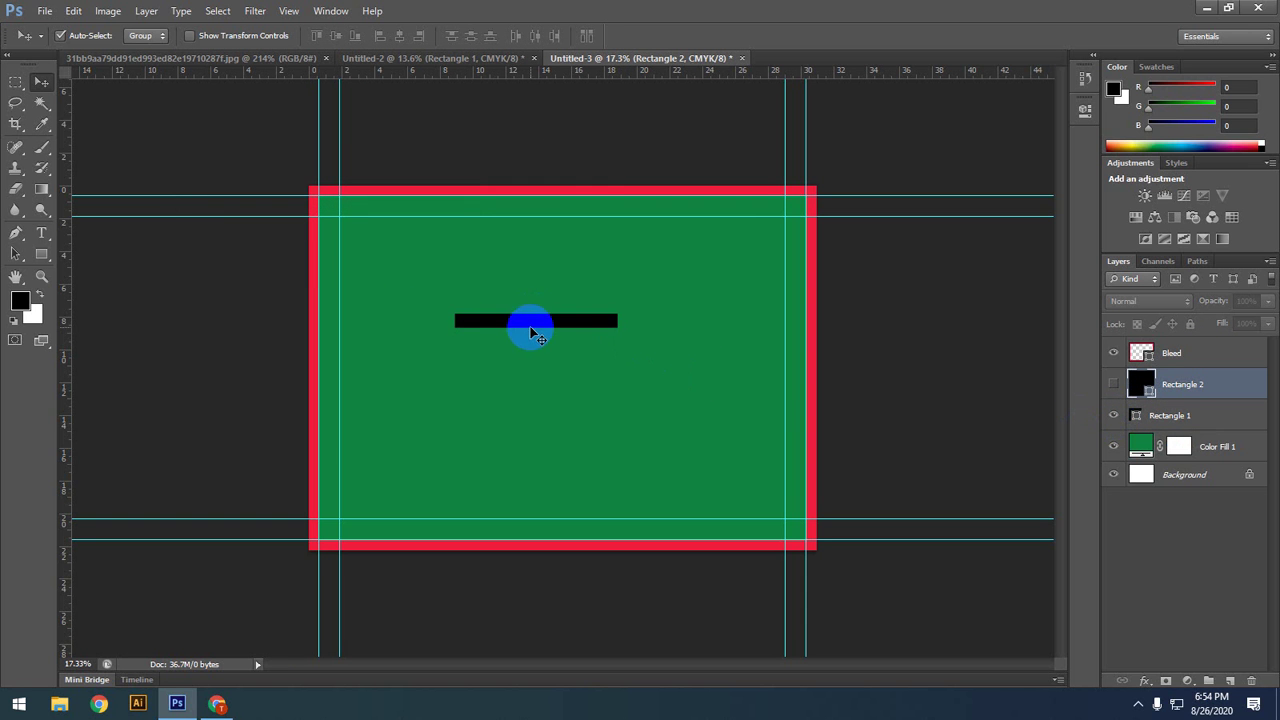
drag(535, 333, 402, 272)
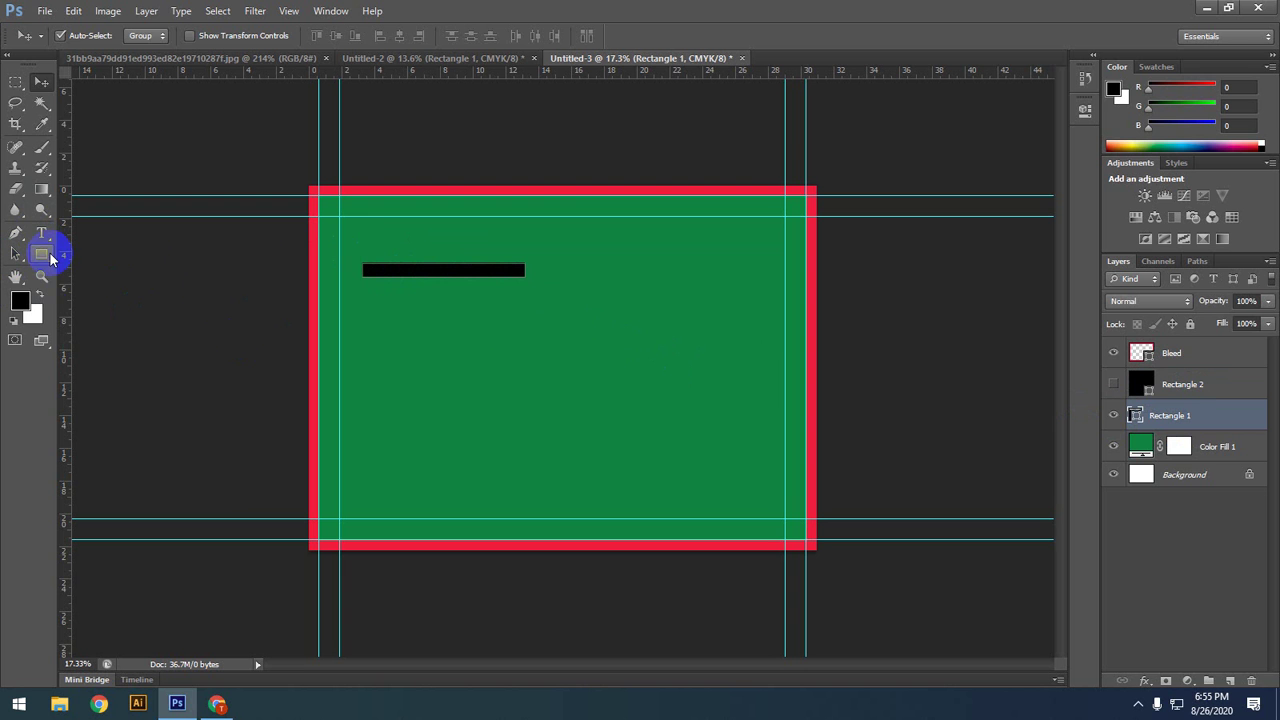
Step: Create a black rectangle 3.896 in wide and 100 px high, centred near the middle of the page
click(50, 253)
click(105, 251)
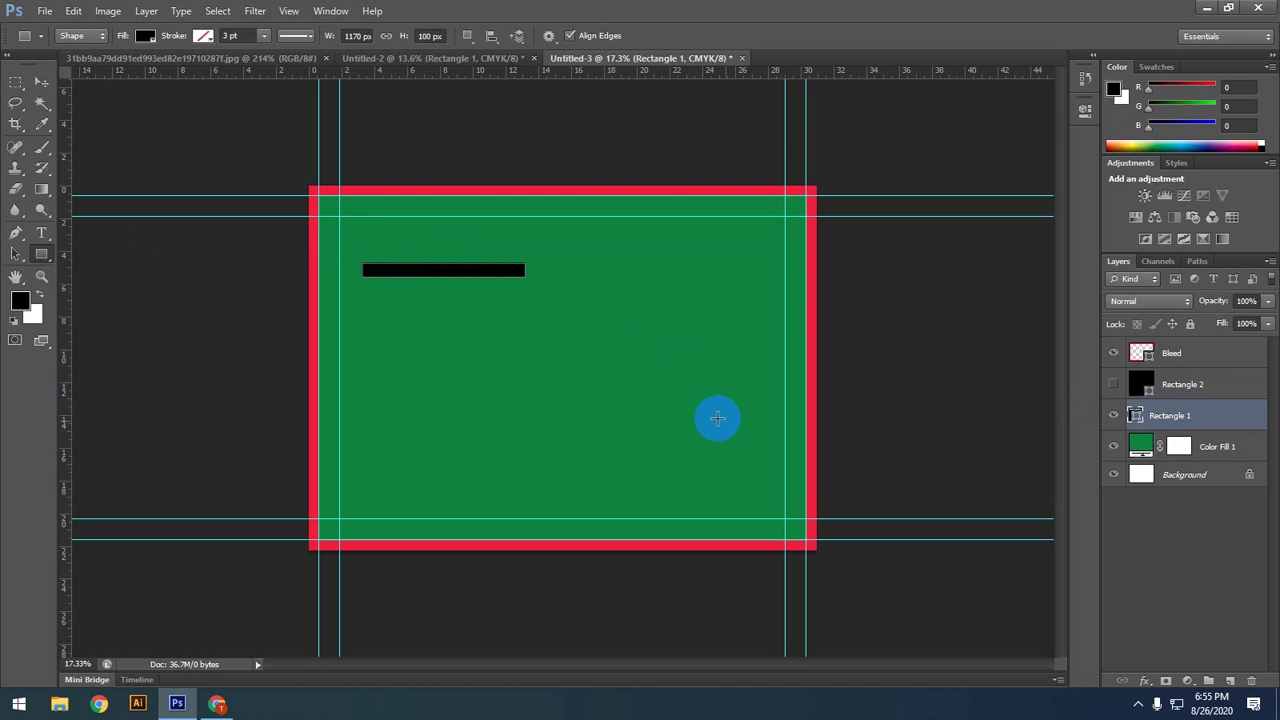
click(502, 365)
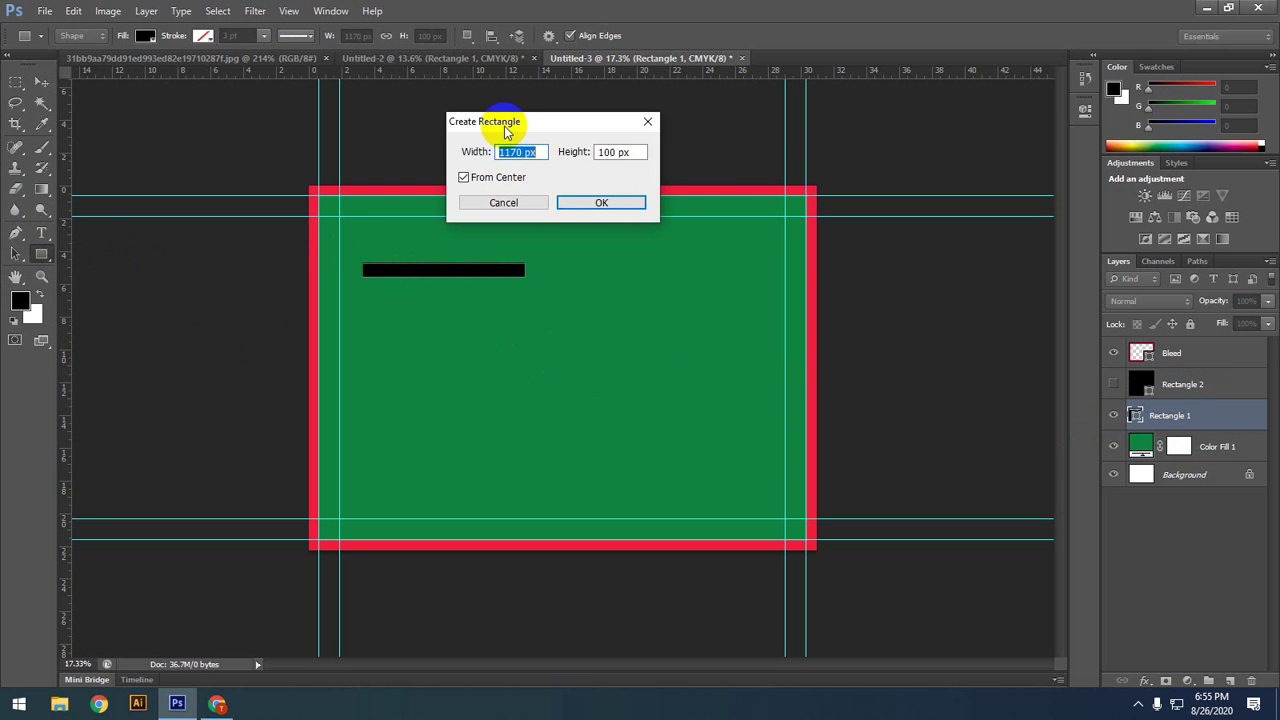
drag(495, 128, 512, 299)
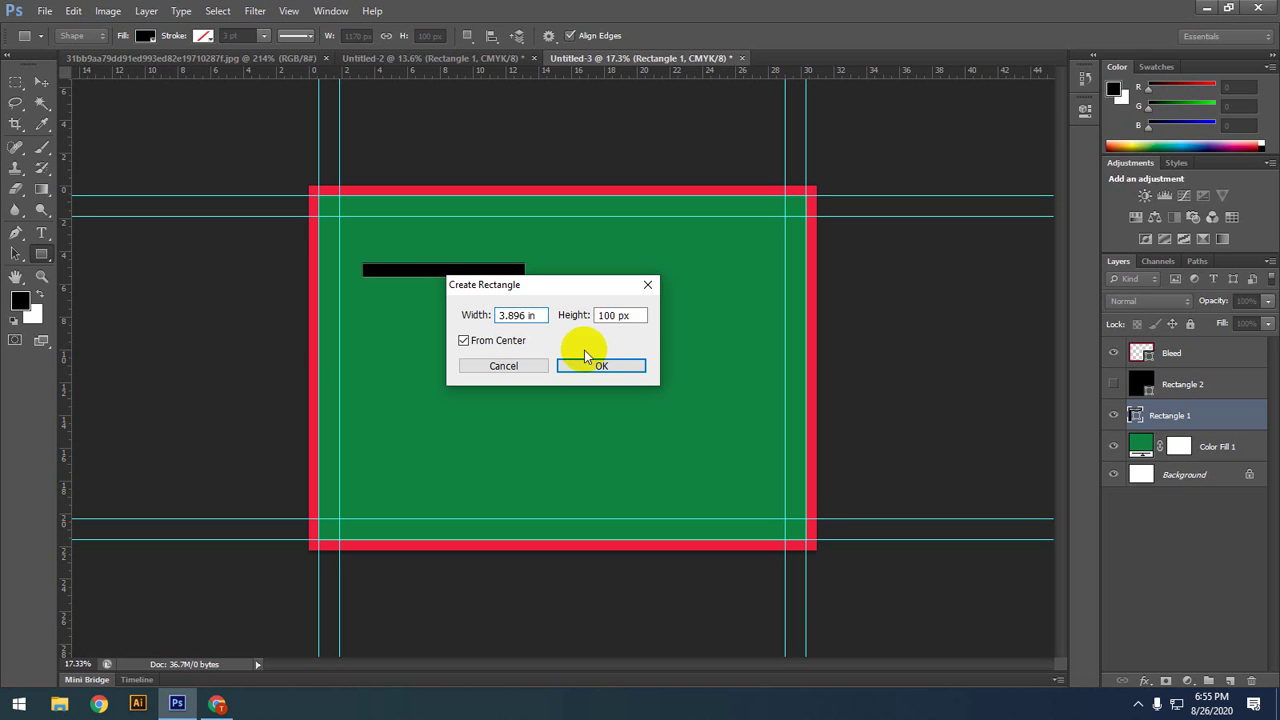
click(603, 315)
click(620, 366)
click(622, 279)
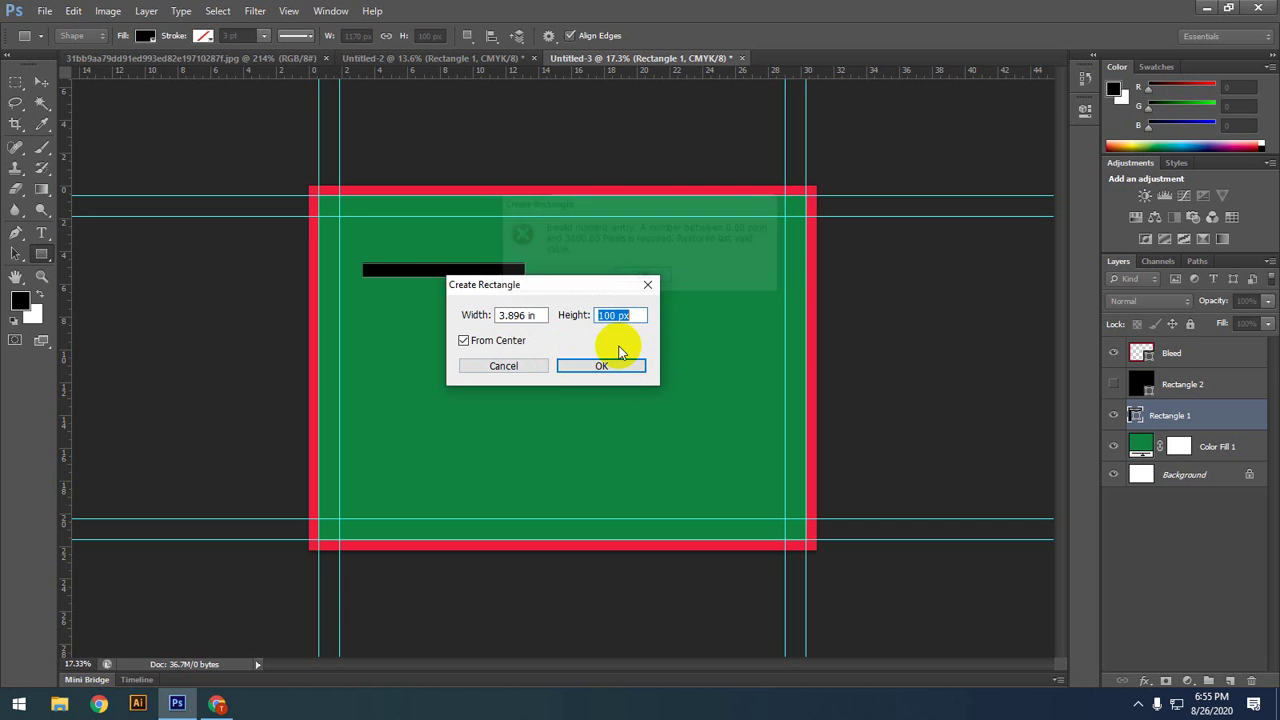
click(604, 367)
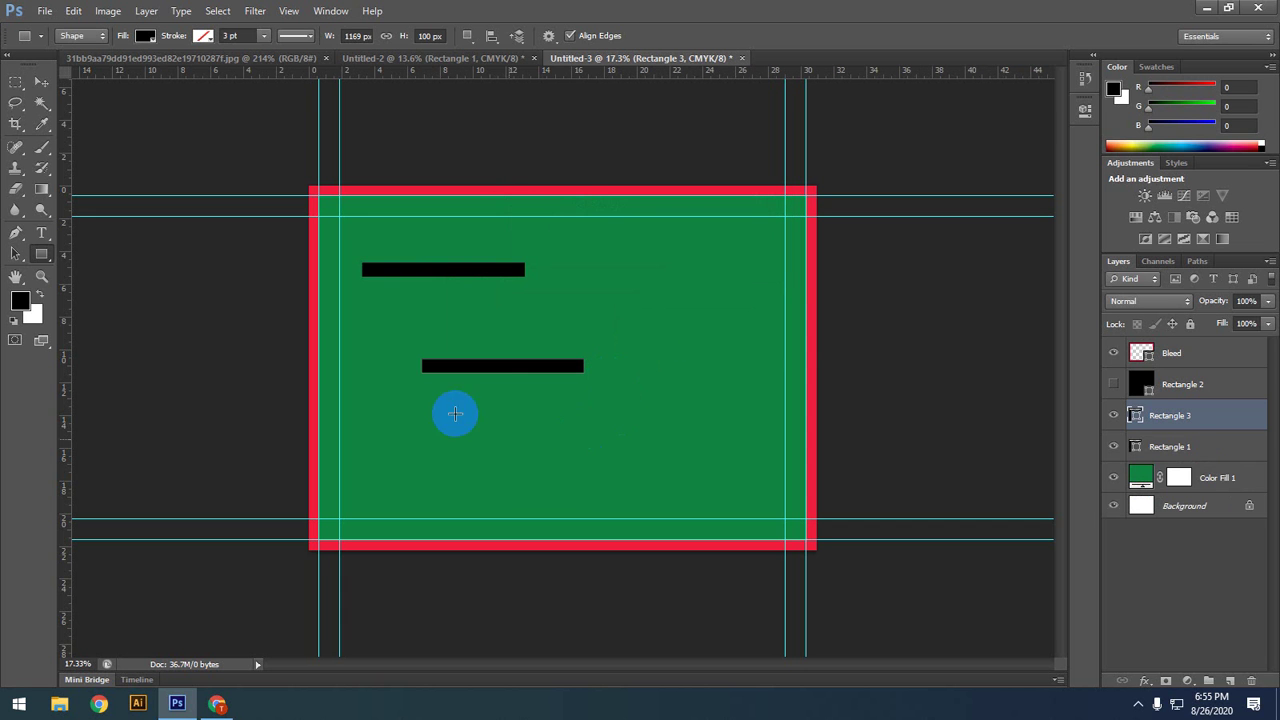
Step: Move the new black bar directly beneath the Rectangle 1 bar, with their ends aligned, to compare the widths
click(40, 84)
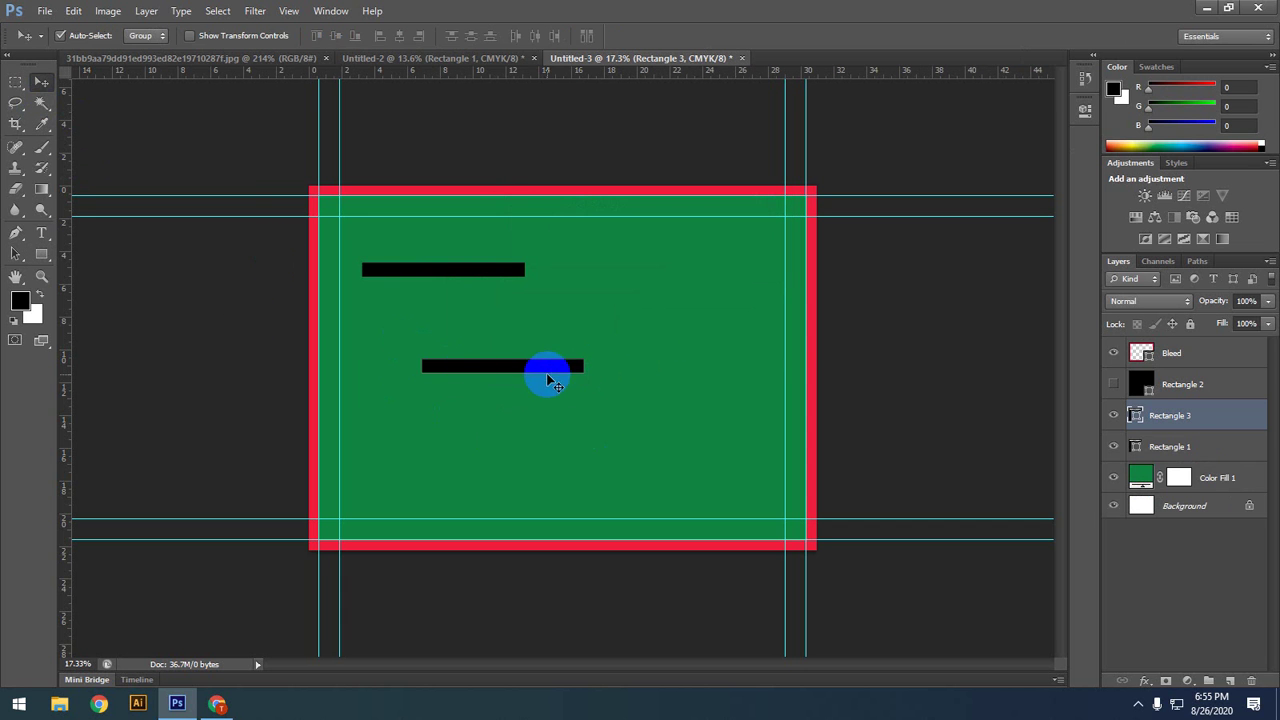
drag(491, 358, 455, 336)
key(ctrl+plus)
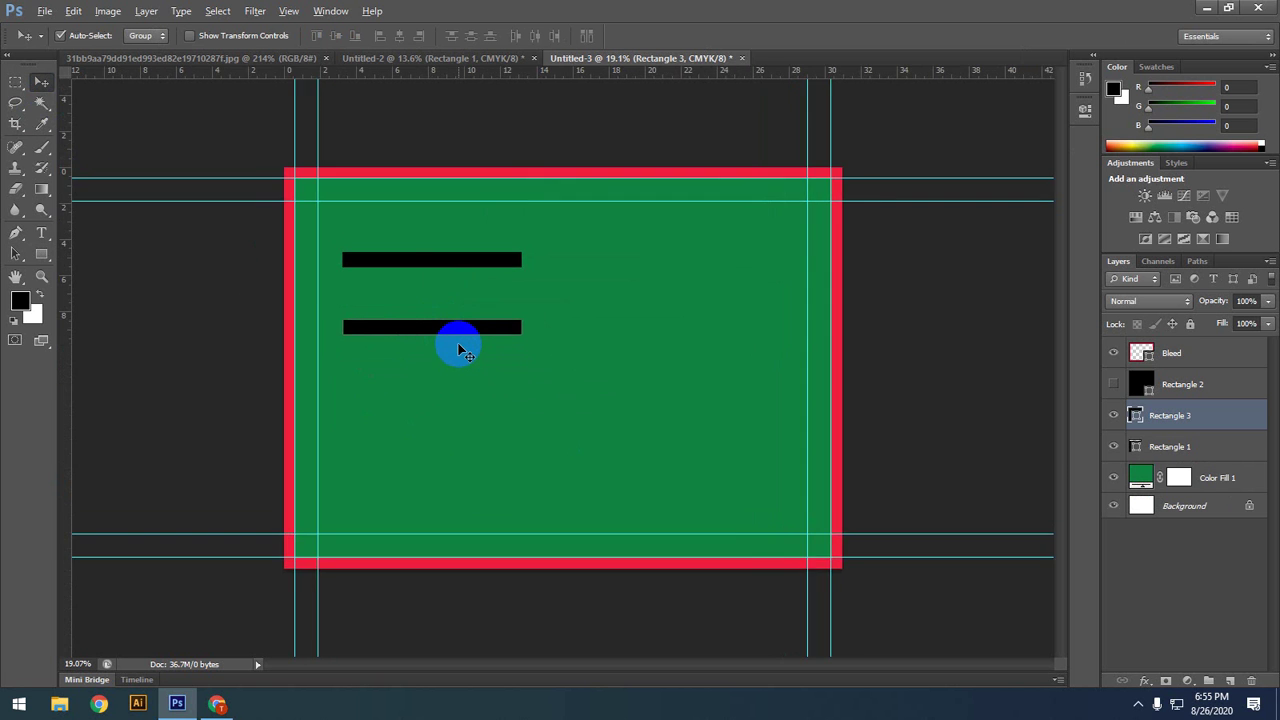
alt+scroll(394, 349, up, 2)
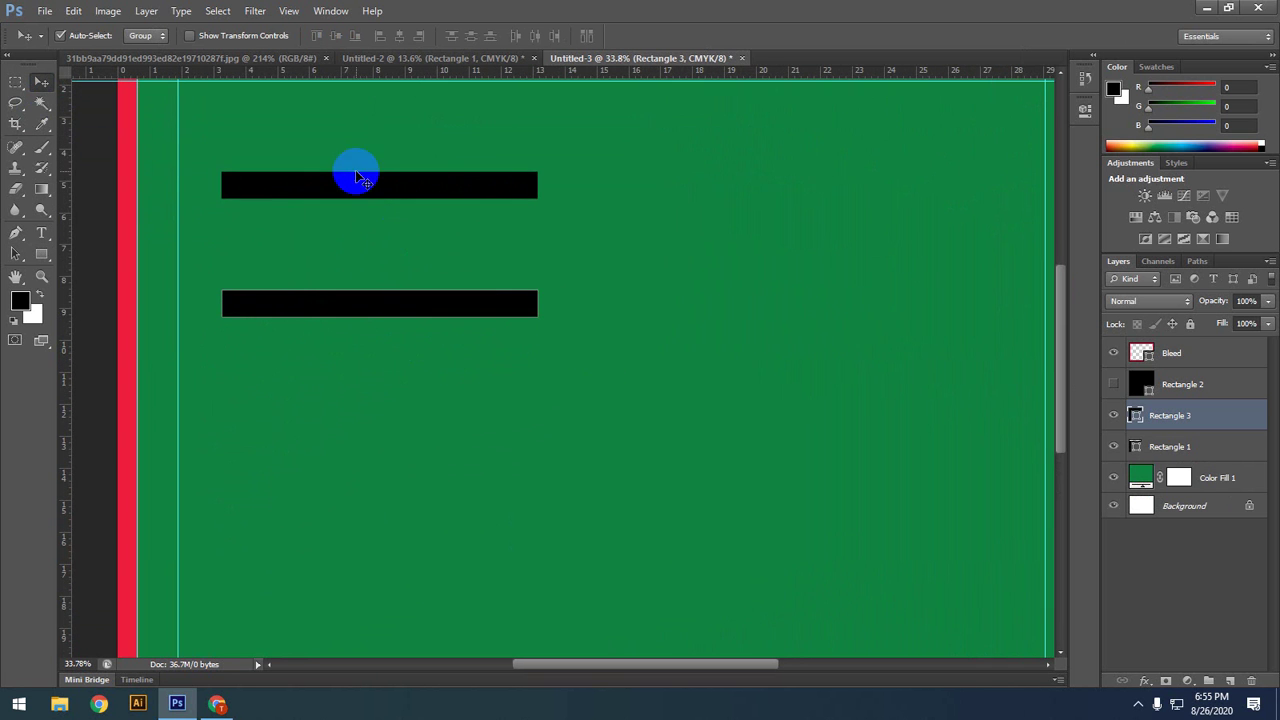
Step: Move the Rectangle 1 bar aside to the right and snap the Rectangle 3 bar to the left trim guide, just below the upper margin
drag(414, 194, 631, 220)
drag(278, 312, 201, 281)
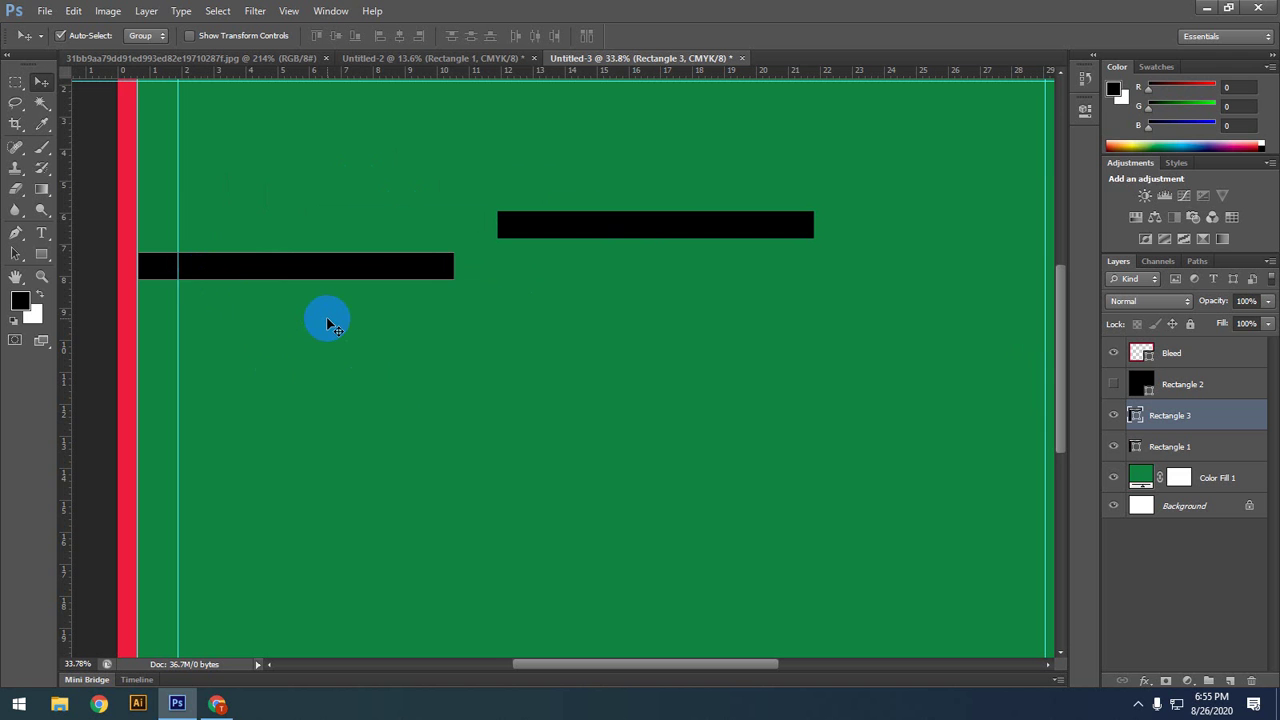
alt+scroll(330, 321, down, 1)
drag(347, 272, 344, 163)
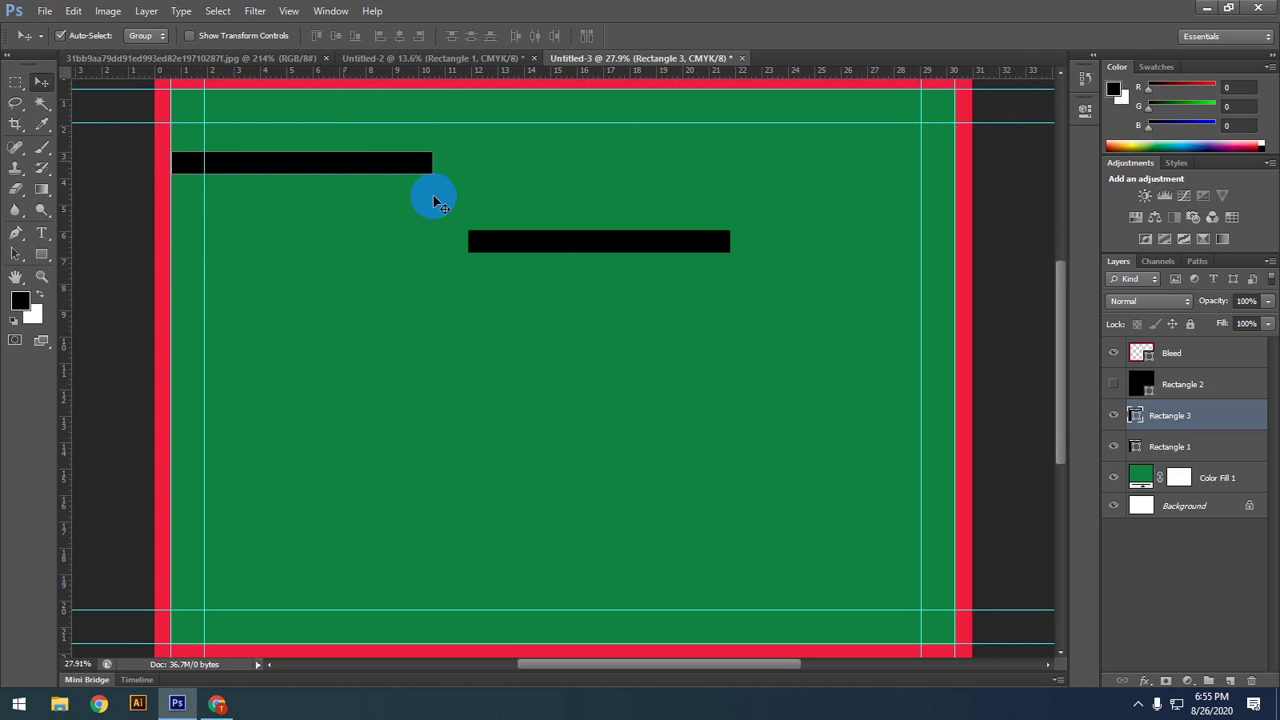
Step: Hide the Rectangle 1 layer, realign the Rectangle 3 bar with the left trim guide and place a vertical fold guide at its right end
click(1115, 418)
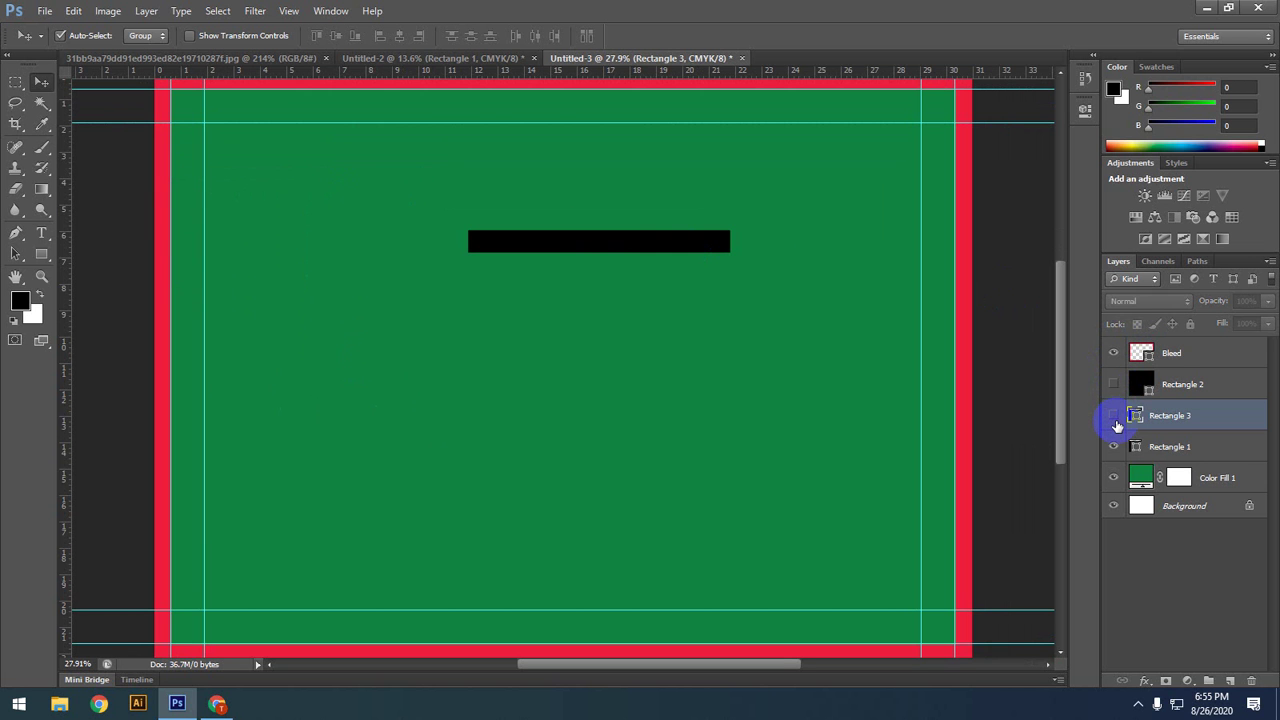
click(1115, 418)
click(1113, 446)
drag(338, 175, 371, 189)
scroll(328, 288, up, 1)
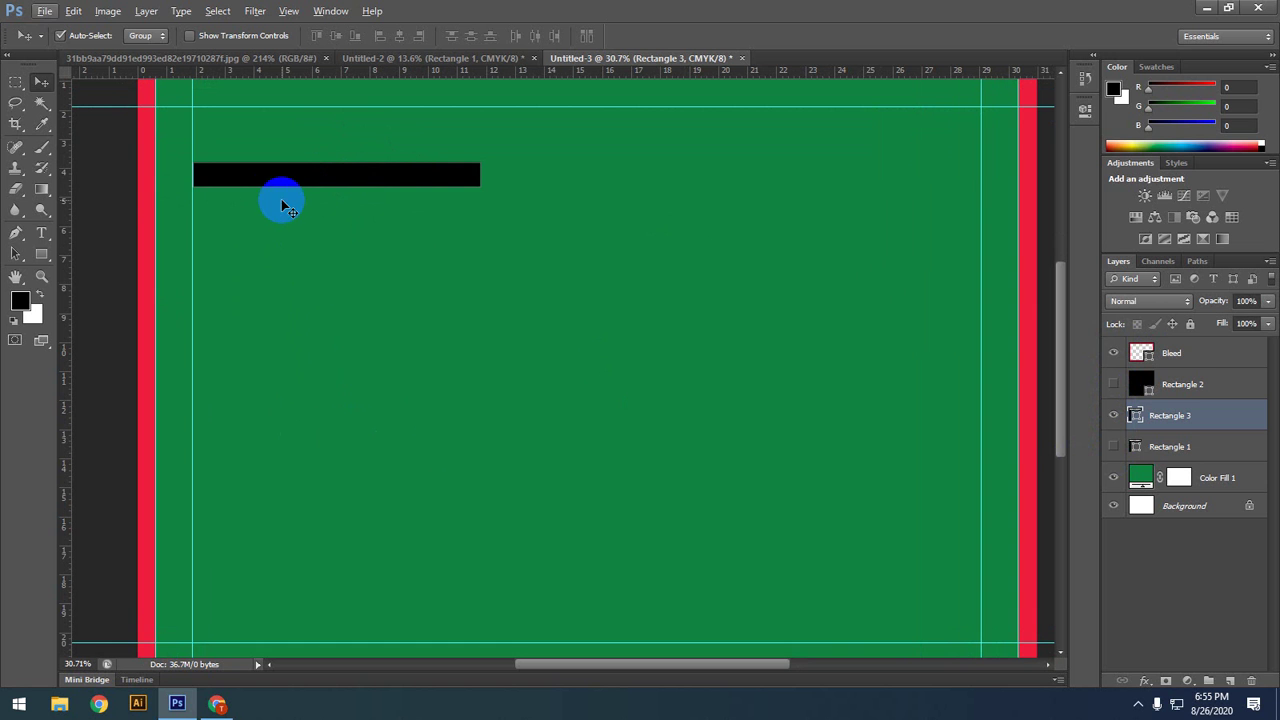
drag(274, 186, 244, 194)
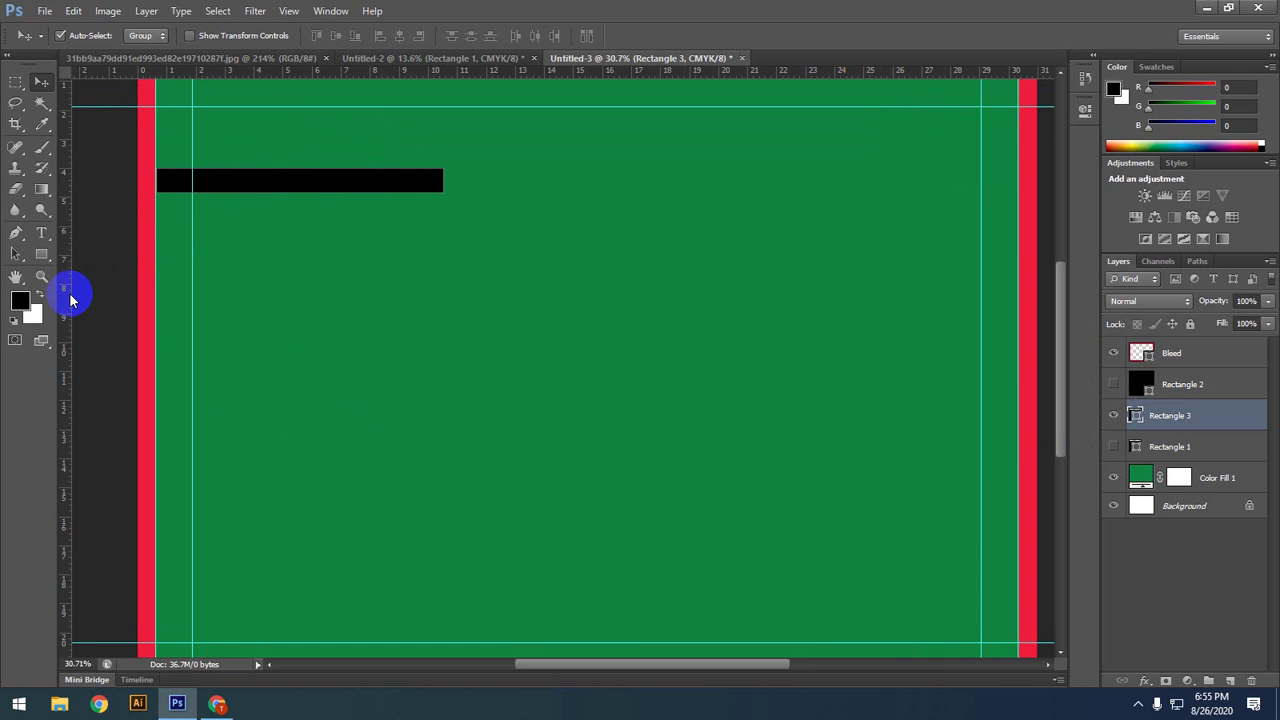
drag(71, 293, 442, 260)
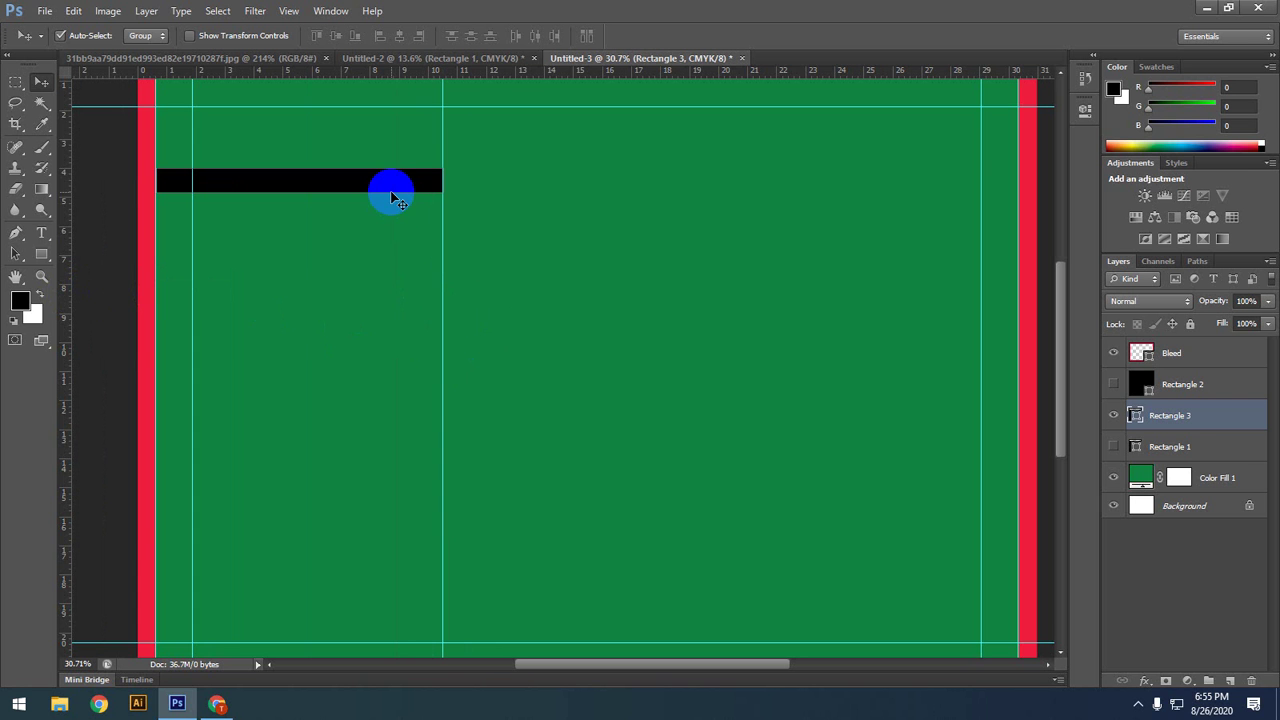
Step: Place the second vertical fold guide at the right end of the black bar, moved into the middle panel, and shift the bar to the last panel
drag(393, 193, 678, 208)
drag(70, 320, 730, 348)
drag(543, 201, 822, 246)
scroll(815, 383, down, 3)
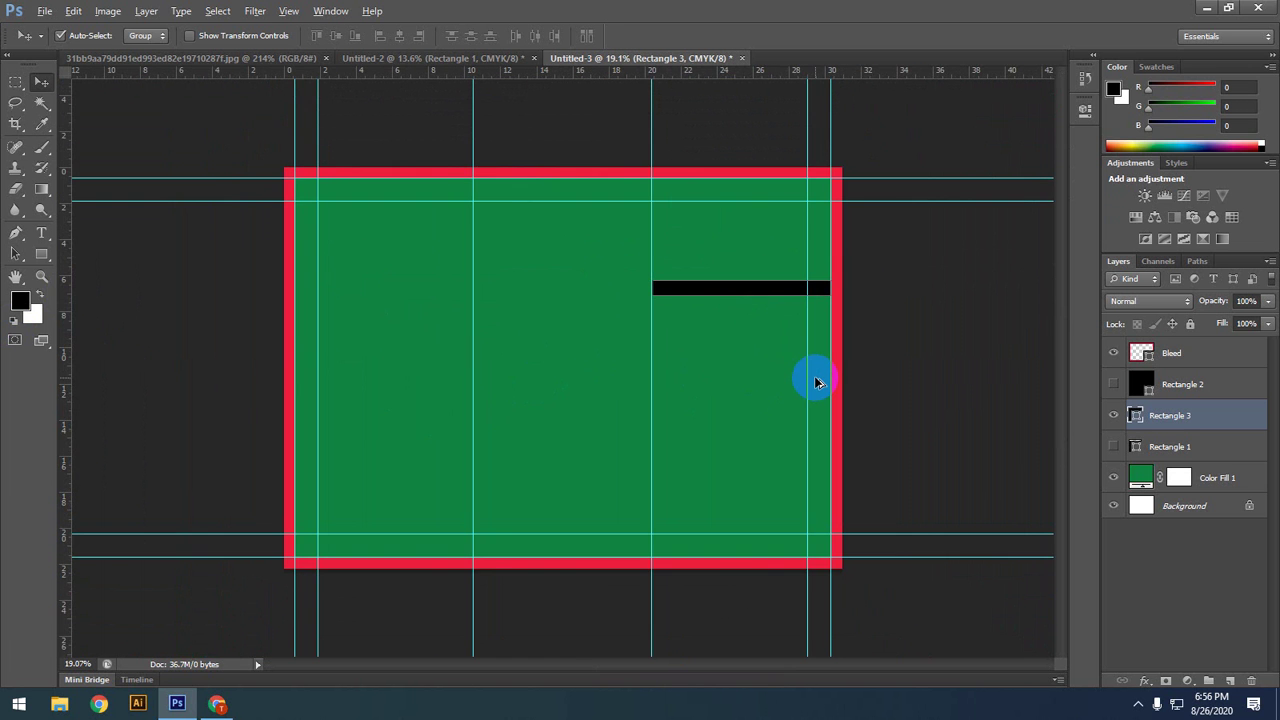
scroll(815, 383, down, 1)
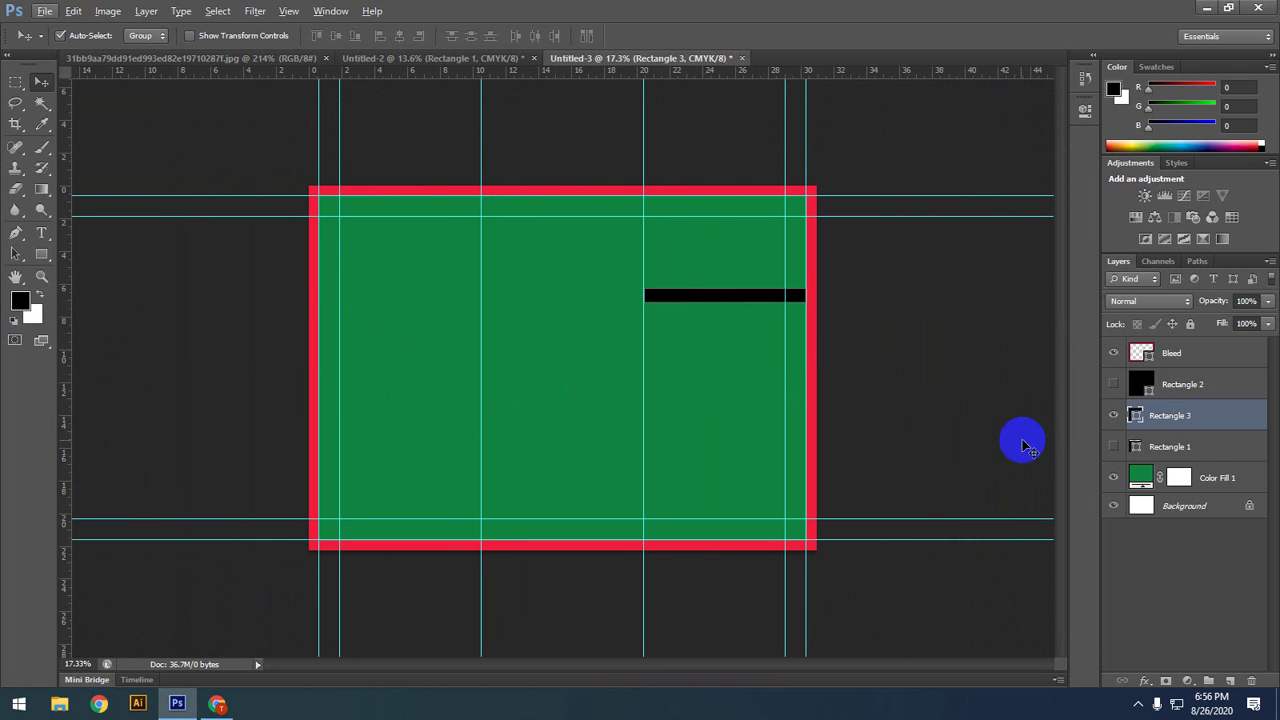
Step: Delete the hidden Rectangle 2 and Rectangle 1 layers
click(1176, 388)
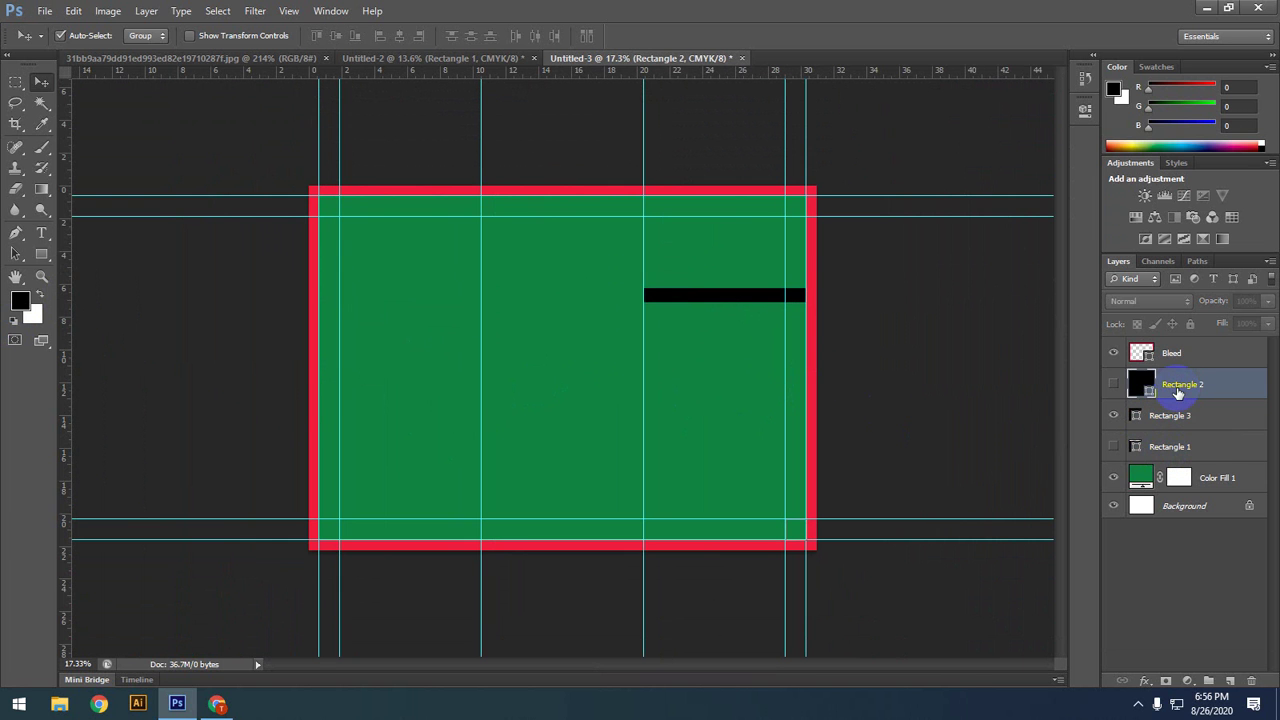
key(Delete)
click(1170, 416)
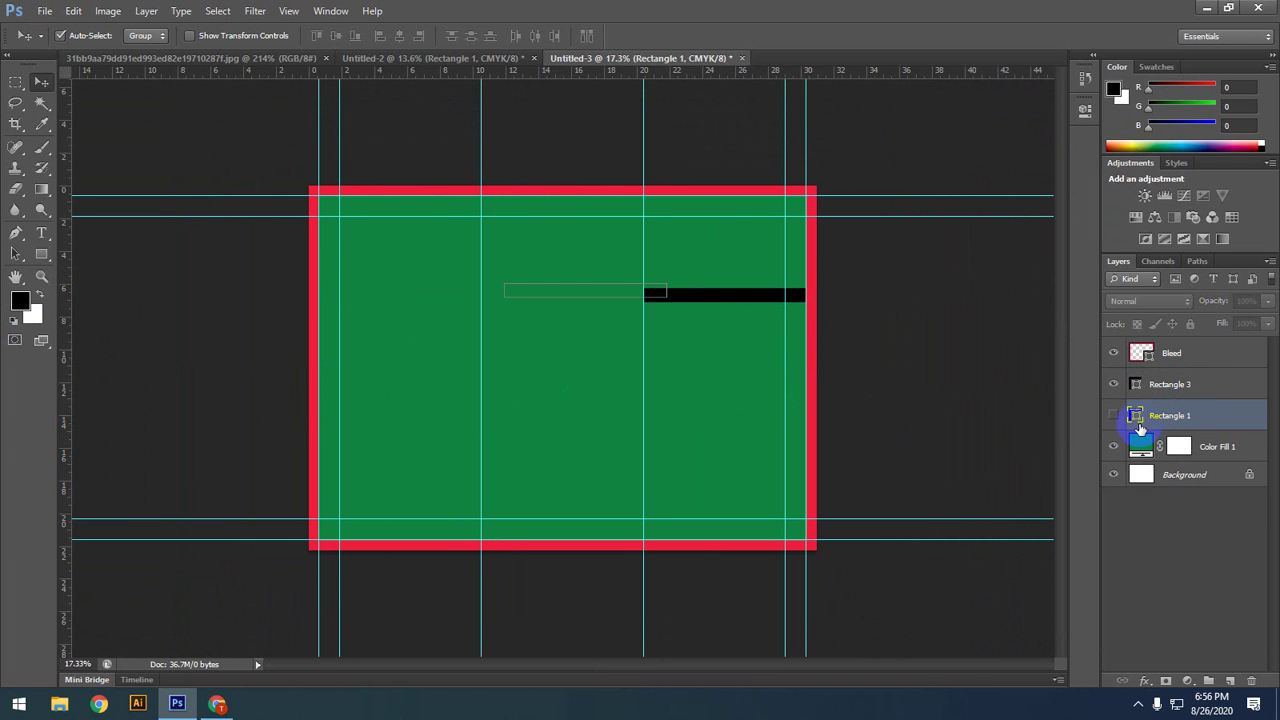
key(Delete)
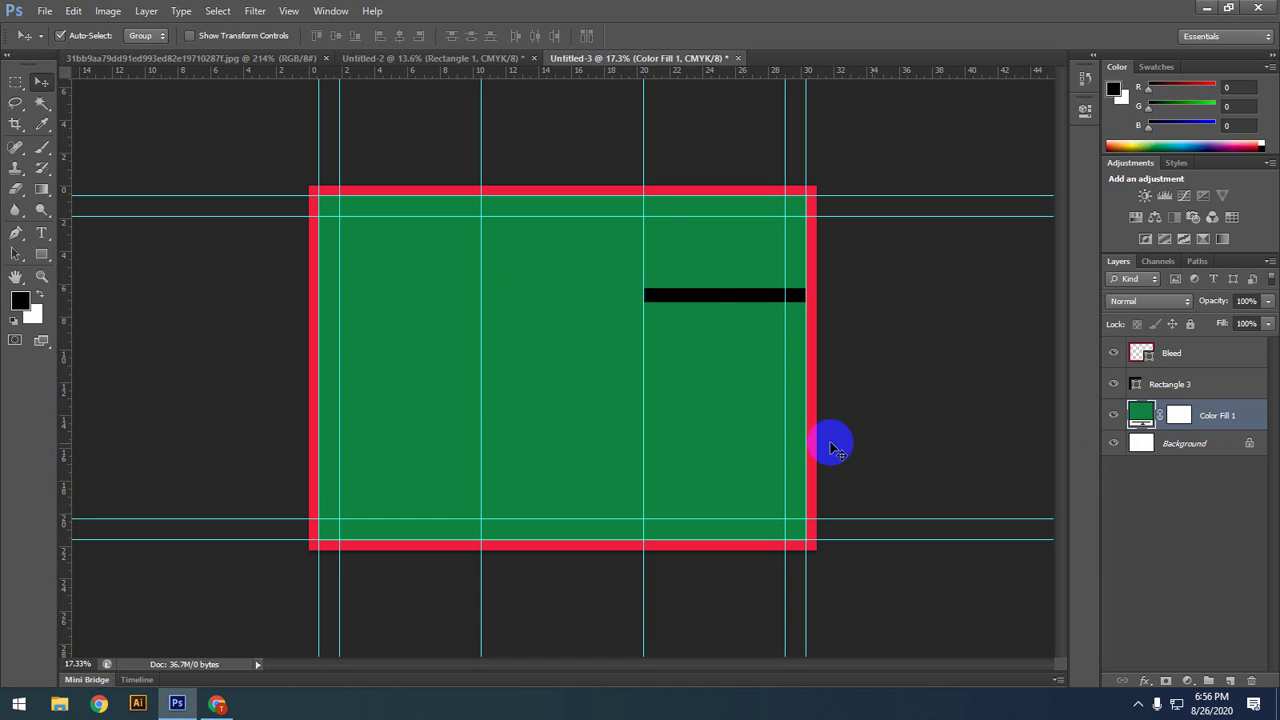
Step: Move the black bar between the two fold guides and compare the layout with the panel-width reference diagram
drag(700, 297, 536, 387)
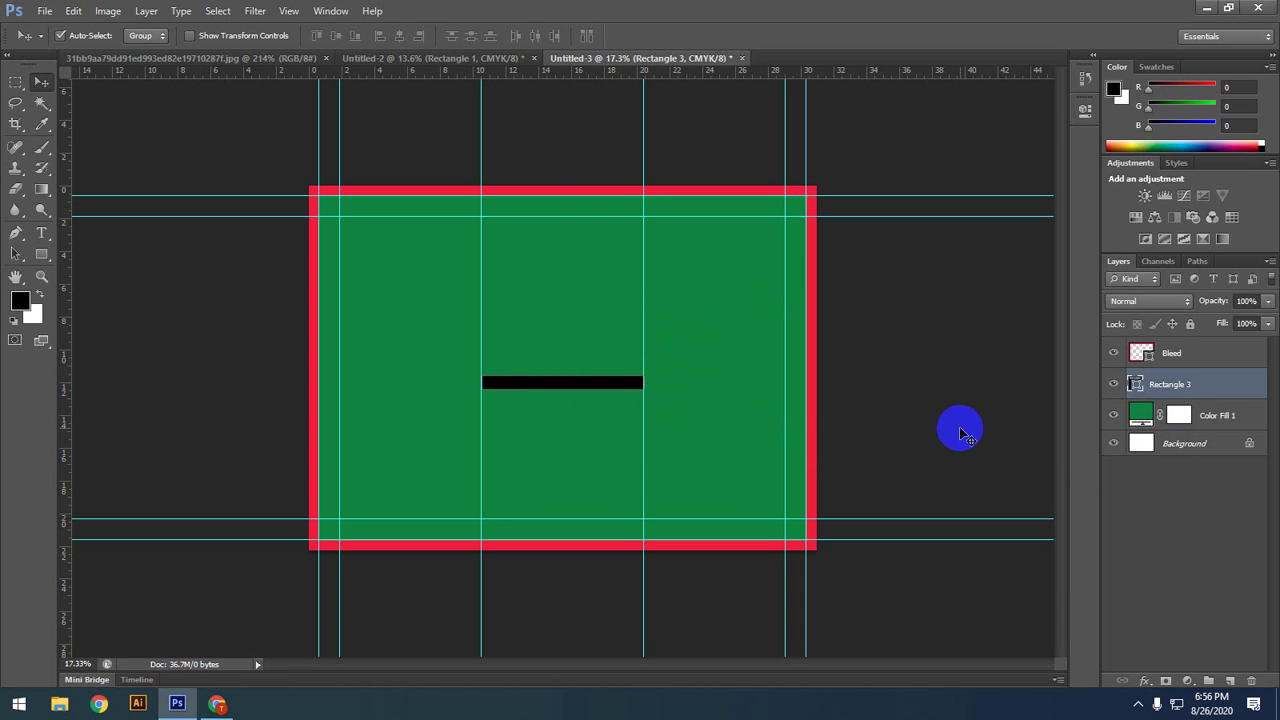
click(253, 62)
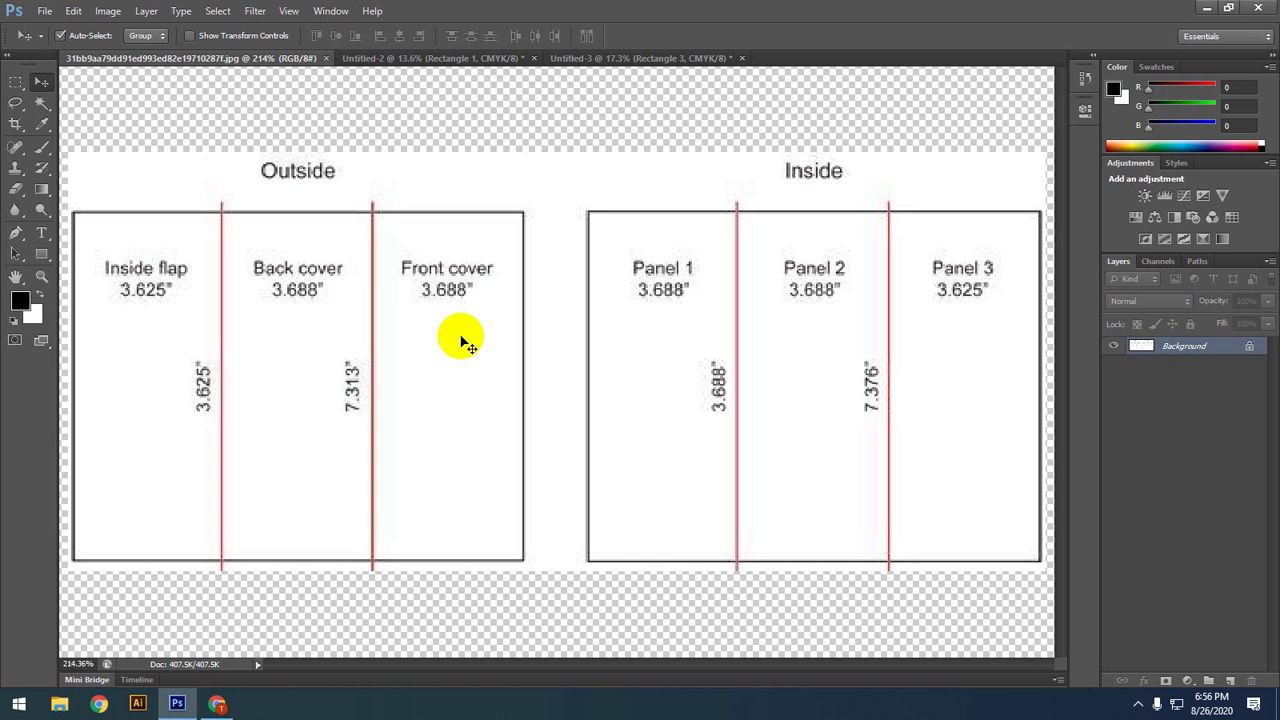
scroll(460, 342, down, 3)
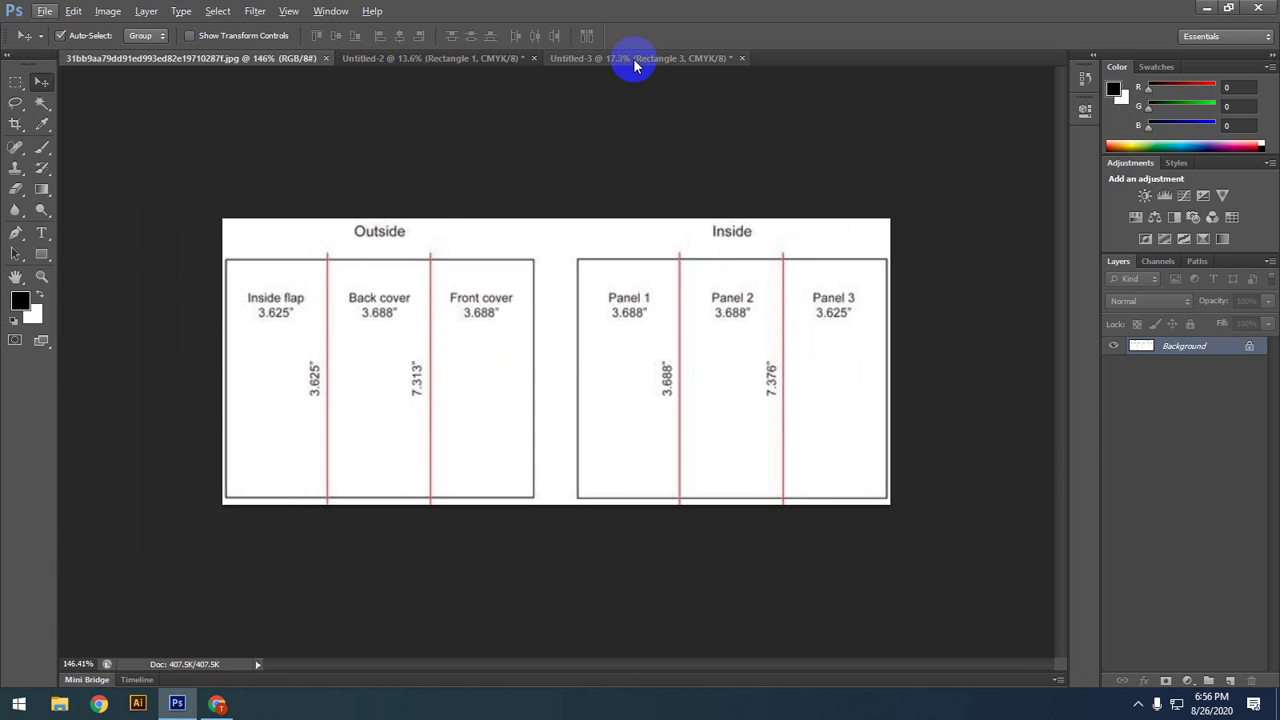
click(635, 58)
Step: Check the black bar's fit between the fold guides and hide the Rectangle 3 layer
scroll(489, 349, up, 3)
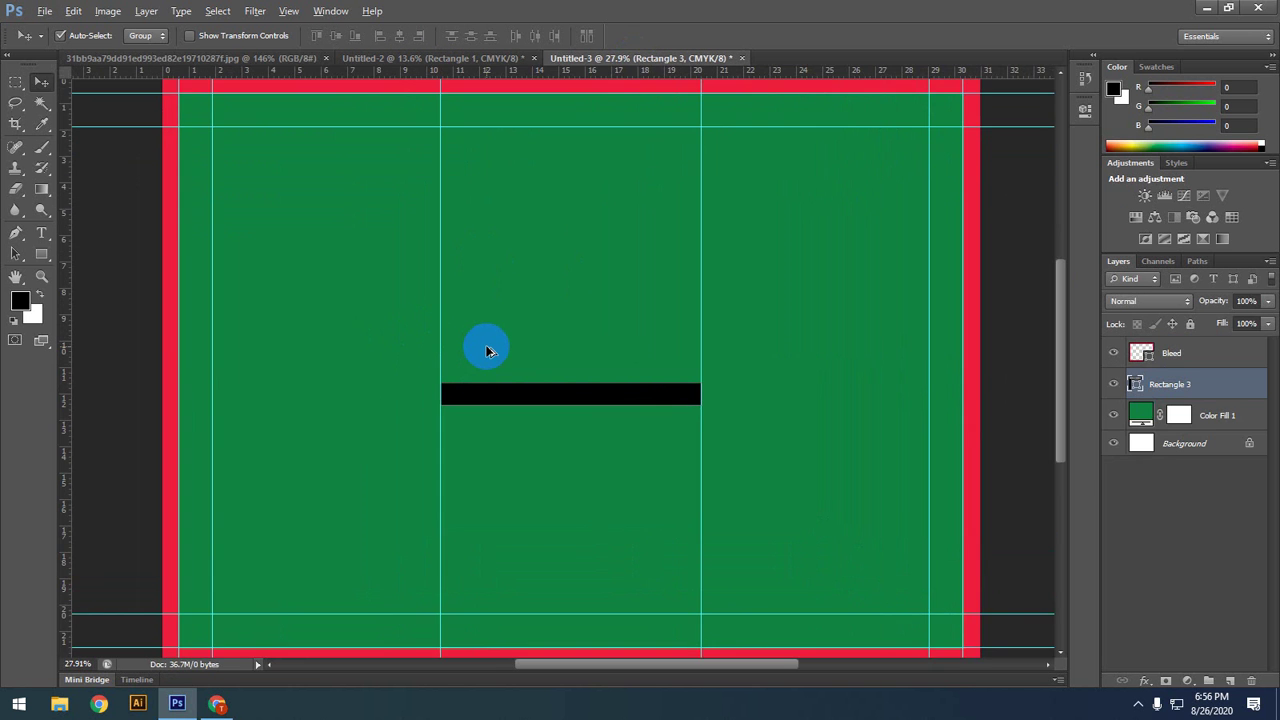
scroll(488, 350, up, 2)
mouse_move(491, 420)
mouse_down()
mouse_move(339, 432)
mouse_move(163, 389)
mouse_move(494, 395)
mouse_up()
scroll(494, 395, down, 4)
click(1108, 388)
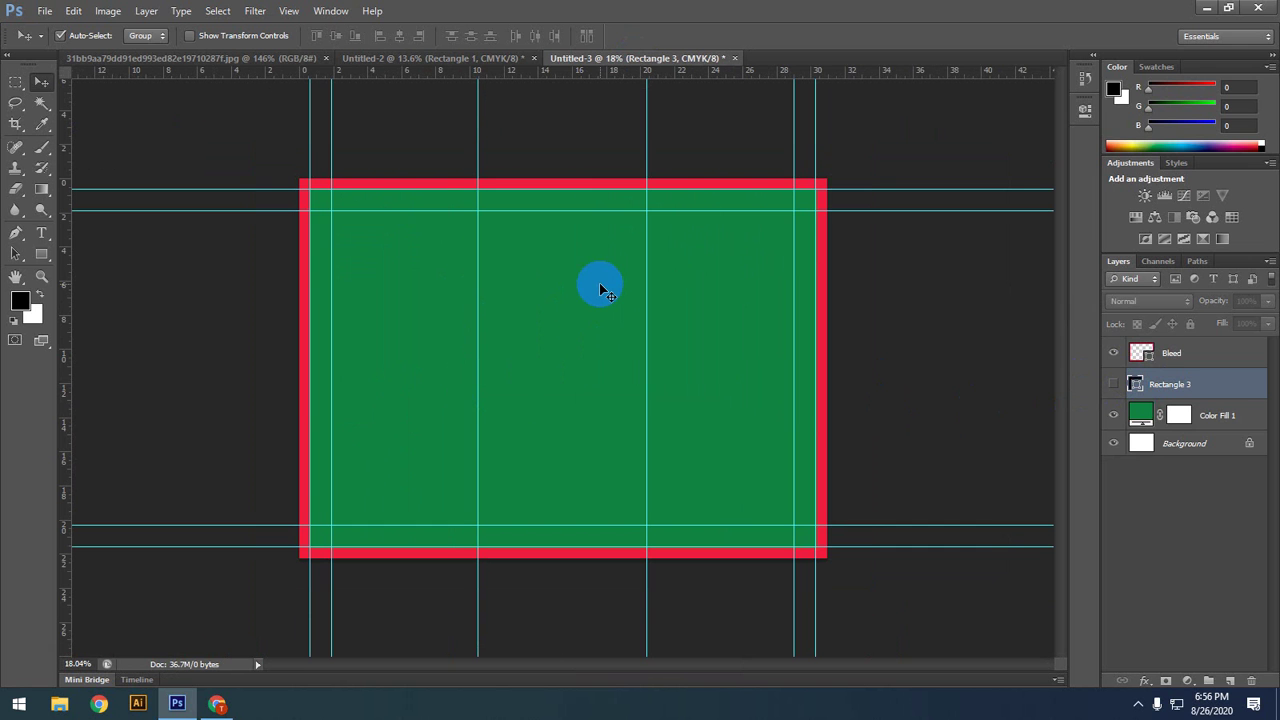
Step: Preview the page without the red frame by hiding the Bleed layer and showing it again
click(1140, 352)
click(1112, 354)
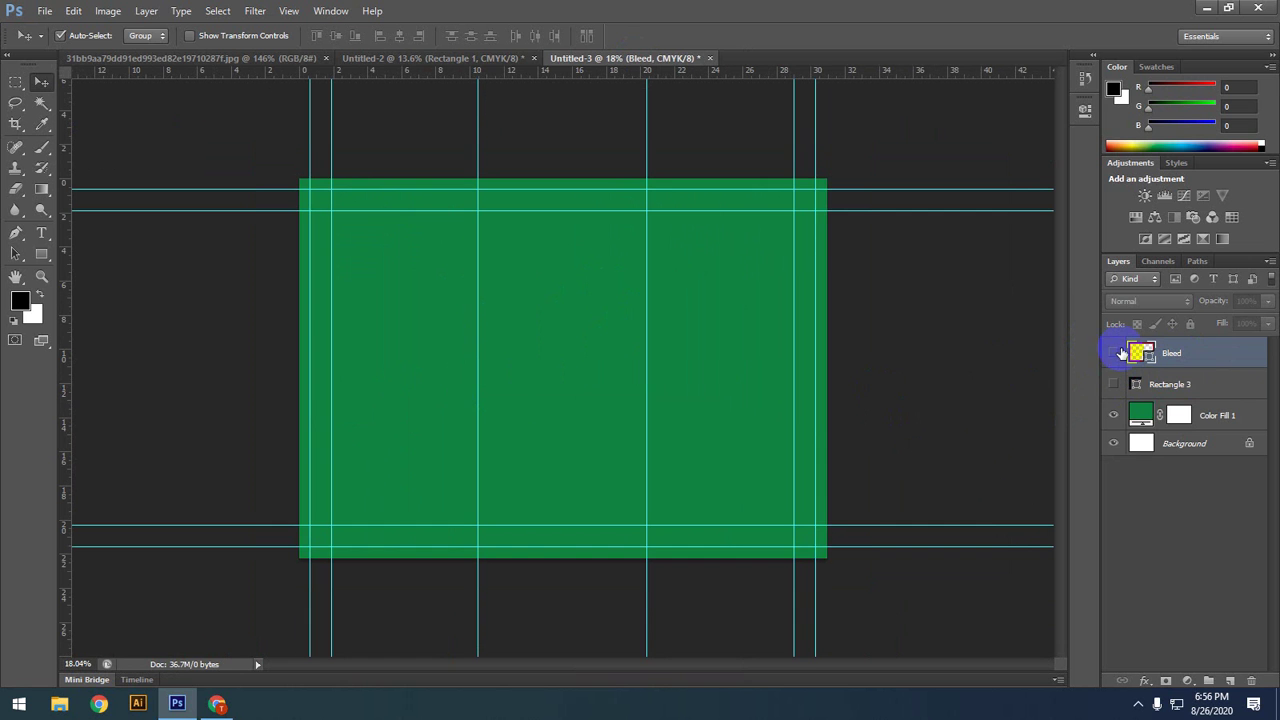
click(1114, 352)
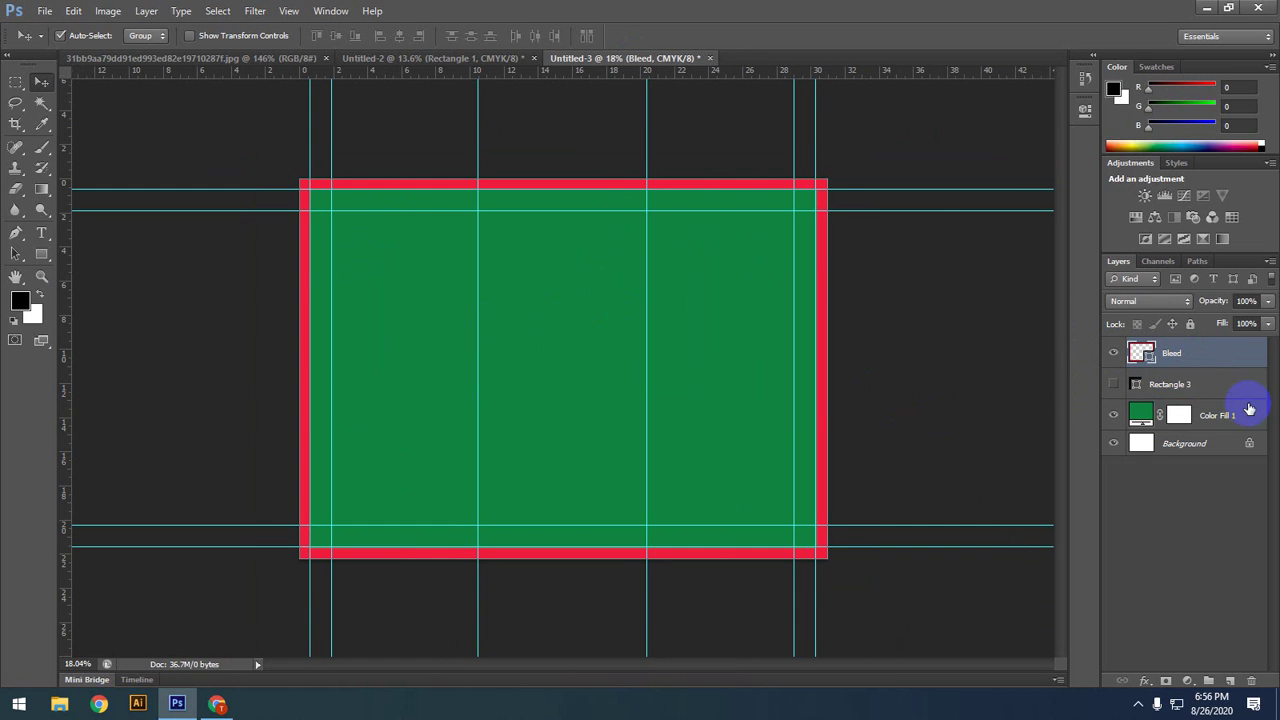
Step: Add a new layer above Bleed and start a black Pen shape curving from the page's right edge to a point left of the lower middle
click(1182, 386)
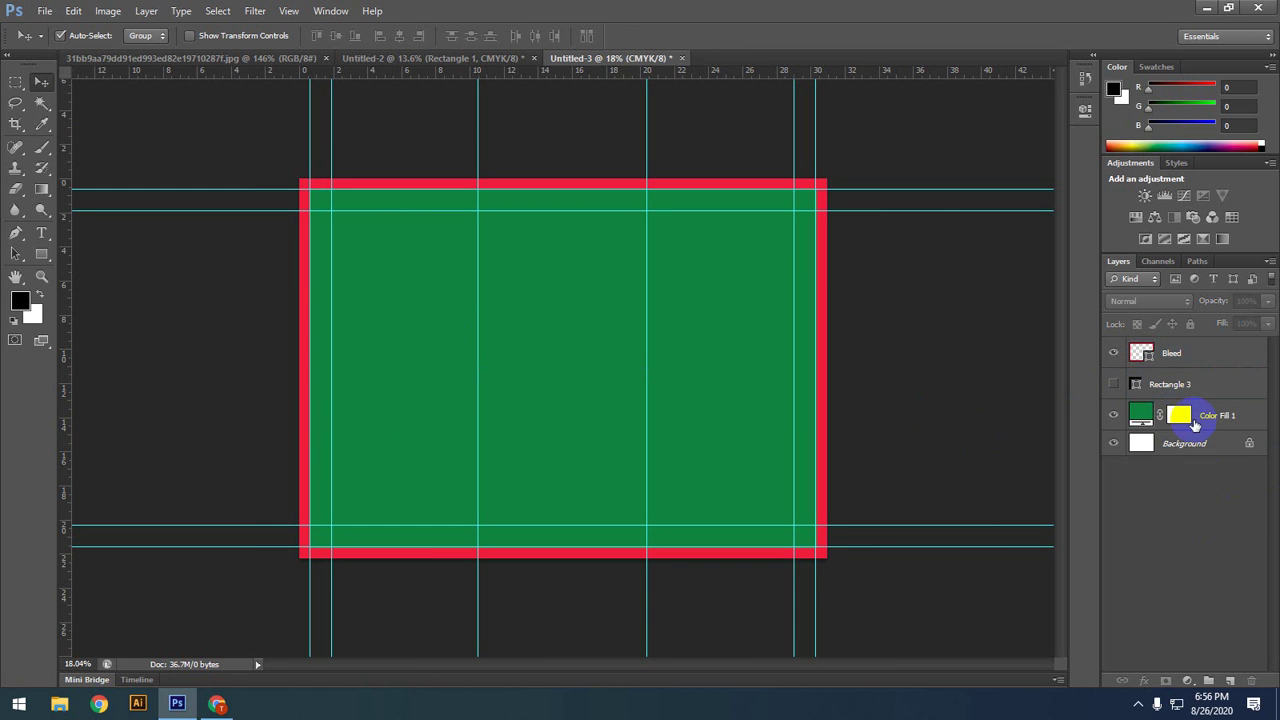
click(1230, 681)
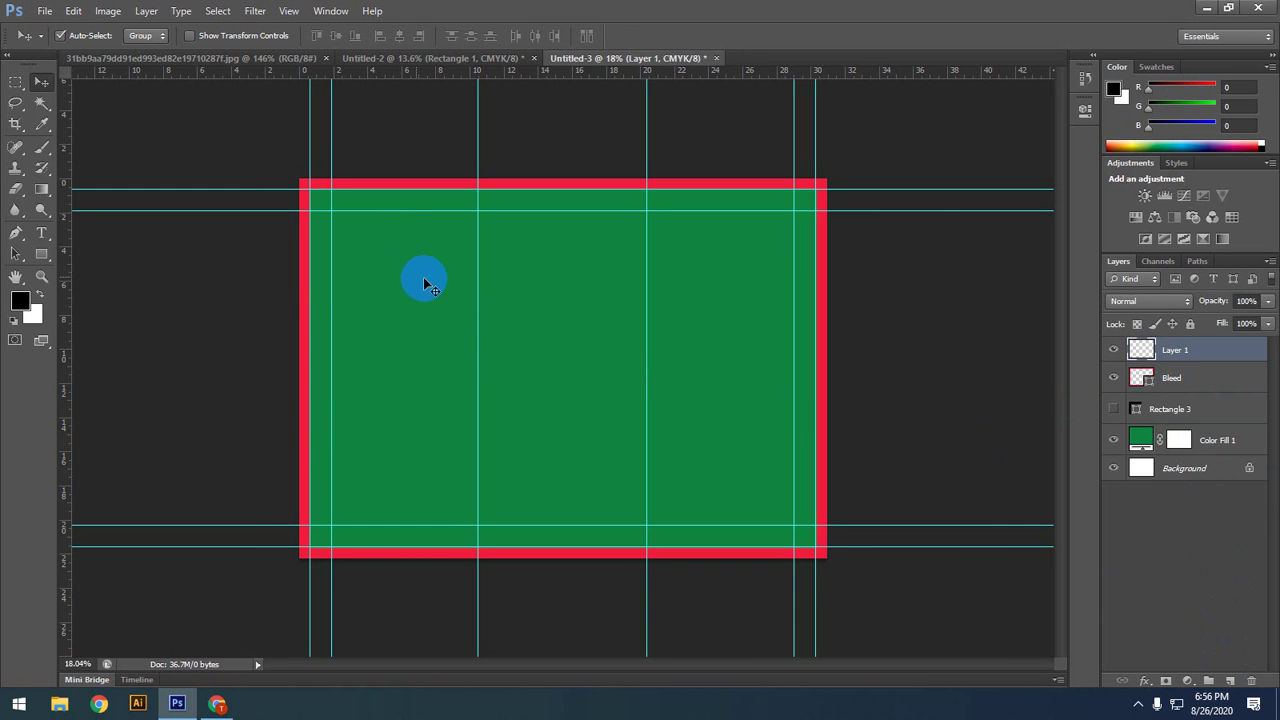
drag(1145, 349, 1171, 340)
click(17, 240)
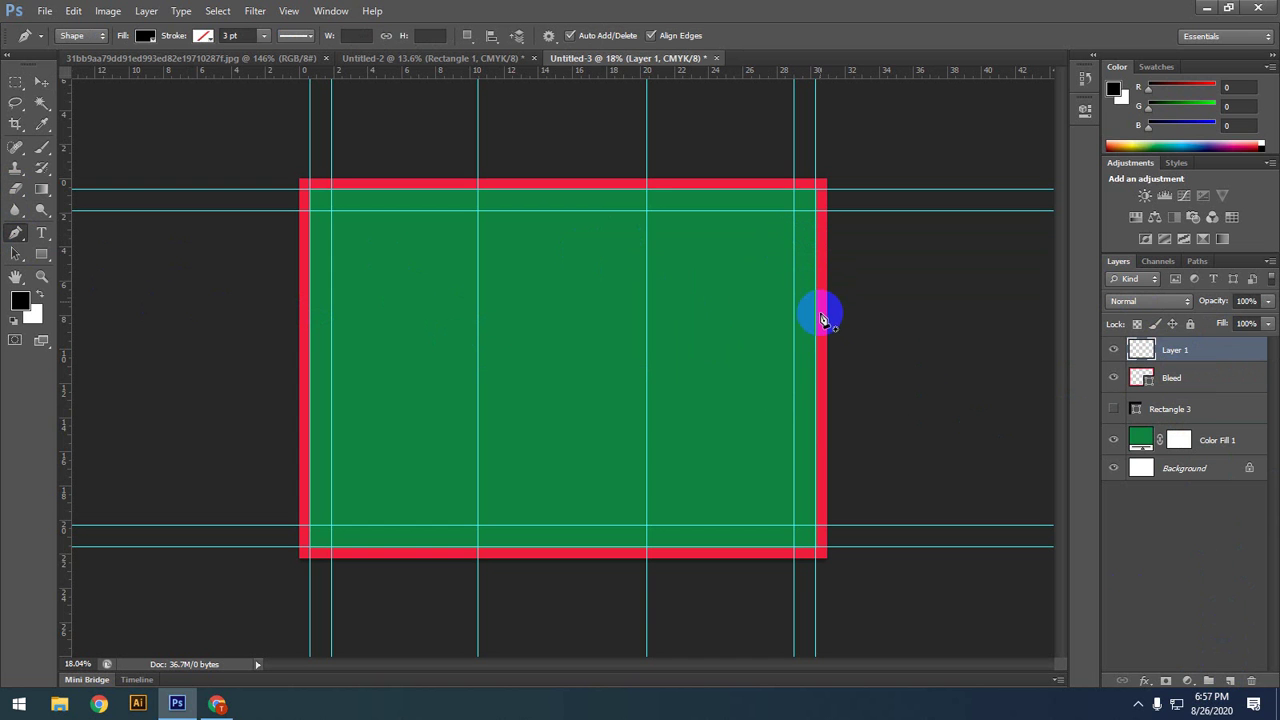
click(827, 404)
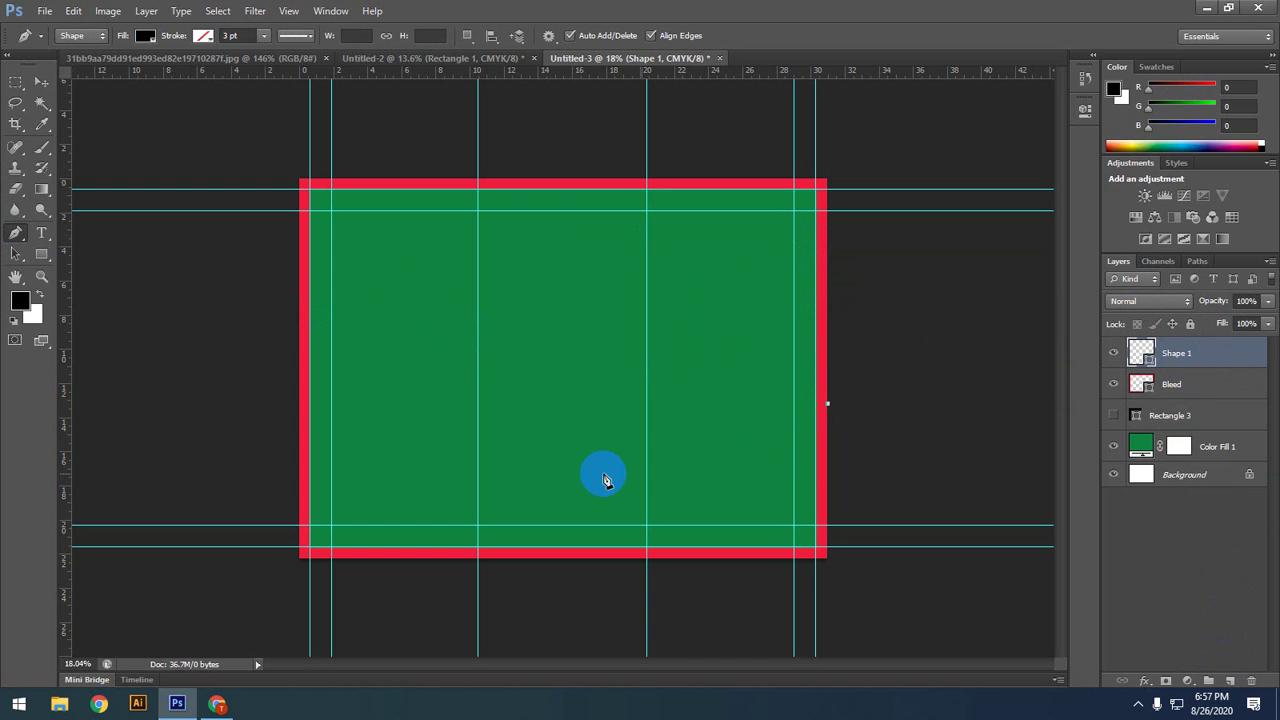
drag(527, 436, 440, 498)
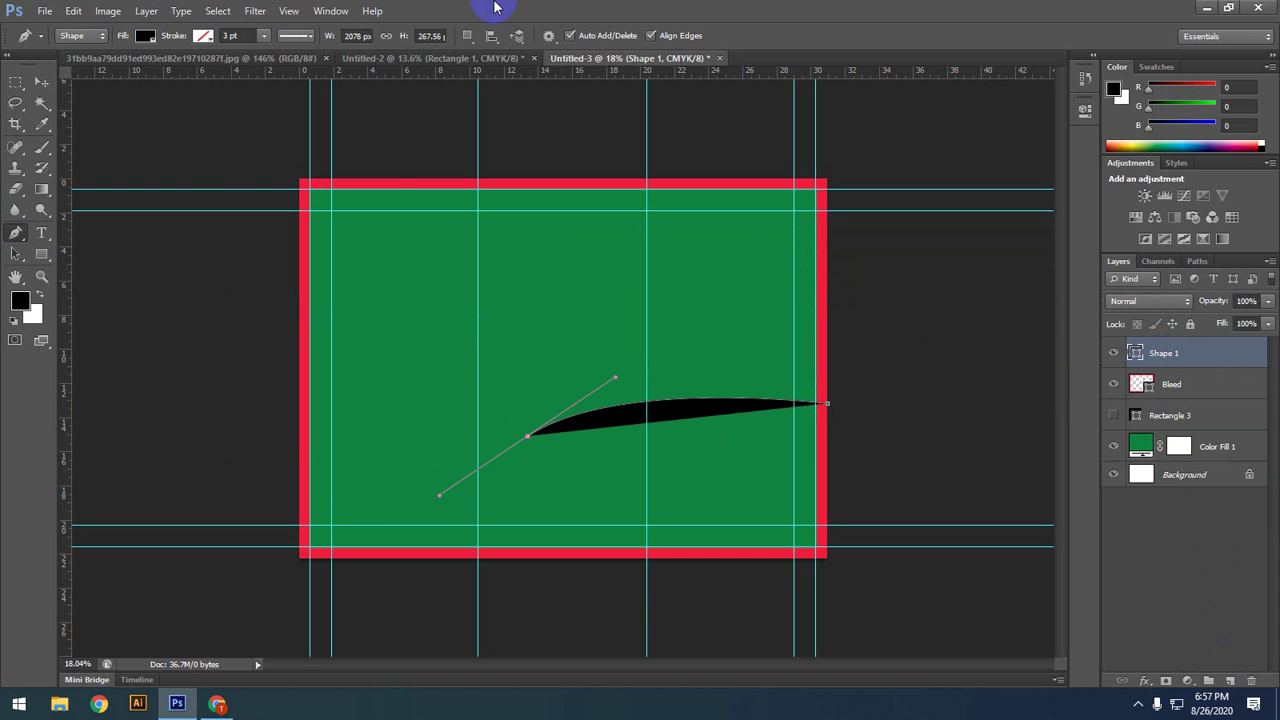
Step: Enable the Pen tool's Rubber Band preview and complete the wavy black shape across the page, closing it around the page's lower corners
click(548, 35)
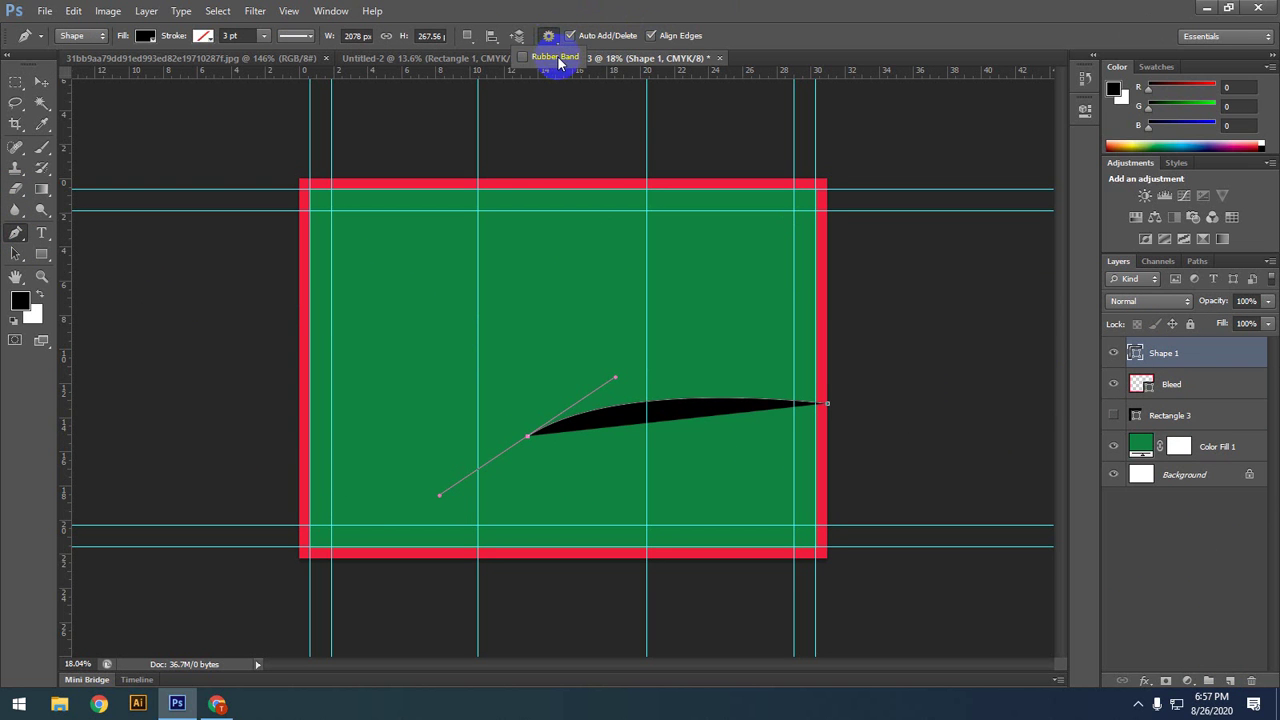
click(523, 56)
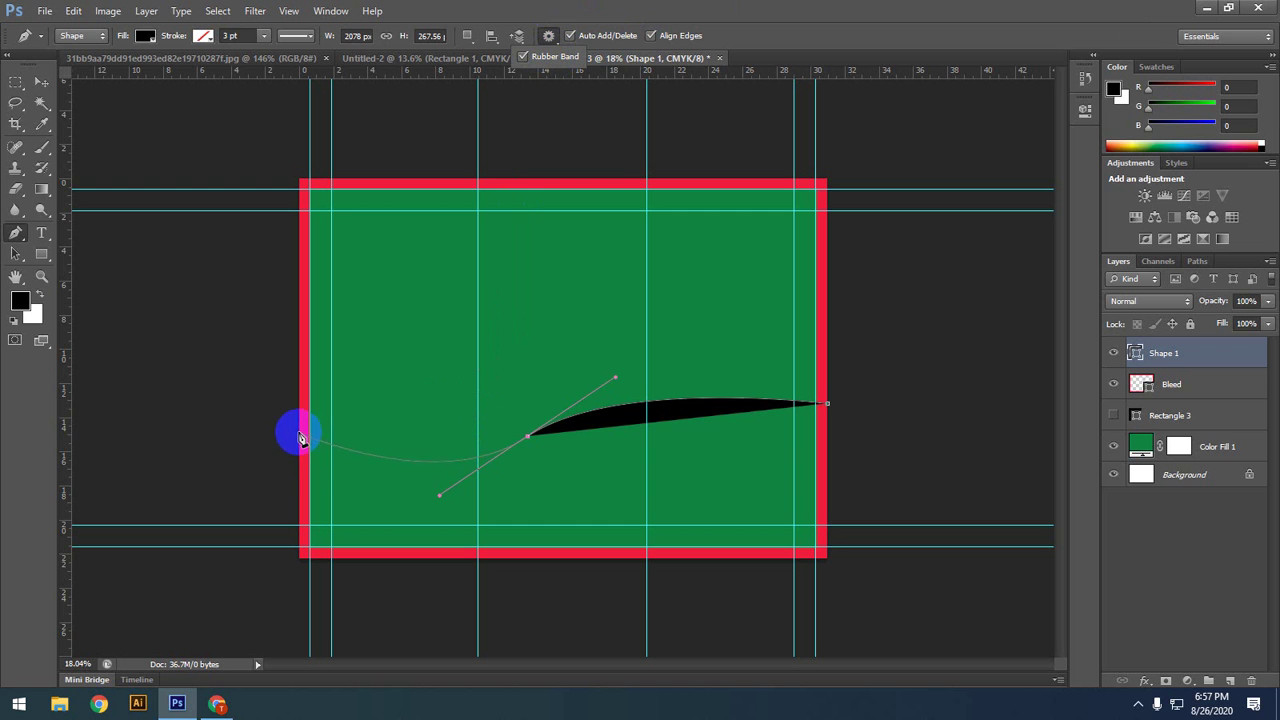
drag(300, 431, 297, 556)
click(298, 557)
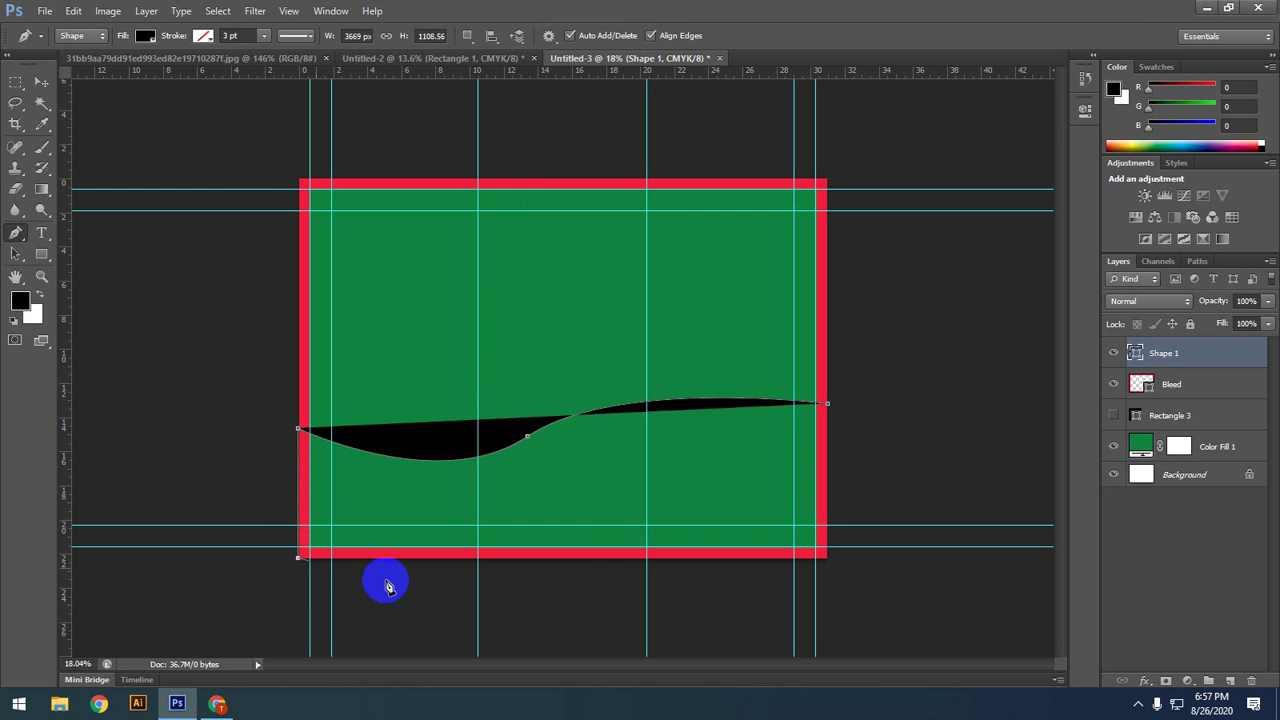
click(825, 558)
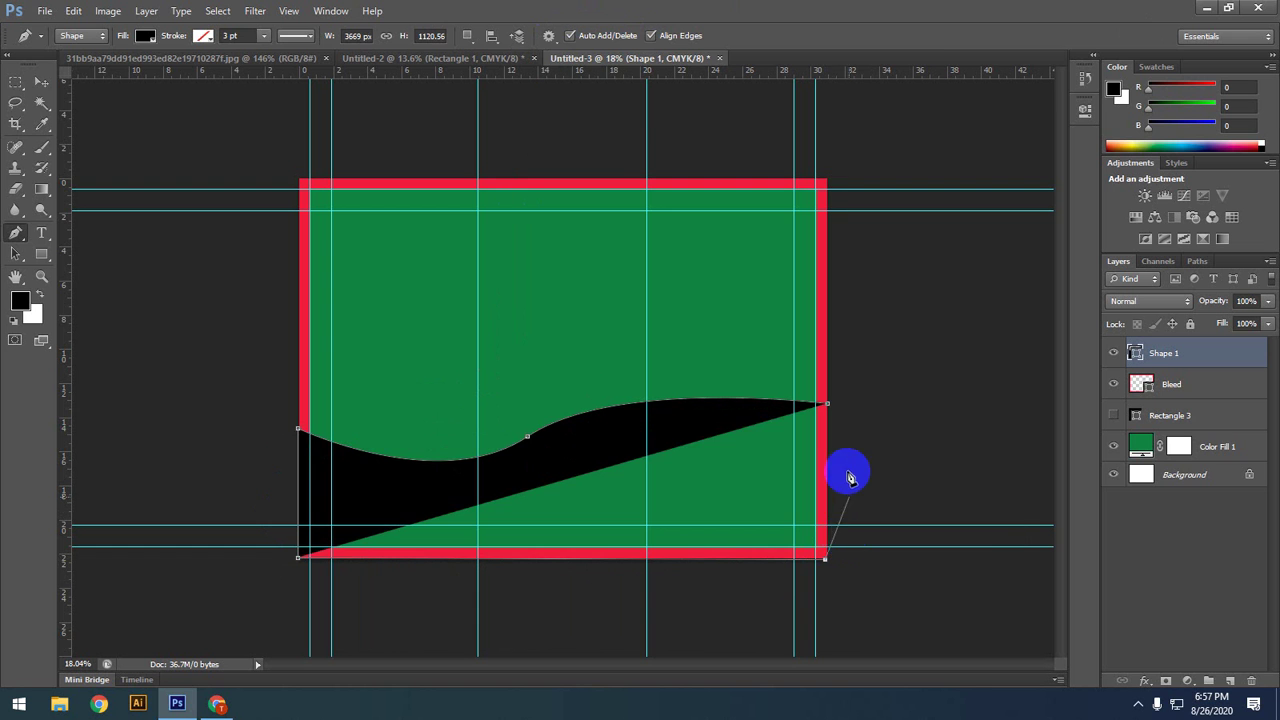
click(828, 405)
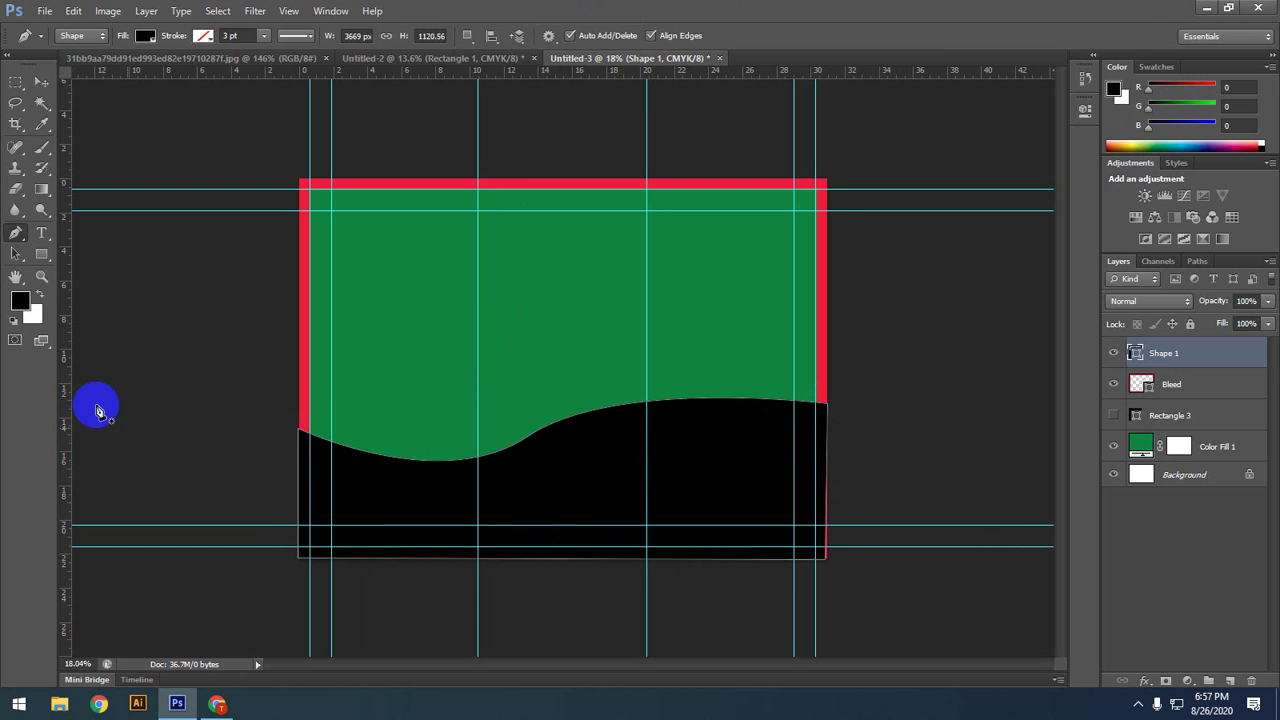
Step: Select the finished wavy shape and move the Shape 1 layer beneath the Bleed layer
click(43, 79)
click(157, 320)
click(543, 491)
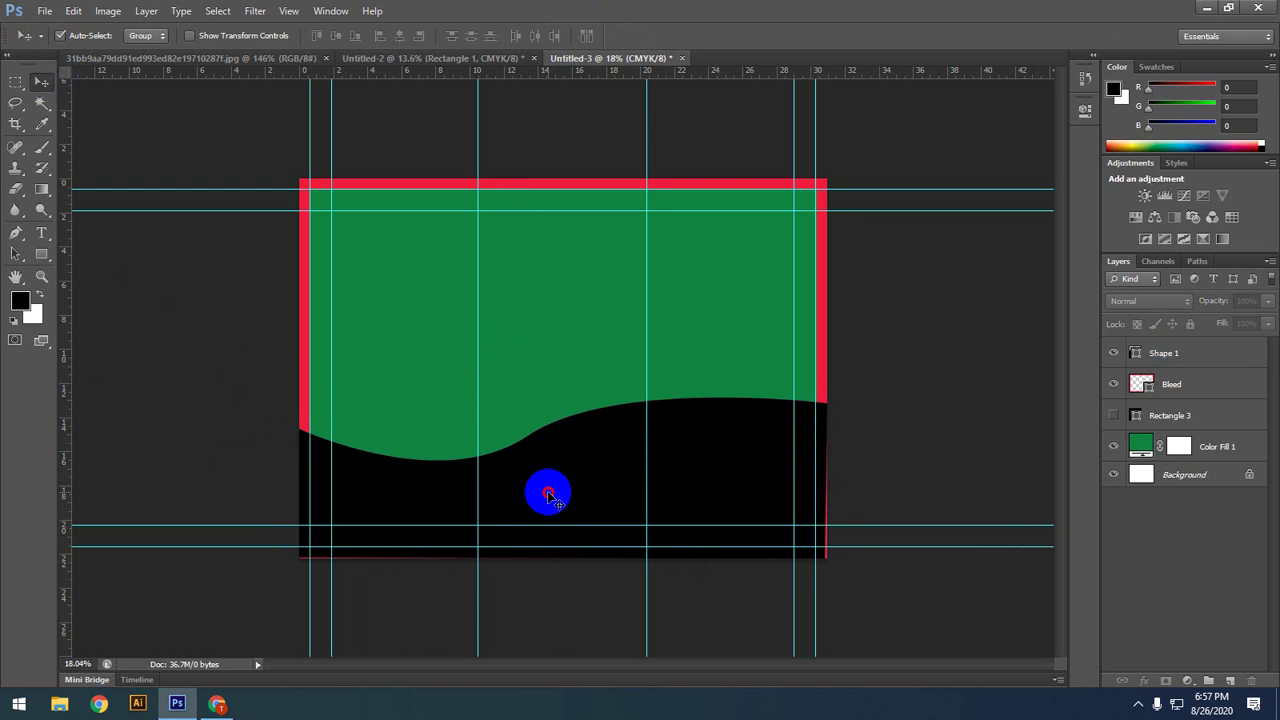
click(358, 503)
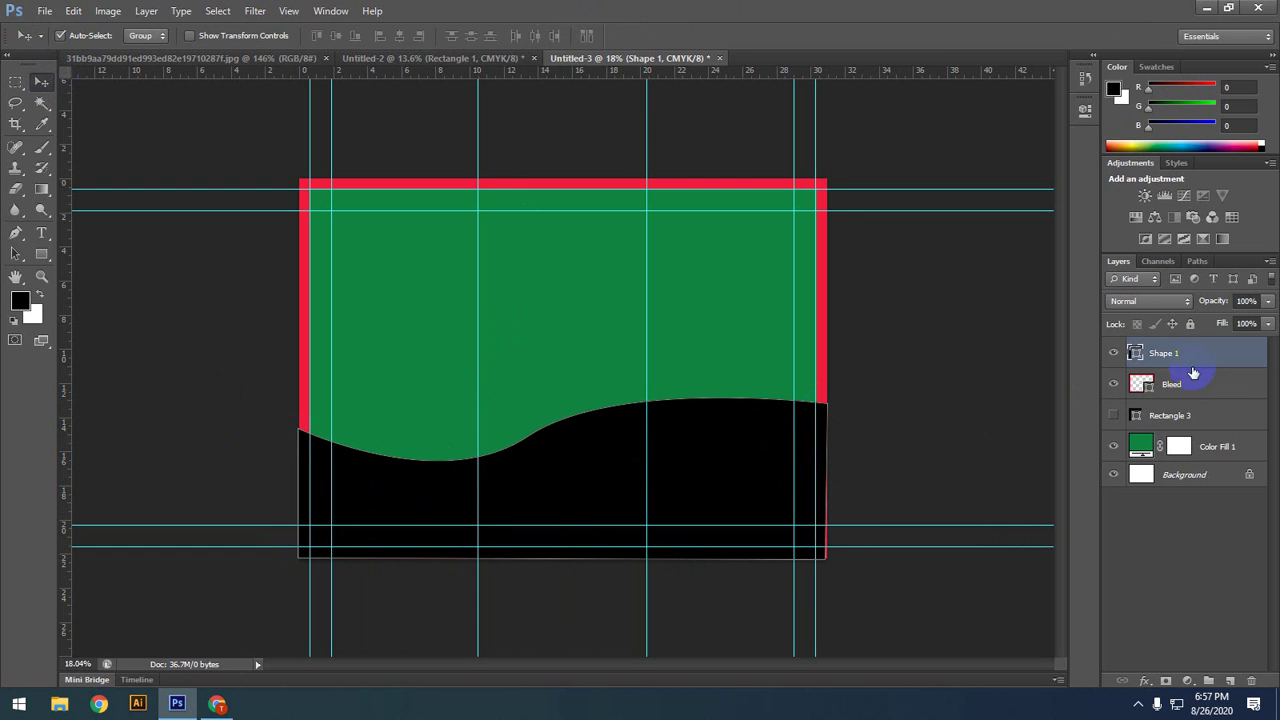
drag(1189, 364, 1186, 398)
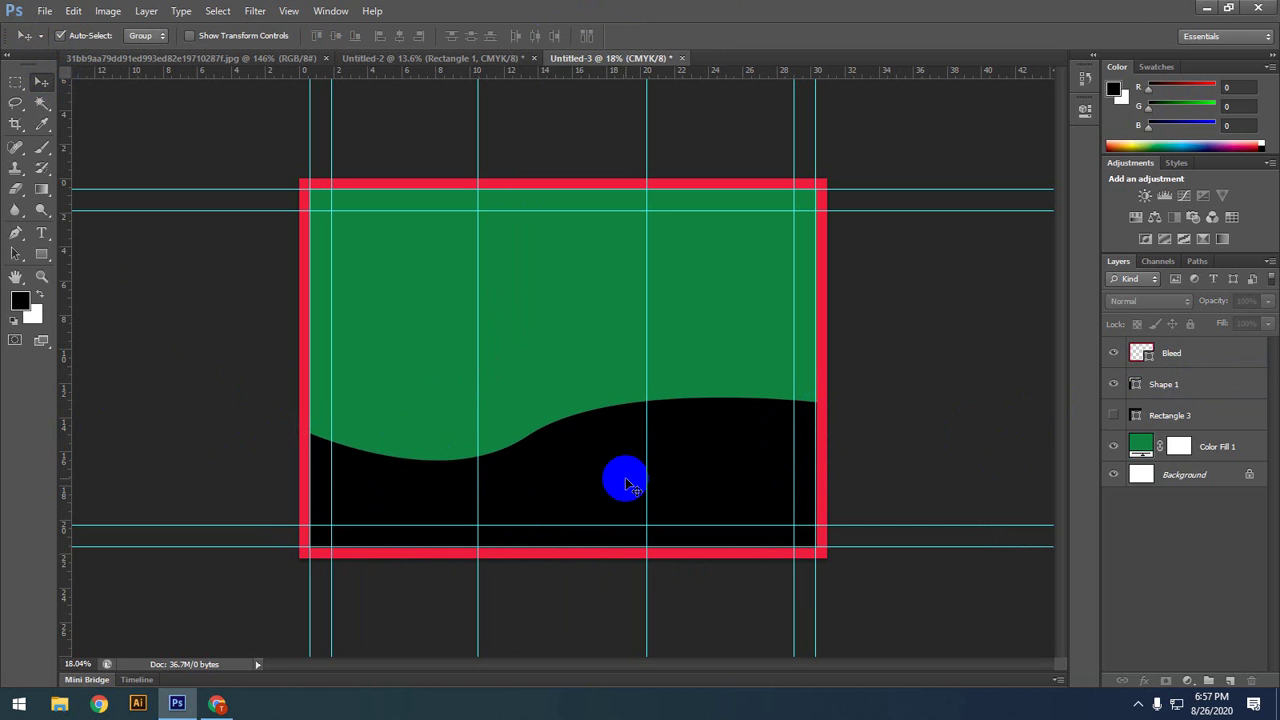
Step: Change the wavy shape's fill colour to white (ffffff) and deselect the shape
double_click(1137, 385)
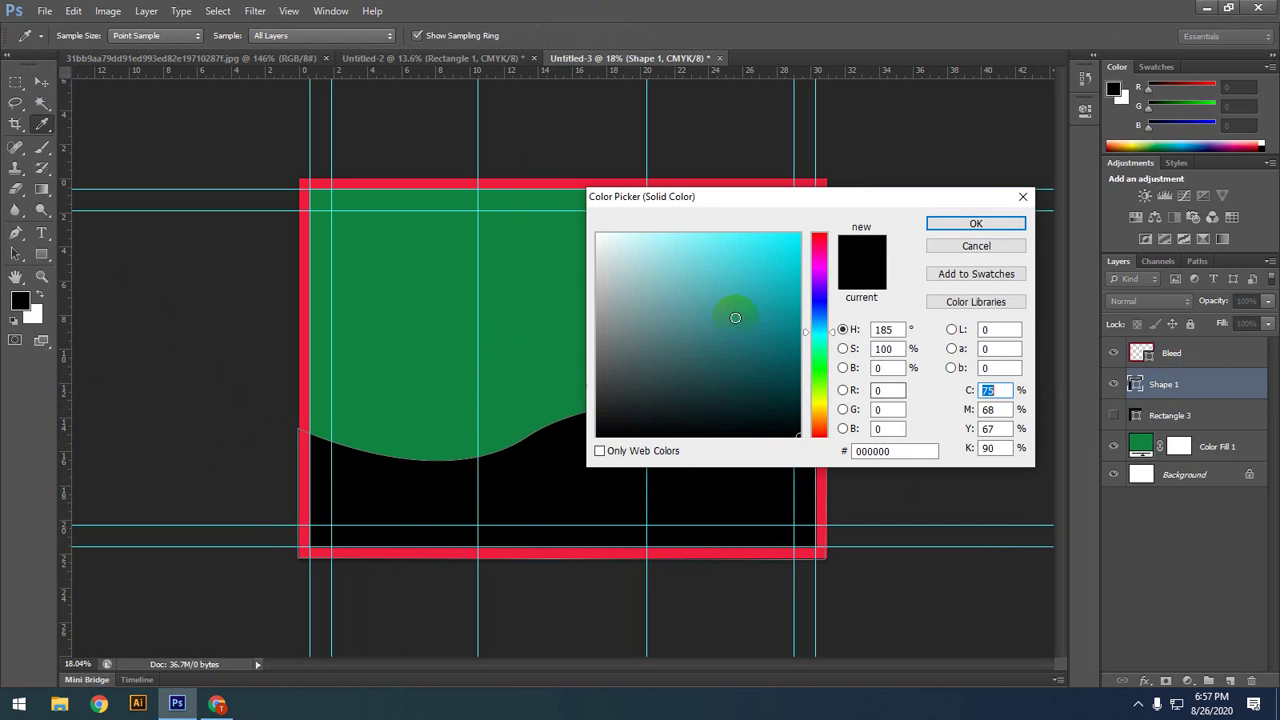
drag(737, 309, 597, 236)
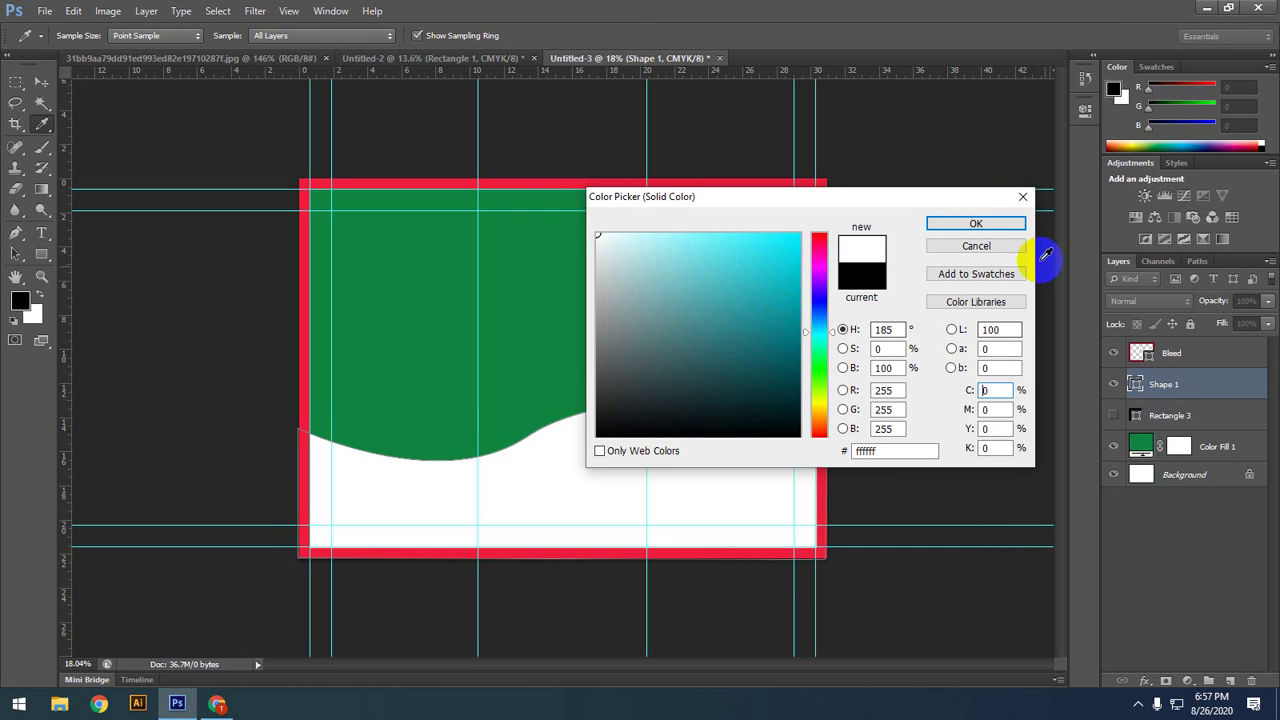
click(976, 223)
key(v)
click(945, 456)
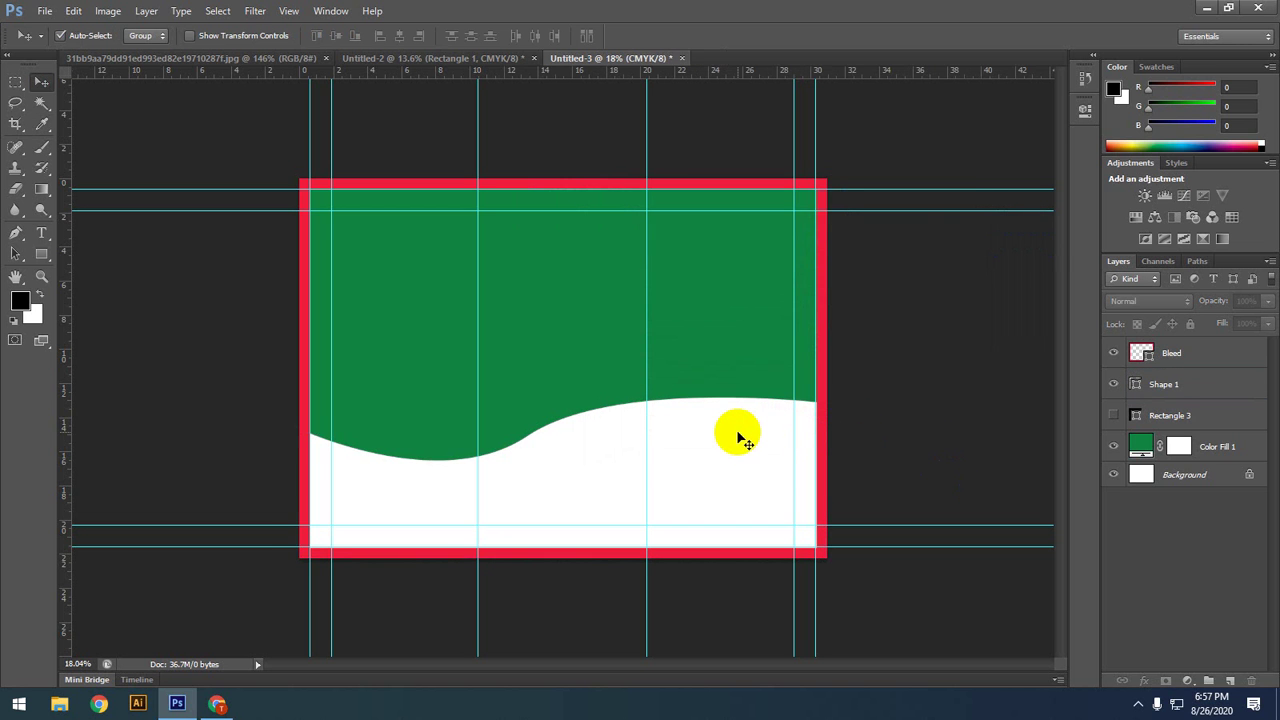
scroll(736, 436, down, 1)
key(alt)
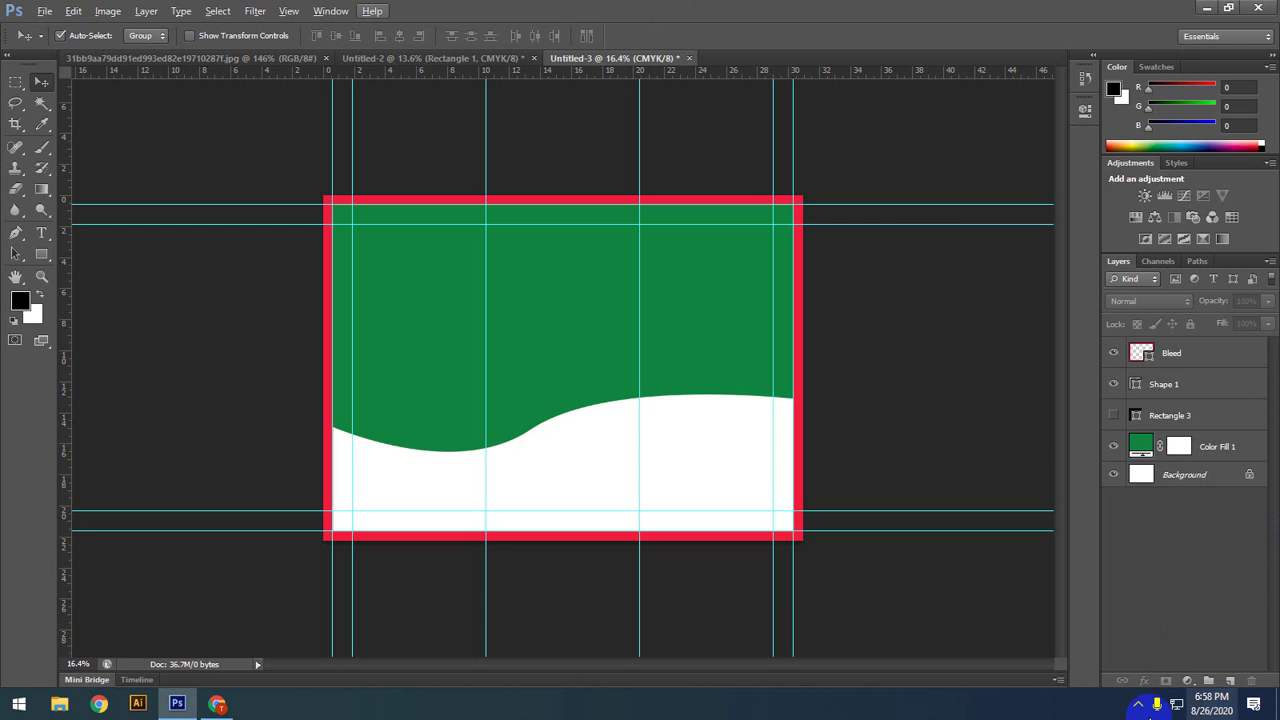
click(42, 254)
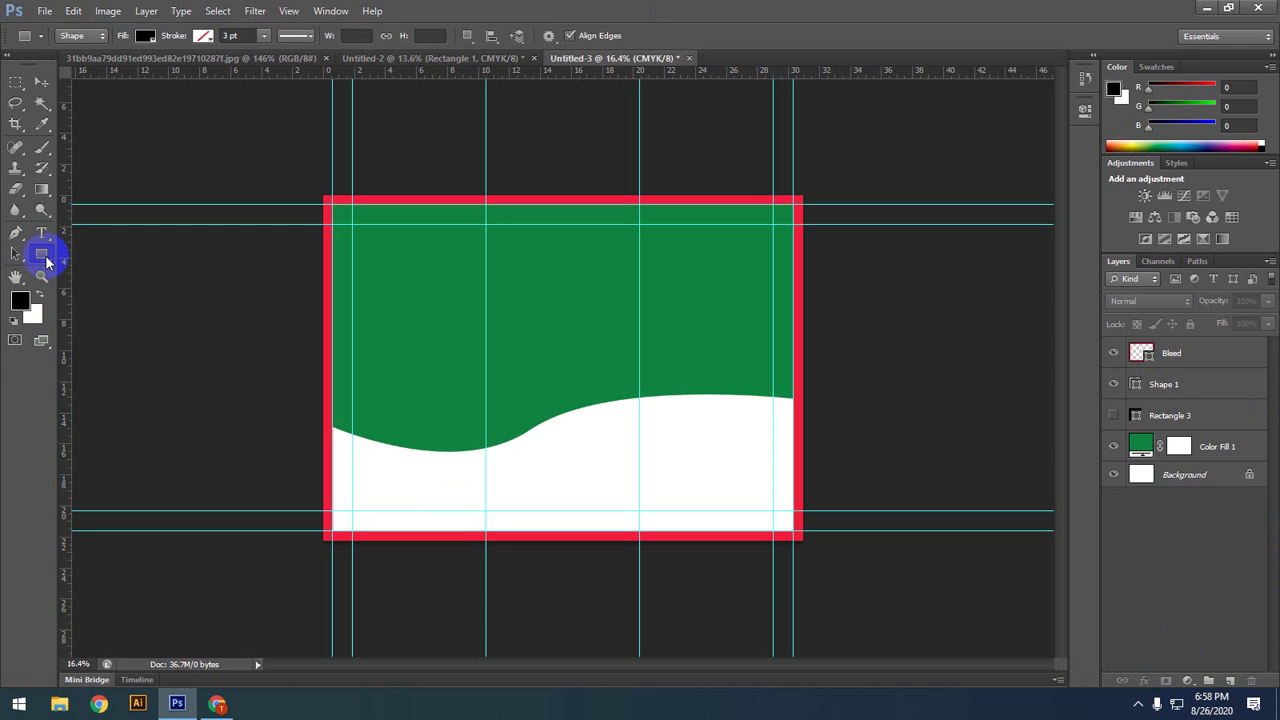
click(41, 84)
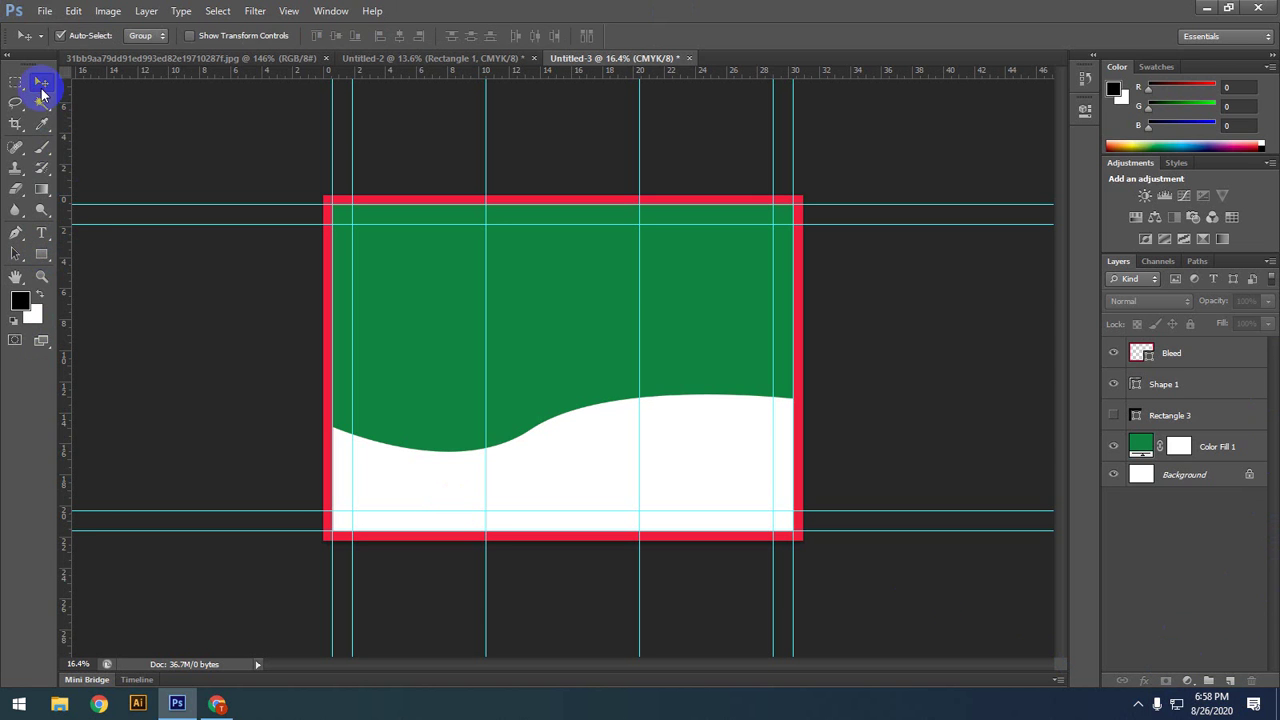
click(626, 486)
click(975, 501)
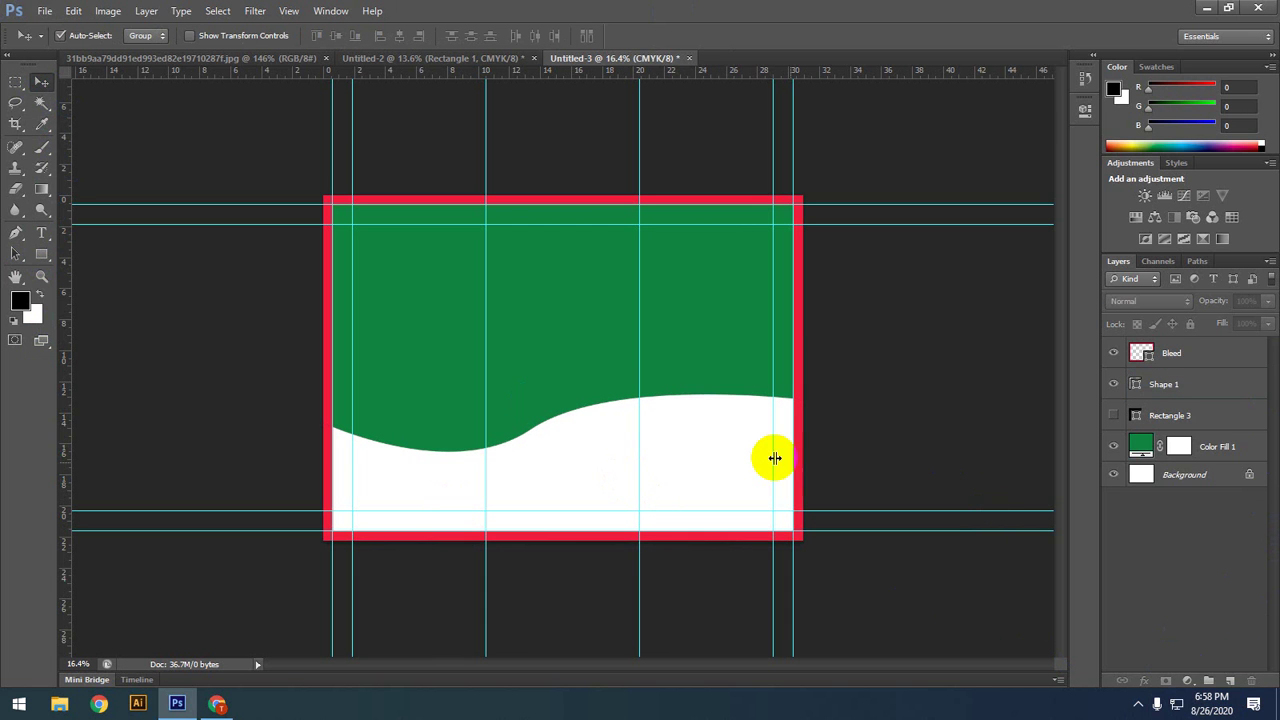
click(689, 466)
click(916, 415)
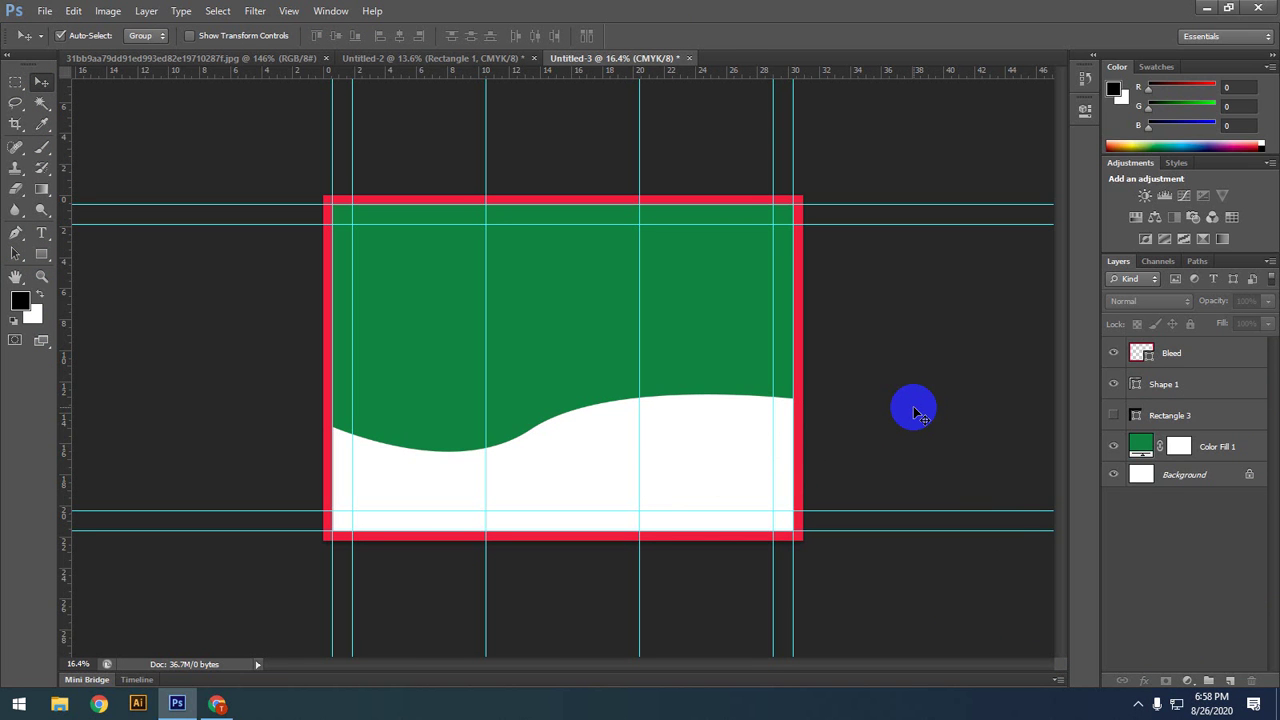
click(1152, 470)
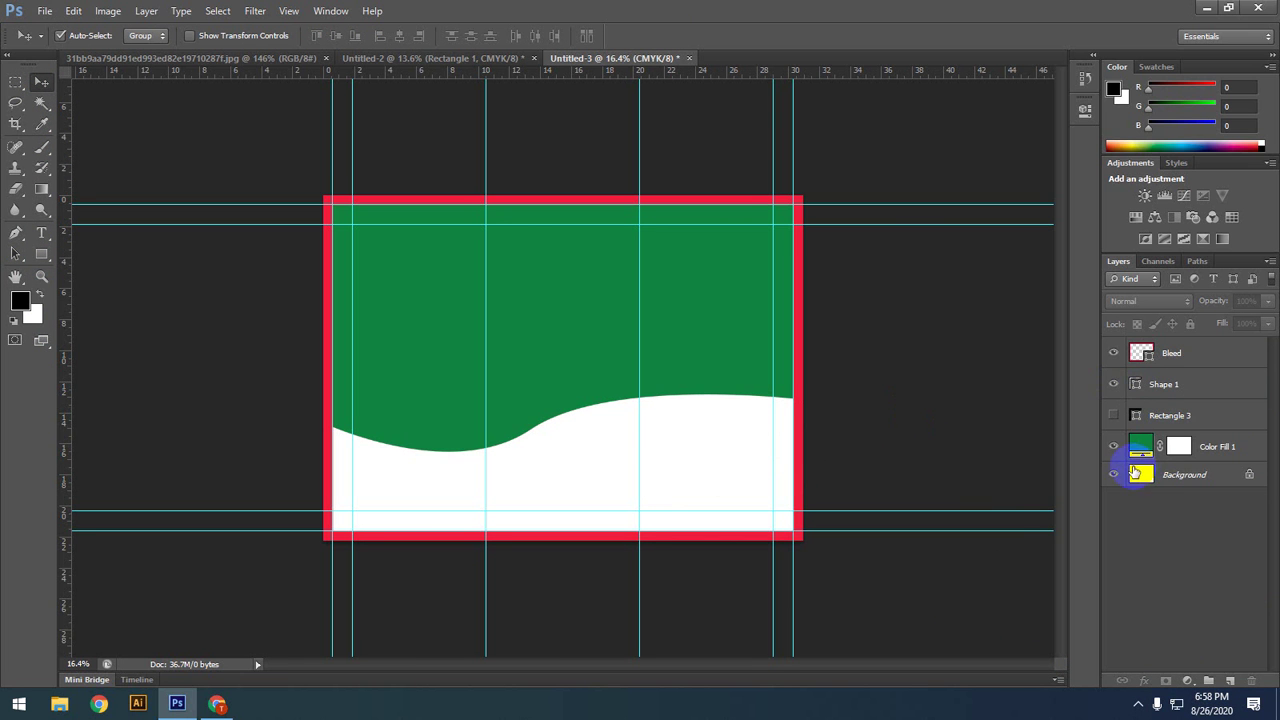
Step: Minimize the Photoshop and browser windows to show the desktop
click(1203, 10)
click(1172, 12)
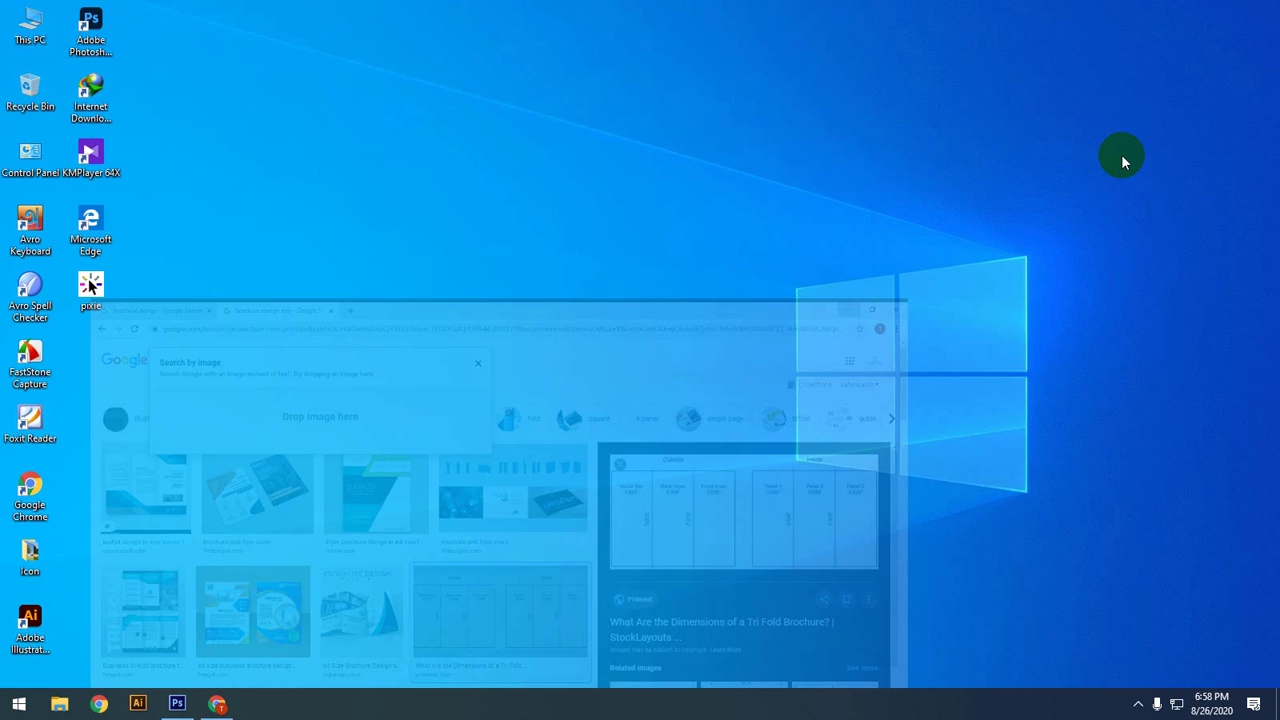